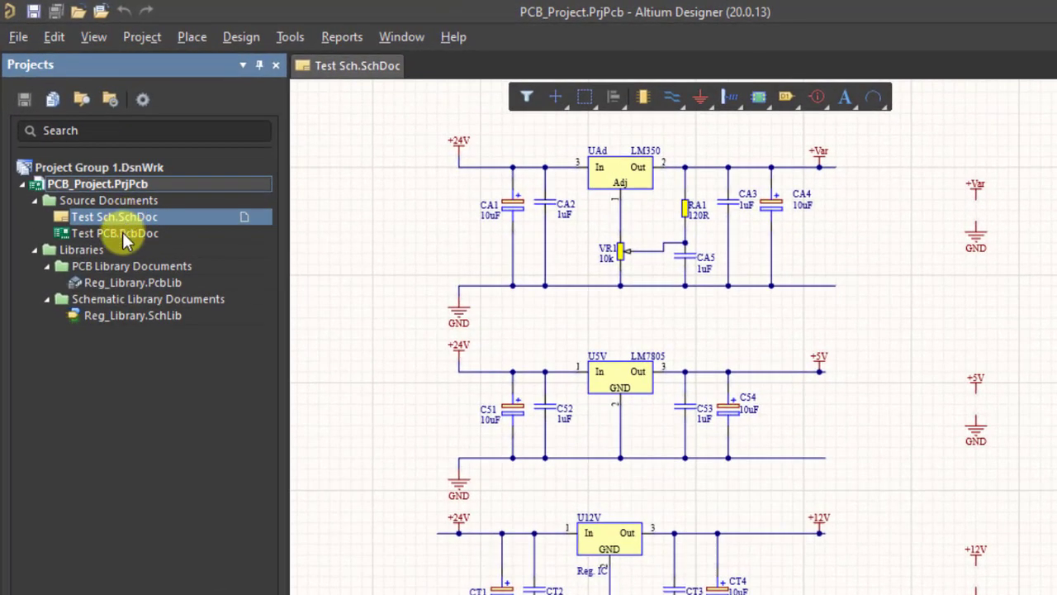
- Open the Test PCB.PcbDoc board document from the project, and return to the Test Sch.SchDoc schematic
click(124, 236)
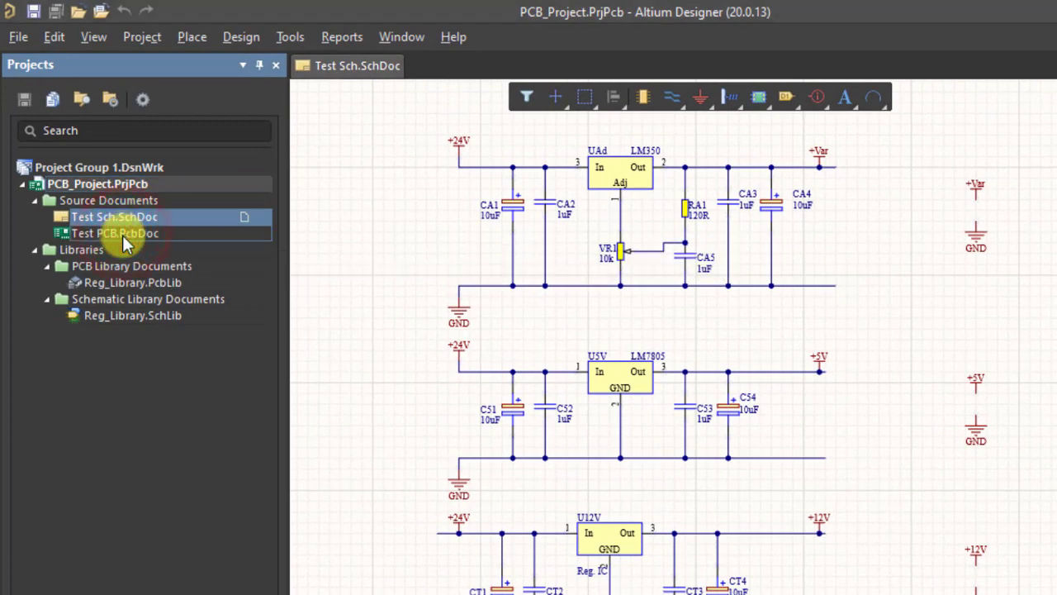
double_click(123, 237)
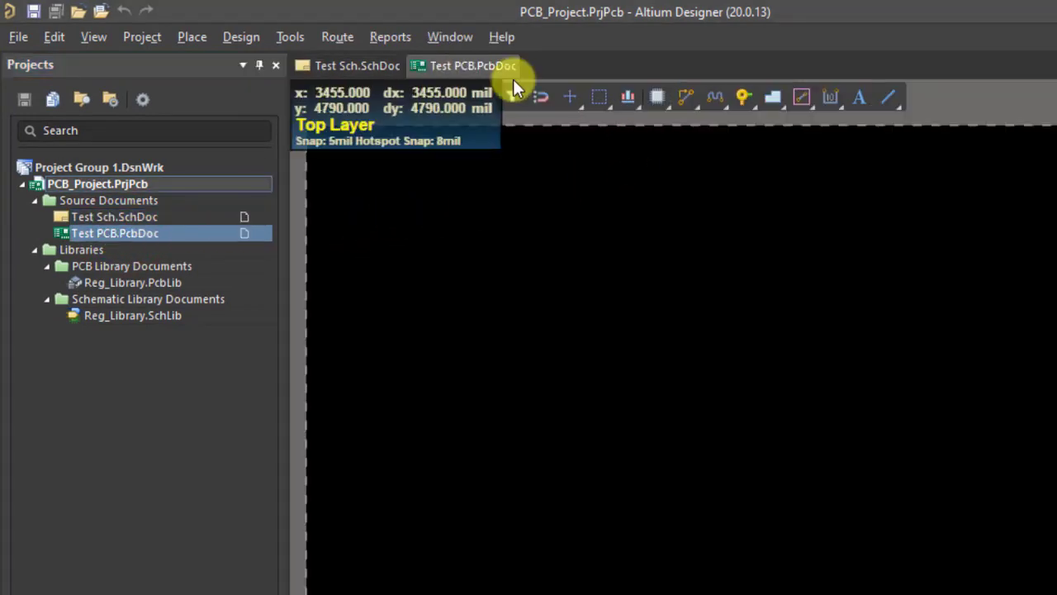
click(358, 68)
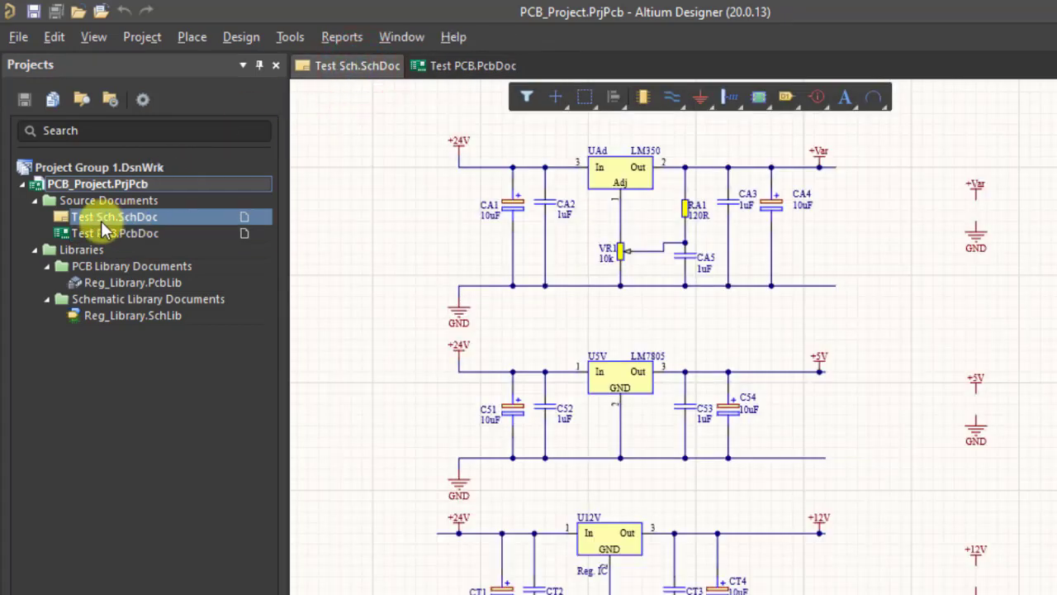
click(73, 189)
right_click(73, 189)
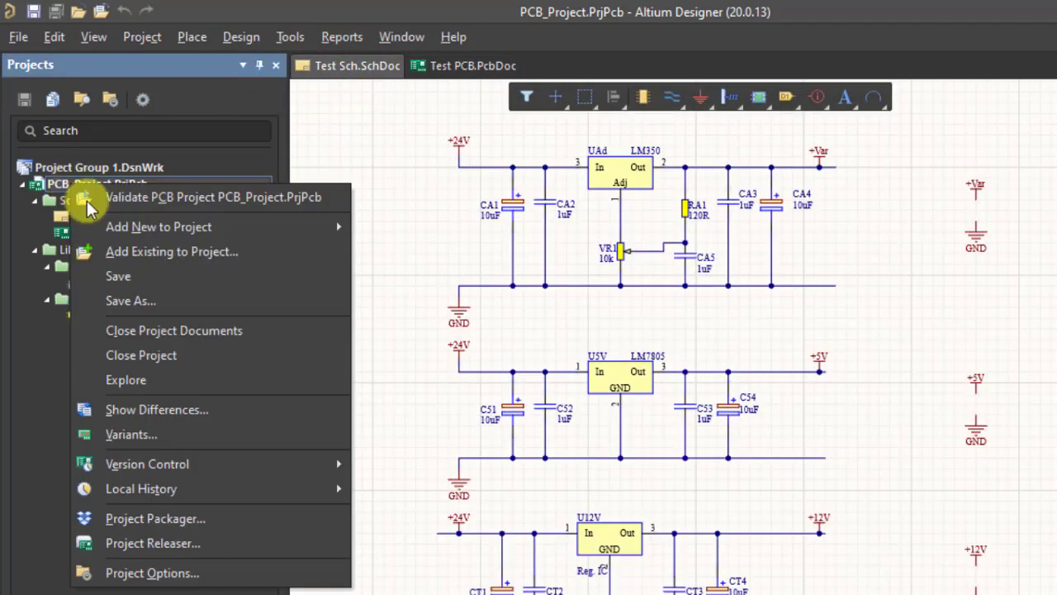
click(178, 229)
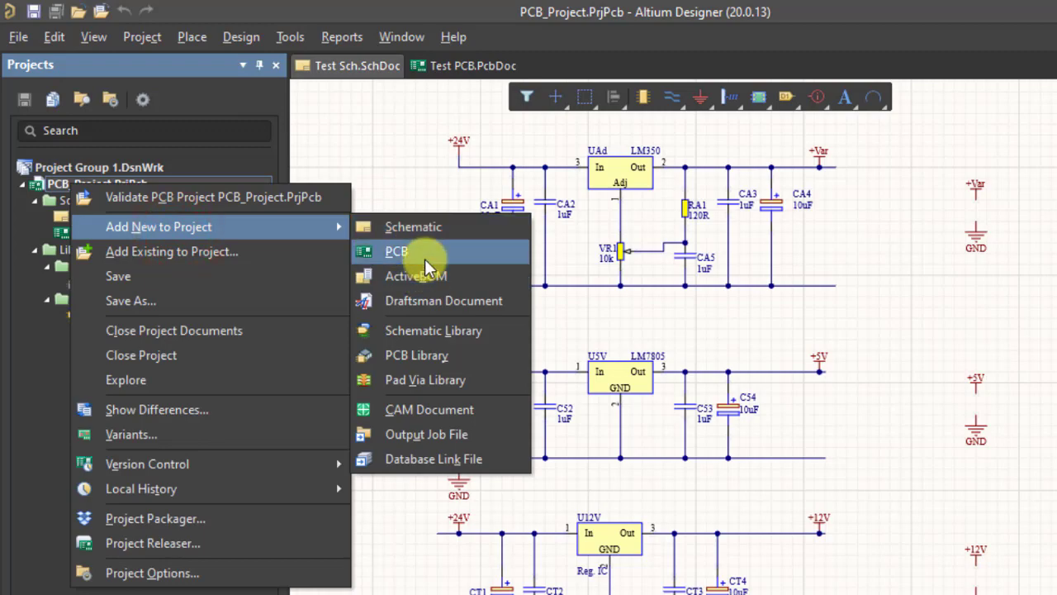
click(913, 4)
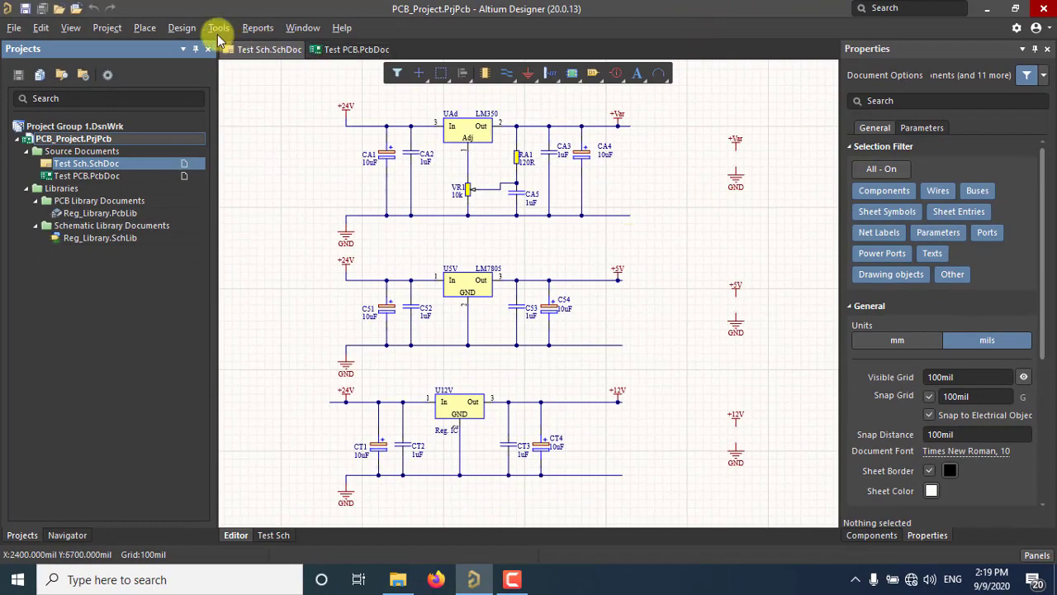
click(173, 29)
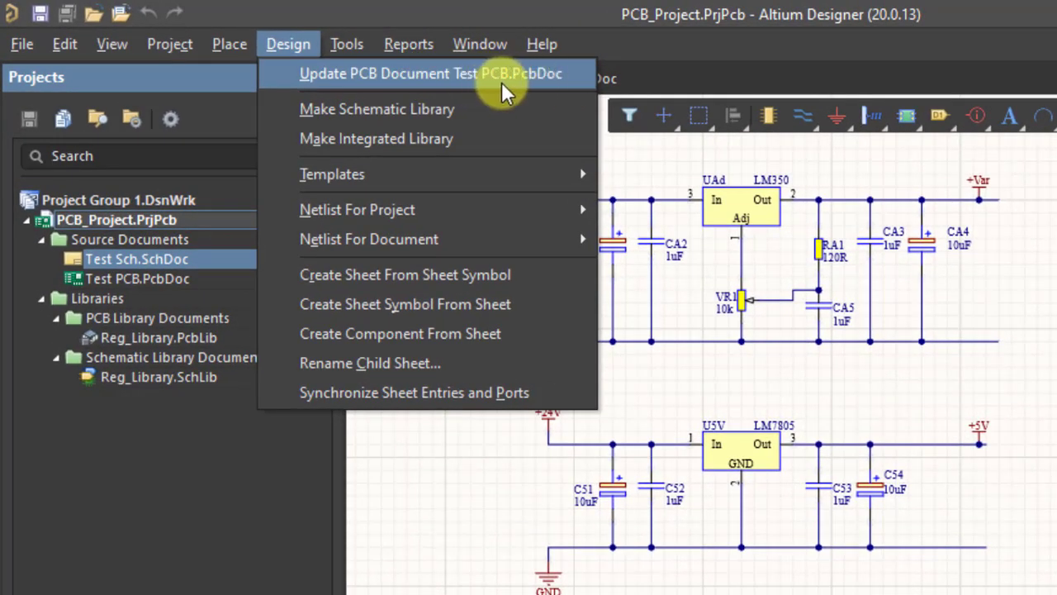
click(484, 9)
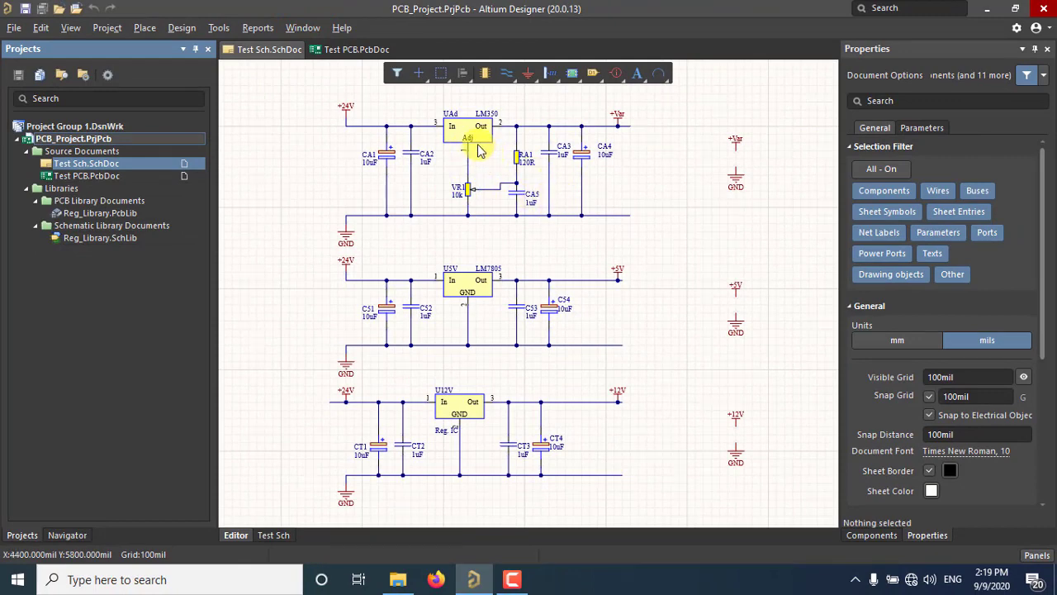
- Inspect the properties of the 5 V regulator U5V and preview its assigned footprint in 3D and 2D
click(476, 295)
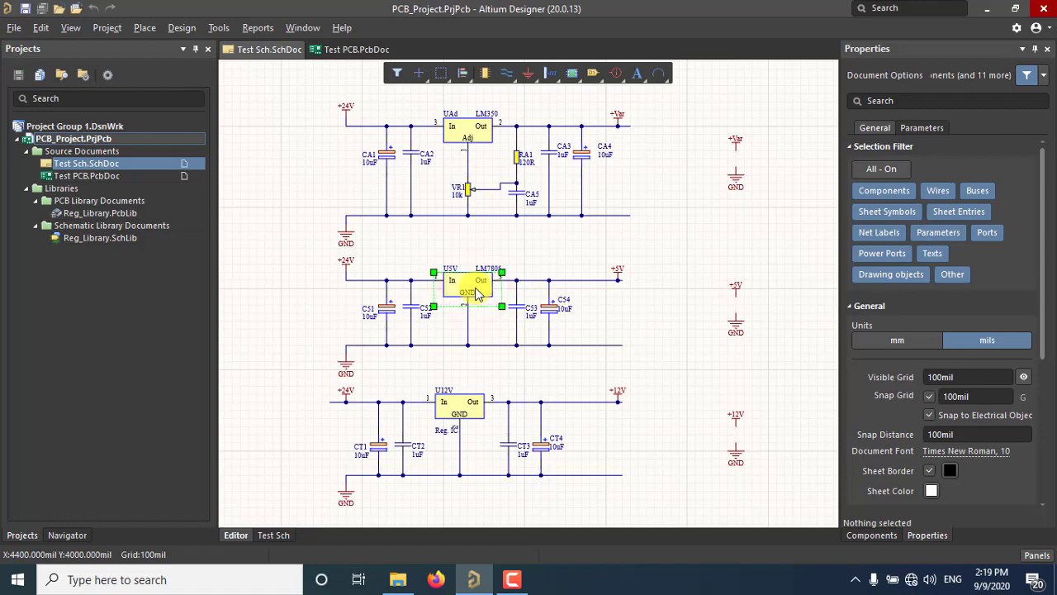
drag(1039, 285, 1046, 148)
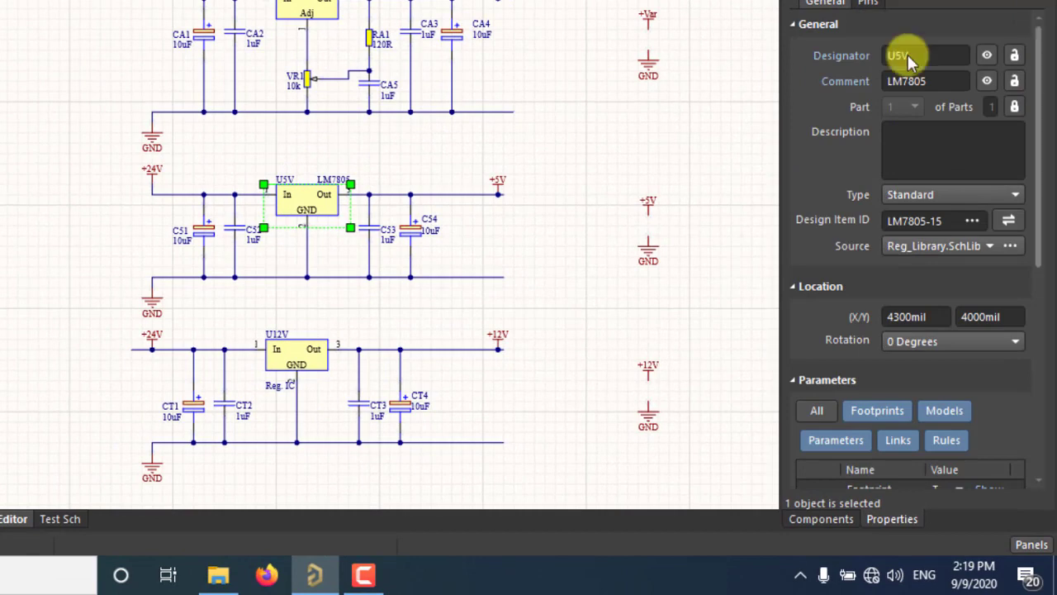
click(366, 164)
click(311, 206)
scroll(908, 240, down, 3)
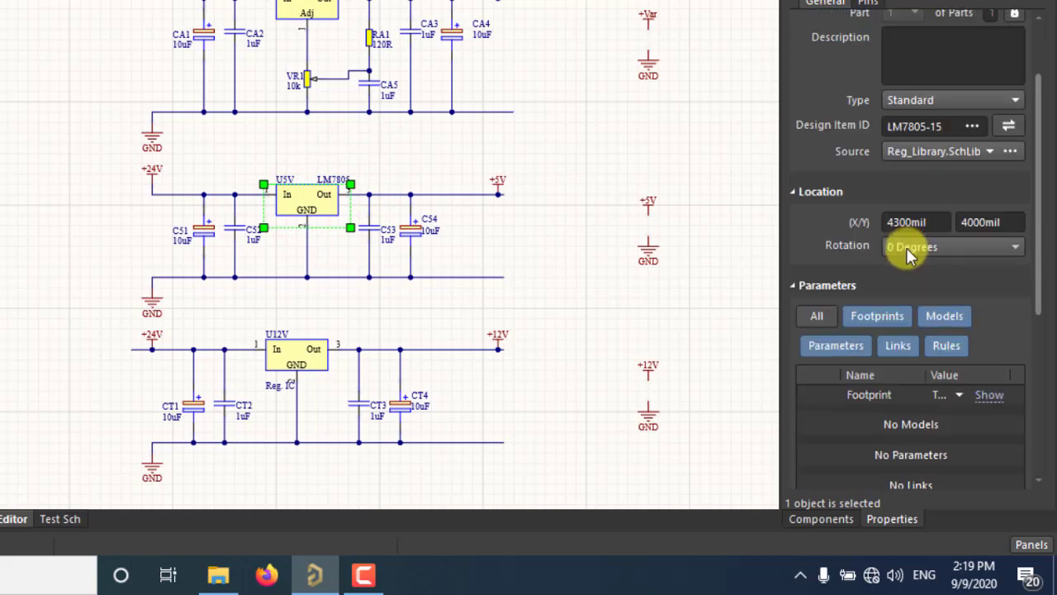
scroll(906, 247, down, 4)
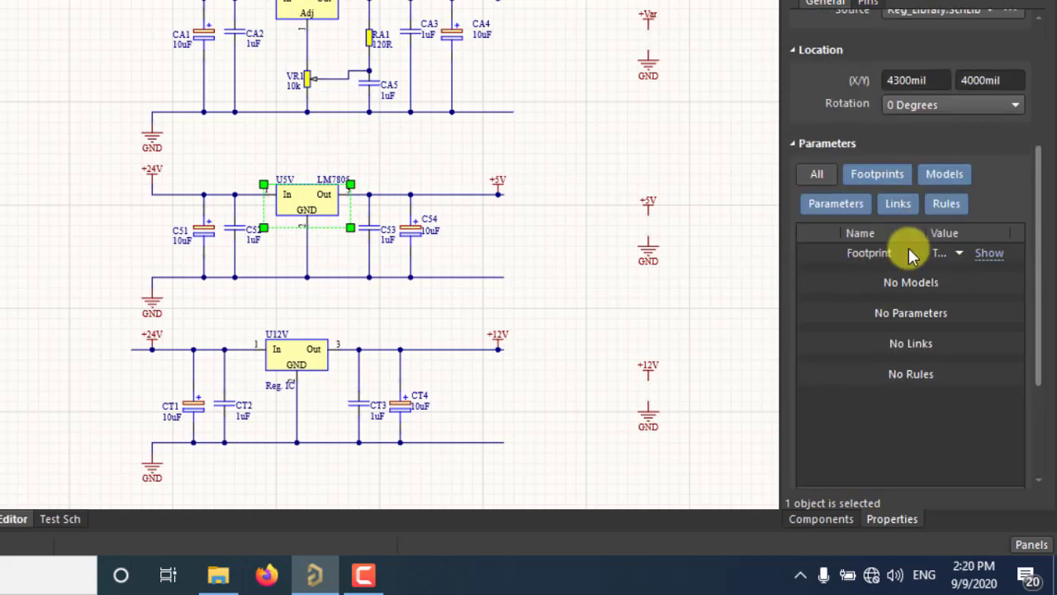
click(985, 254)
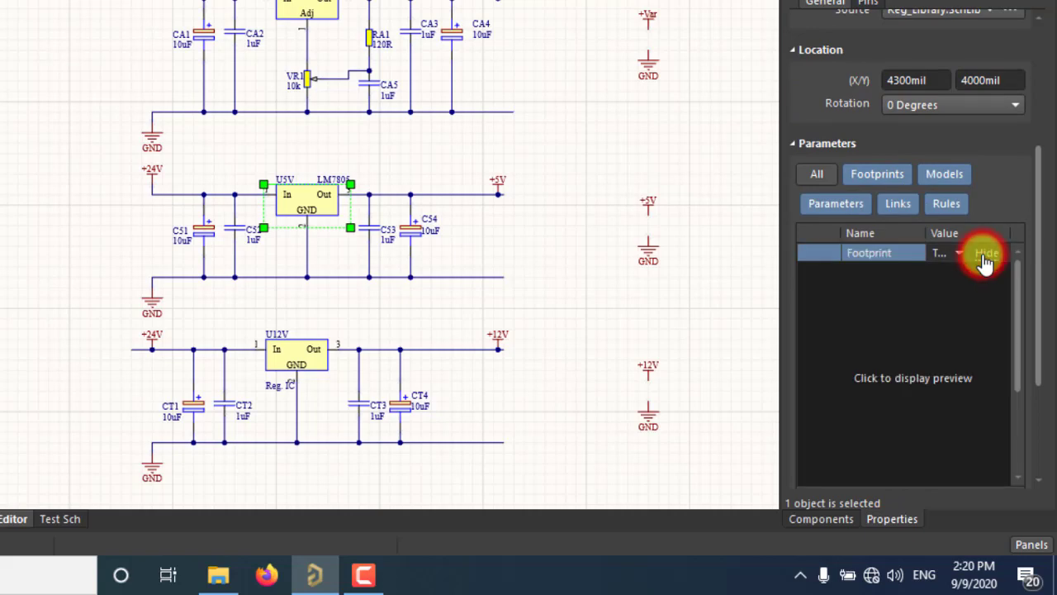
click(893, 324)
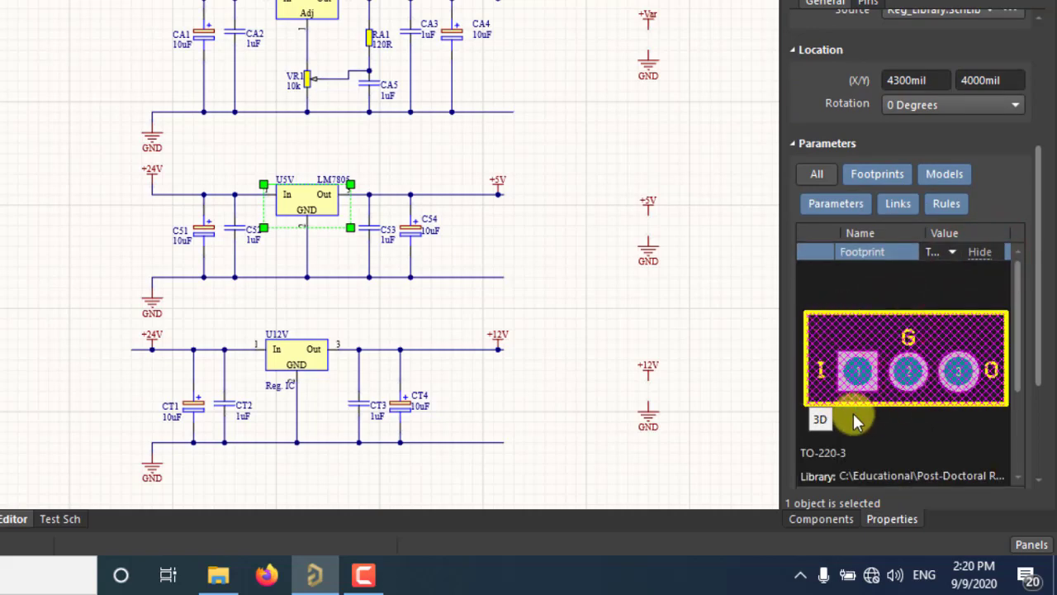
click(820, 418)
click(818, 419)
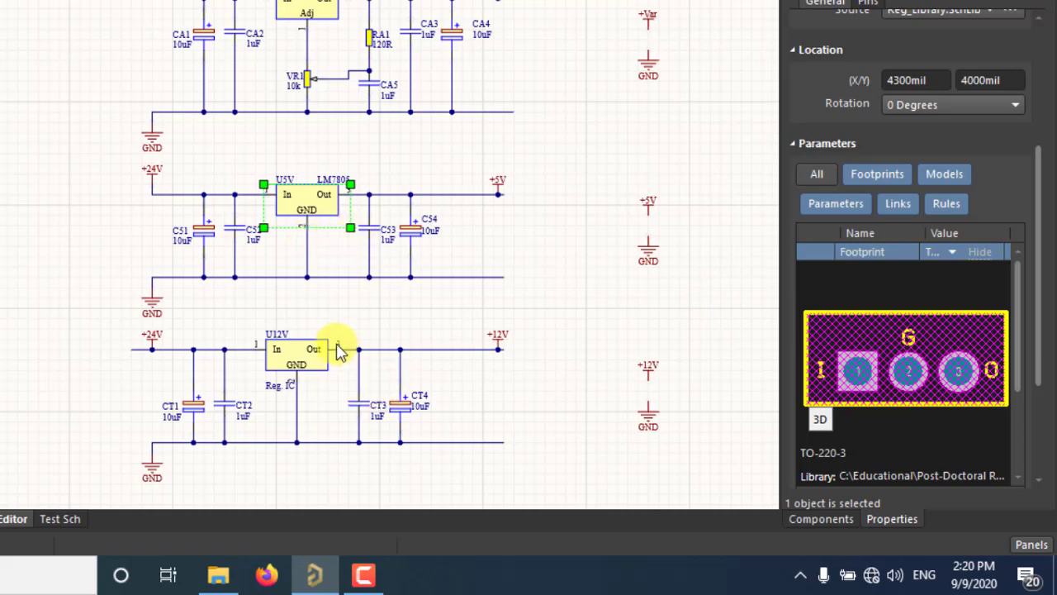
- Check the footprint assignments of regulator U12V and capacitors C54, C53, CT4, CT2, C51 and CA3
click(304, 350)
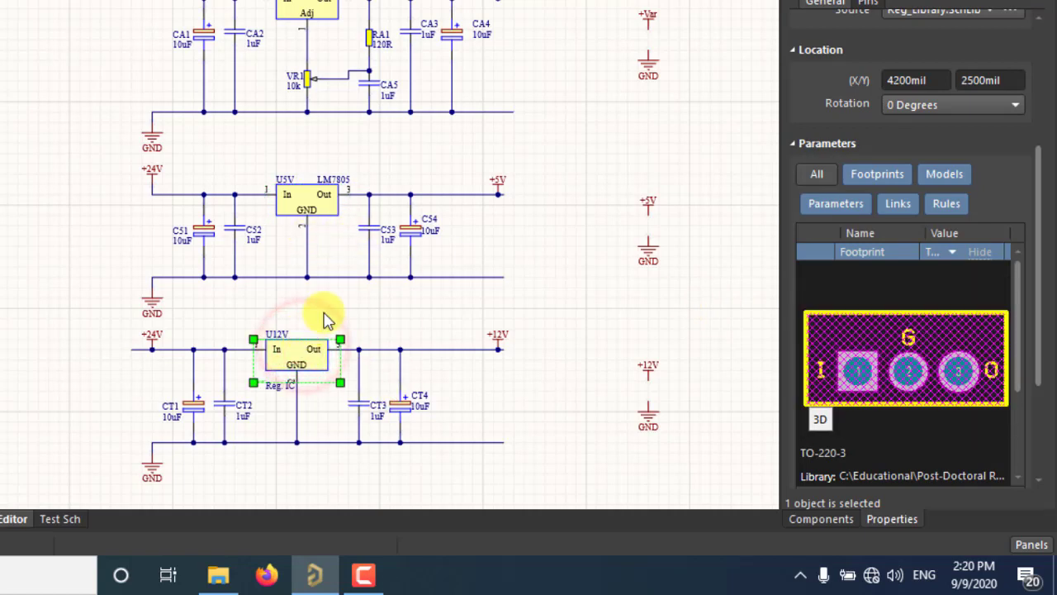
click(413, 233)
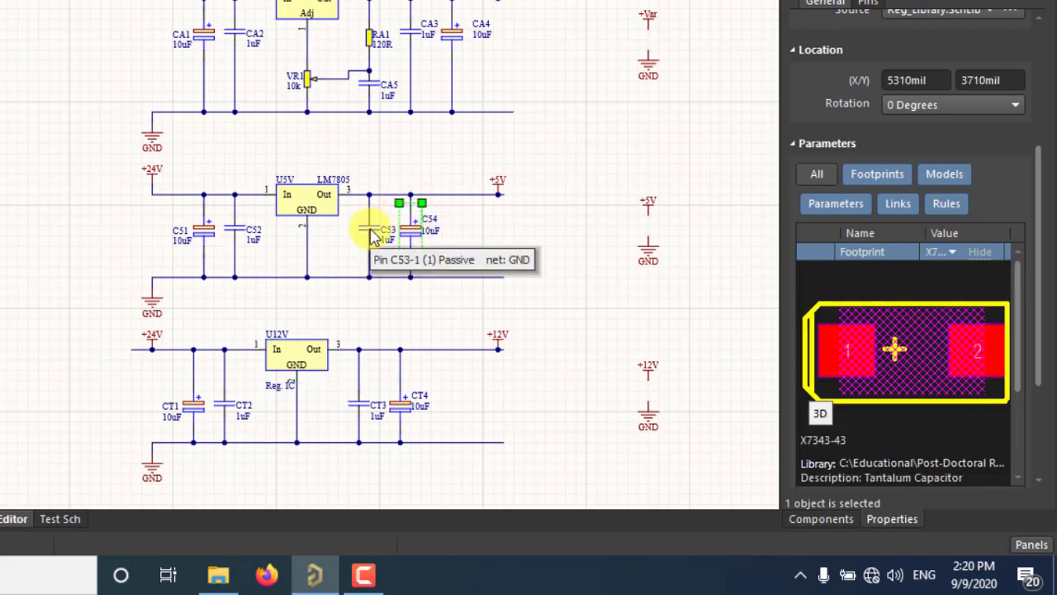
click(370, 233)
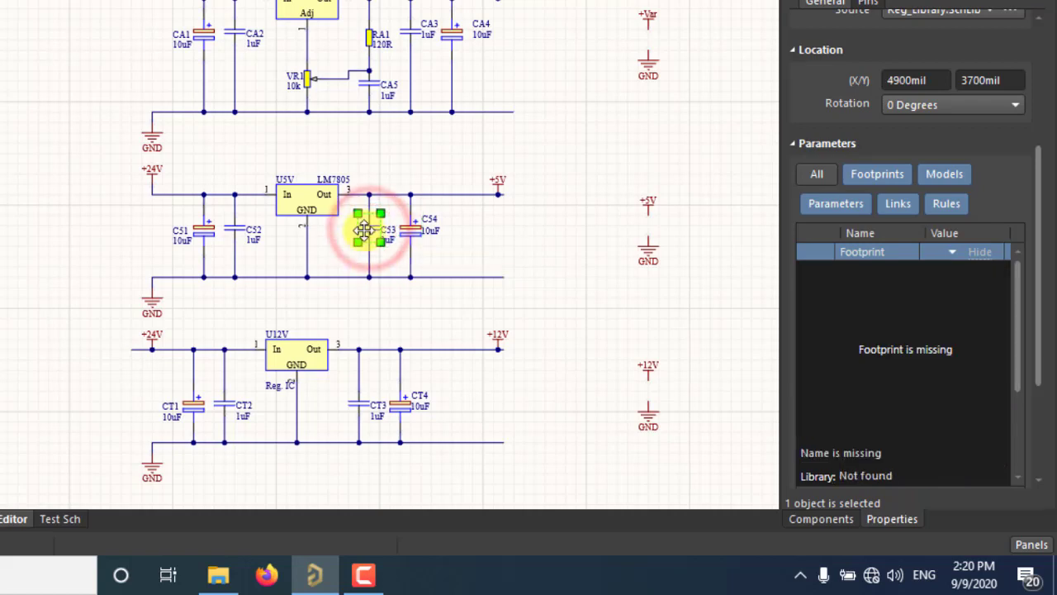
click(405, 416)
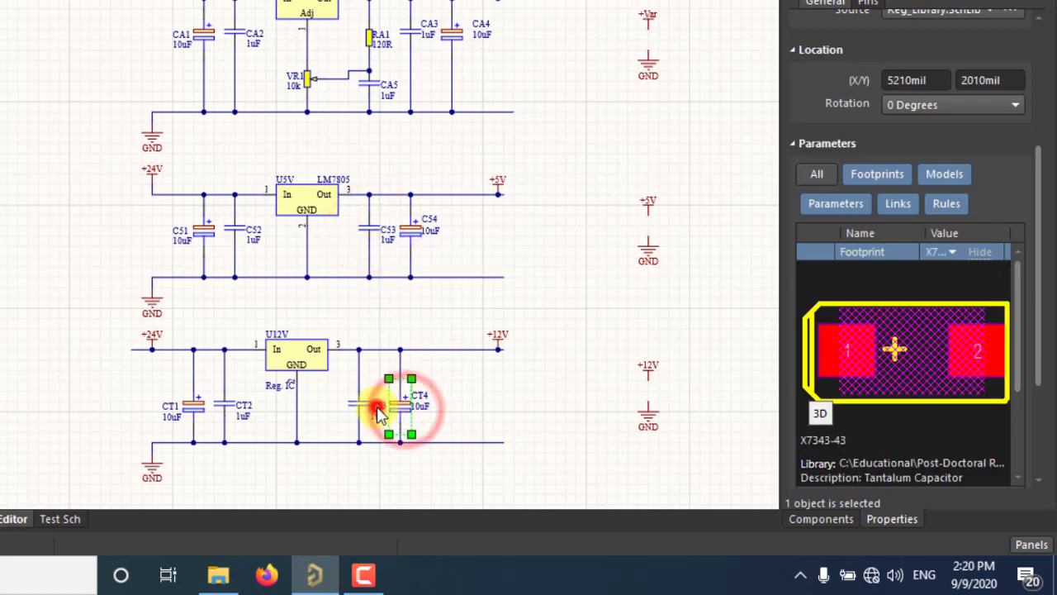
click(367, 407)
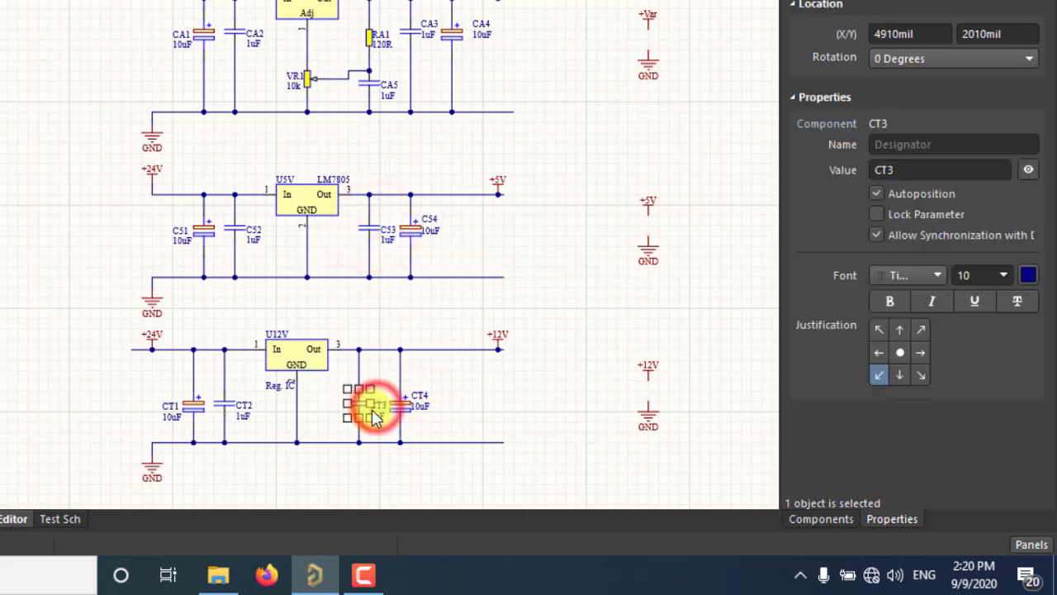
click(227, 403)
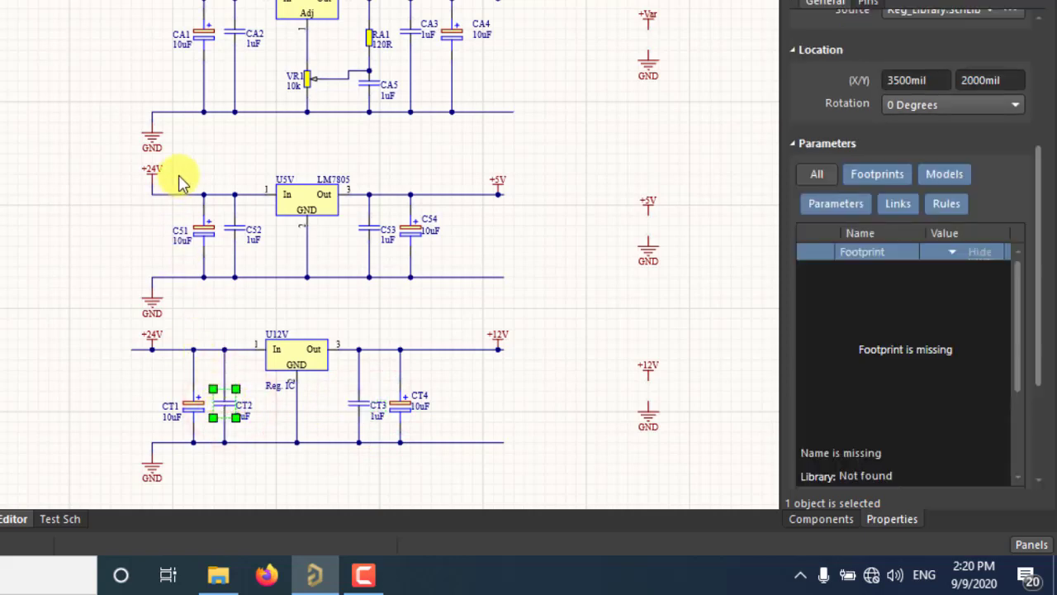
click(201, 228)
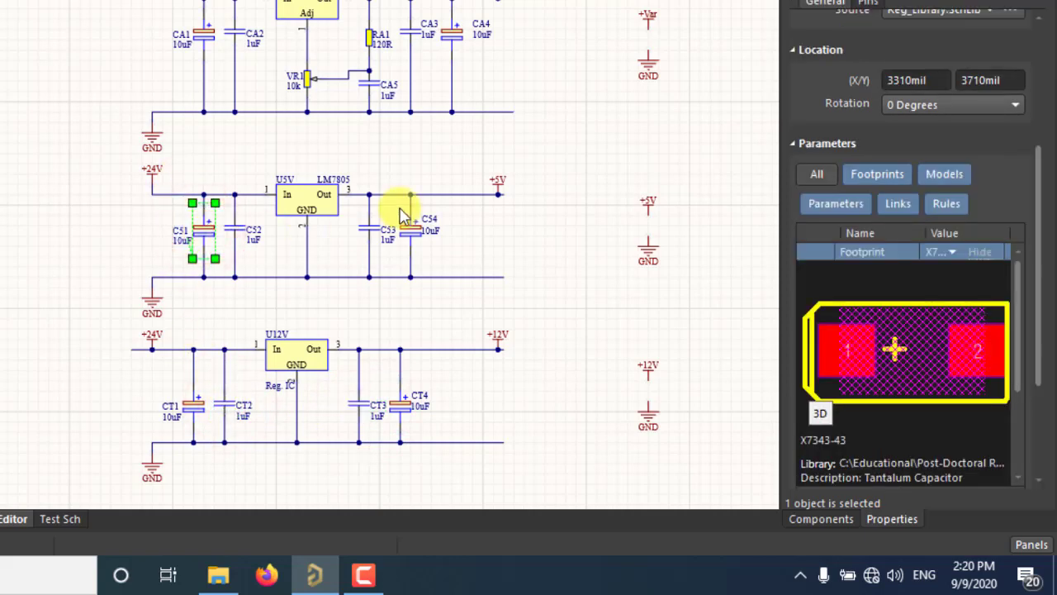
click(411, 35)
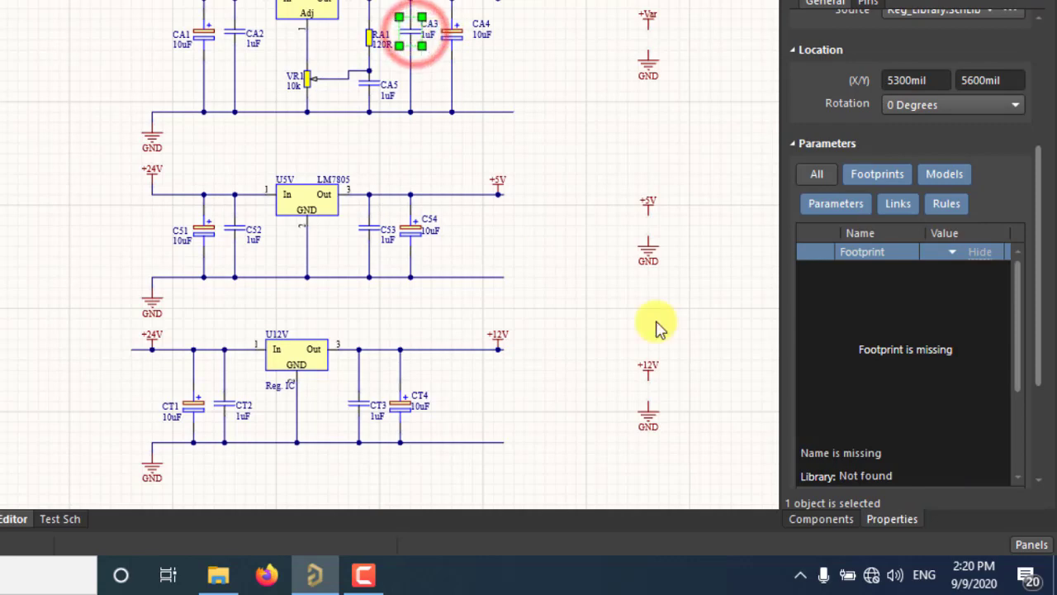
click(940, 304)
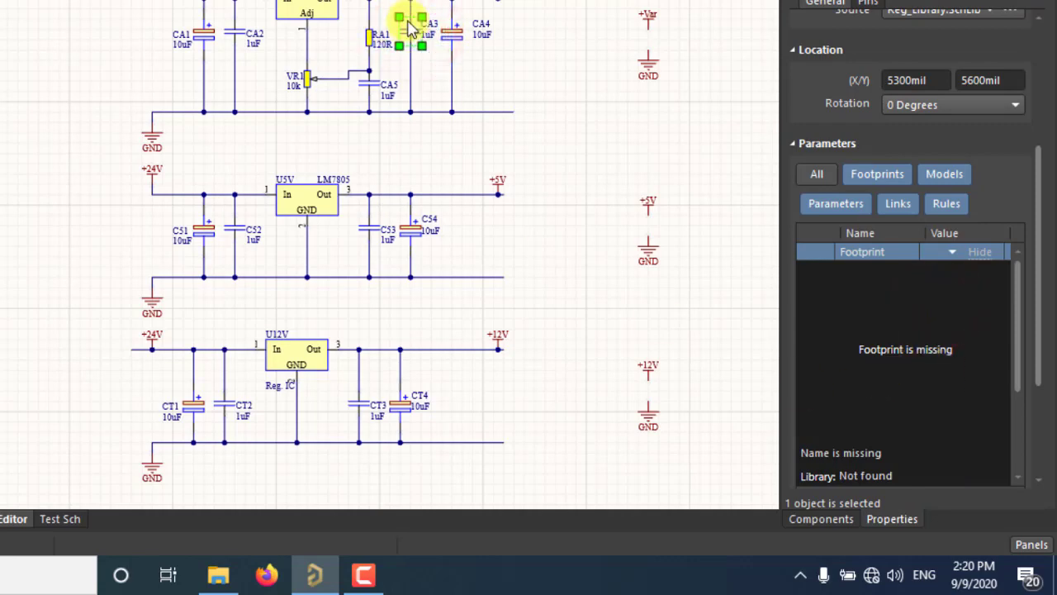
- Compare the footprint assignments of the nonpolar 1uF capacitors CA2, CA3, C53, C52, CT2 and CT3
click(241, 37)
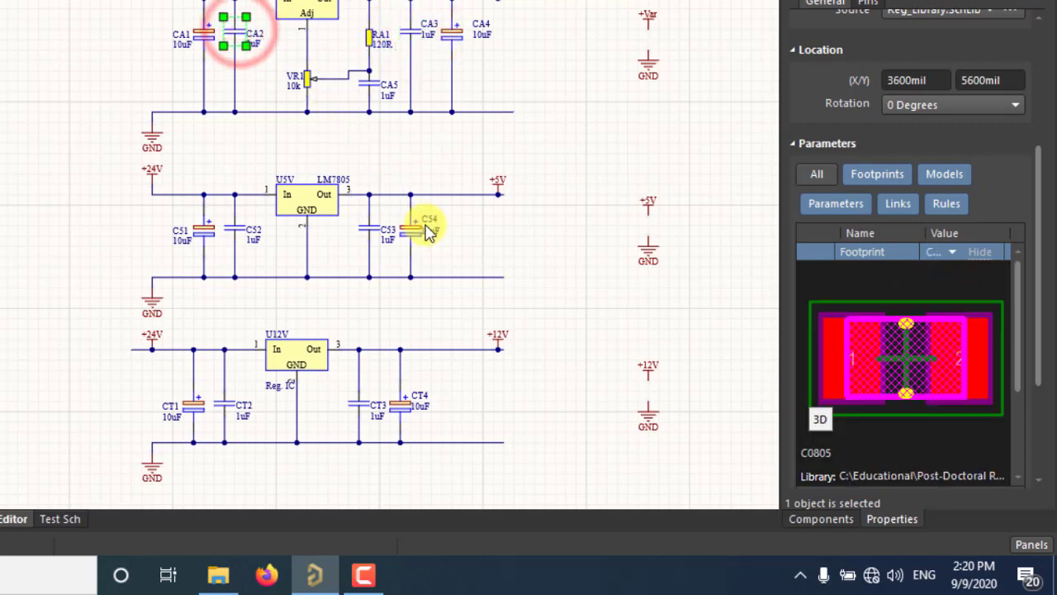
click(408, 36)
click(366, 229)
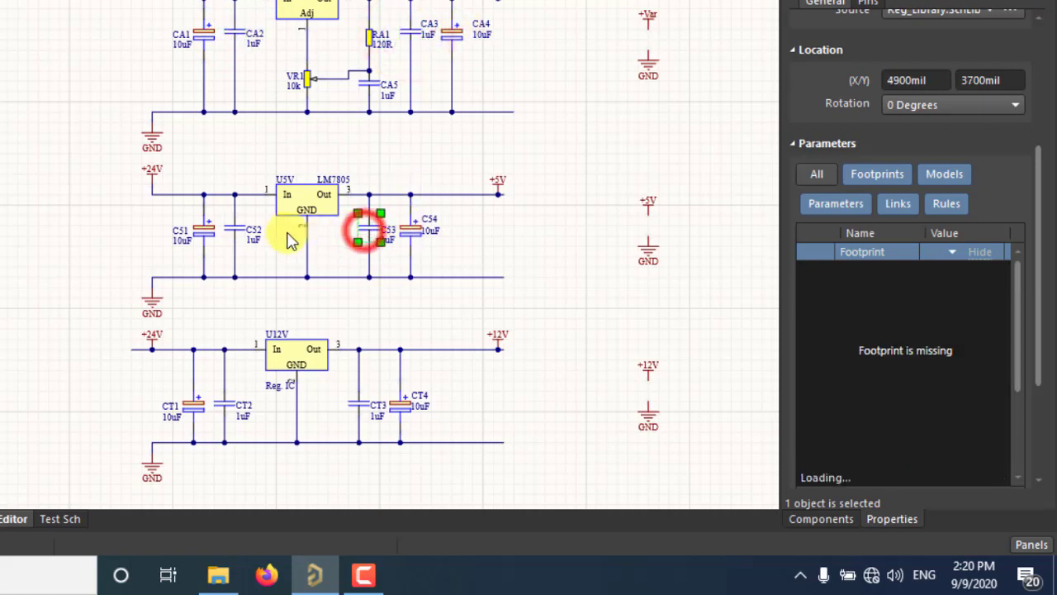
click(241, 231)
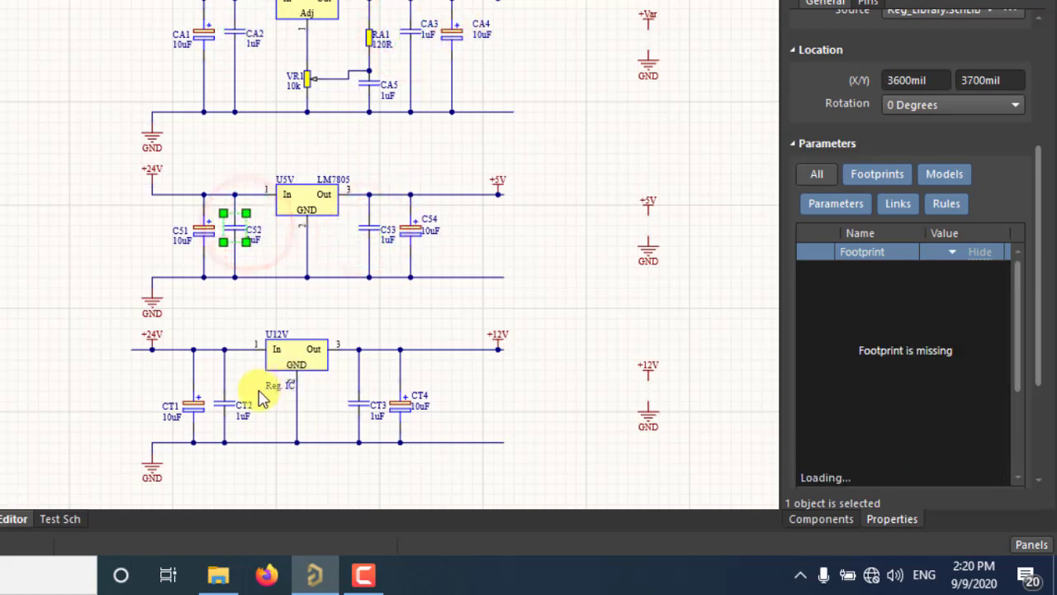
click(229, 404)
click(358, 403)
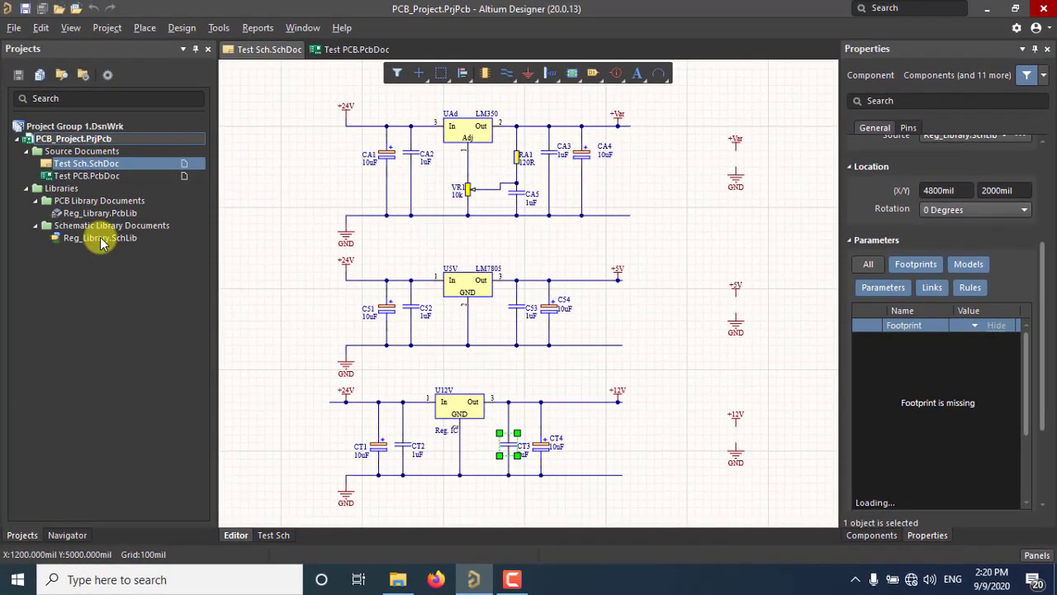
- Open the Reg_Library.SchLib schematic library and examine the footprint model linked to the Cap_Nonpolar component
double_click(100, 238)
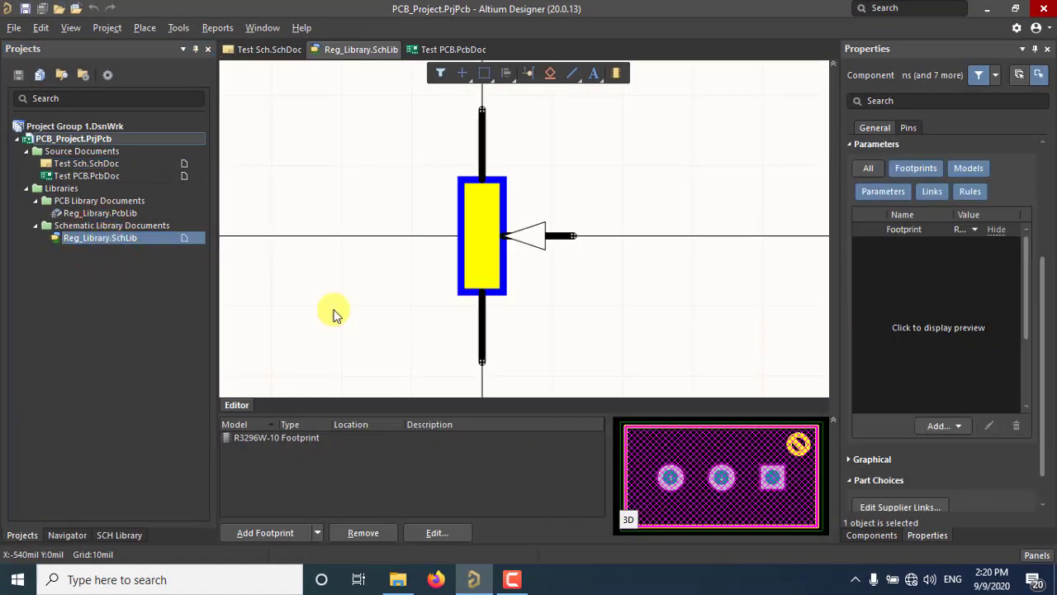
click(113, 535)
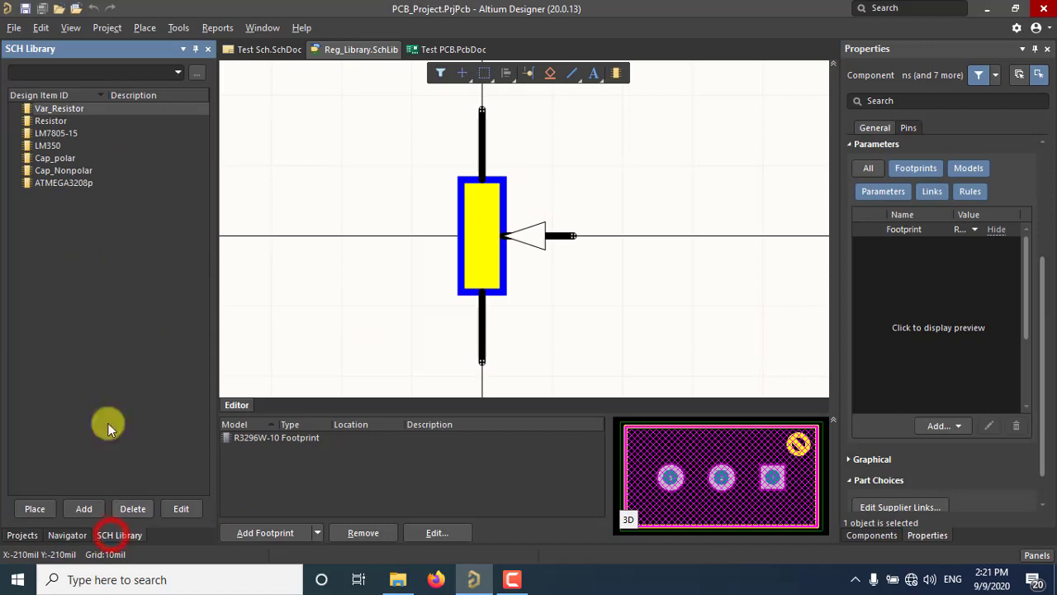
click(58, 171)
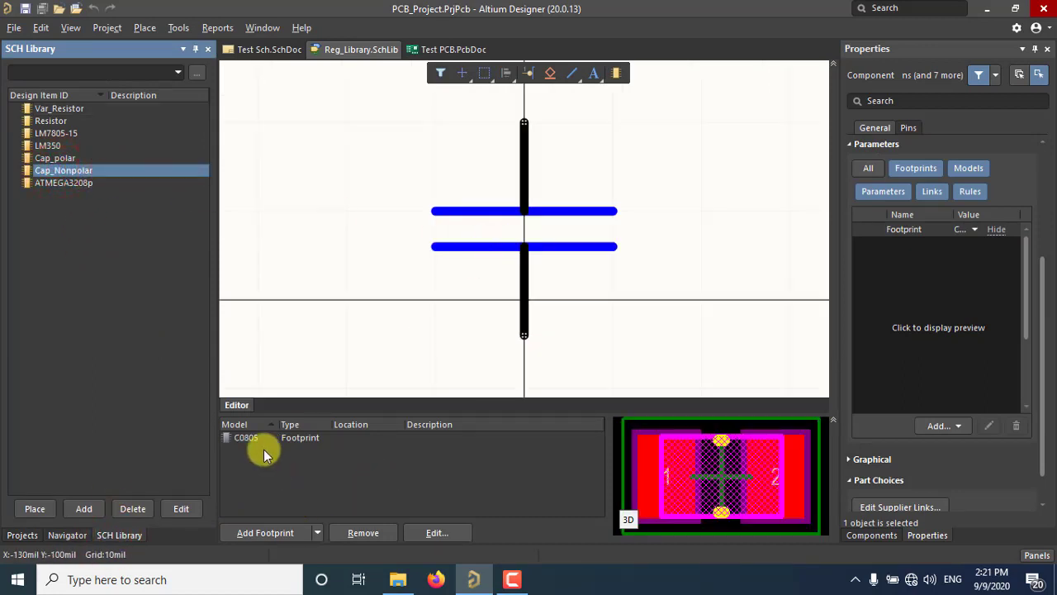
click(246, 438)
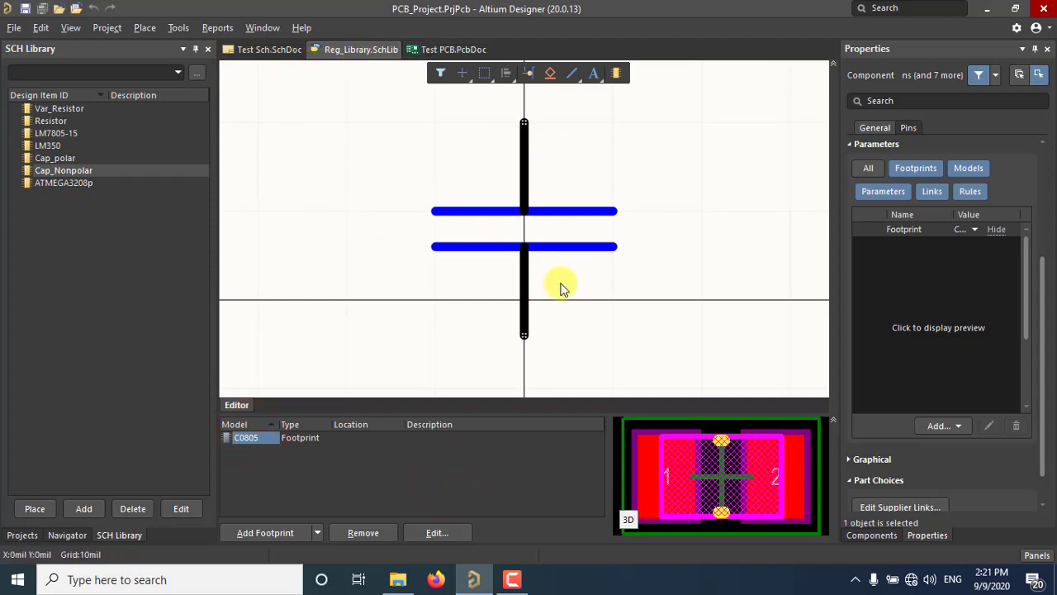
- View the Test PCB.PcbDoc board, return to the Test Sch.SchDoc schematic and check capacitor CA3's footprint assignment
click(440, 52)
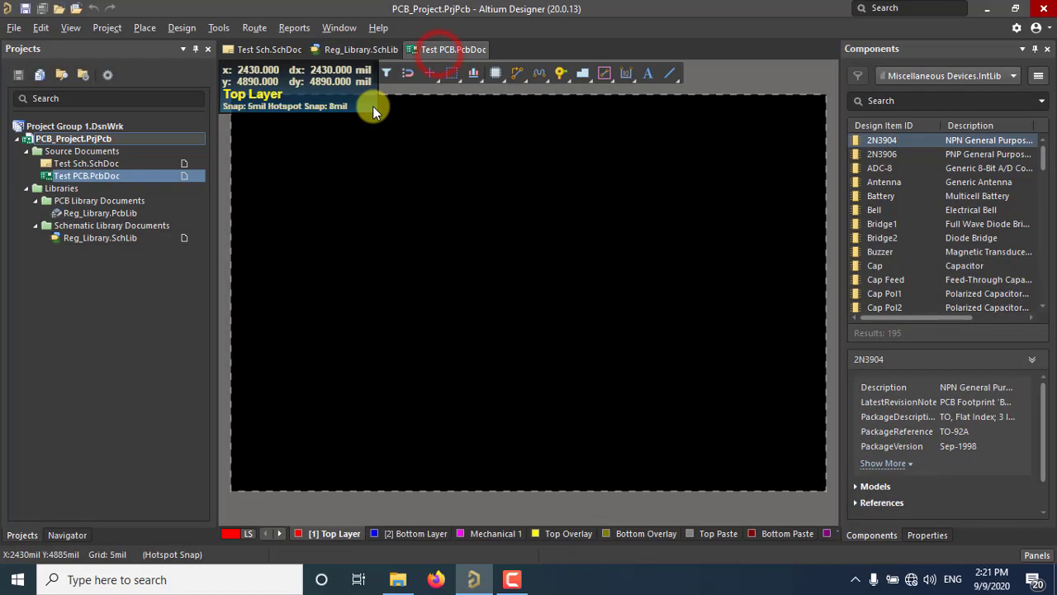
click(268, 49)
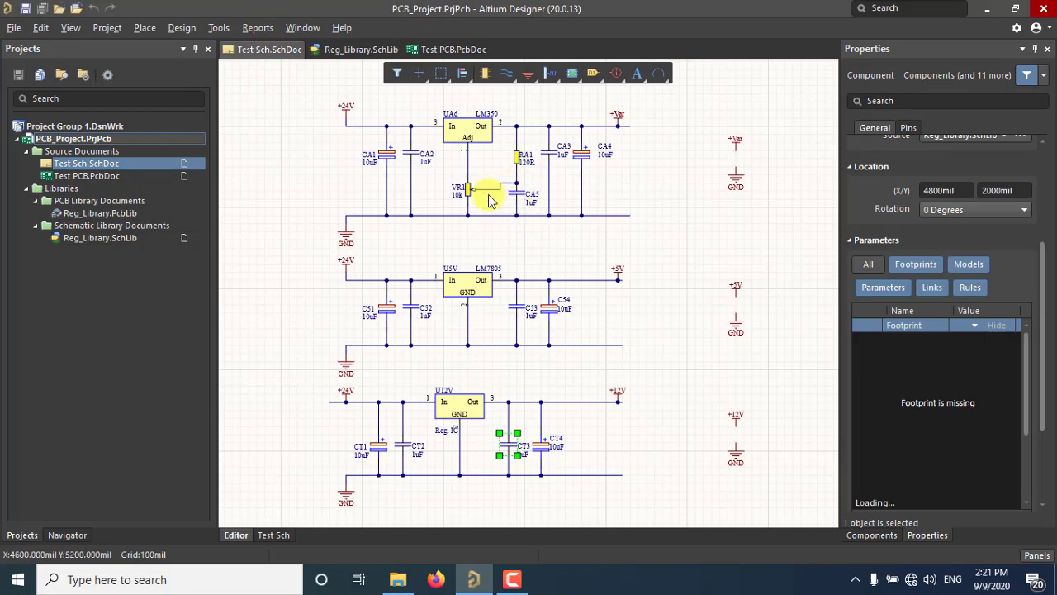
click(552, 157)
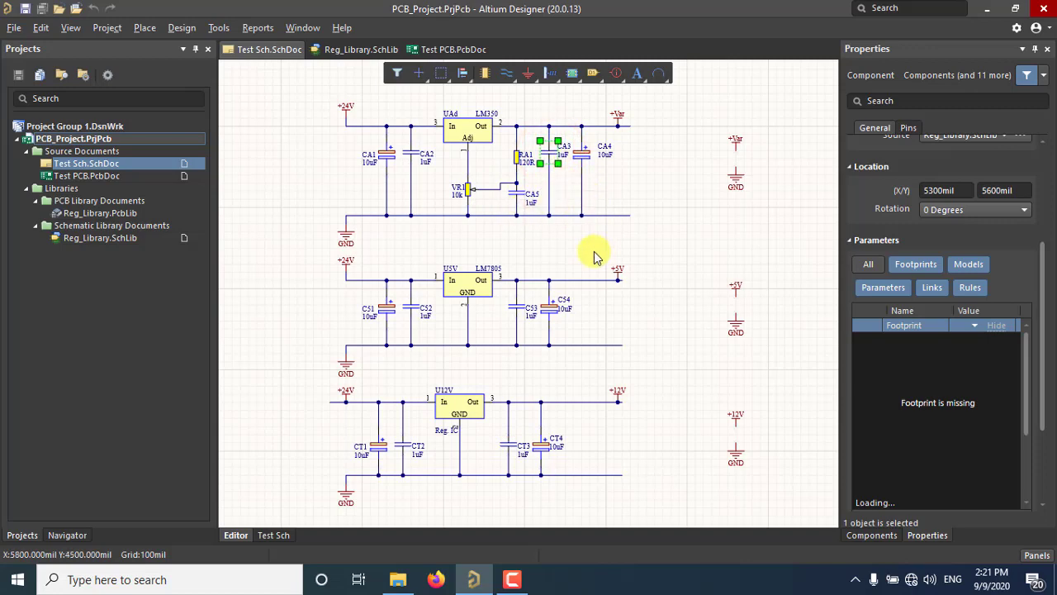
- Update the PCB document Test PCB.PcbDoc from the schematic and create the engineering change order
click(654, 209)
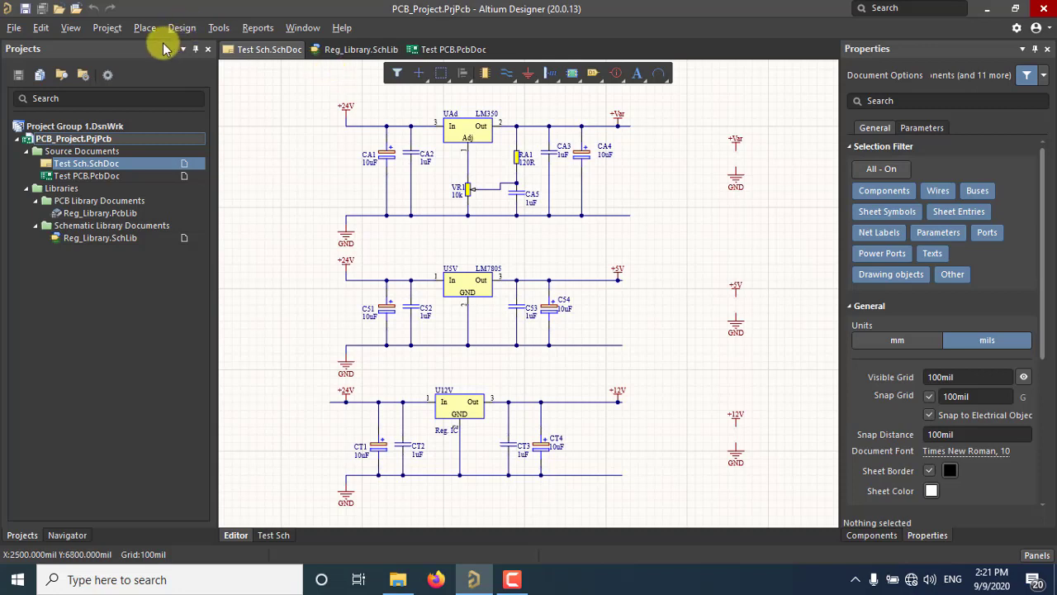
click(195, 29)
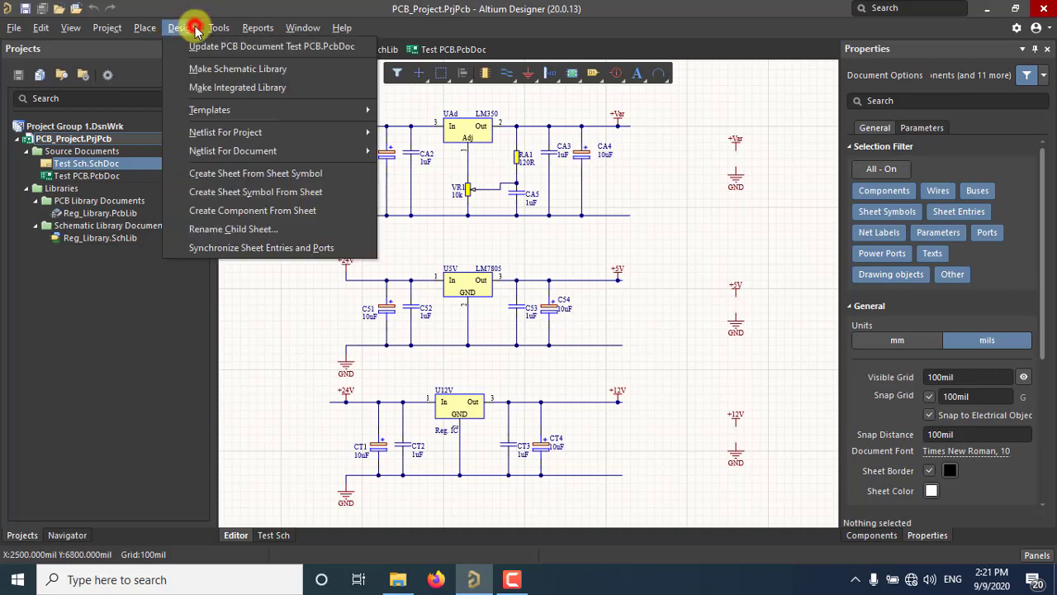
click(233, 51)
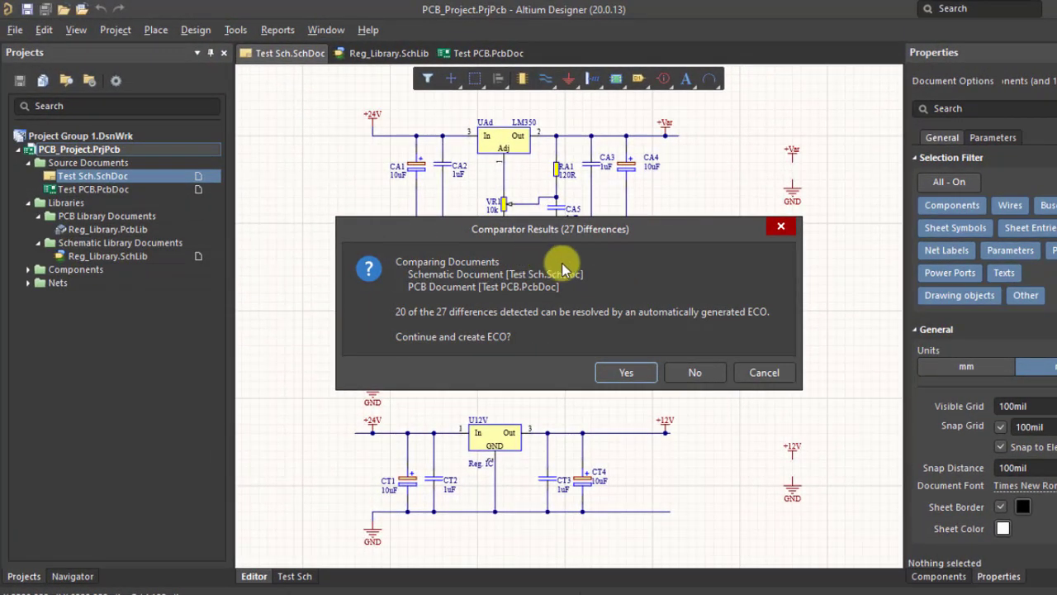
click(627, 372)
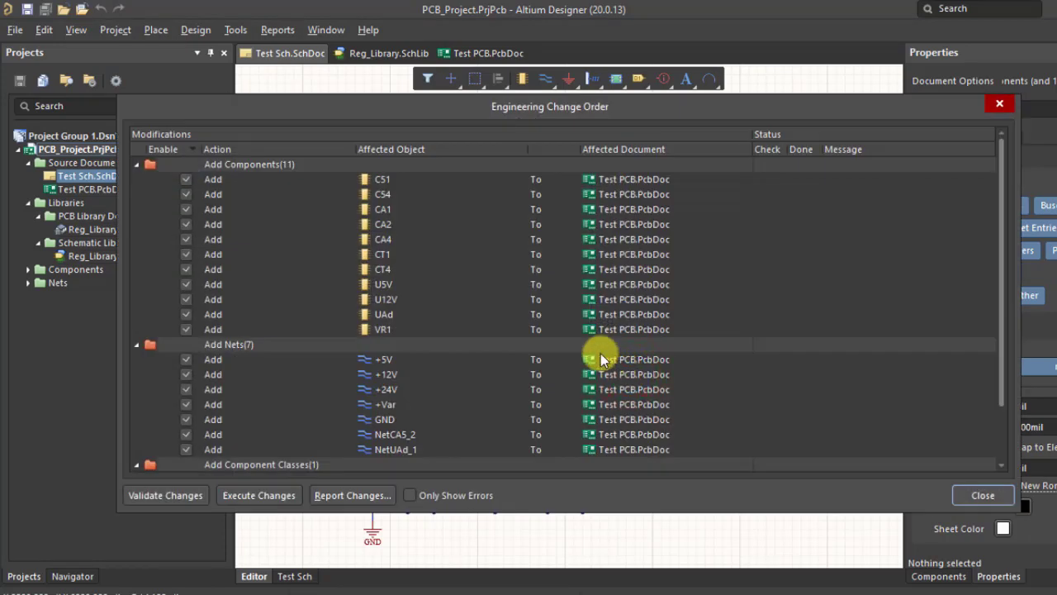
- Review the components, nets, component class and room listed in the change order, and validate the changes
scroll(346, 293, down, 2)
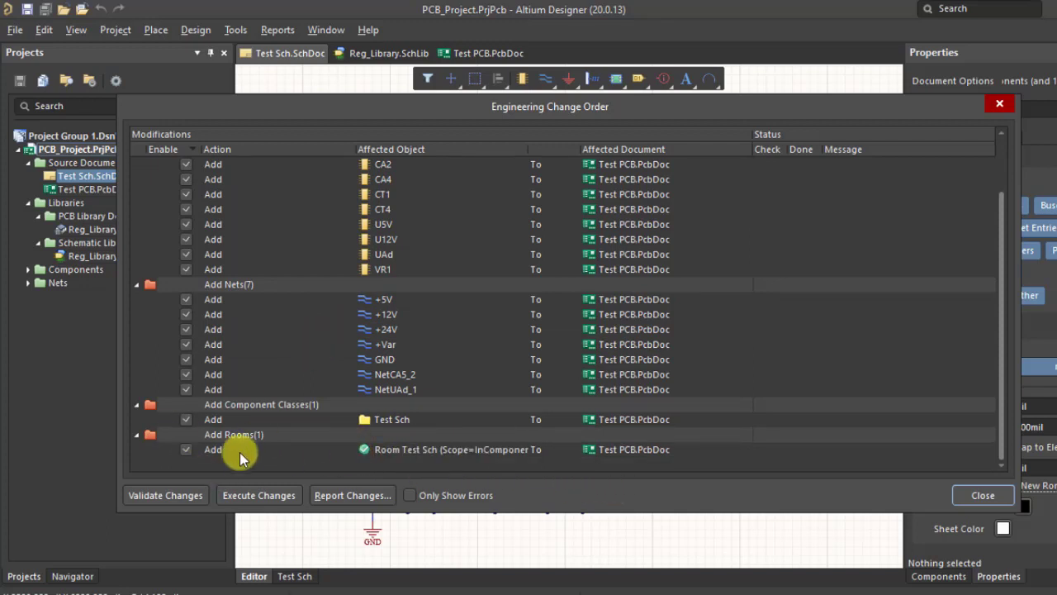
click(188, 450)
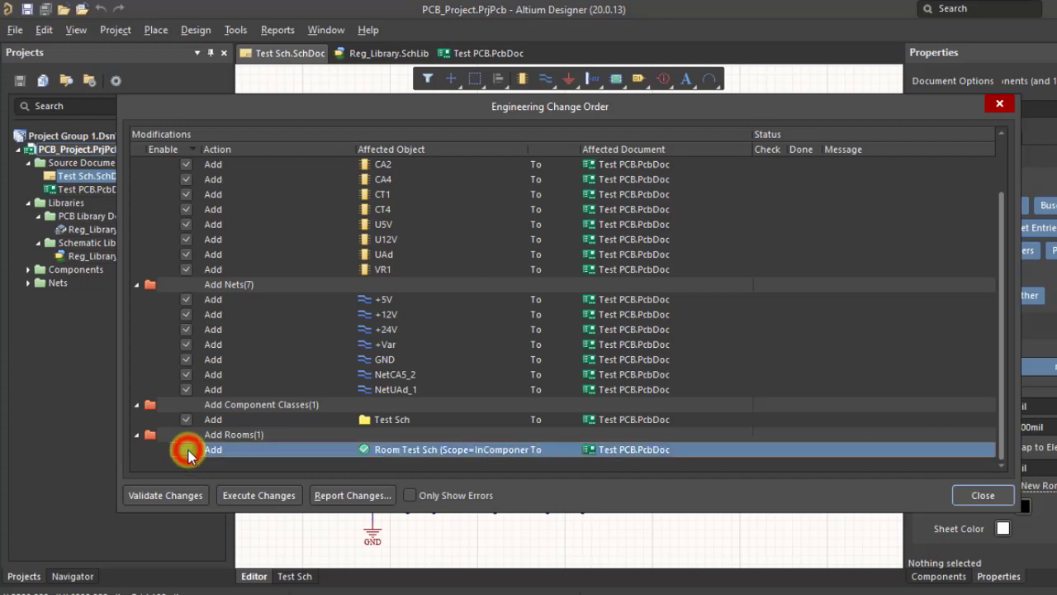
click(155, 497)
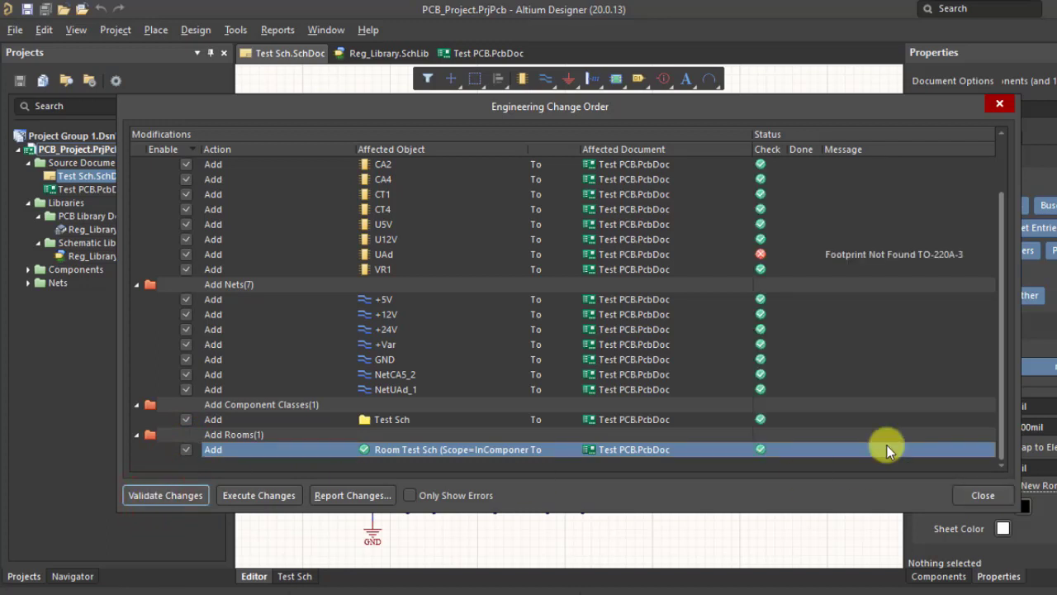
- Examine the validation results, especially the entry for UAd, and locate that regulator in the schematic behind the change order
scroll(557, 318, up, 2)
scroll(557, 319, down, 2)
click(380, 255)
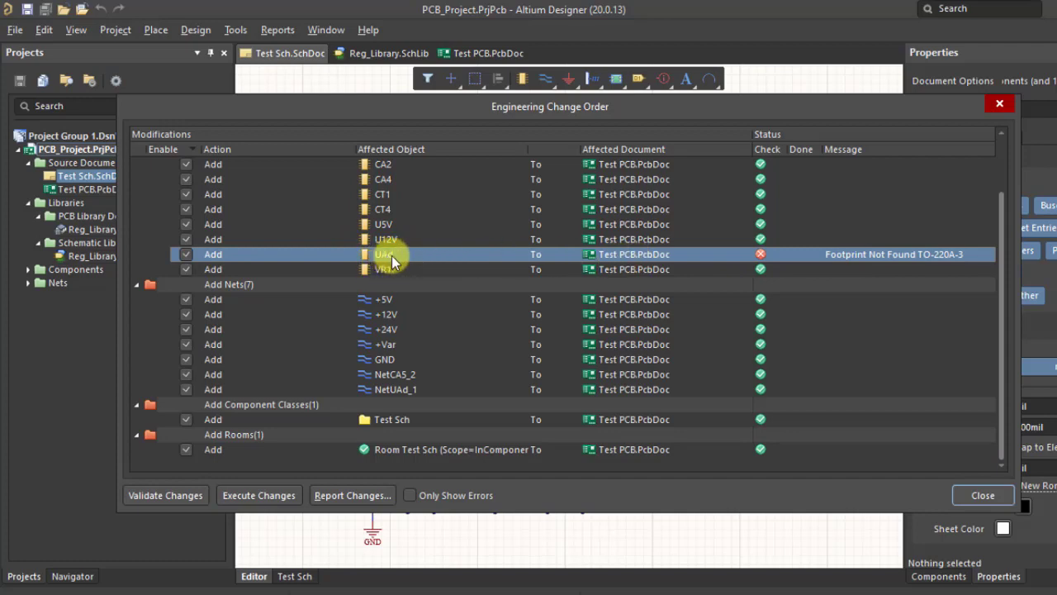
drag(712, 115, 750, 254)
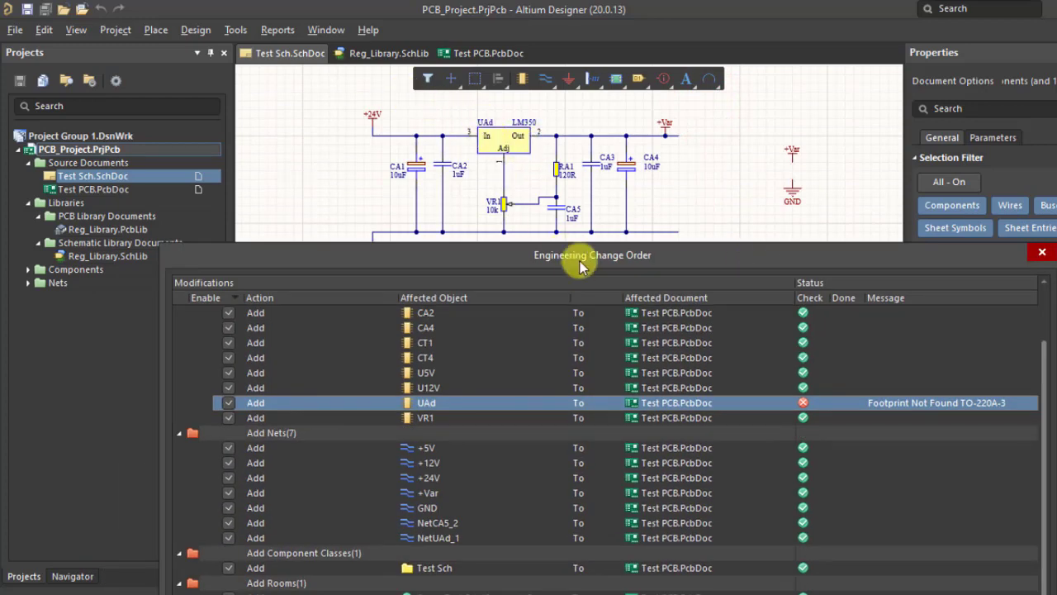
drag(579, 261, 537, 140)
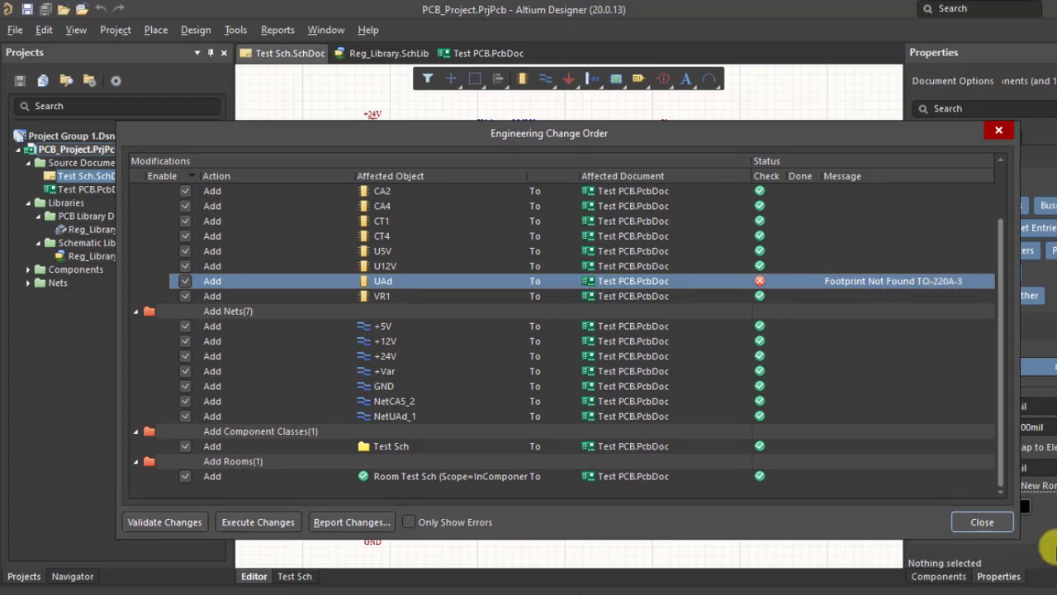
- Execute the changes on Test PCB.PcbDoc, close the change order and view the transferred components beside the board
click(275, 523)
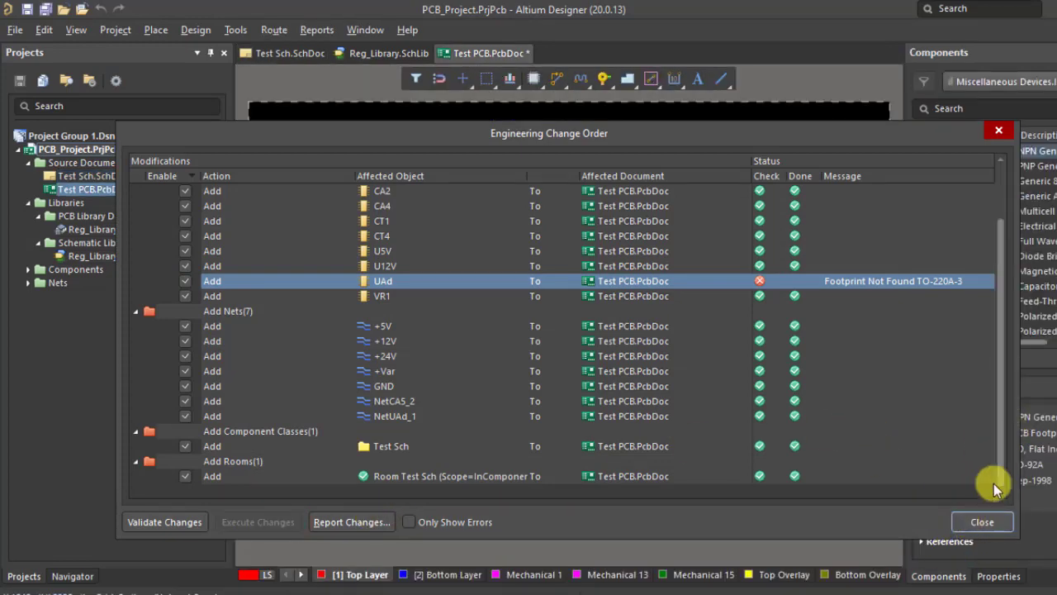
click(994, 517)
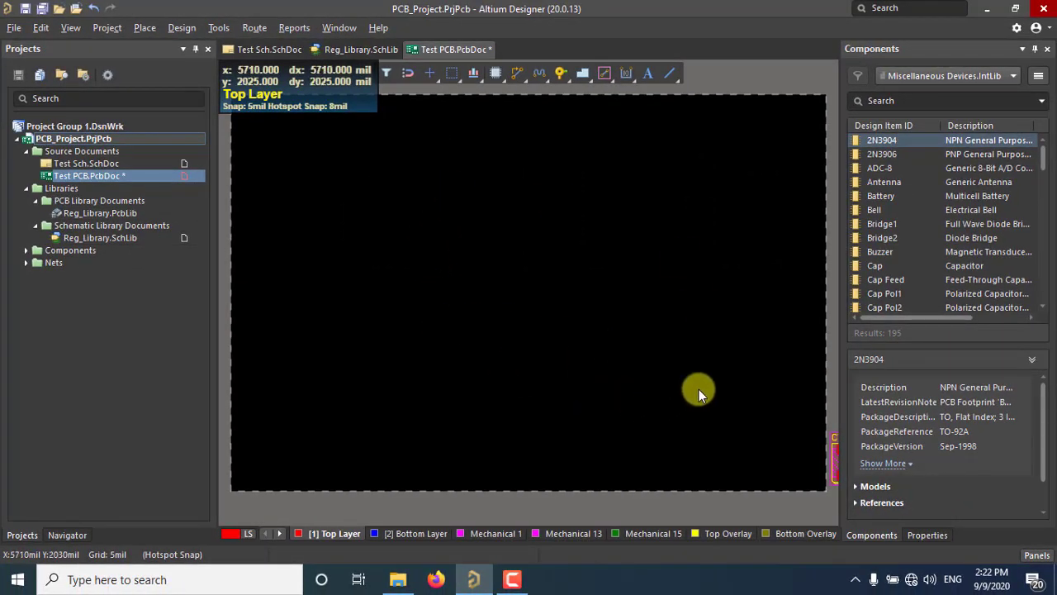
right_drag(698, 389, 319, 339)
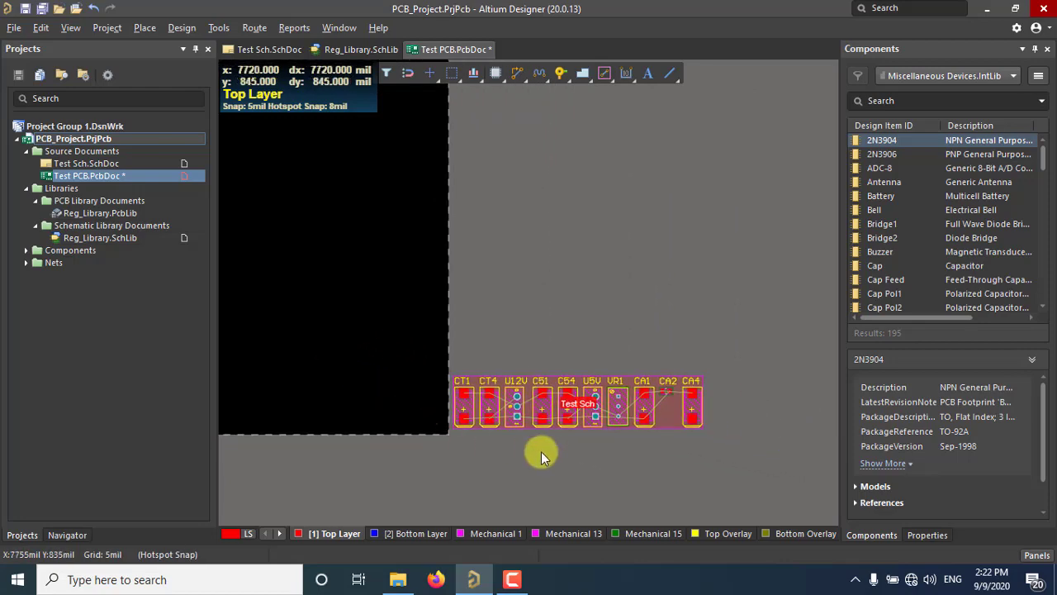
ctrl+scroll(481, 345, up, 4)
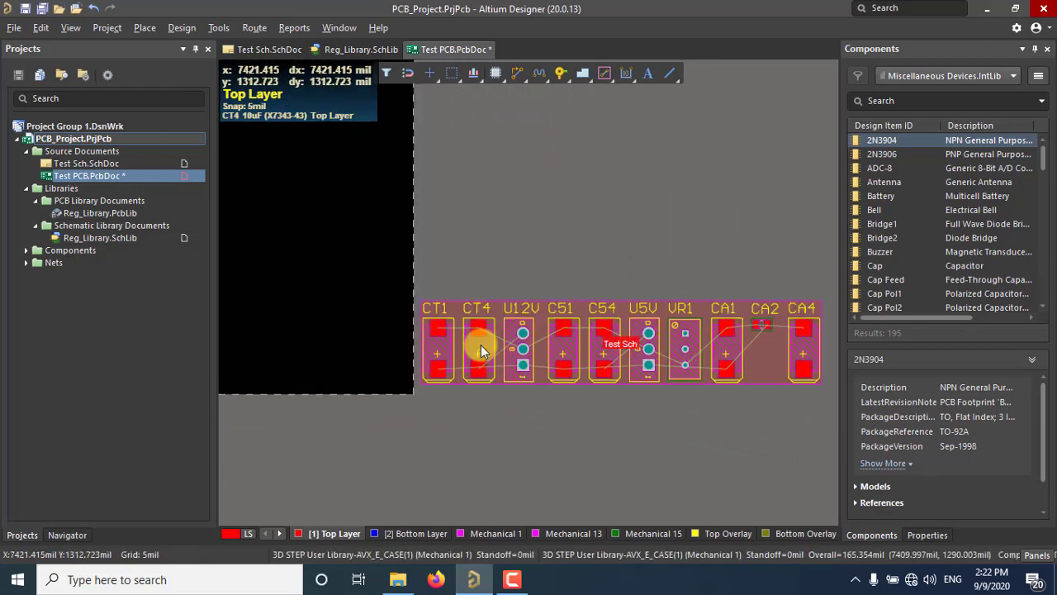
ctrl+scroll(487, 344, up, 2)
ctrl+scroll(541, 326, up, 3)
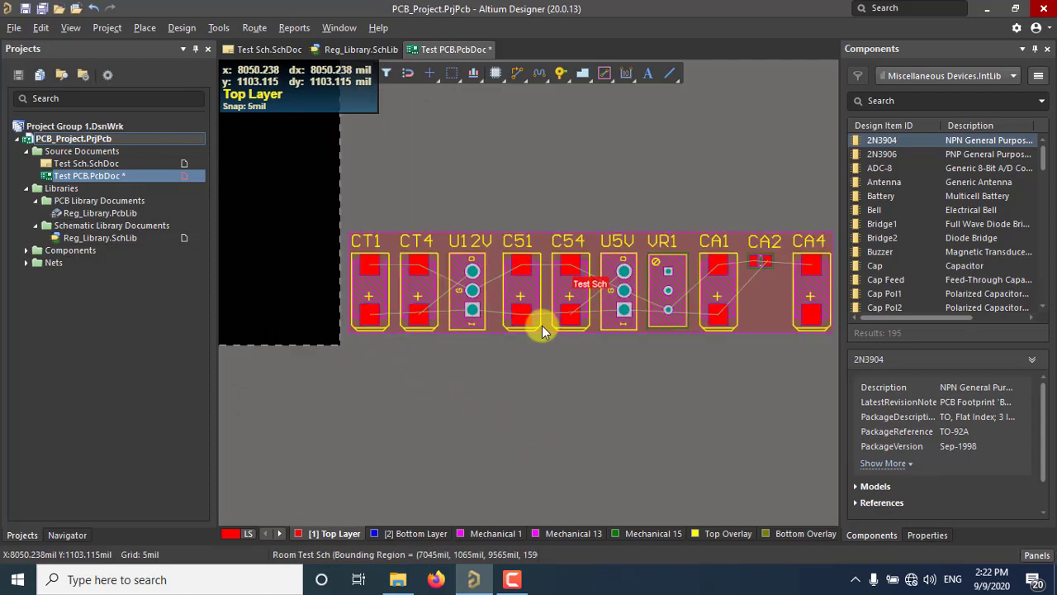
right_drag(586, 347, 506, 339)
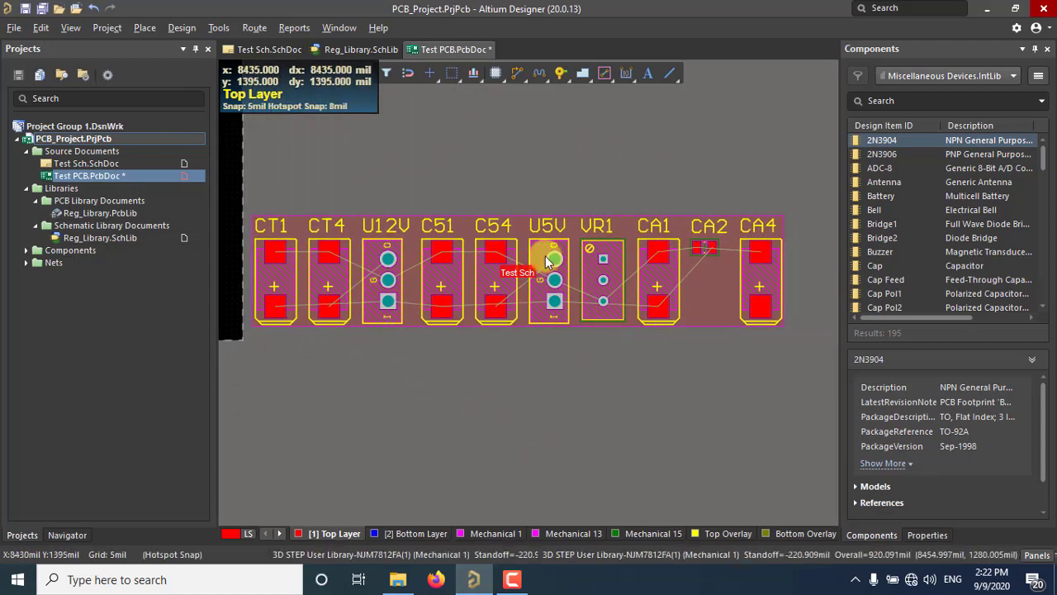
- Move the Test Sch room with its components up and back down beside the board, and delete the room
click(706, 324)
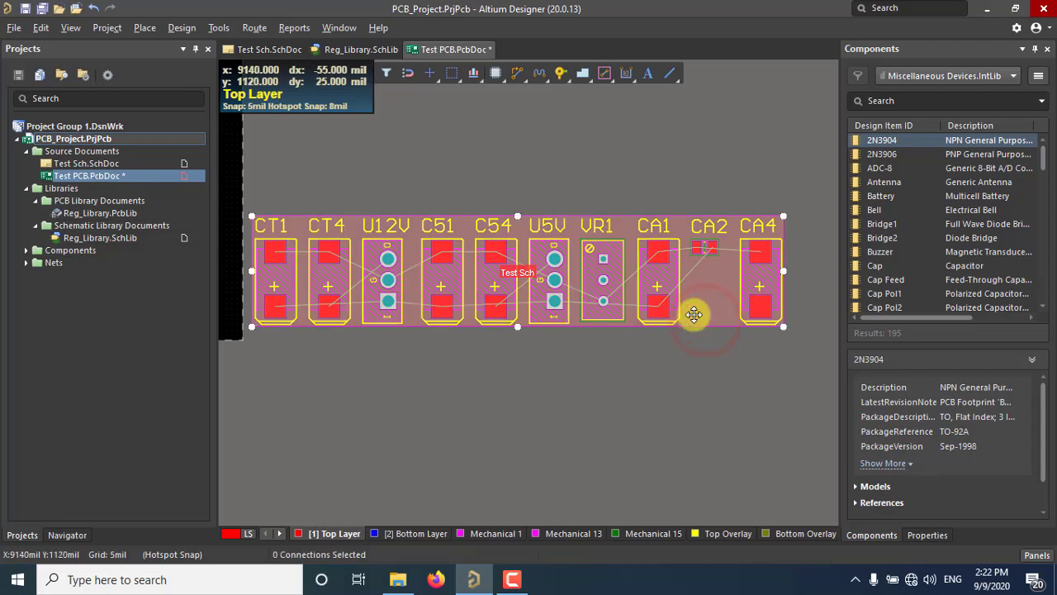
drag(694, 314, 652, 165)
click(677, 313)
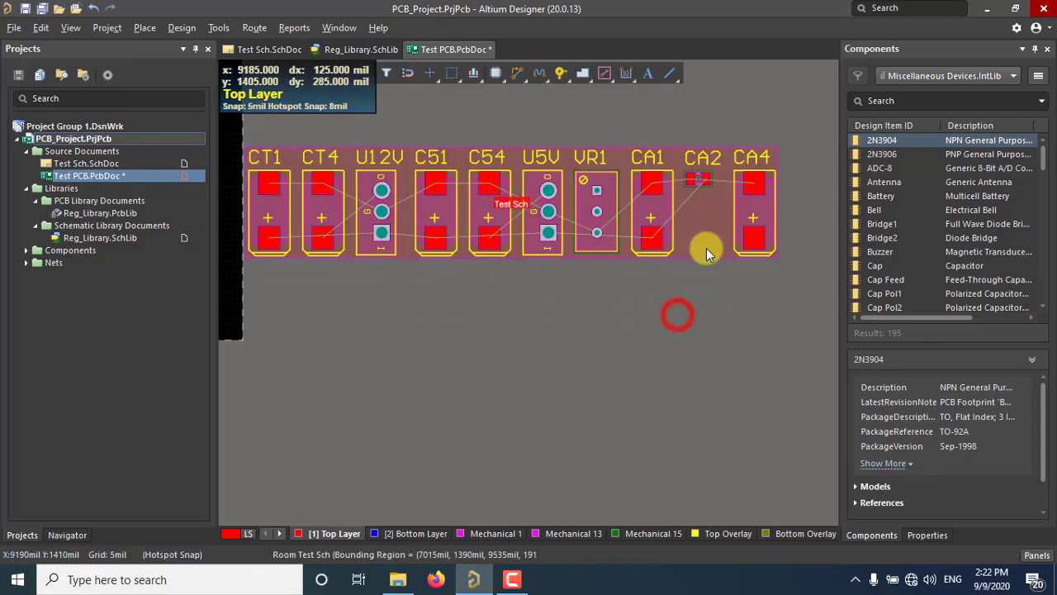
drag(706, 248, 710, 295)
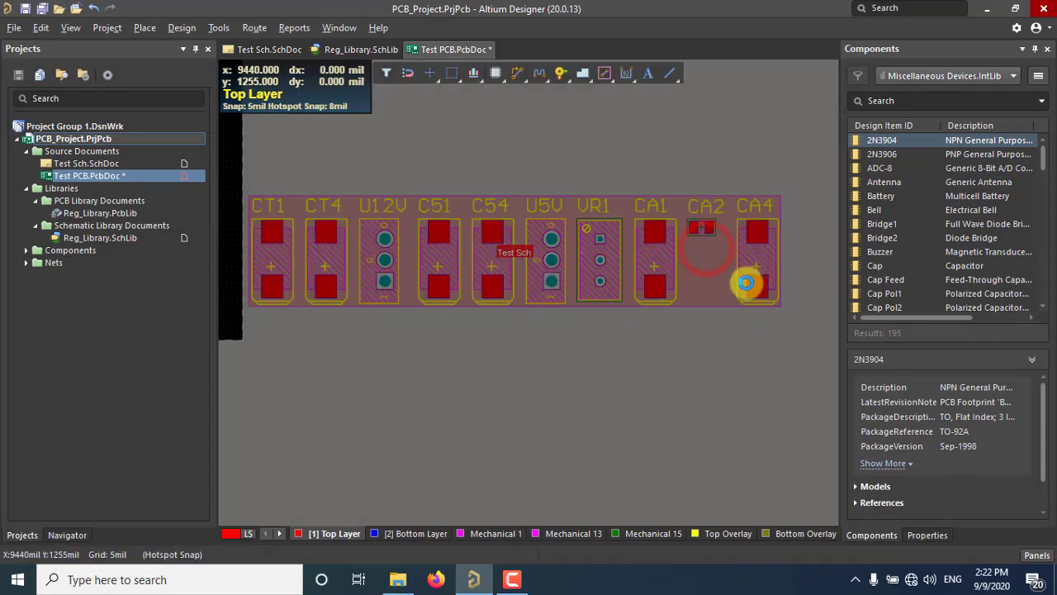
click(706, 306)
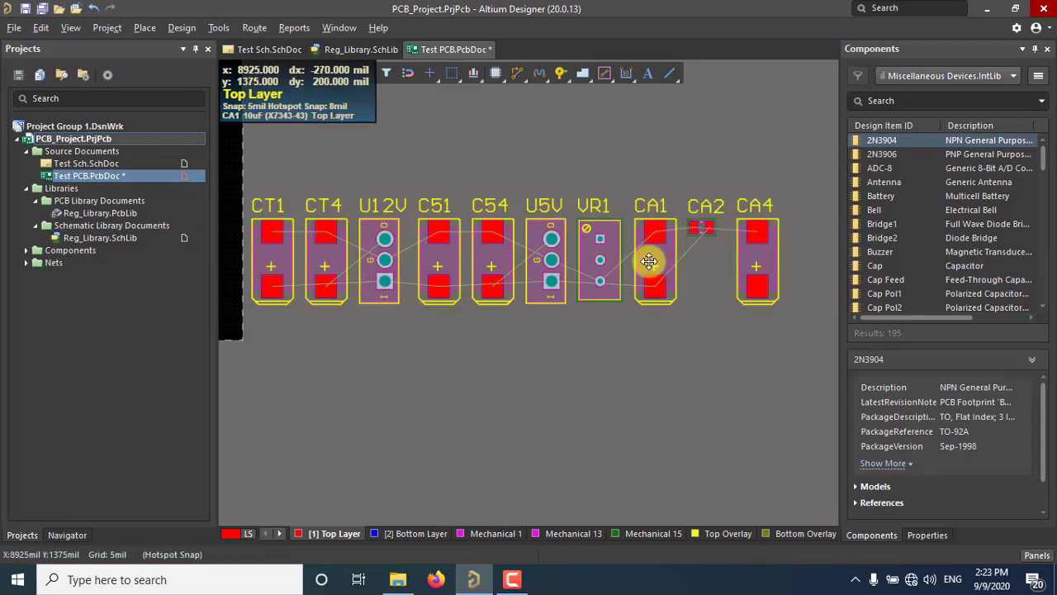
- Try moving capacitors C54 and CT1 individually, placing CT1 on the board area, and undo both moves
drag(497, 265, 532, 173)
key(ctrl+z)
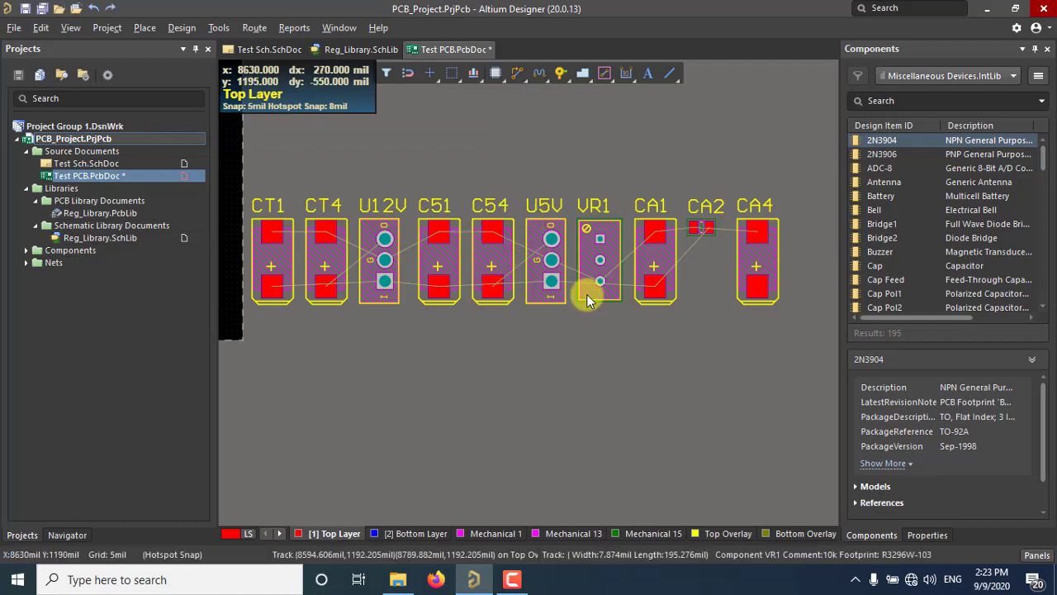
right_drag(632, 302, 725, 294)
drag(366, 276, 356, 323)
right_drag(302, 286, 426, 311)
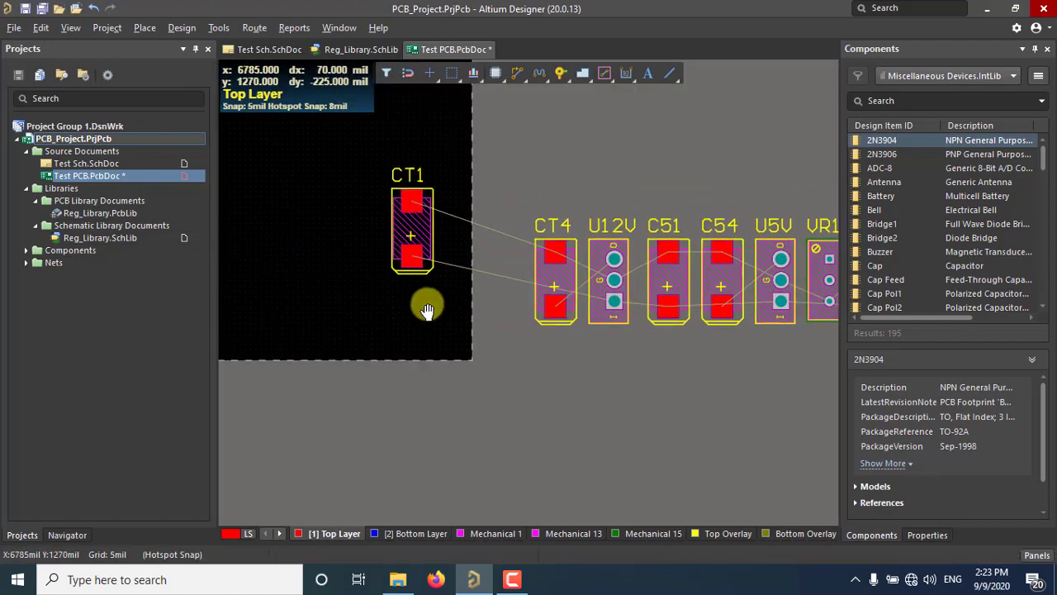
key(ctrl+z)
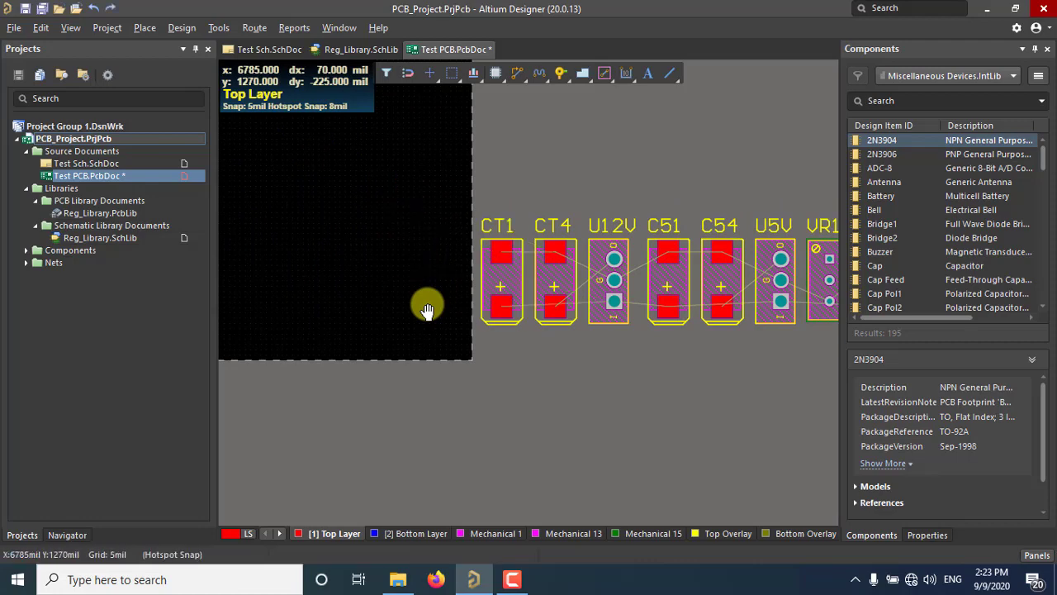
- Inspect the footprint of capacitor CA2 in the component row beside the board
right_drag(757, 377, 538, 367)
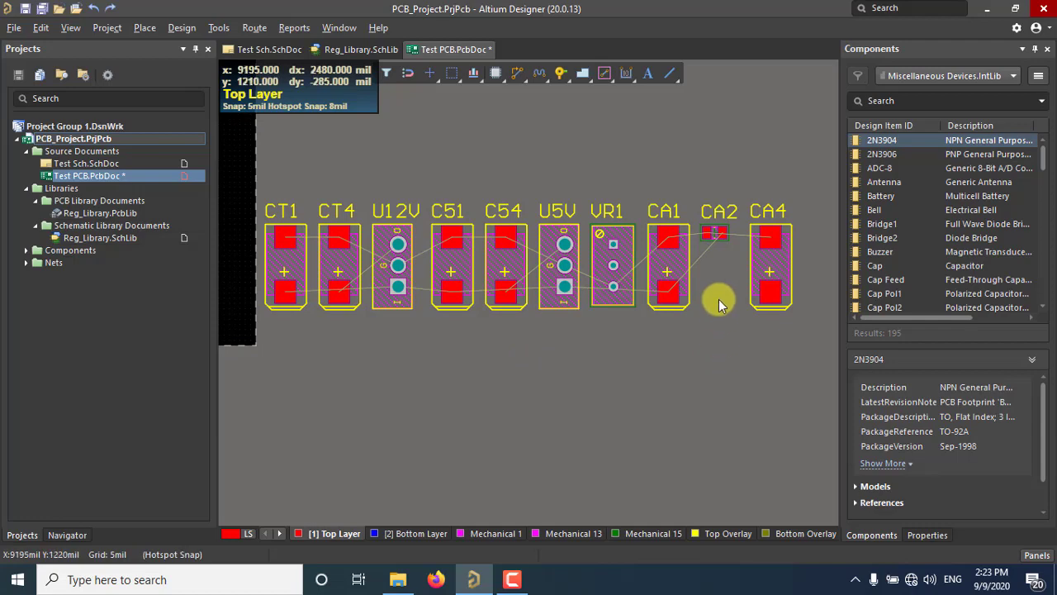
ctrl+scroll(715, 237, up, 1)
ctrl+scroll(715, 237, up, 3)
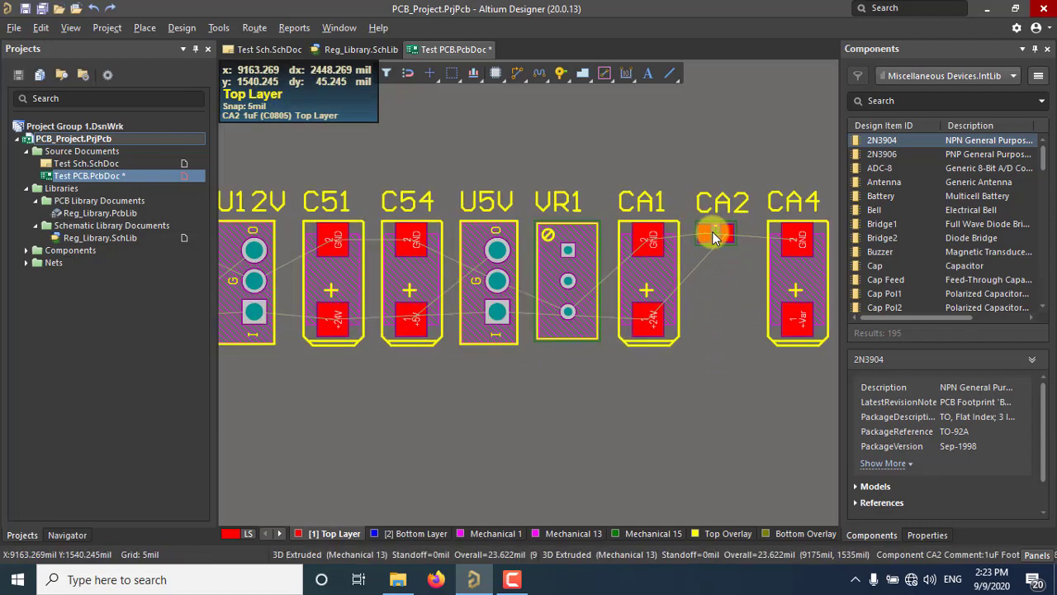
ctrl+scroll(712, 236, down, 2)
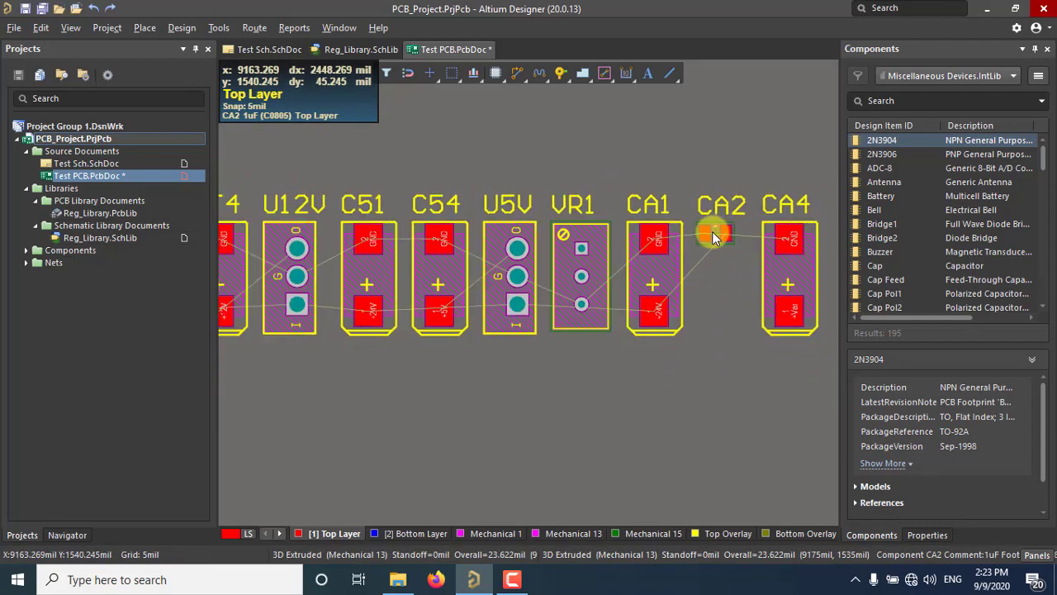
ctrl+scroll(712, 238, down, 1)
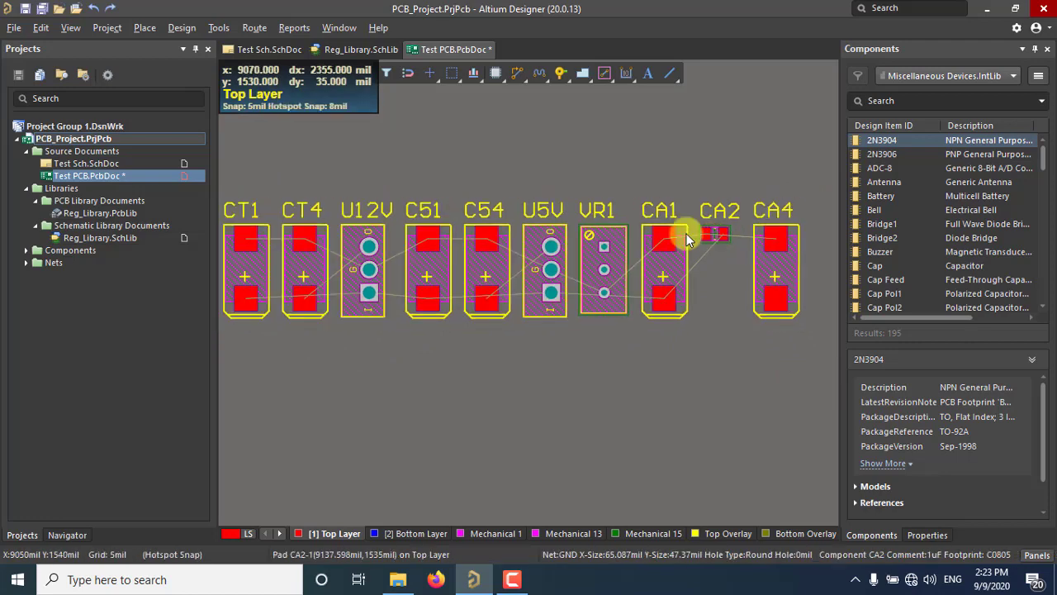
- Compare CA2's footprint across the Test Sch.SchDoc schematic, the Cap_Nonpolar component in Reg_Library.SchLib and the Test PCB.PcbDoc board
click(263, 50)
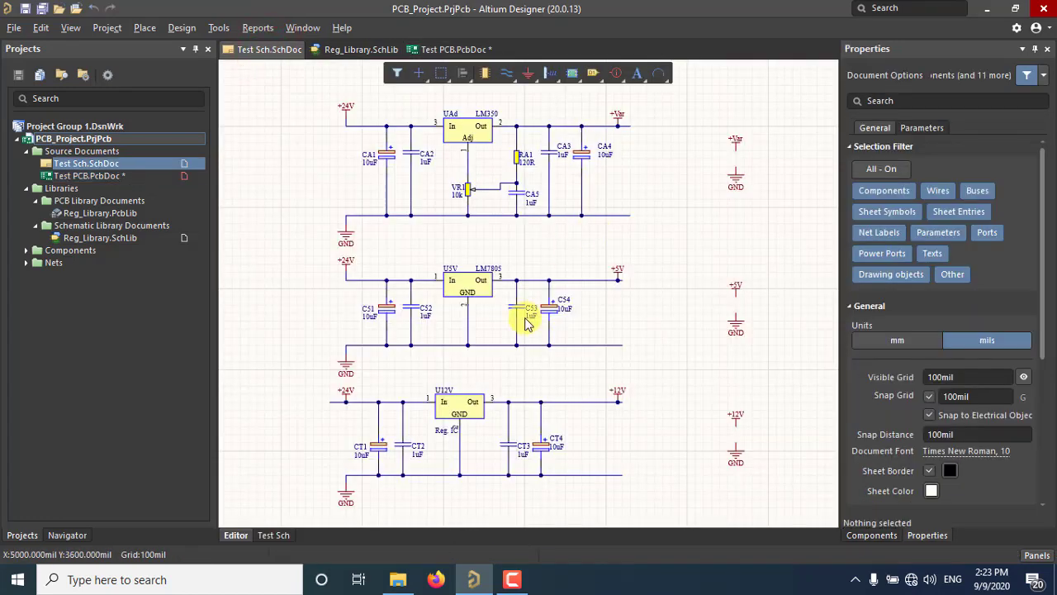
click(413, 159)
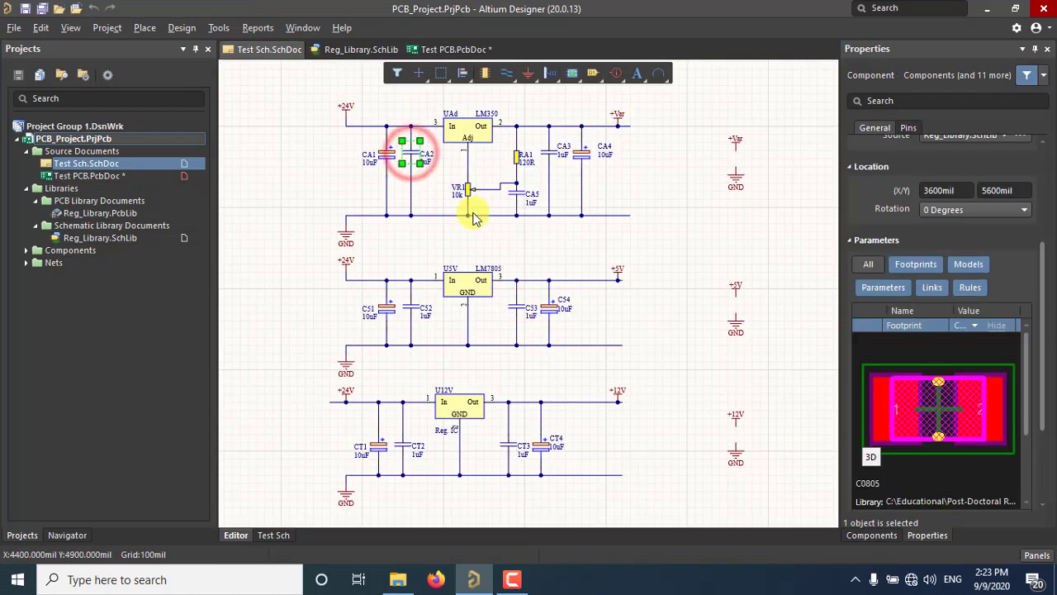
click(348, 51)
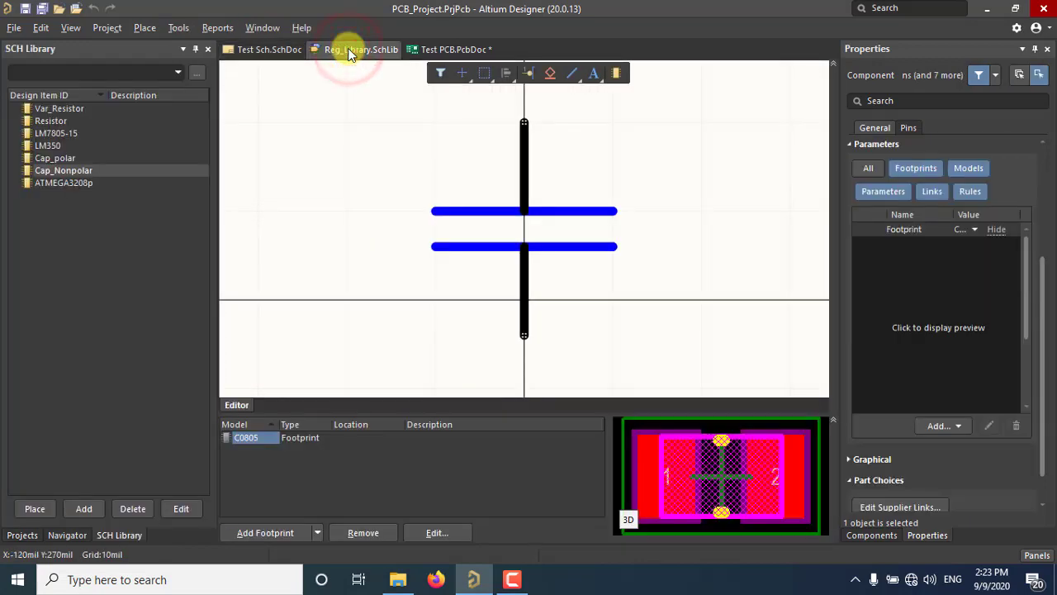
click(441, 49)
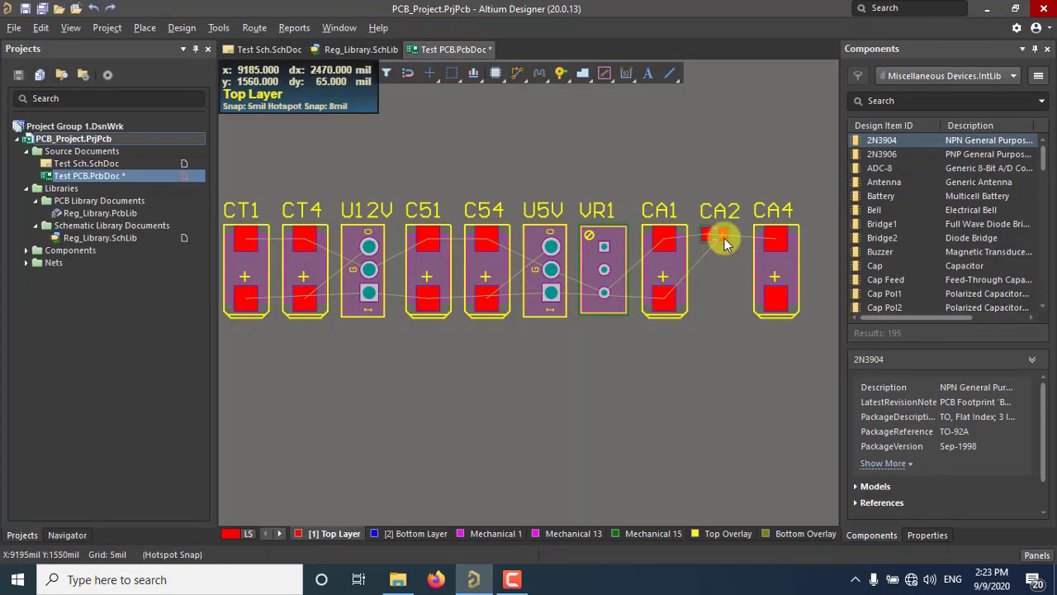
ctrl+scroll(706, 238, up, 2)
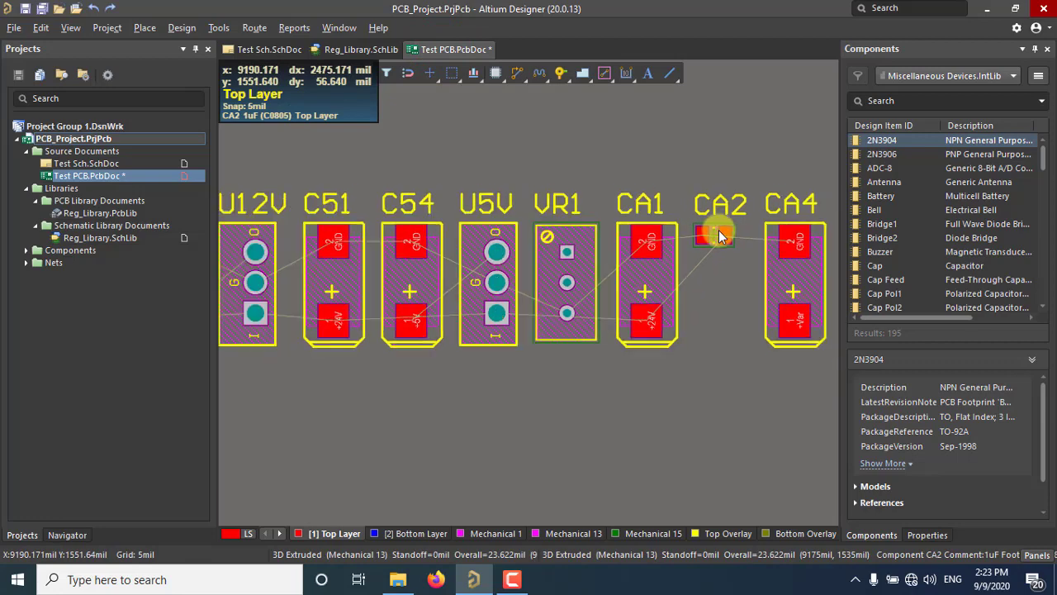
ctrl+scroll(717, 239, down, 3)
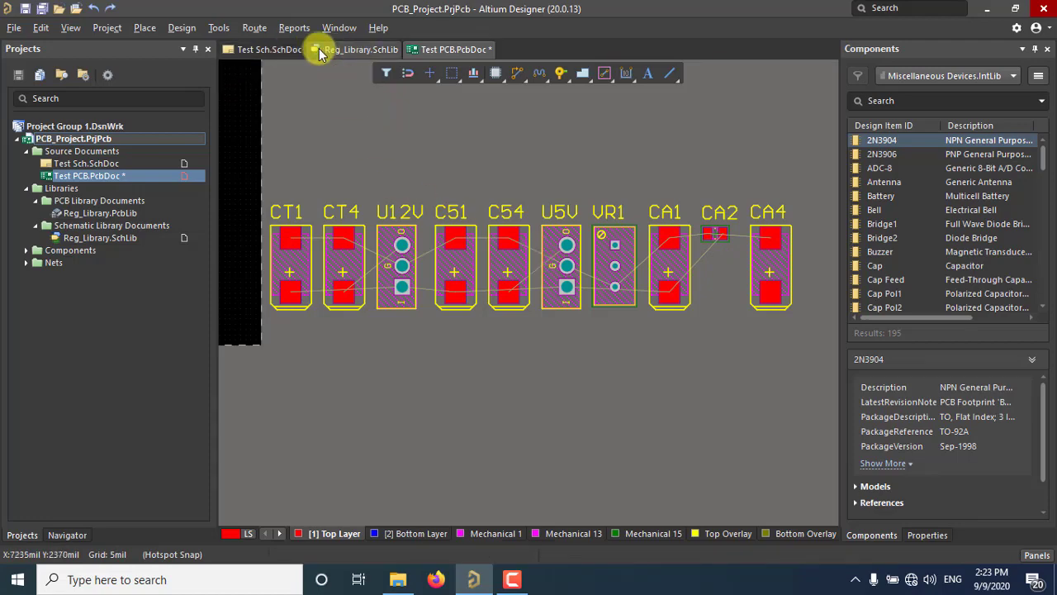
- Check the footprint preview of the LM350 regulator UAd in the Test Sch.SchDoc schematic
click(283, 48)
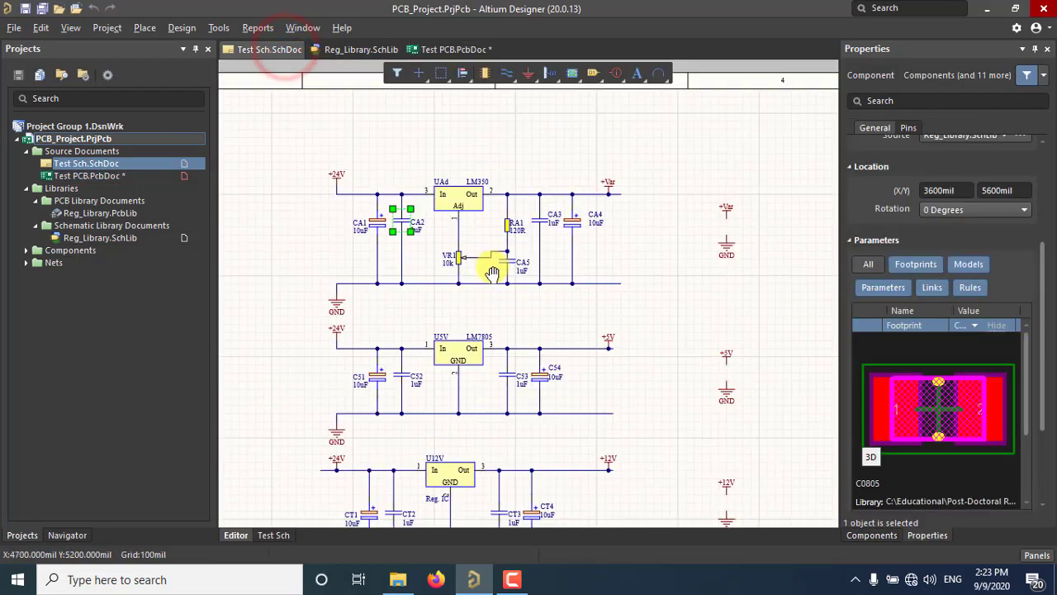
right_drag(492, 272, 451, 231)
click(419, 165)
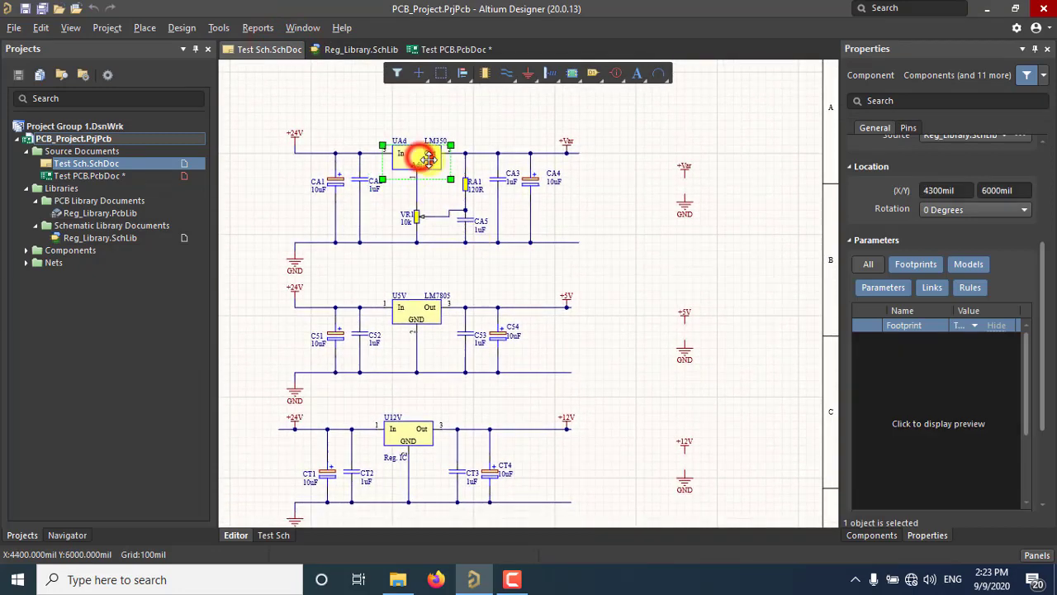
ctrl+scroll(417, 161, up, 2)
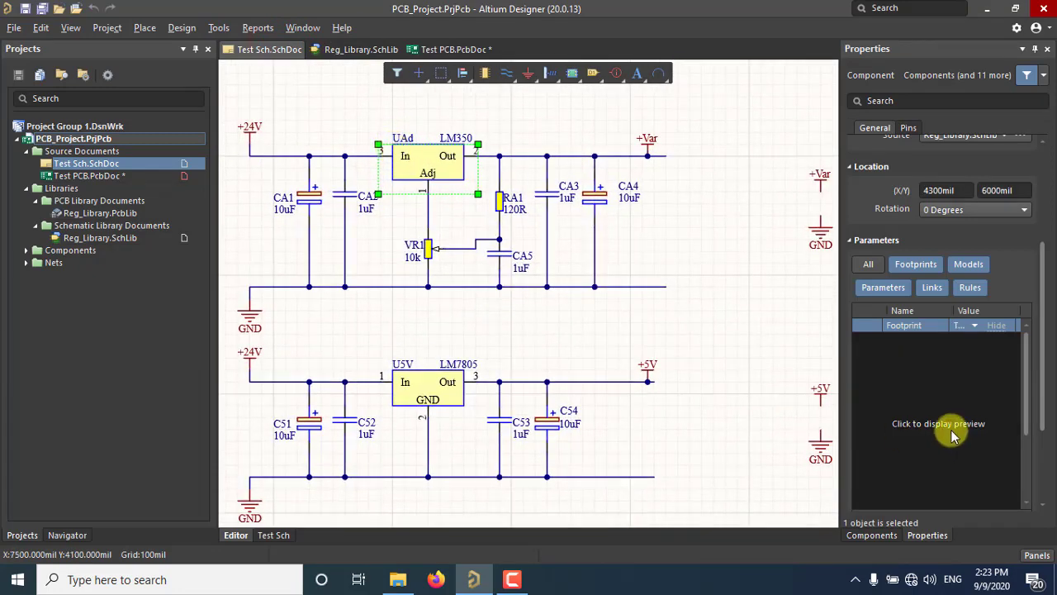
click(970, 397)
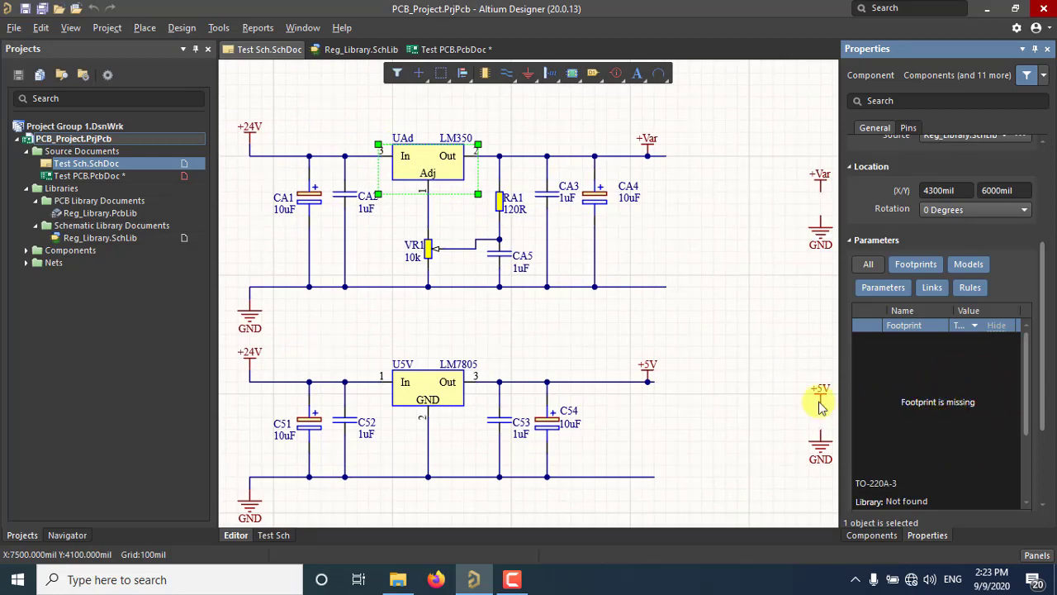
click(725, 329)
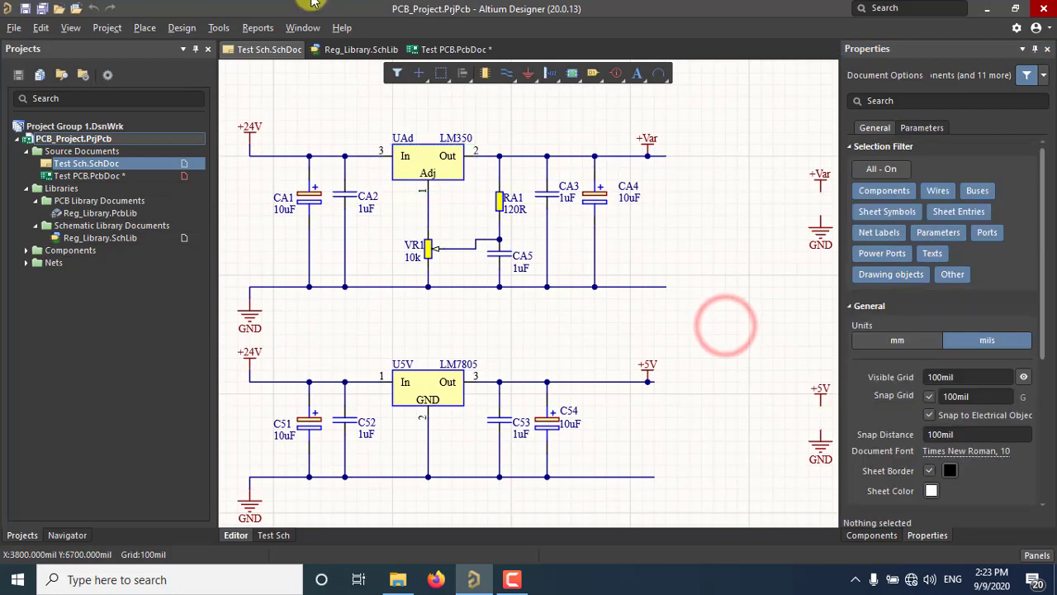
- In Test PCB.PcbDoc, move the whole component row CT1 to CA4 from beside the board onto the board area
click(428, 51)
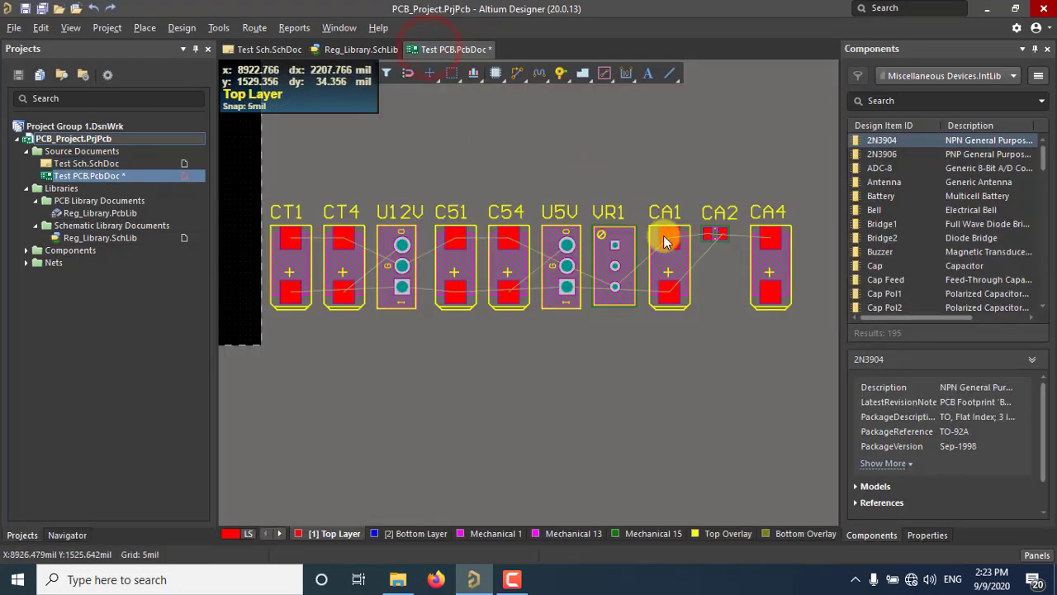
ctrl+scroll(669, 246, down, 2)
right_drag(512, 217, 568, 183)
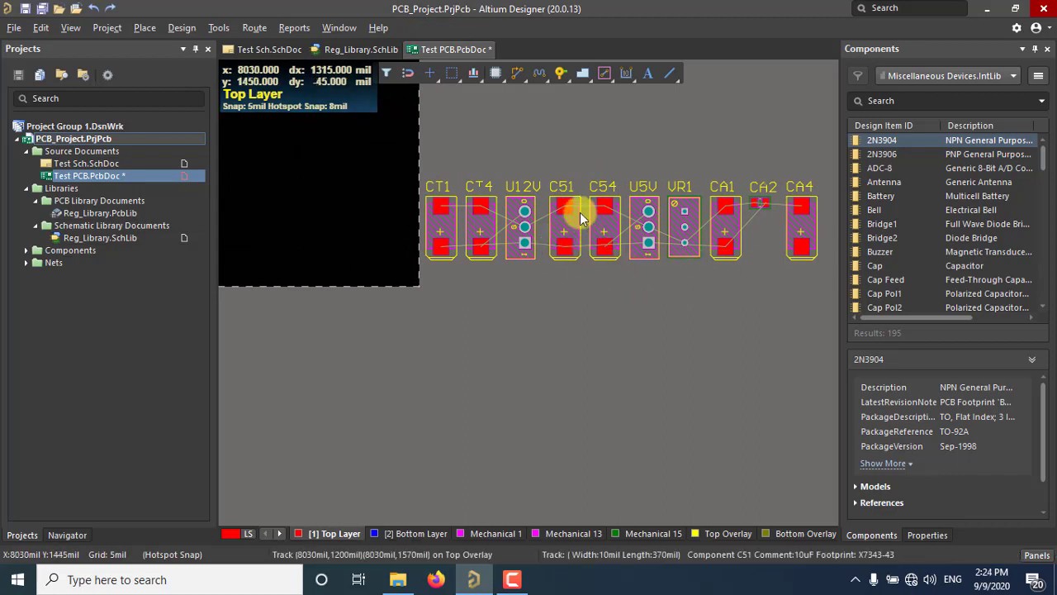
ctrl+scroll(591, 236, down, 1)
drag(782, 278, 447, 175)
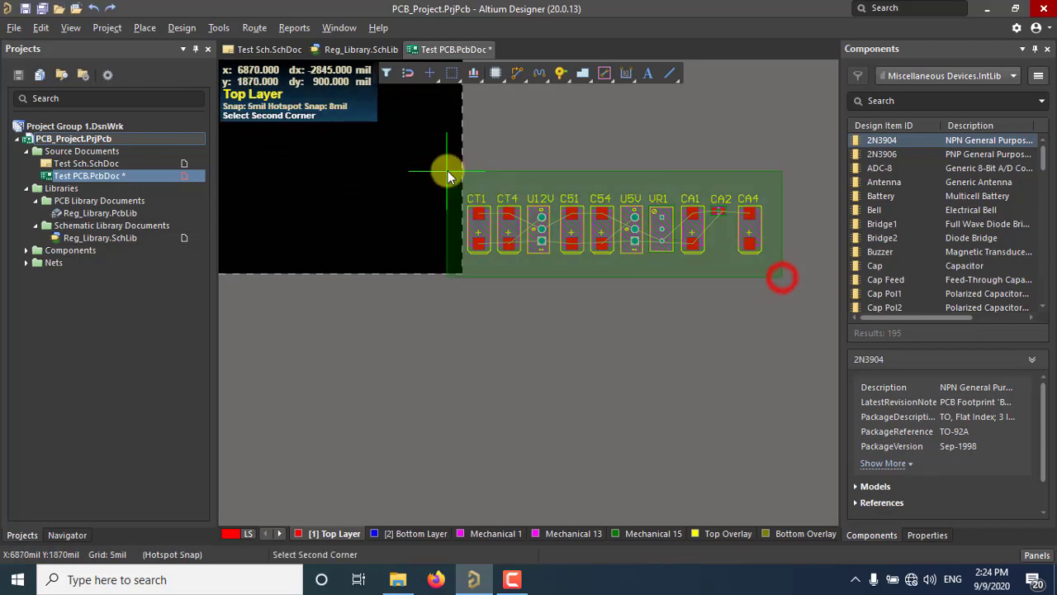
click(447, 175)
right_drag(528, 394, 679, 483)
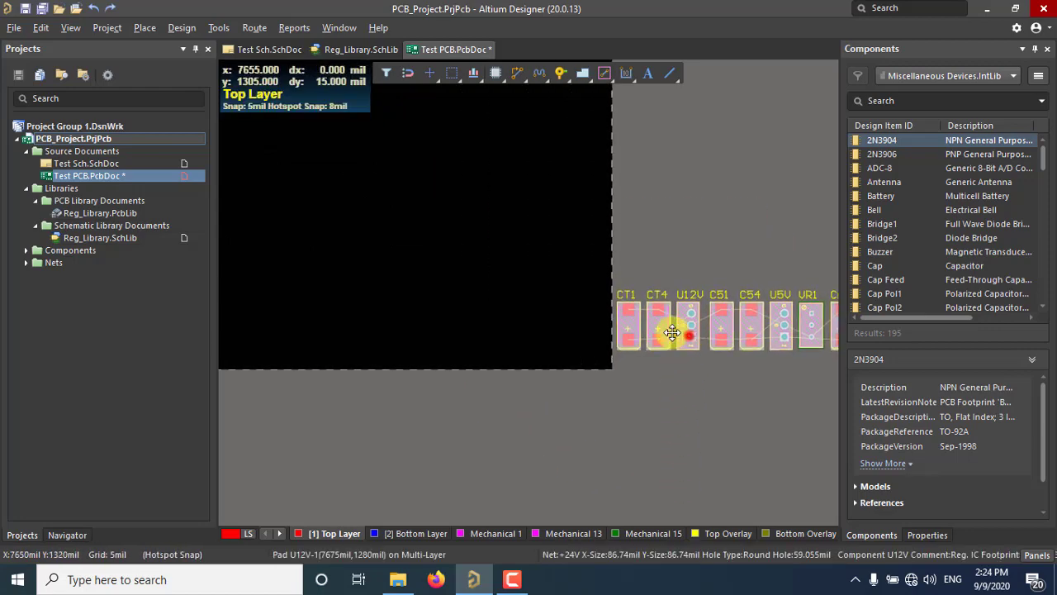
drag(689, 335, 401, 196)
right_drag(414, 278, 560, 403)
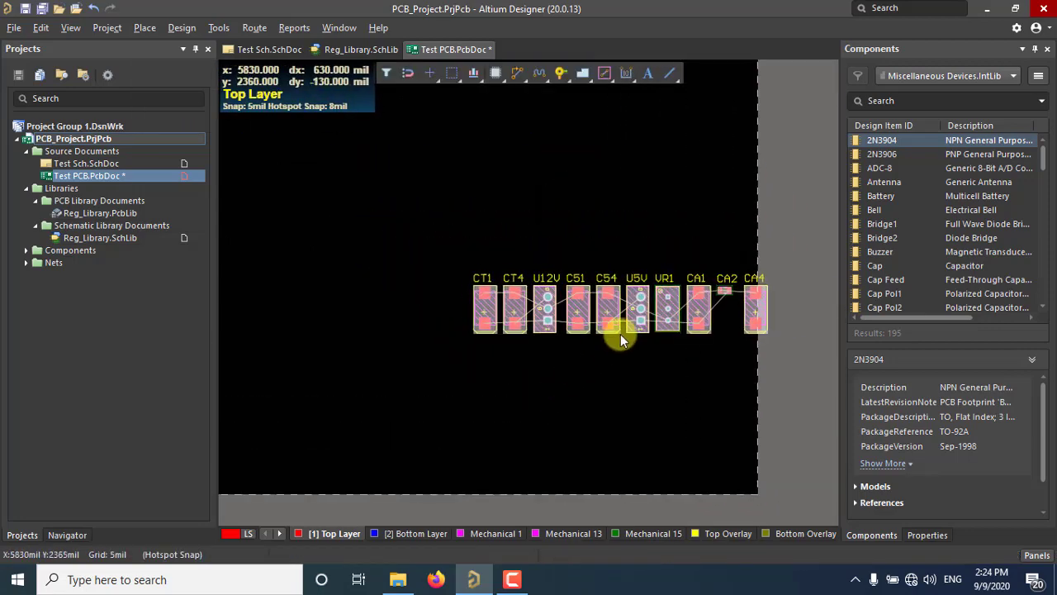
click(607, 366)
- Shift all the components together farther inward so that the complete row lies inside the board outline
drag(807, 360, 371, 240)
drag(538, 309, 413, 238)
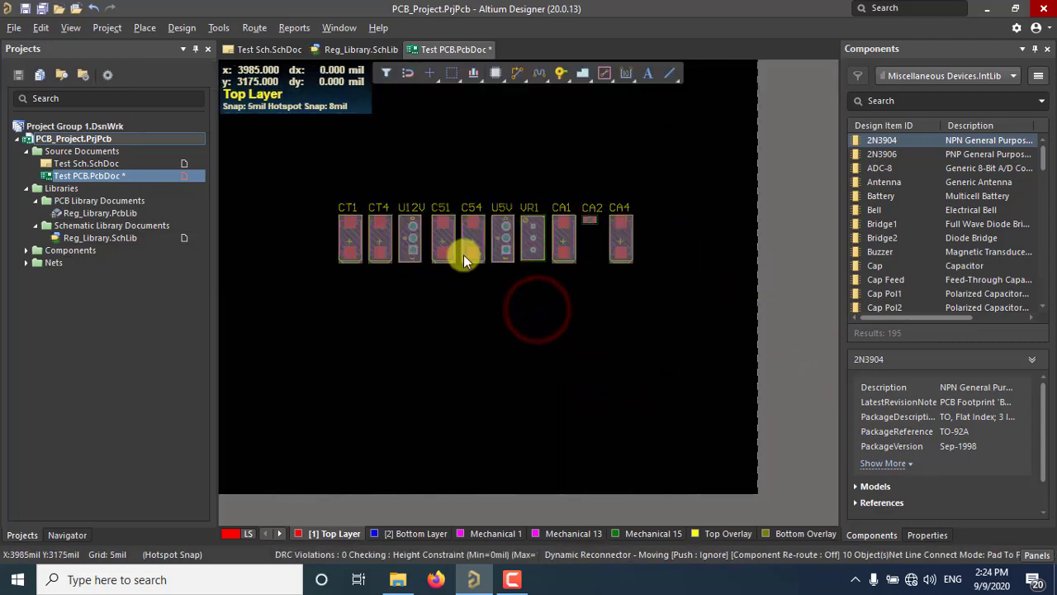
click(781, 270)
- Place U5V rotated horizontally below the component row, with C51 at its input side and C54 at its output side
ctrl+scroll(483, 257, up, 3)
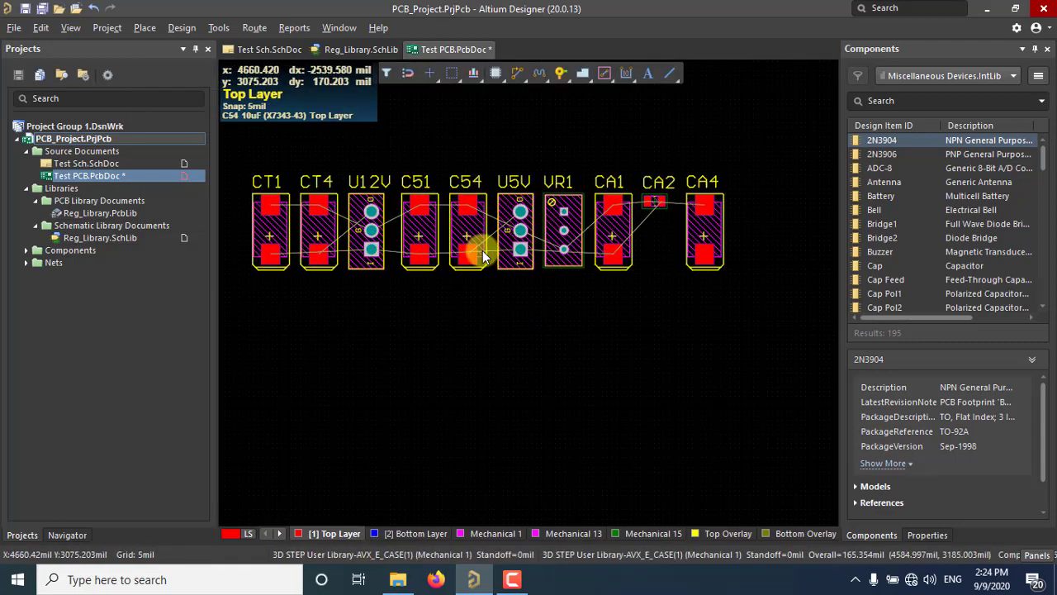
drag(503, 230, 446, 345)
key(space)
key(space)
key(space)
drag(419, 234, 379, 382)
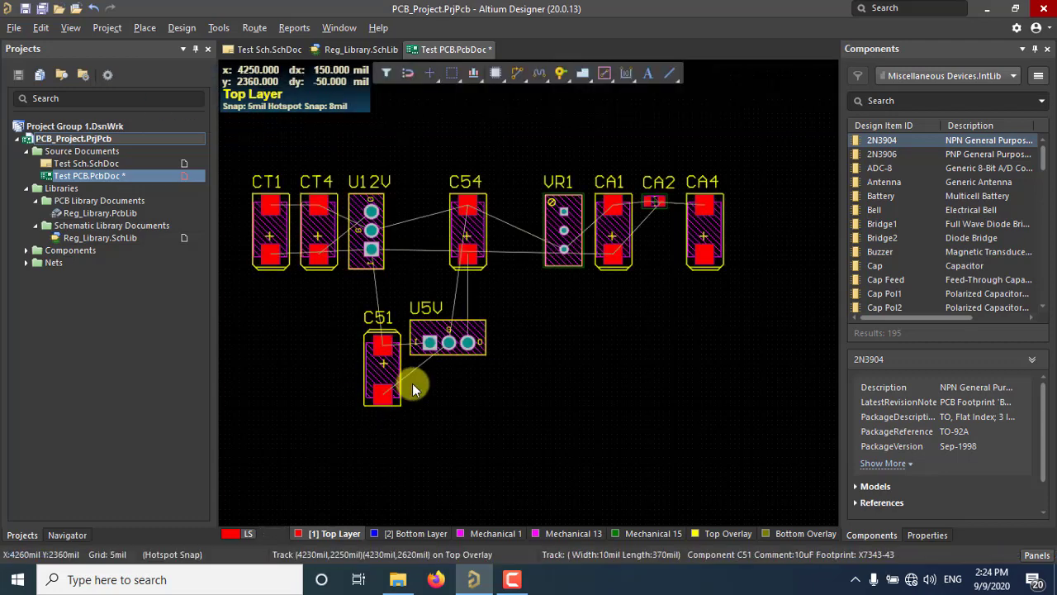
drag(494, 250, 508, 381)
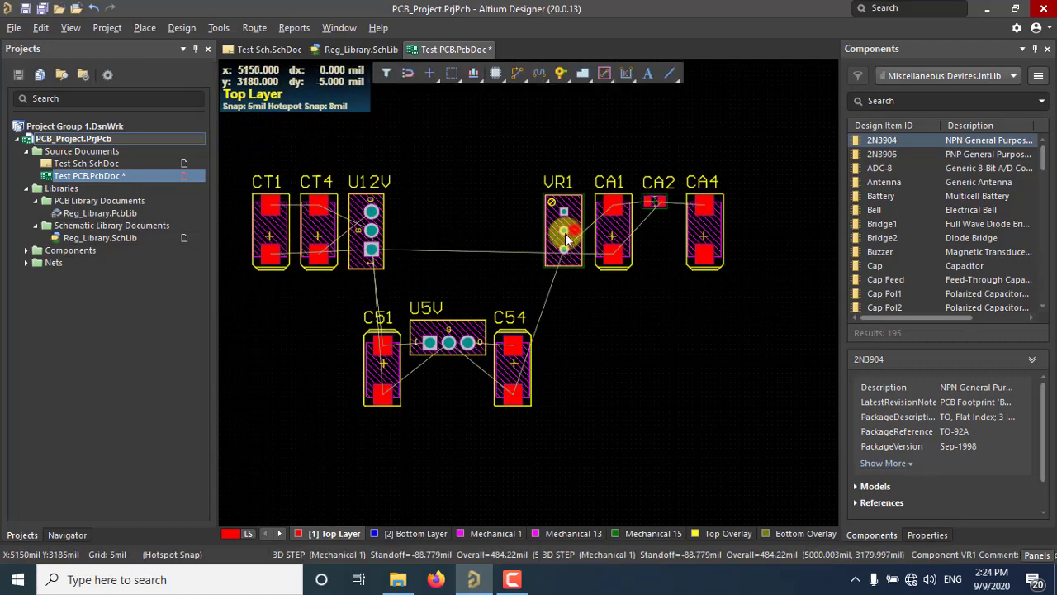
- Turn potentiometer VR1 horizontal, inspect its pads, and place it above U5V with room for another regulator between them
drag(564, 232, 465, 229)
ctrl+scroll(417, 255, up, 3)
ctrl+scroll(488, 196, up, 4)
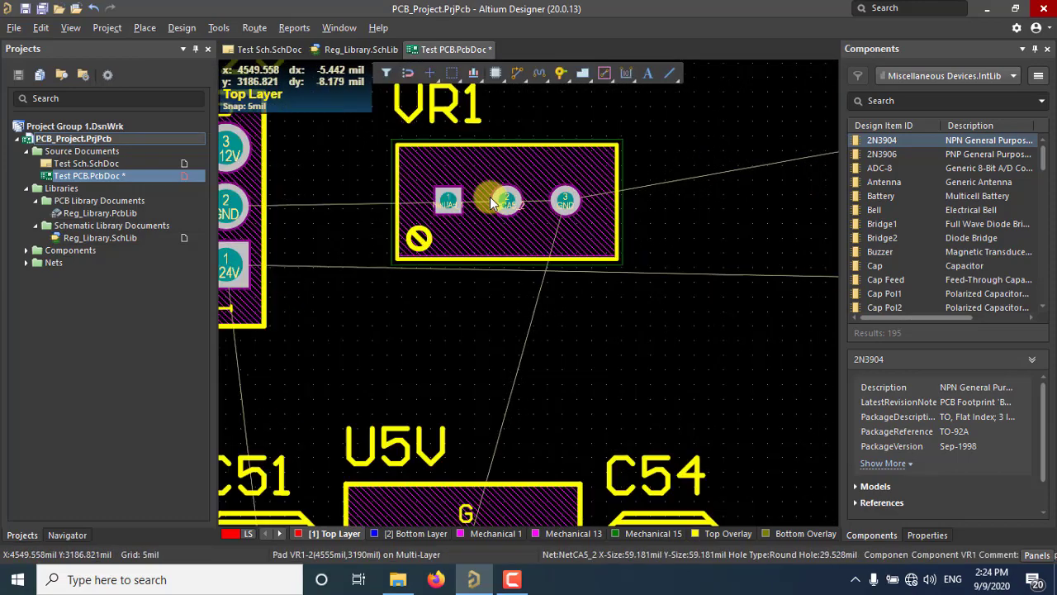
ctrl+scroll(484, 201, down, 1)
ctrl+scroll(484, 201, down, 3)
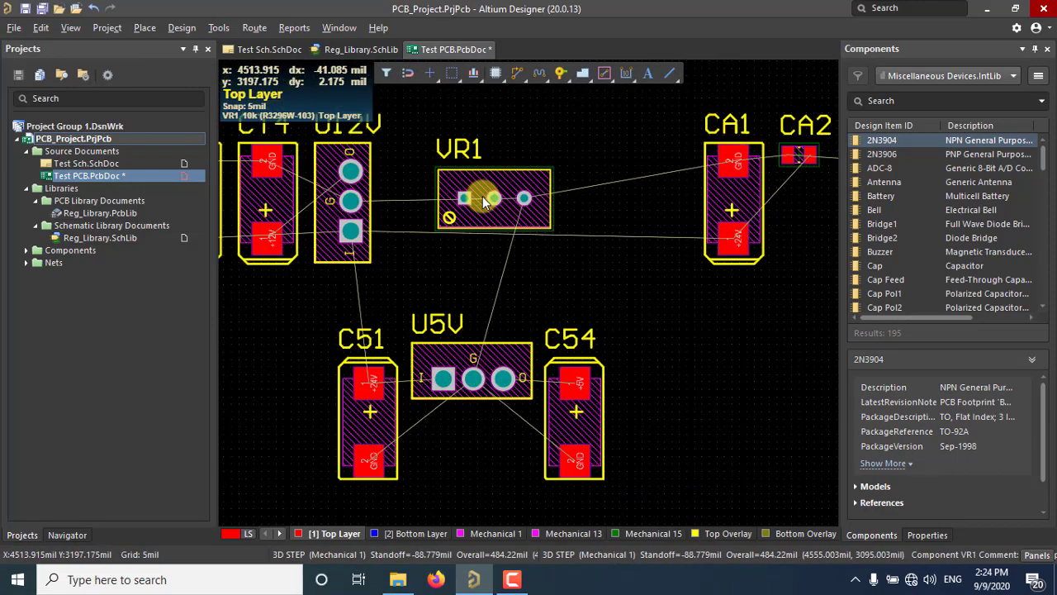
ctrl+scroll(482, 220, down, 1)
ctrl+scroll(467, 252, up, 1)
ctrl+scroll(466, 252, down, 2)
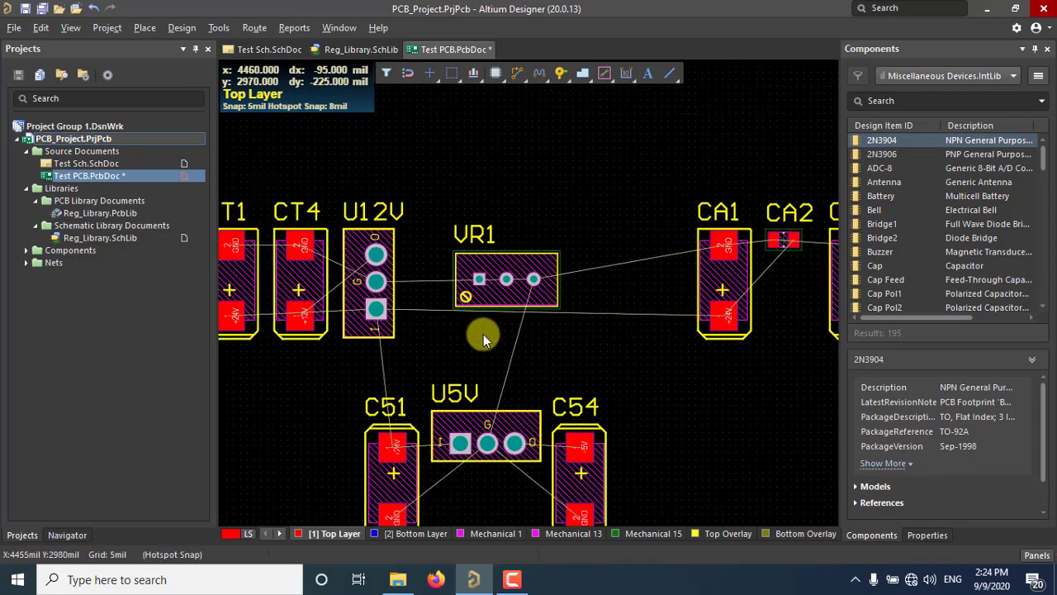
drag(484, 299, 505, 191)
key(space)
- Rotate regulator U12V to horizontal and place it directly above U5V
drag(389, 298, 483, 339)
key(space)
key(space)
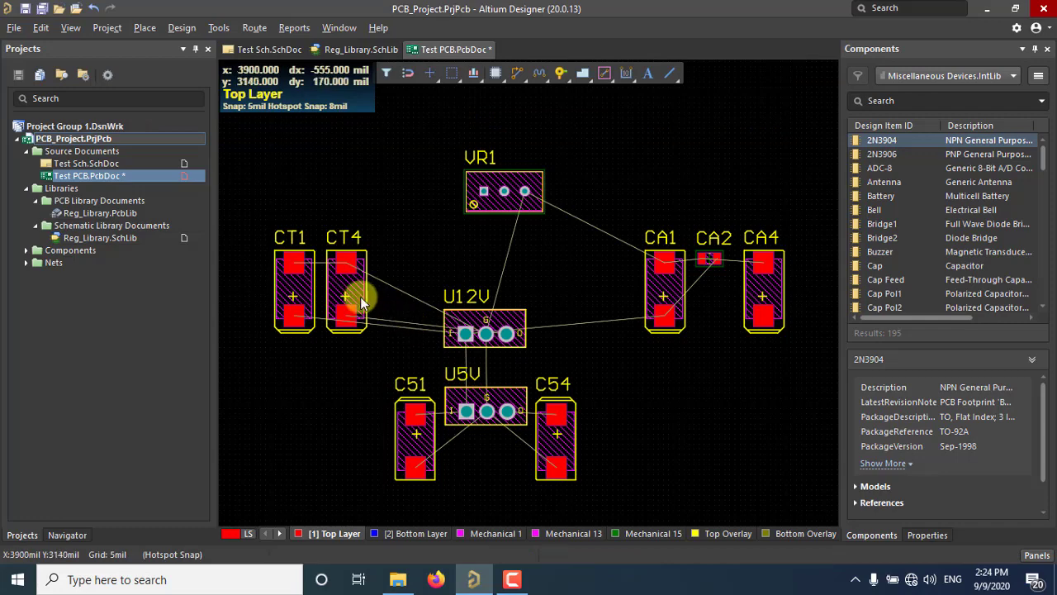
- Place capacitors CT4 and CT1 upright beside U12V, CT4 at its output side and CT1 at its input side
drag(360, 296, 598, 335)
key(space)
key(space)
key(space)
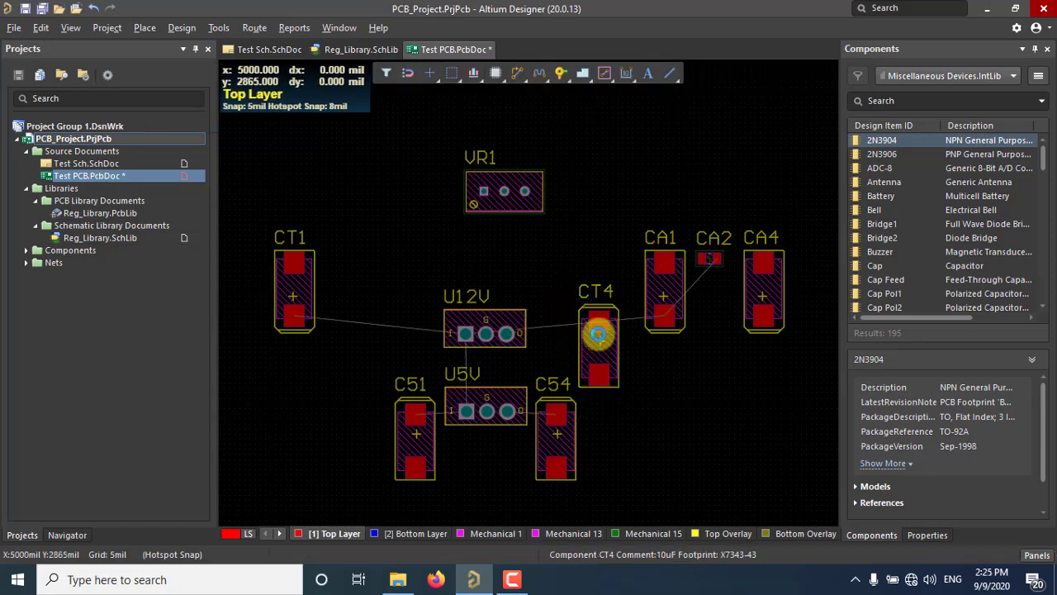
key(space)
drag(307, 296, 359, 339)
key(space)
key(space)
key(space)
key(space)
key(space)
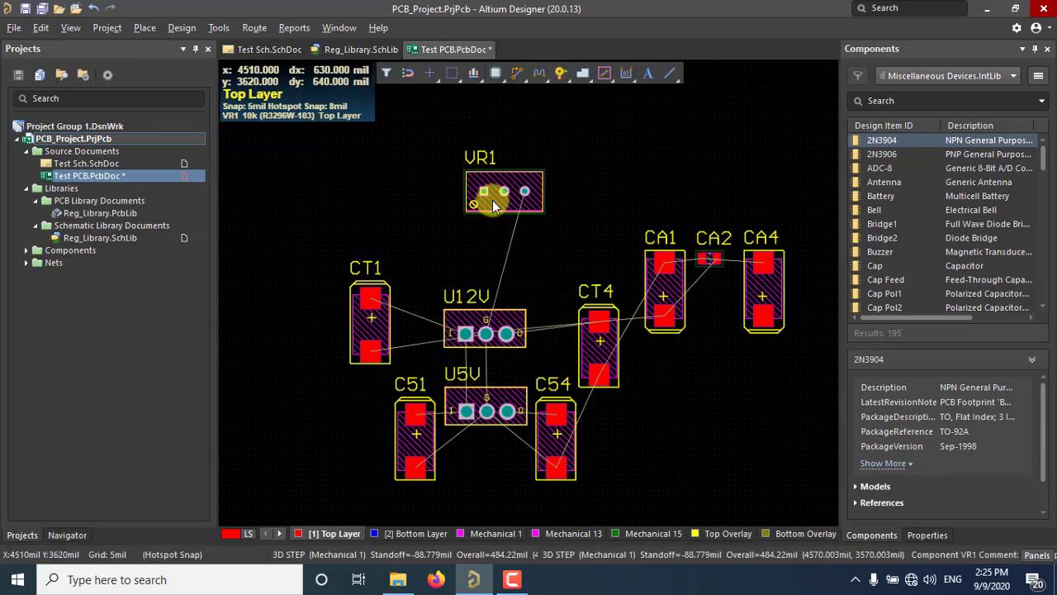
- Group CA1, CA4 and CA2 around VR1, with CA1 on its left and CA4 and an upright CA2 on its right
drag(660, 283, 378, 147)
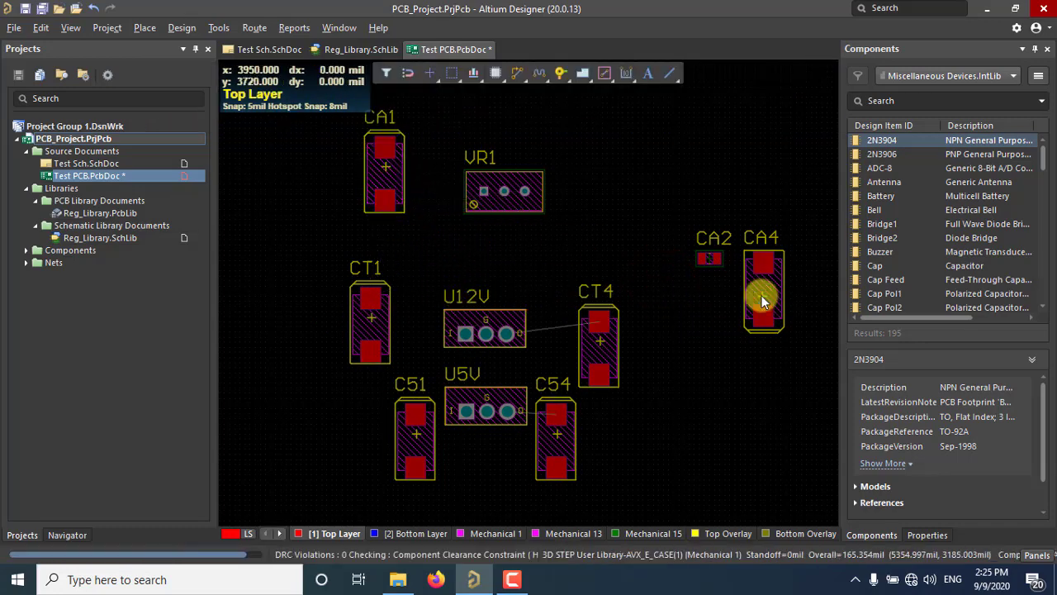
drag(760, 293, 621, 208)
drag(706, 259, 588, 236)
right_drag(674, 258, 691, 399)
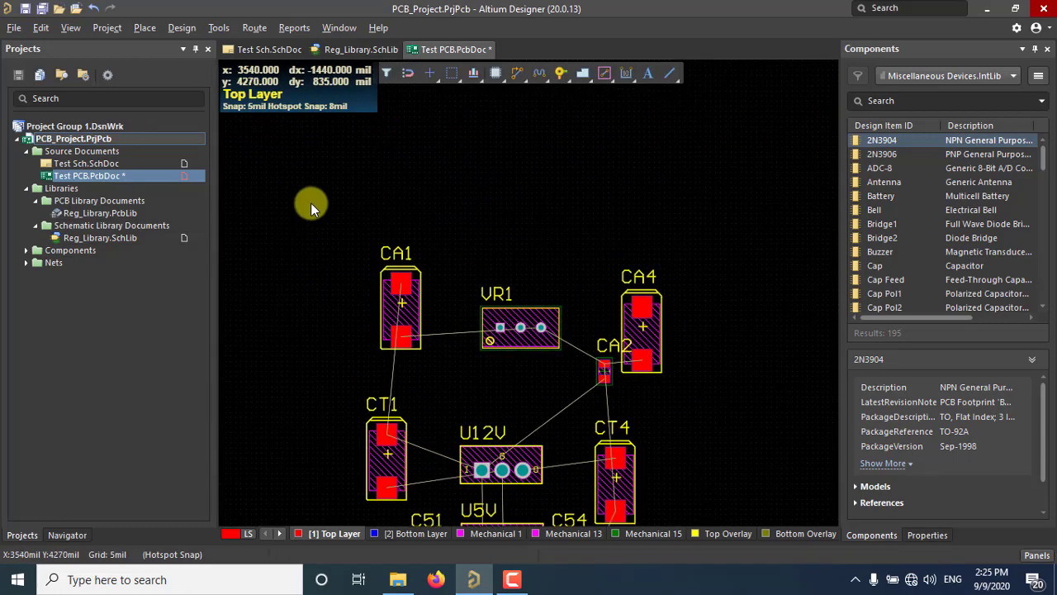
- Review the VR1 component group and the U12V and U5V groups on the board, including the connections and pads around VR1
drag(311, 203, 710, 383)
right_drag(710, 384, 670, 184)
drag(277, 207, 663, 443)
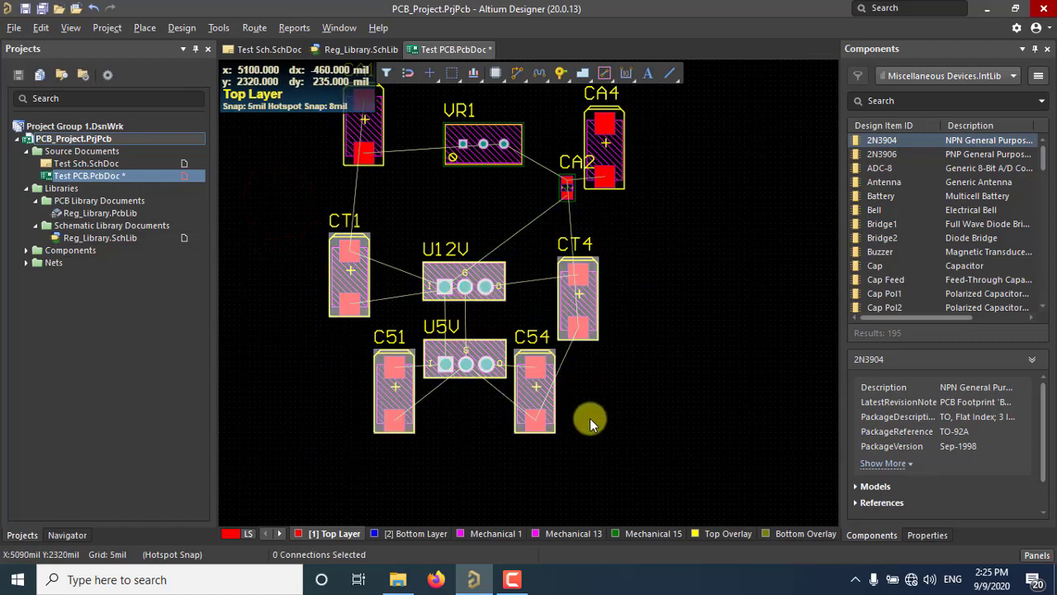
click(638, 351)
right_drag(642, 302, 660, 303)
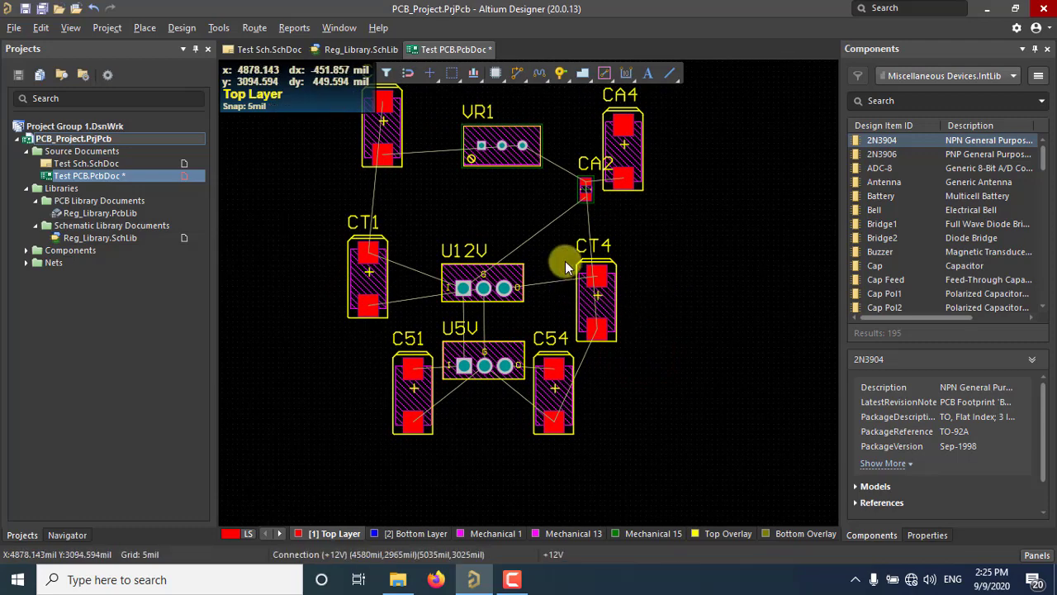
ctrl+scroll(503, 249, up, 1)
ctrl+scroll(510, 225, up, 3)
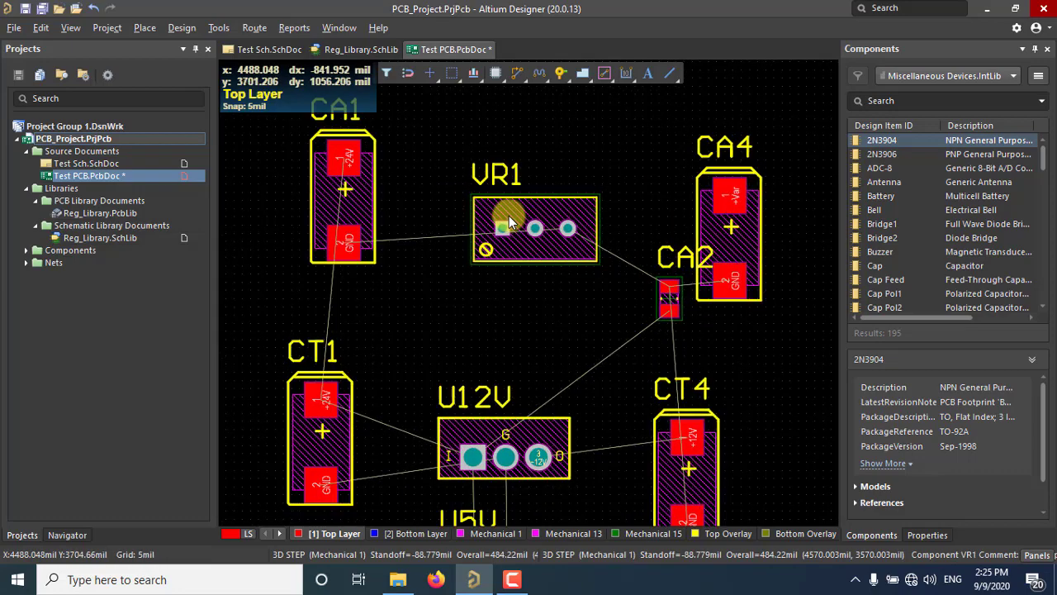
ctrl+scroll(544, 264, down, 3)
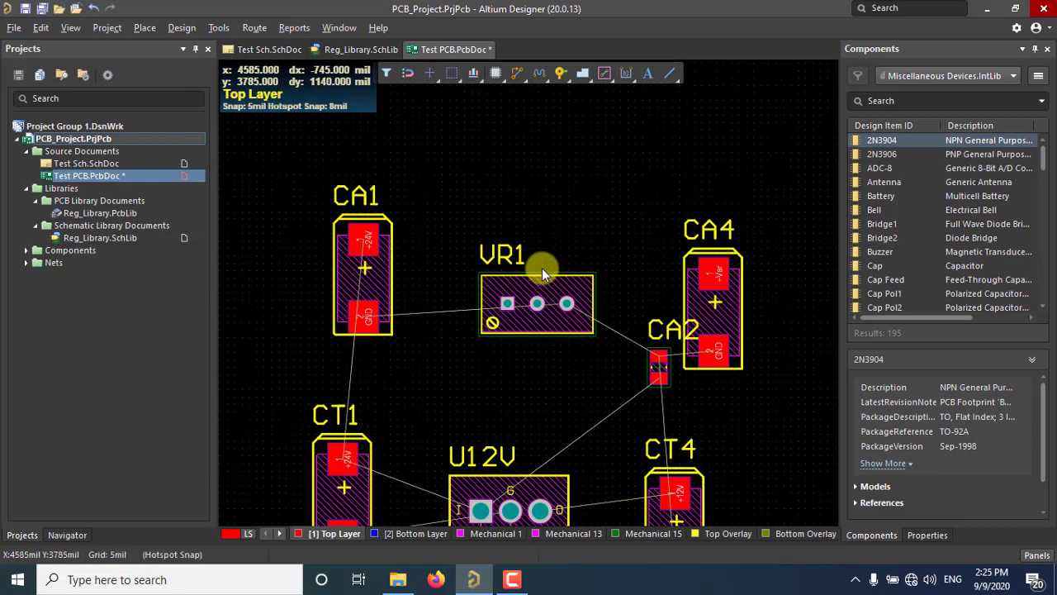
ctrl+scroll(542, 268, down, 1)
scroll(557, 286, down, 2)
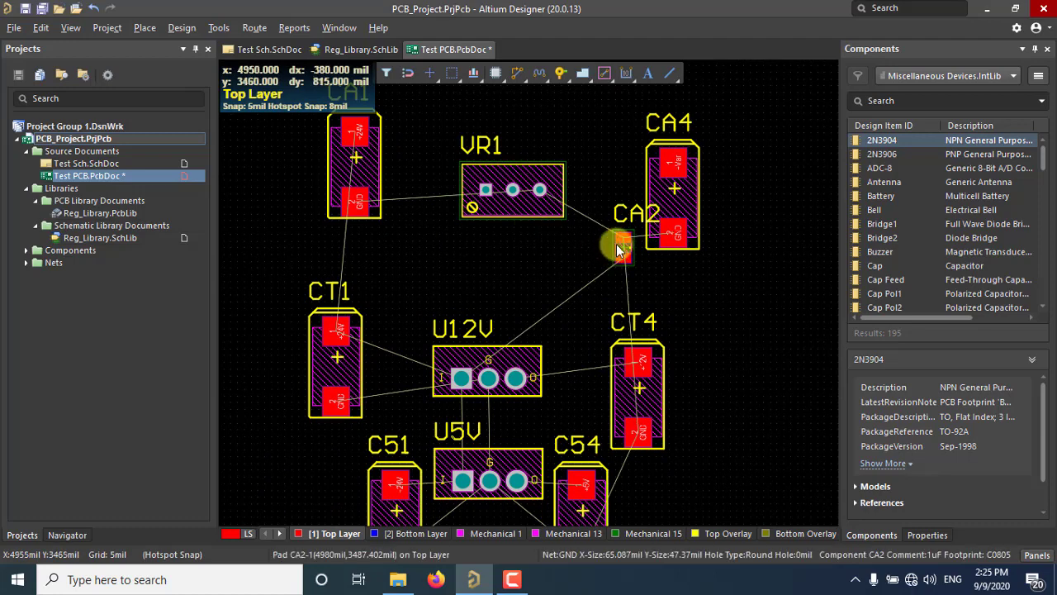
- Move capacitor CA2 into the gap between CA1 and VR1
drag(616, 243, 423, 189)
ctrl+scroll(415, 237, up, 1)
ctrl+scroll(411, 240, up, 1)
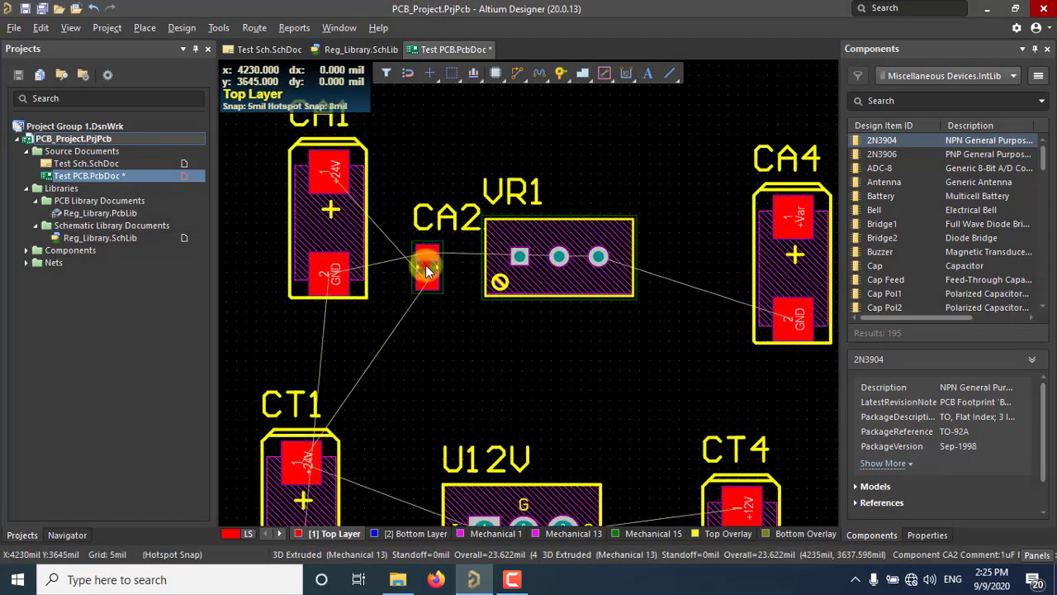
mouse_move(411, 241)
mouse_down()
mouse_move(417, 252)
mouse_move(413, 237)
mouse_up()
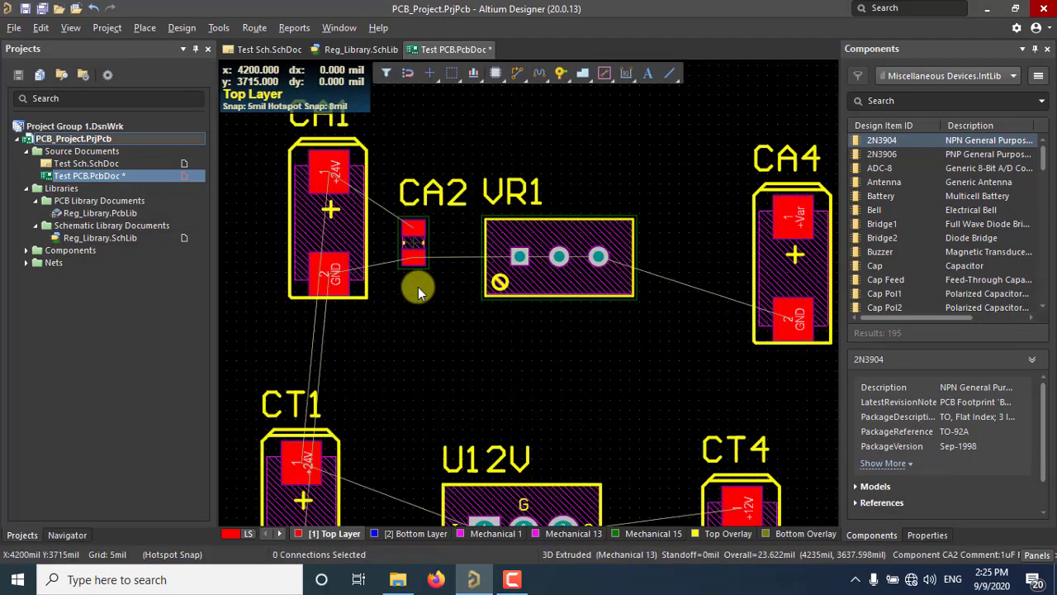
- Compare the assigned footprints of capacitors CA2 and CA5 in the Test Sch.SchDoc schematic
click(269, 52)
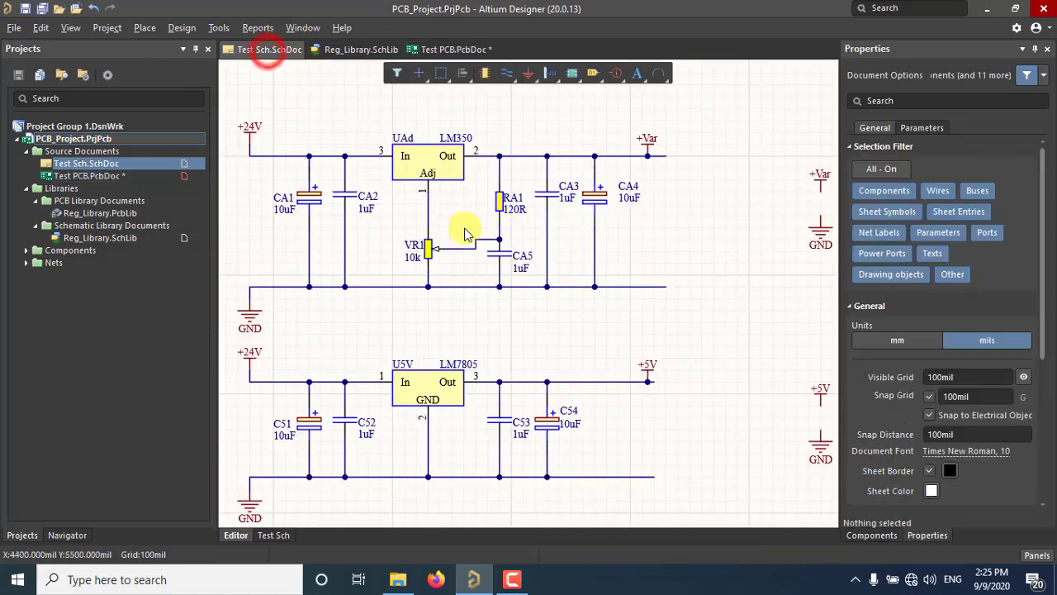
click(347, 193)
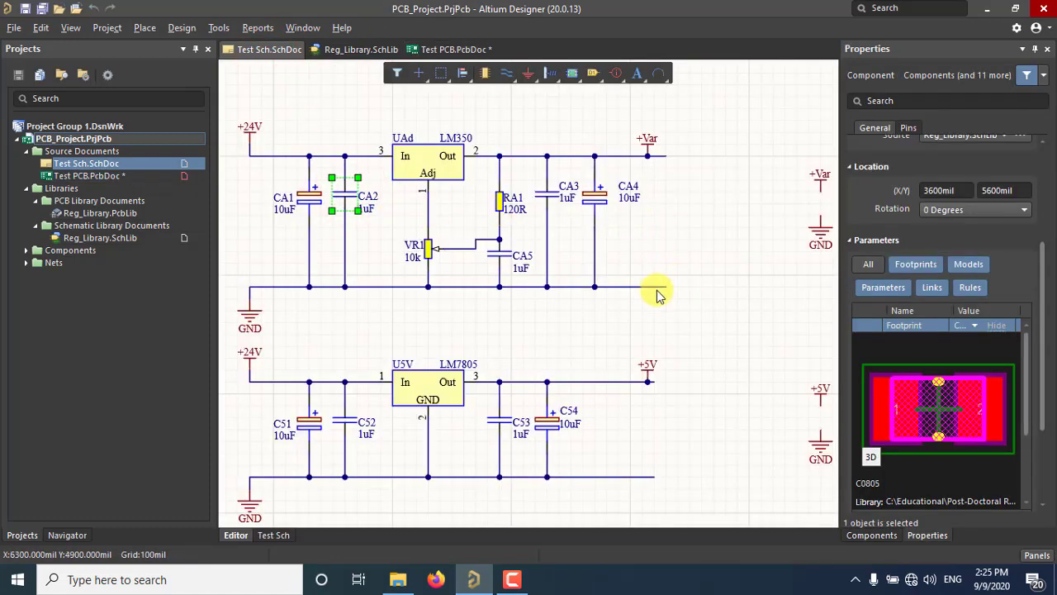
right_drag(658, 296, 700, 268)
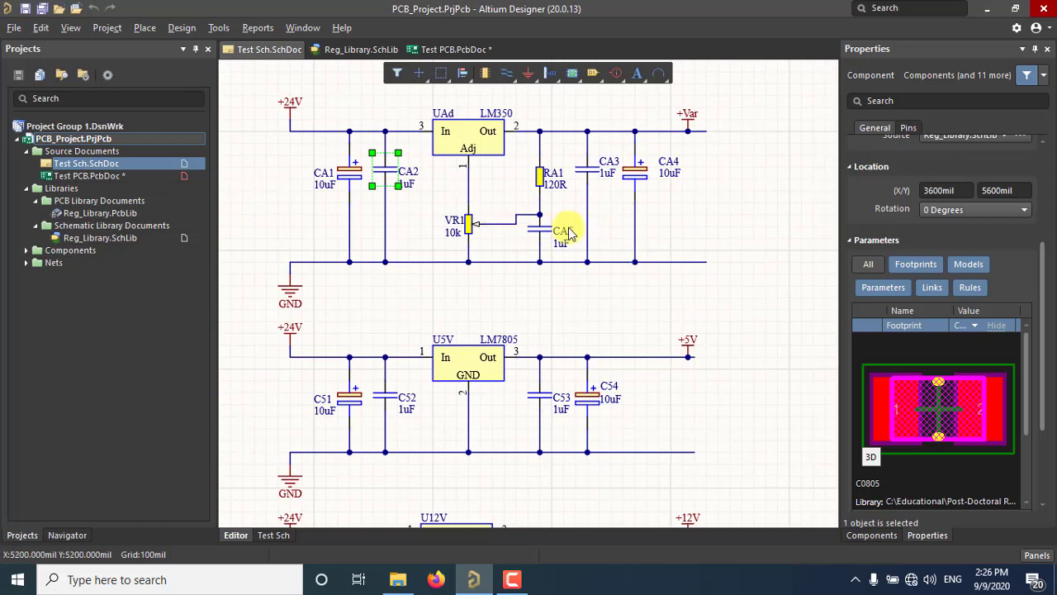
click(541, 234)
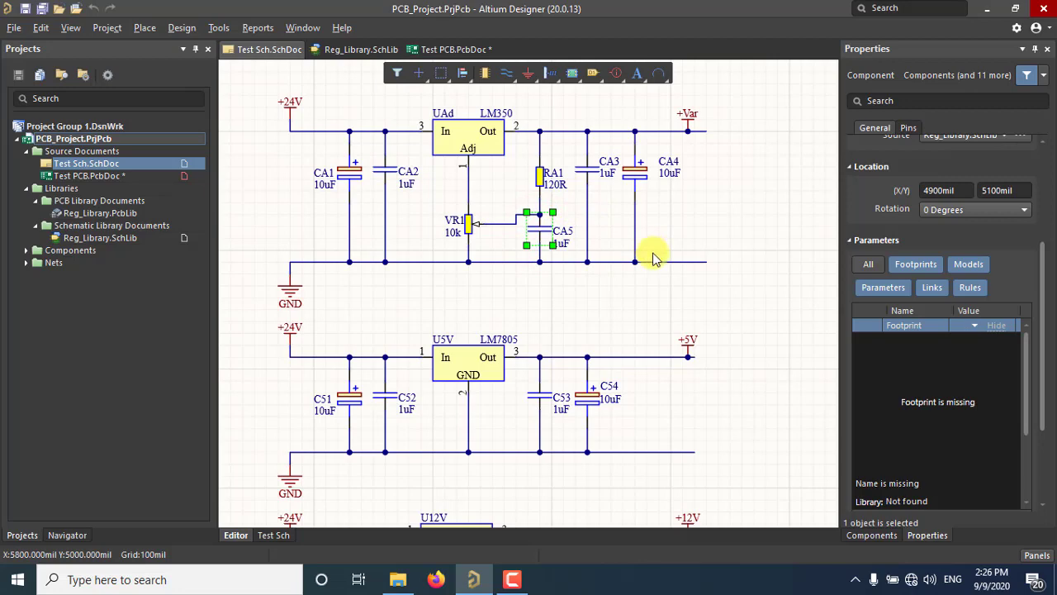
right_drag(693, 228, 669, 278)
ctrl+scroll(652, 262, down, 1)
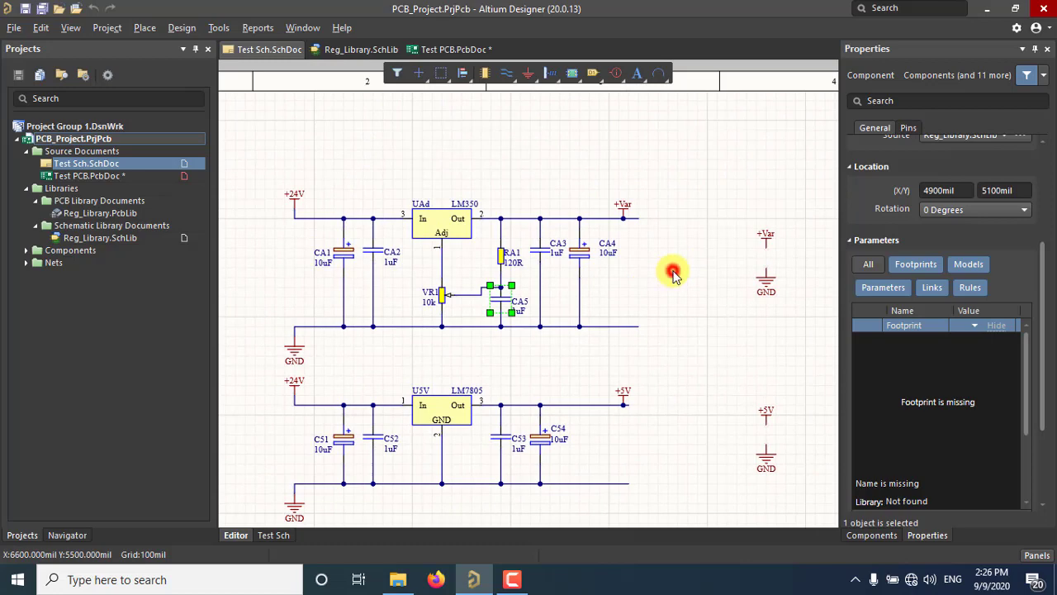
click(674, 274)
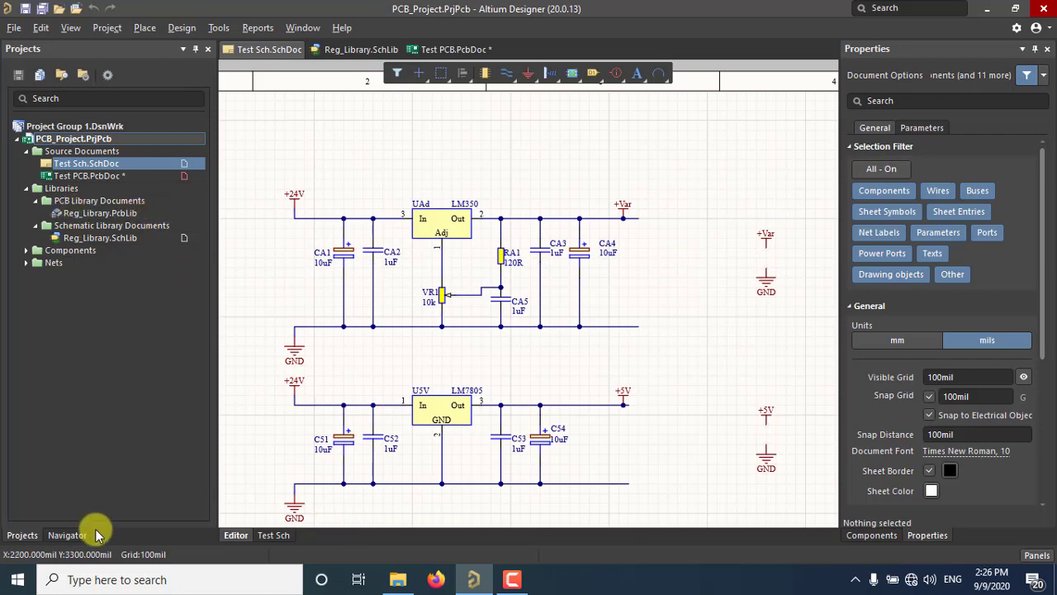
- Check the footprint model of Cap_Nonpolar in Reg_Library.SchLib and return to the Test Sch.SchDoc schematic
click(335, 49)
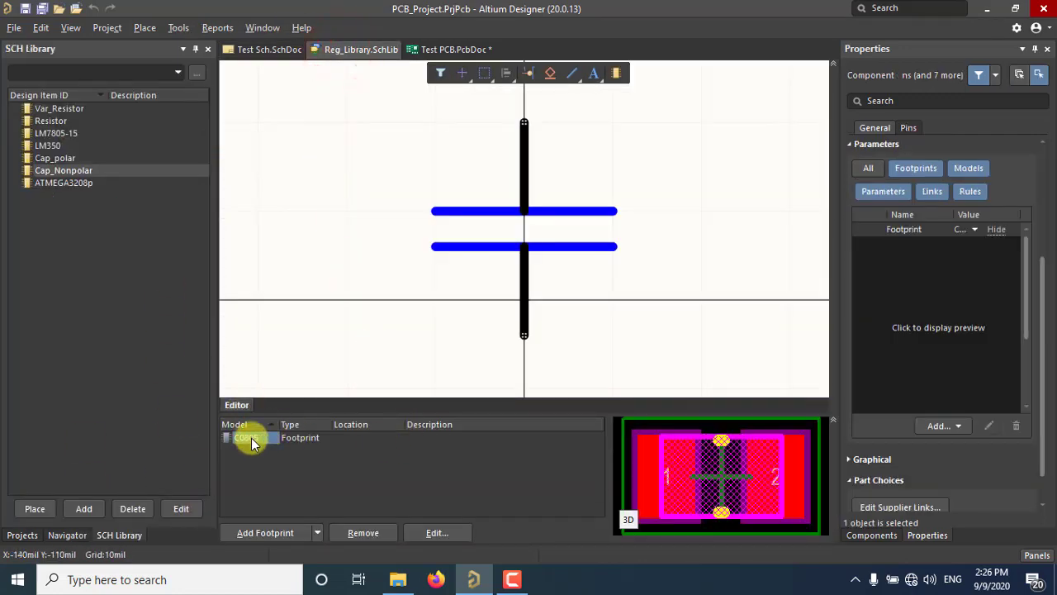
click(385, 459)
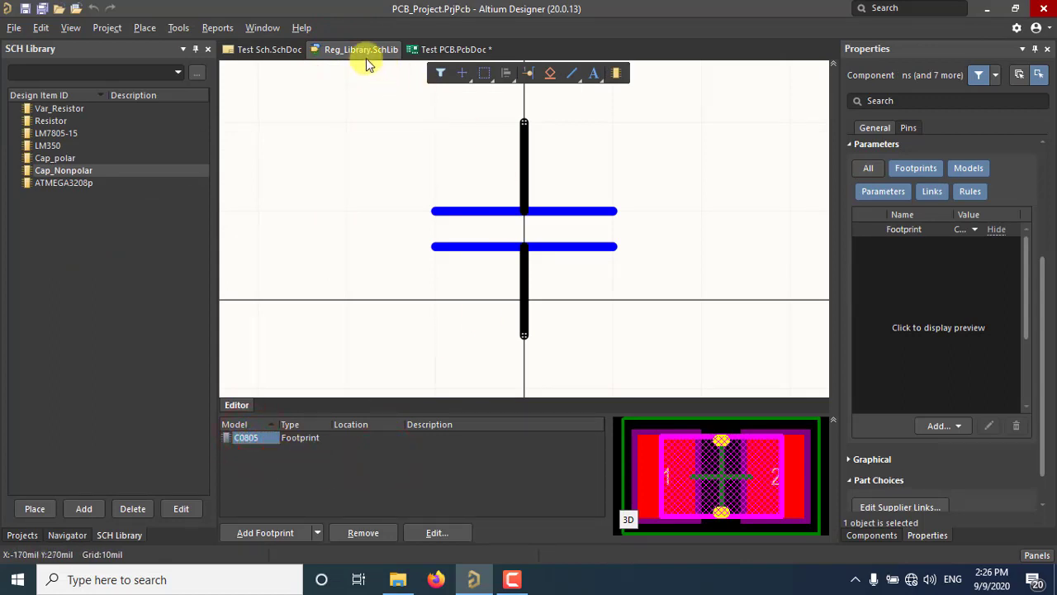
click(281, 50)
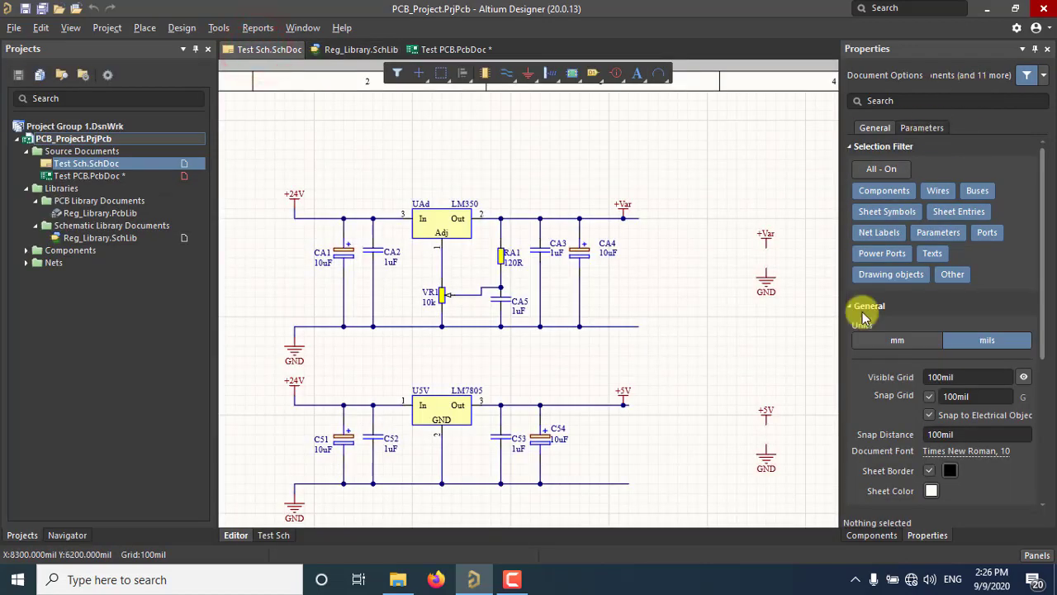
- Place a new Cap_Nonpolar capacitor from Reg_Library.SchLib in the empty area above the +Var port symbol on the schematic
click(871, 535)
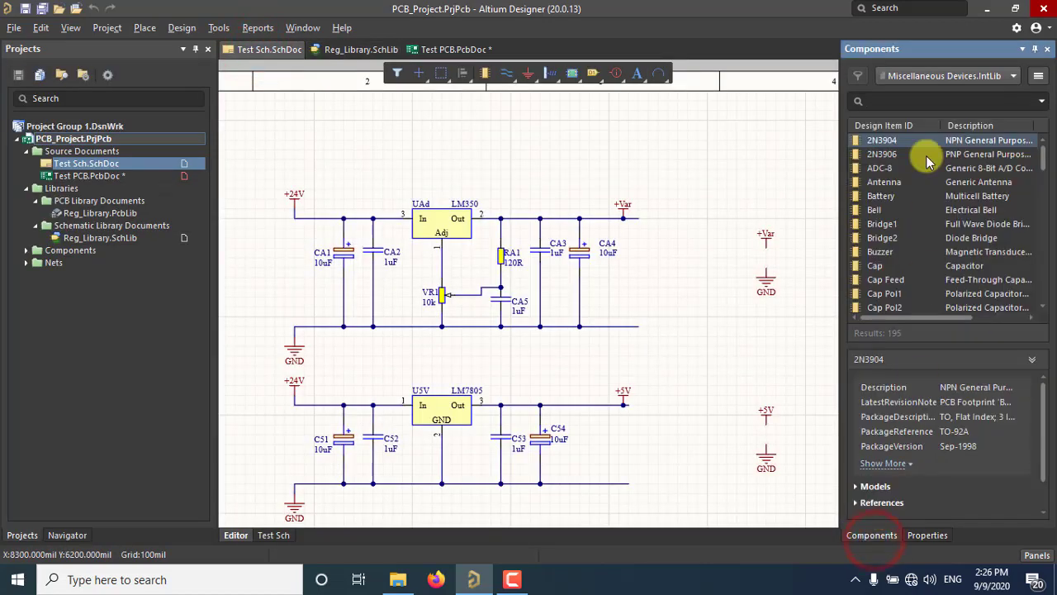
click(948, 76)
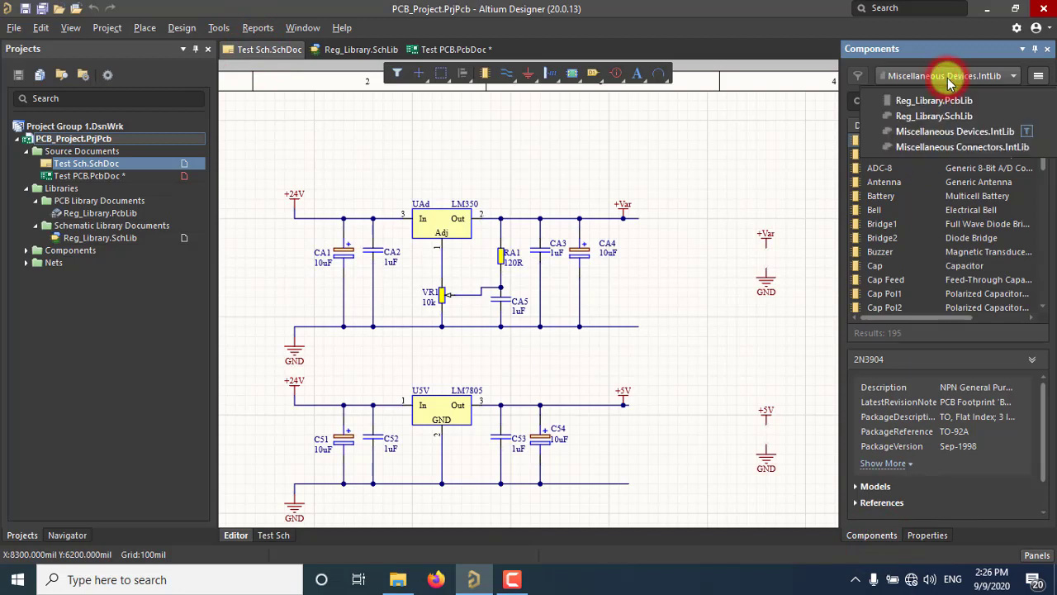
click(942, 113)
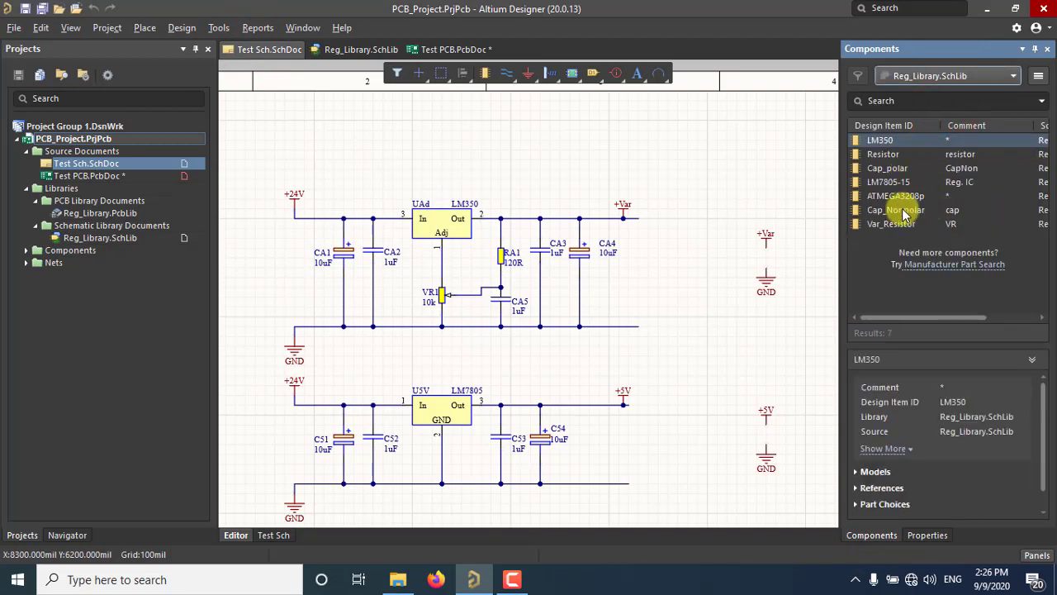
double_click(905, 211)
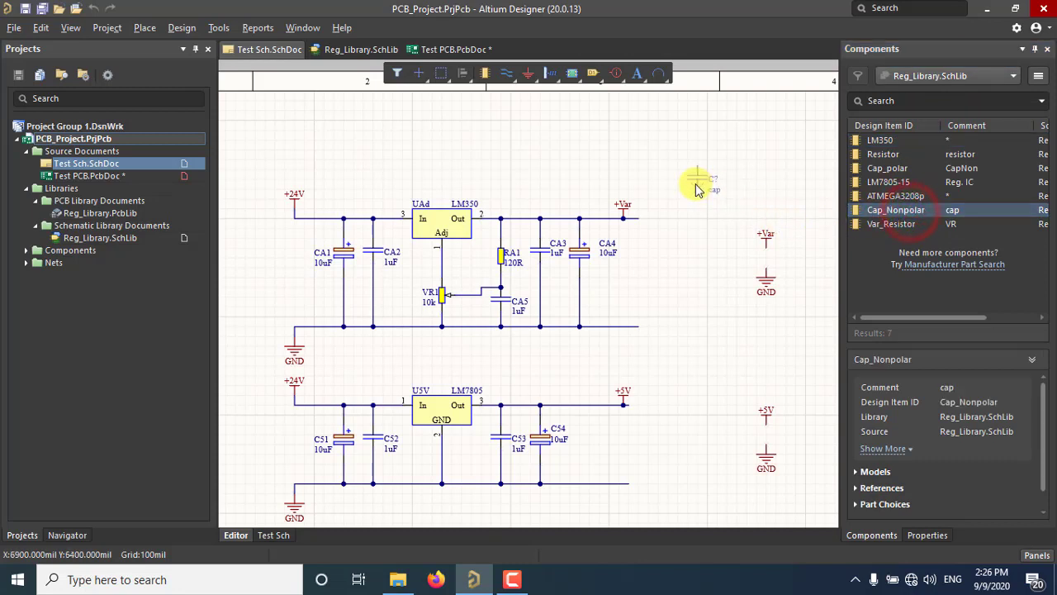
click(706, 216)
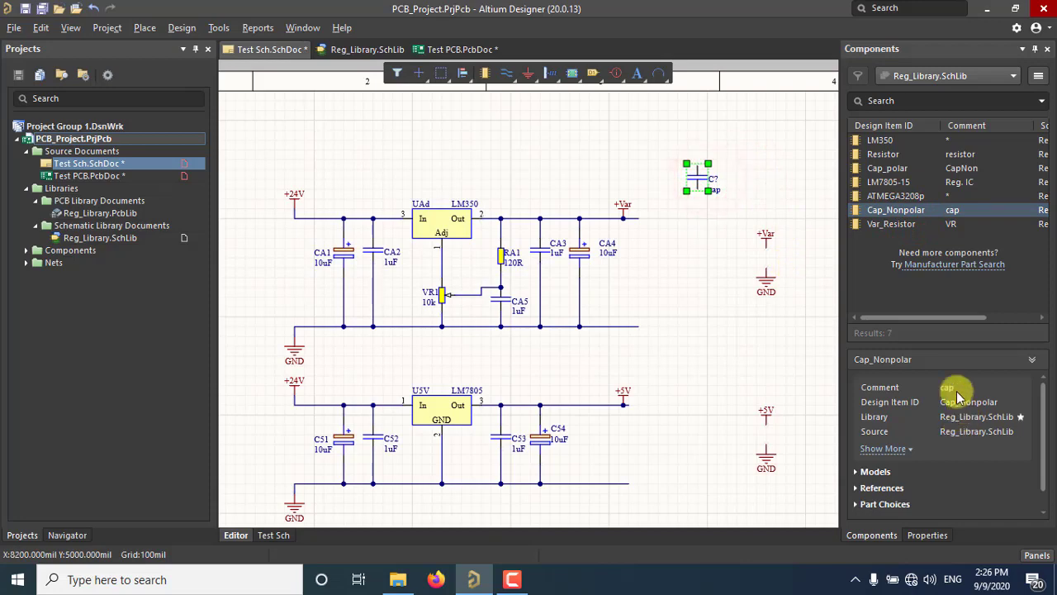
- Compare the assigned footprint of the newly placed capacitor with that of CA5 in their properties
click(928, 535)
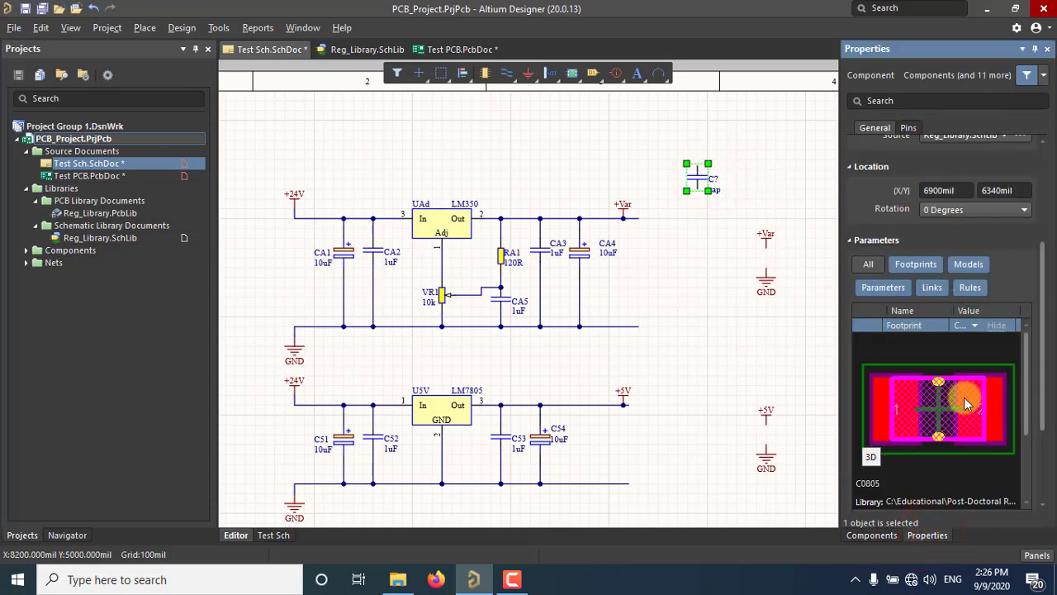
click(505, 304)
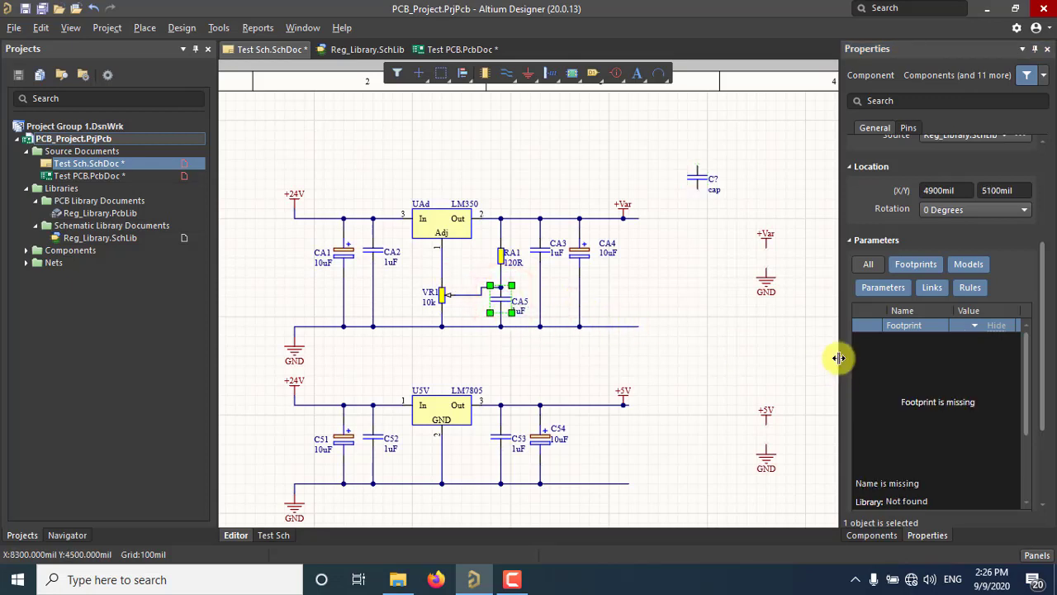
click(696, 179)
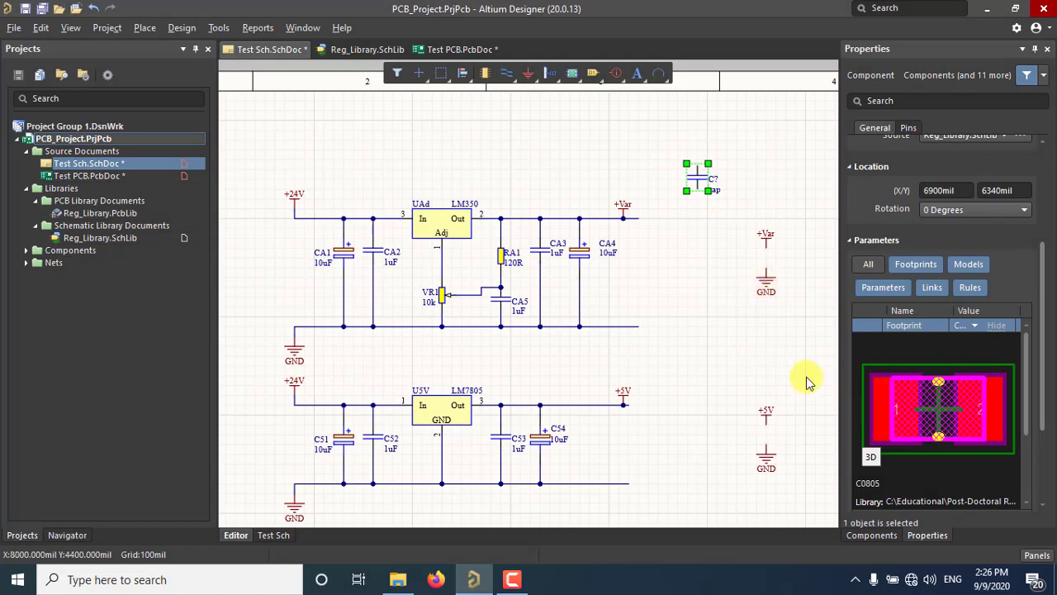
click(689, 306)
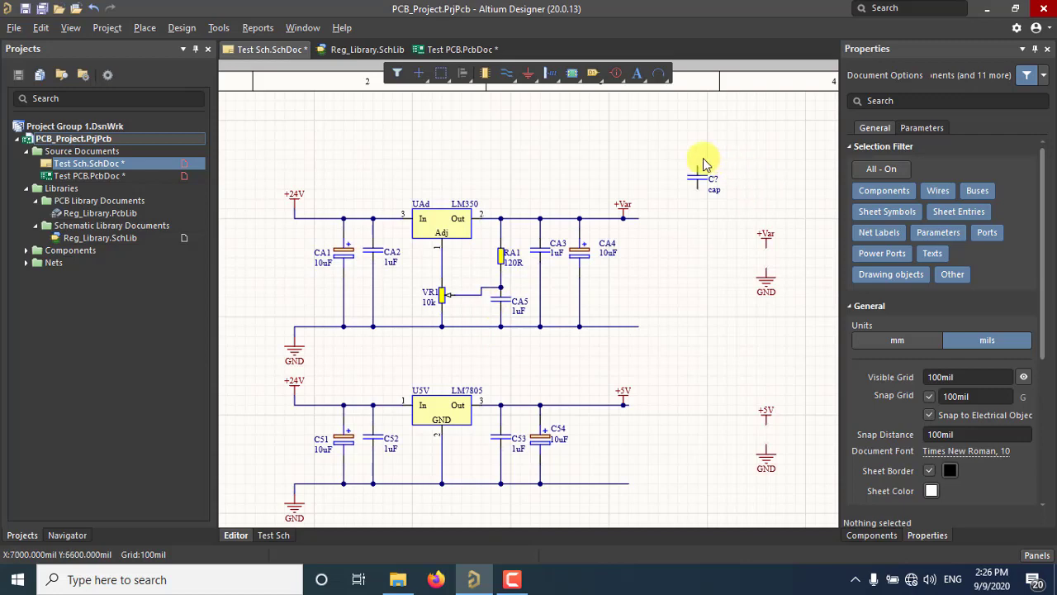
- Delete the newly placed test capacitor from the schematic
drag(679, 146, 712, 222)
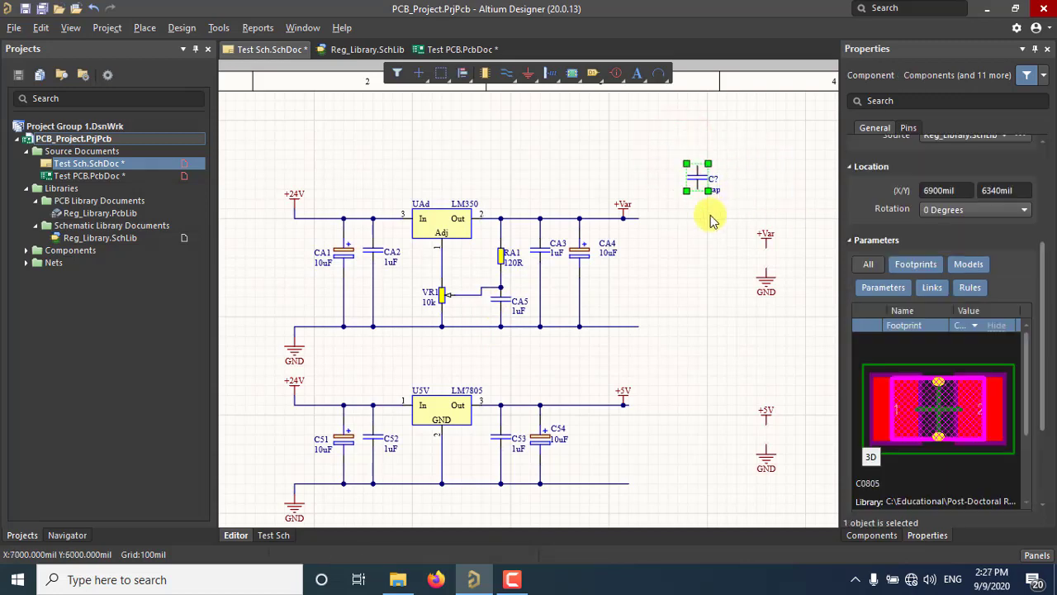
click(710, 216)
click(704, 182)
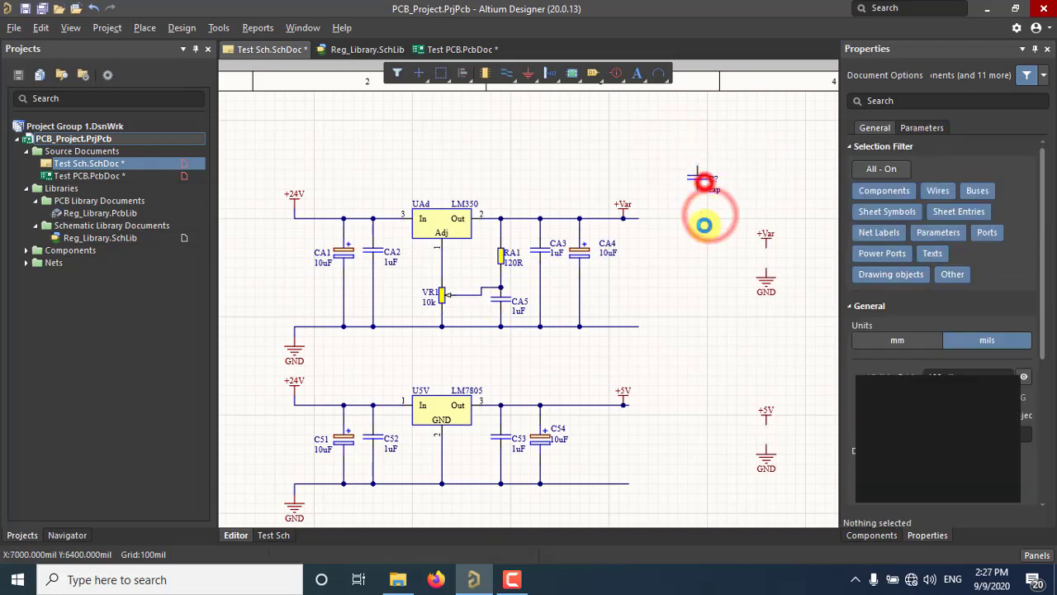
click(701, 266)
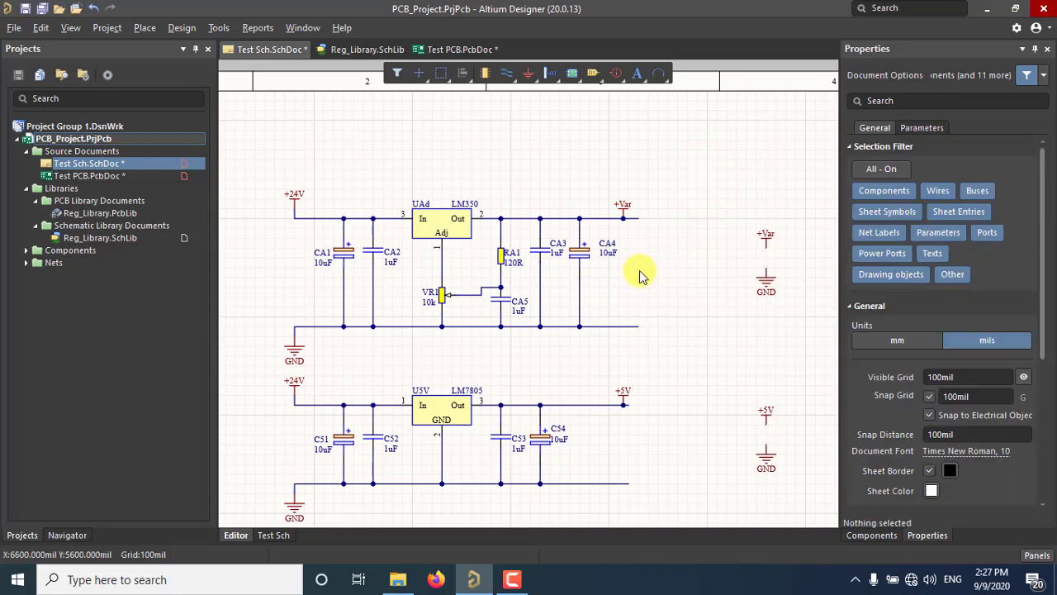
- Examine capacitor CA3's design item, library source and footprint parameters in its properties
click(541, 254)
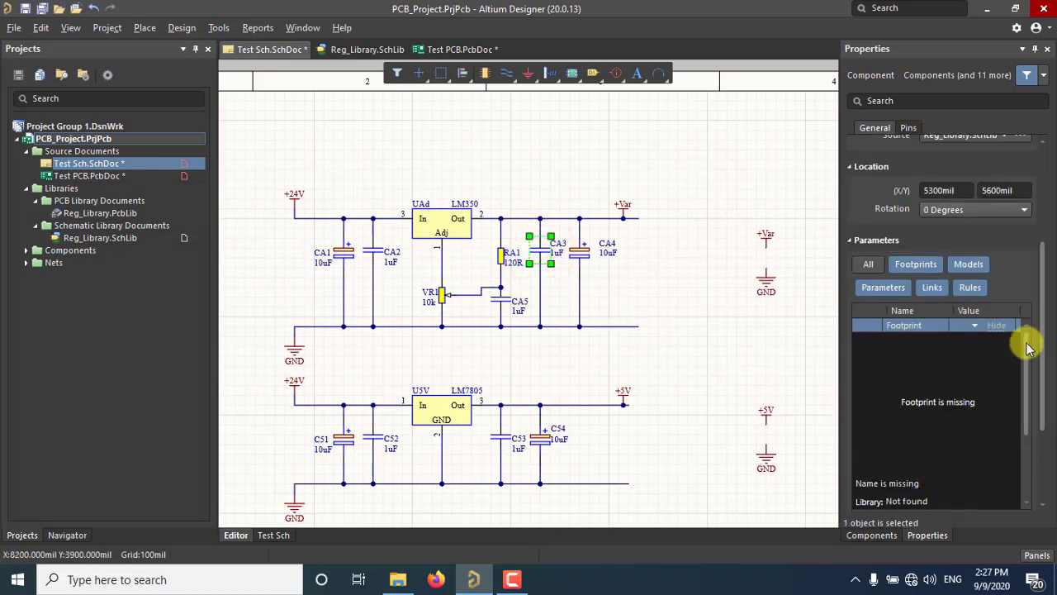
drag(1028, 365, 1031, 300)
scroll(1006, 285, up, 1)
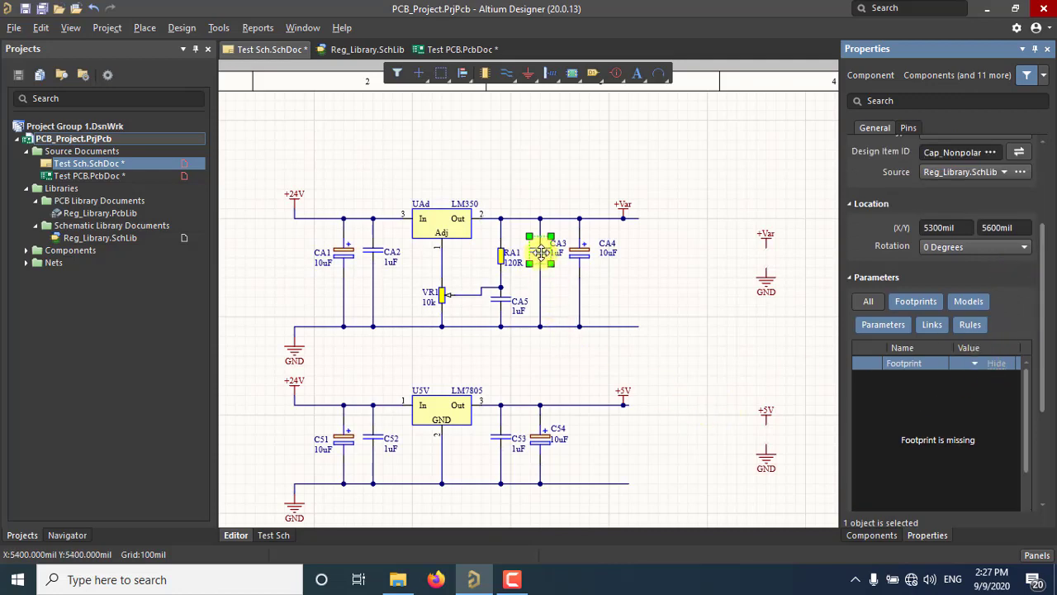
scroll(851, 326, up, 3)
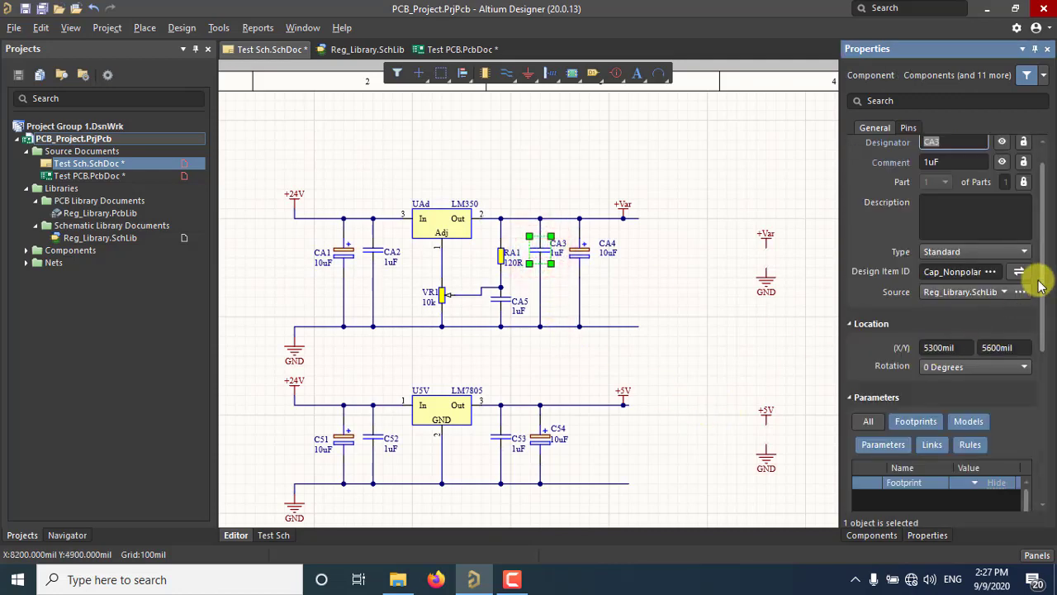
drag(1039, 285, 1031, 401)
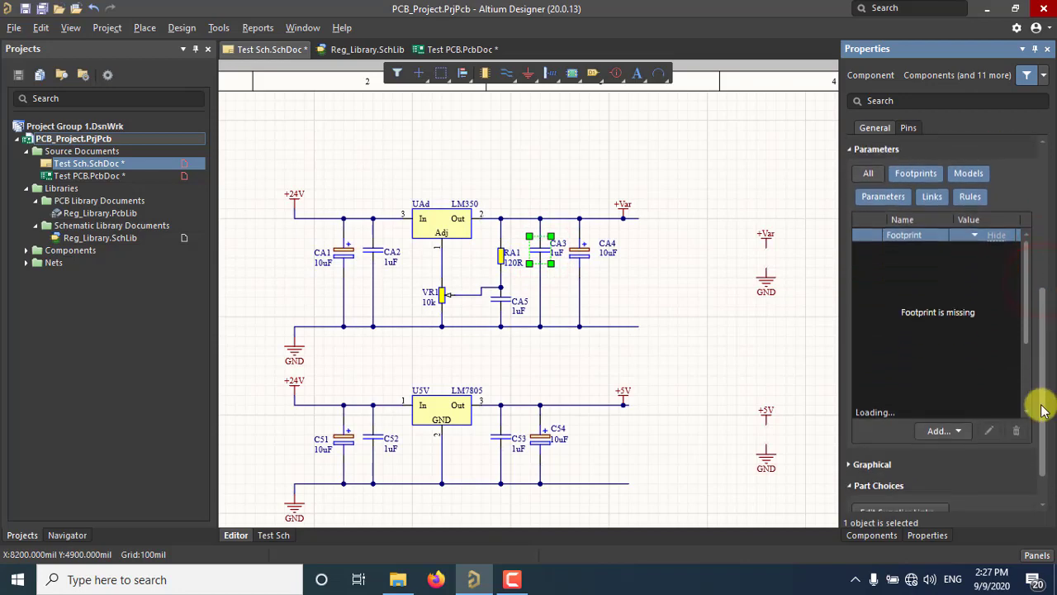
click(945, 295)
click(943, 320)
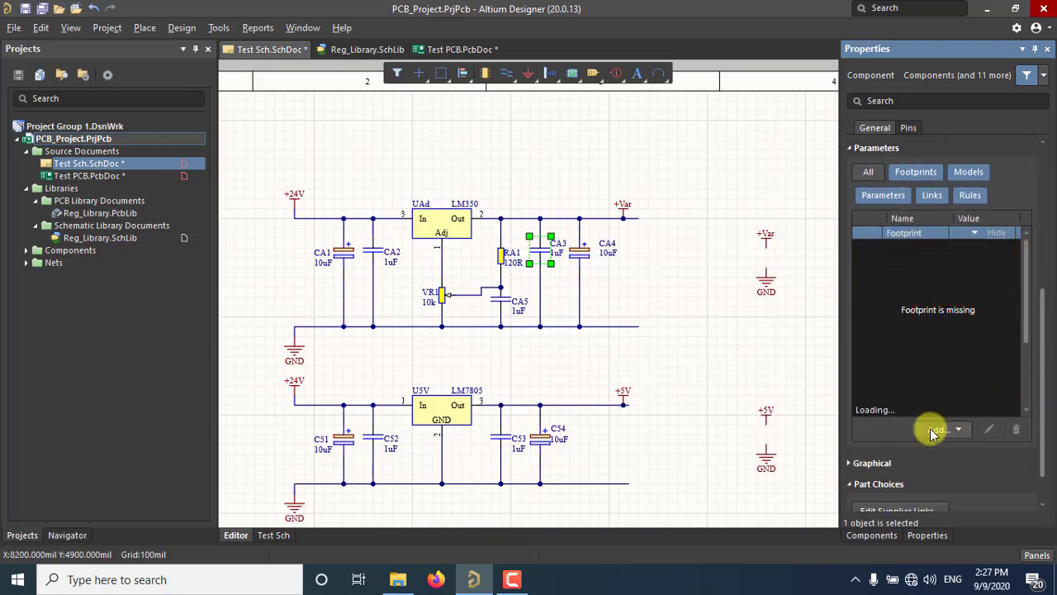
- Add the C0805 footprint from Reg_Library.PcbLib to capacitor CA3
scroll(933, 431, down, 1)
click(938, 389)
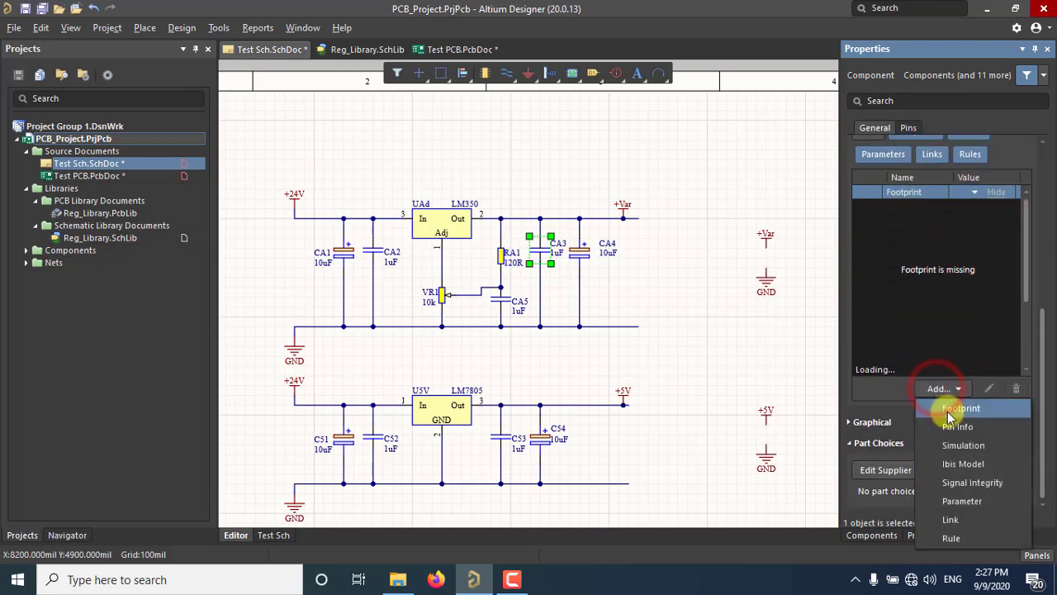
click(950, 409)
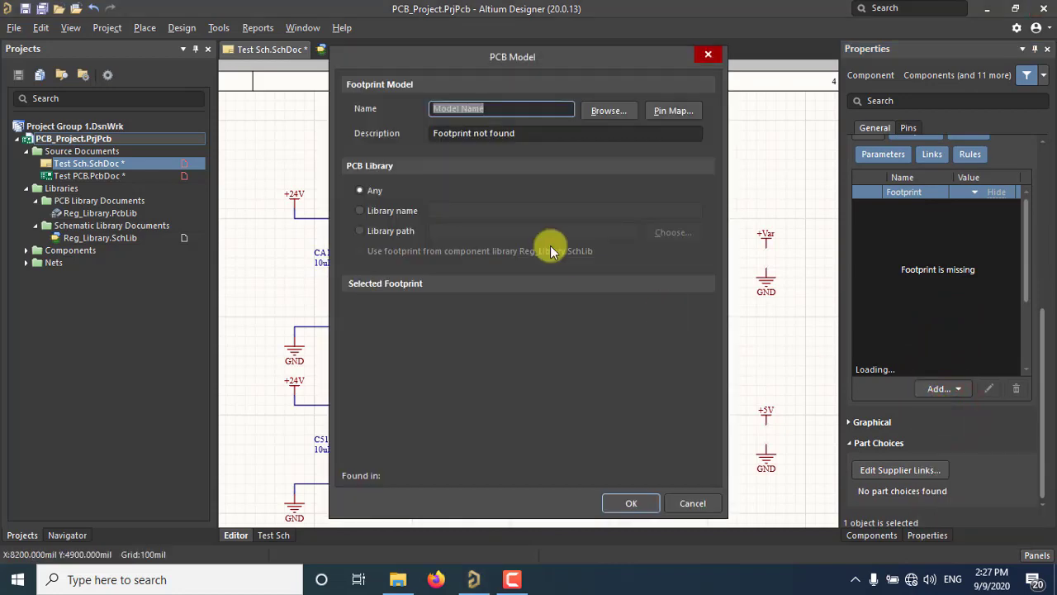
click(624, 114)
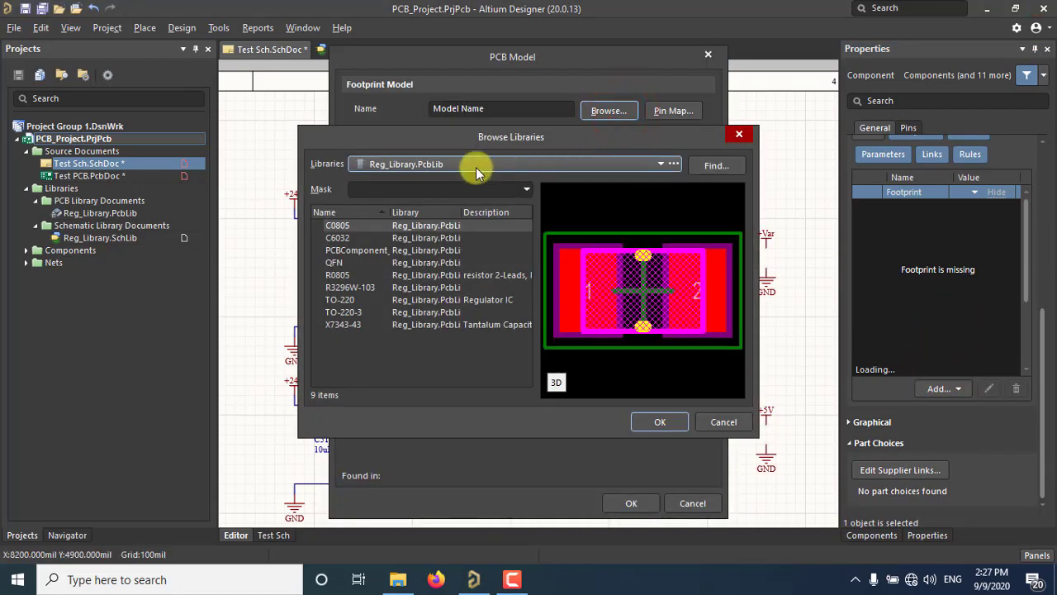
click(432, 167)
click(432, 164)
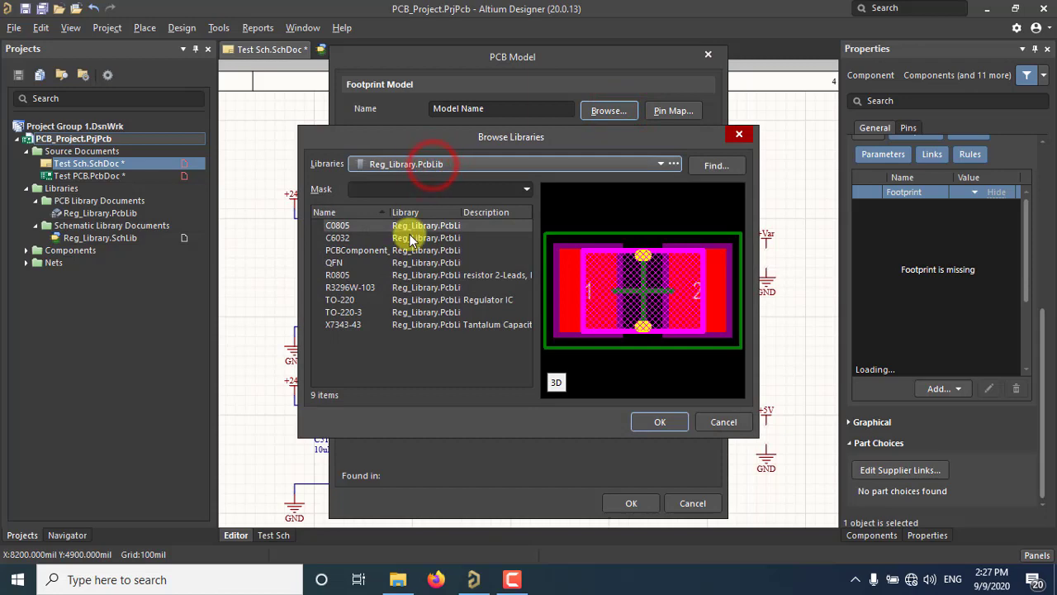
click(361, 227)
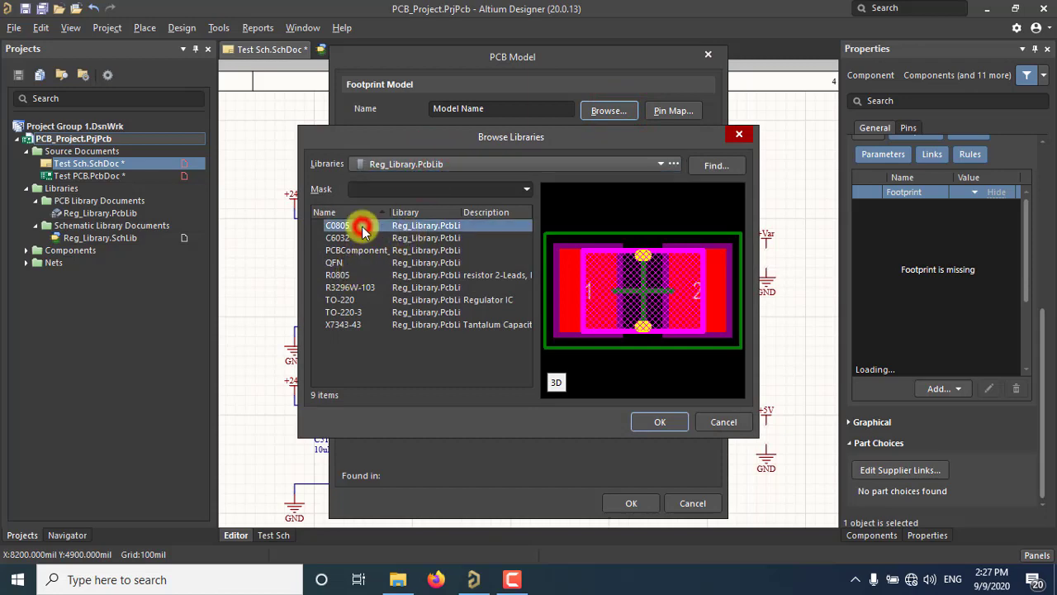
click(659, 422)
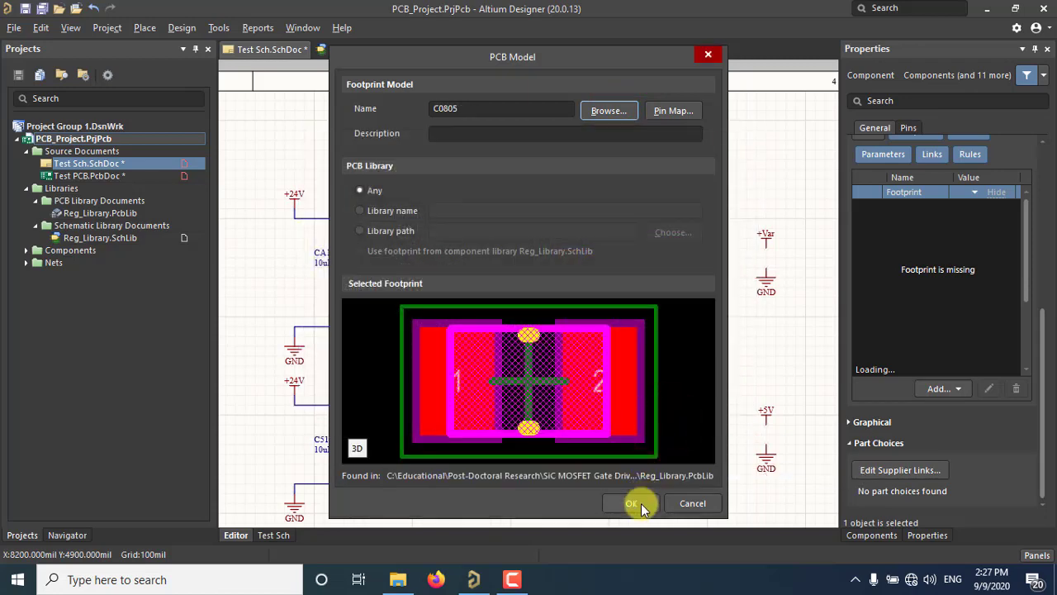
click(632, 503)
click(662, 301)
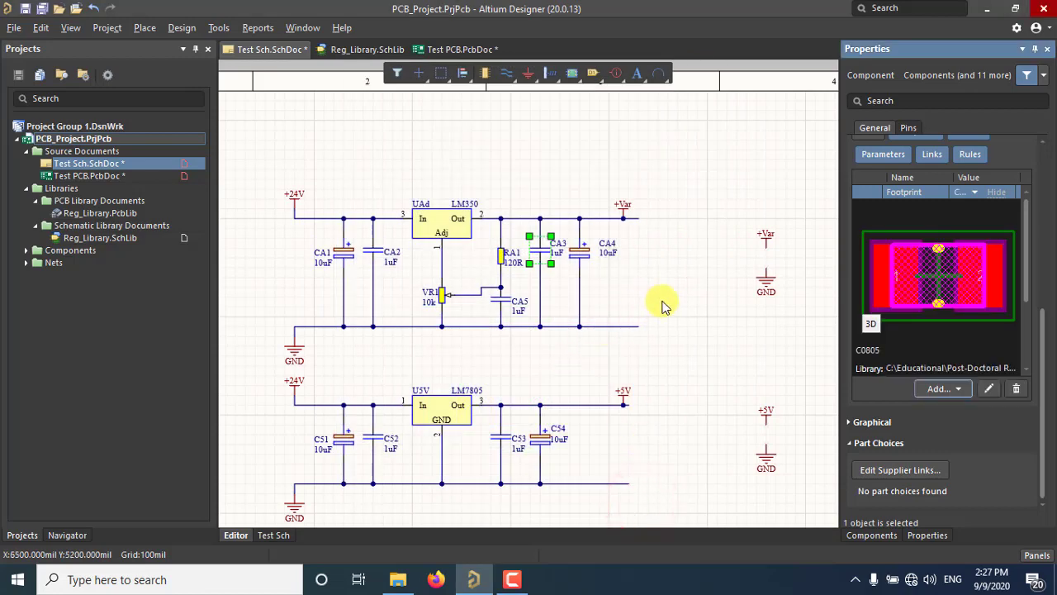
click(541, 248)
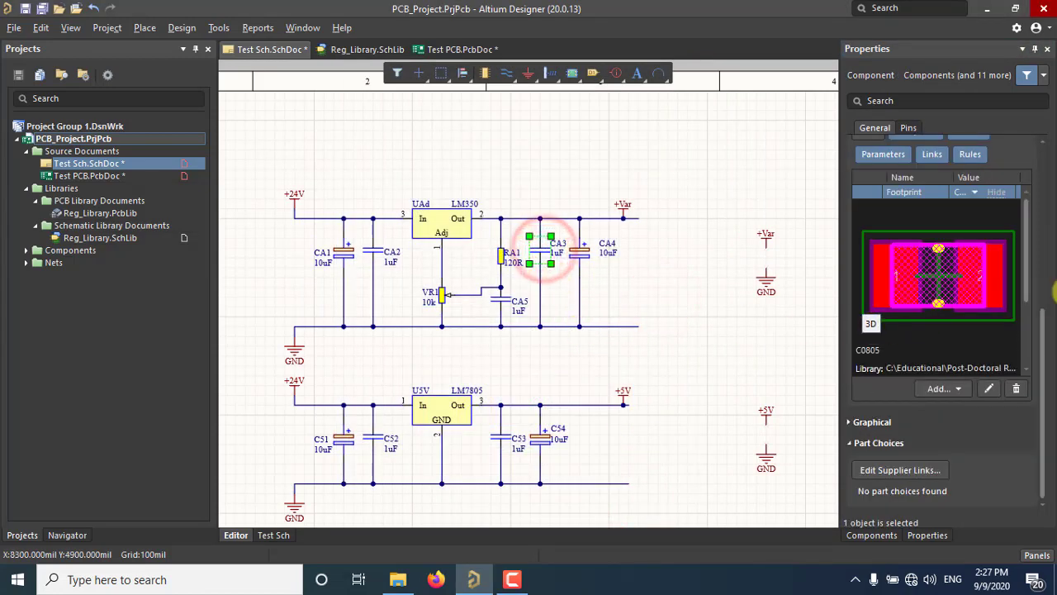
- Add the C0805 footprint from Reg_Library.PcbLib to capacitor CA5
right_drag(675, 330, 689, 285)
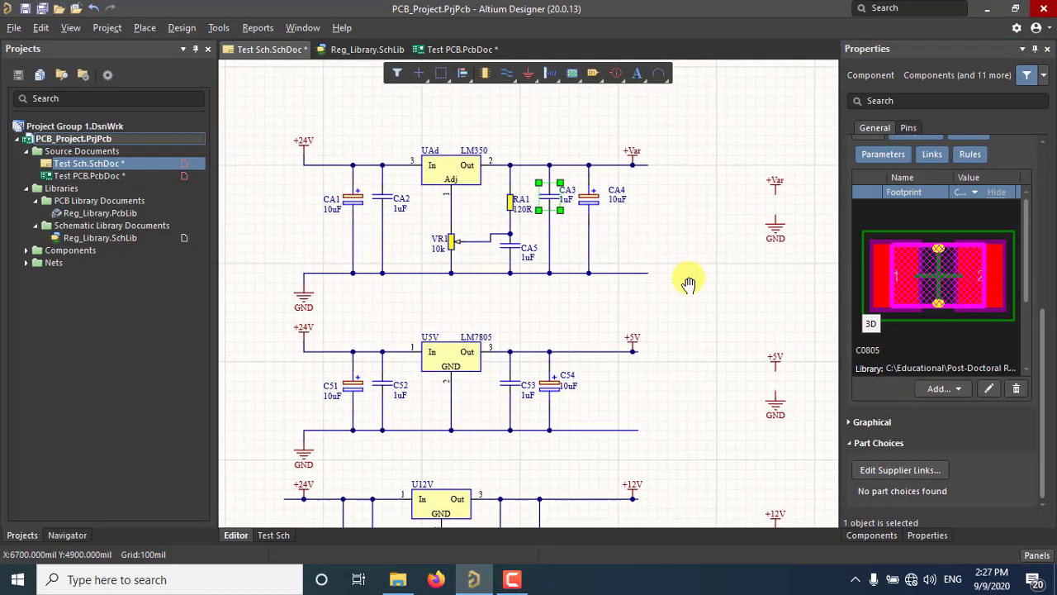
click(513, 255)
click(939, 385)
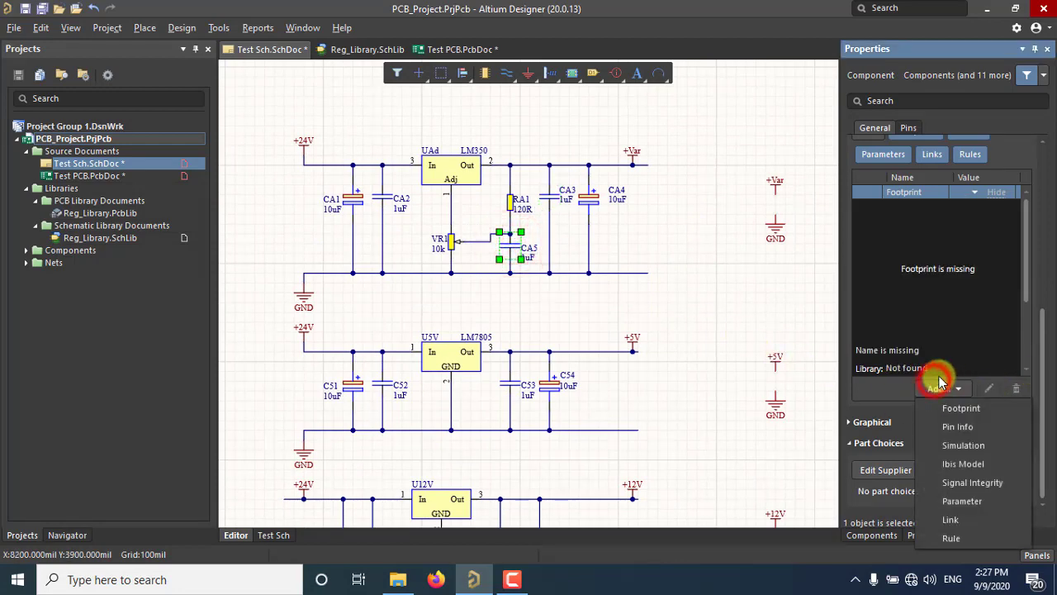
click(961, 408)
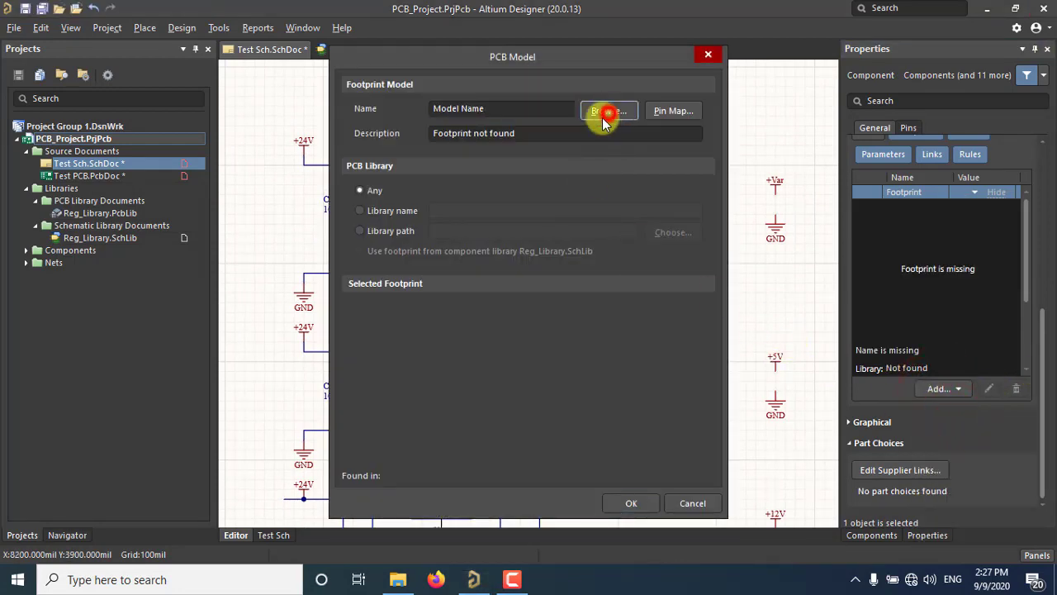
click(607, 112)
click(409, 225)
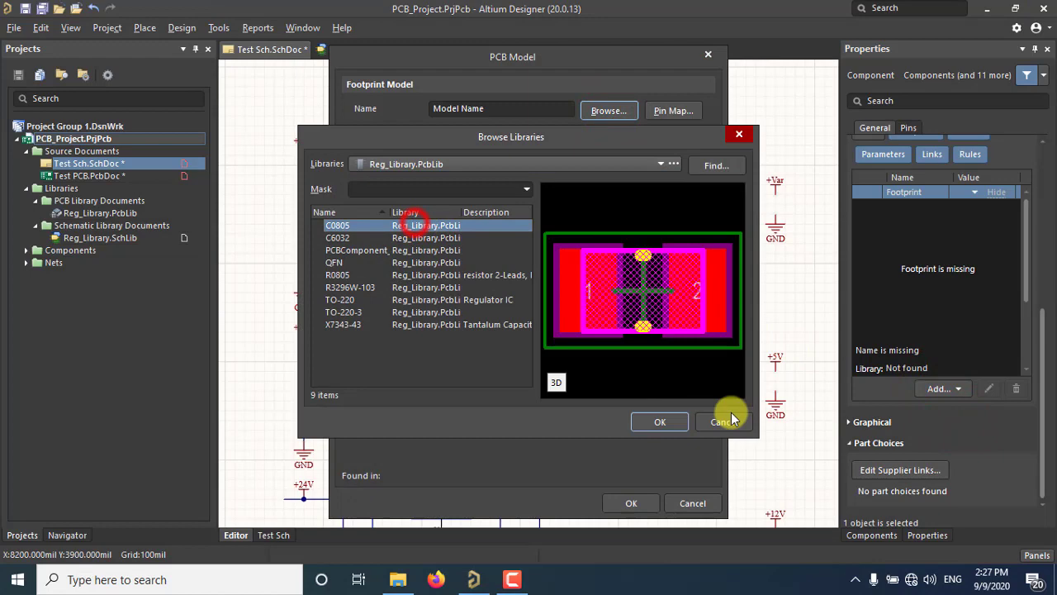
click(661, 422)
click(628, 504)
- Add the C0805 footprint from Reg_Library.PcbLib to capacitor C52 at the 5 V regulator's input
right_drag(652, 437, 659, 330)
click(384, 275)
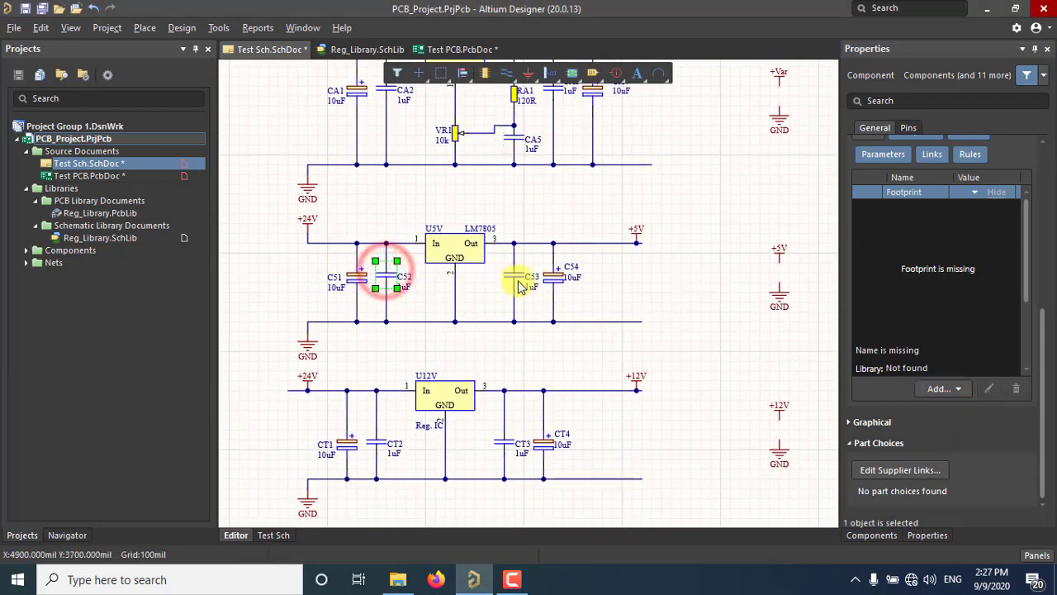
click(932, 385)
click(949, 409)
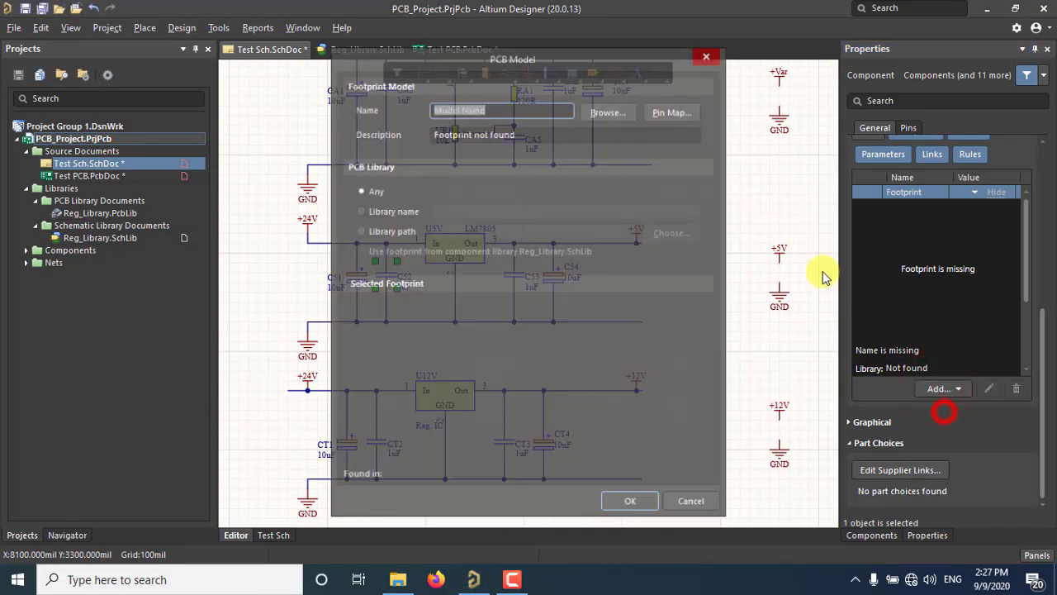
click(620, 108)
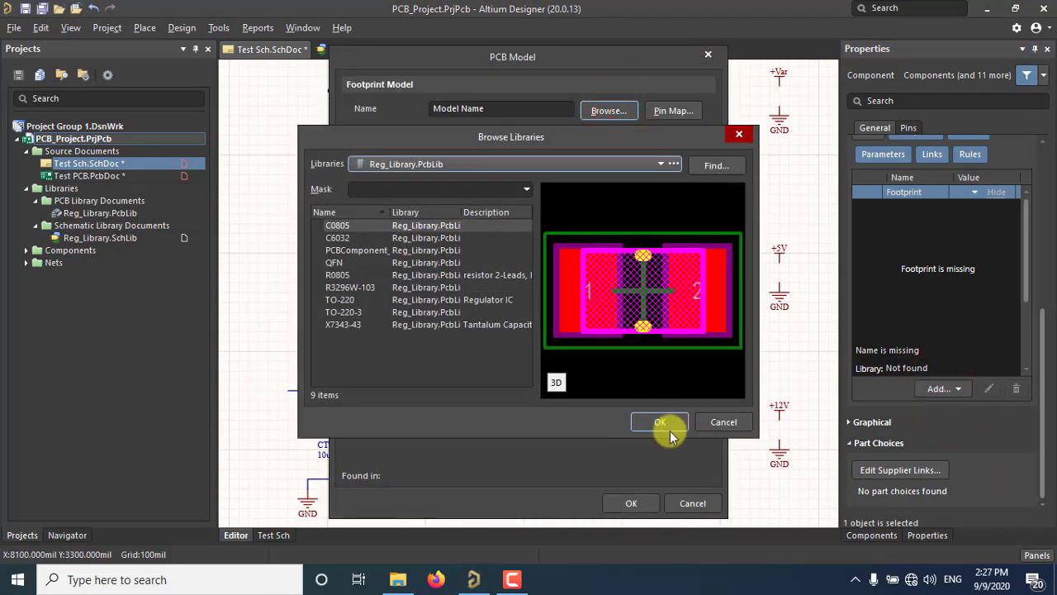
click(667, 427)
click(637, 505)
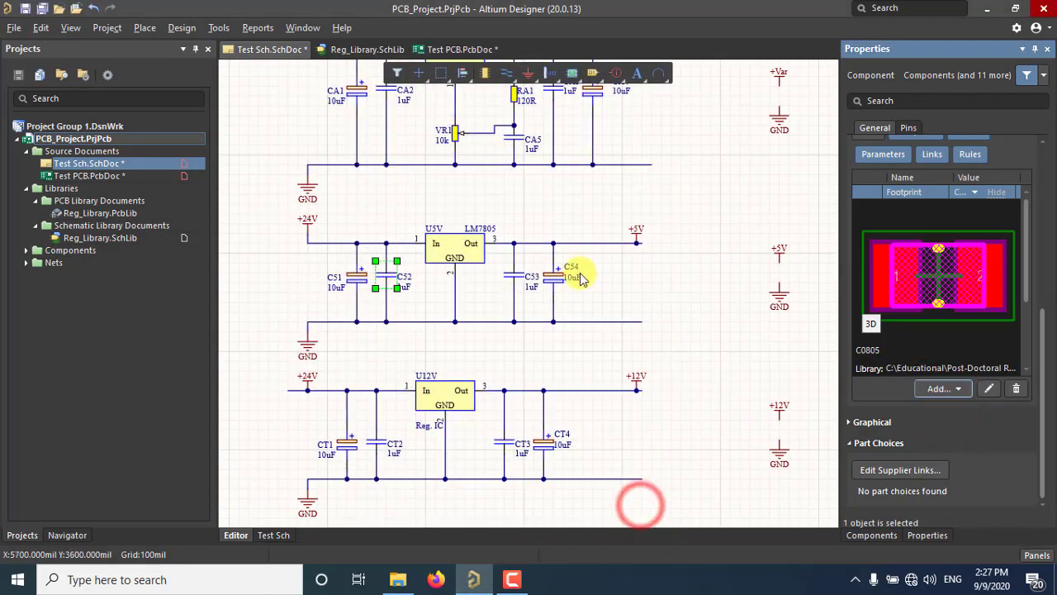
- Add the C0805 footprint from Reg_Library.PcbLib to capacitor C53 at the 5 V regulator's output
click(503, 273)
scroll(626, 270, down, 2)
scroll(626, 270, down, 1)
click(940, 388)
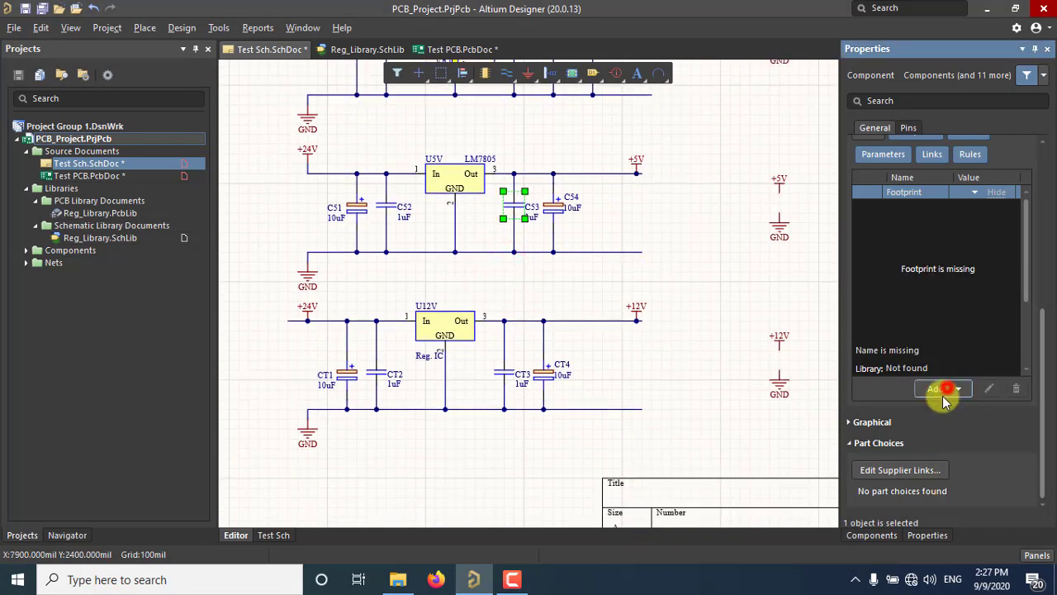
click(941, 405)
click(609, 110)
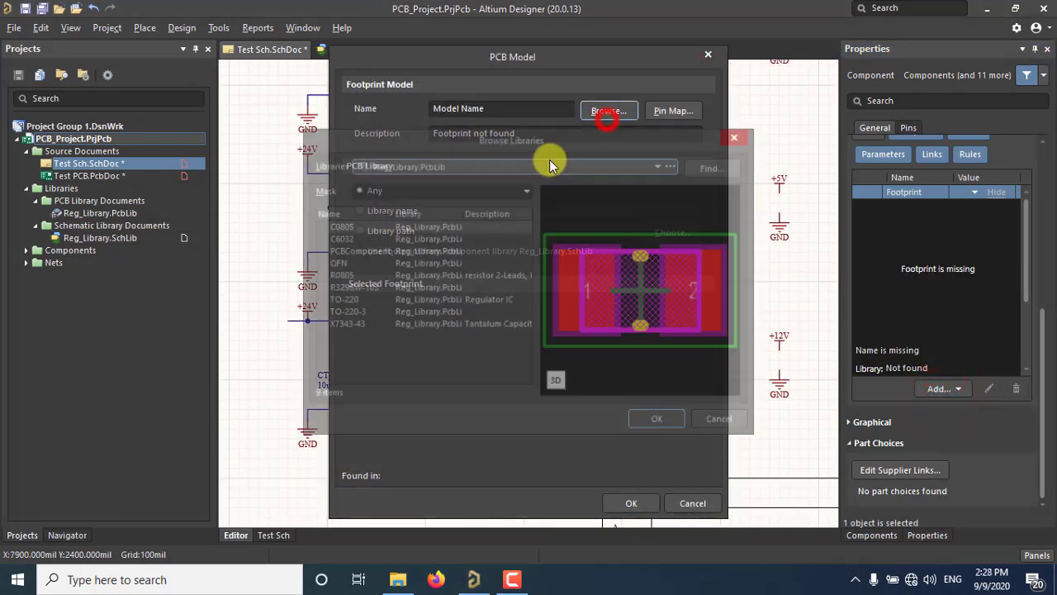
click(423, 226)
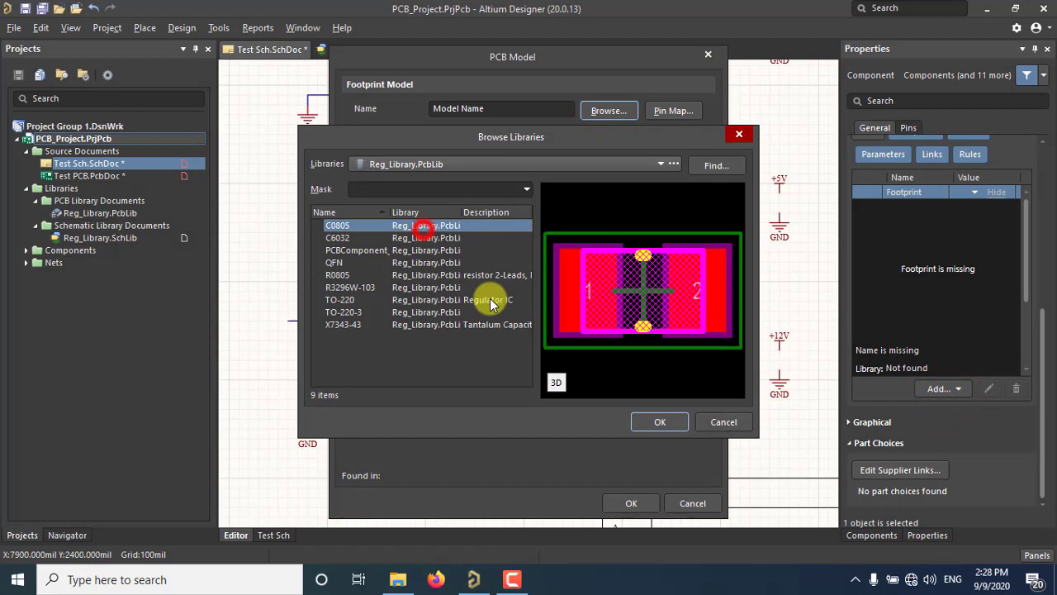
click(652, 421)
click(631, 503)
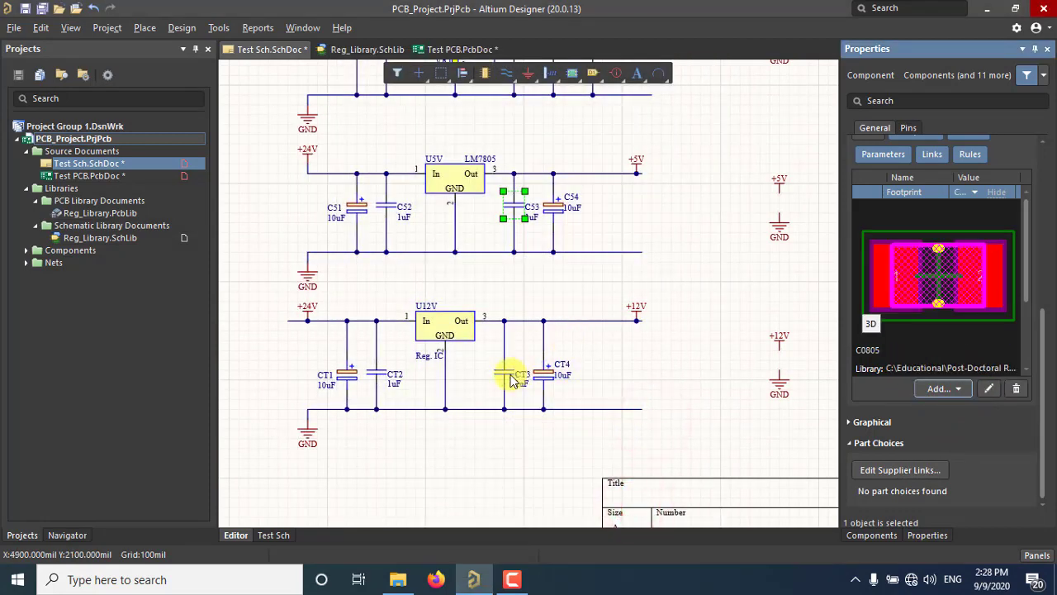
- Add the C0805 footprint from Reg_Library.PcbLib to capacitor CT3 at the 12 V regulator's output
click(511, 379)
click(937, 388)
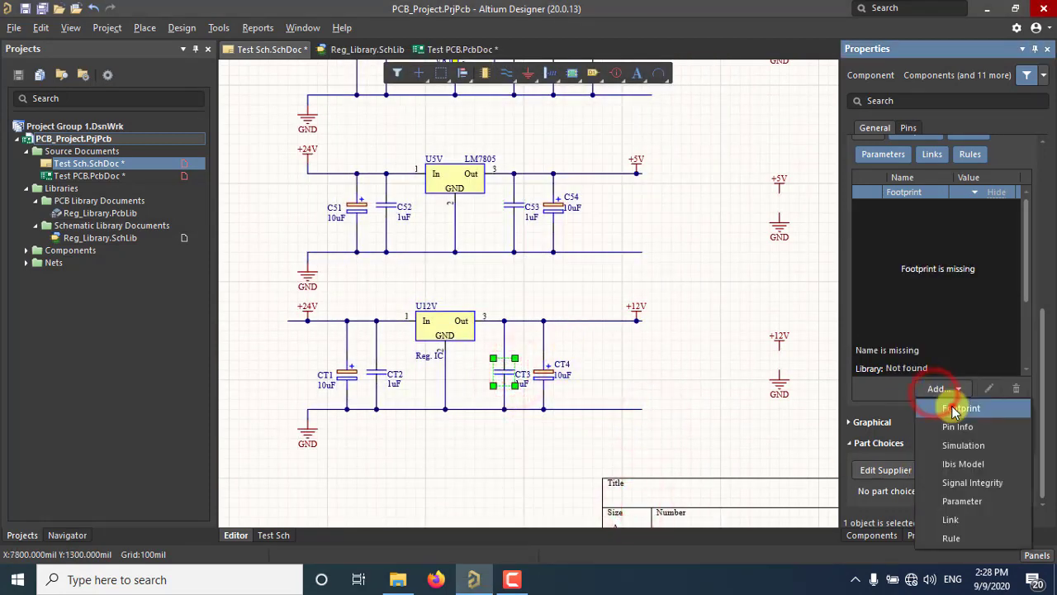
click(958, 408)
click(606, 110)
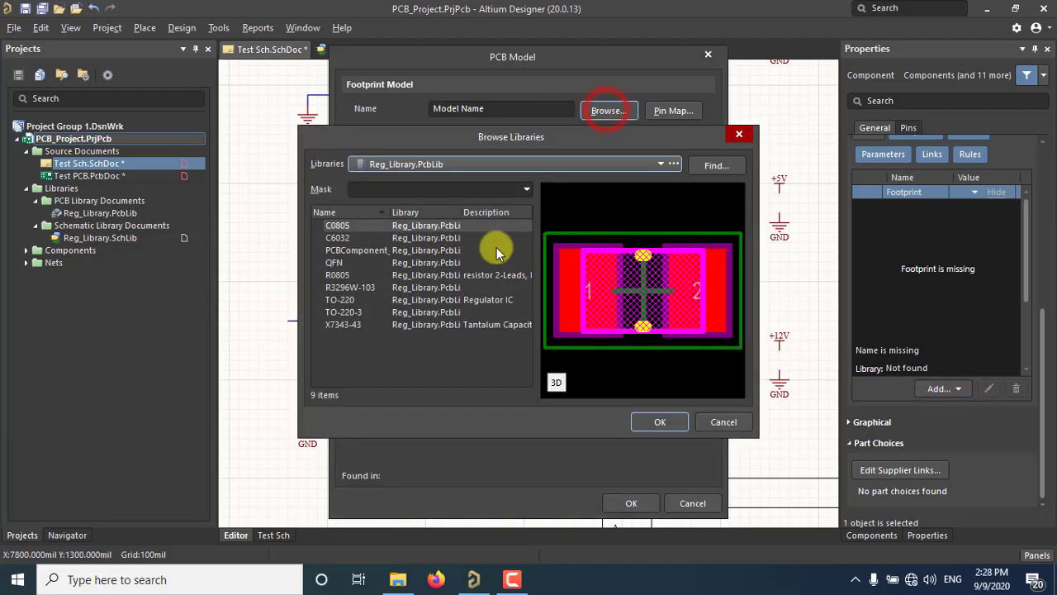
click(658, 422)
click(631, 501)
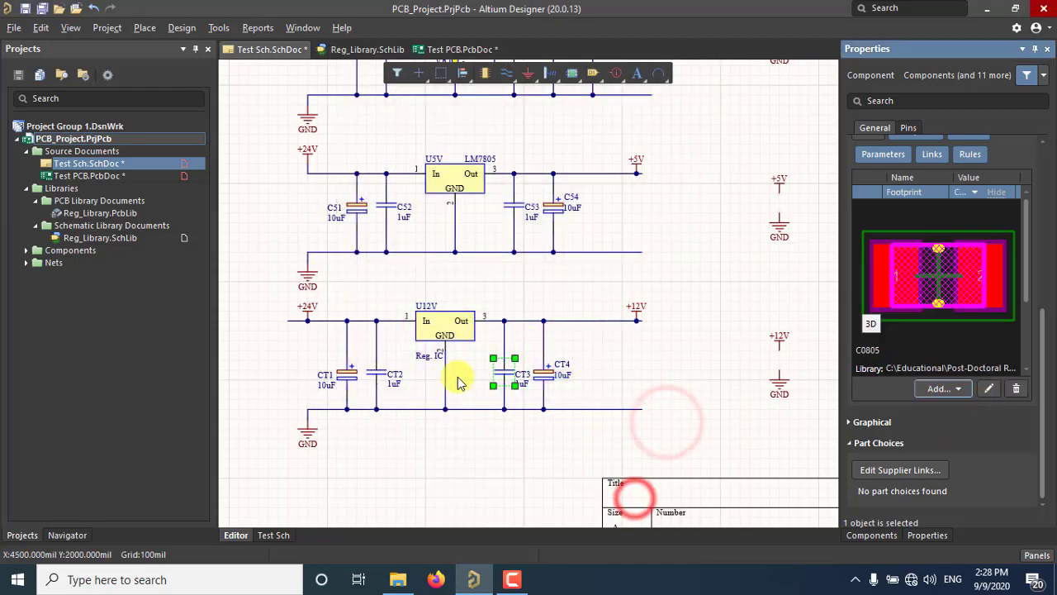
- Add the C0805 footprint from Reg_Library.PcbLib to capacitor CT2 at the 12 V regulator's input, then clear the selection
click(372, 372)
click(930, 390)
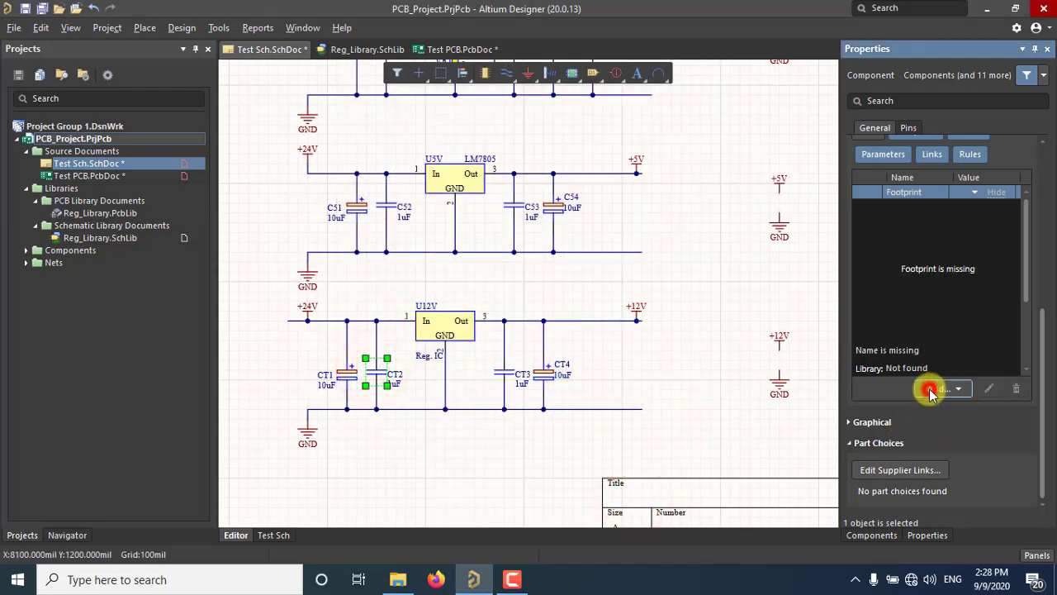
click(953, 406)
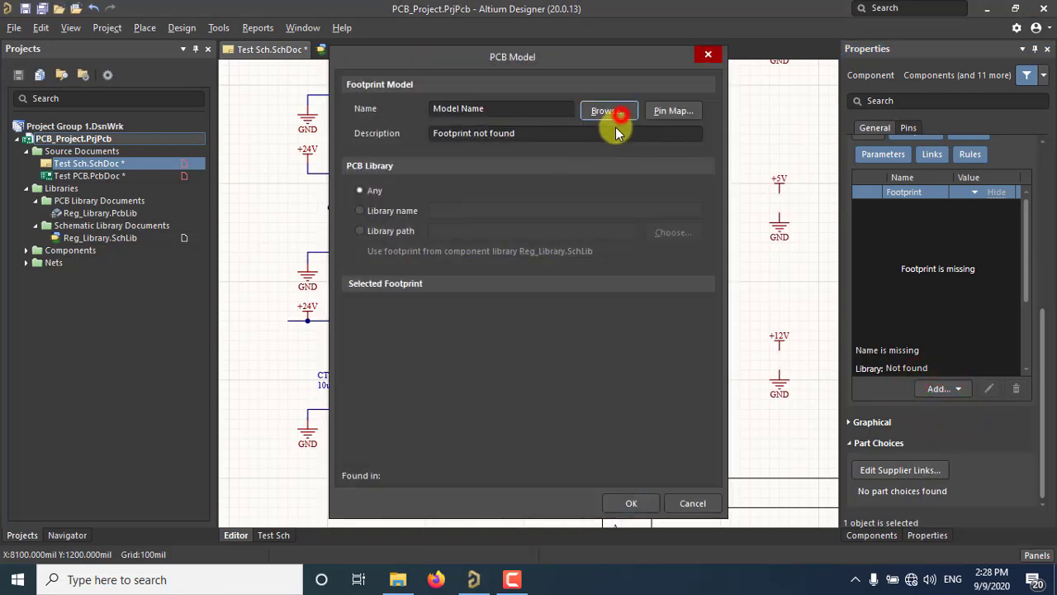
click(620, 114)
click(655, 422)
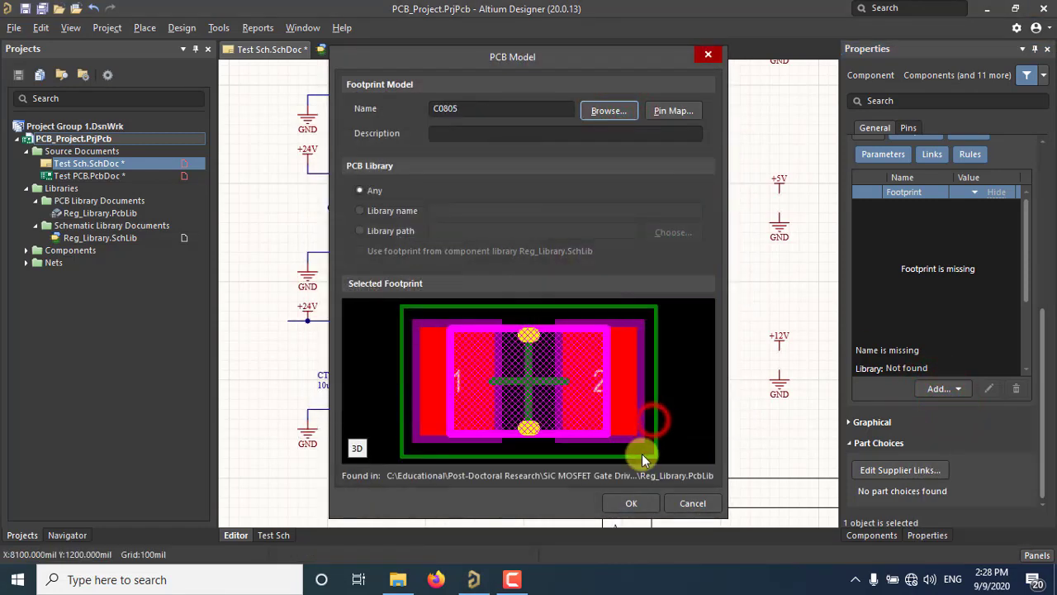
click(642, 503)
click(687, 327)
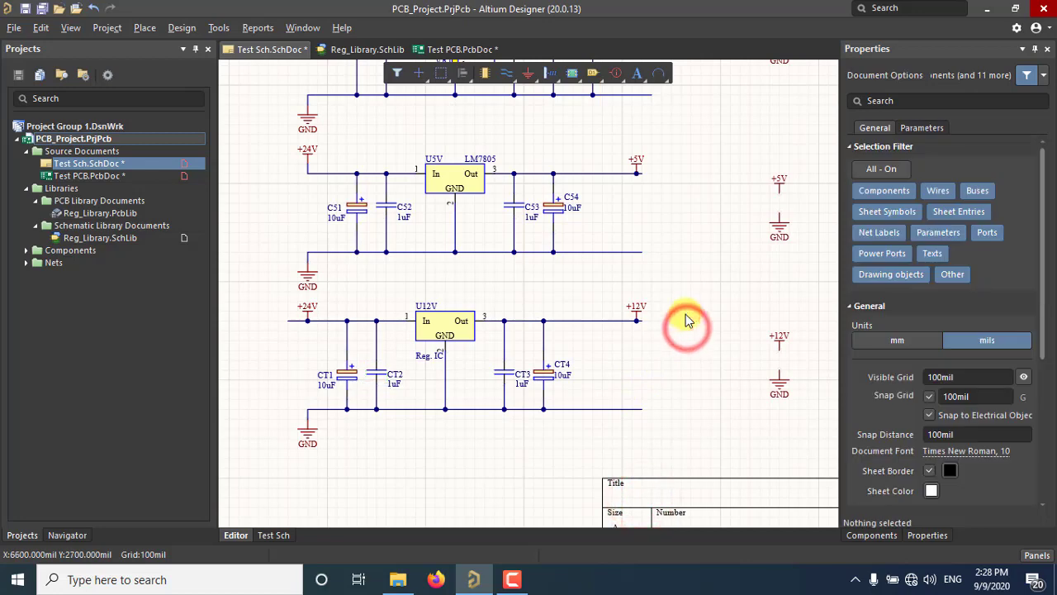
- Check the footprint model assigned to the LM350 regulator UAd in its properties
scroll(686, 318, up, 3)
scroll(685, 312, up, 1)
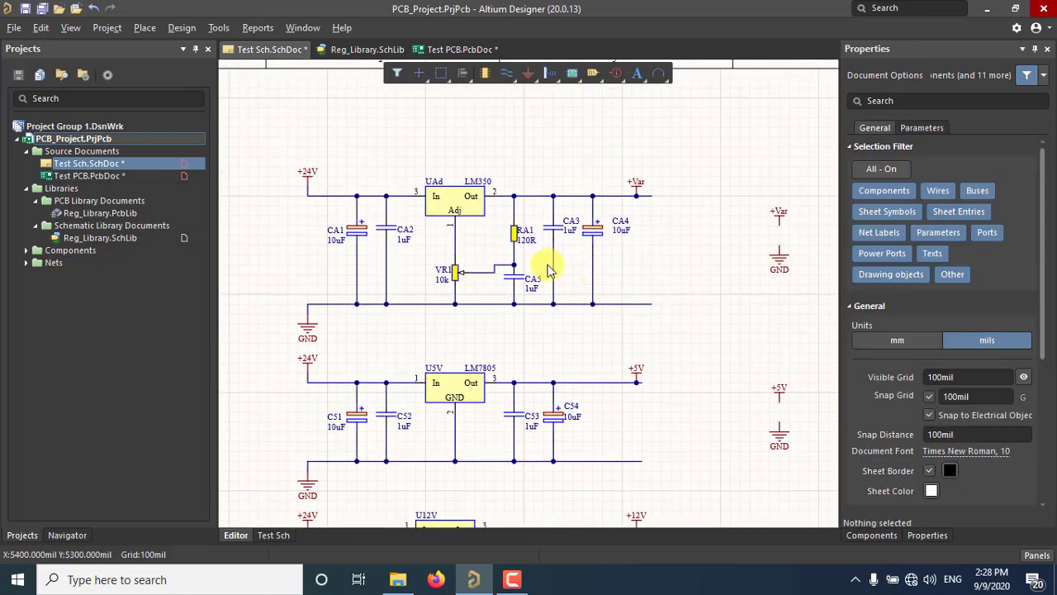
click(466, 204)
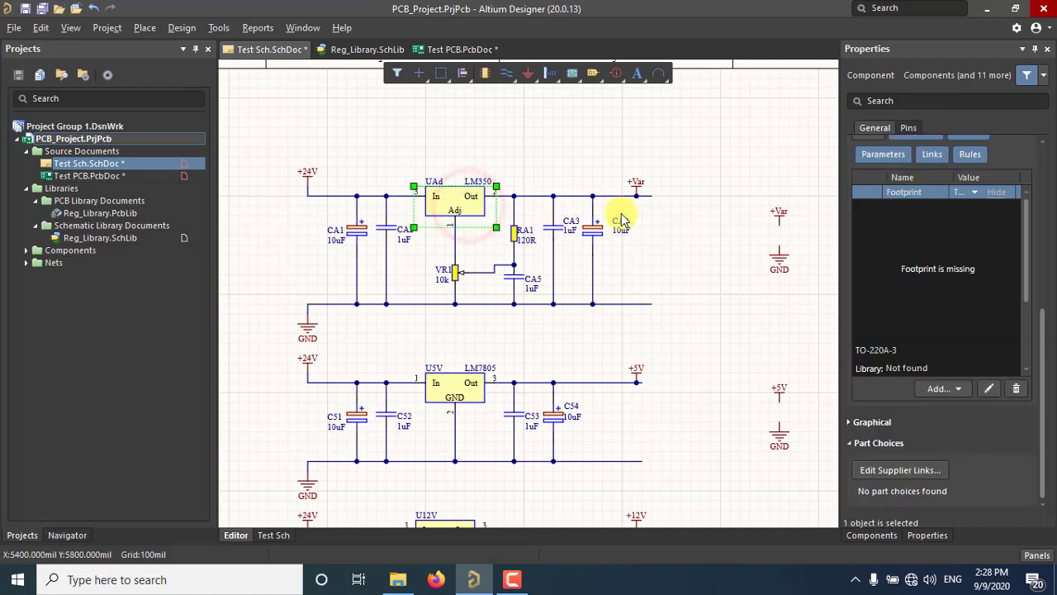
click(906, 268)
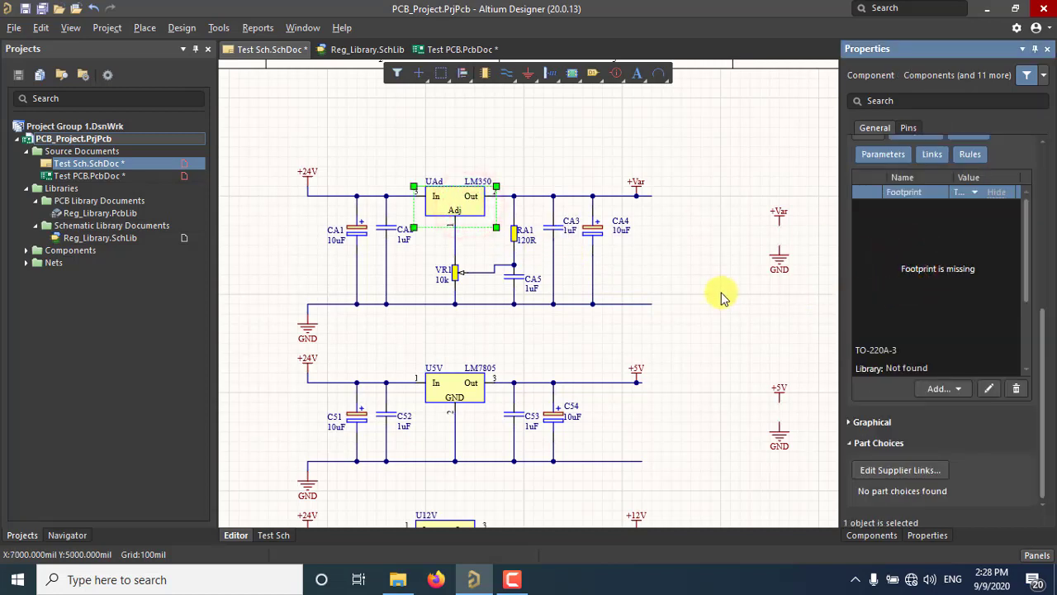
scroll(702, 297, up, 1)
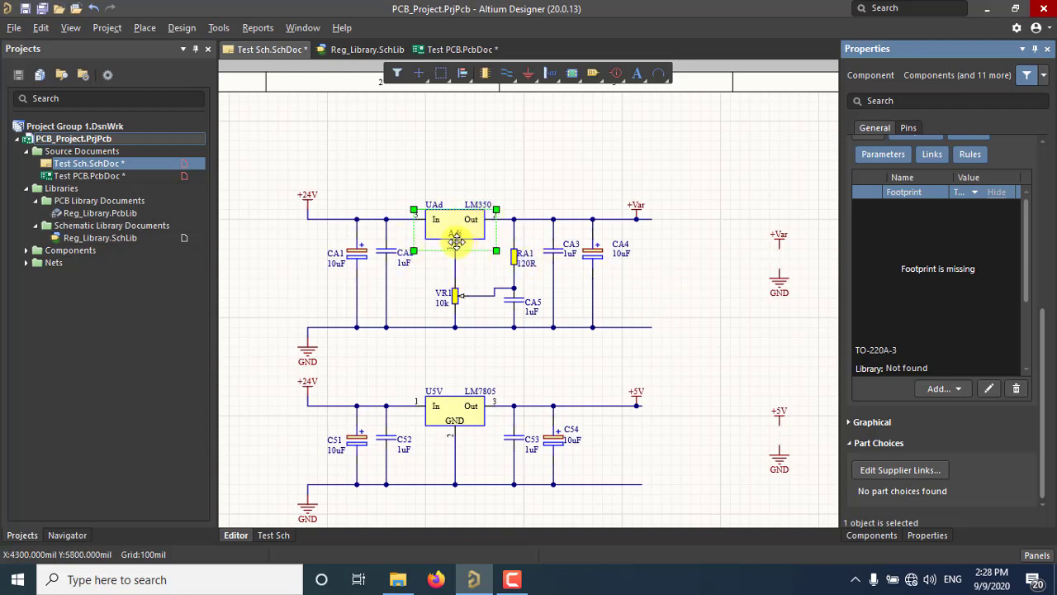
click(942, 388)
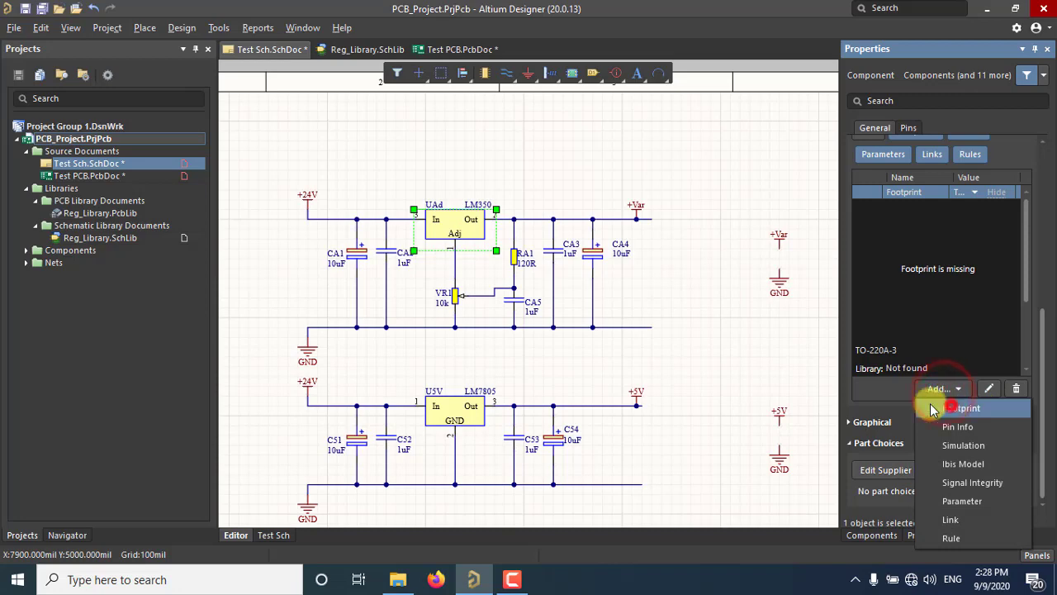
click(952, 408)
click(611, 116)
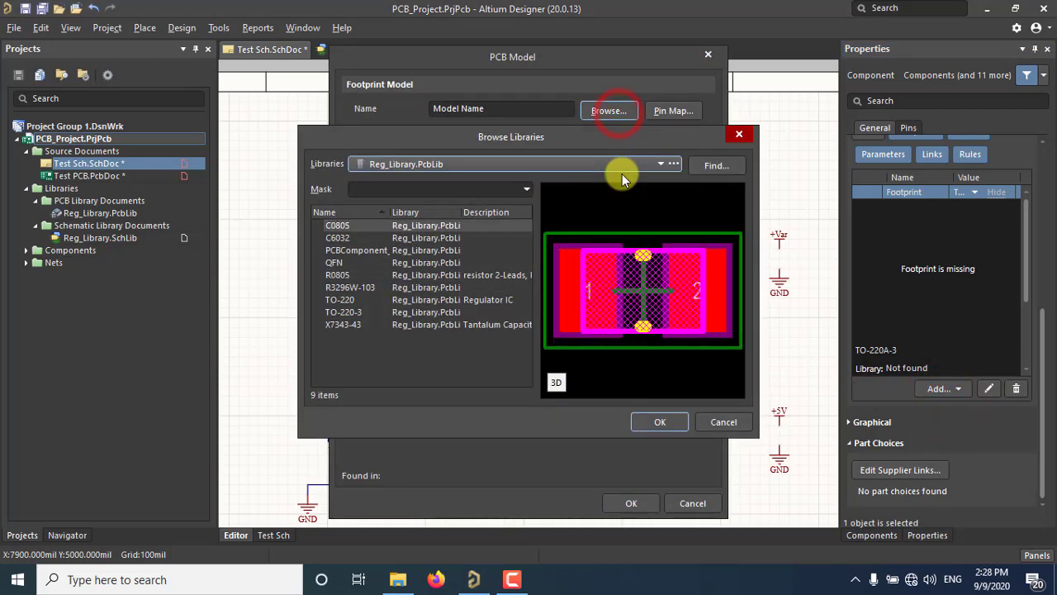
click(724, 422)
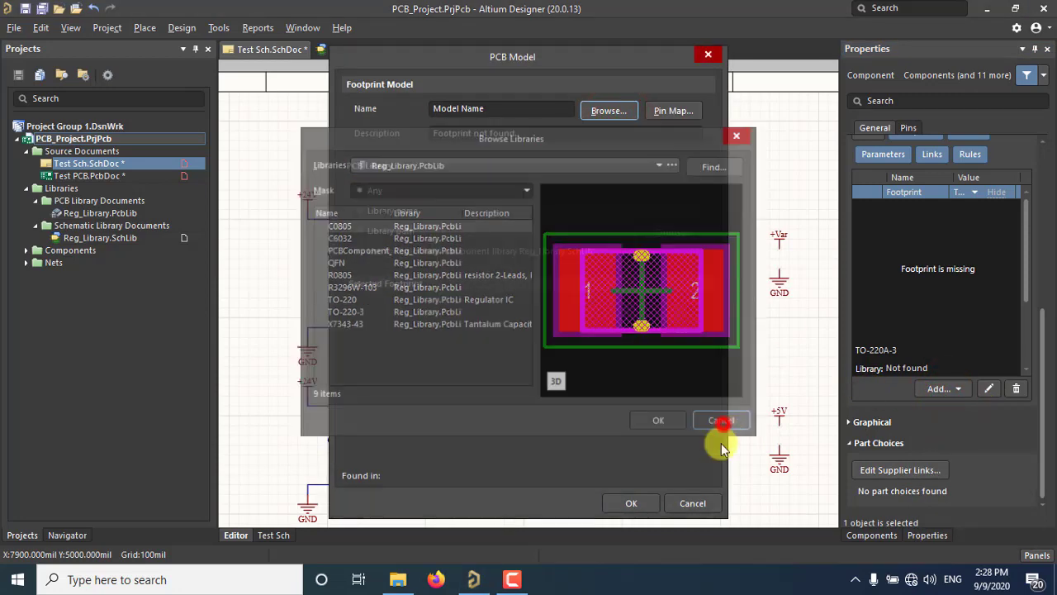
click(693, 503)
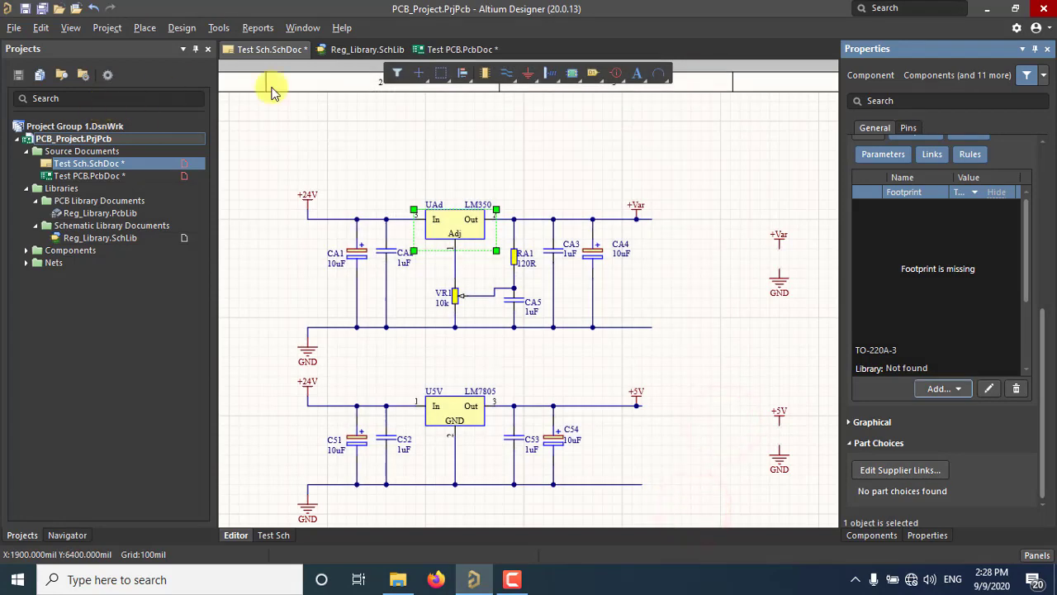
- Remove the TO-220A-3 footprint model from the LM350 component in Reg_Library.SchLib
click(364, 49)
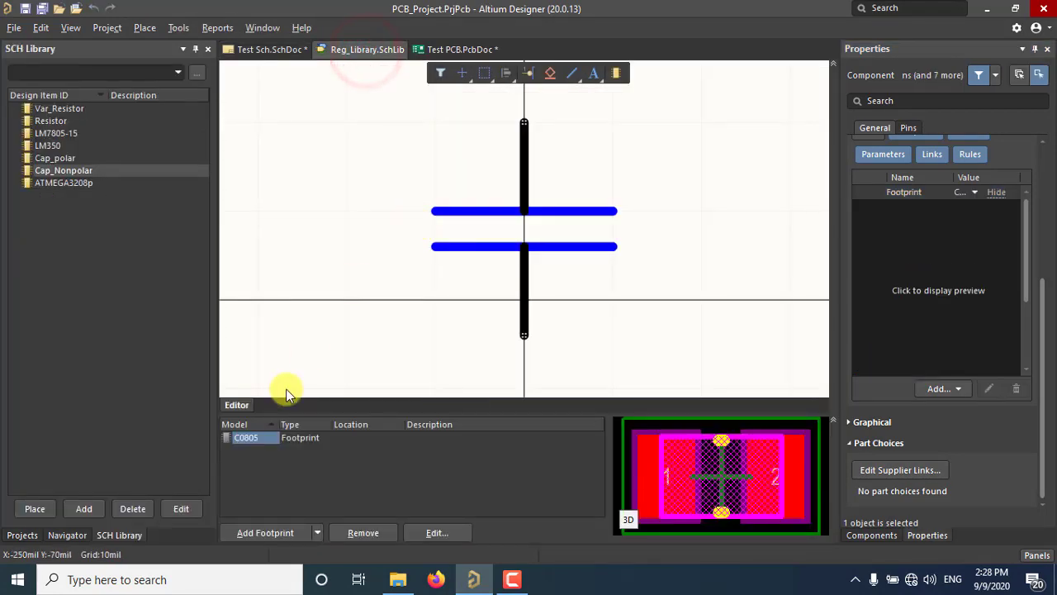
click(47, 146)
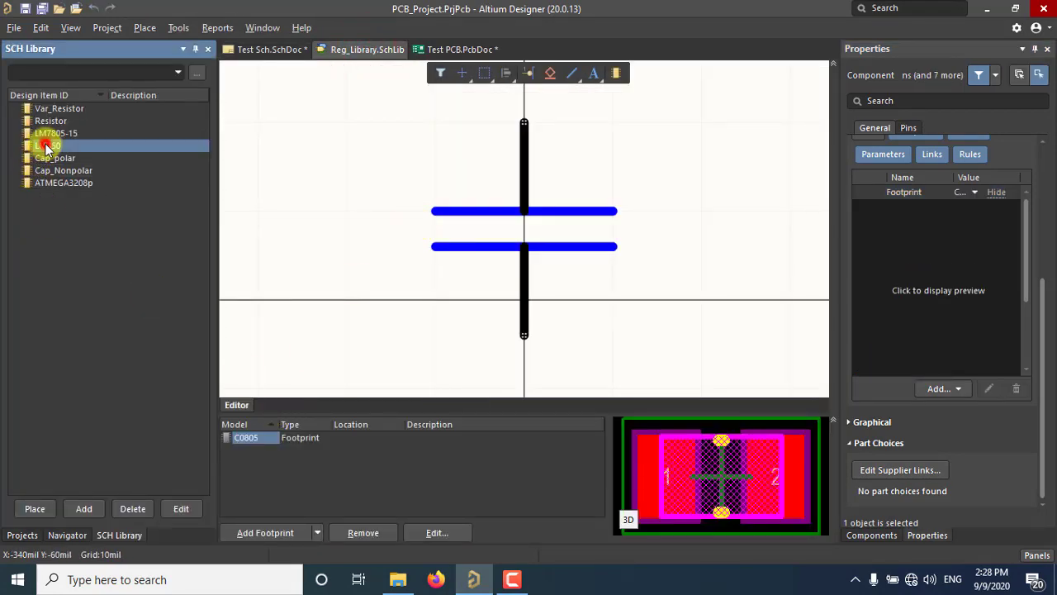
click(261, 438)
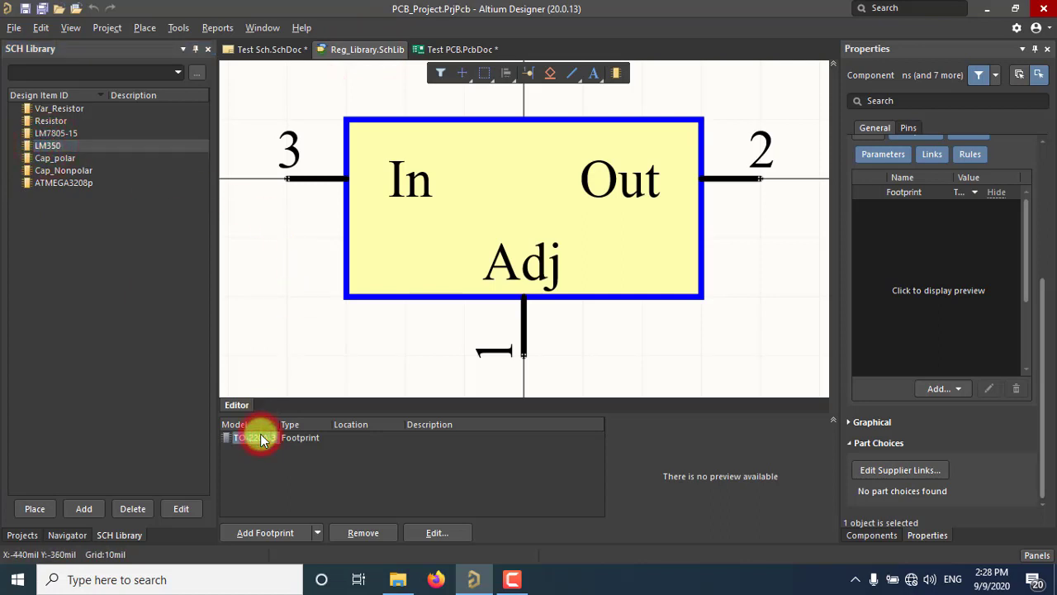
click(355, 533)
click(541, 315)
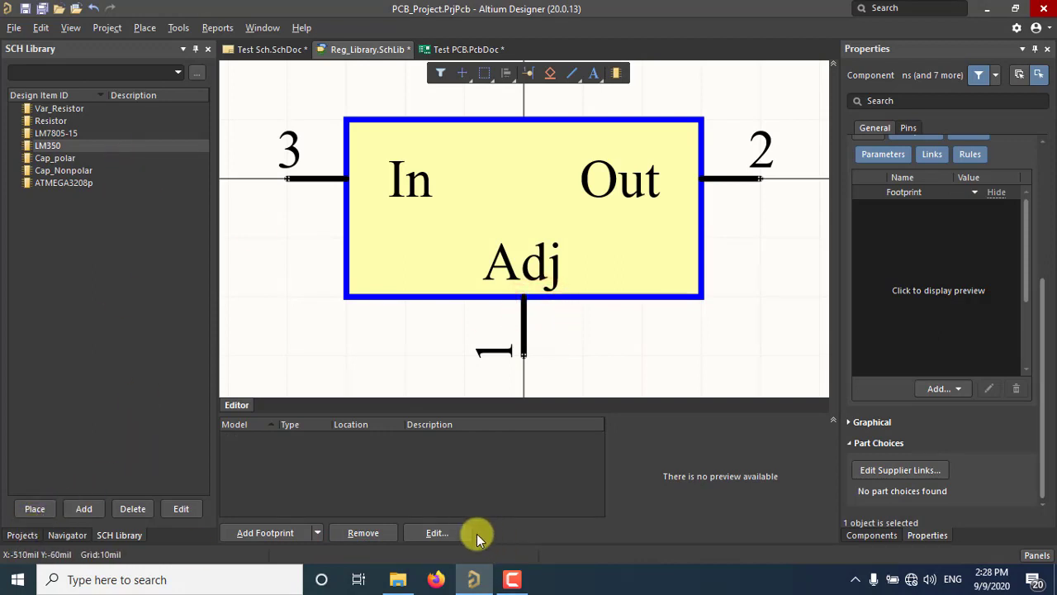
- Add the TO-220-3 footprint from Reg_Library.PcbLib to the LM350 library component
click(293, 533)
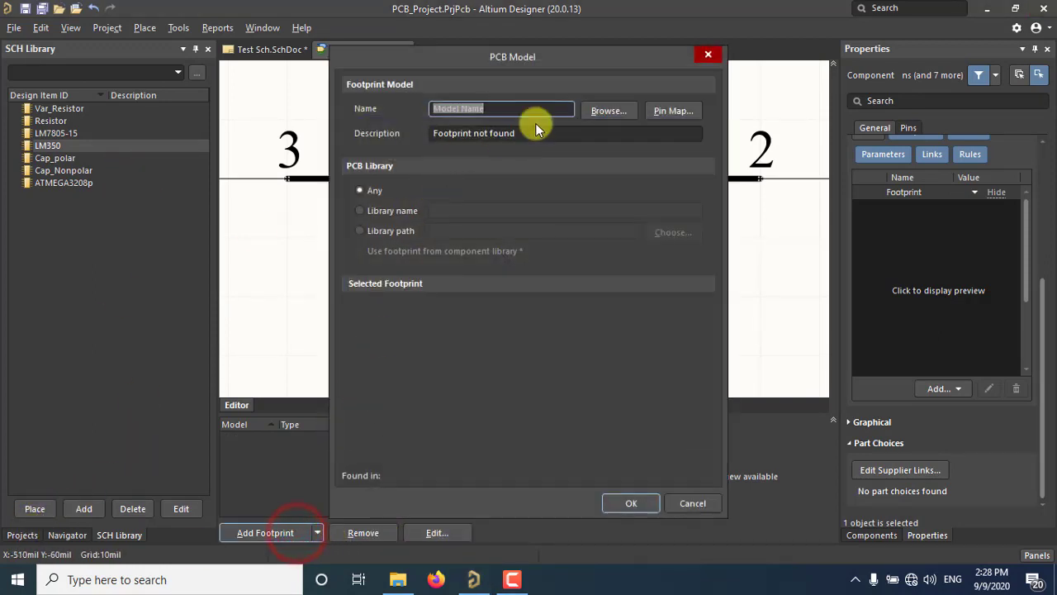
click(607, 111)
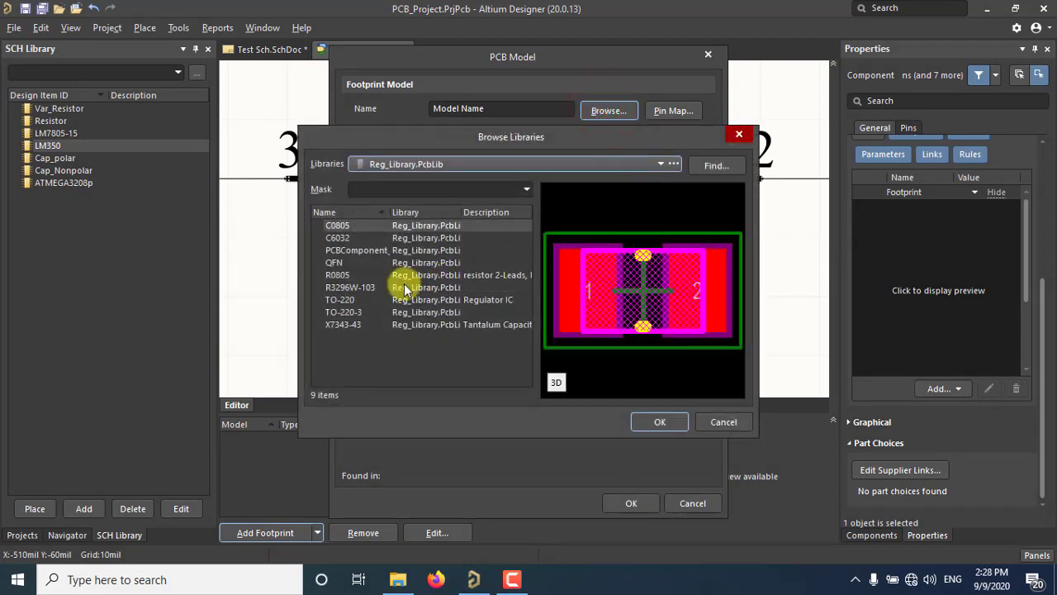
click(349, 314)
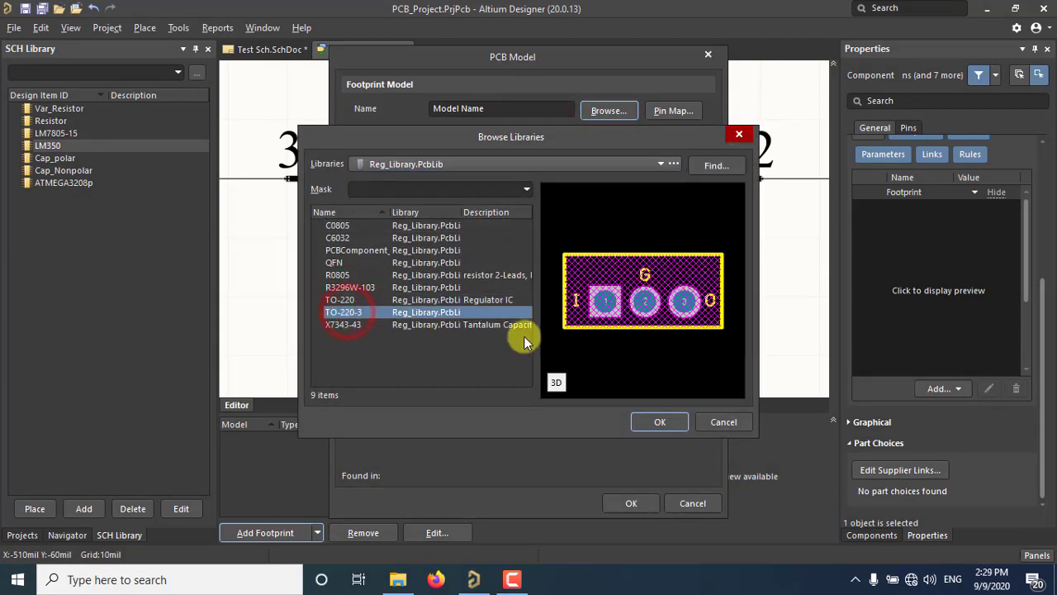
click(661, 421)
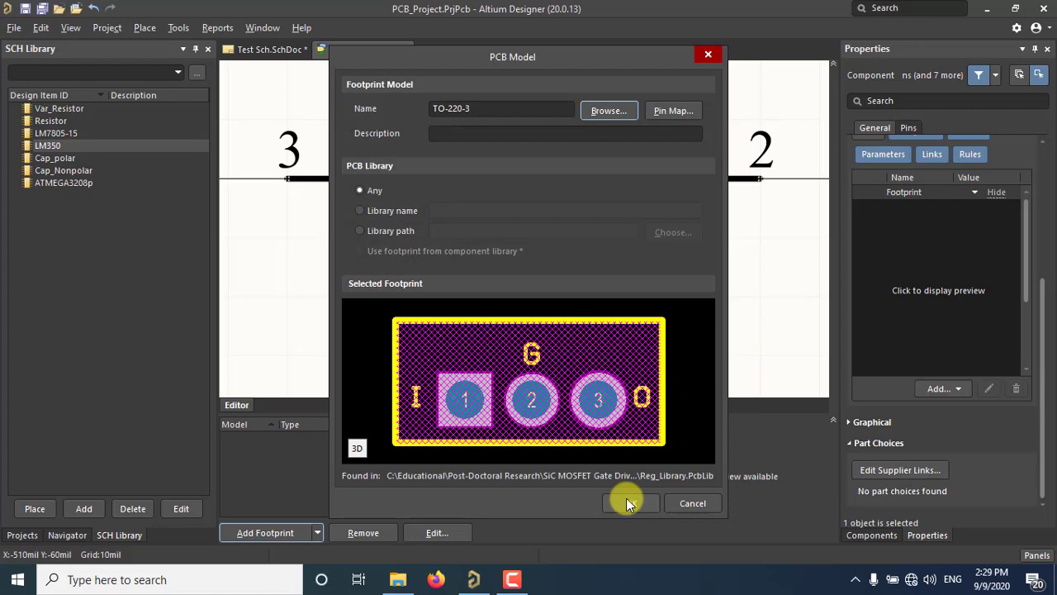
click(626, 502)
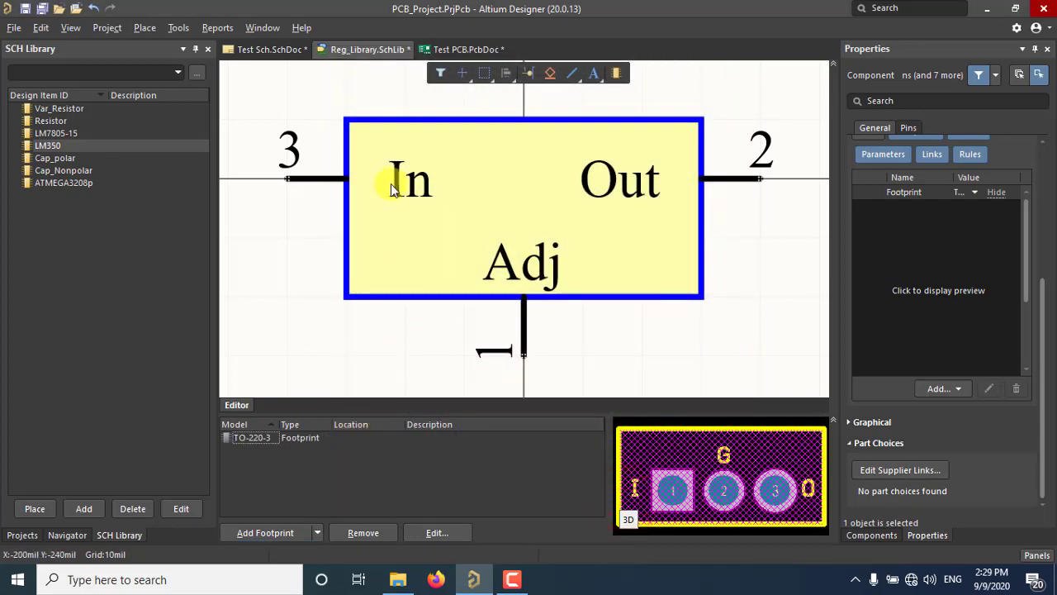
- Save the modified schematic library Reg_Library.SchLib
right_click(355, 48)
click(406, 137)
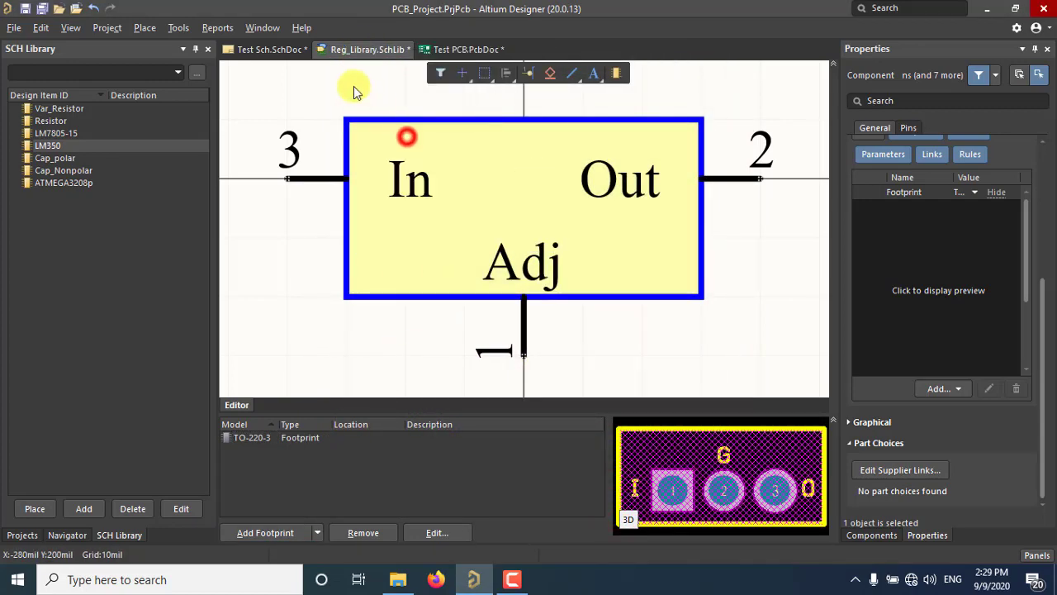
right_click(436, 48)
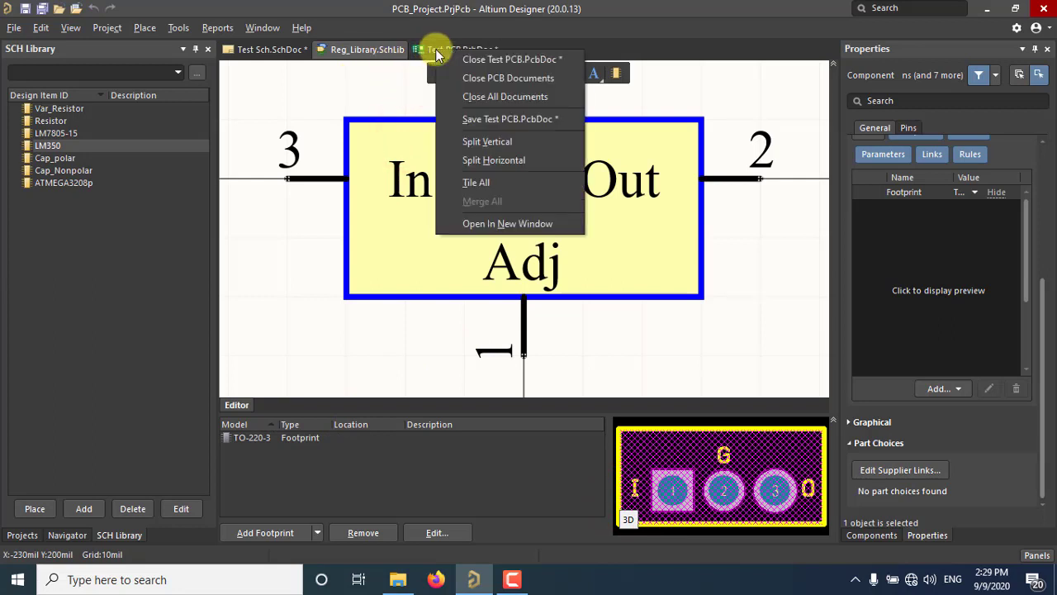
right_click(371, 51)
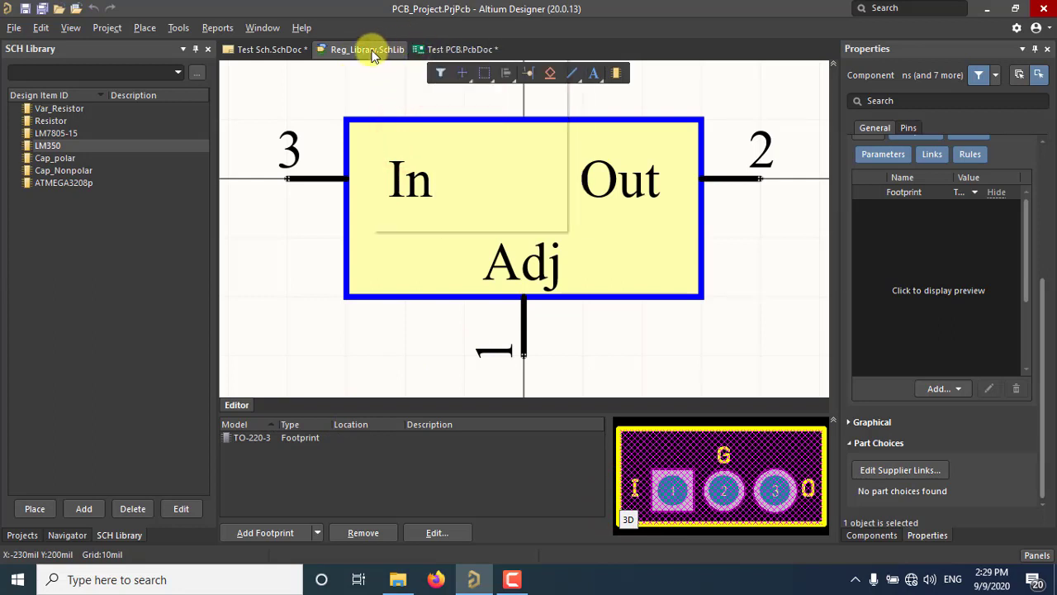
- Close the schematic library and place a new LM350 from Reg_Library.SchLib in the empty area above the +Var label in Test Sch.SchDoc
click(402, 59)
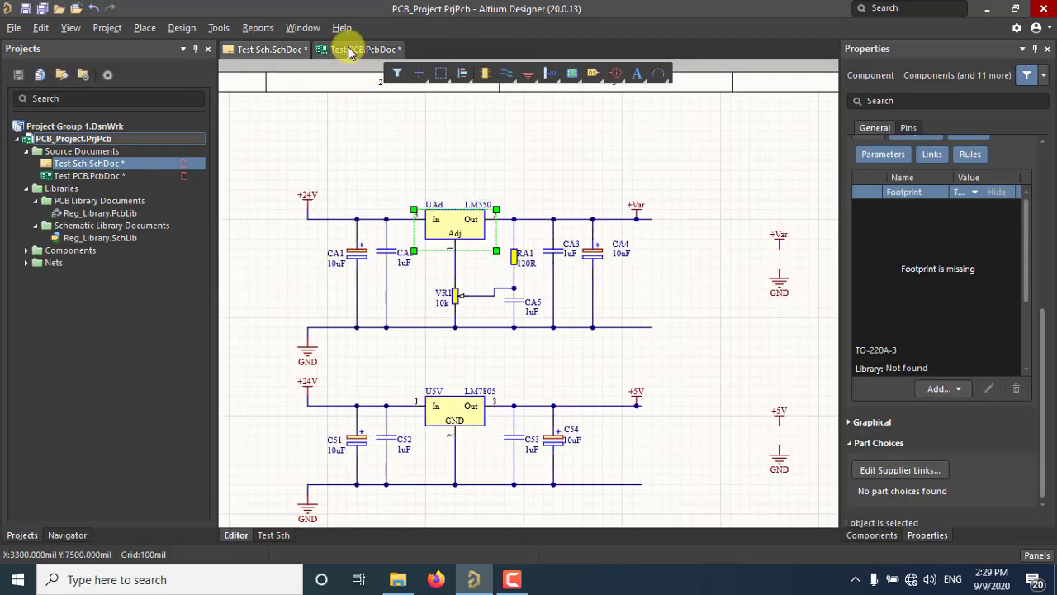
click(350, 51)
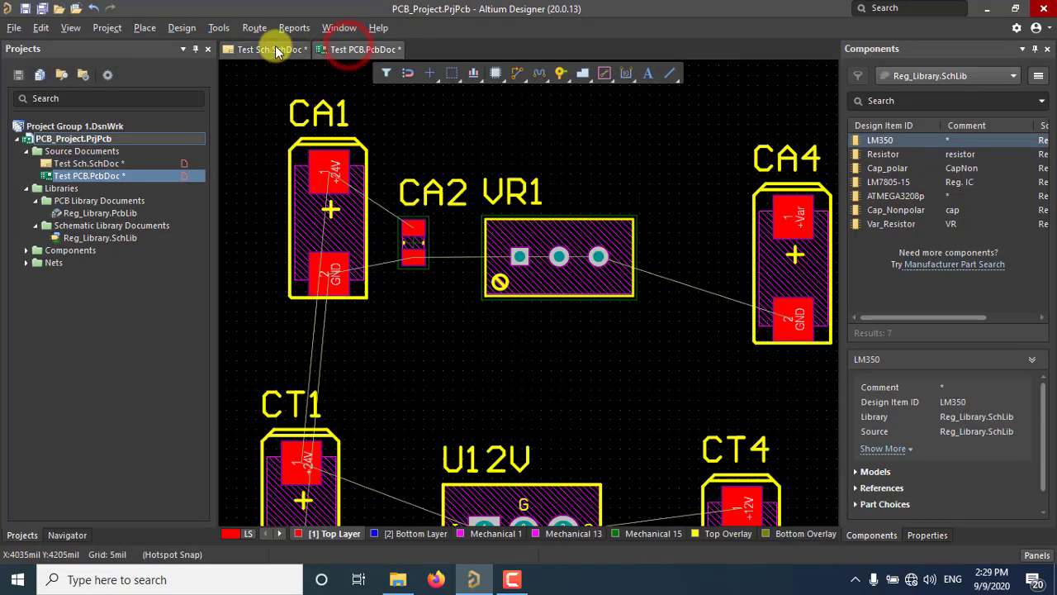
click(273, 49)
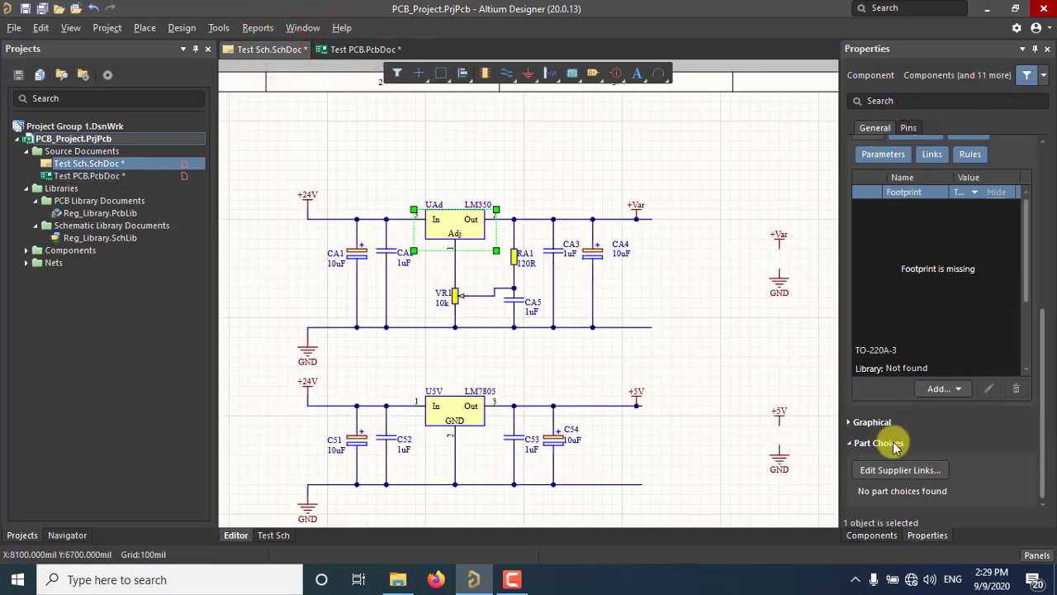
click(872, 535)
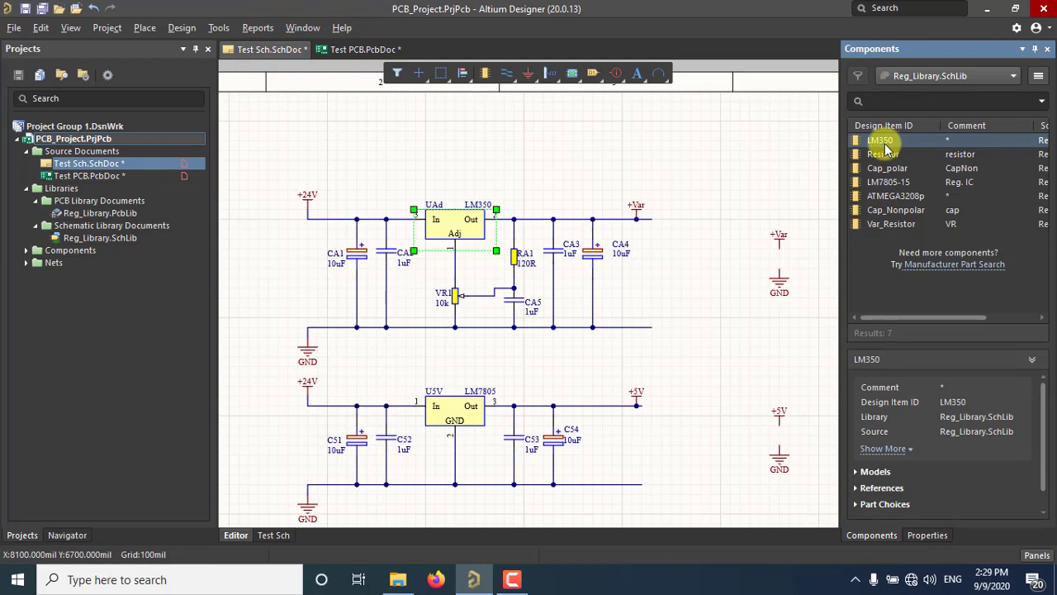
drag(886, 149, 730, 169)
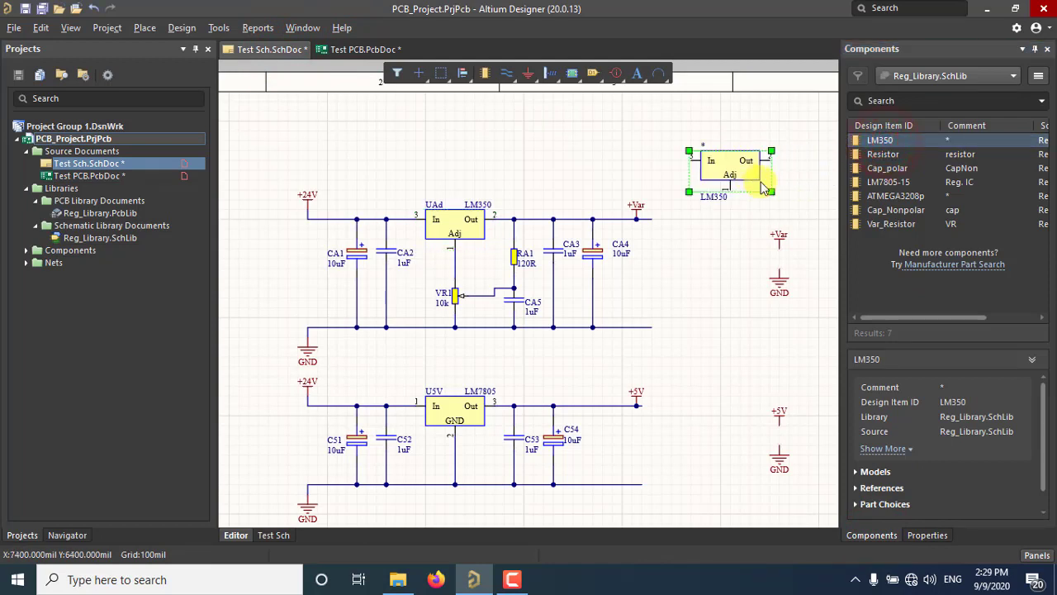
scroll(936, 415, down, 1)
scroll(936, 414, up, 1)
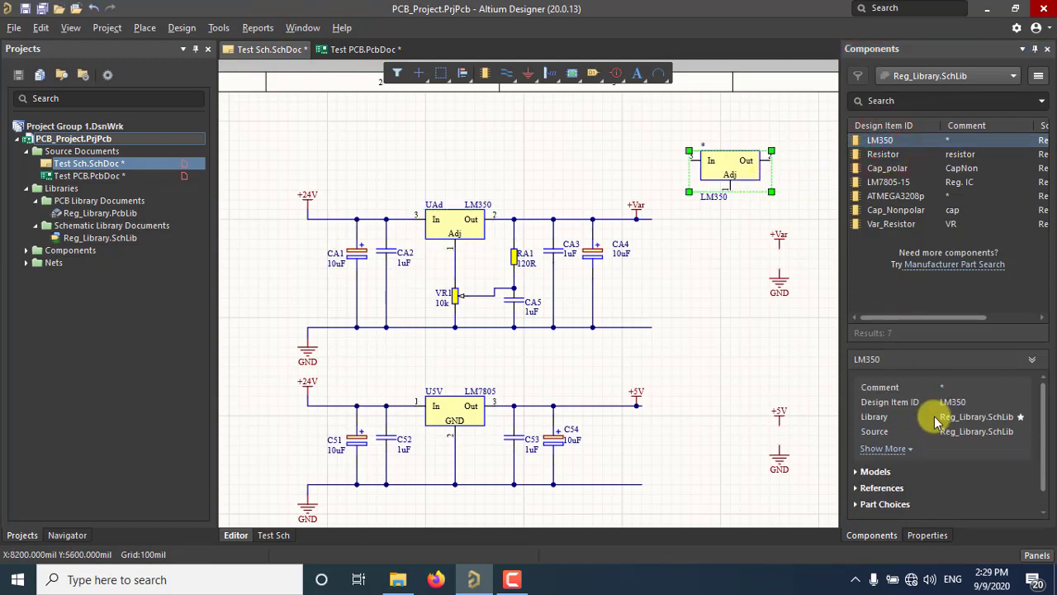
- Check the footprint model assigned to the newly placed LM350 in its properties
click(718, 259)
click(726, 169)
scroll(1031, 437, down, 1)
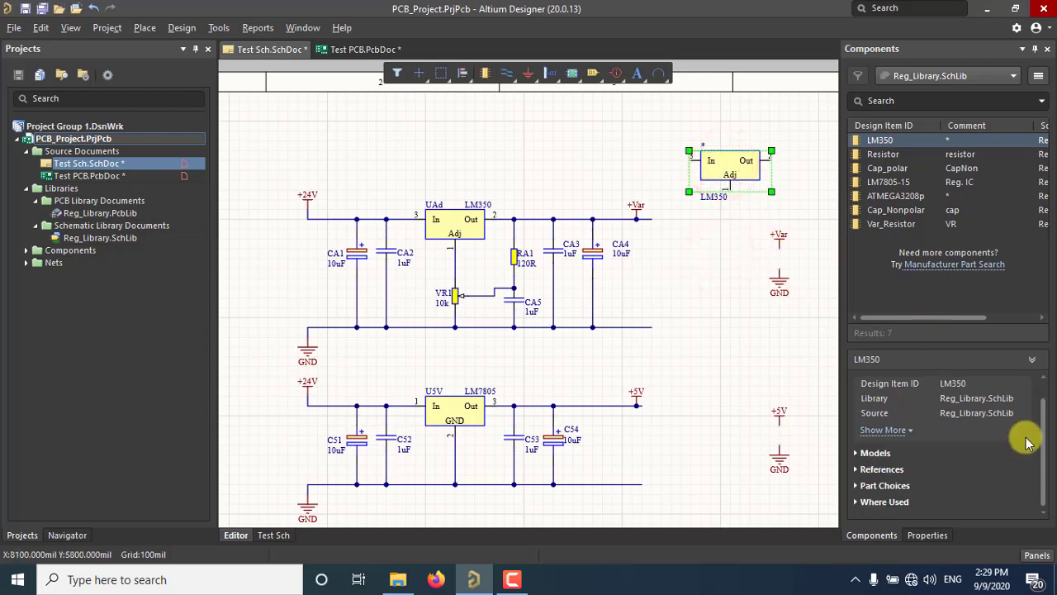
click(927, 535)
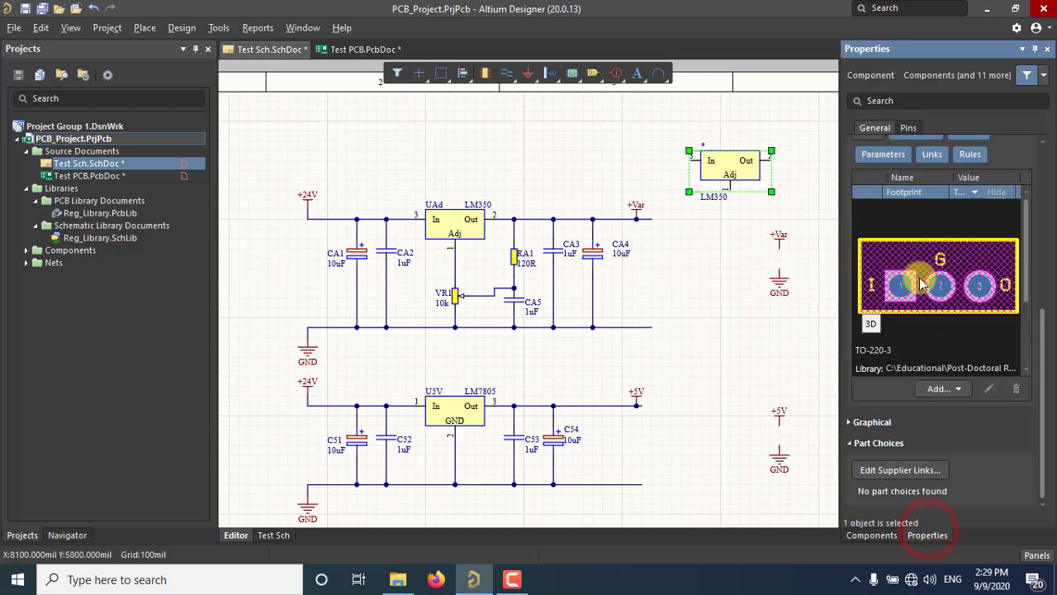
drag(1042, 343, 1041, 161)
drag(1037, 206, 1037, 366)
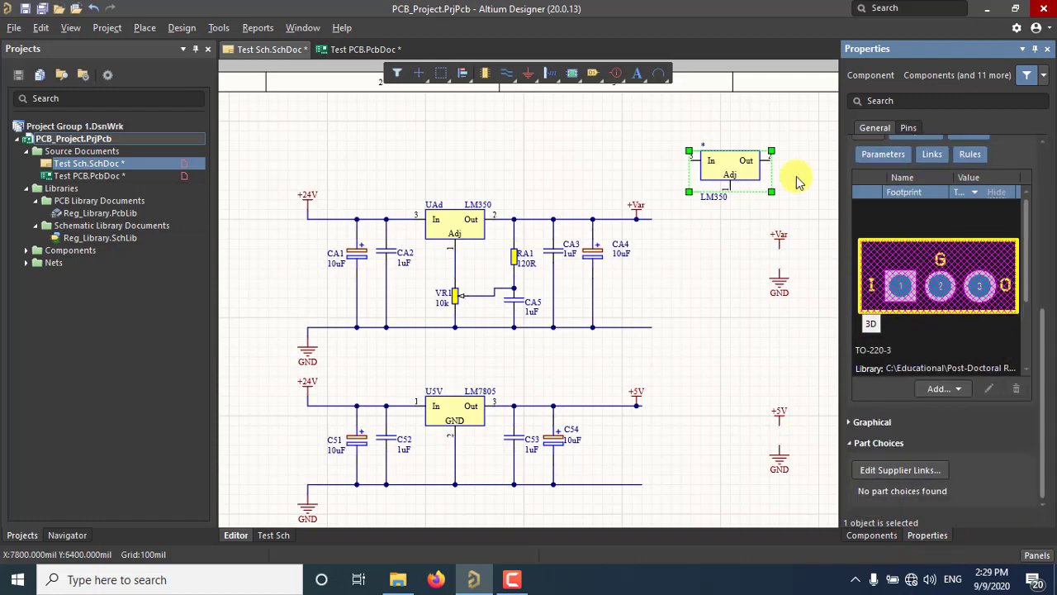
- Set the new LM350's designator to UAd
scroll(621, 258, up, 1)
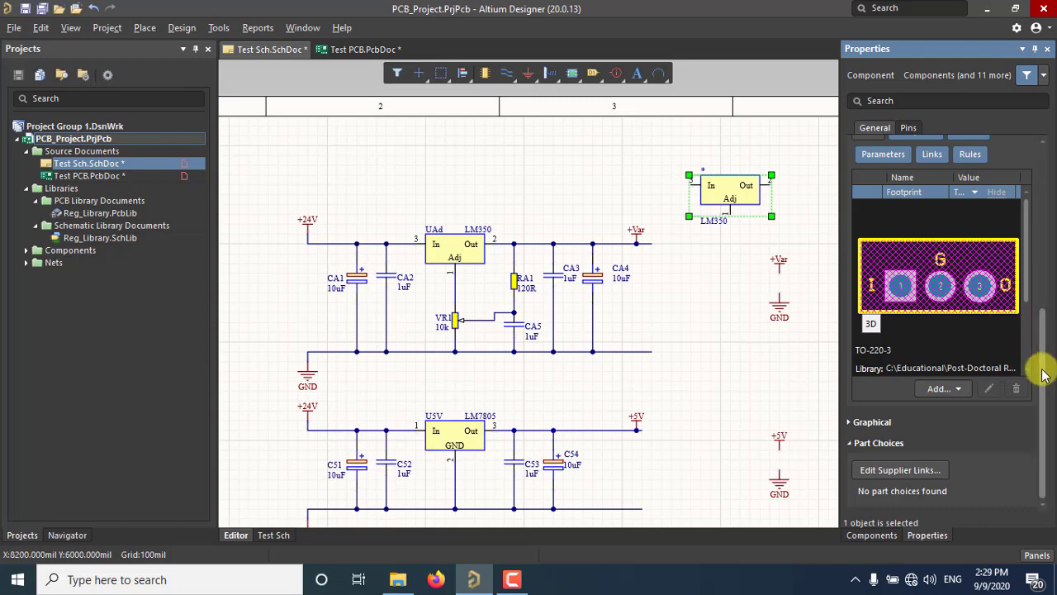
drag(1043, 367, 1032, 221)
scroll(991, 199, up, 5)
click(943, 172)
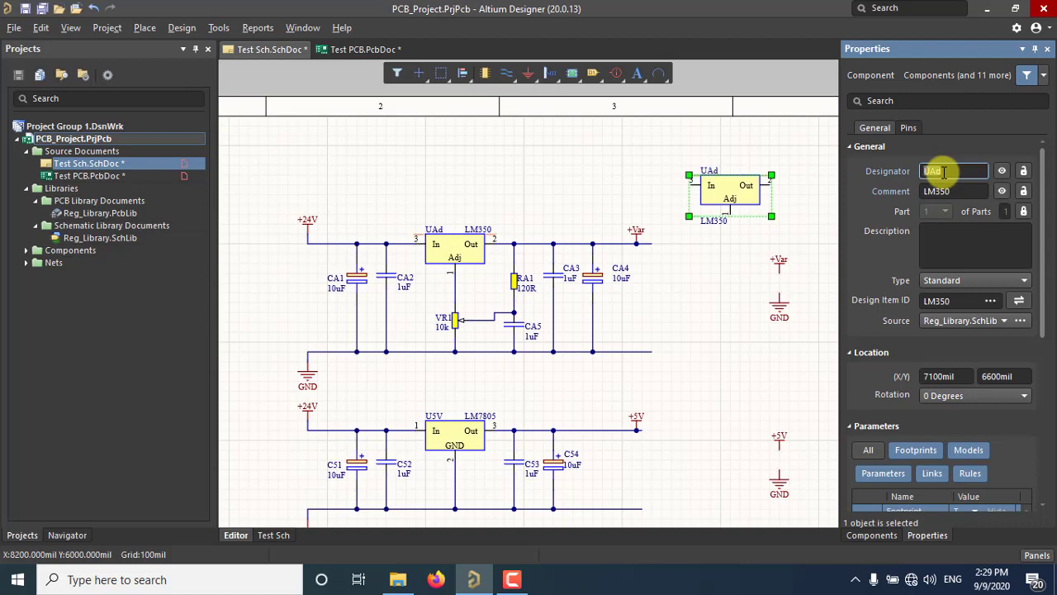
click(719, 266)
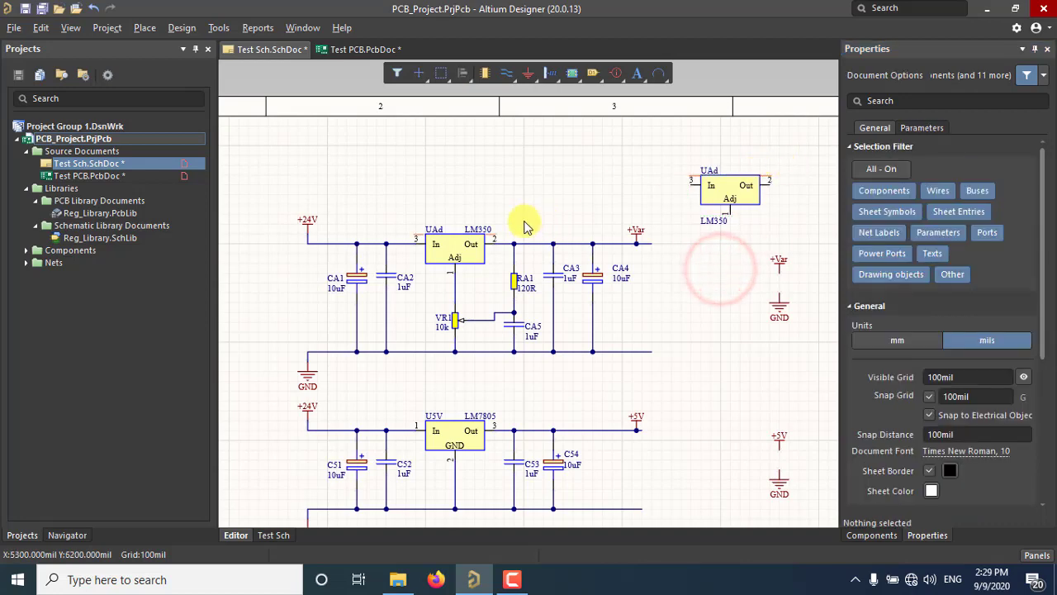
- Replace the old UAd regulator in the adjustable supply circuit with the new LM350 and save the schematic
click(452, 251)
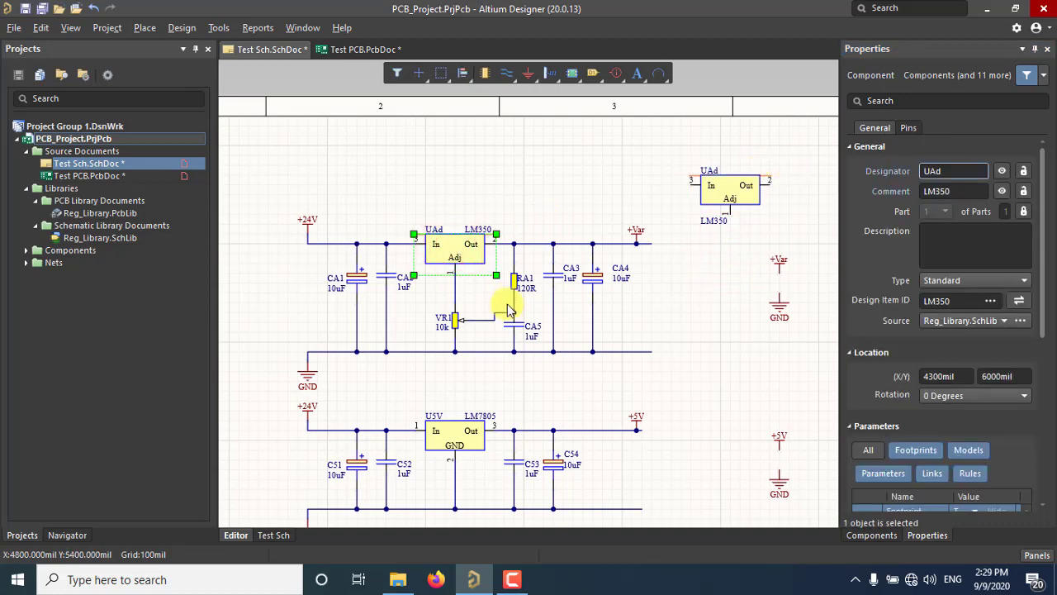
click(543, 289)
drag(739, 192, 460, 282)
click(530, 180)
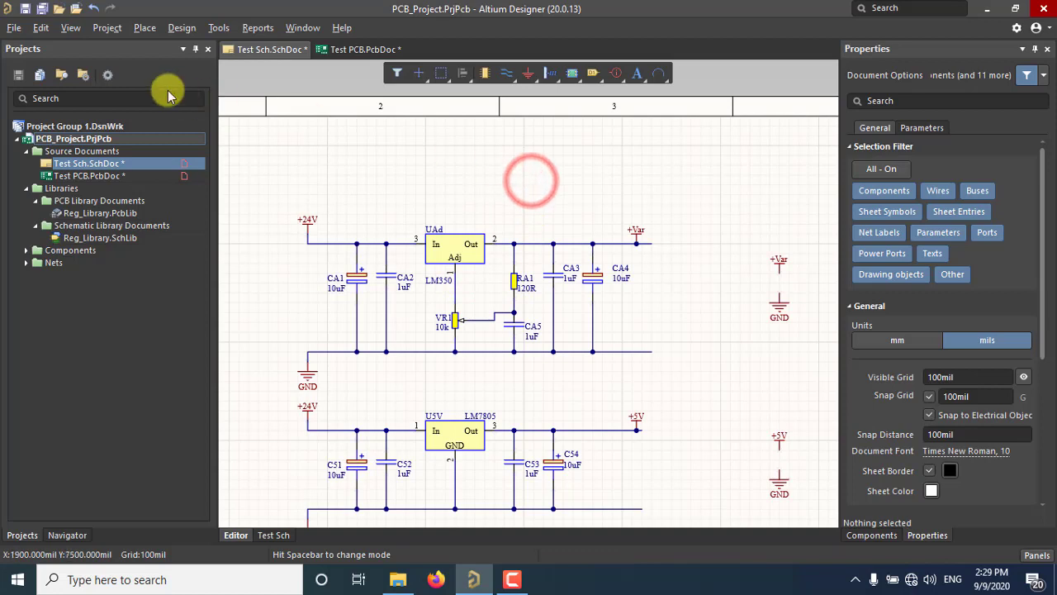
click(26, 10)
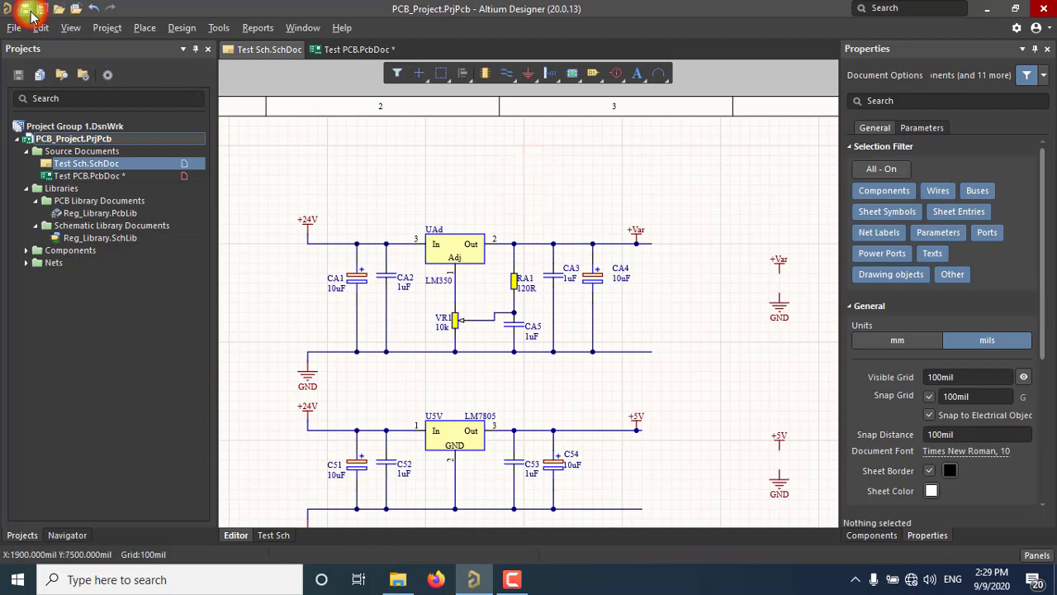
- Generate the engineering change order for updating Test PCB.PcbDoc from the schematic and validate its changes
click(177, 30)
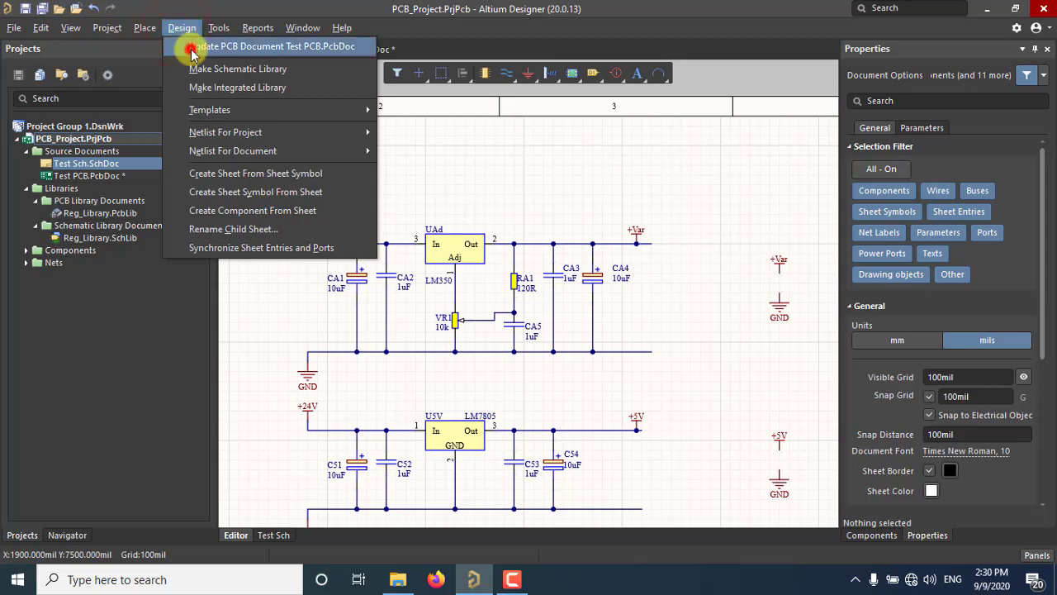
click(192, 47)
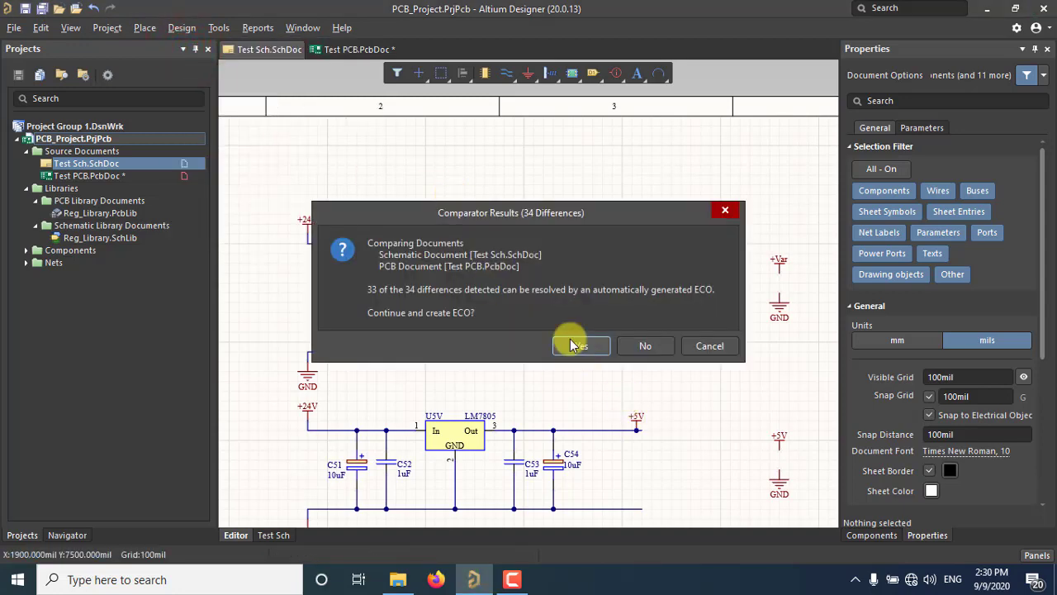
click(573, 345)
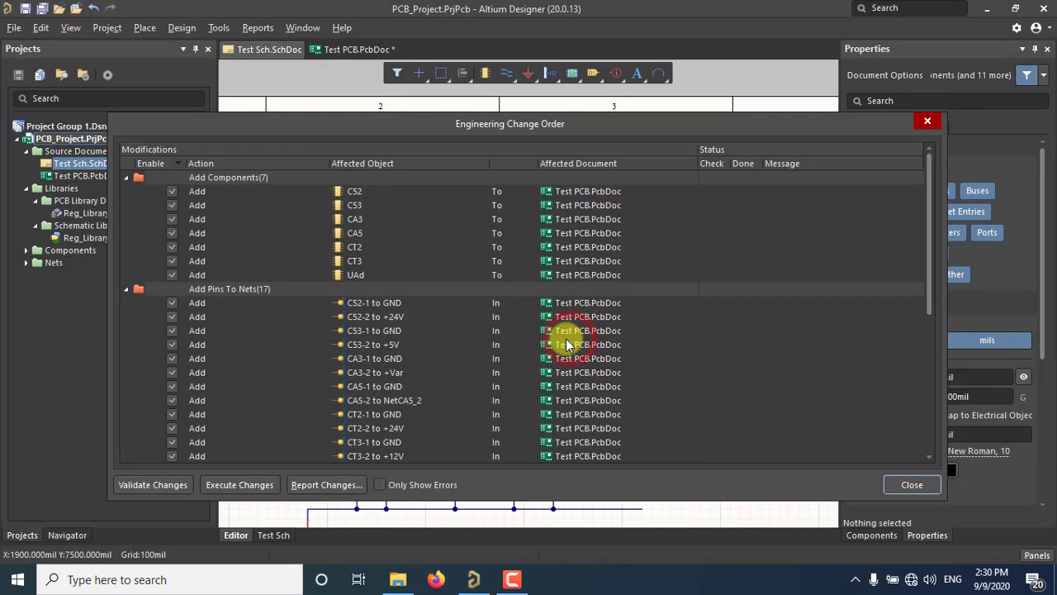
click(134, 484)
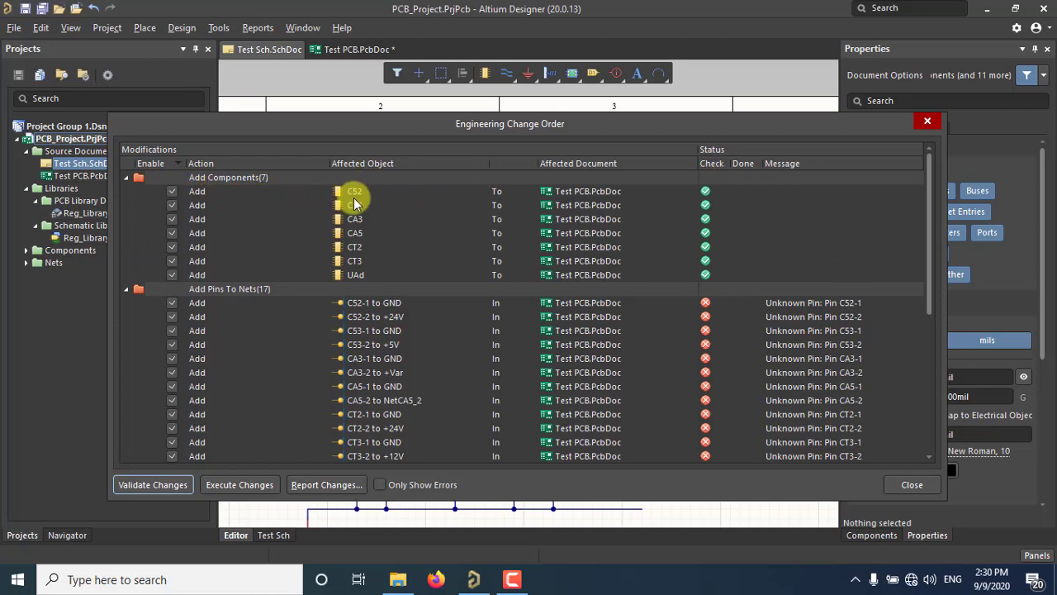
- Exclude the Test Sch room from the change order, execute the remaining changes on Test PCB.PcbDoc, and close the order
drag(413, 125, 882, 81)
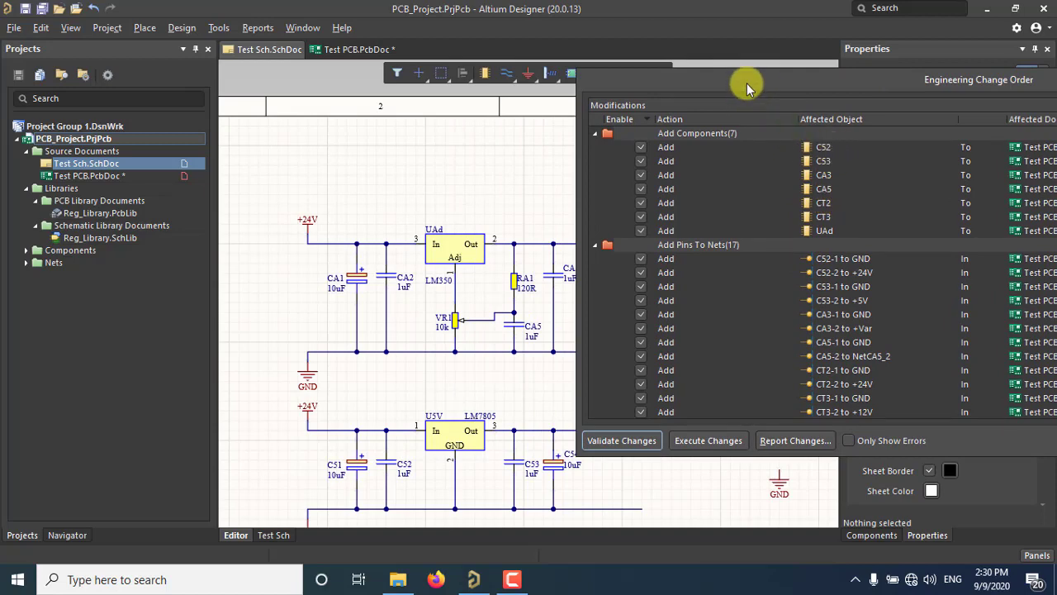
drag(752, 87, 335, 31)
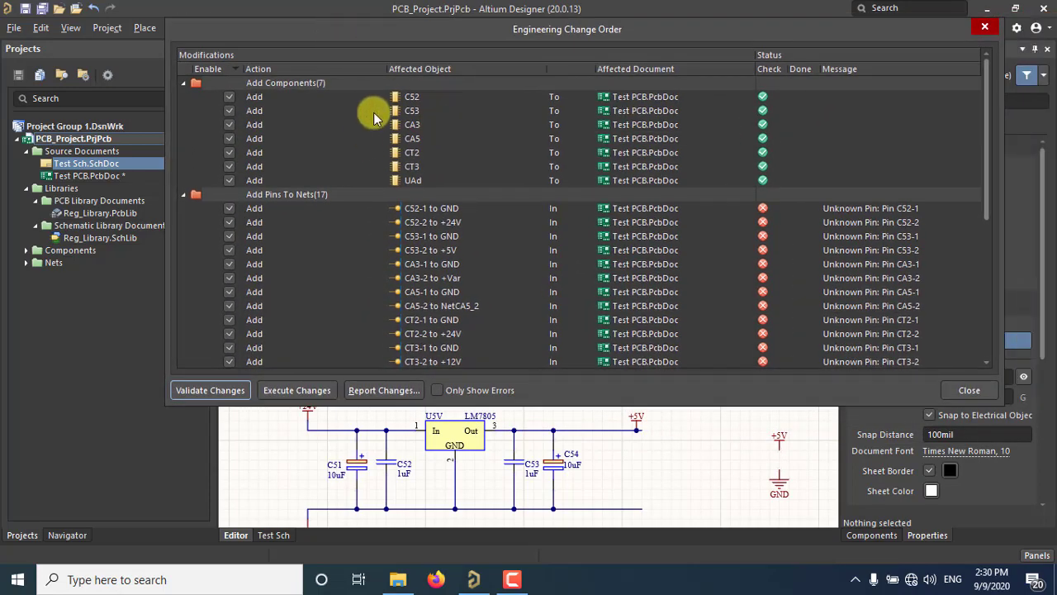
scroll(637, 185, down, 6)
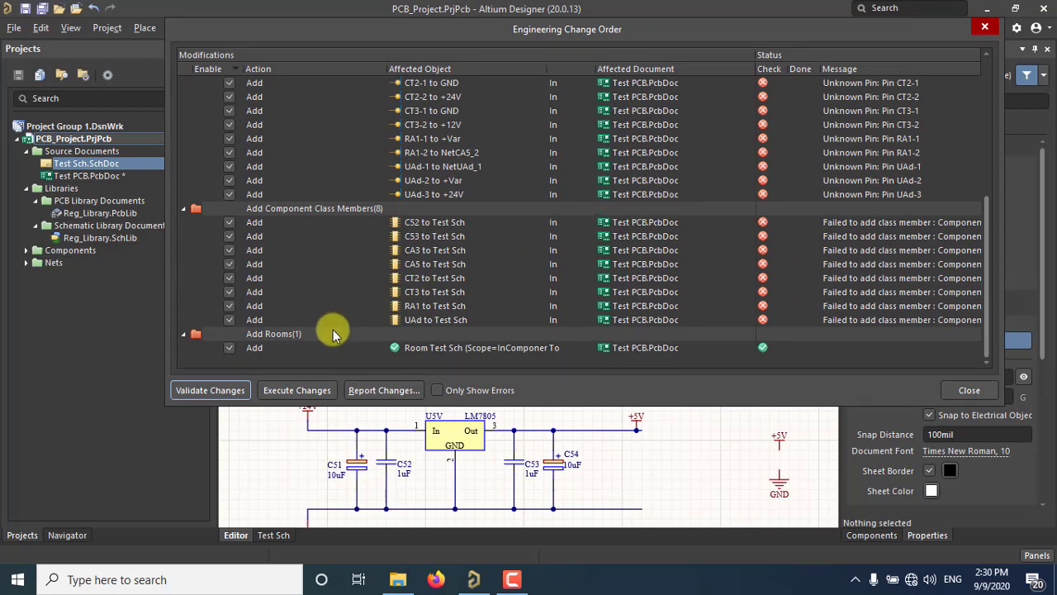
click(229, 348)
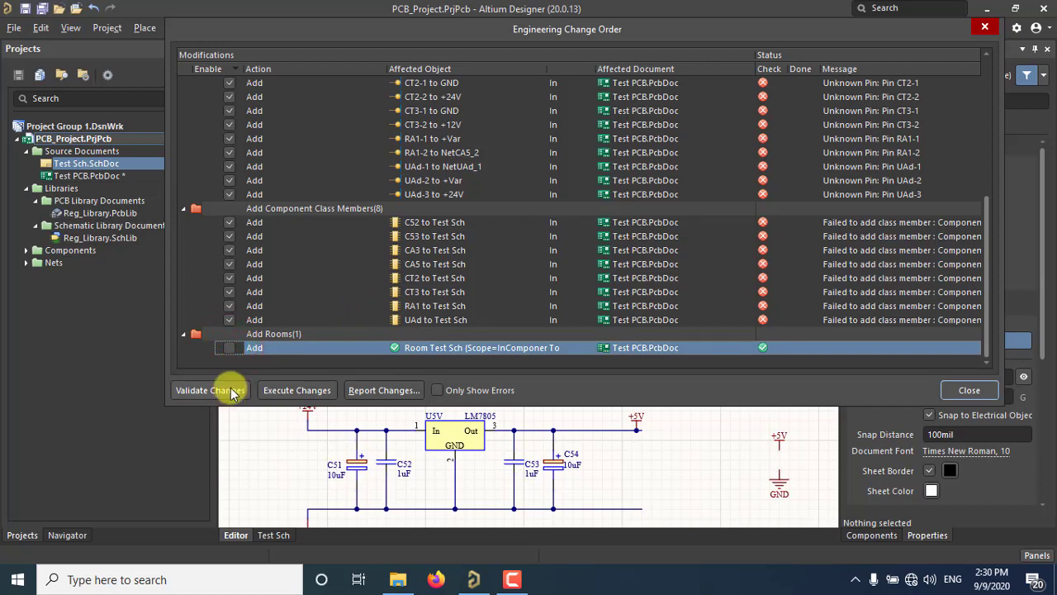
click(232, 394)
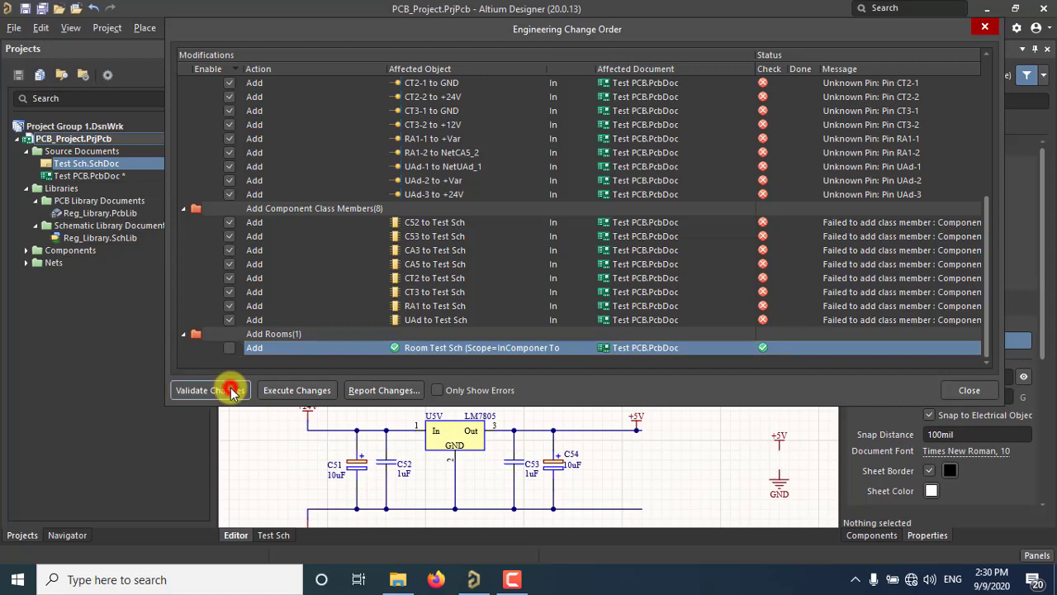
click(291, 390)
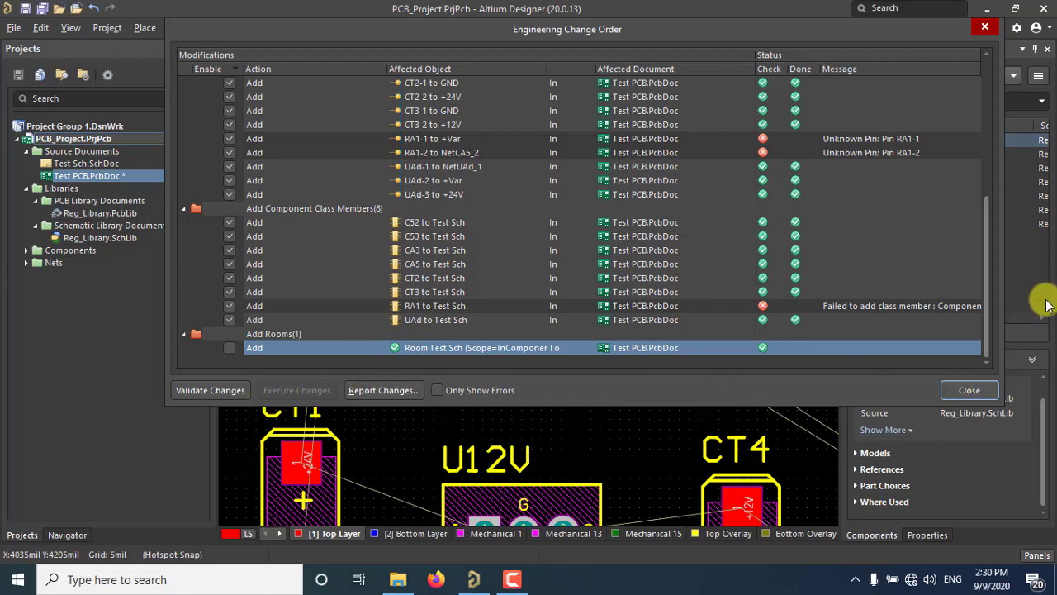
drag(986, 216, 974, 306)
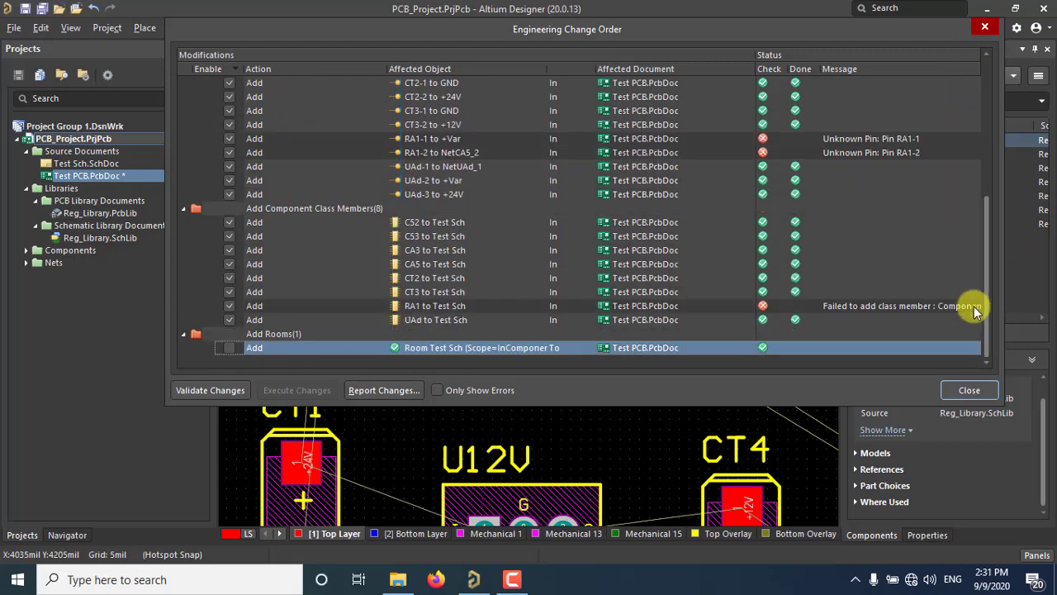
click(969, 390)
- Move the newly added group of CT2, CT3, C52, C53, CA5, CA3 and UAd onto the board near its upper-right corner
scroll(528, 409, down, 4)
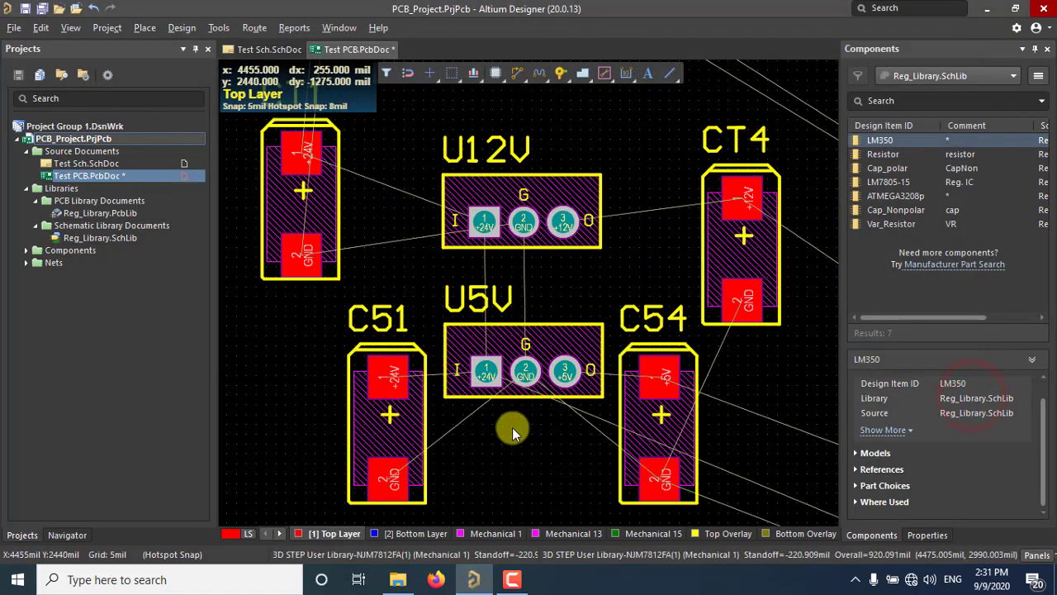
ctrl+scroll(438, 331, down, 8)
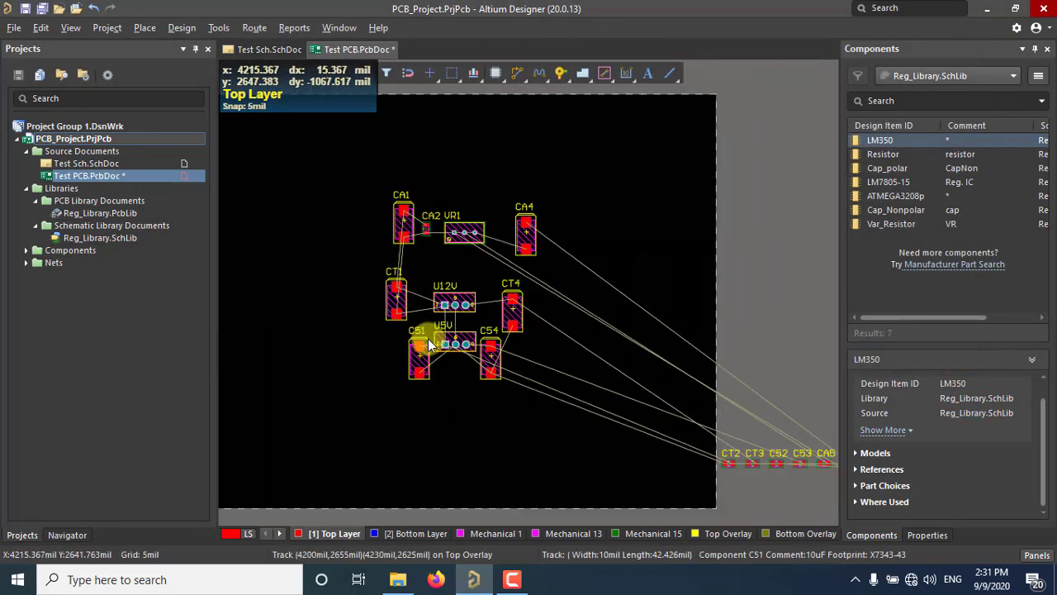
drag(787, 479, 620, 395)
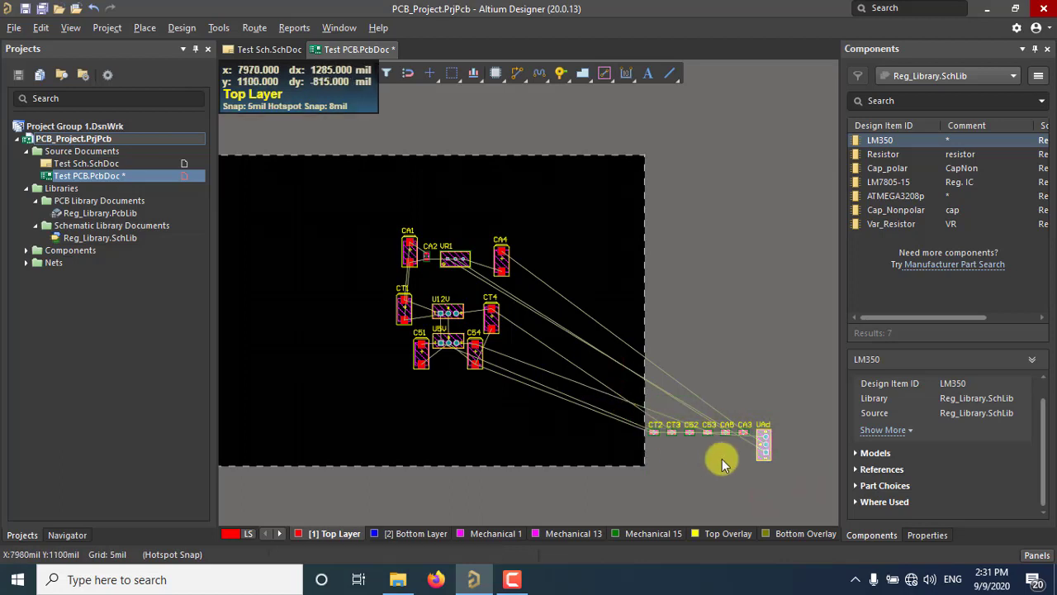
drag(767, 446, 593, 198)
right_drag(577, 254, 675, 322)
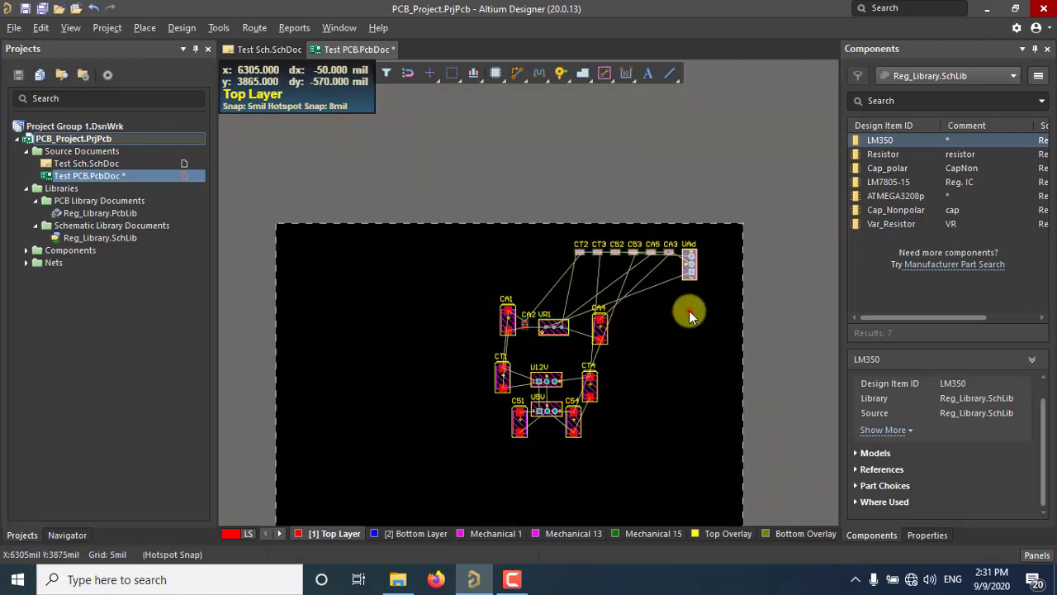
click(690, 310)
- Examine the capacitors and UAd along the board's upper edge and their connection lines to the other components
ctrl+scroll(629, 289, up, 5)
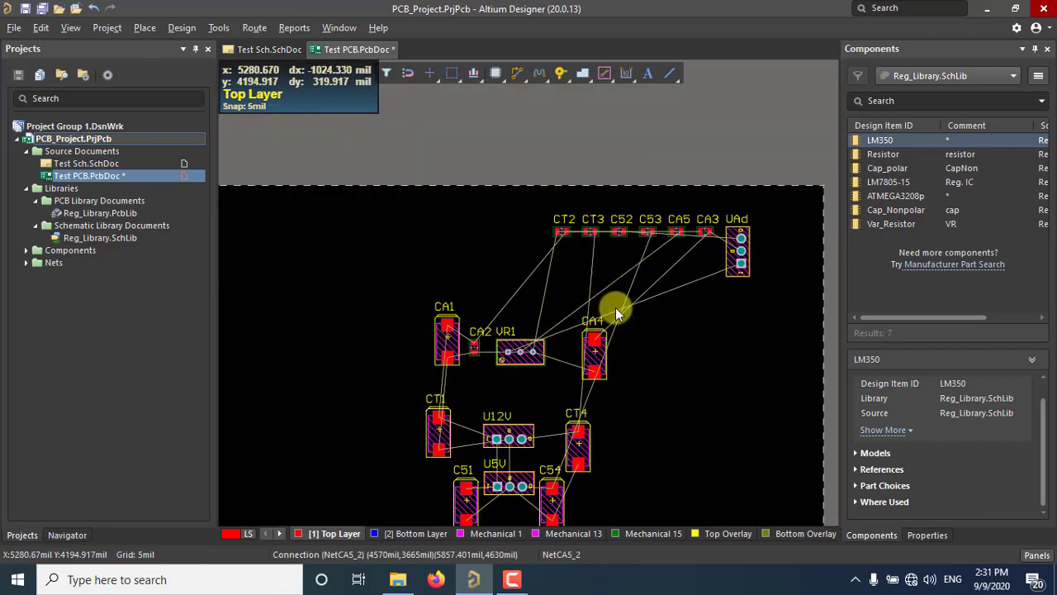
ctrl+scroll(597, 167, up, 1)
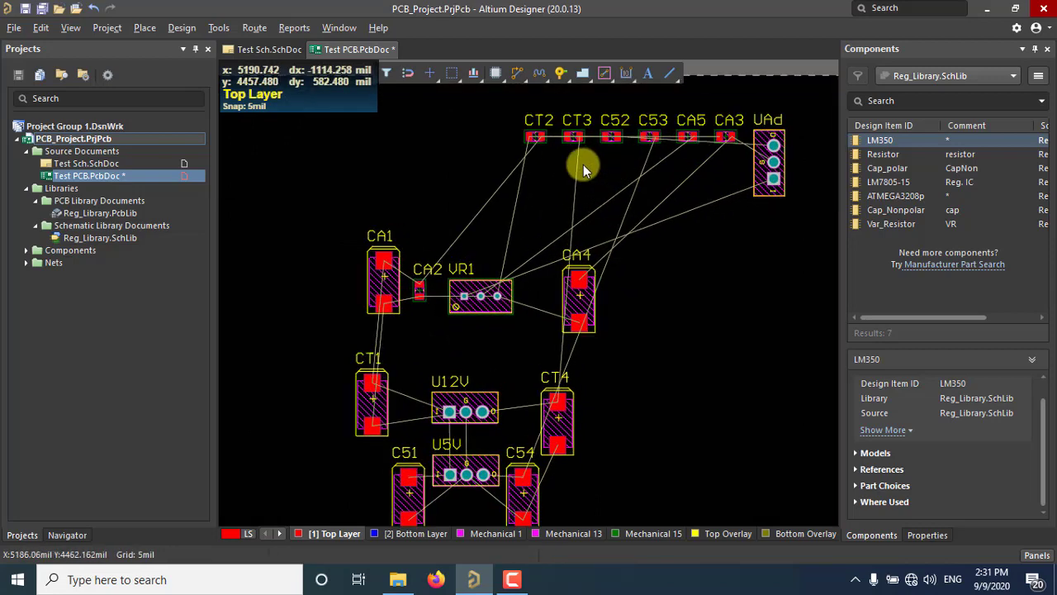
ctrl+scroll(583, 165, up, 1)
right_drag(591, 167, 575, 201)
ctrl+scroll(476, 172, up, 1)
right_drag(644, 184, 622, 146)
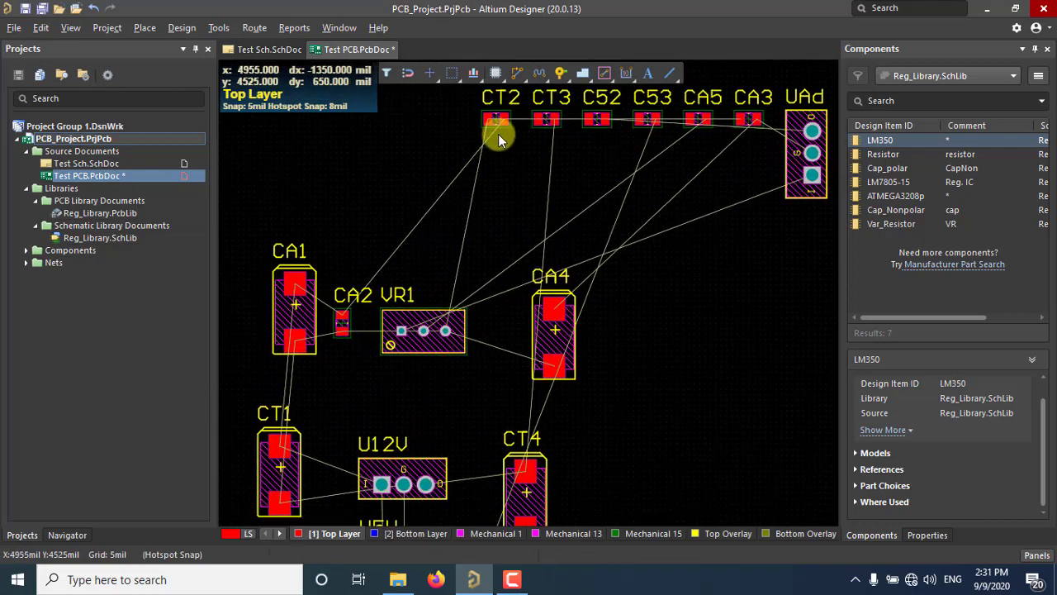
ctrl+scroll(490, 125, up, 1)
ctrl+scroll(491, 122, up, 1)
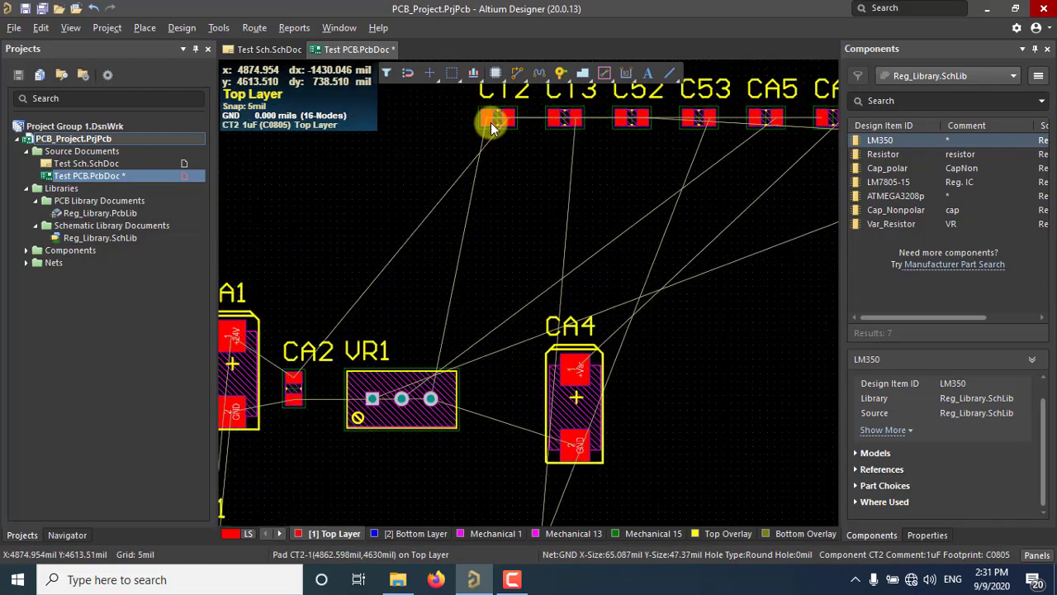
ctrl+scroll(482, 136, down, 3)
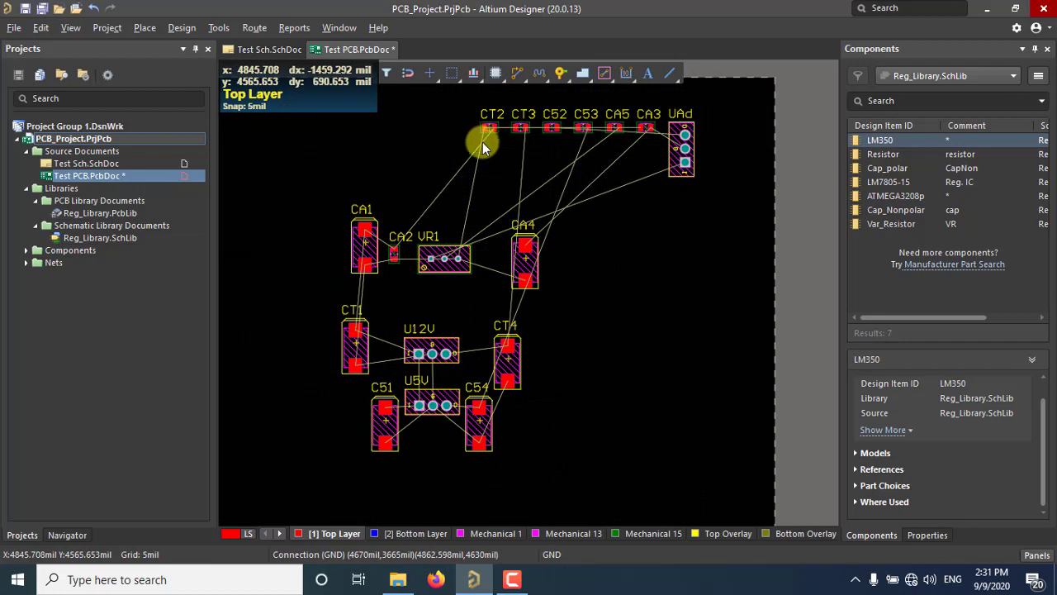
- Select the UAd regulator in Test Sch.SchDoc and check Test PCB.PcbDoc for a matching selection of its footprint
ctrl+scroll(482, 142, down, 1)
right_drag(460, 186, 530, 201)
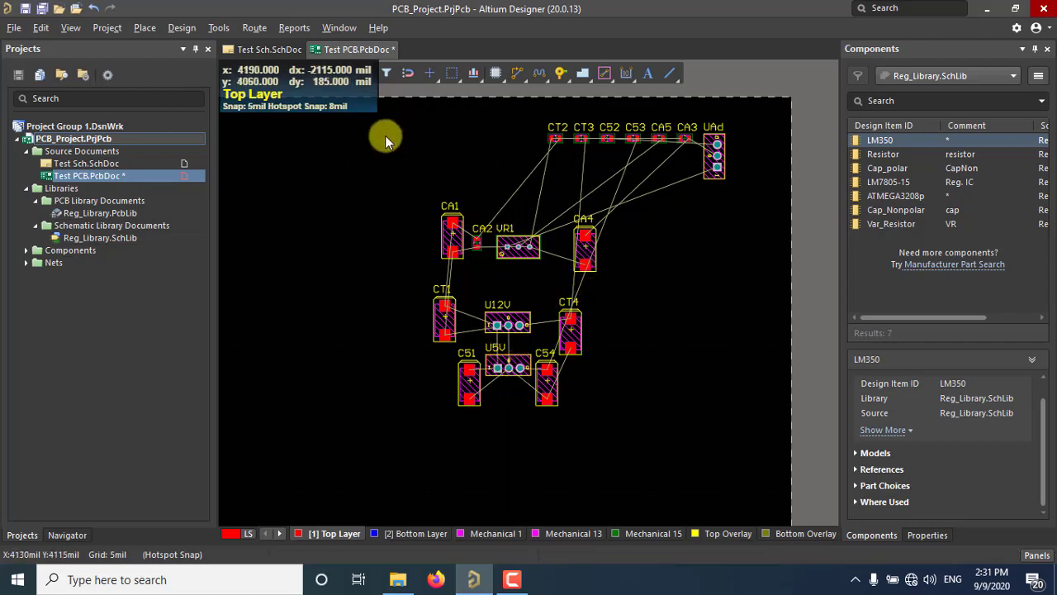
click(277, 53)
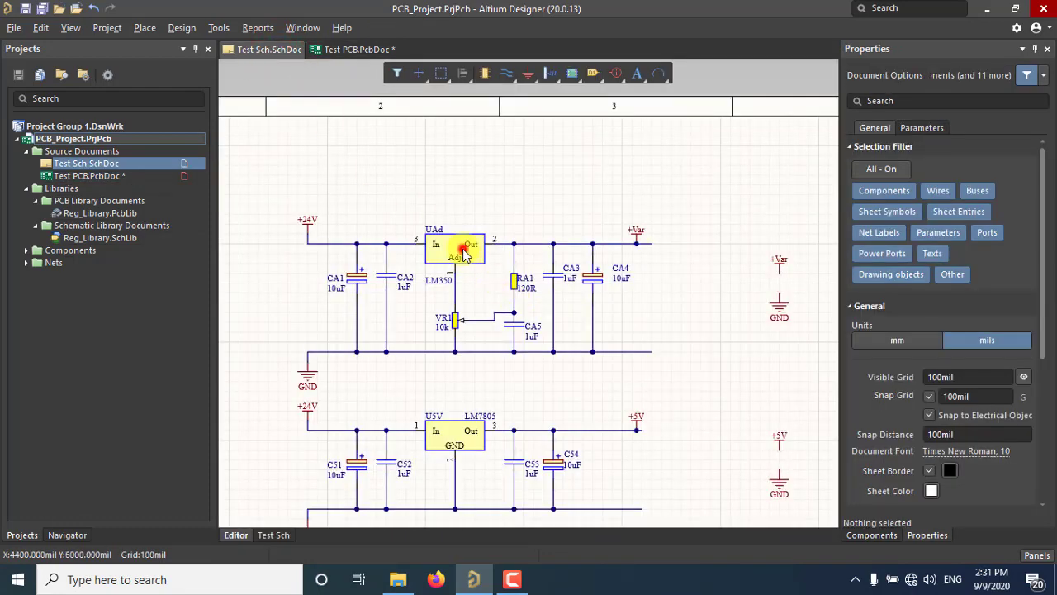
click(465, 254)
click(356, 48)
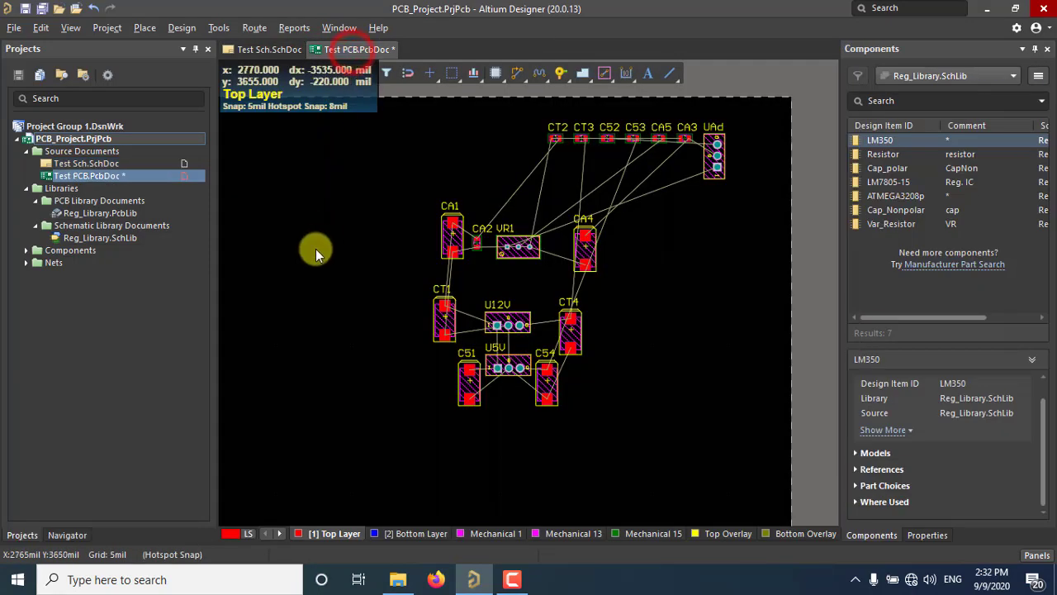
click(266, 50)
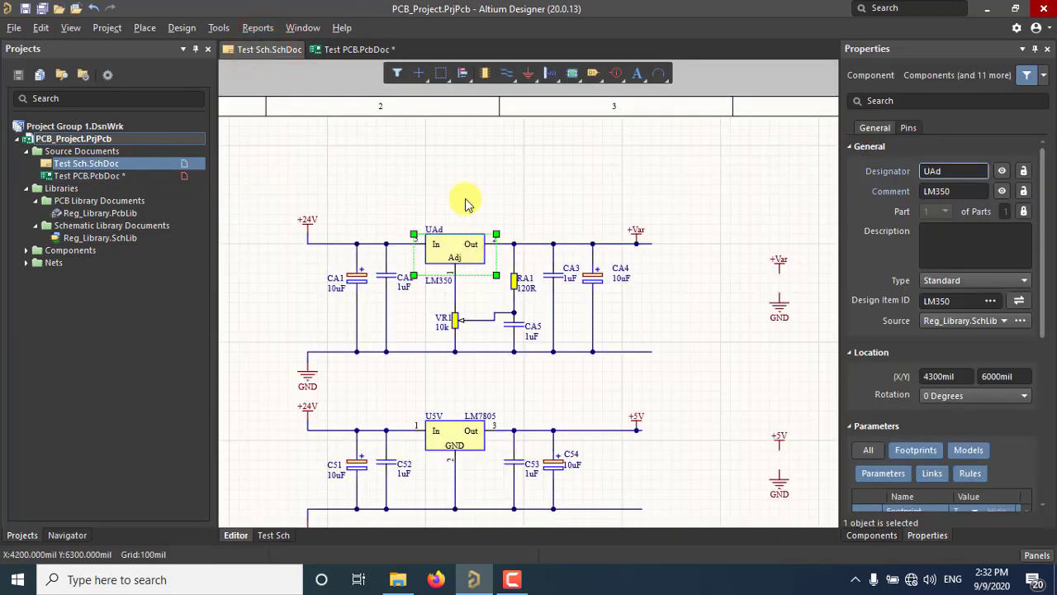
right_drag(496, 189, 501, 130)
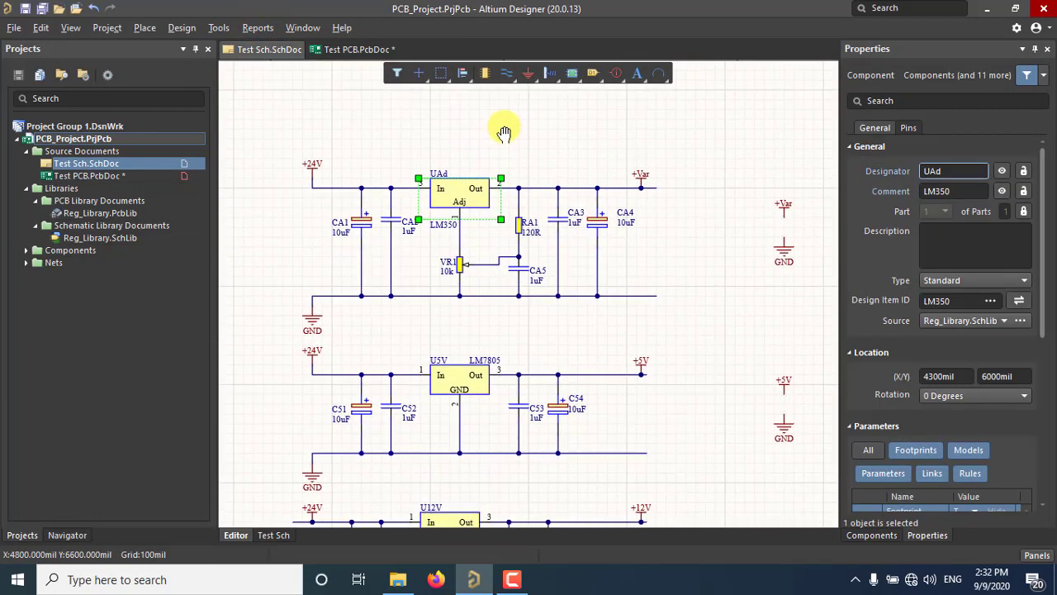
click(682, 242)
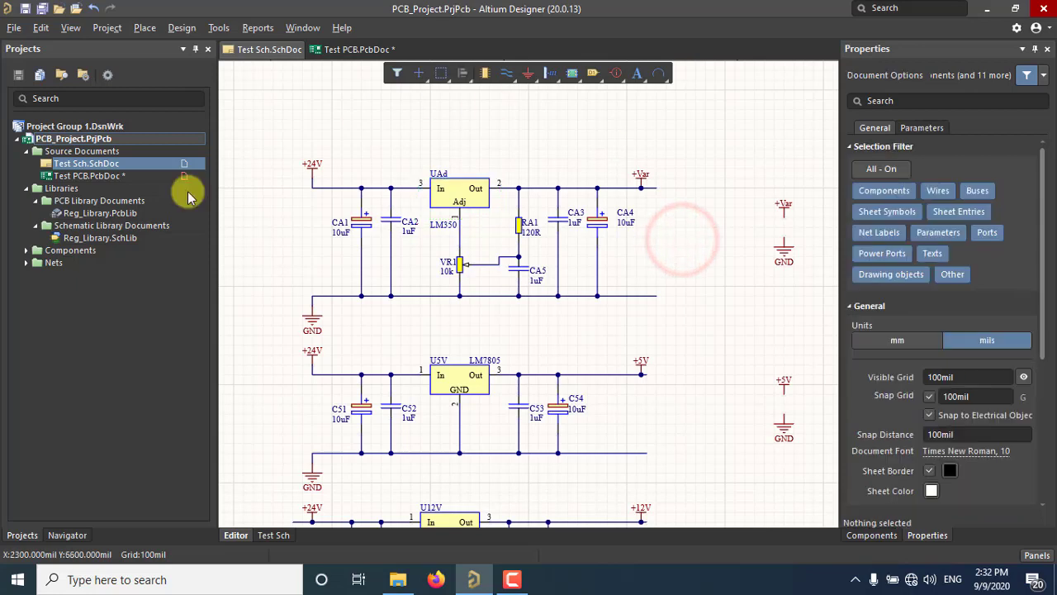
click(460, 188)
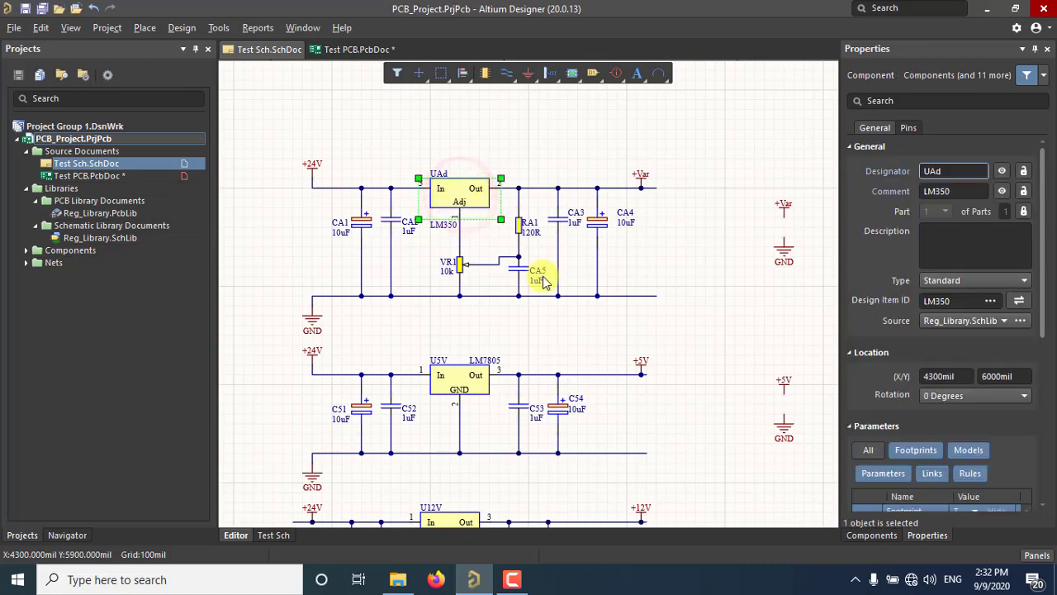
click(347, 50)
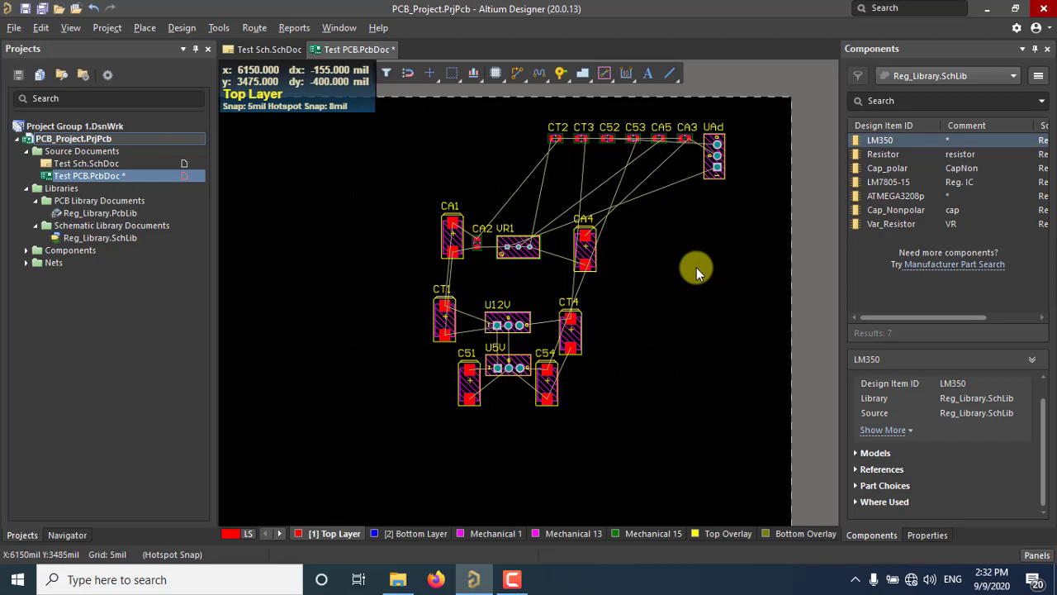
right_drag(696, 268, 682, 280)
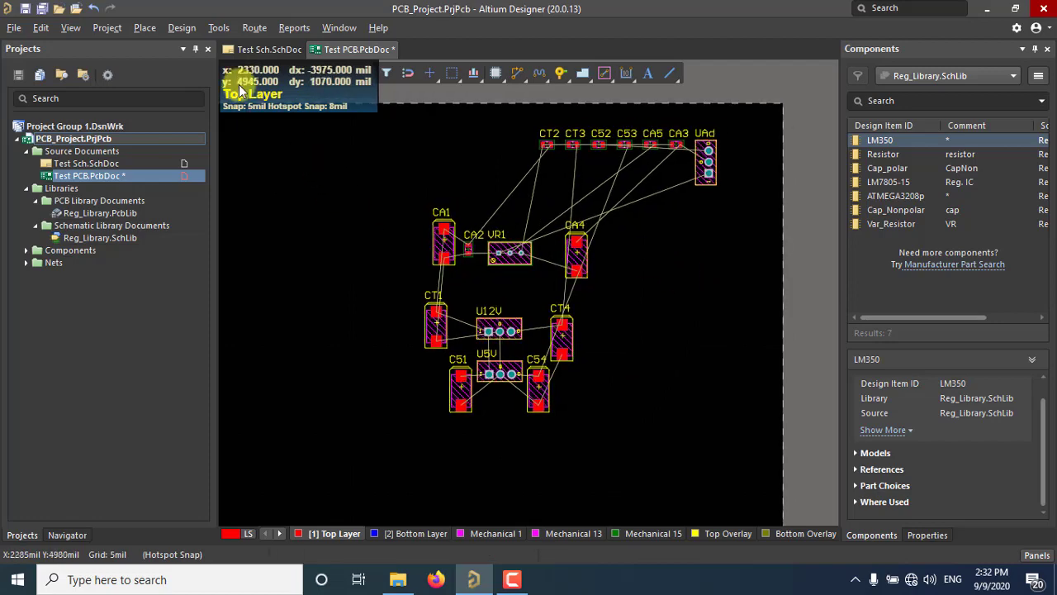
- Turn on Cross Select Mode from the Test Sch.SchDoc schematic
click(253, 49)
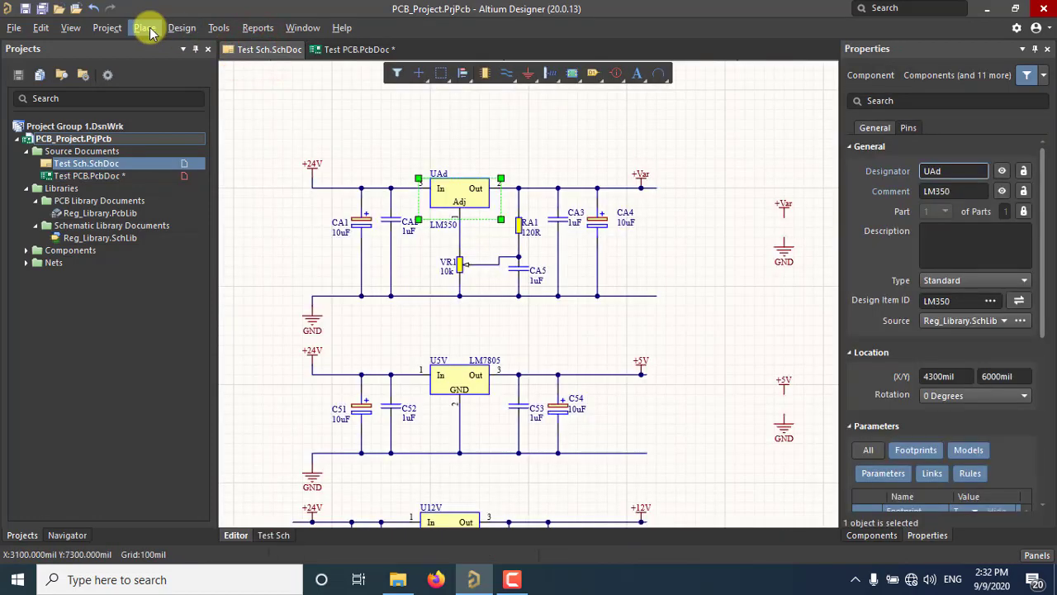
click(219, 28)
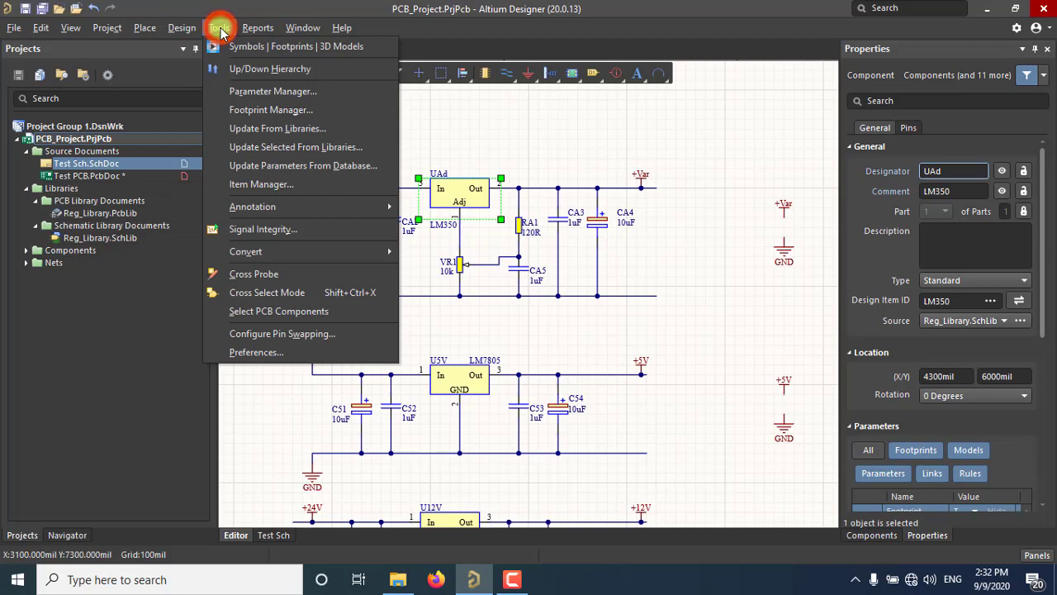
click(289, 293)
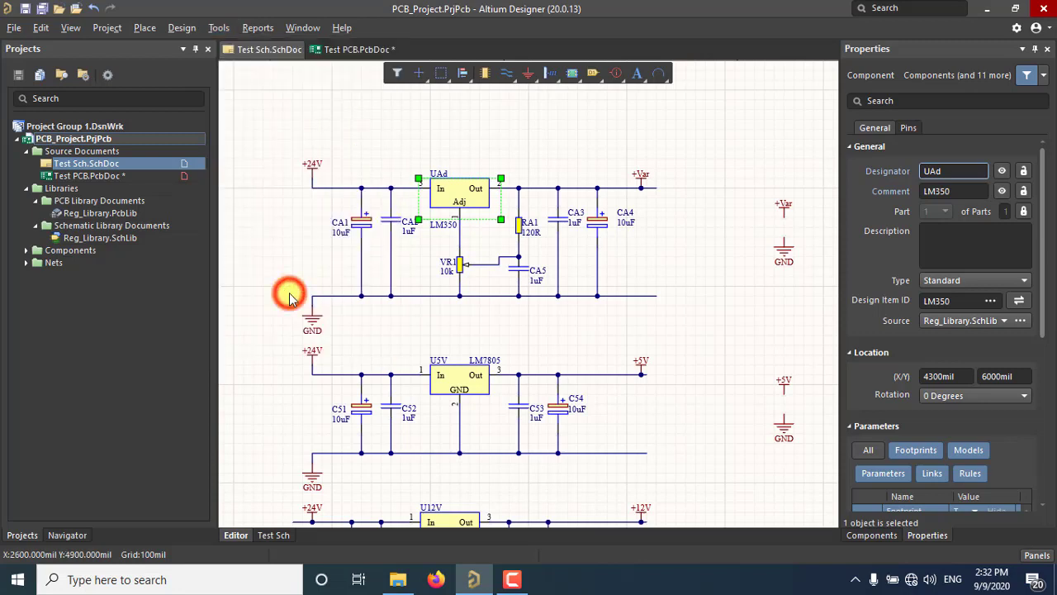
- Select UAd and VR1 one after the other in the schematic and check each one's cross-selected footprint on the PCB
click(345, 121)
click(451, 183)
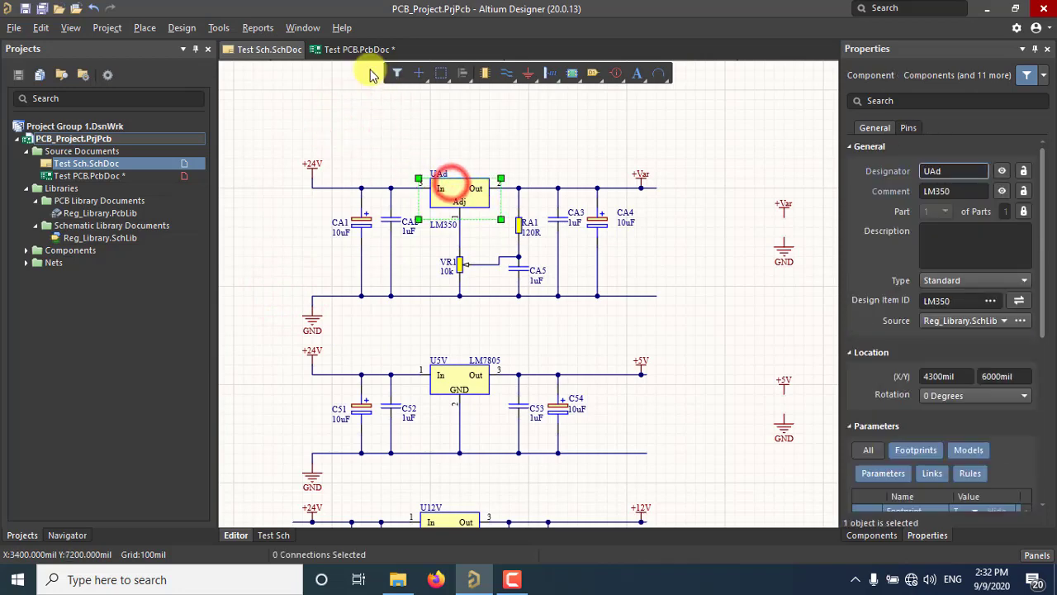
click(339, 51)
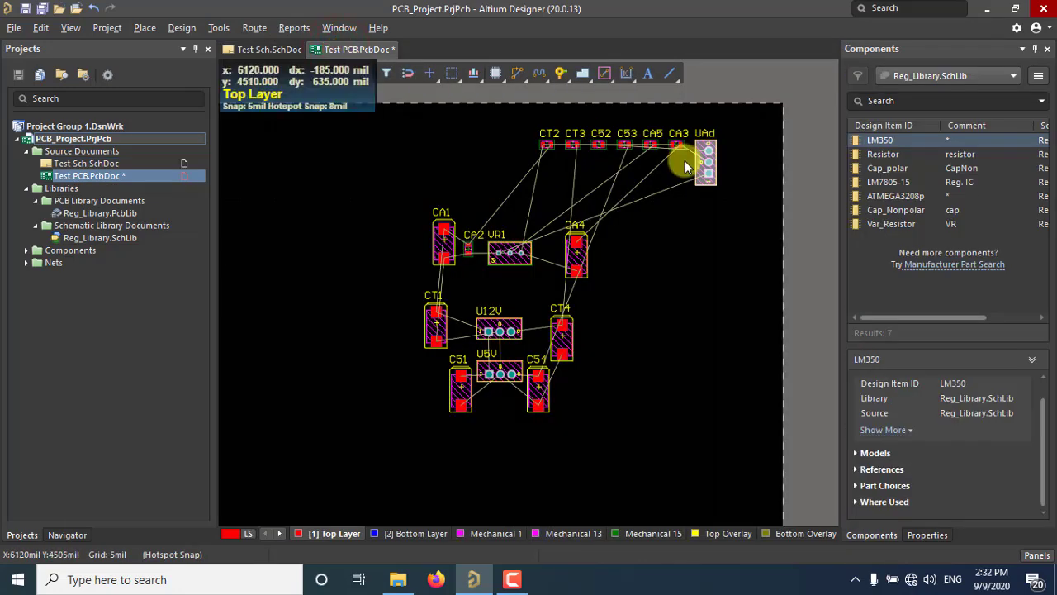
click(271, 49)
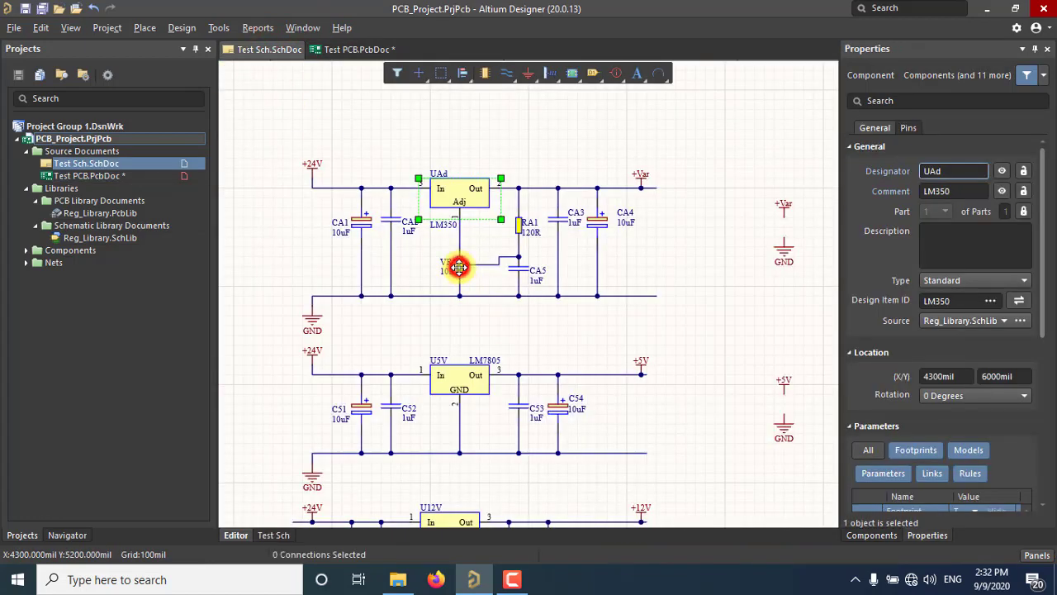
click(340, 49)
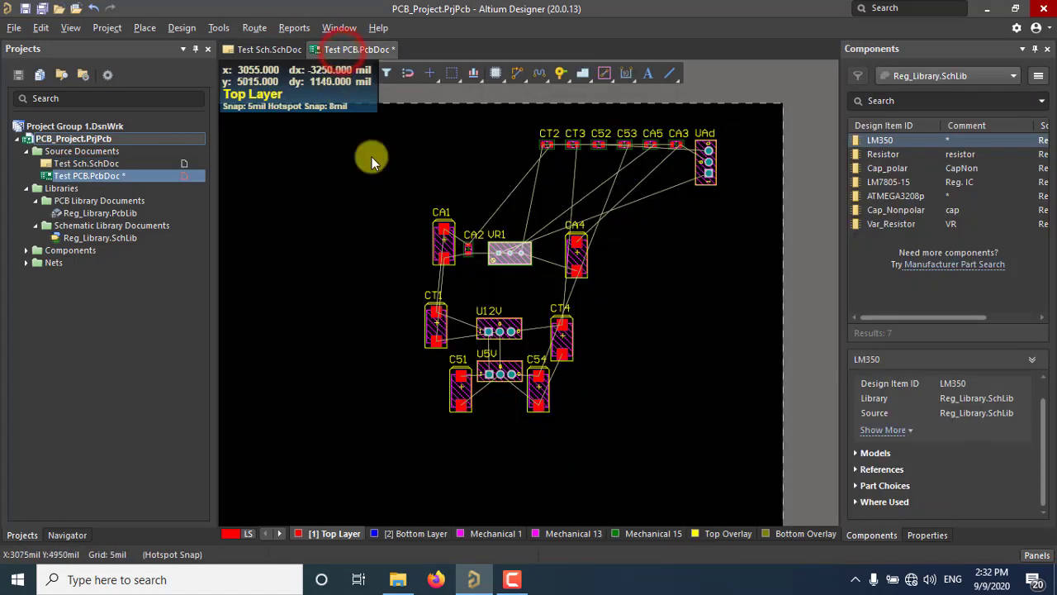
click(642, 281)
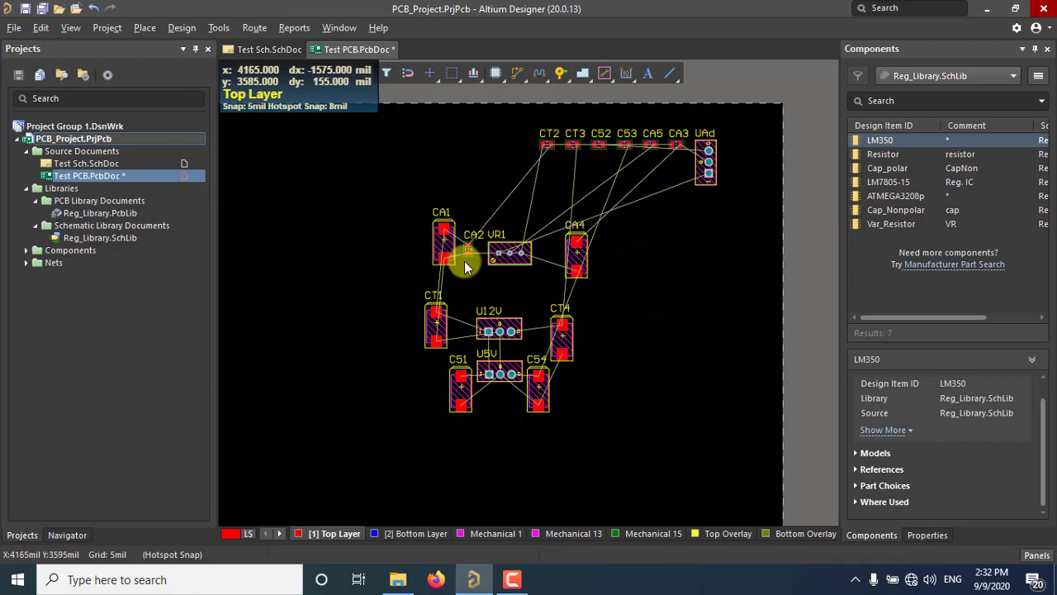
- Split the document area vertically so Test PCB.PcbDoc and Test Sch.SchDoc are shown side by side
click(182, 31)
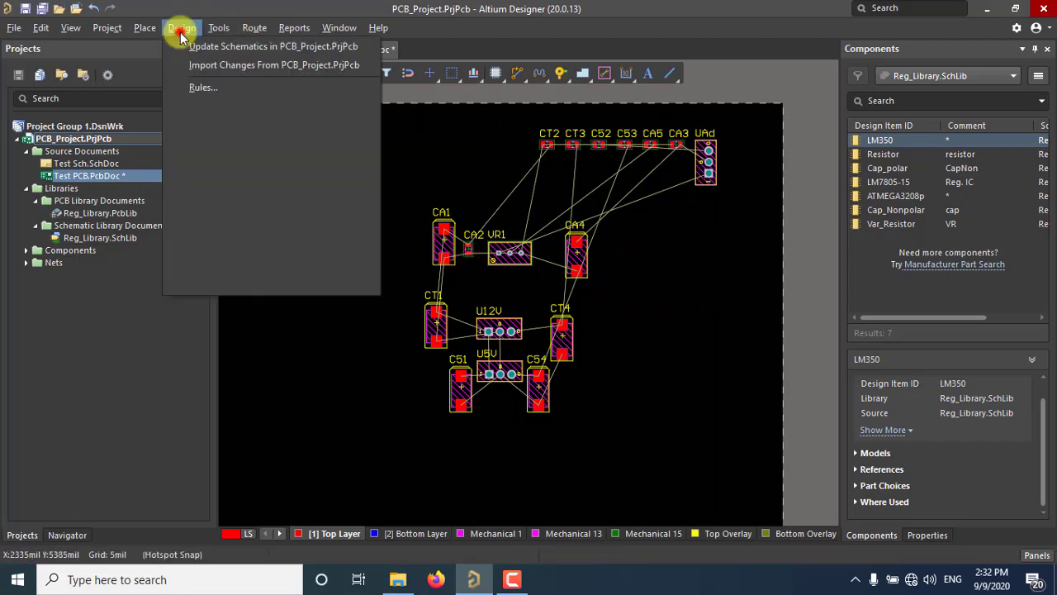
click(279, 5)
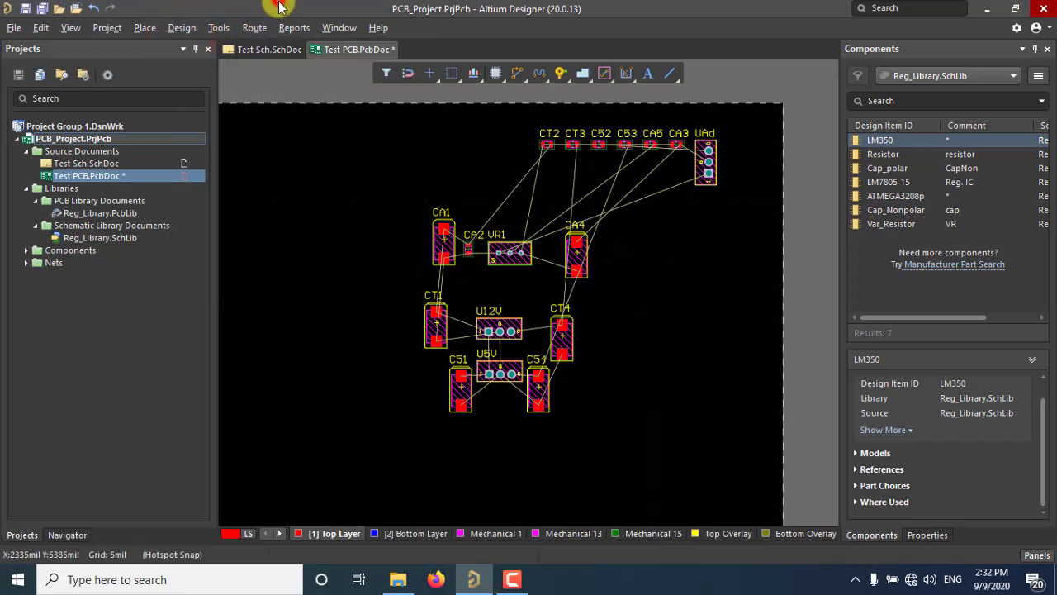
click(244, 50)
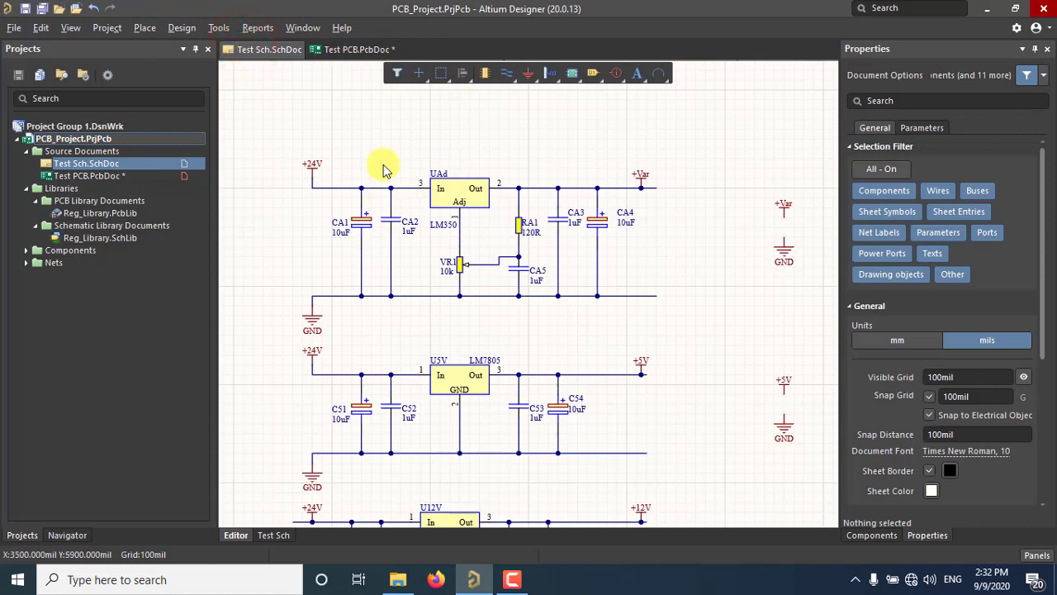
right_click(342, 49)
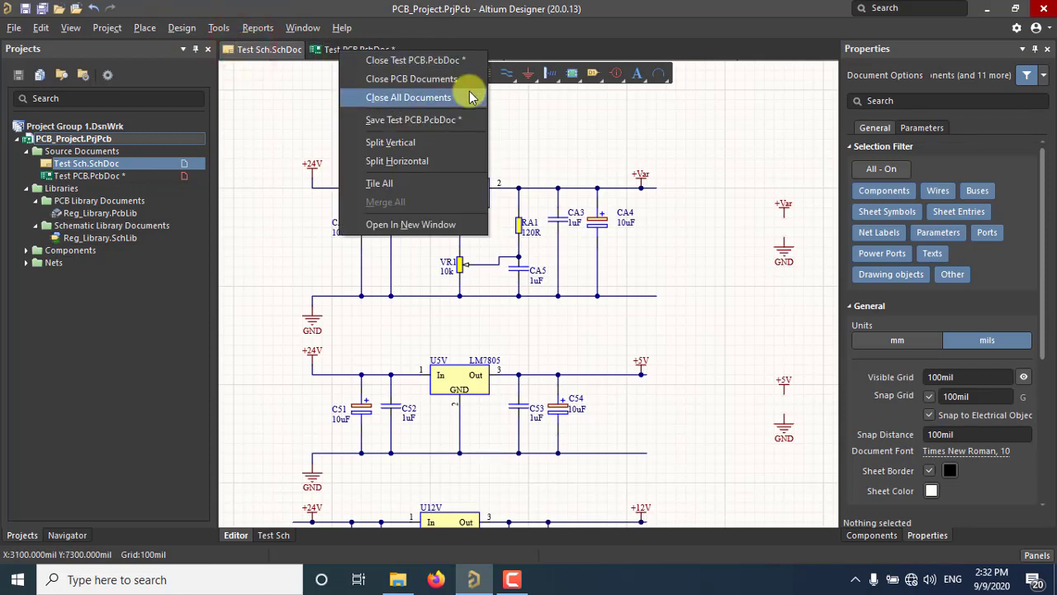
click(413, 149)
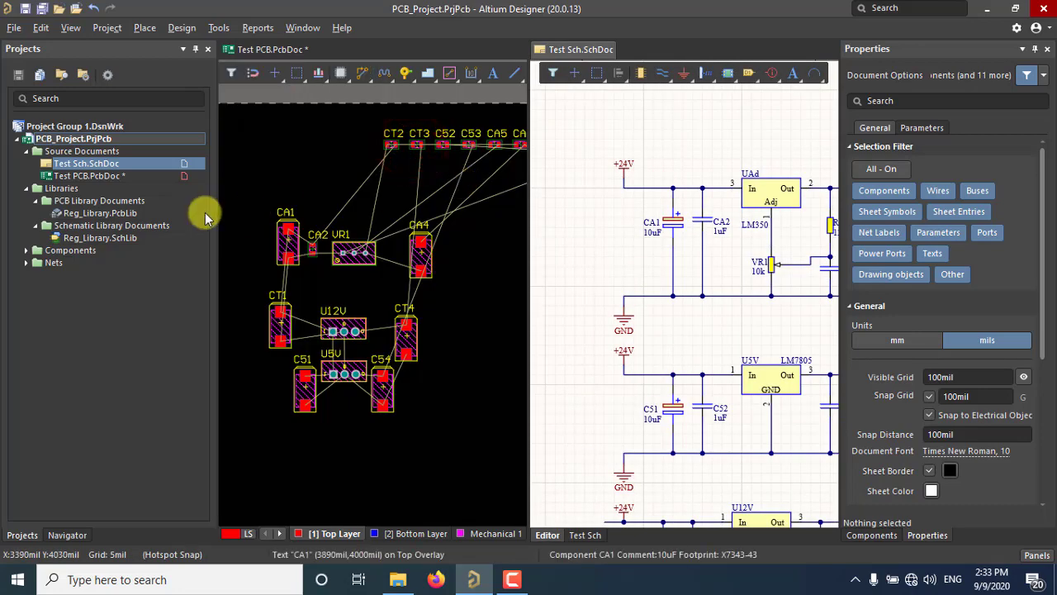
- Narrow the Projects panel and fit the three regulator circuits into the schematic's half of the split view
drag(216, 212, 179, 211)
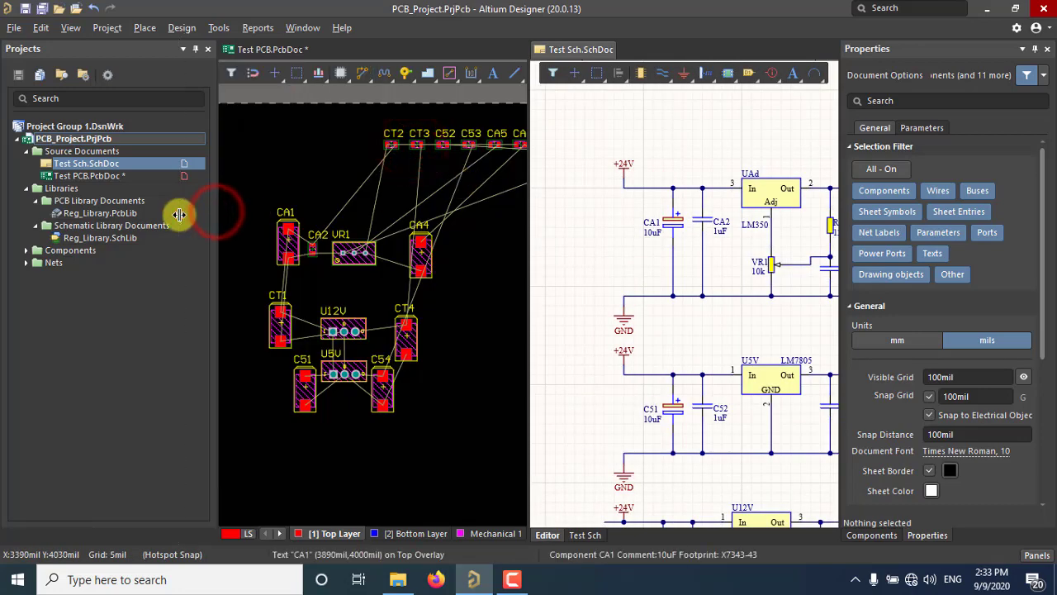
right_drag(605, 223, 537, 214)
ctrl+scroll(576, 211, down, 2)
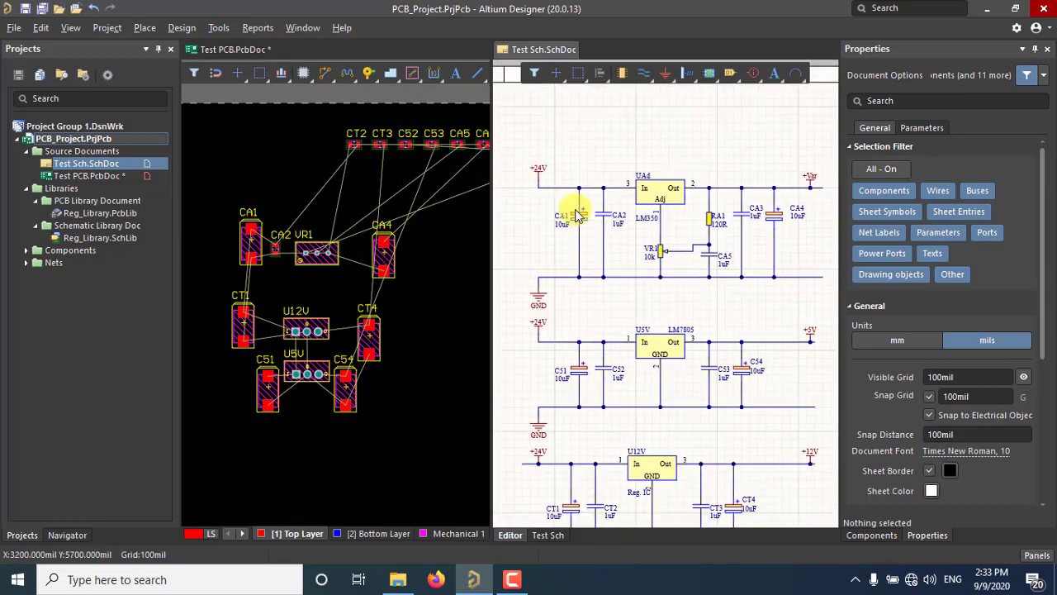
right_drag(576, 216, 564, 179)
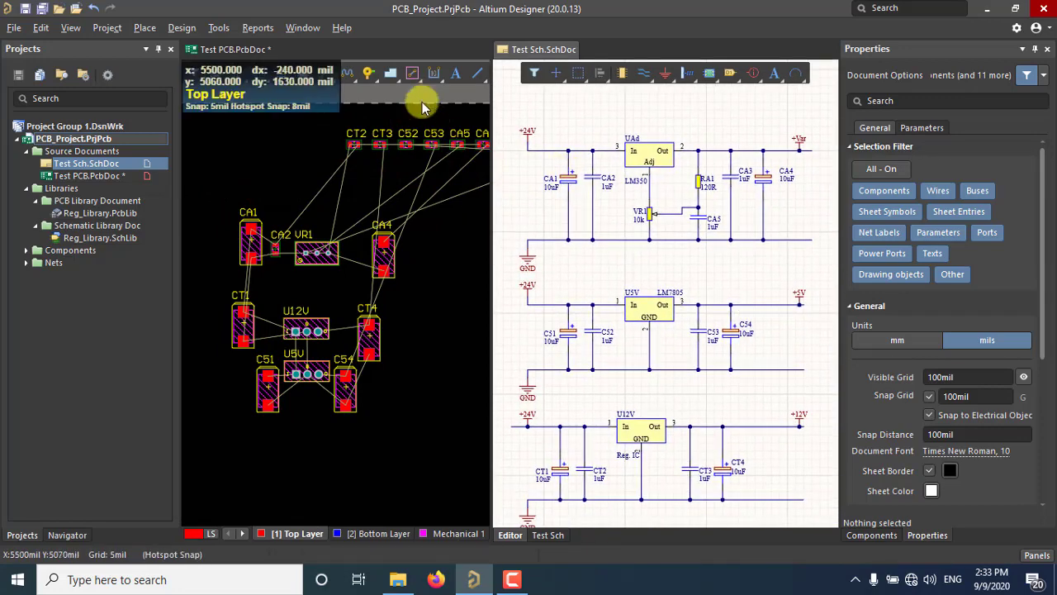
- Cross-select UAd from the schematic and move its footprint on the PCB to just right of CA4
click(663, 155)
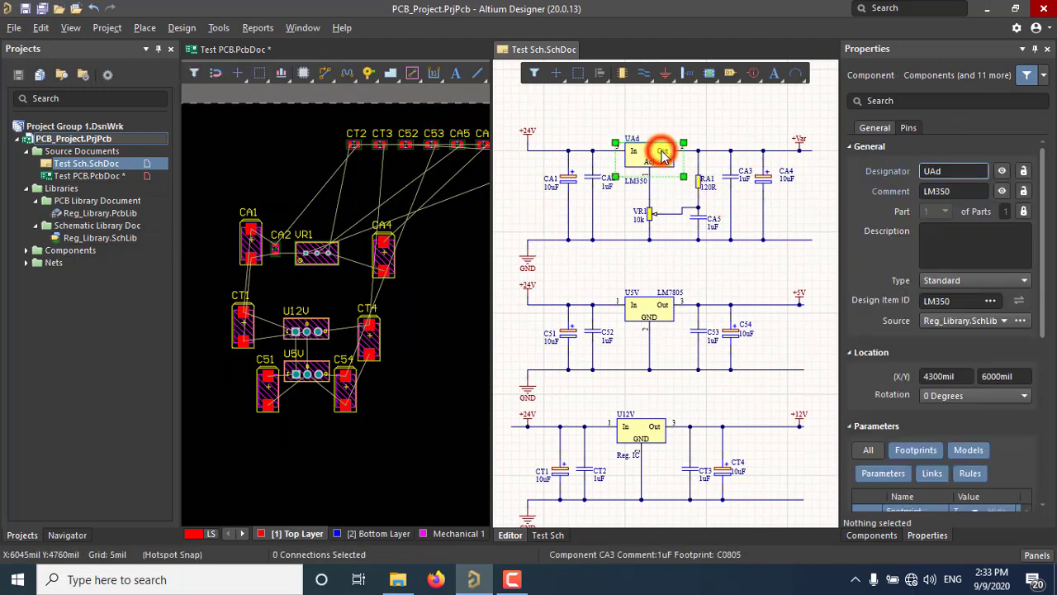
click(378, 258)
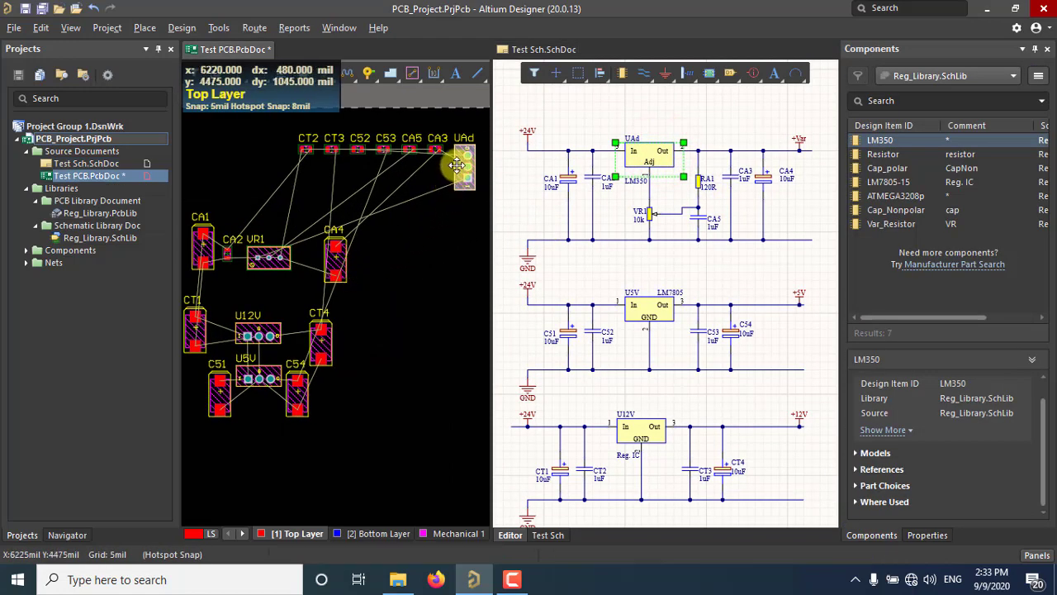
drag(459, 169, 372, 258)
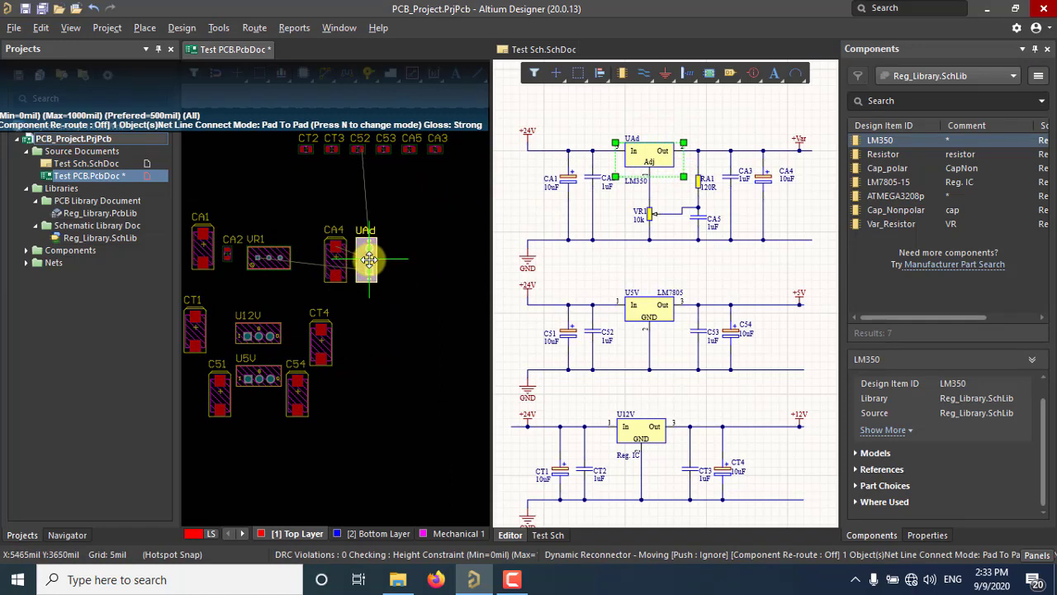
right_drag(350, 295, 397, 279)
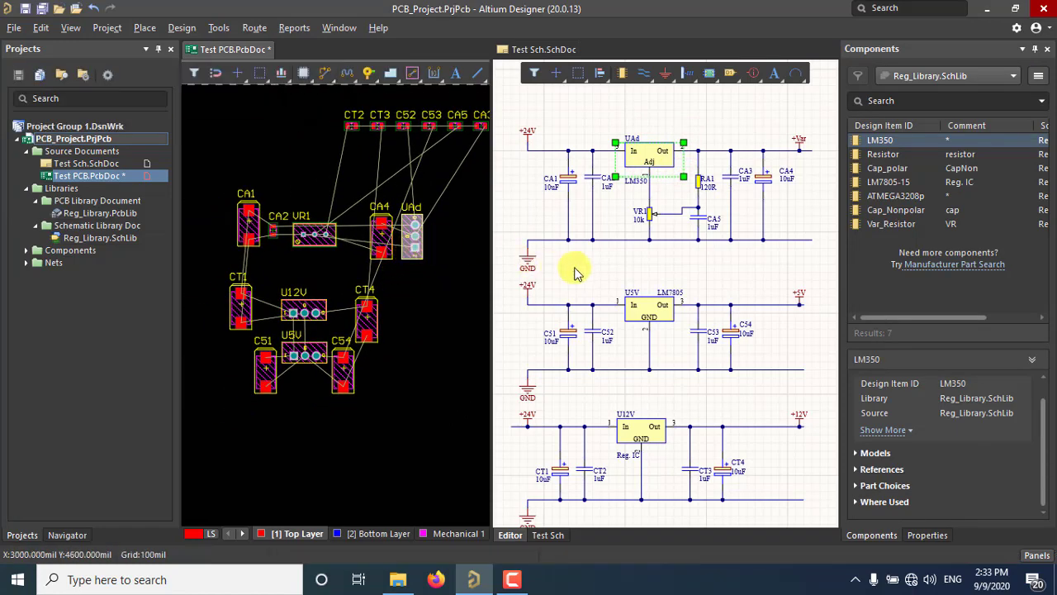
- Cross-select CA3 from the schematic, move its footprint just below the gap between VR1 and CA4, and clear the selection
click(730, 182)
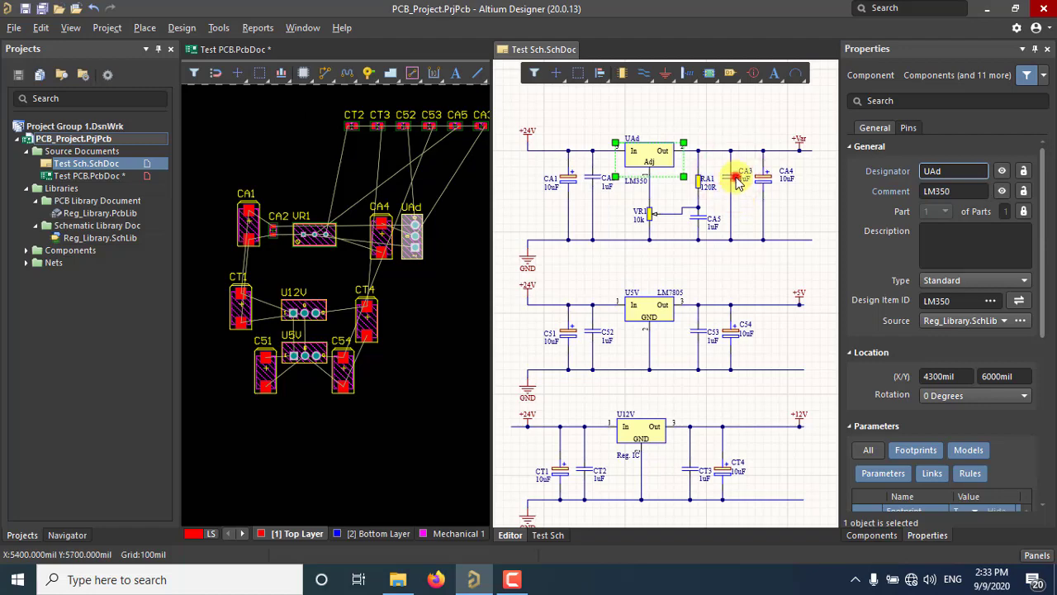
drag(482, 125, 341, 265)
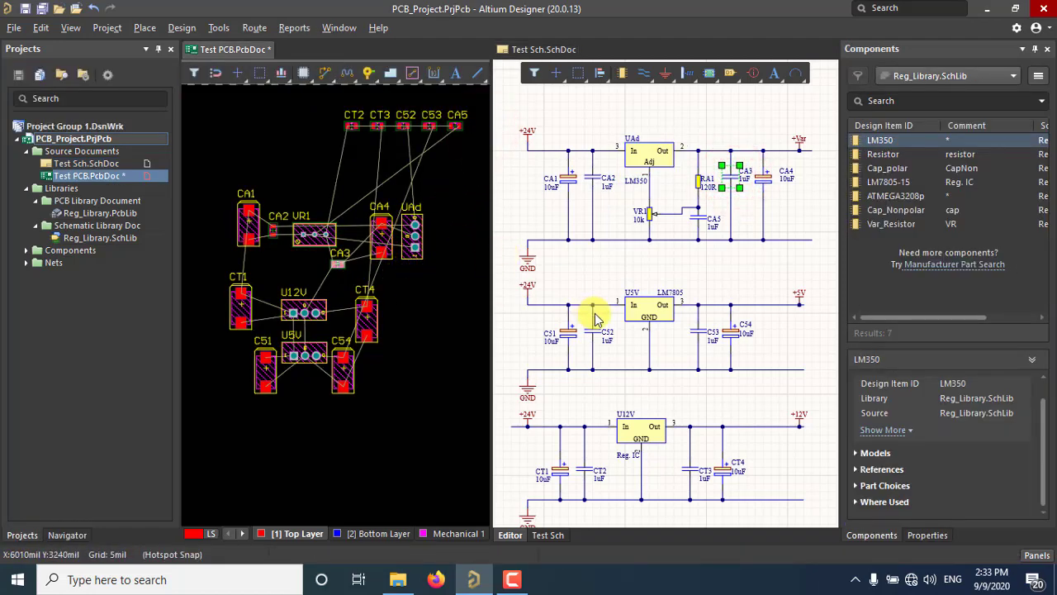
click(671, 275)
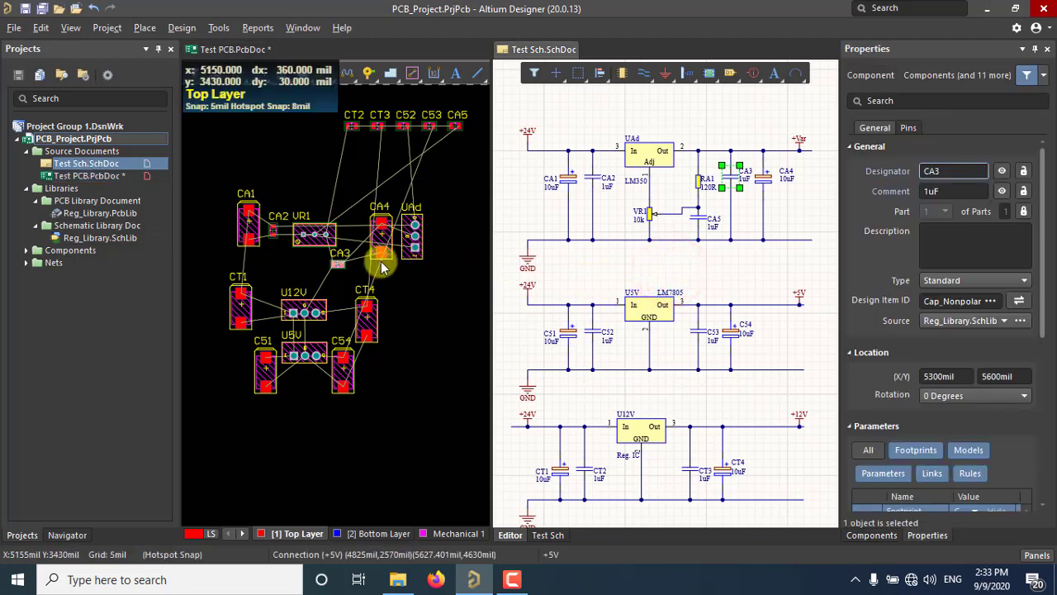
click(440, 279)
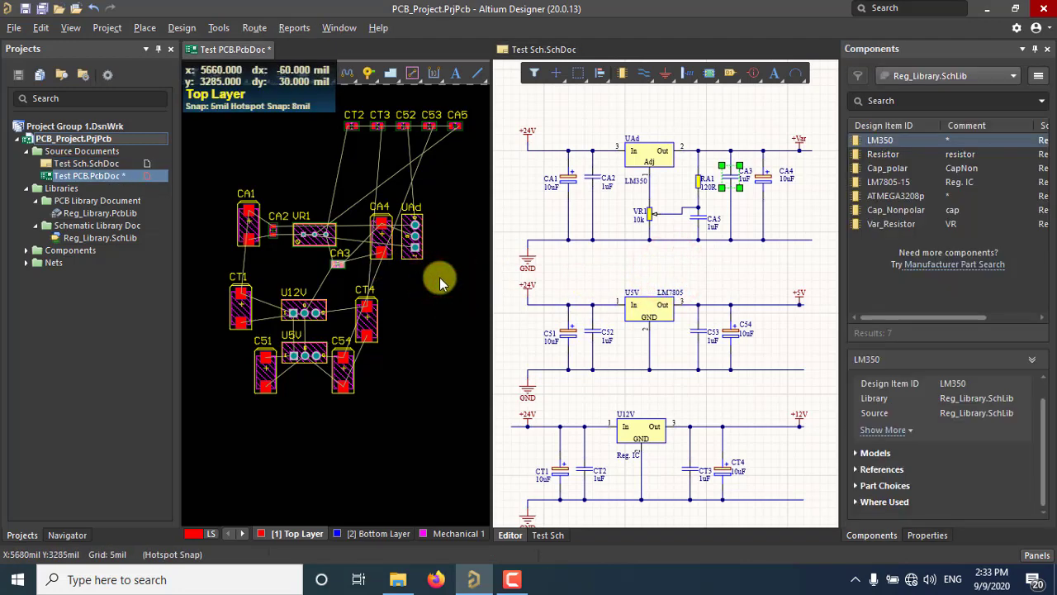
click(416, 278)
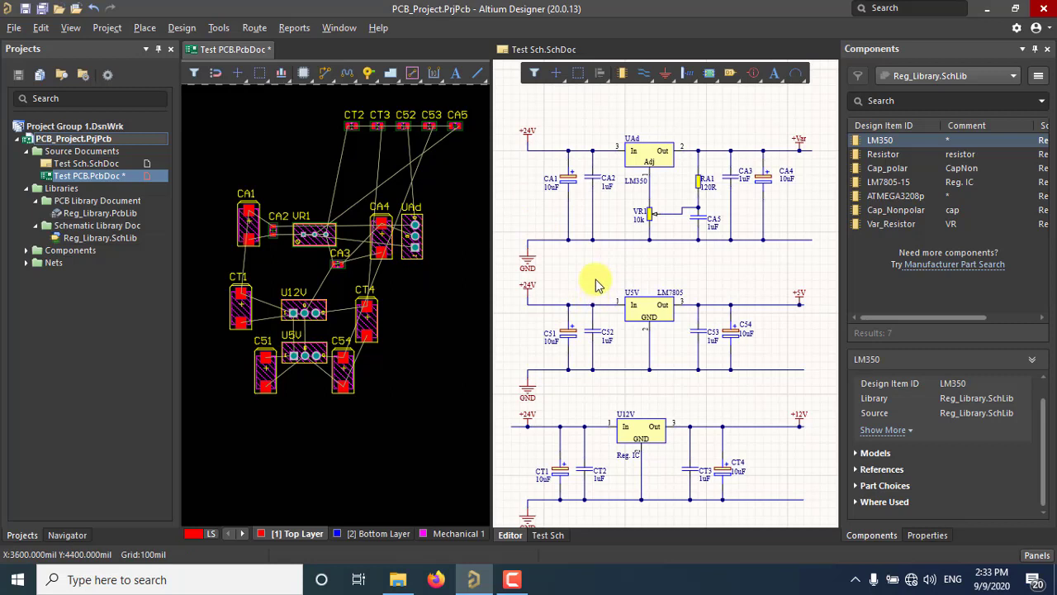
ctrl+scroll(393, 230, up, 1)
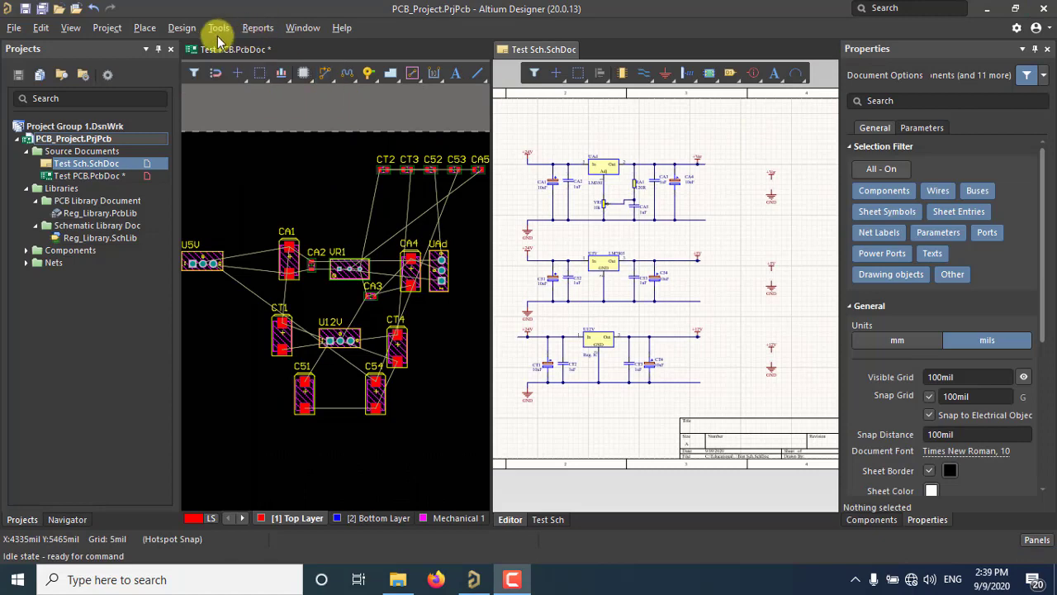
- Turn on Cross Select Mode from the Test Sch.SchDoc schematic
click(218, 28)
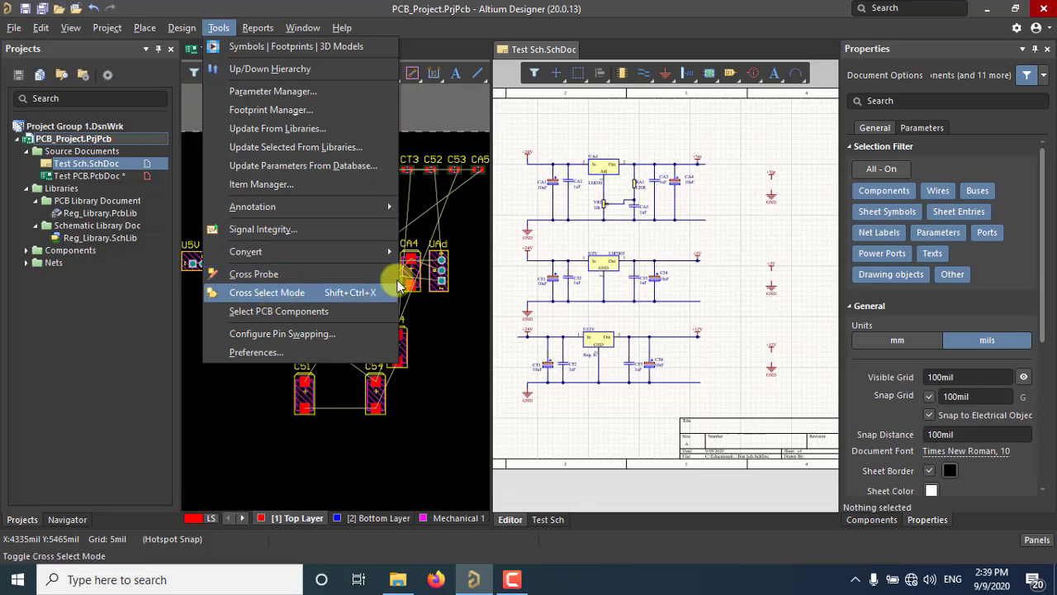
click(666, 12)
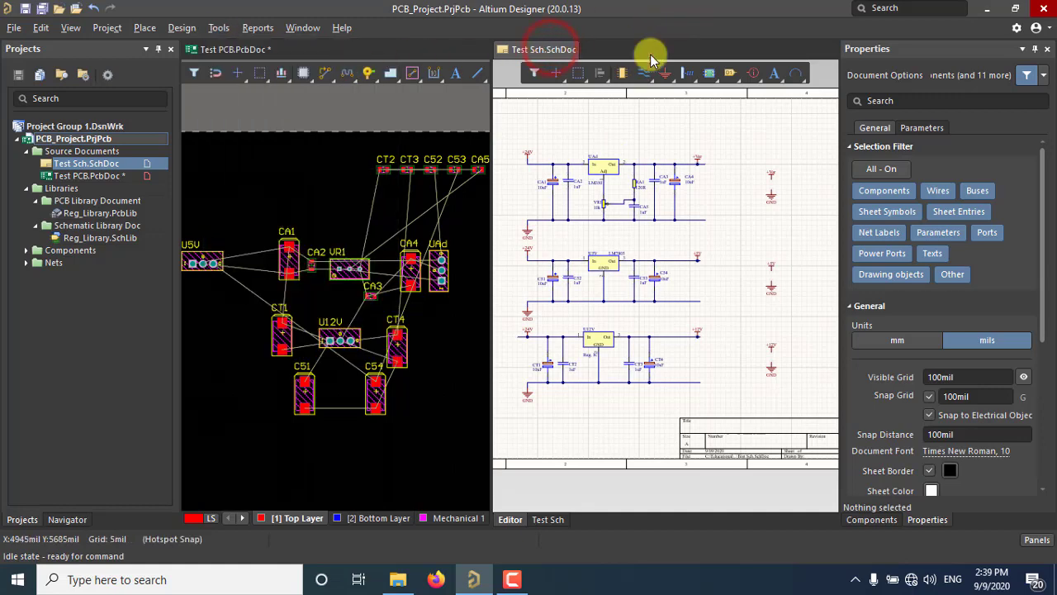
click(213, 29)
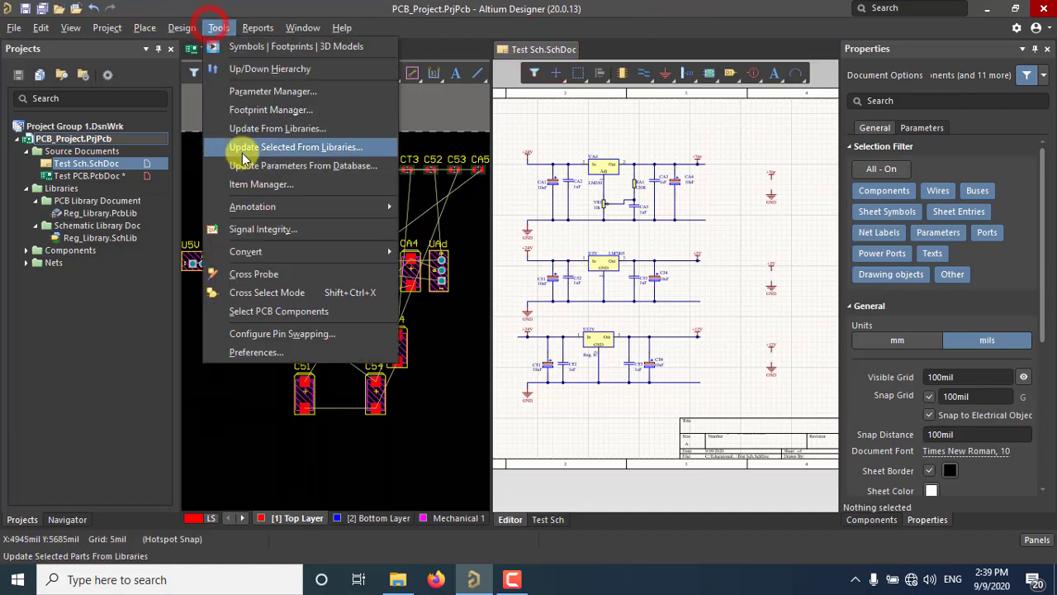
click(268, 295)
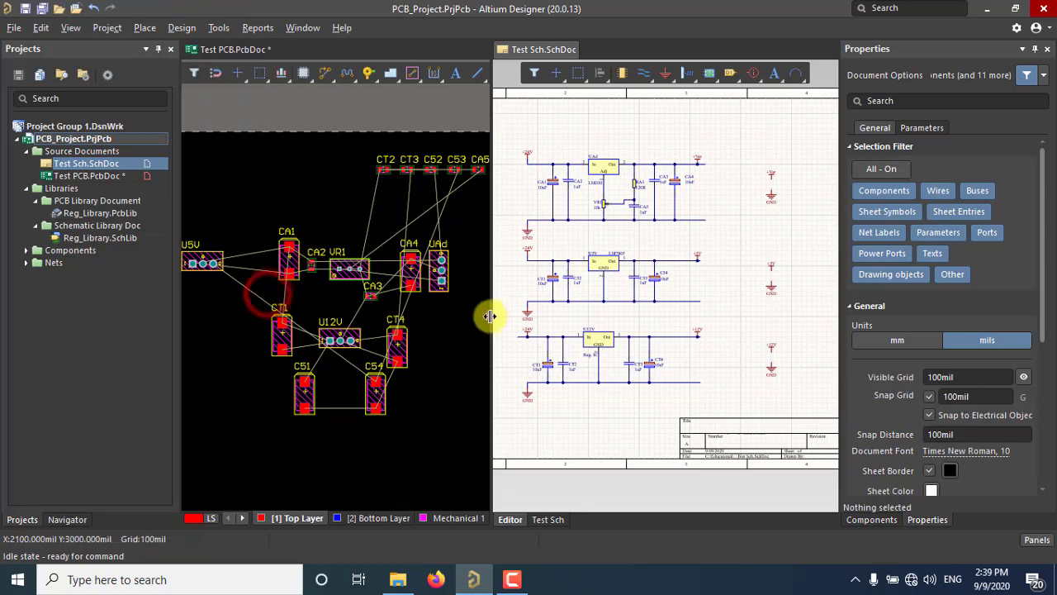
click(610, 266)
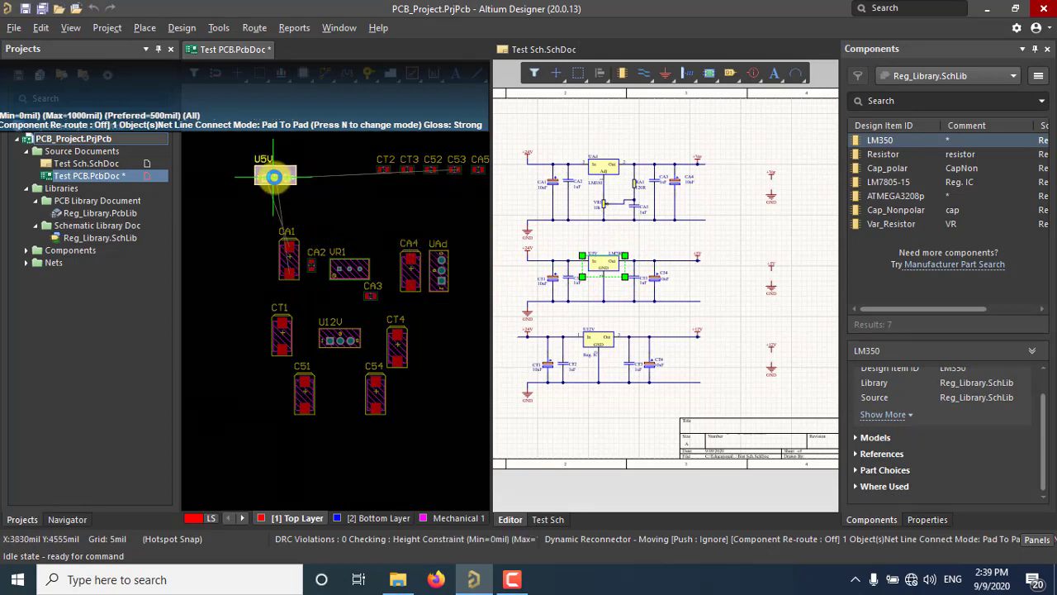
right_click(274, 176)
right_drag(265, 184, 288, 176)
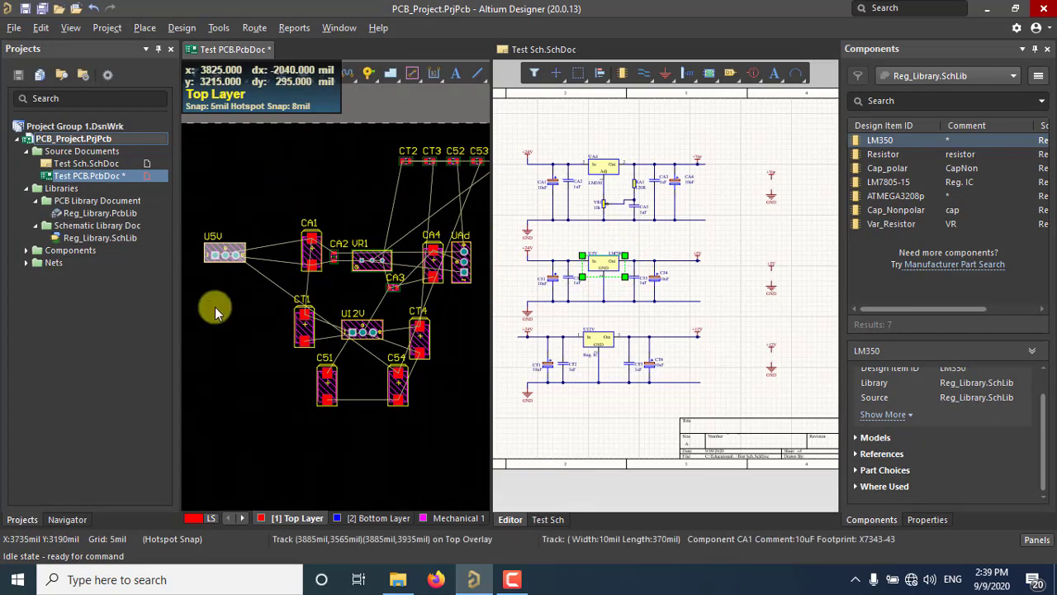
click(257, 320)
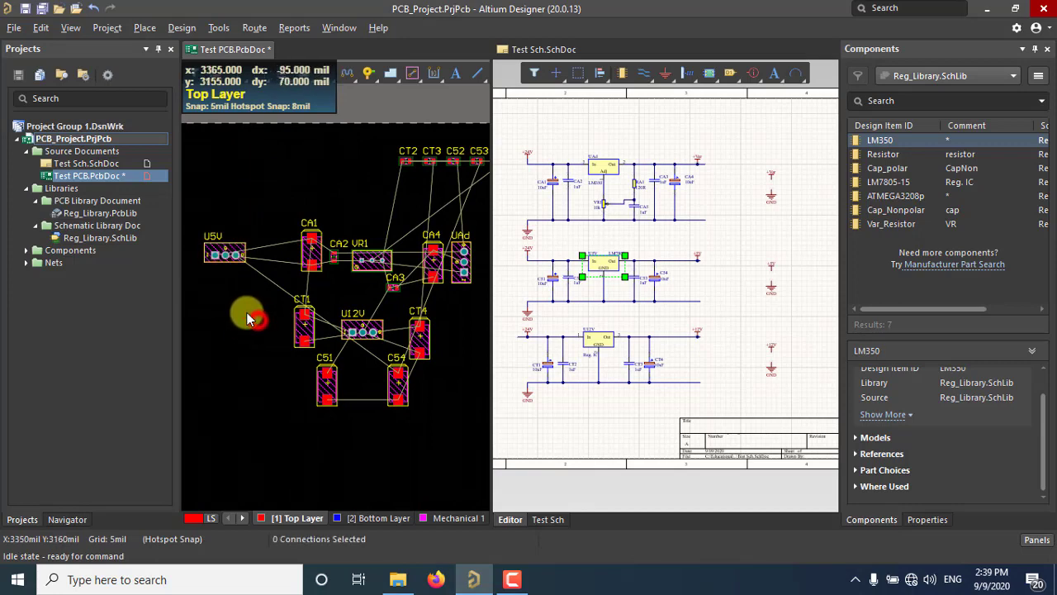
- Cross-select UAd from the schematic and reposition its footprint on the PCB just above VR1
click(220, 32)
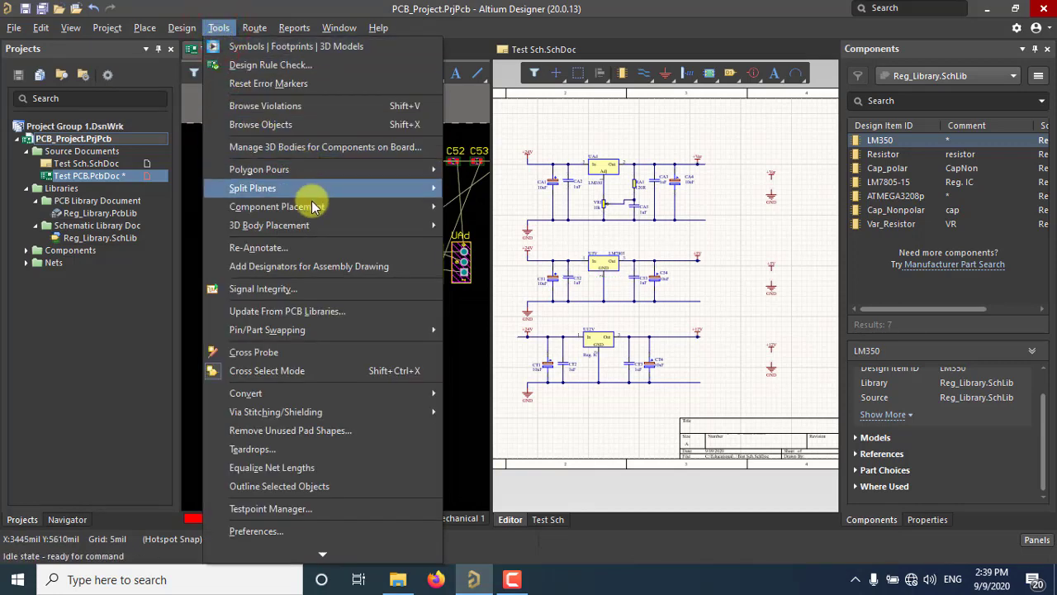
mouse_move(311, 213)
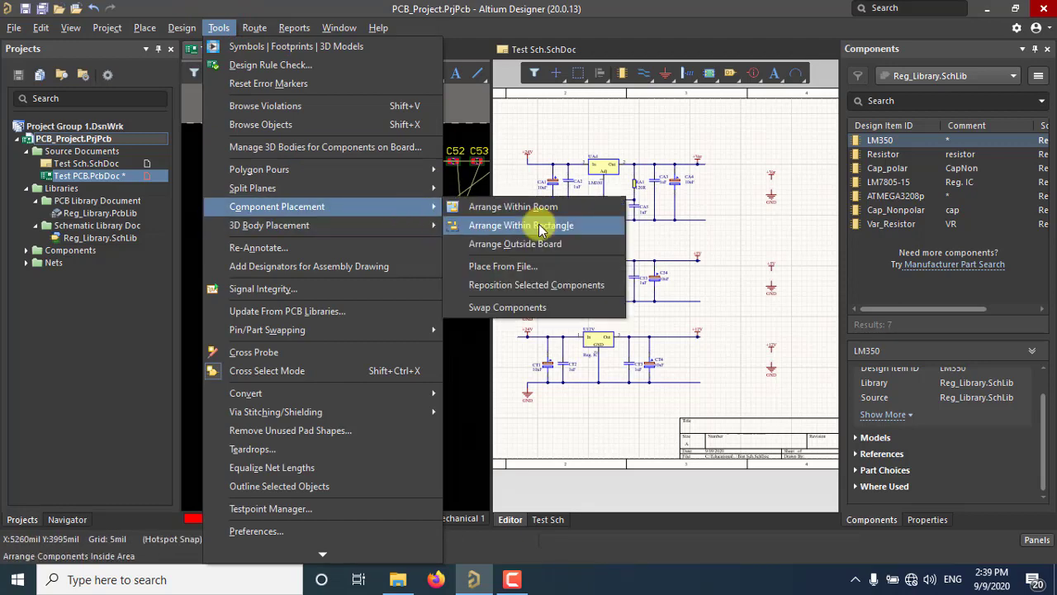
click(528, 289)
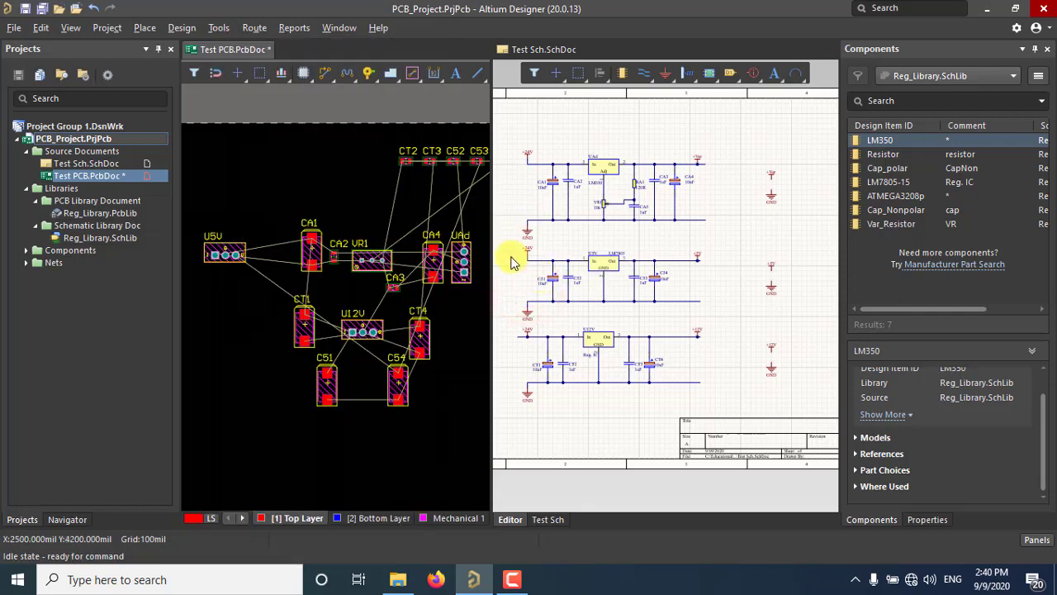
click(602, 171)
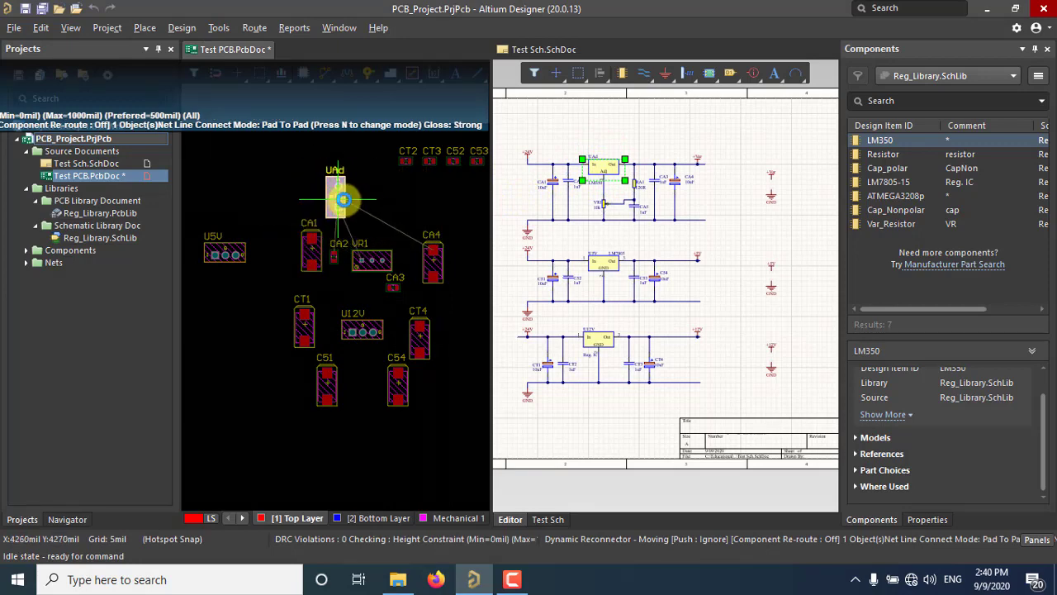
click(344, 194)
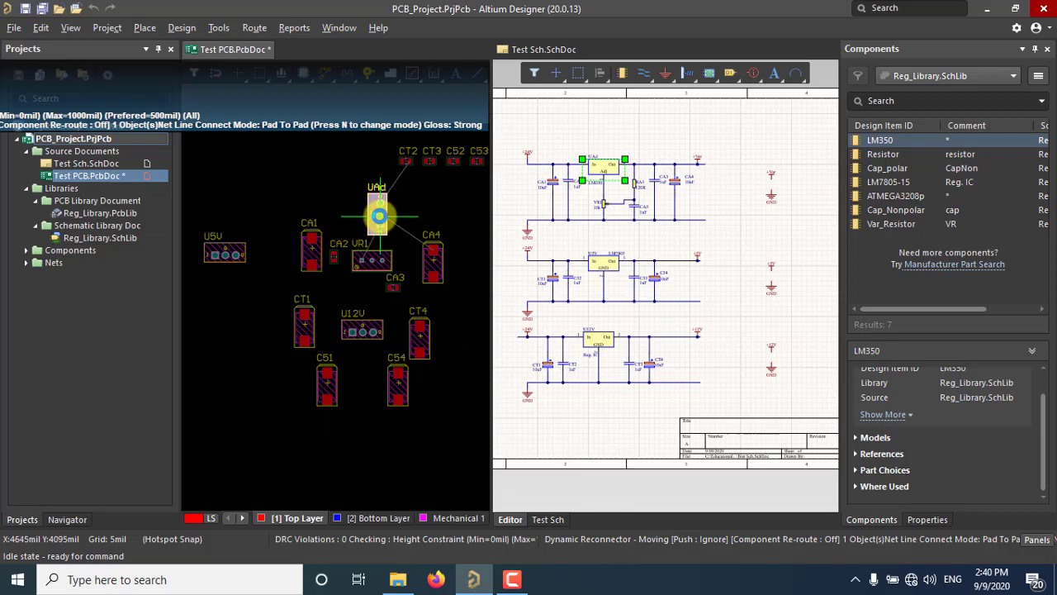
click(378, 217)
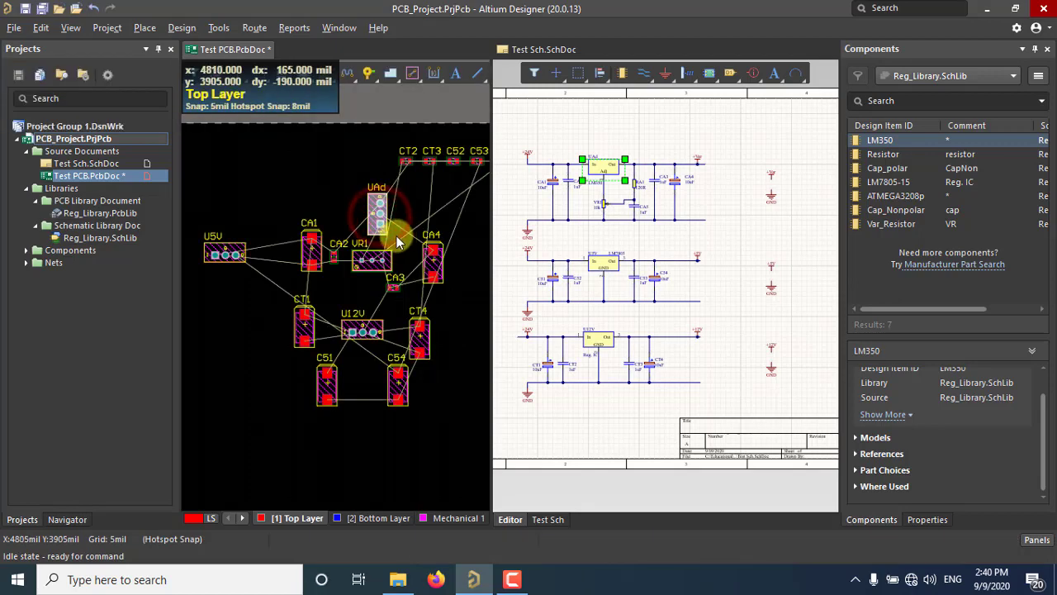
- Cross-select CA3 and CA4 together from the schematic, reposition CA3 just right of UAd and CA4 right of CA3, and clear the selection
click(715, 182)
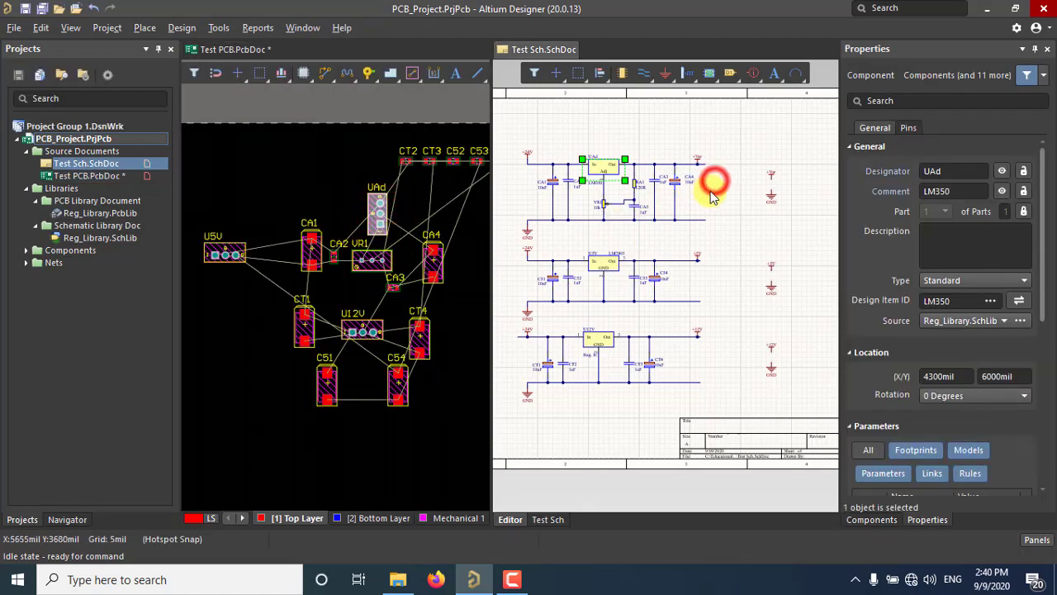
drag(715, 193, 641, 173)
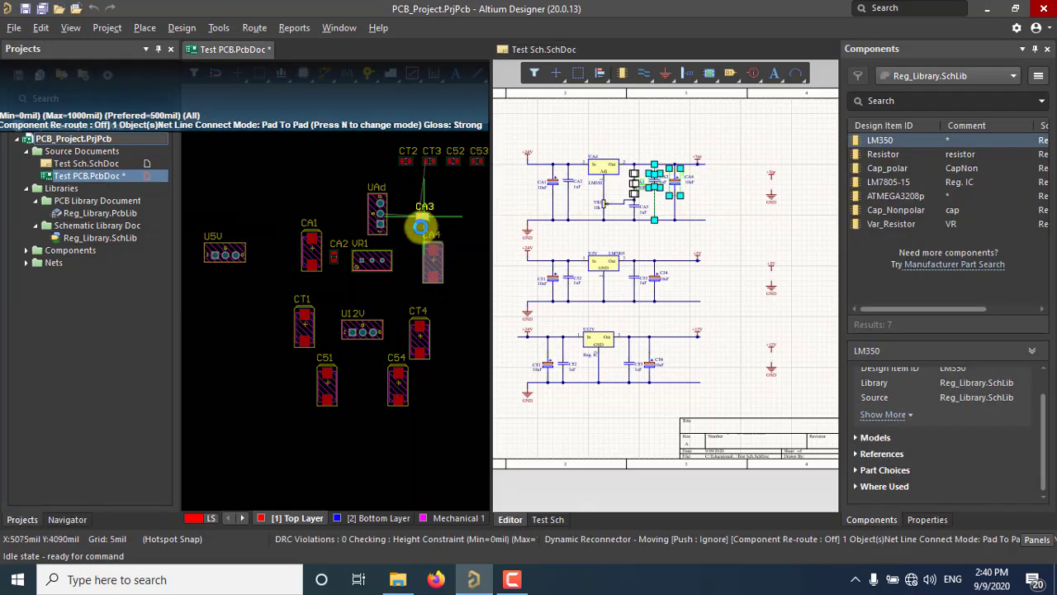
ctrl+scroll(422, 226, up, 3)
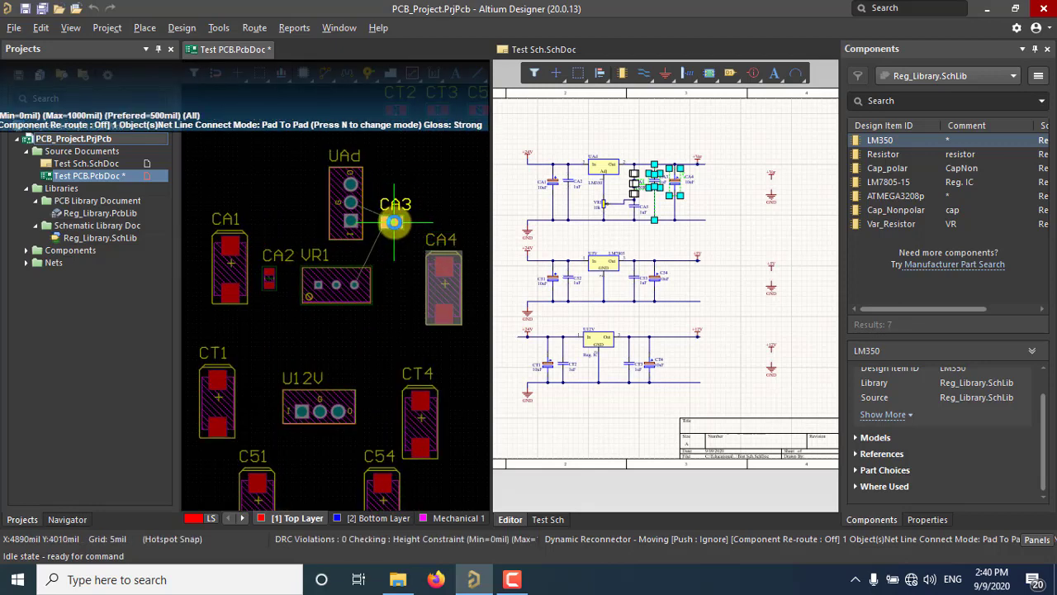
click(394, 222)
click(439, 293)
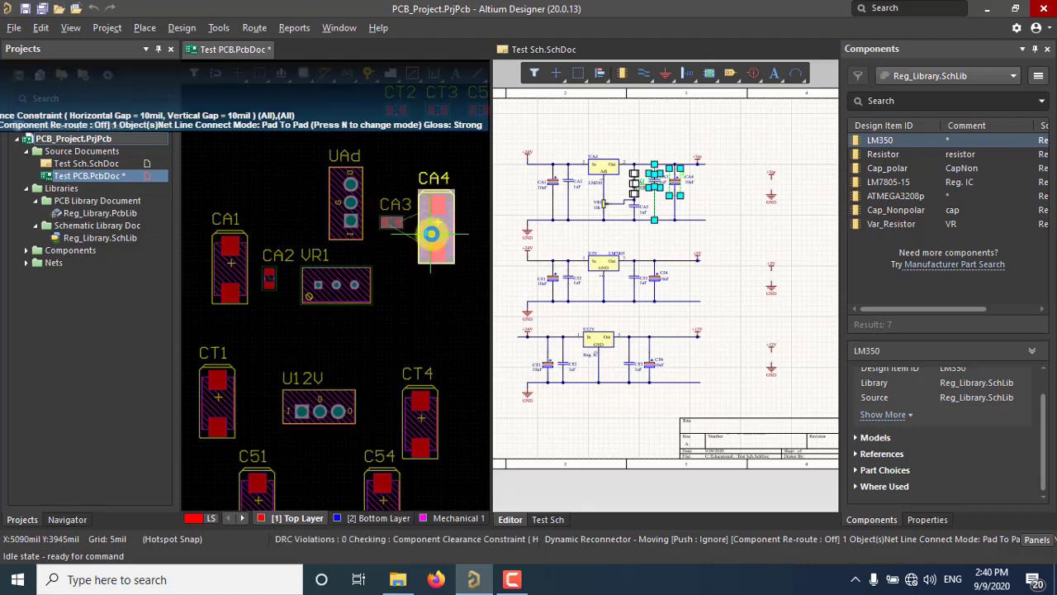
click(431, 234)
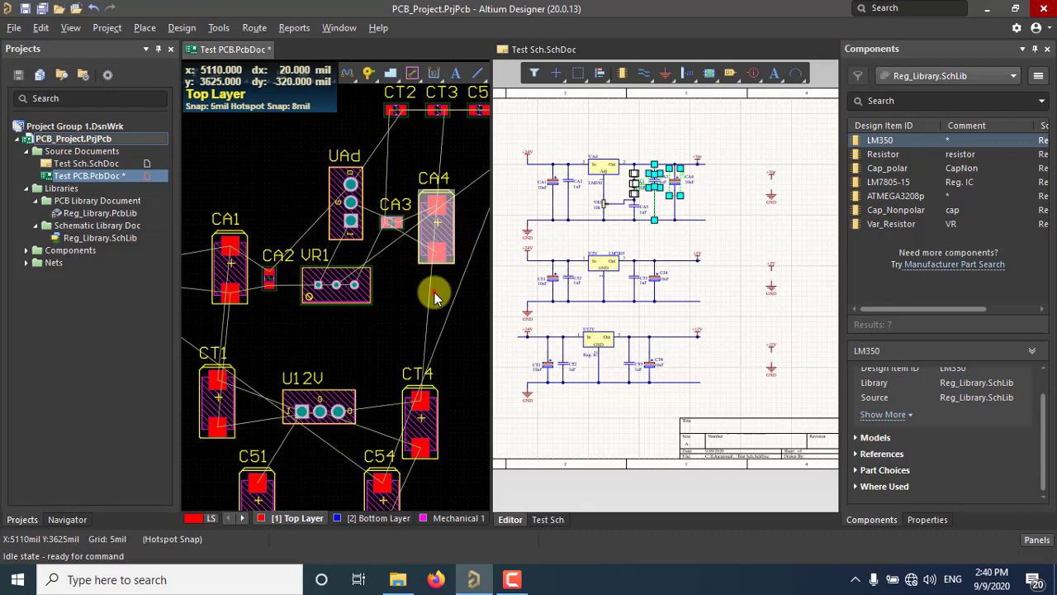
click(435, 293)
- Turn off Cross Select Mode from the Test PCB.PcbDoc document
scroll(382, 289, down, 3)
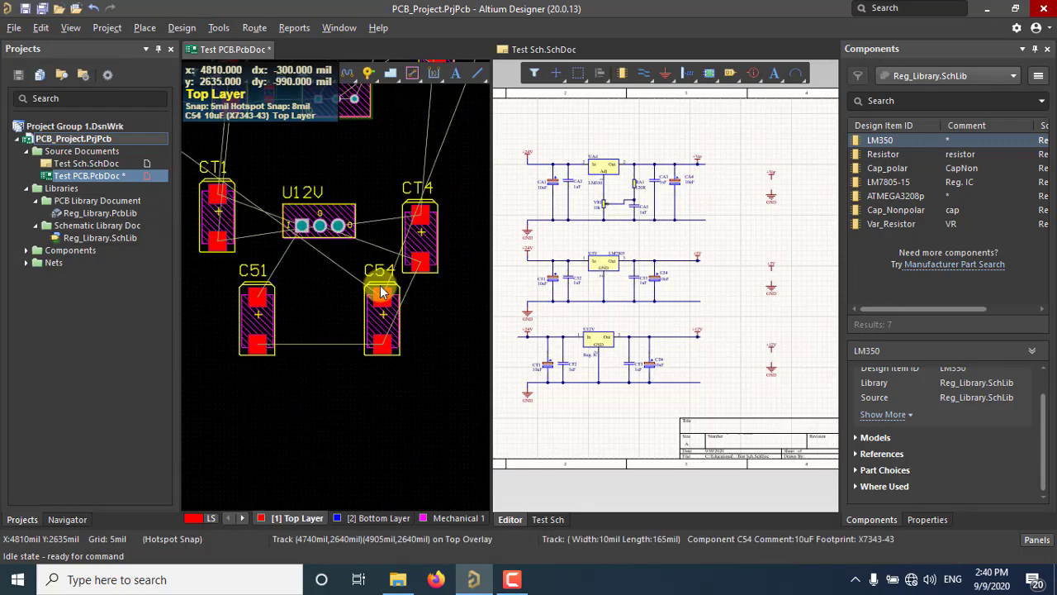
scroll(382, 290, up, 4)
ctrl+scroll(382, 289, down, 4)
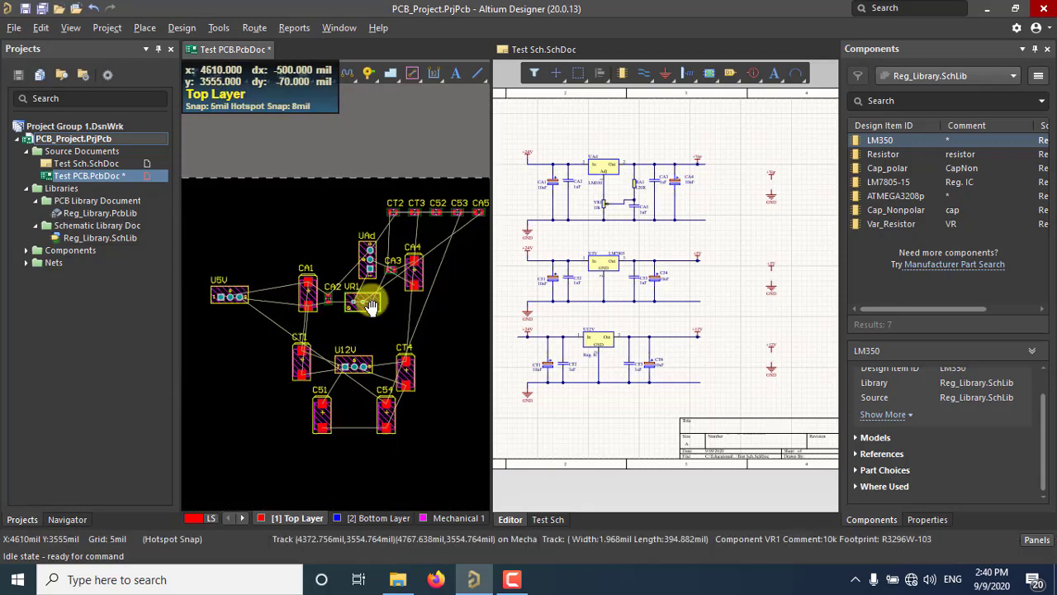
click(225, 28)
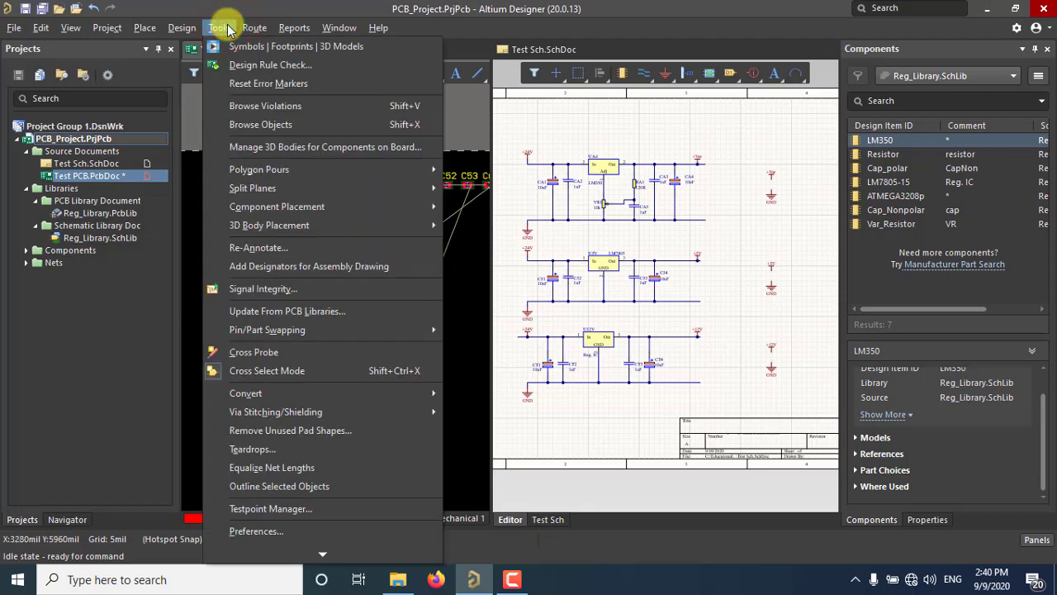
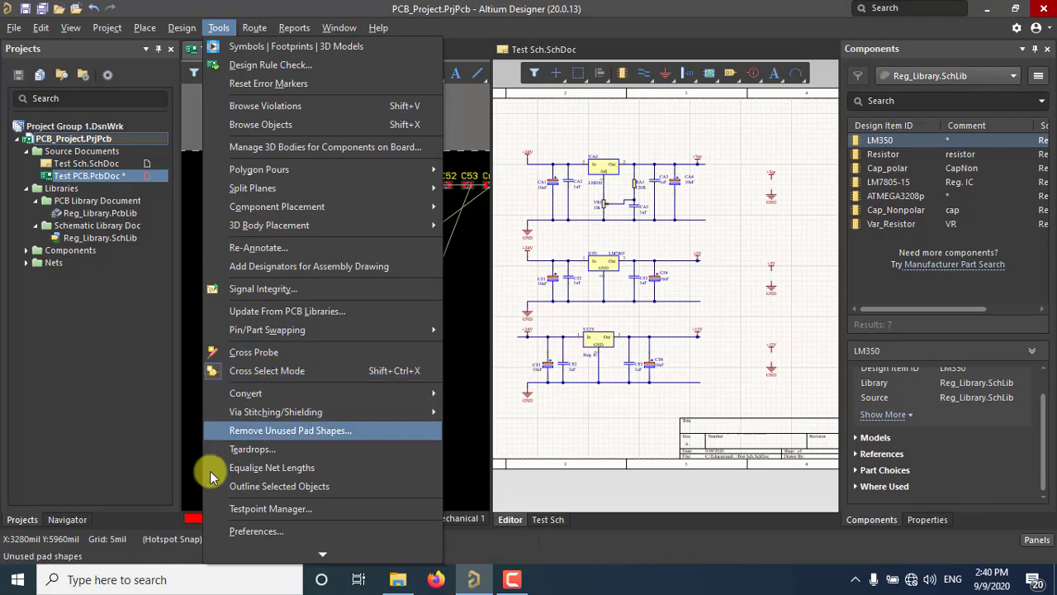
click(263, 372)
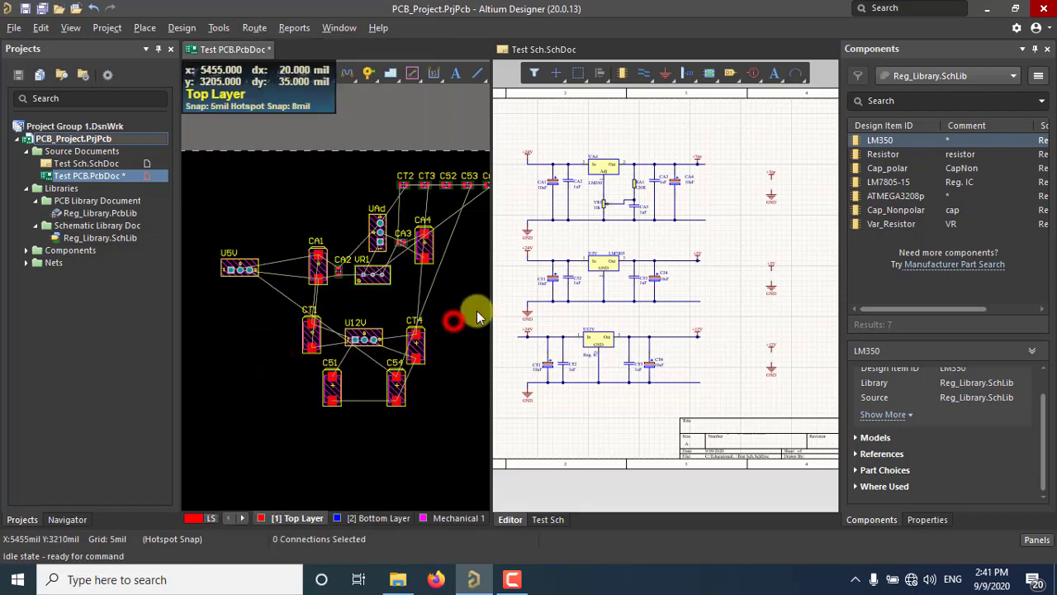
- Select U5V, U12V and UAd in turn in the schematic to check cross selection on the PCB, and clear the selection
click(598, 268)
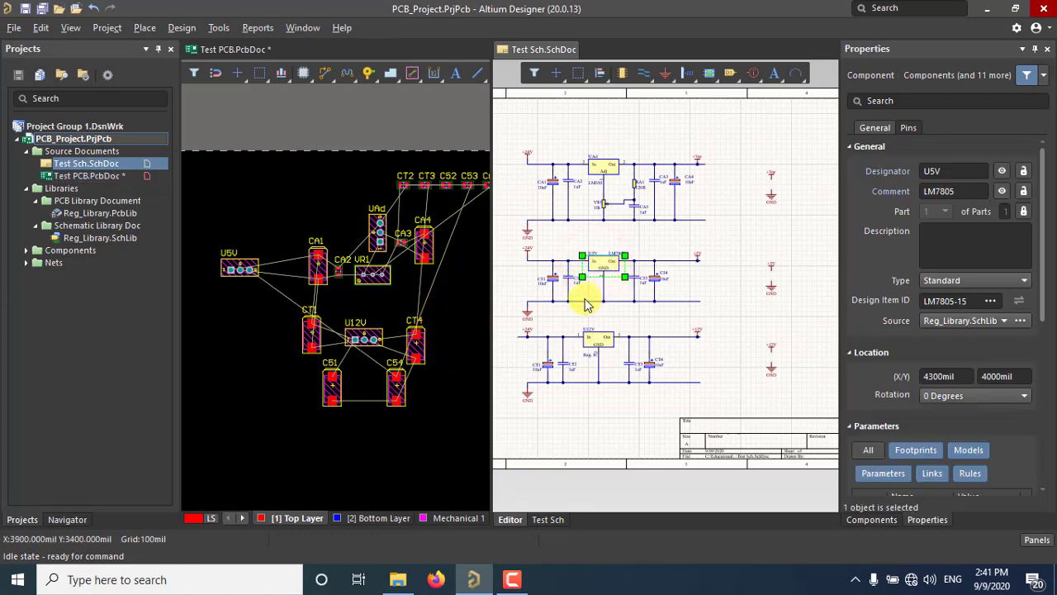
click(600, 342)
click(615, 167)
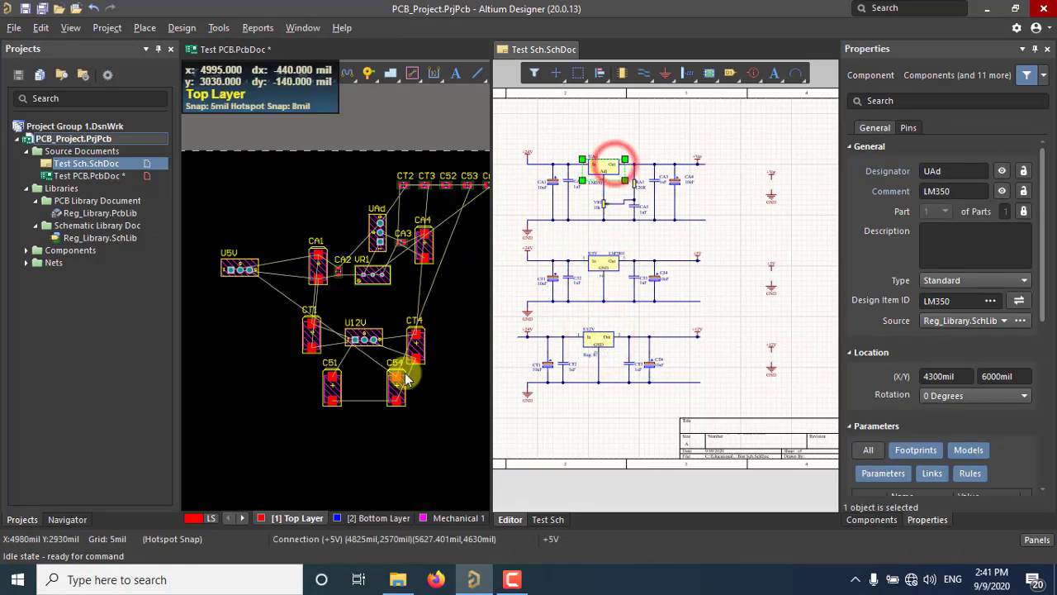
right_drag(395, 377, 376, 363)
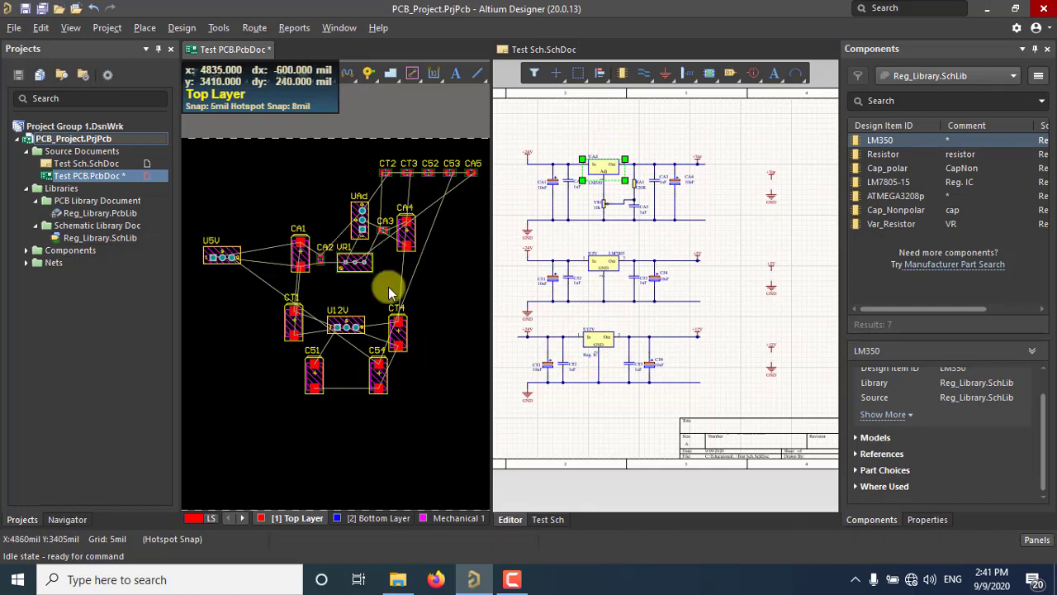
right_drag(679, 286, 714, 260)
click(631, 396)
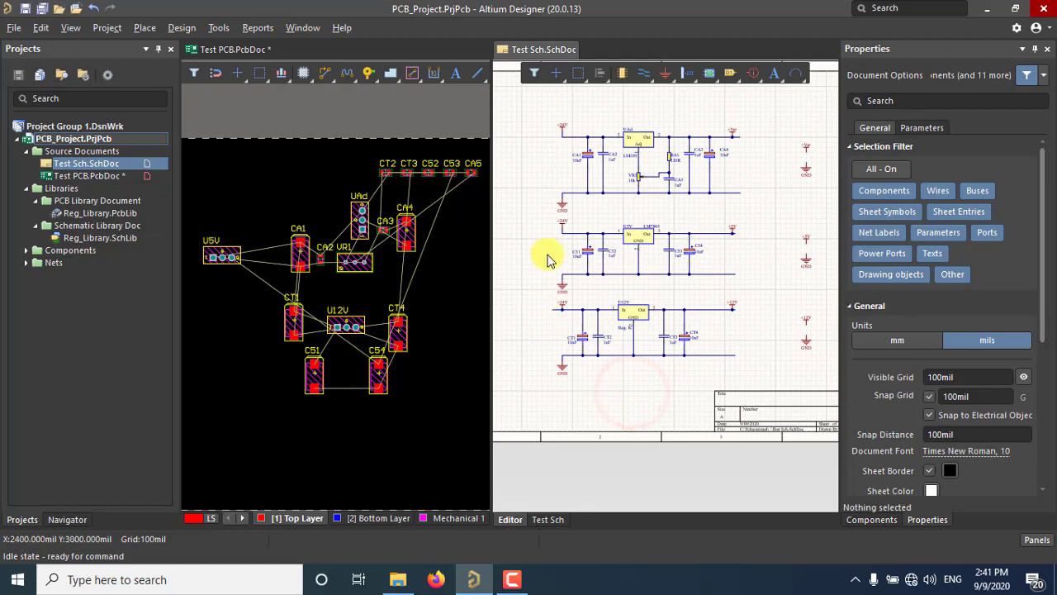
- Examine the three enlarged regulator circuits in the schematic against the component placement on the PCB
ctrl+scroll(548, 254, up, 3)
right_drag(621, 242, 572, 262)
ctrl+scroll(554, 263, up, 1)
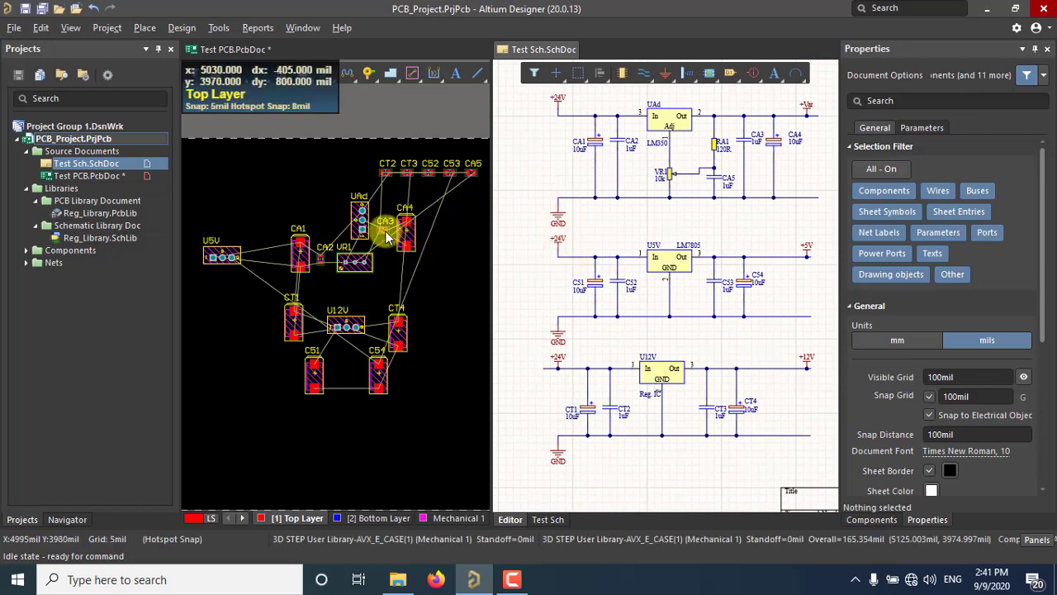
ctrl+scroll(278, 236, up, 1)
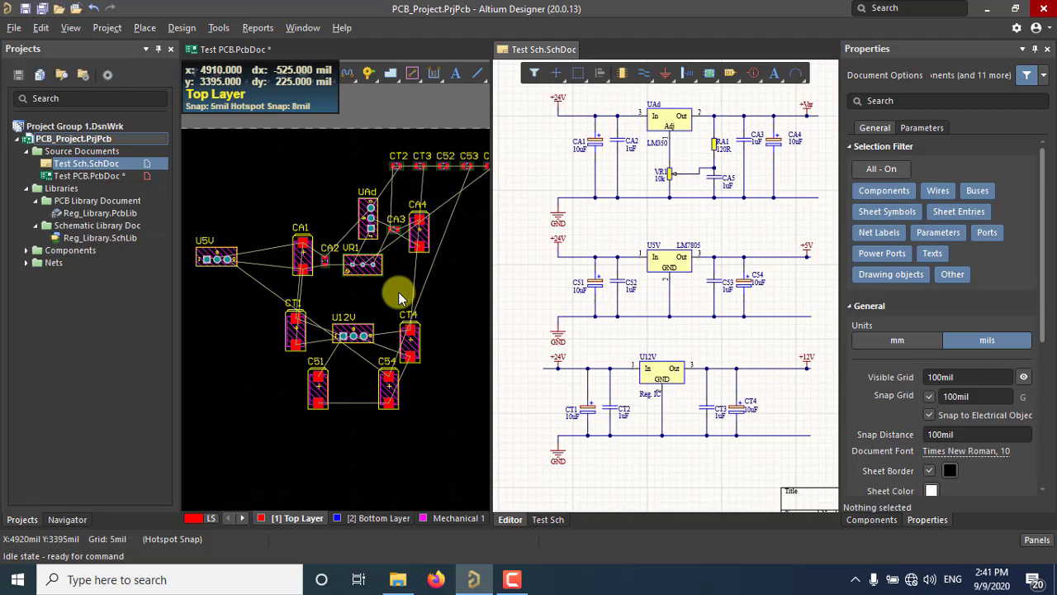
right_drag(362, 331, 357, 302)
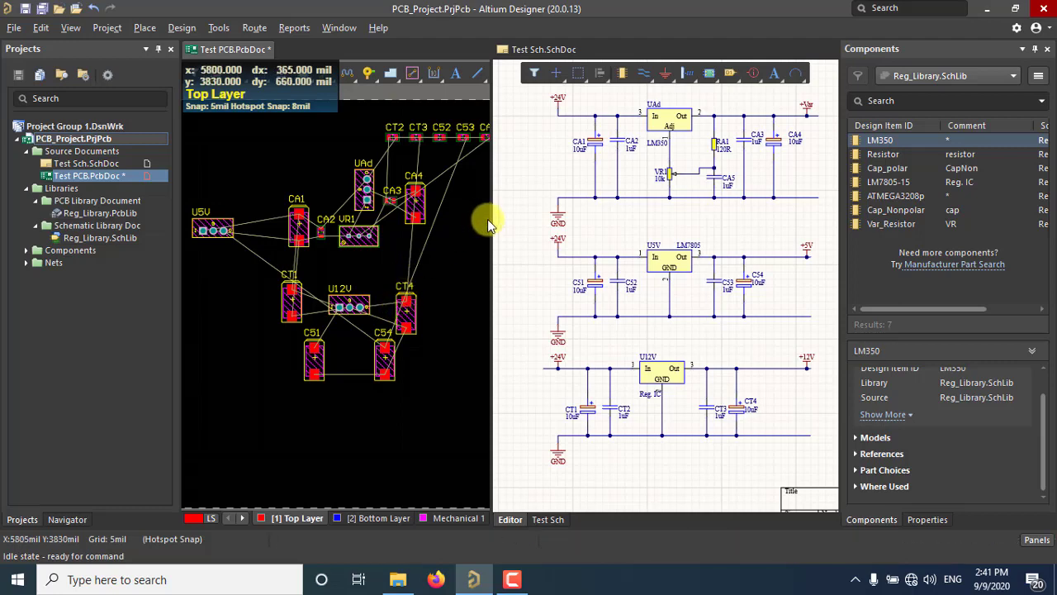
- Widen the PCB's half of the split view and close Test Sch.SchDoc, leaving only Test PCB.PcbDoc open
drag(491, 219, 567, 221)
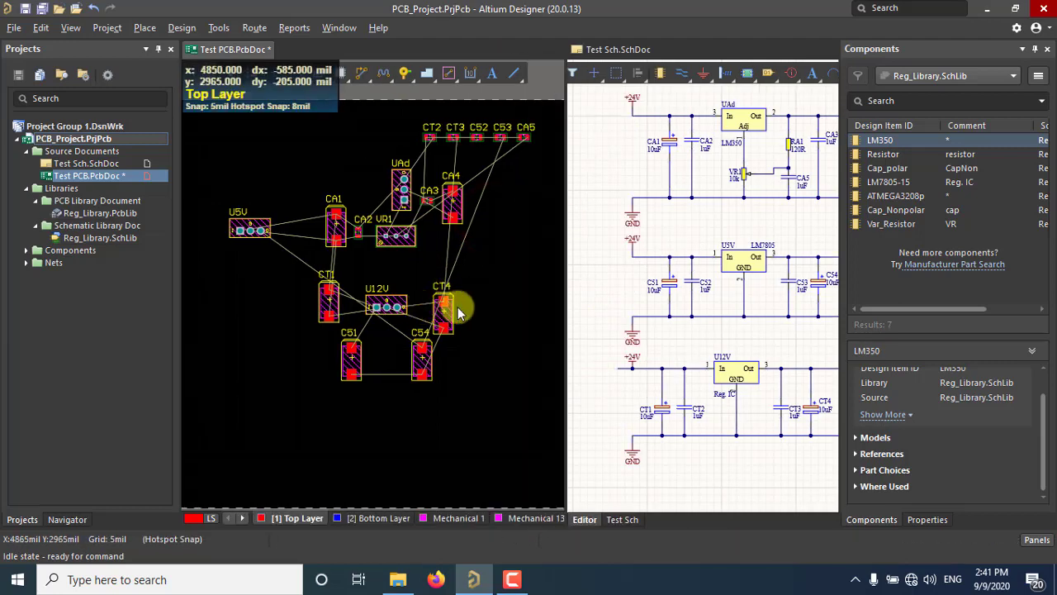
right_drag(502, 286, 497, 282)
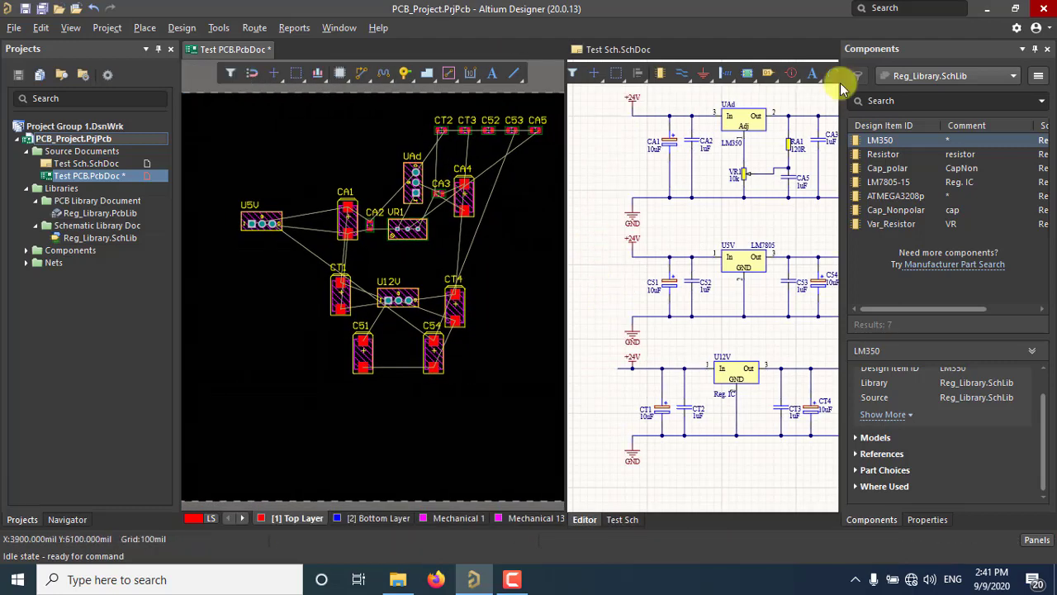
ctrl+scroll(370, 188, up, 1)
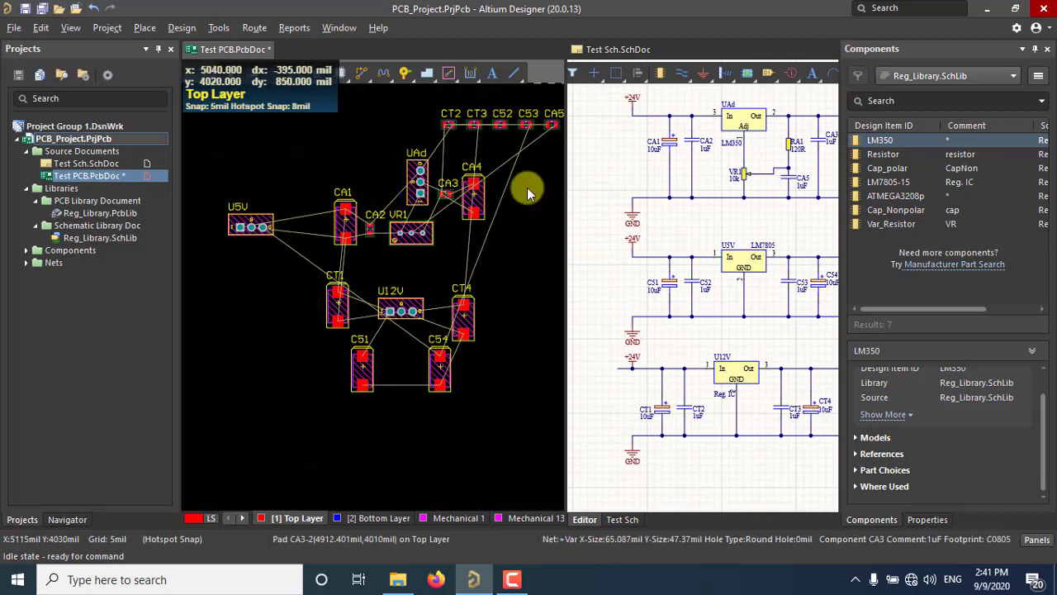
right_click(628, 49)
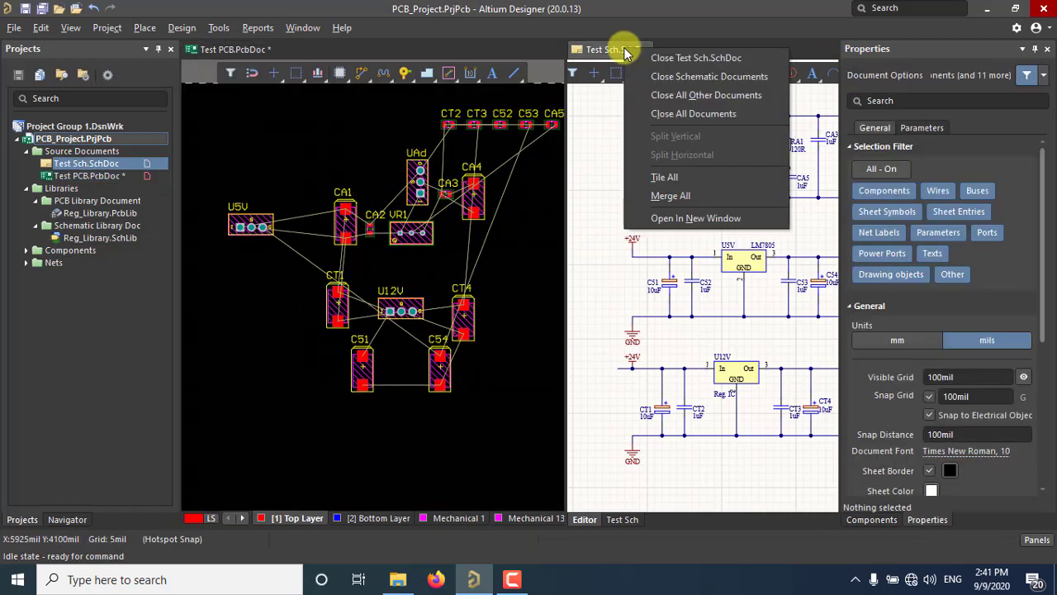
click(706, 61)
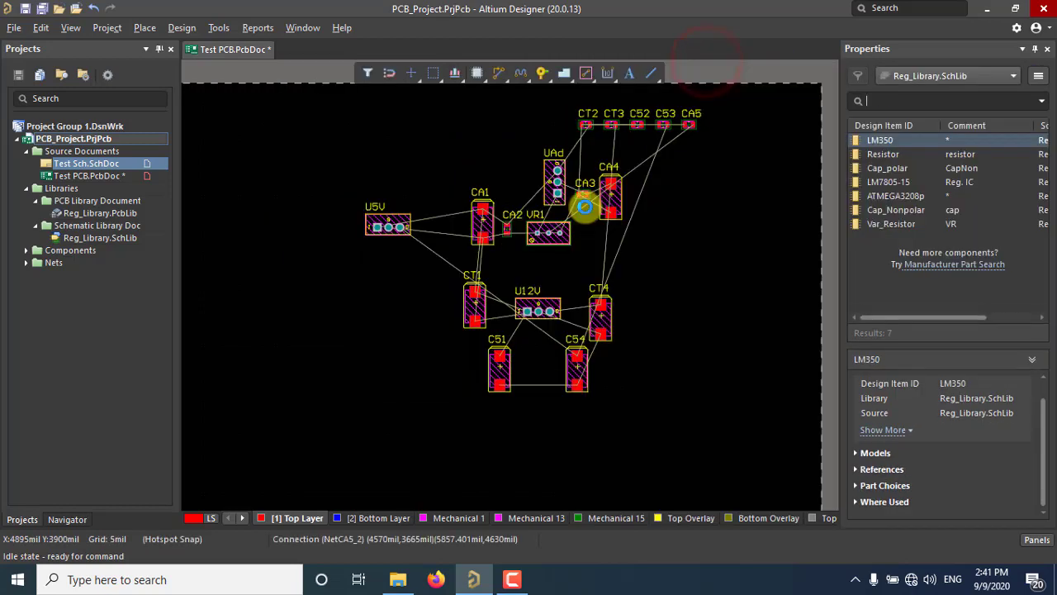
- Move regulator U12V down on the PCB into the gap between capacitors C51 and C54
right_drag(612, 303, 643, 310)
ctrl+scroll(530, 221, up, 2)
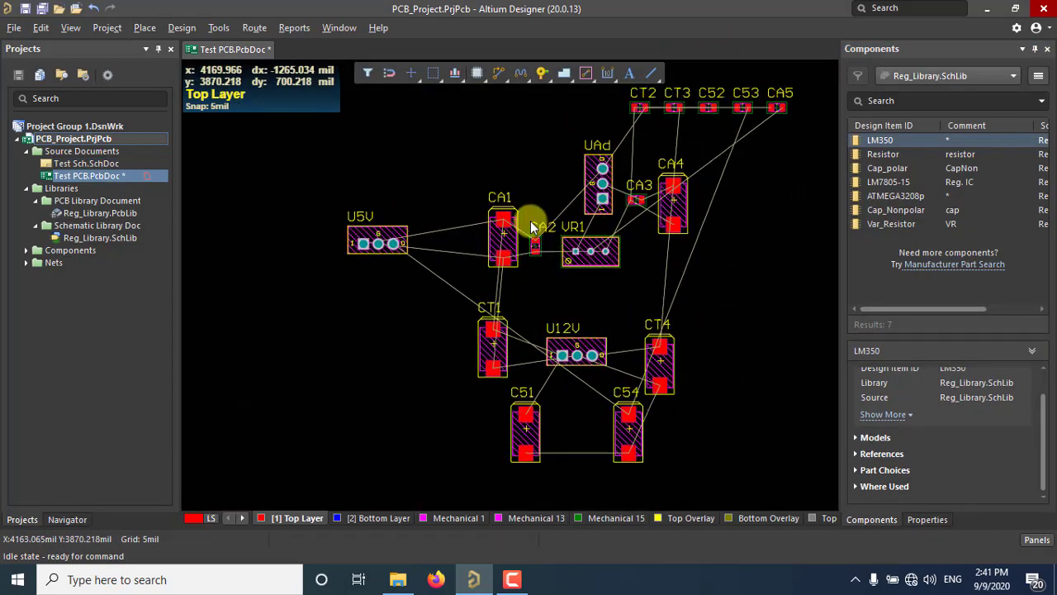
right_drag(601, 243, 602, 201)
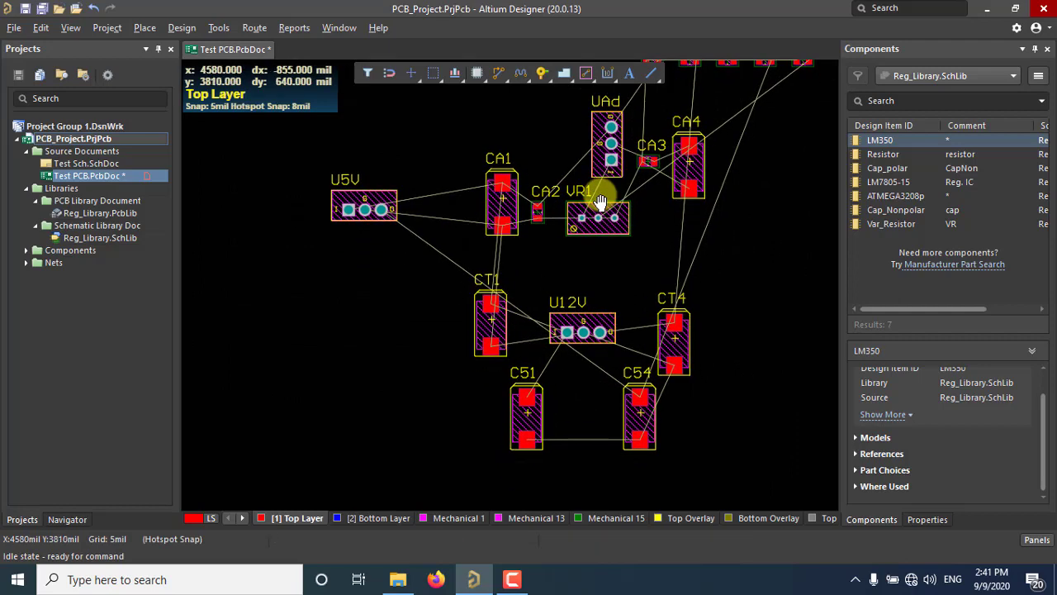
ctrl+scroll(514, 217, up, 1)
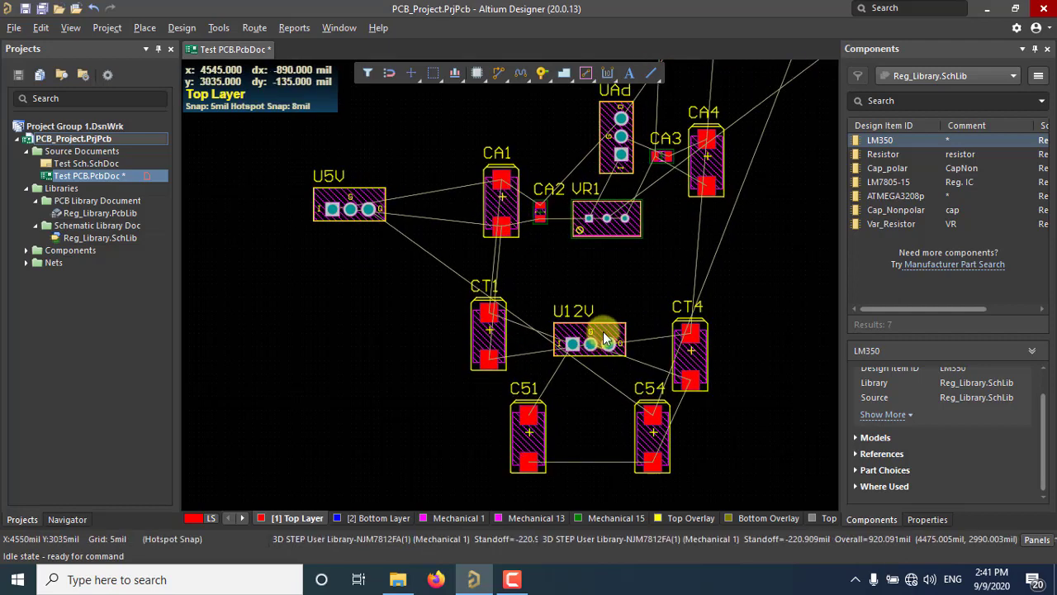
drag(604, 338, 611, 394)
ctrl+scroll(563, 393, up, 3)
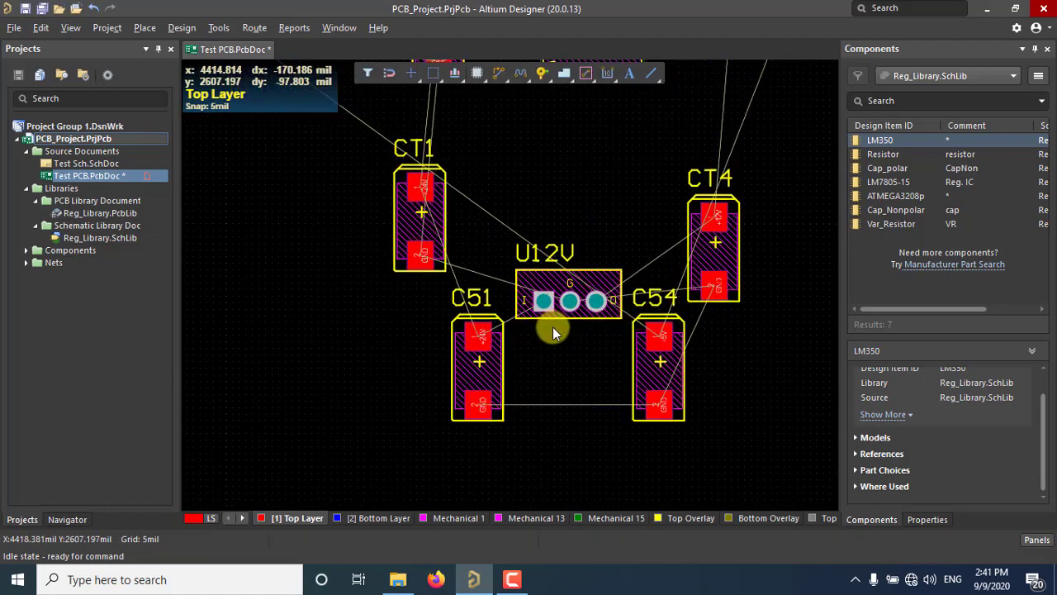
drag(558, 317, 565, 352)
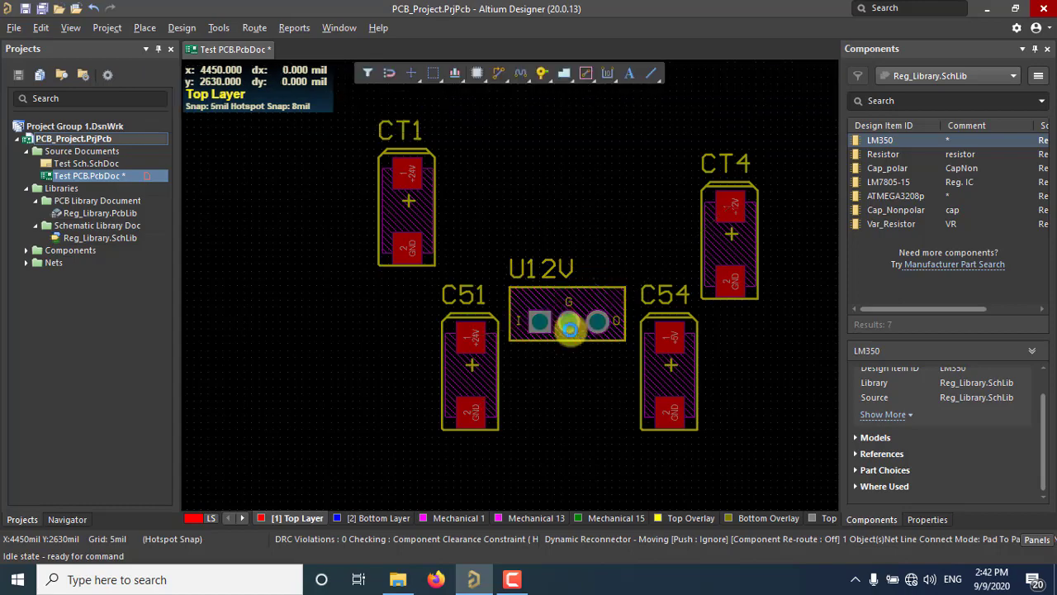
- Move regulator U5V between capacitors CT1 and CT4, directly above U12V
ctrl+scroll(498, 252, down, 4)
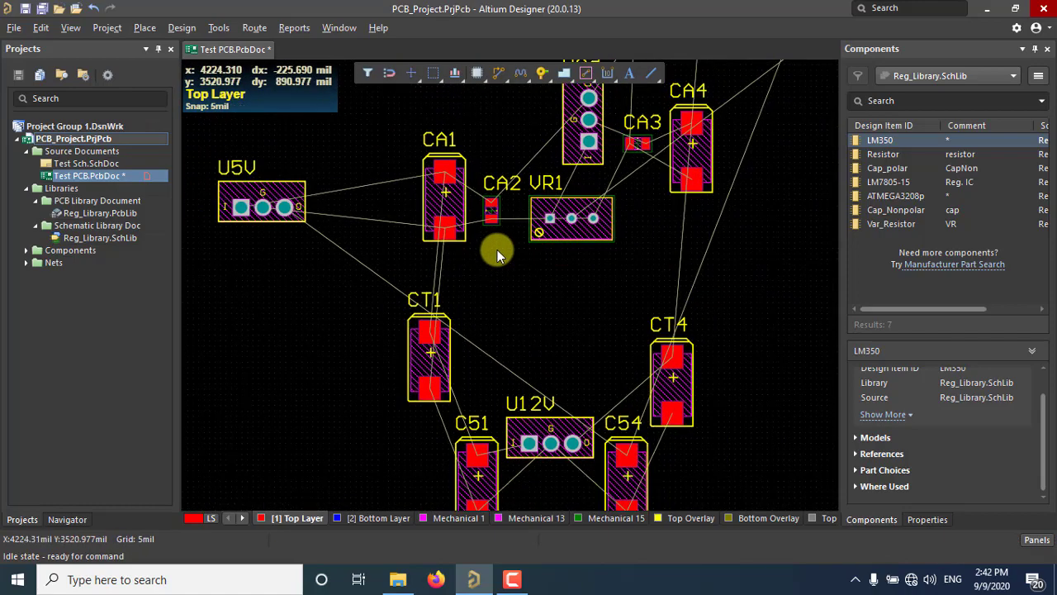
ctrl+scroll(498, 252, down, 2)
mouse_move(596, 259)
right_down()
mouse_move(569, 318)
mouse_move(582, 261)
right_up()
drag(344, 233, 526, 301)
ctrl+scroll(464, 301, up, 1)
ctrl+scroll(464, 303, up, 1)
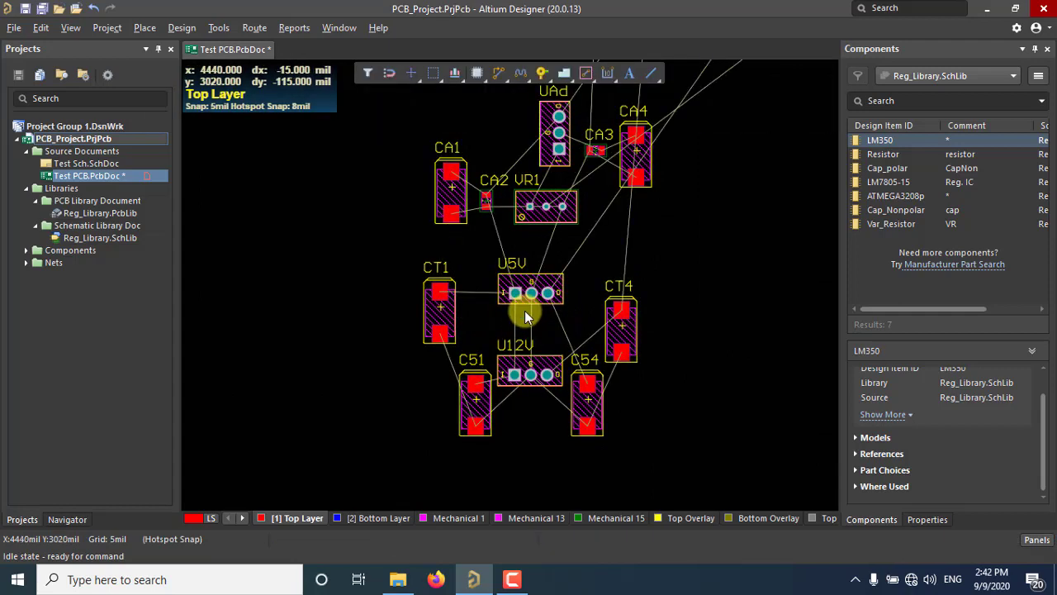
- Place regulator UAd horizontally just above VR1, rotated so its +24V pad is on the CA2 side
scroll(520, 299, up, 3)
scroll(521, 299, down, 2)
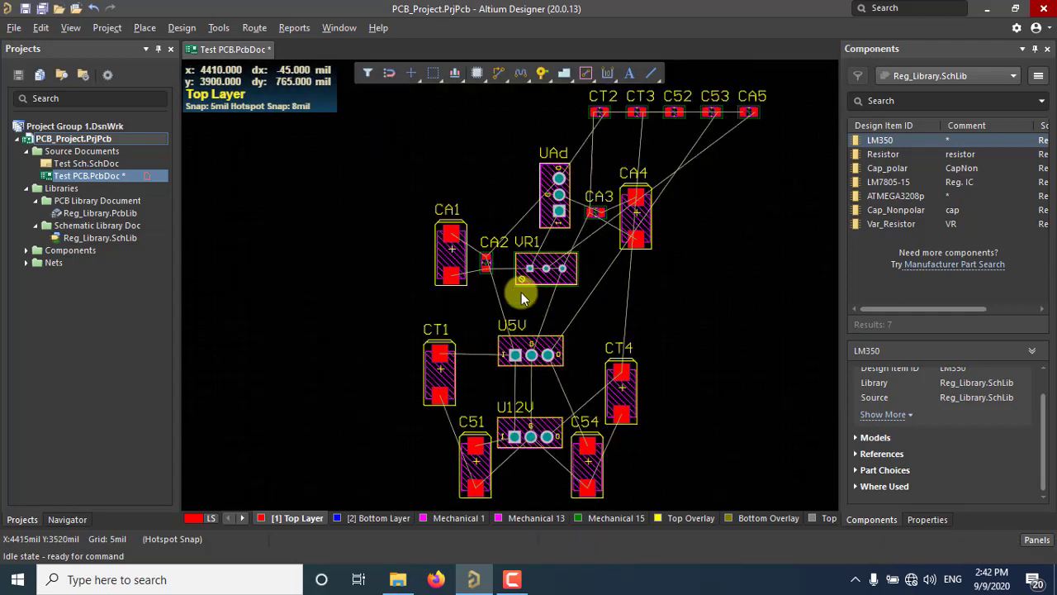
drag(535, 207, 539, 228)
key(space)
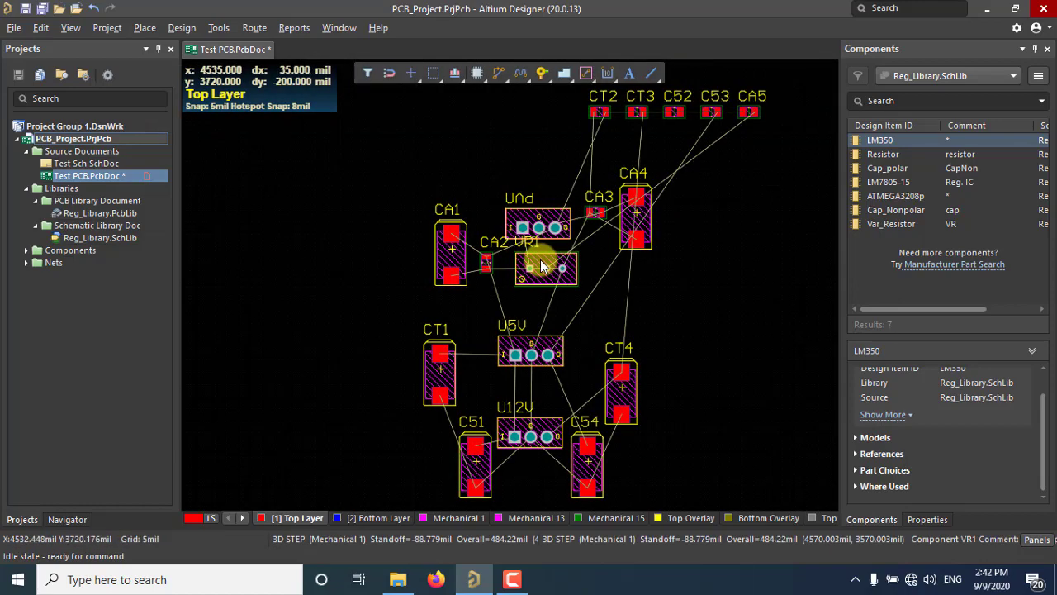
ctrl+scroll(543, 256, up, 5)
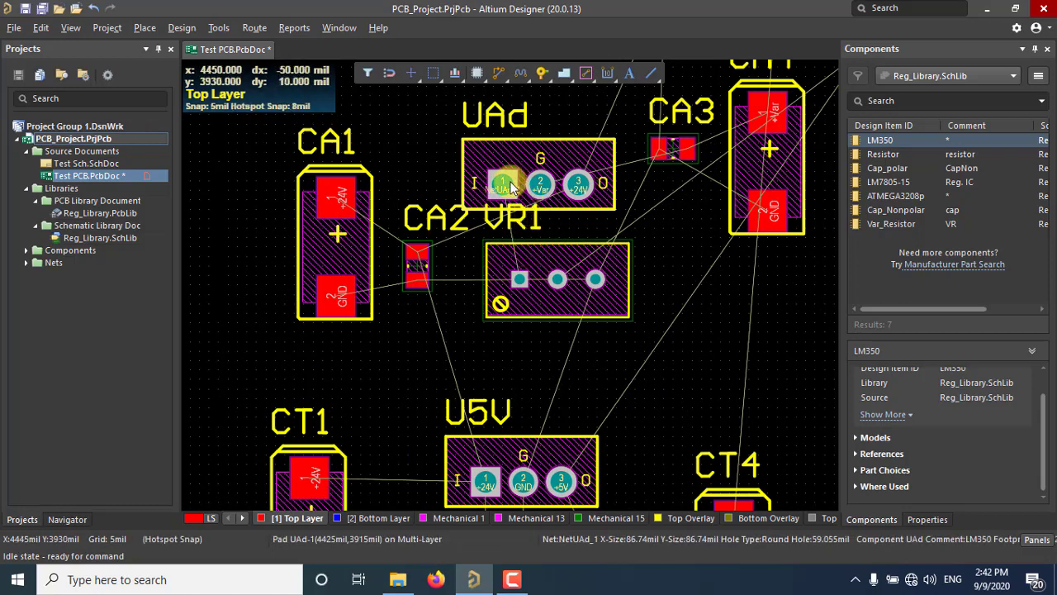
drag(521, 159, 563, 183)
key(space)
key(space)
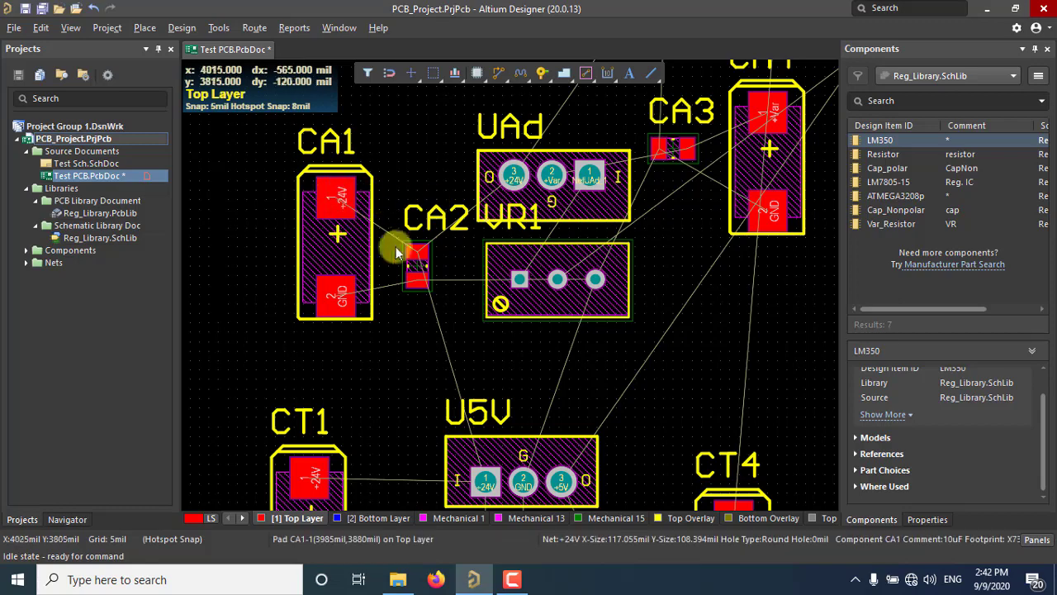
- Turn UAd by 180° so its NetUAd_1 pad lines up above the first pad of VR1
ctrl+scroll(451, 242, up, 2)
ctrl+scroll(409, 238, up, 1)
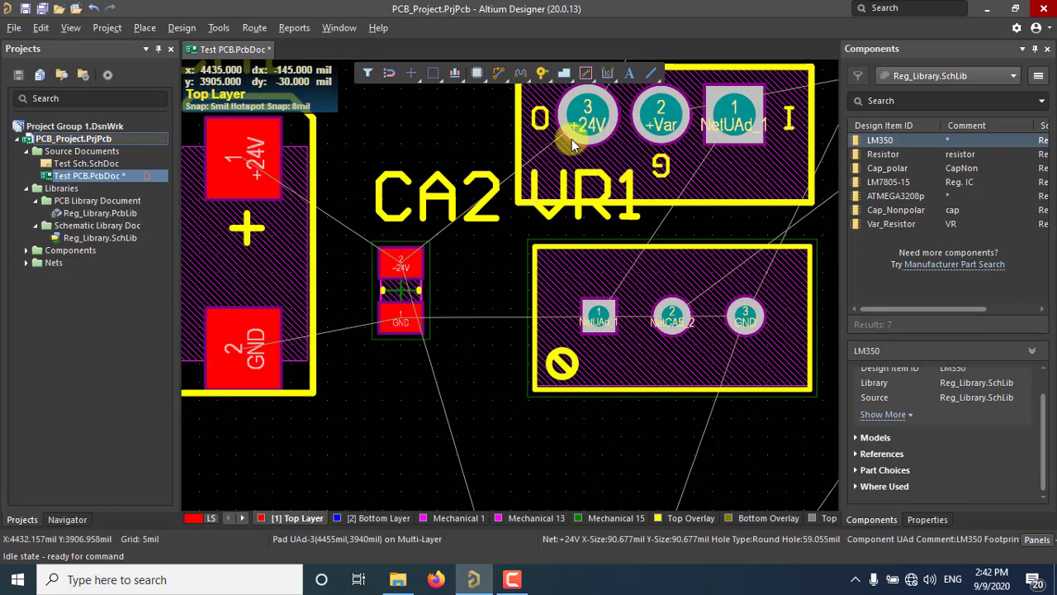
ctrl+scroll(571, 140, down, 1)
right_drag(618, 142, 601, 216)
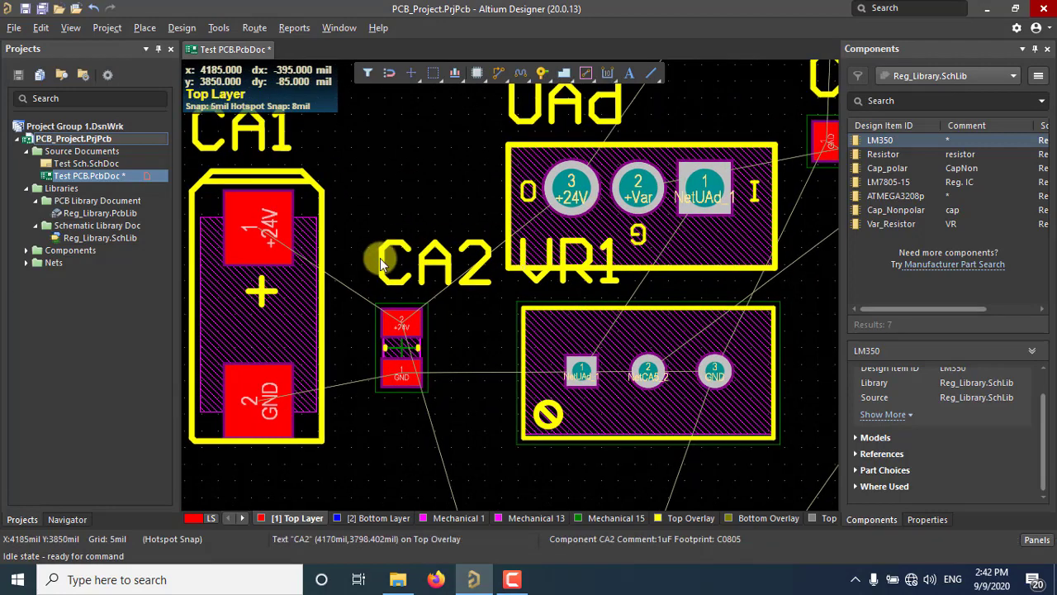
drag(625, 222, 649, 197)
key(space)
key(space)
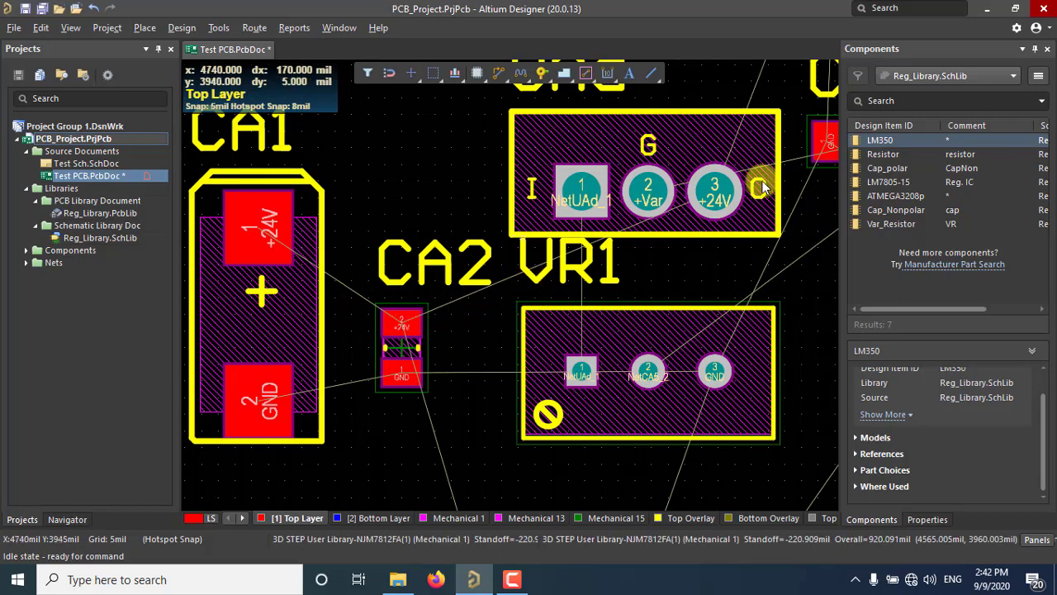
ctrl+scroll(513, 217, down, 2)
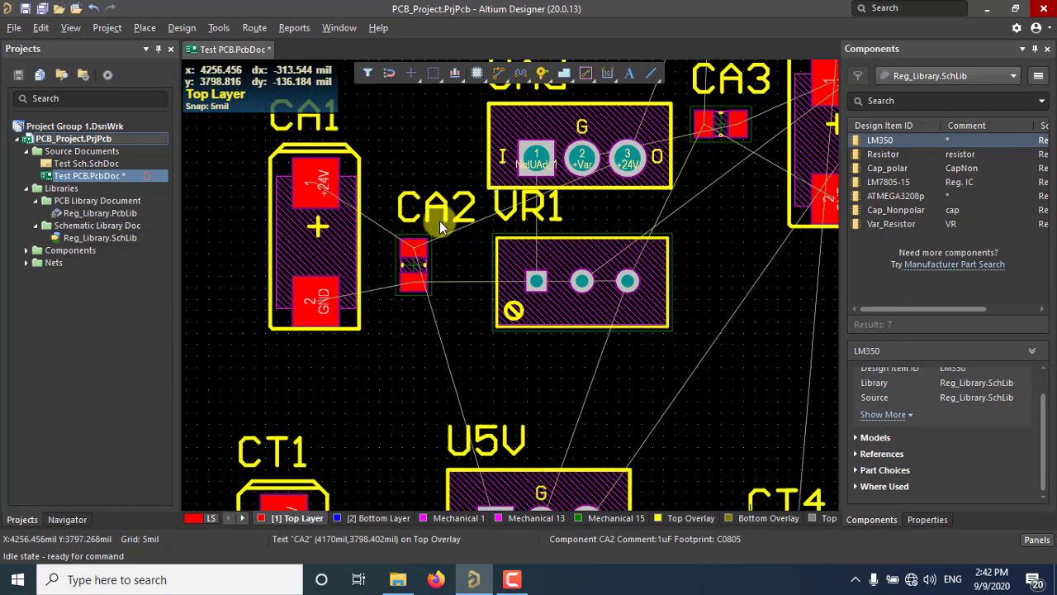
ctrl+scroll(555, 207, up, 3)
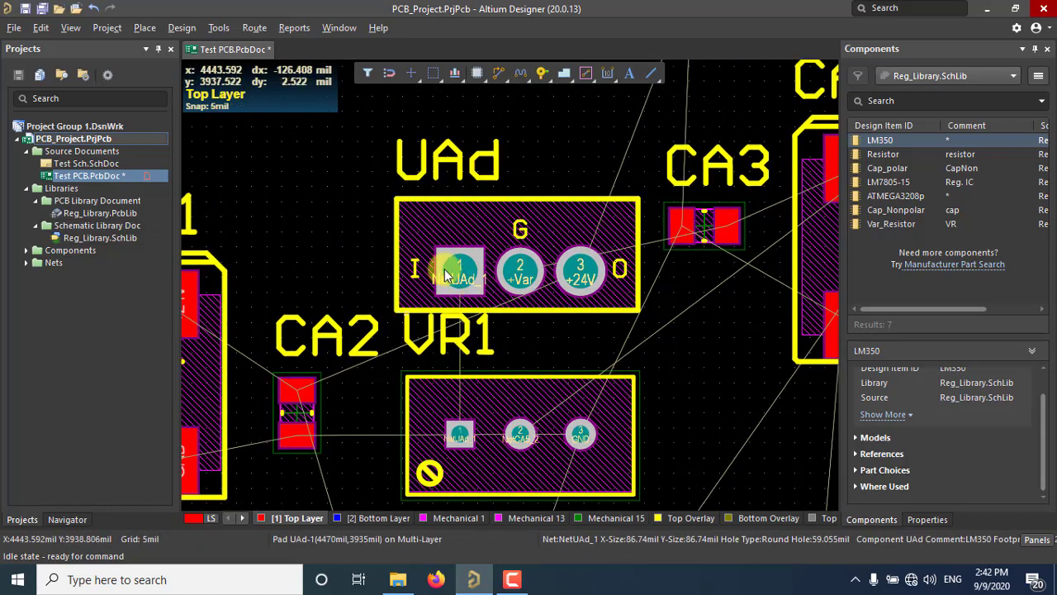
ctrl+scroll(417, 263, up, 2)
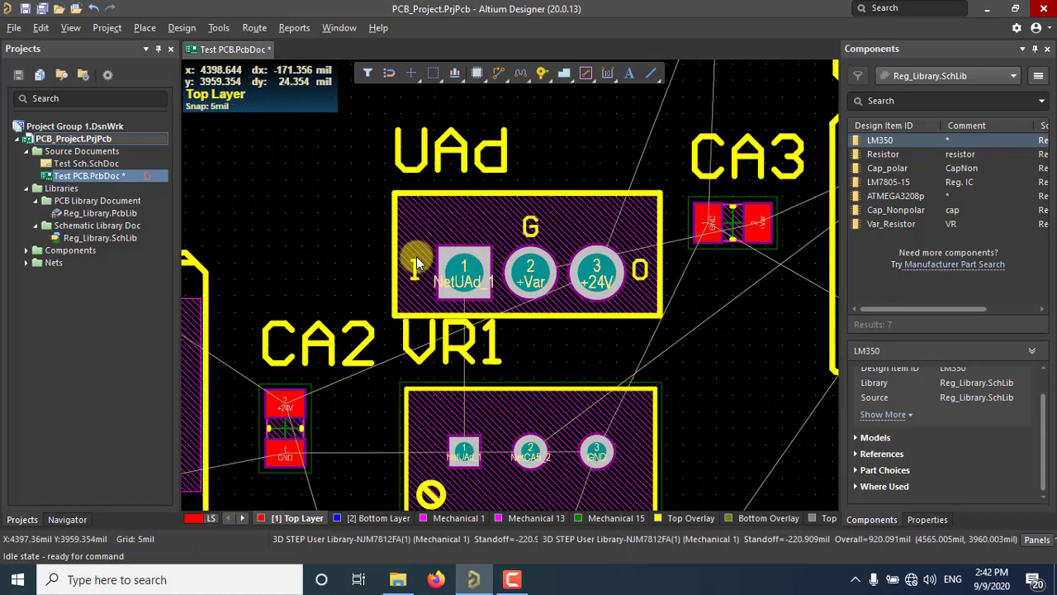
ctrl+scroll(325, 232, down, 3)
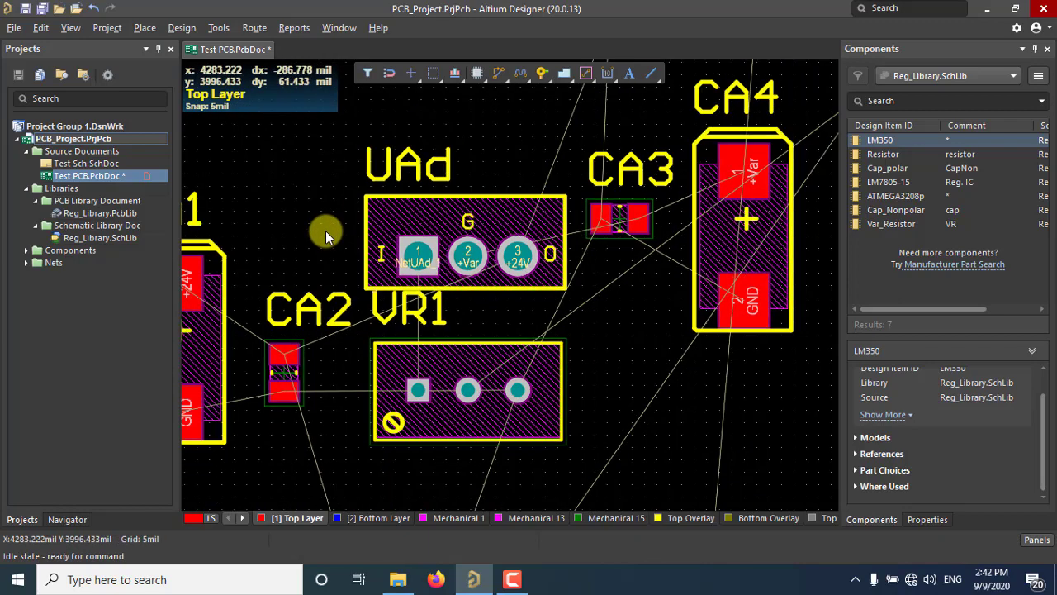
- Rotate UAd 180° so its +24V pad faces the CA2 side, and place it close above VR1
drag(443, 217, 442, 246)
key(space)
key(space)
right_drag(352, 284, 406, 291)
ctrl+scroll(406, 291, down, 1)
ctrl+scroll(408, 297, down, 2)
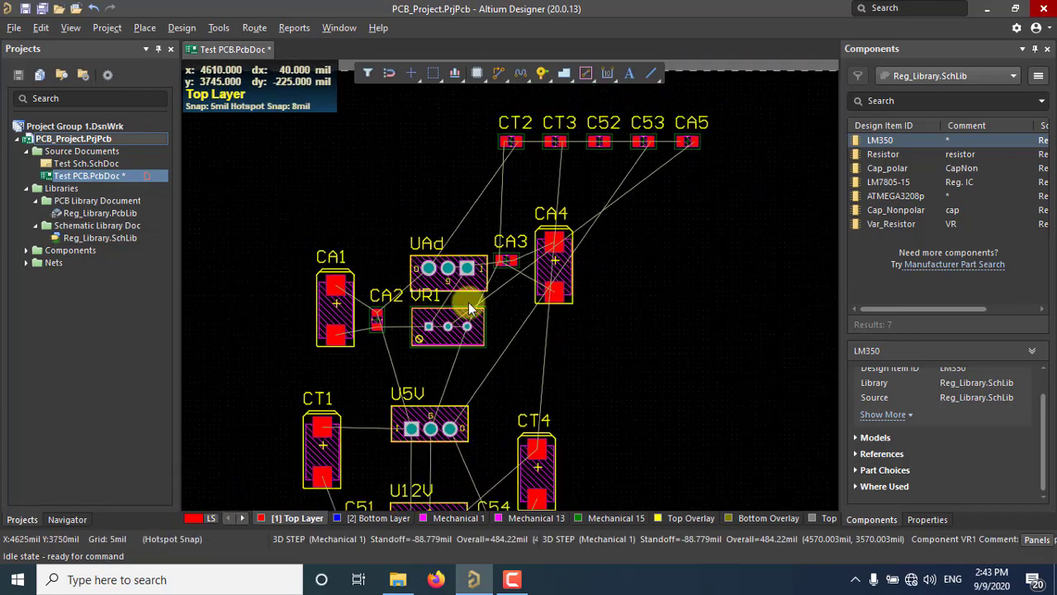
- Move CA4 down level with CA1 and shift VR1 slightly lower beneath UAd on the board
right_drag(503, 242, 561, 182)
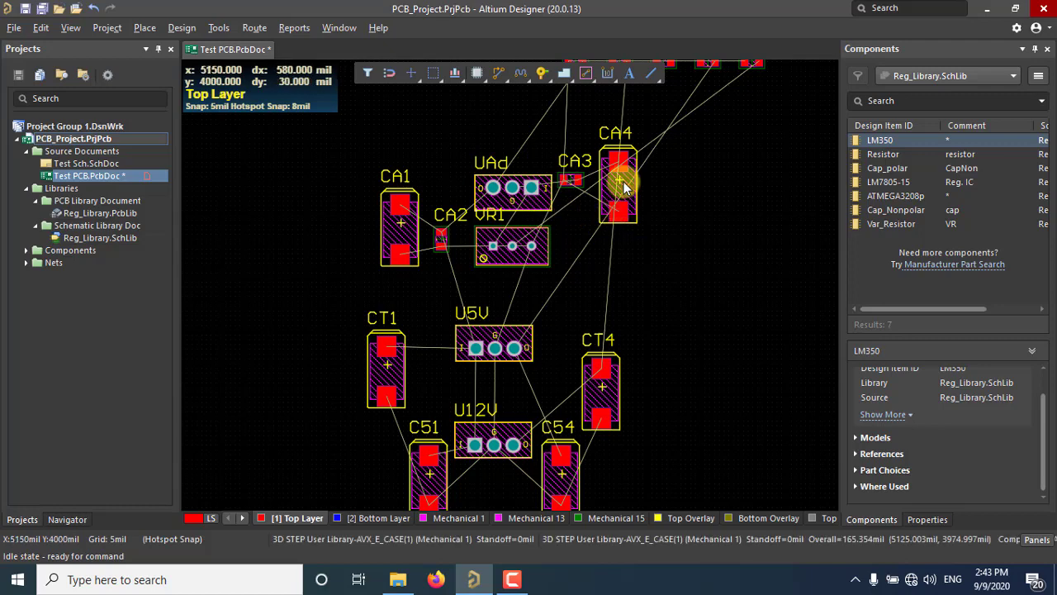
drag(623, 182, 624, 235)
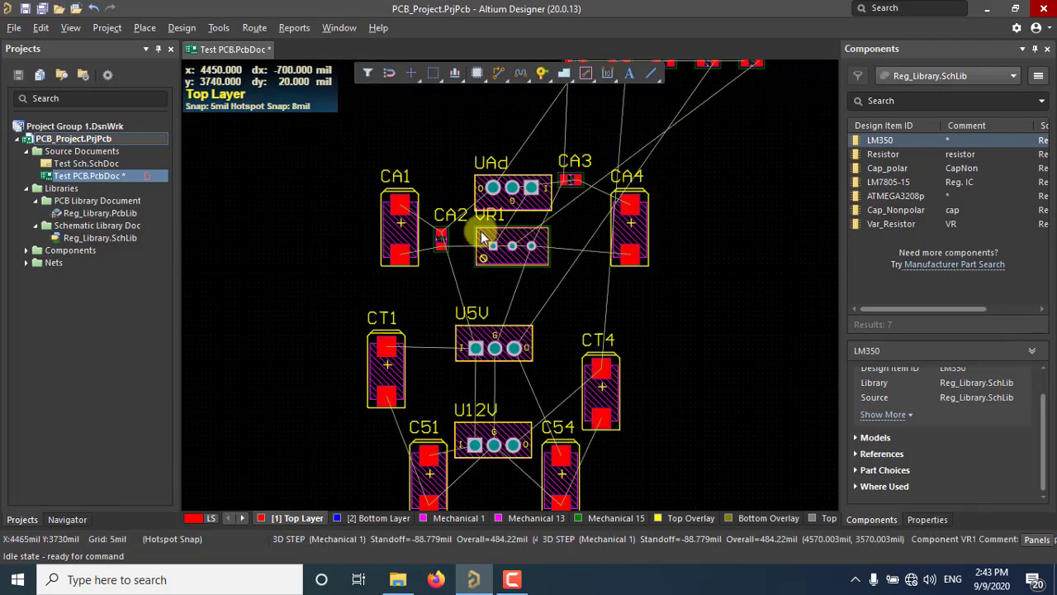
drag(512, 248, 513, 264)
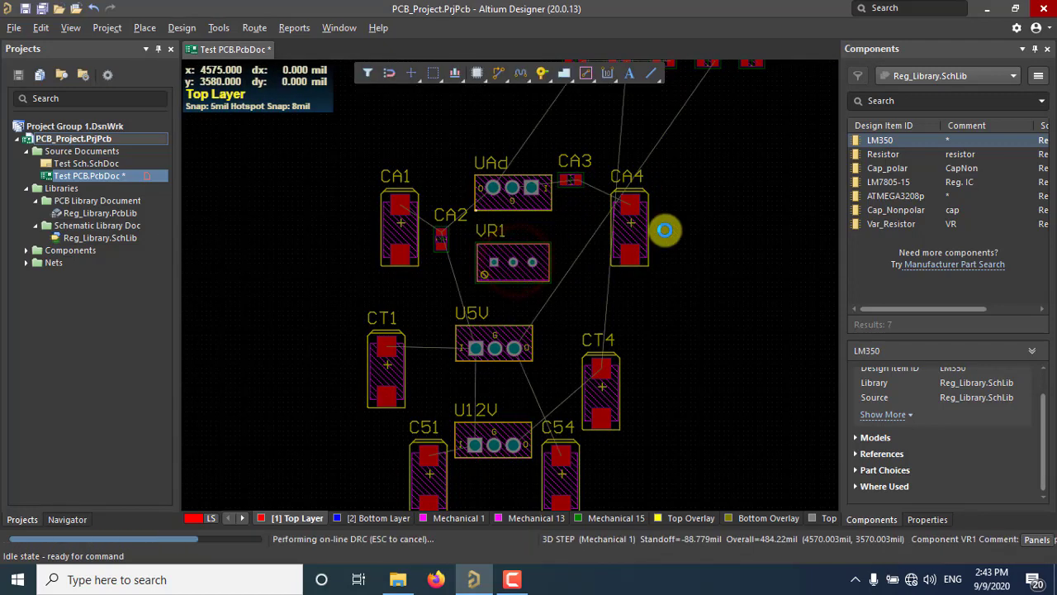
right_drag(660, 229, 642, 259)
ctrl+scroll(708, 122, up, 1)
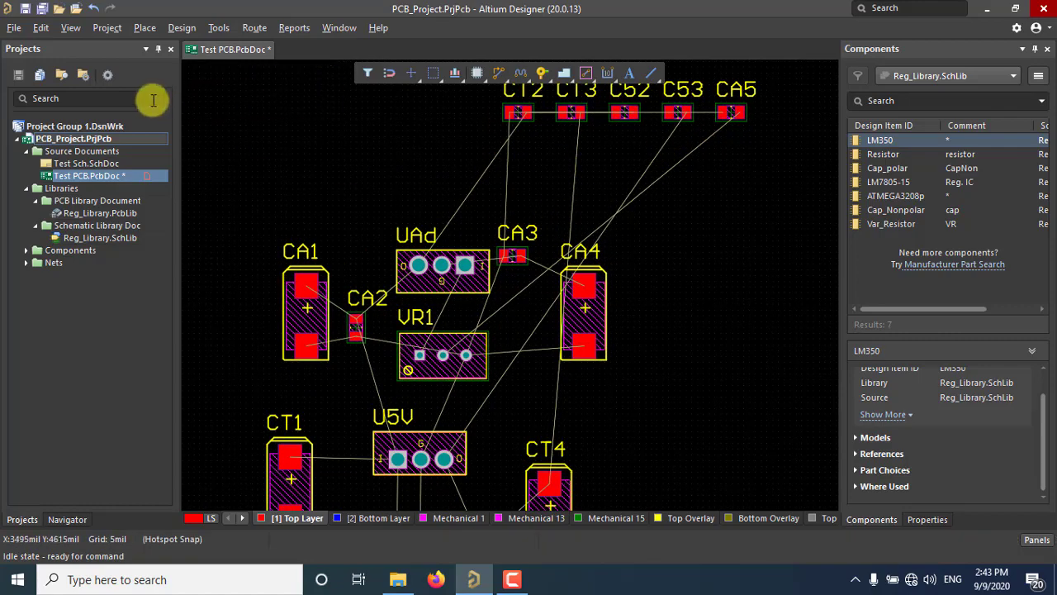
- Open Test Sch.SchDoc and show it side by side with the PCB document, with the regulator circuits enlarged
double_click(94, 164)
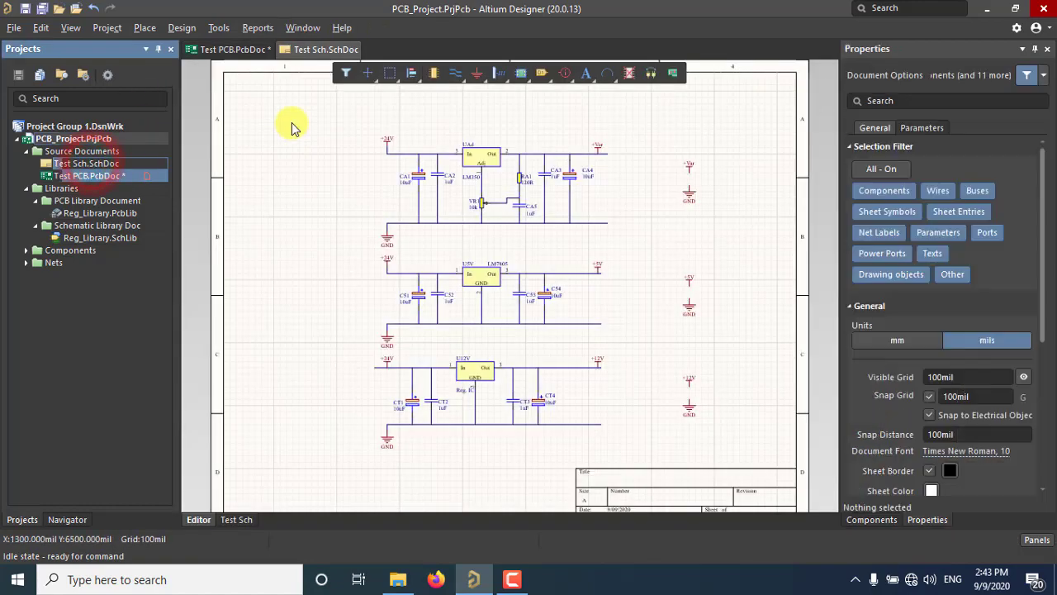
right_click(307, 55)
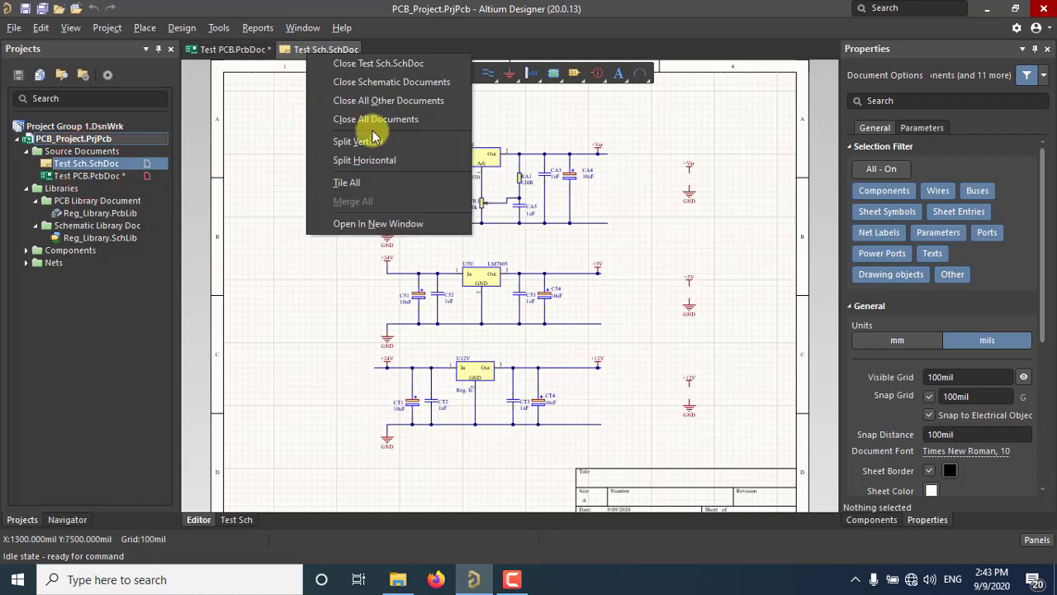
click(382, 162)
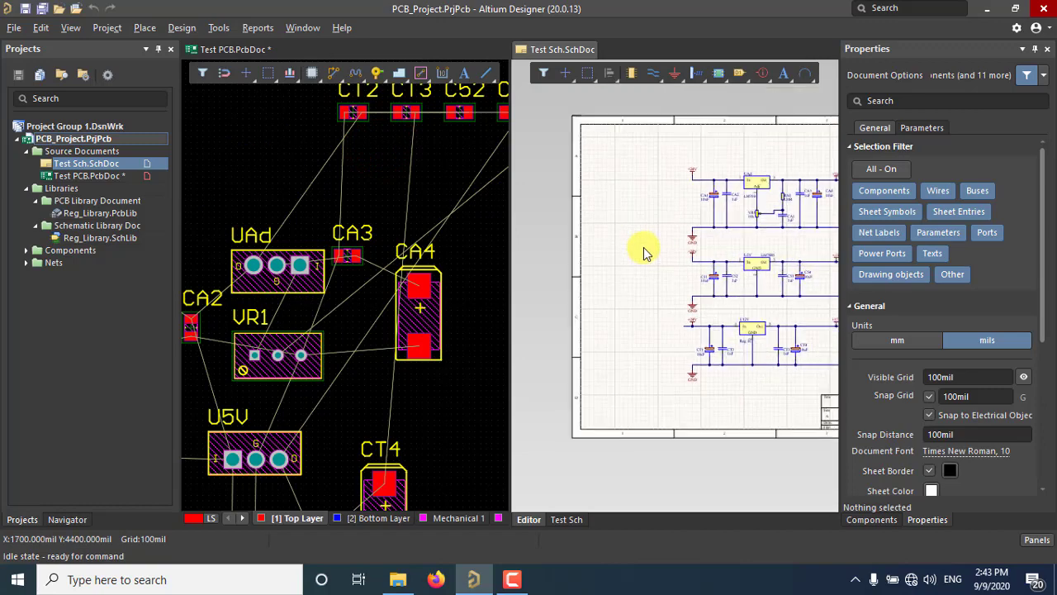
ctrl+scroll(657, 250, up, 4)
ctrl+scroll(595, 232, up, 2)
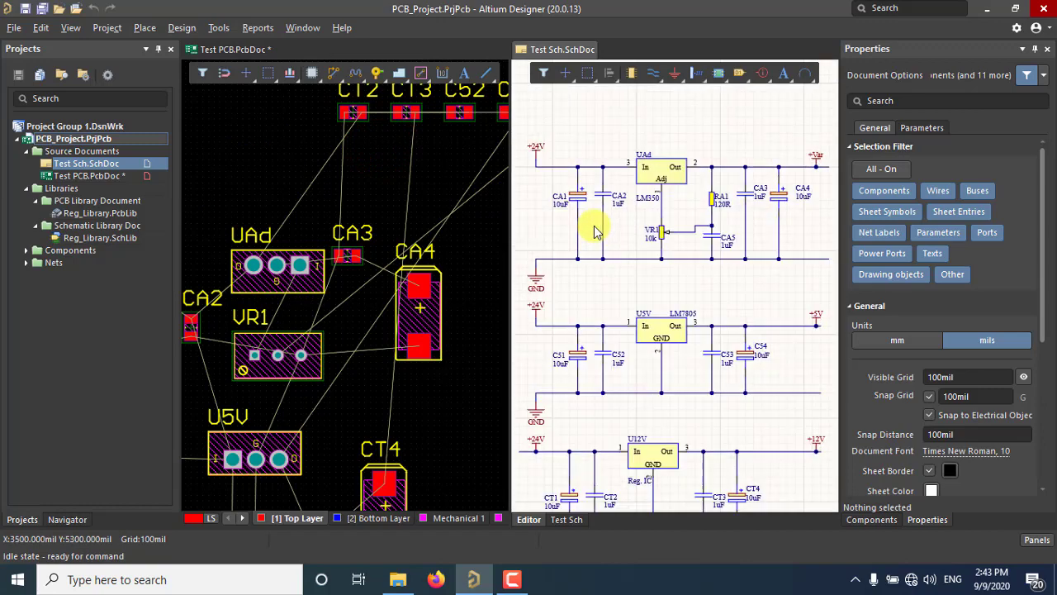
- Compare the capacitors around the regulators in the schematic, starting with CA1, with their placement on the board
right_drag(439, 278, 472, 232)
ctrl+scroll(438, 232, down, 2)
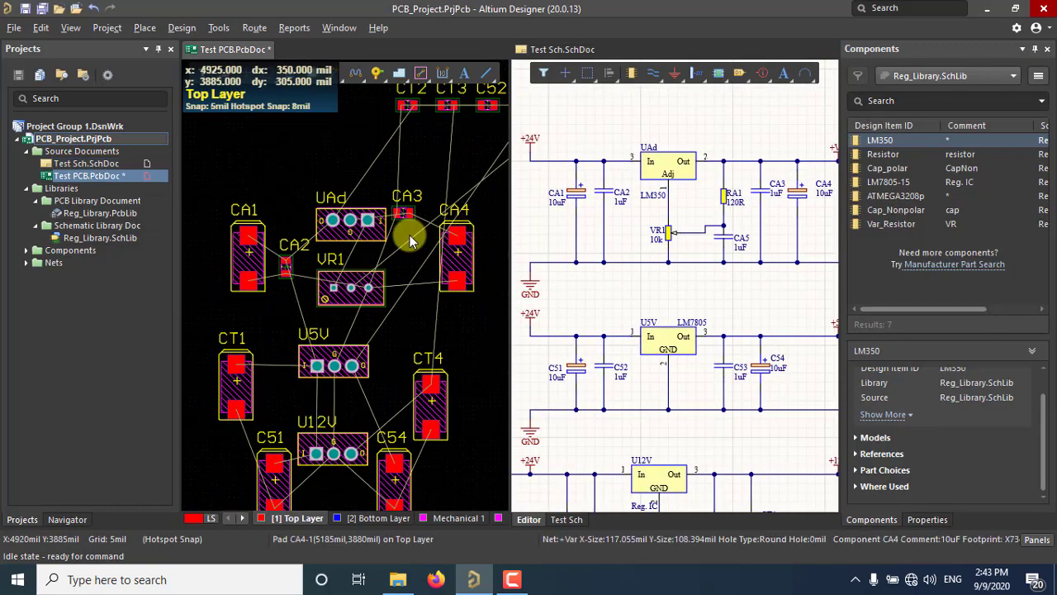
scroll(405, 227, down, 1)
scroll(348, 286, down, 3)
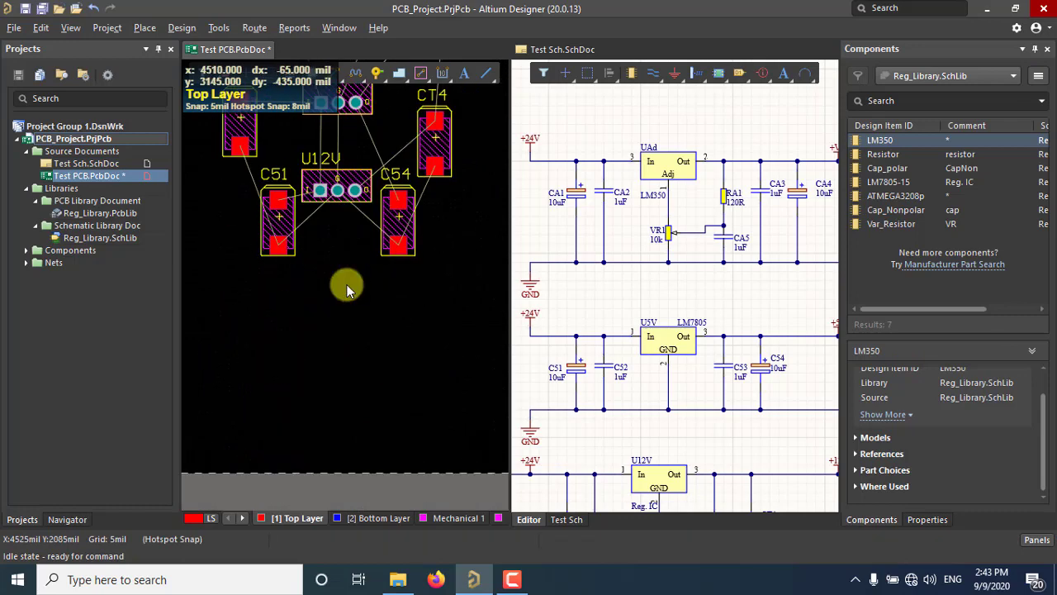
scroll(363, 291, up, 1)
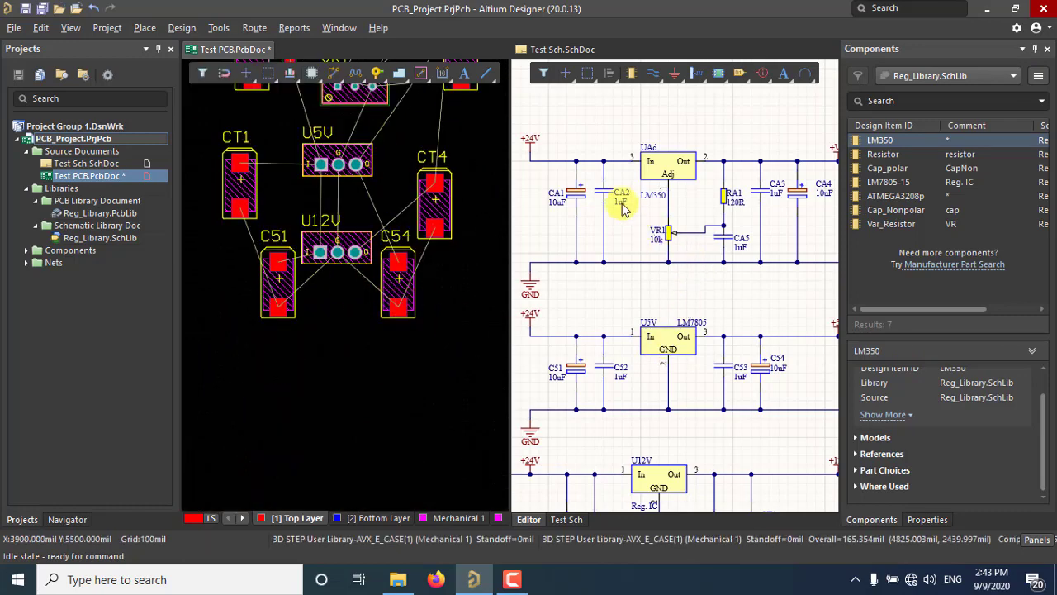
click(581, 197)
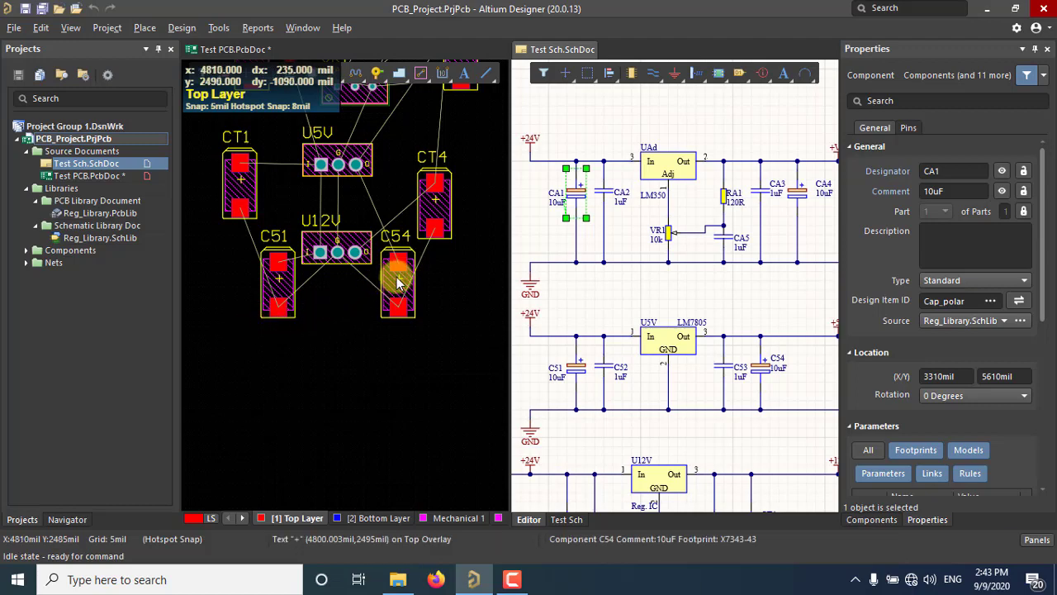
scroll(679, 378, down, 3)
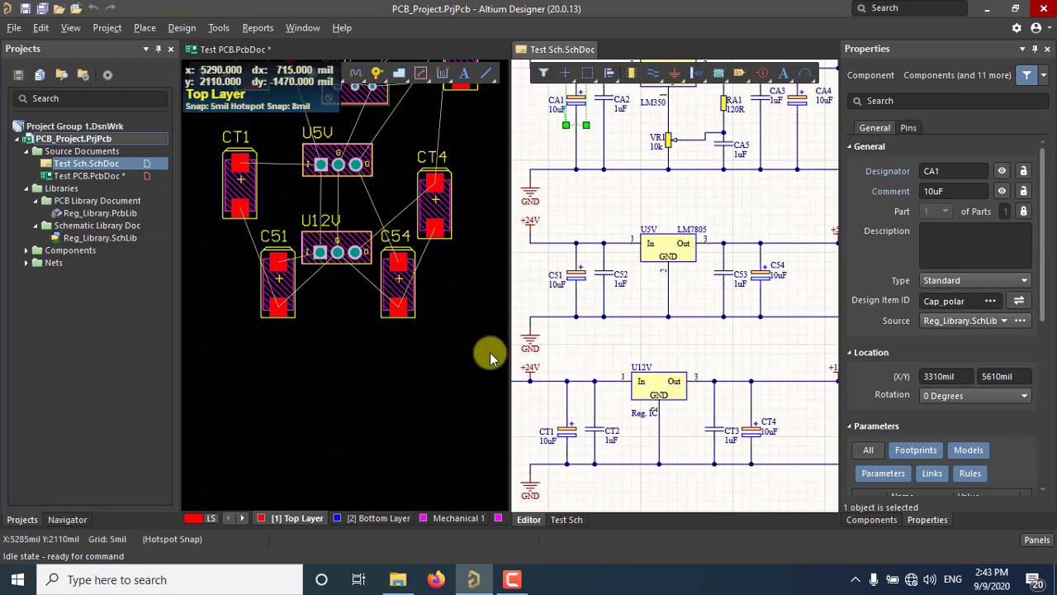
scroll(647, 293, down, 2)
right_drag(648, 306, 653, 358)
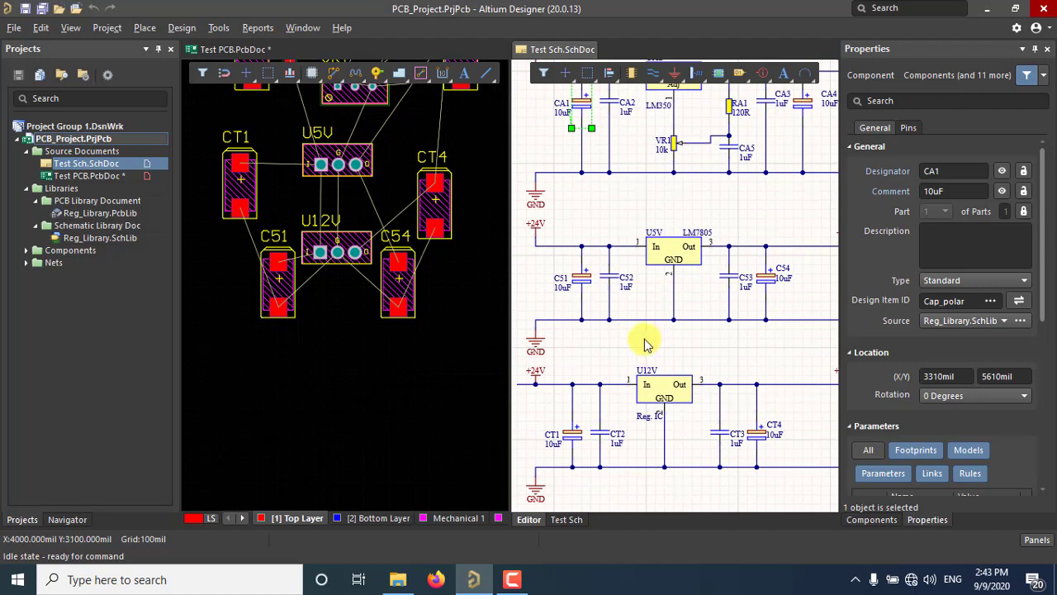
ctrl+scroll(646, 345, down, 3)
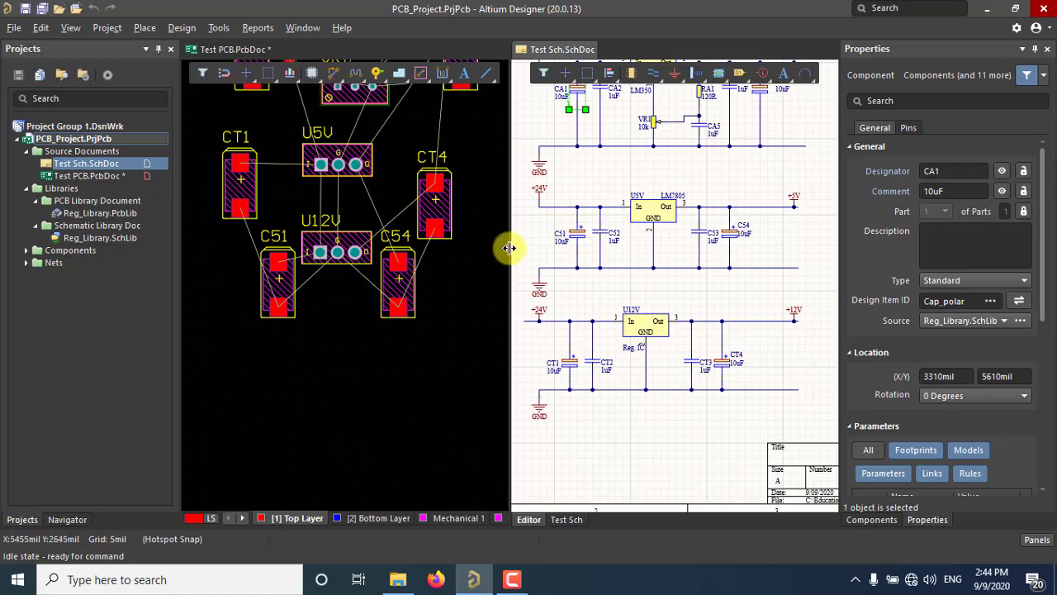
- Widen the PCB view beside the schematic and clear the CA1 selection in the schematic
drag(510, 248, 539, 248)
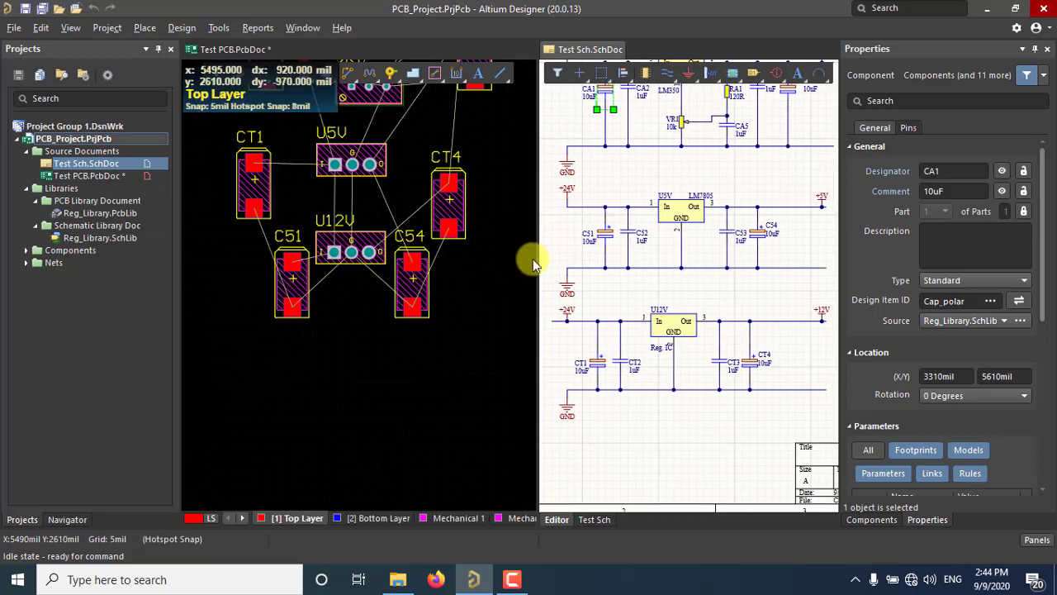
scroll(446, 296, up, 2)
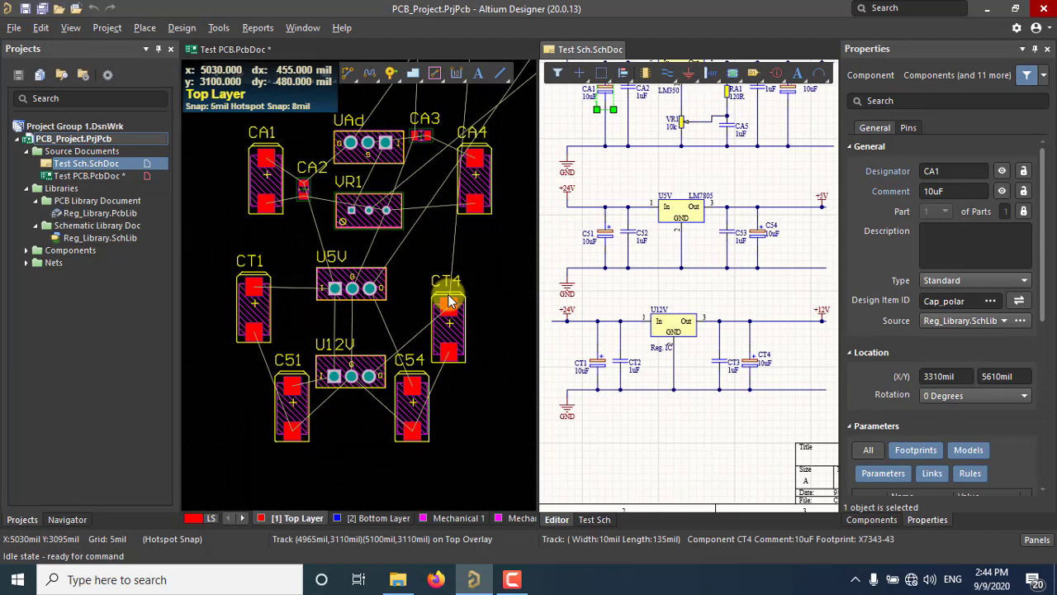
scroll(448, 215, up, 2)
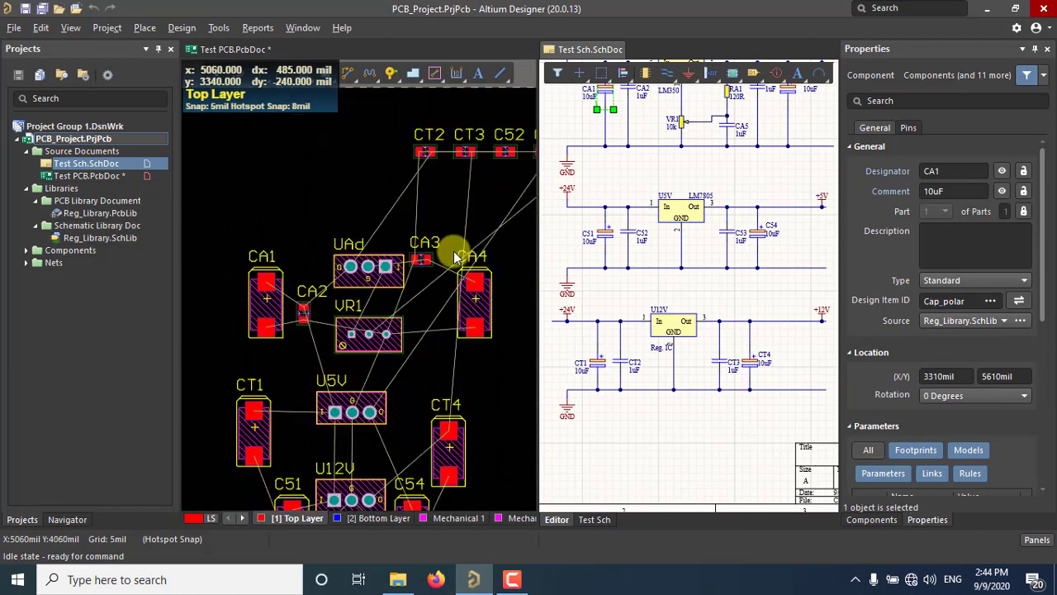
scroll(452, 239, down, 1)
scroll(455, 258, down, 1)
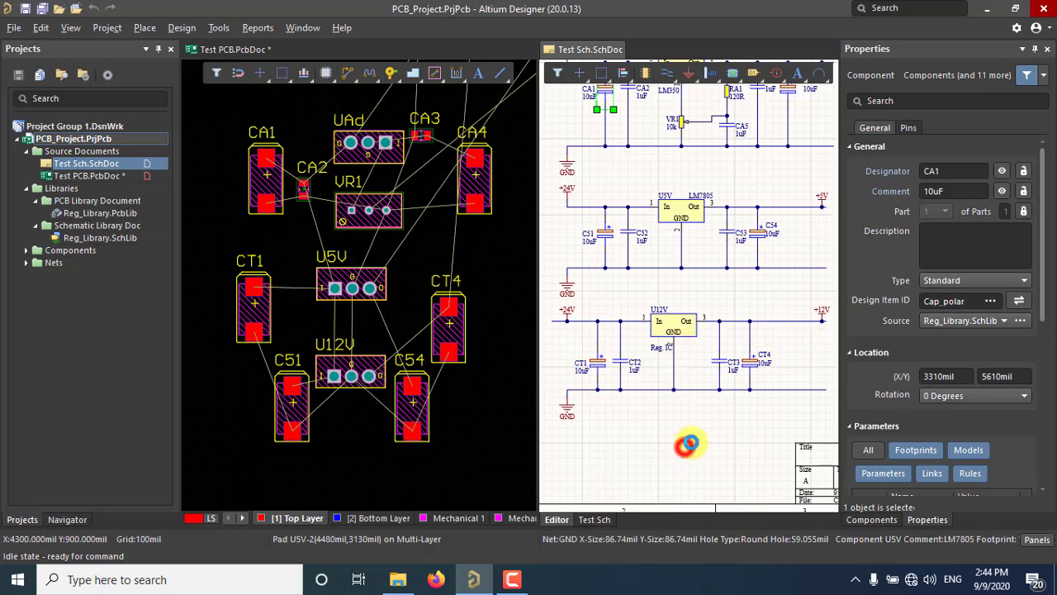
click(687, 445)
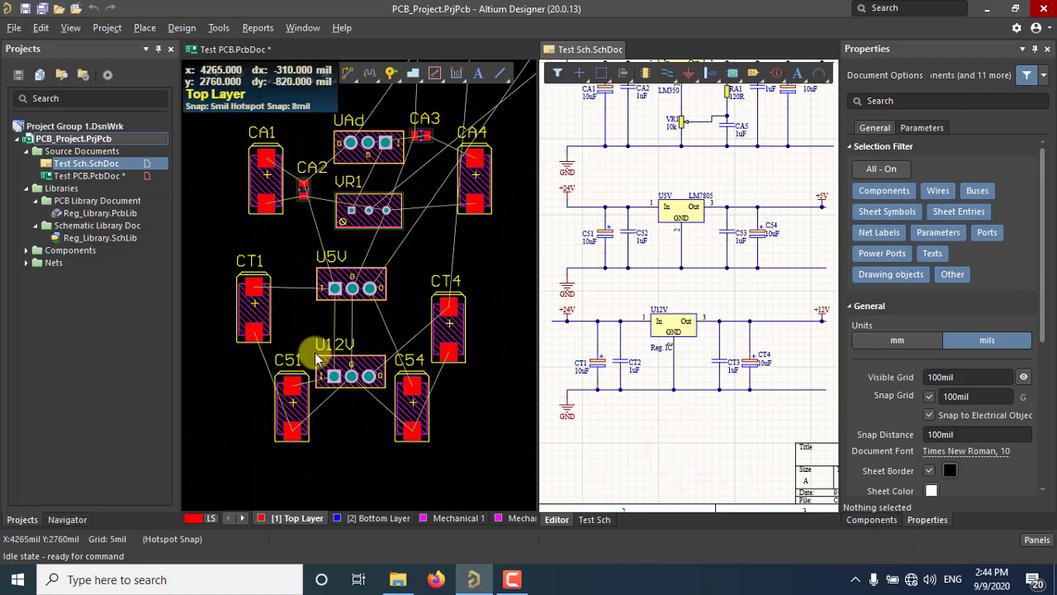
- Move U12V, C51 and C54 together further down the board, away from U5V
scroll(407, 376, down, 3)
drag(454, 368, 259, 223)
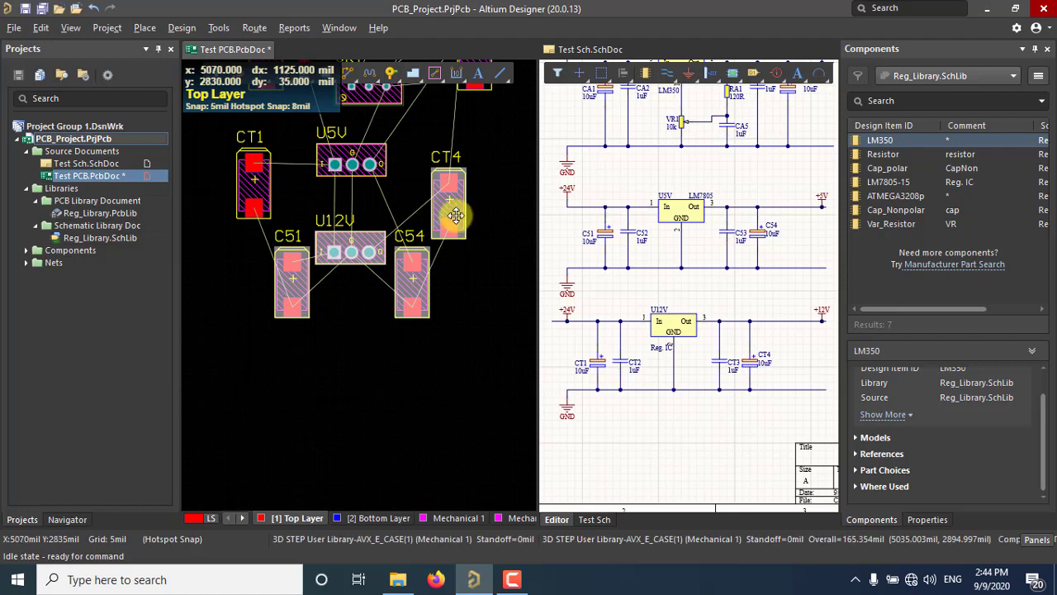
drag(351, 251, 343, 292)
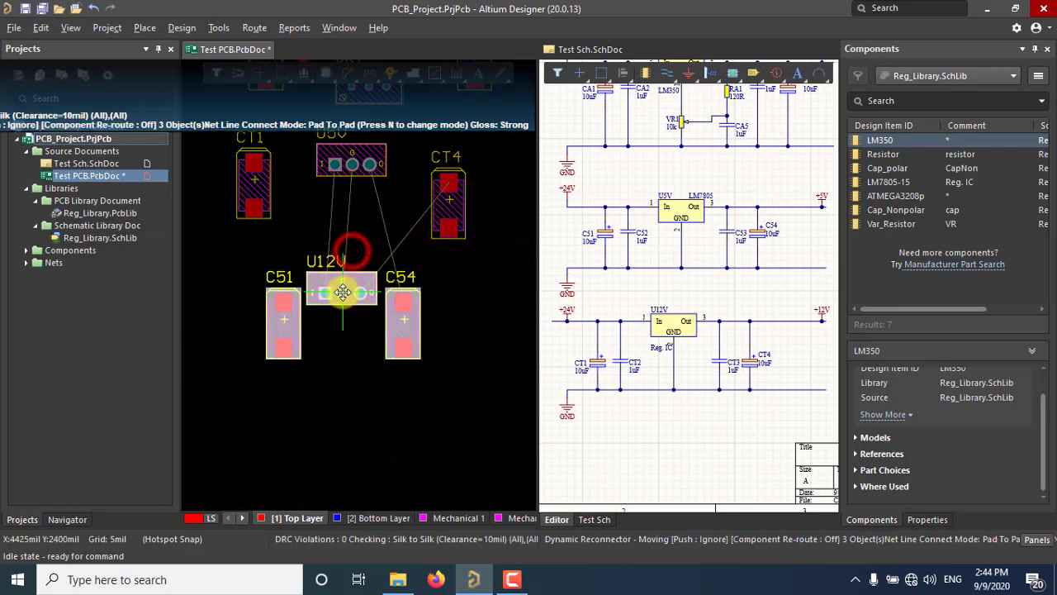
click(472, 307)
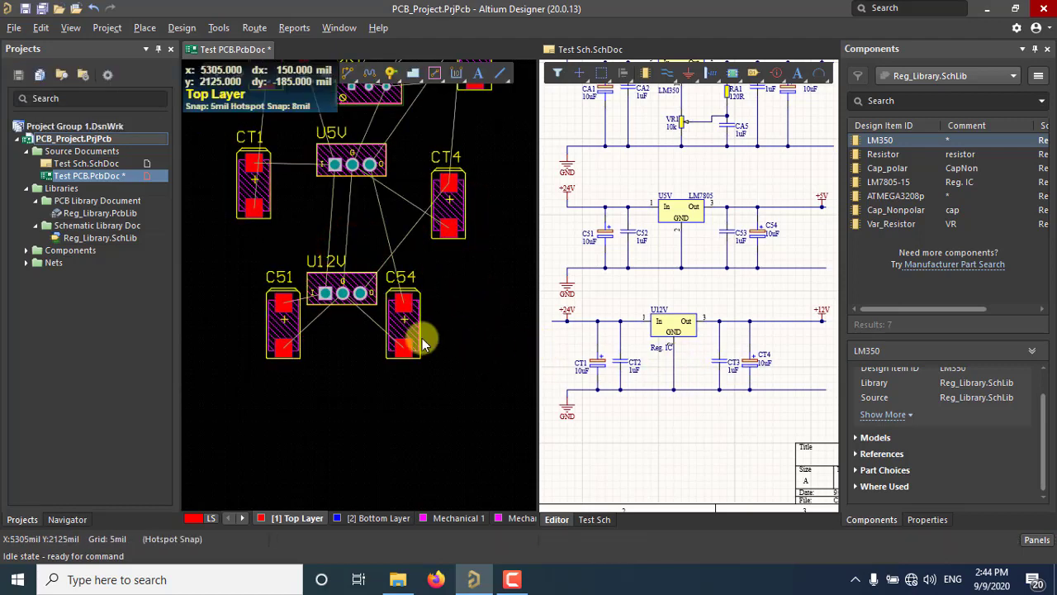
- Check which capacitors belong to the 12 V regulator in the schematic and where they sit on the board
scroll(438, 354, up, 3)
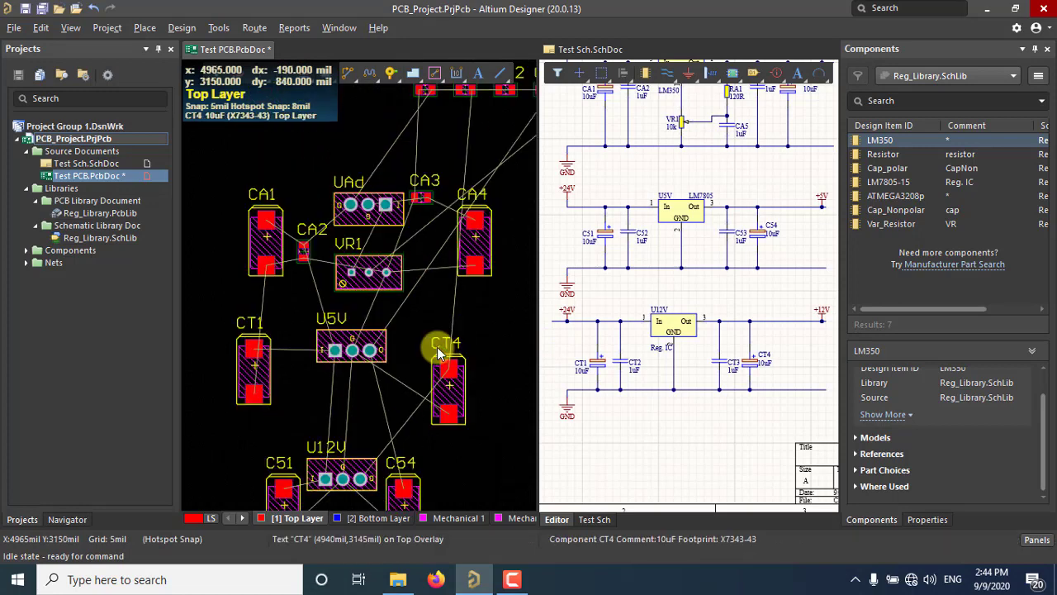
scroll(438, 353, down, 2)
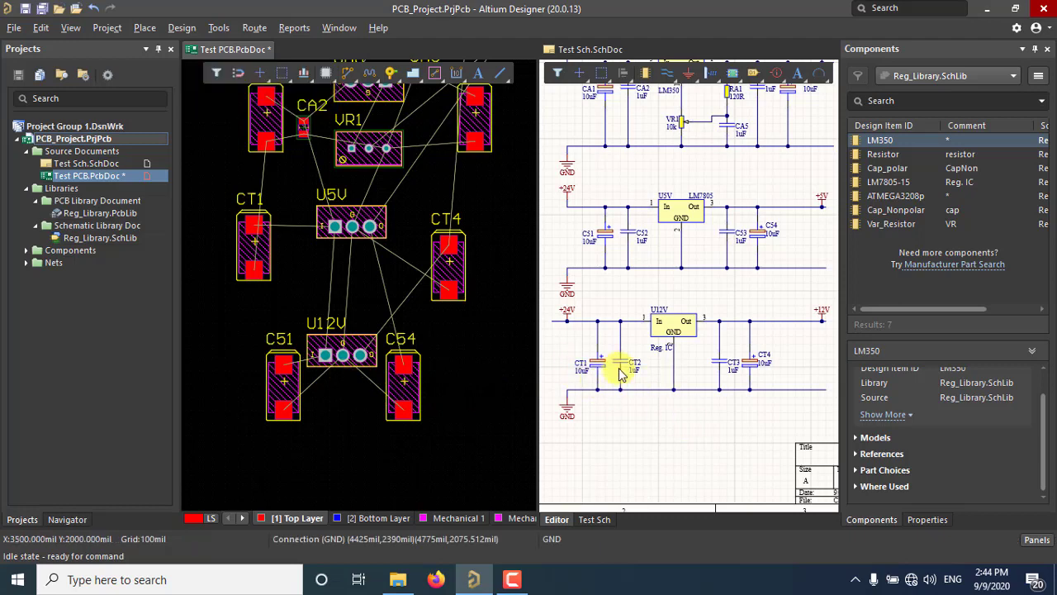
scroll(422, 354, up, 5)
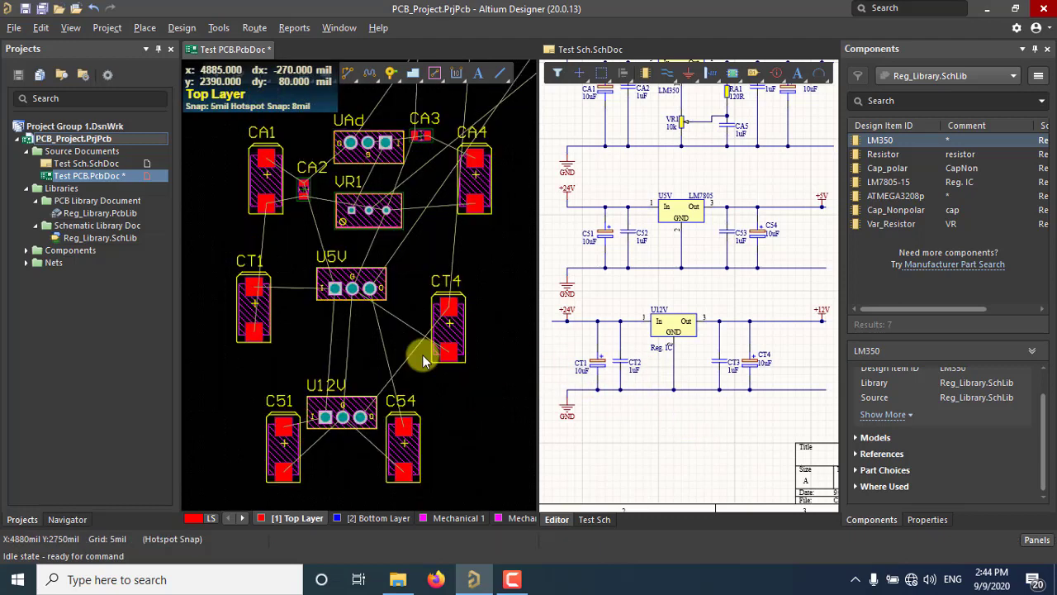
scroll(402, 330, down, 2)
ctrl+scroll(369, 230, down, 3)
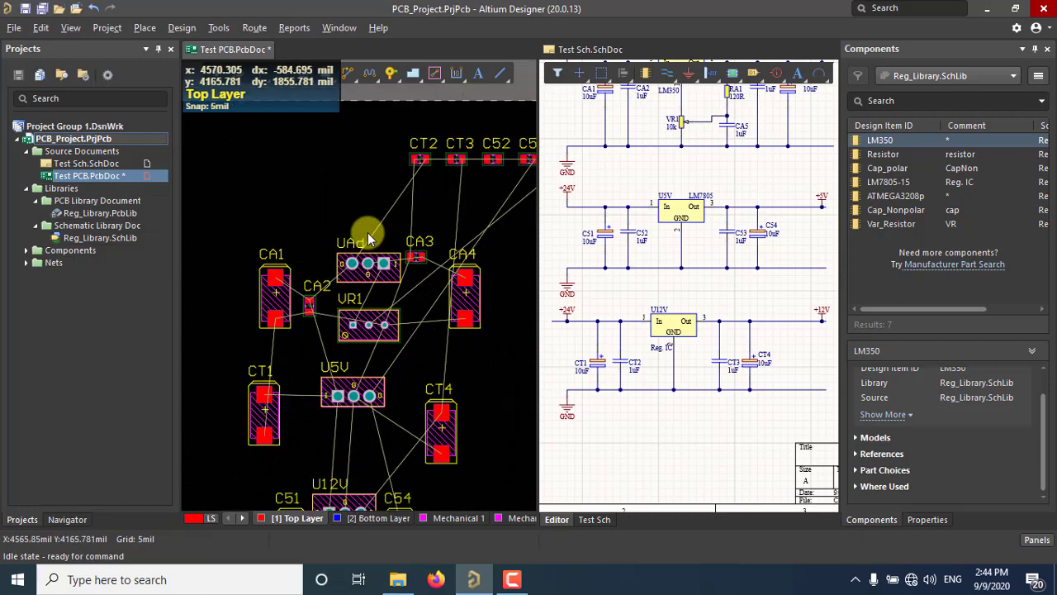
right_drag(397, 258, 390, 250)
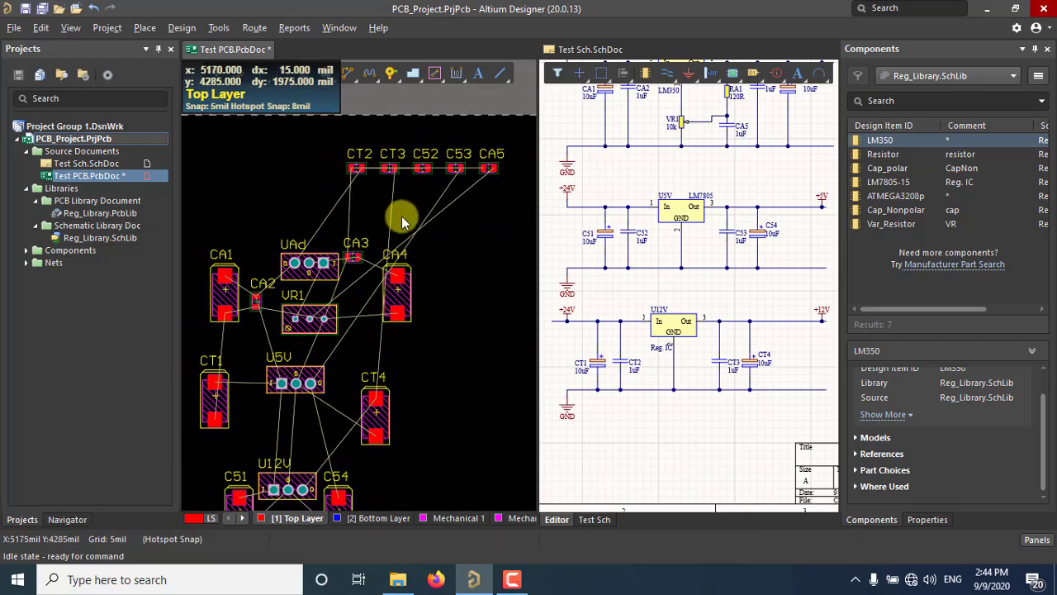
scroll(404, 219, down, 2)
scroll(405, 219, up, 1)
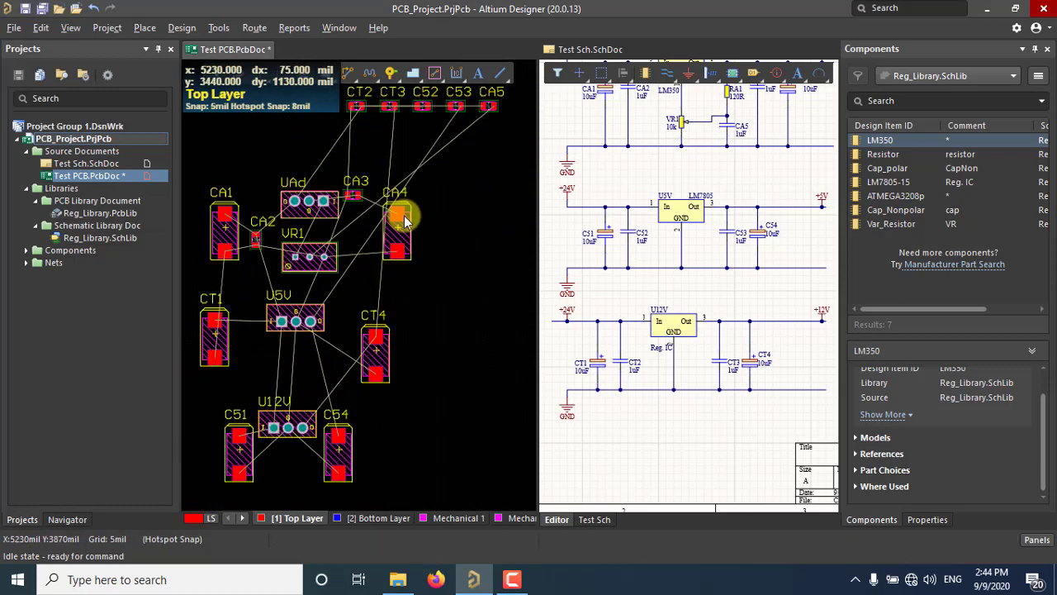
- Move CT1 below the U12V group and place CT2 upright next to it
click(357, 105)
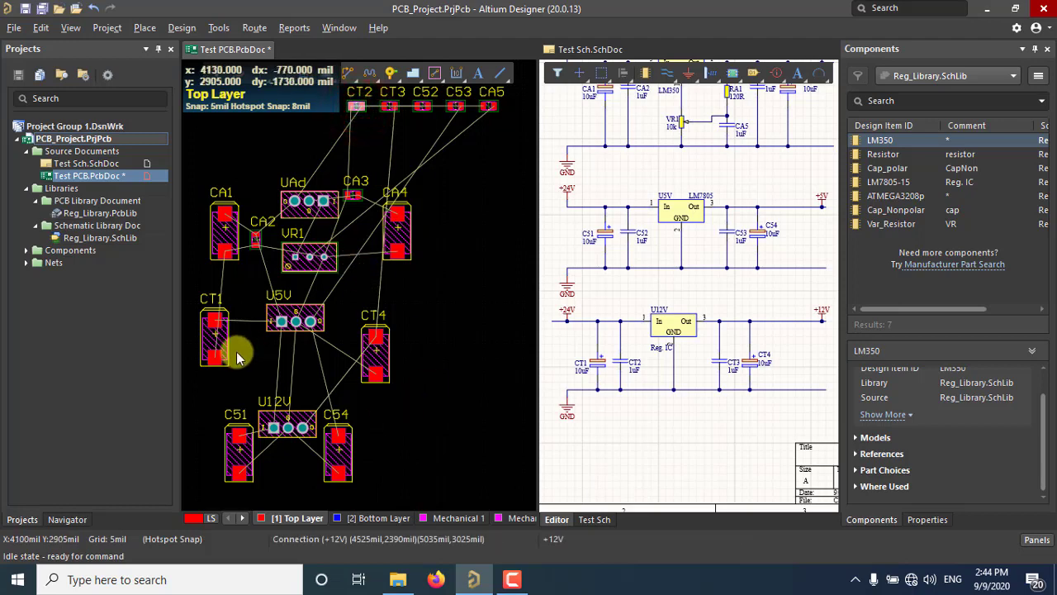
click(221, 340)
scroll(222, 273, down, 2)
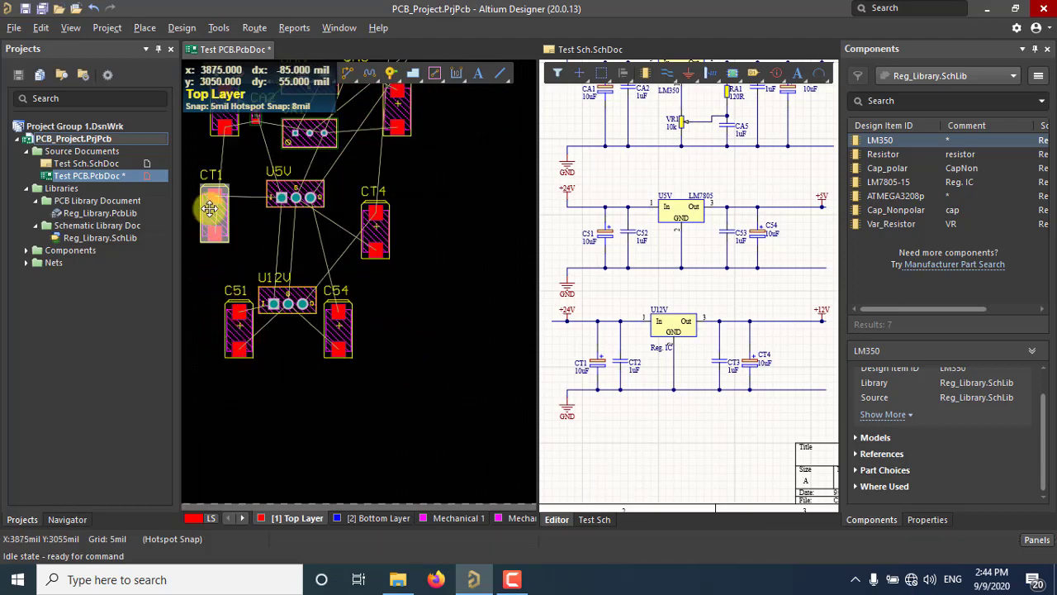
drag(212, 210, 268, 401)
click(403, 373)
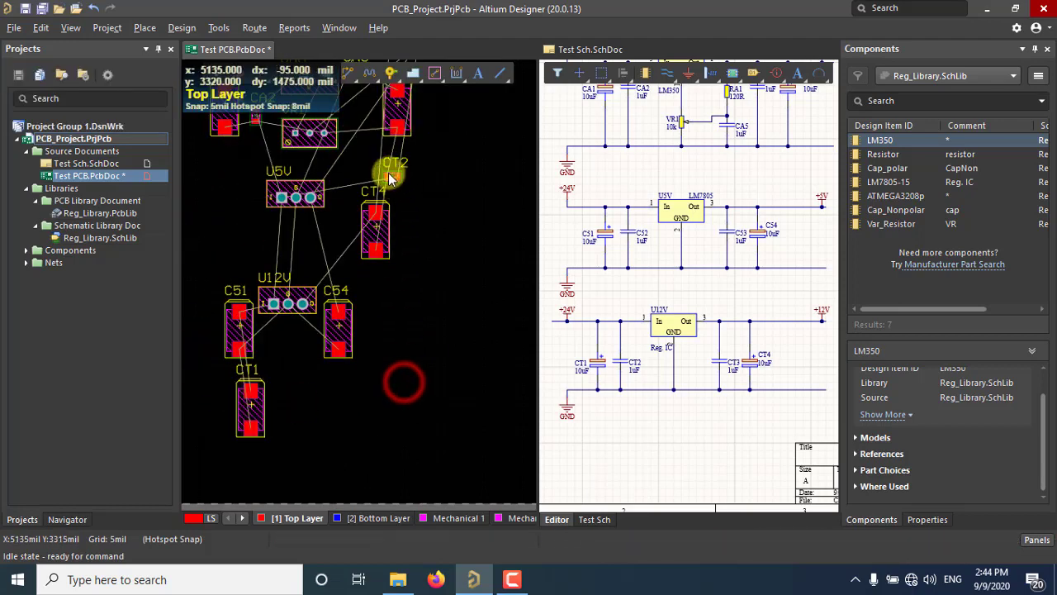
drag(390, 175, 281, 415)
- Place C51 on the input side of U5V, and move CT1 and CT2 together to the input side of U12V
drag(239, 324, 231, 223)
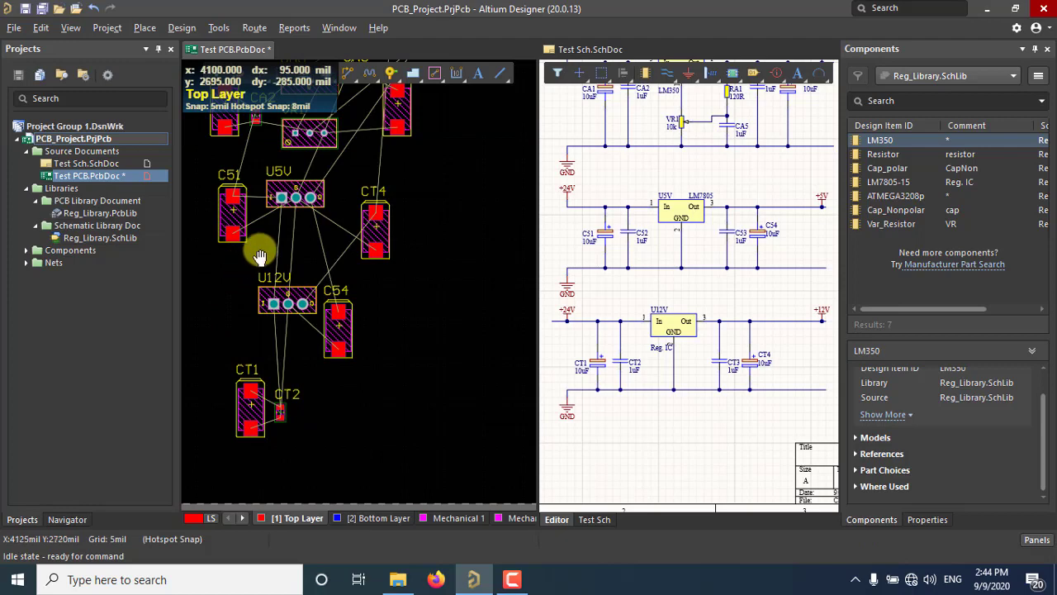
right_drag(259, 256, 282, 250)
drag(337, 432, 250, 355)
drag(300, 394, 251, 308)
right_drag(302, 350, 305, 372)
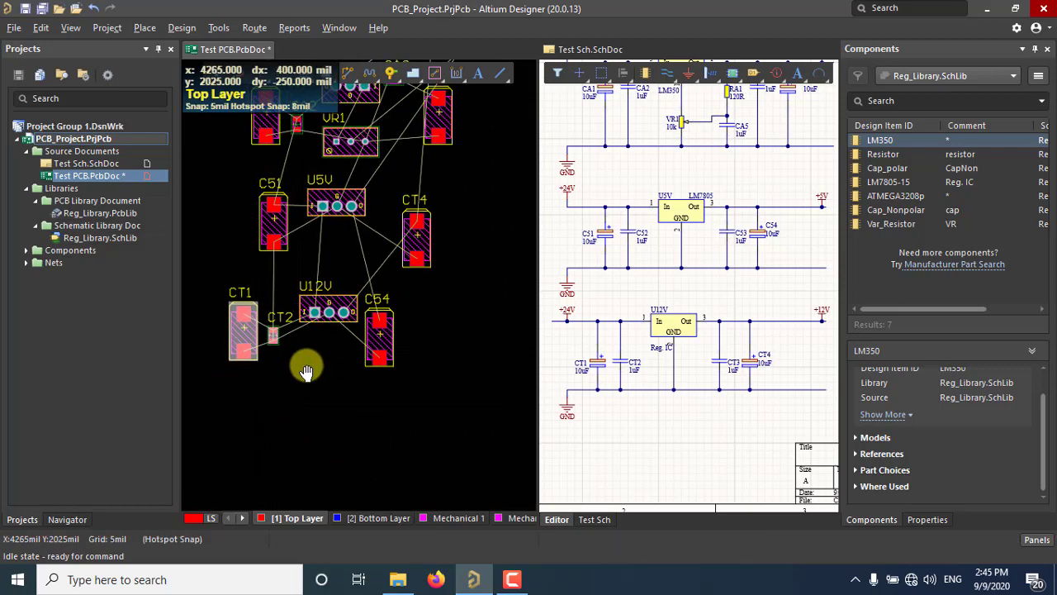
scroll(297, 363, up, 3)
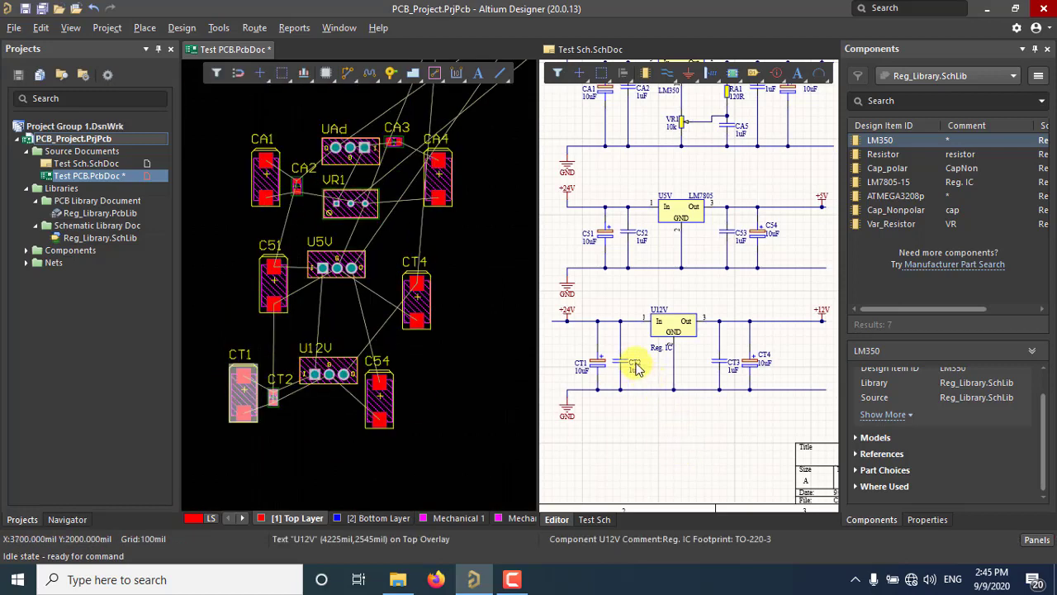
- Locate C52 in the schematic and place it upright between C51 and the input side of U5V on the board
click(632, 232)
right_drag(446, 252, 423, 346)
drag(446, 135, 279, 362)
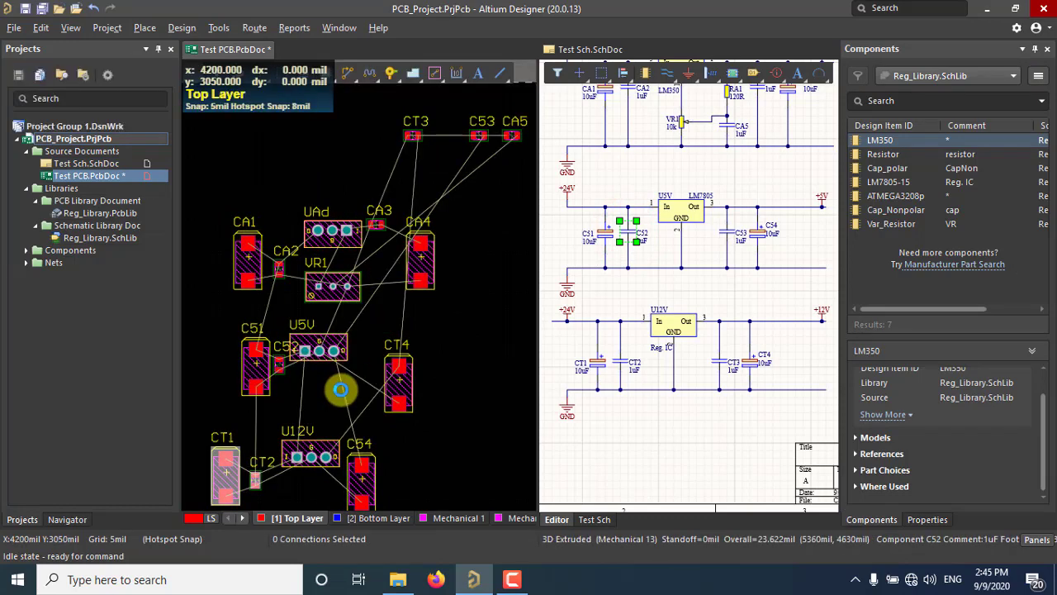
- Check CA1 and CA2 in the schematic's adjustable regulator circuit against their placement on the board
click(589, 295)
scroll(665, 177, up, 2)
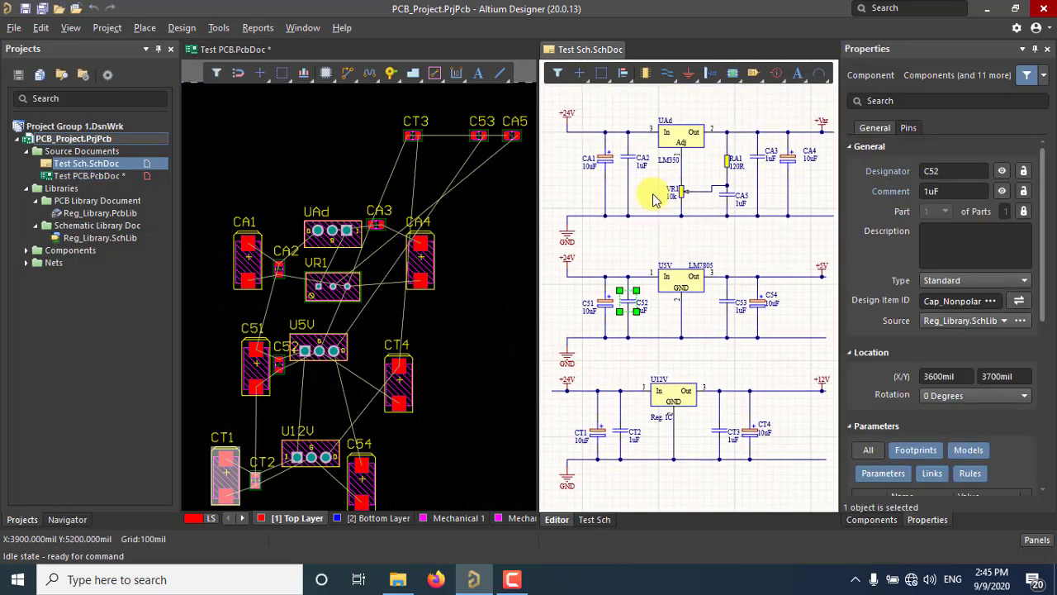
drag(565, 140, 644, 208)
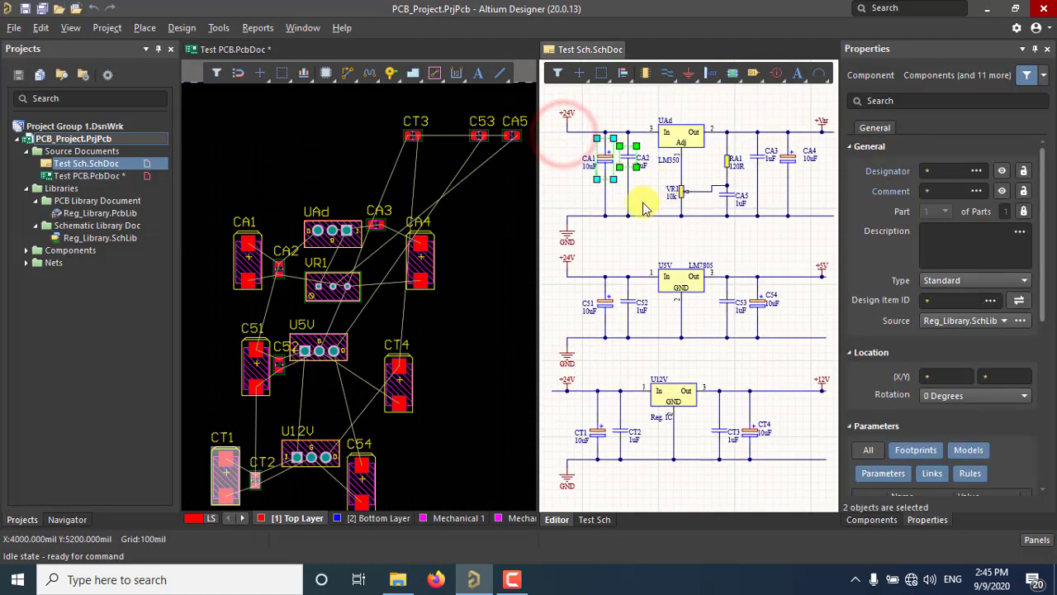
scroll(423, 265, down, 3)
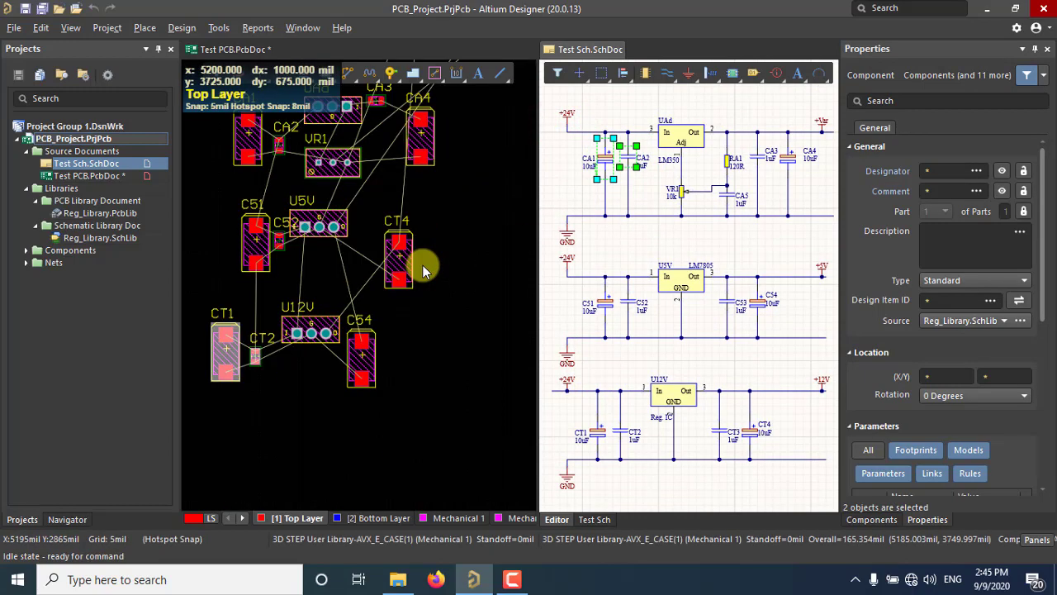
scroll(484, 264, up, 3)
click(478, 259)
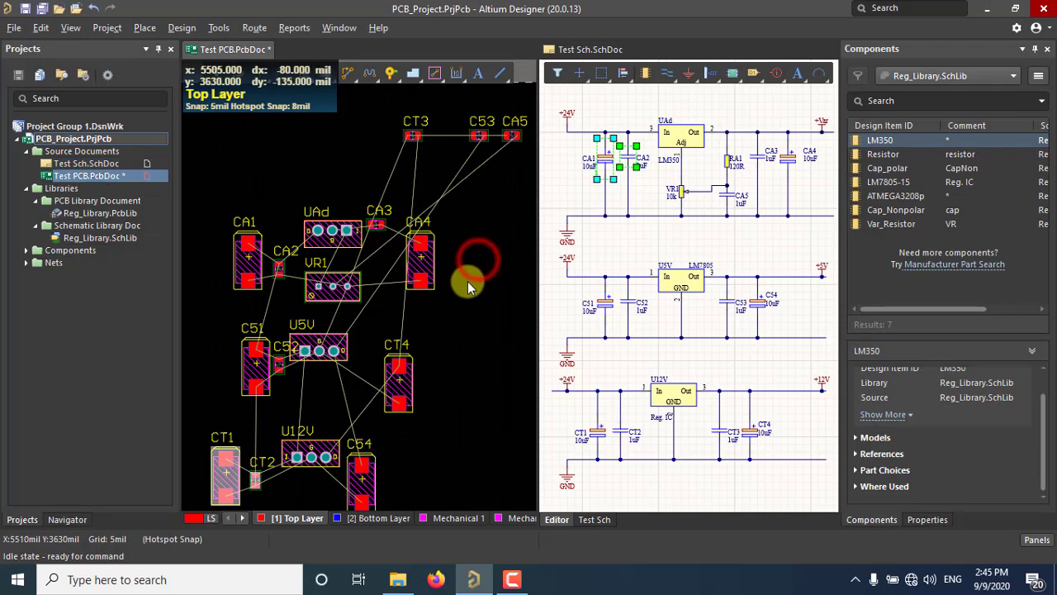
right_drag(468, 281, 461, 304)
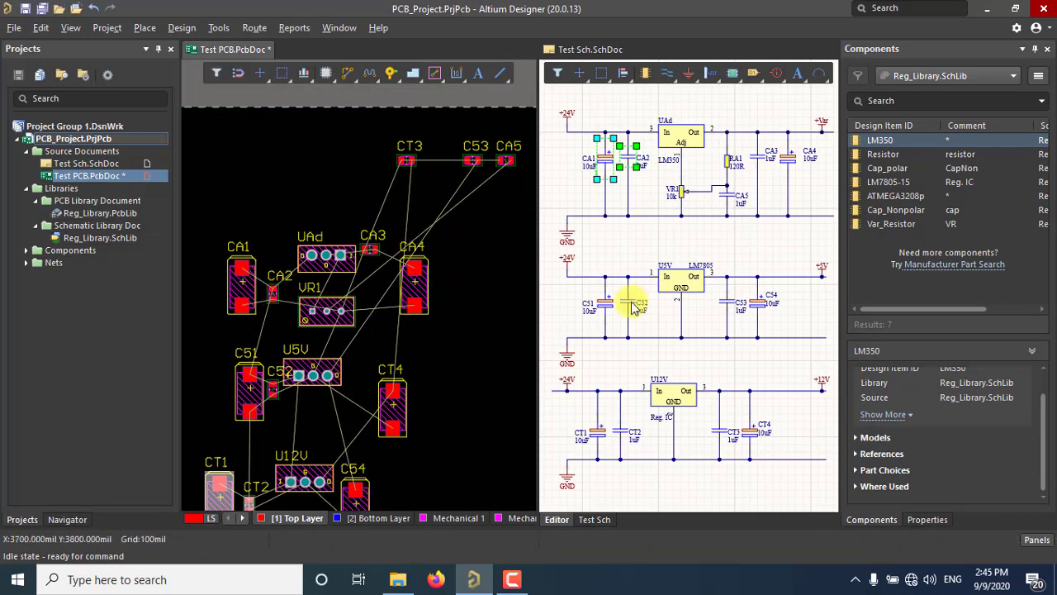
- Identify CA3 and CA4 in the schematic, turn CA3 upright beside CA4, and move both closer to UAd
click(785, 176)
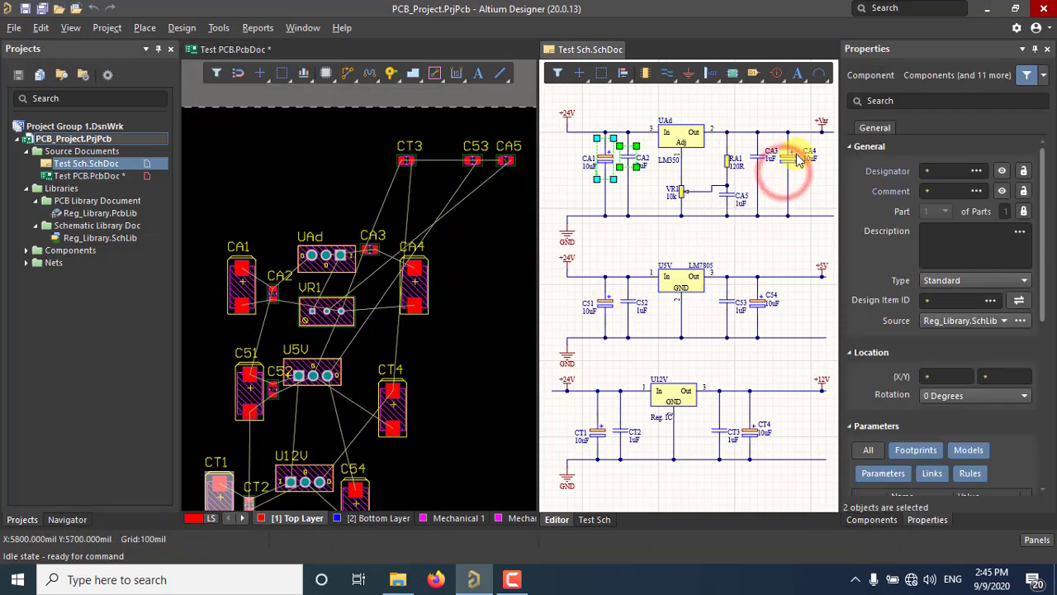
click(789, 158)
shift+click(756, 157)
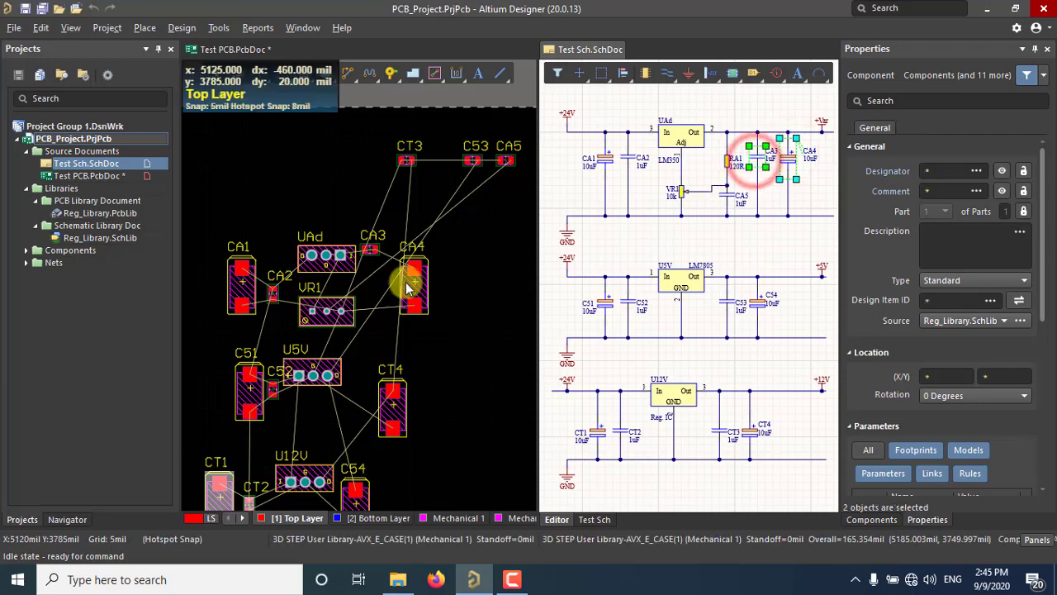
right_drag(468, 302, 464, 280)
drag(369, 228, 383, 264)
drag(463, 312, 367, 209)
drag(409, 259, 395, 258)
- Identify C53 and C54 in the schematic and place C53 upright on the output side of U5V
scroll(406, 263, down, 4)
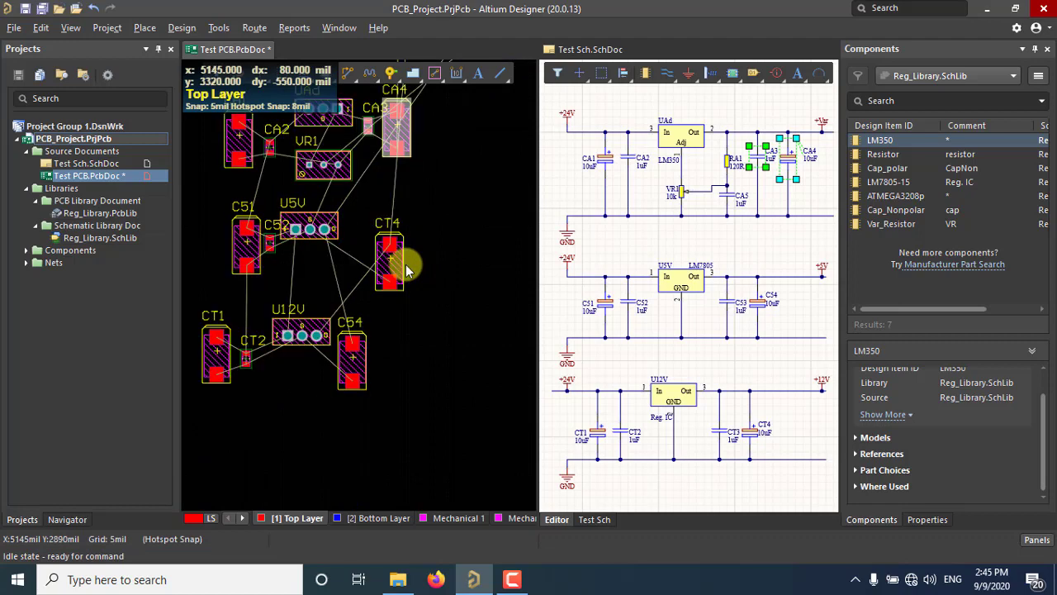
click(698, 237)
click(448, 198)
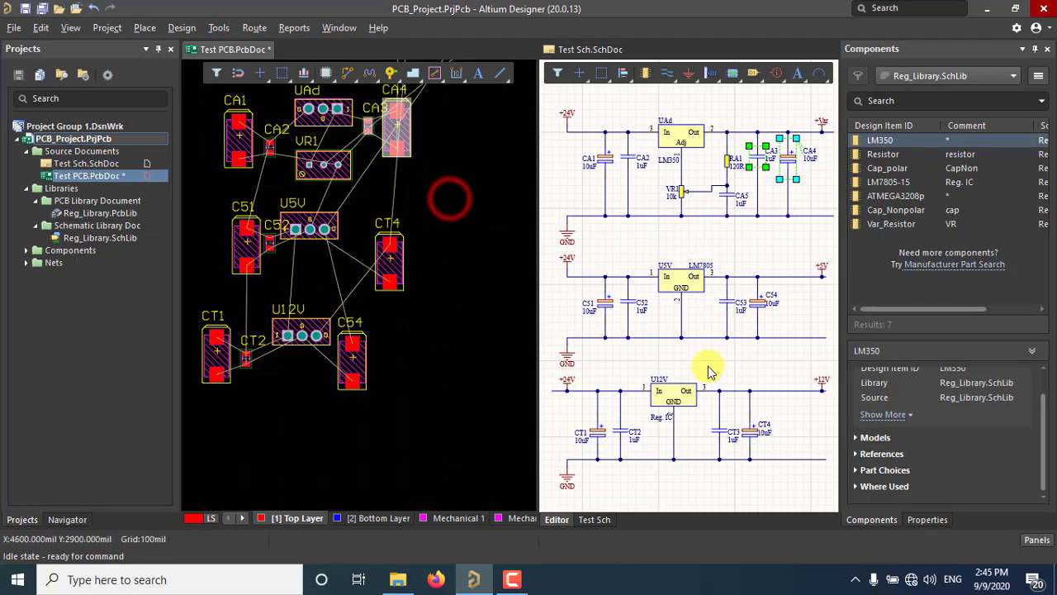
click(422, 186)
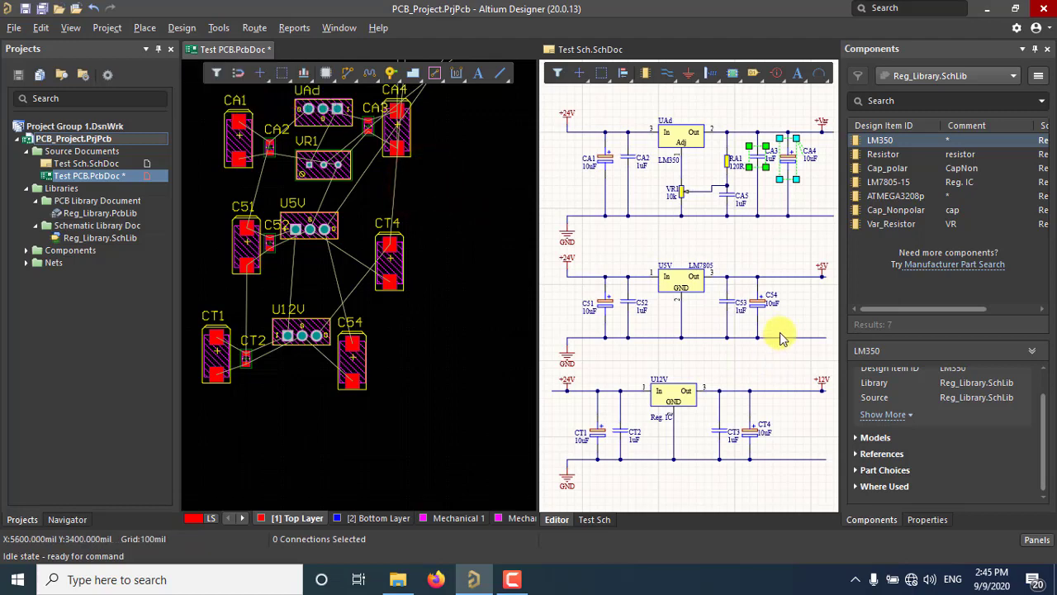
drag(785, 326, 715, 289)
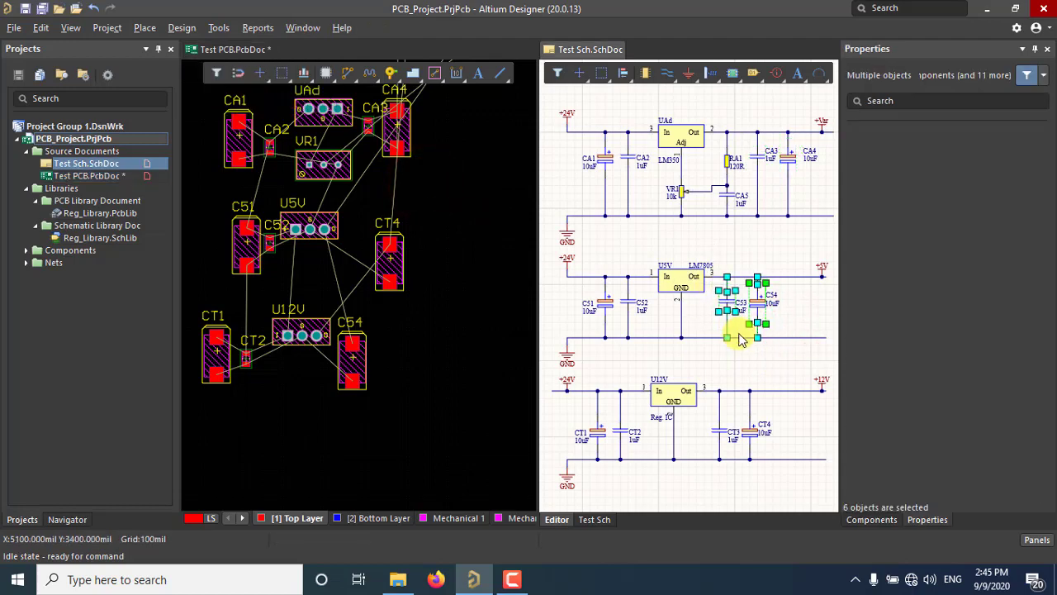
scroll(501, 295, up, 3)
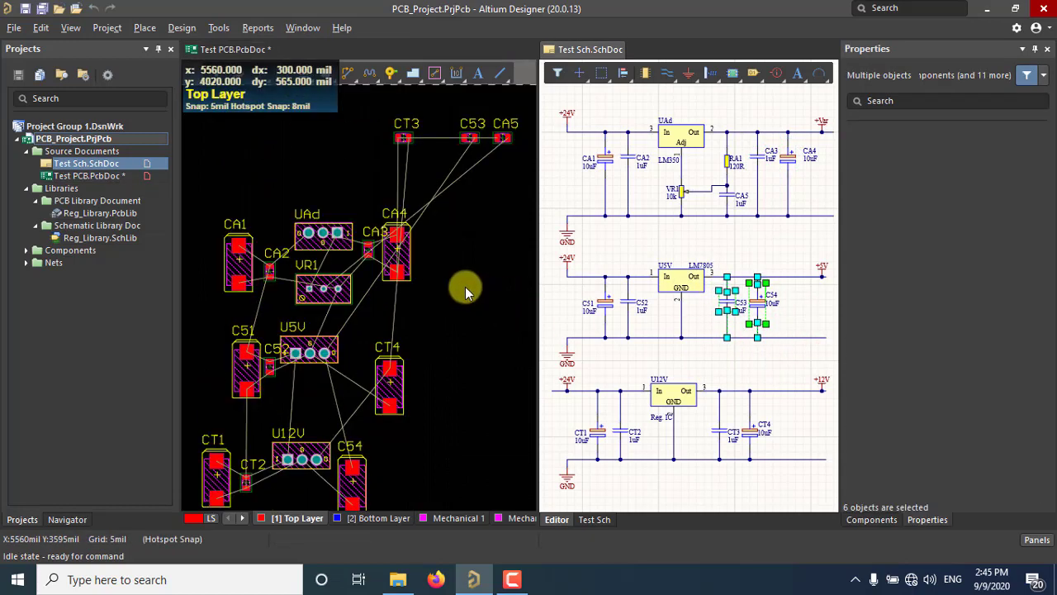
click(469, 138)
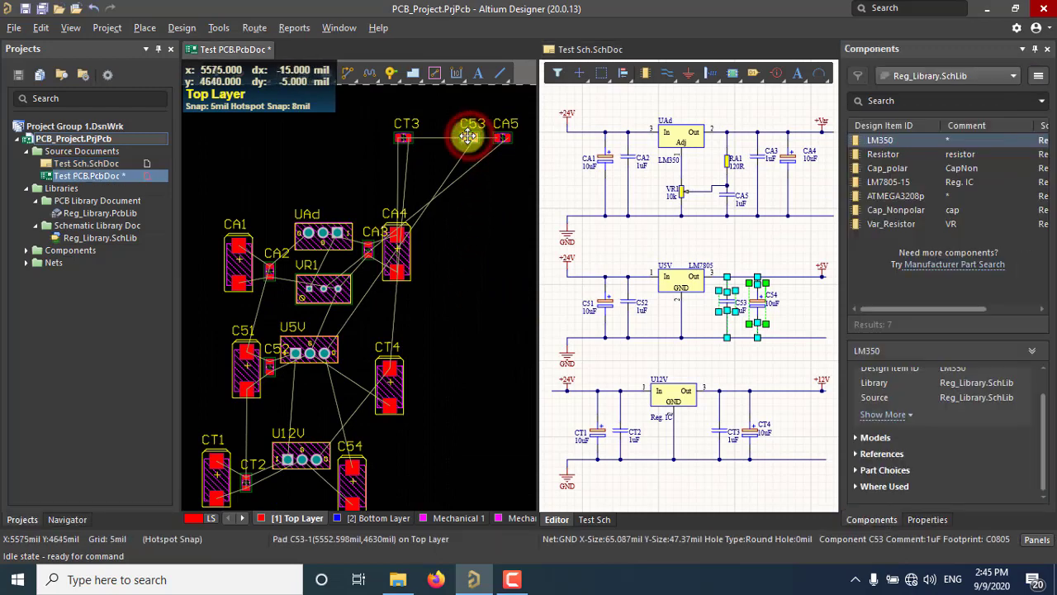
drag(468, 138, 361, 384)
- Exchange the positions of C54 and CT4, putting C54 beside C53 in the U5V group and CT4 beside U12V
ctrl+scroll(360, 299, down, 2)
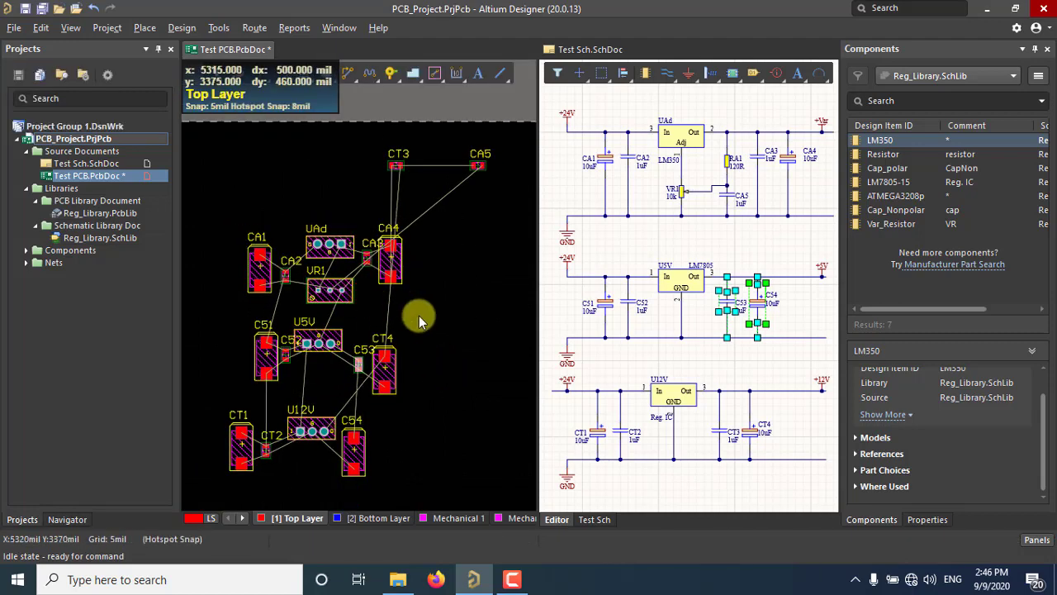
ctrl+scroll(420, 321, down, 1)
right_drag(419, 317, 431, 259)
ctrl+scroll(355, 393, up, 2)
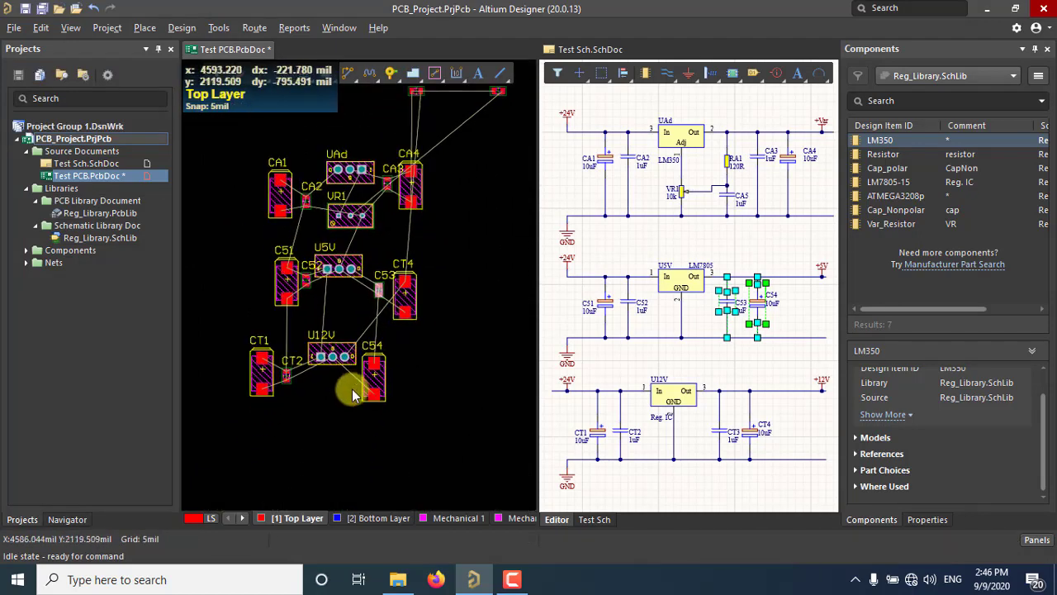
mouse_move(379, 390)
mouse_down()
mouse_move(439, 345)
mouse_move(455, 299)
mouse_move(392, 362)
mouse_move(384, 389)
mouse_up()
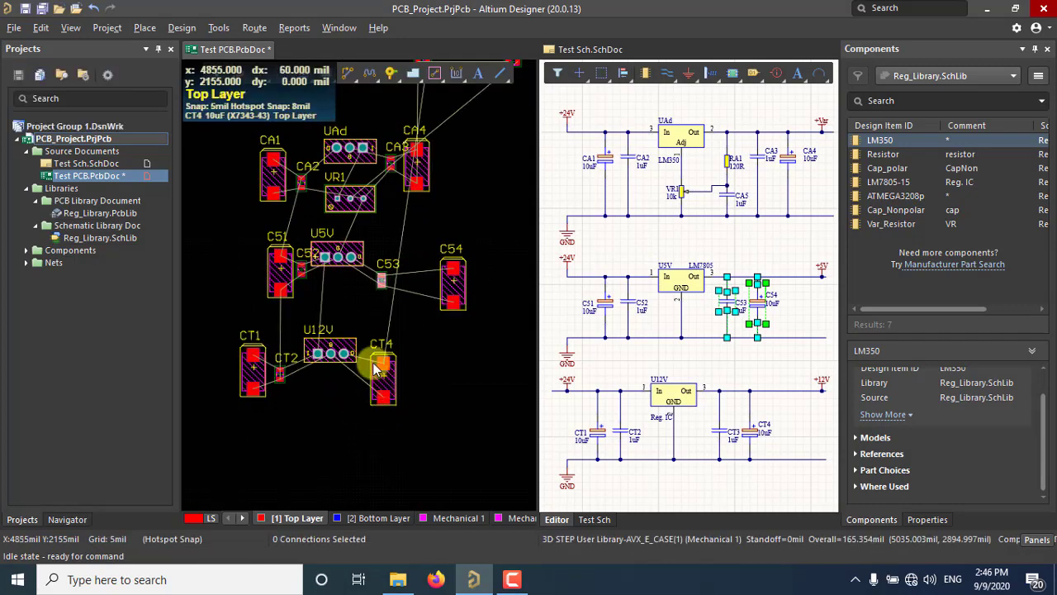
- Check the regulator output pins, locate CT3 in the schematic, and place it upright between U12V and CT4
ctrl+scroll(344, 257, up, 5)
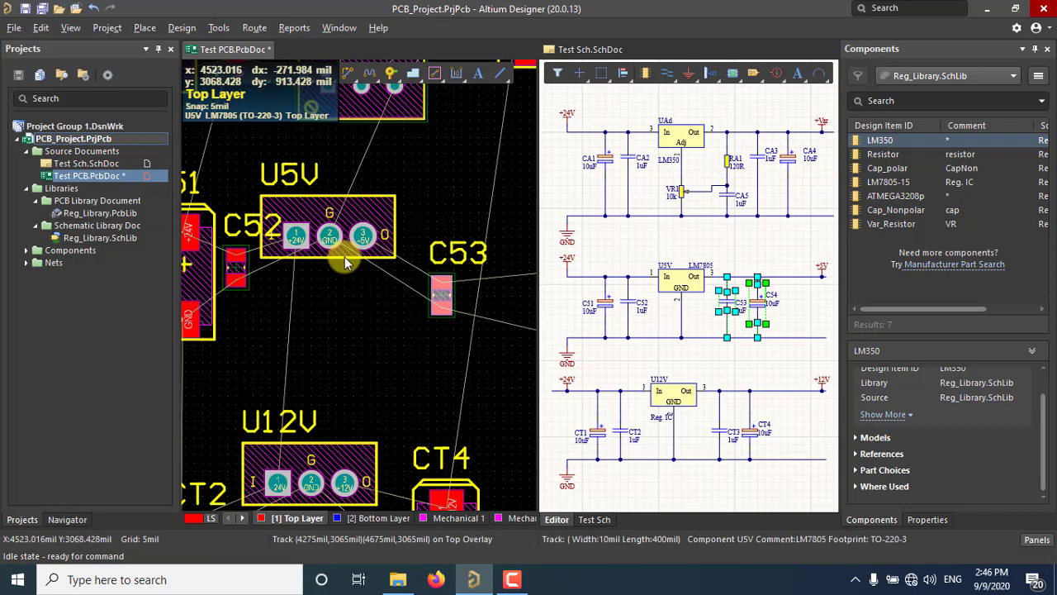
ctrl+scroll(345, 257, down, 1)
right_drag(441, 377, 410, 289)
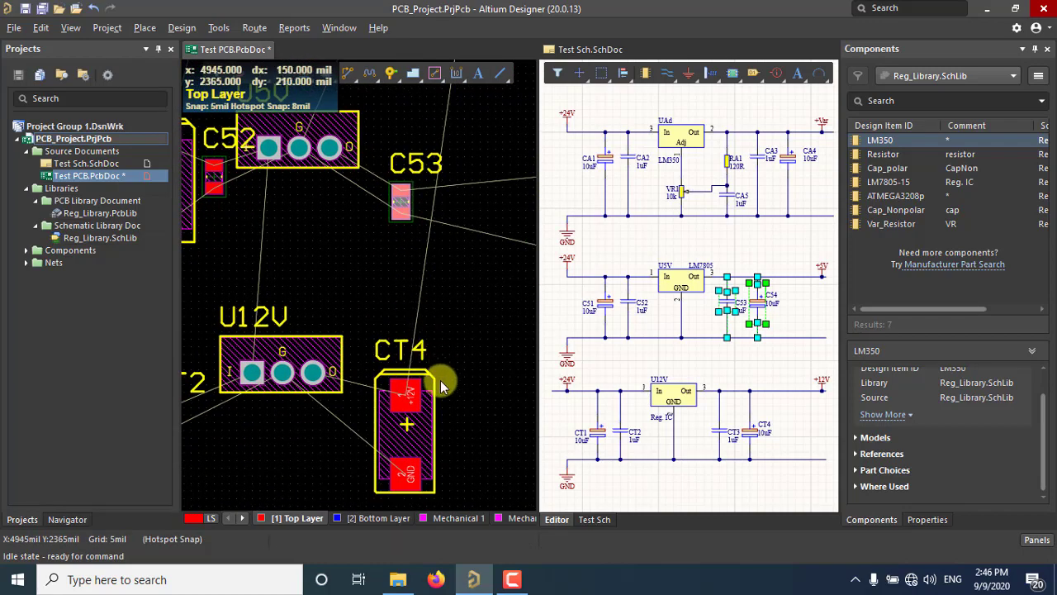
ctrl+scroll(440, 380, down, 1)
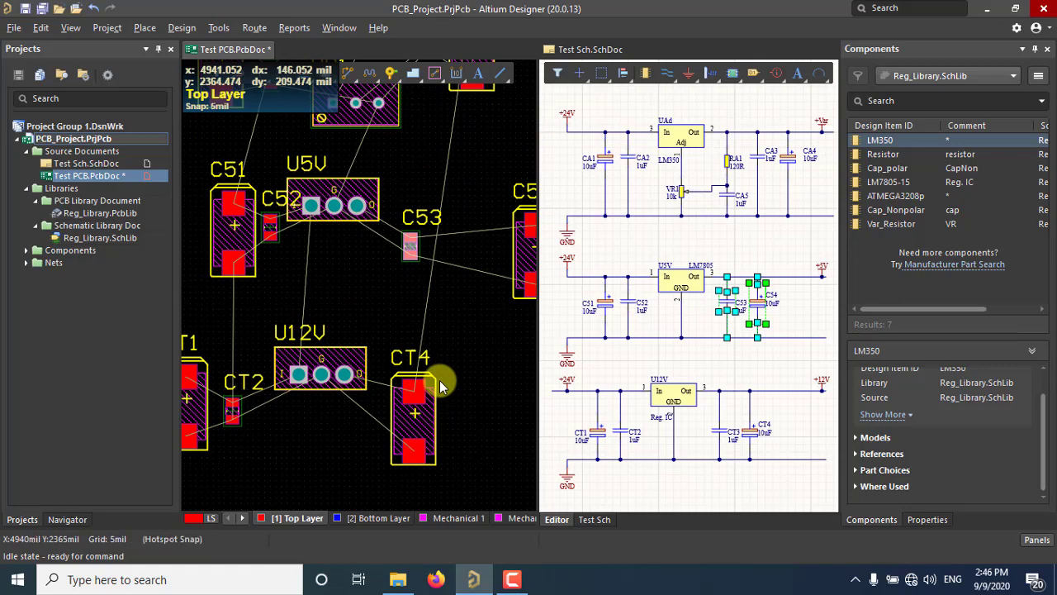
click(717, 431)
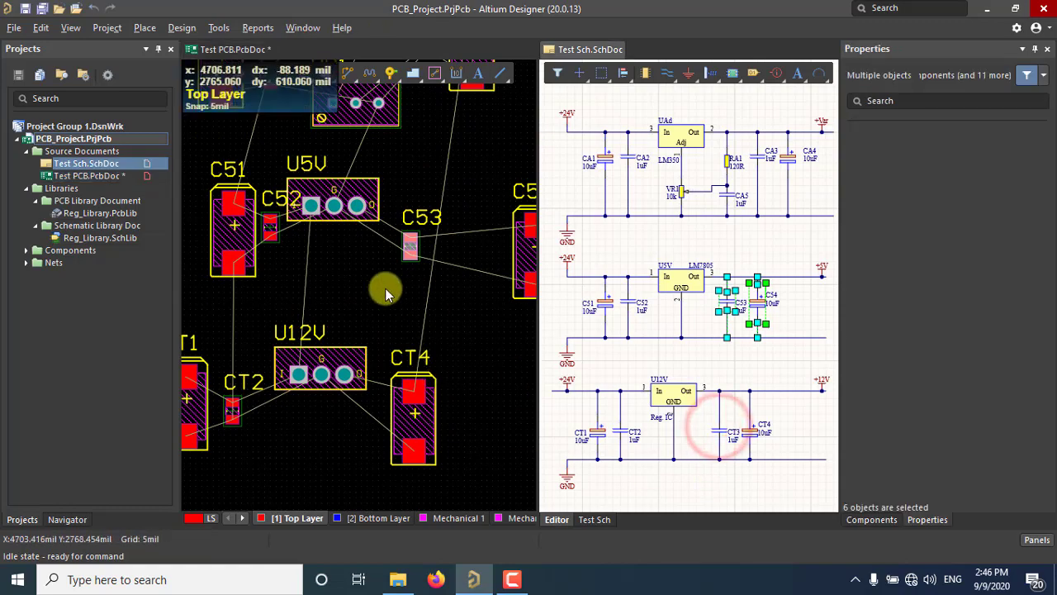
ctrl+scroll(385, 287, down, 1)
ctrl+scroll(398, 318, down, 1)
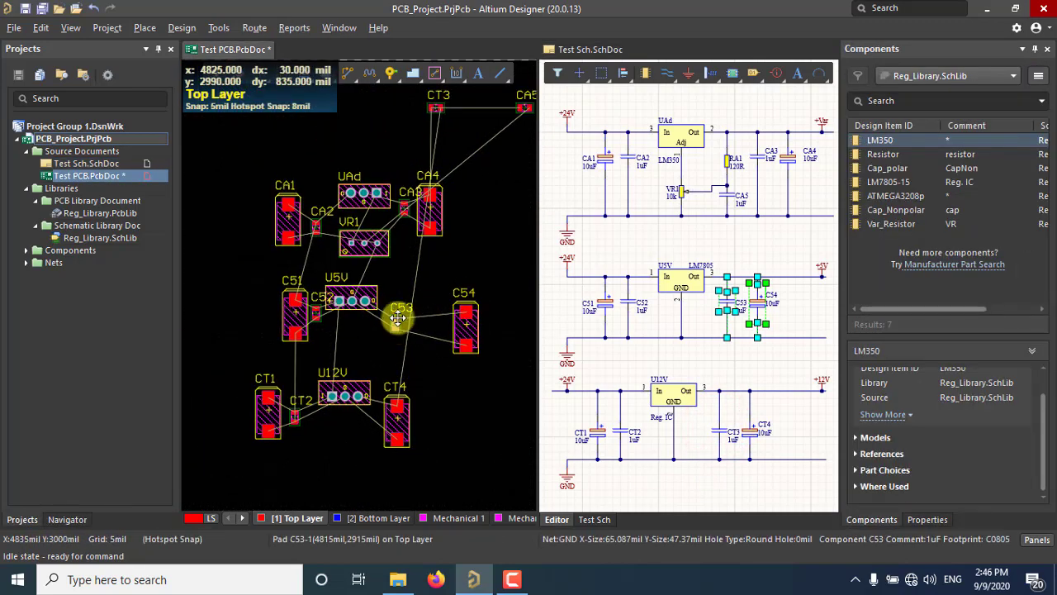
ctrl+scroll(398, 318, down, 1)
drag(429, 130, 376, 413)
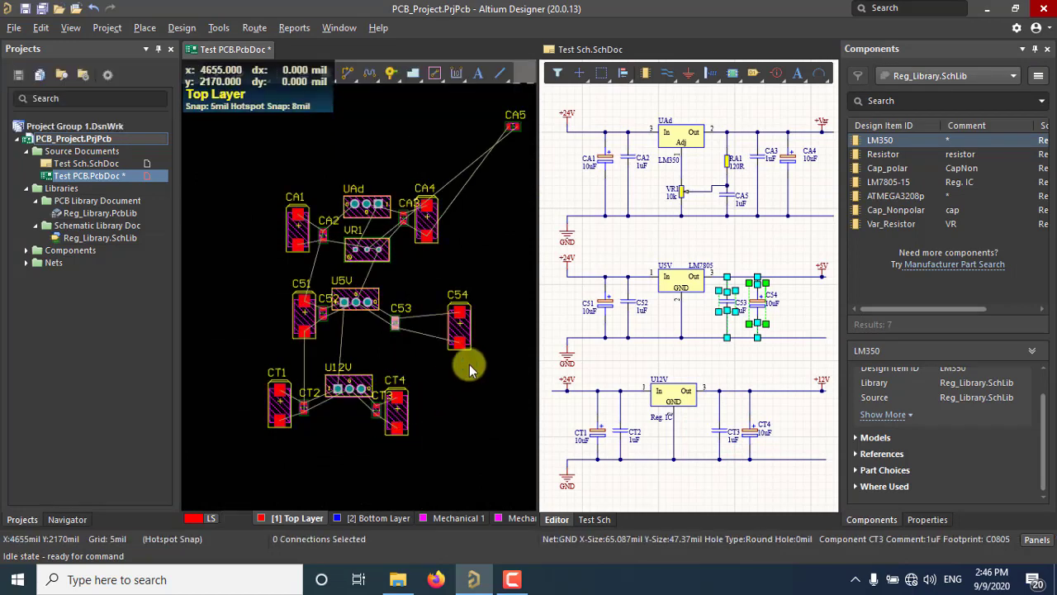
- Move CA5 into the adjustable regulator group, directly below VR1
right_drag(469, 367, 424, 373)
ctrl+scroll(463, 132, up, 2)
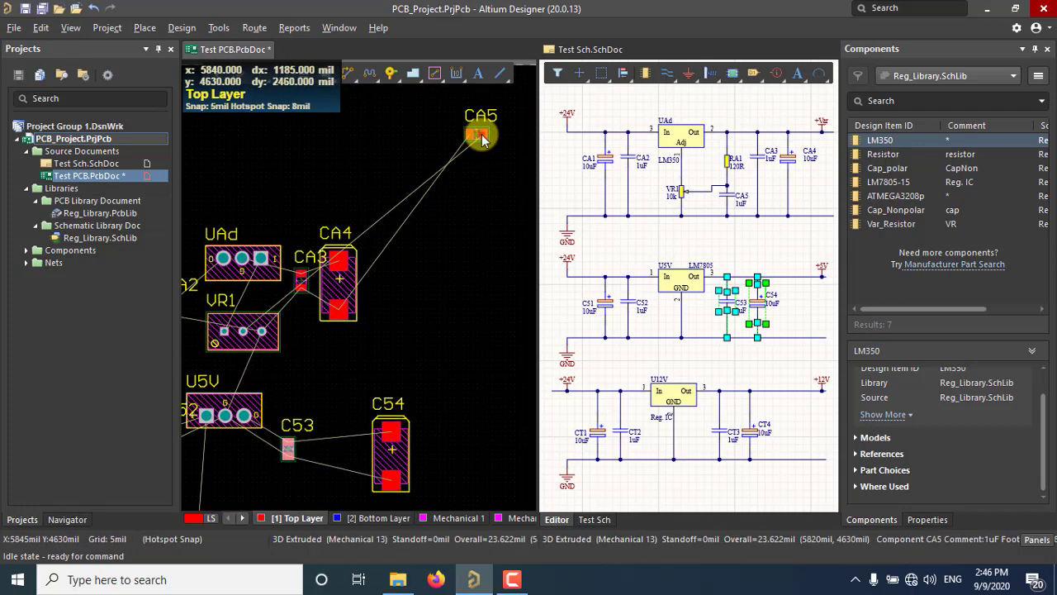
drag(481, 135, 406, 366)
right_drag(379, 278, 433, 195)
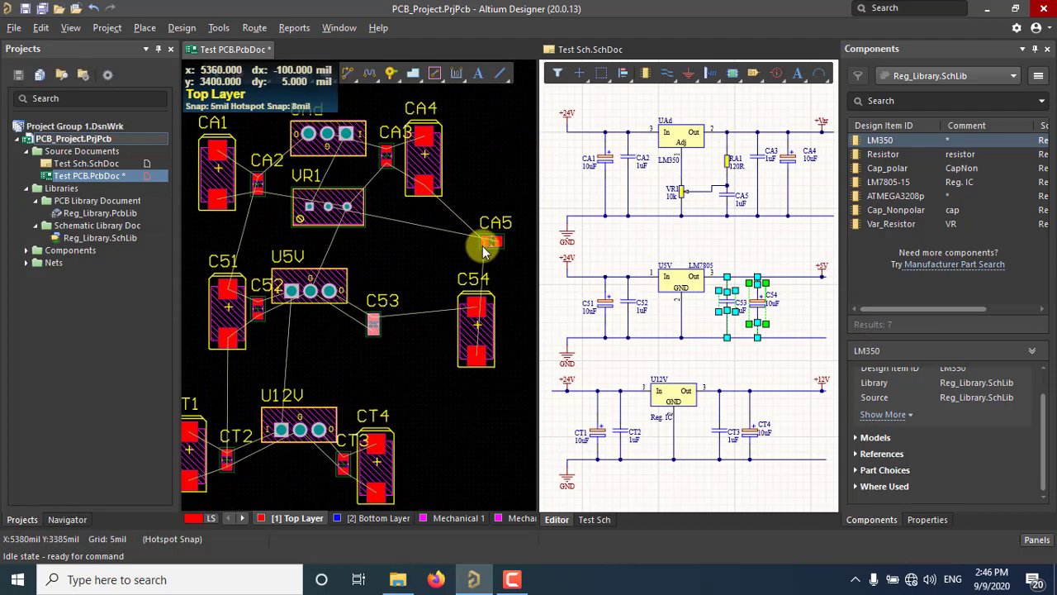
ctrl+scroll(372, 233, up, 1)
drag(518, 246, 344, 245)
ctrl+scroll(371, 241, down, 1)
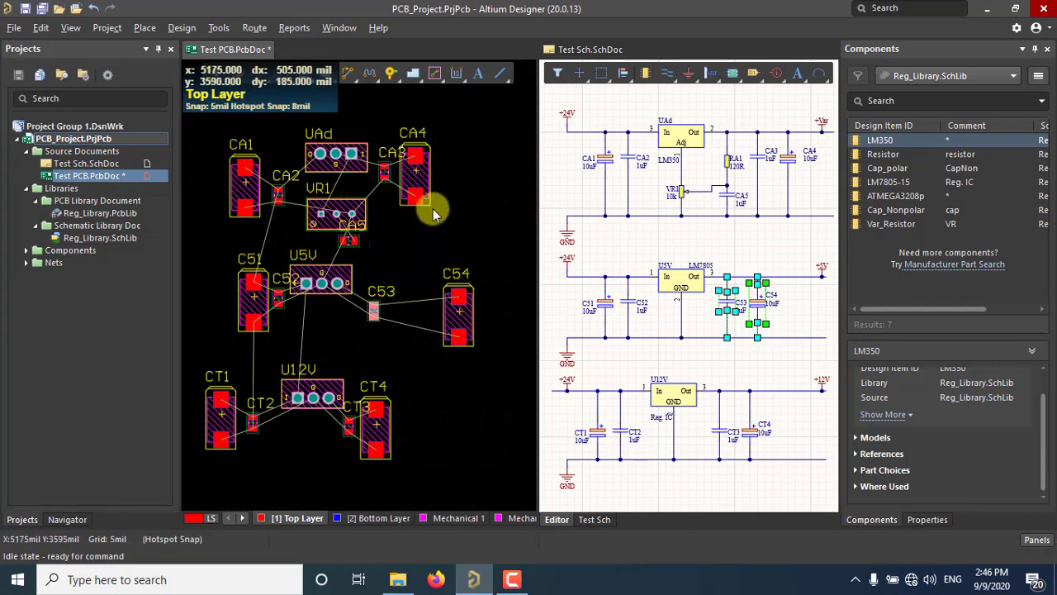
- Move U12V together with CT1, CT2, CT3 and CT4 so the group lines up beneath the U5V group
scroll(435, 213, down, 2)
drag(413, 416, 207, 300)
drag(314, 336, 356, 368)
right_drag(354, 402, 334, 453)
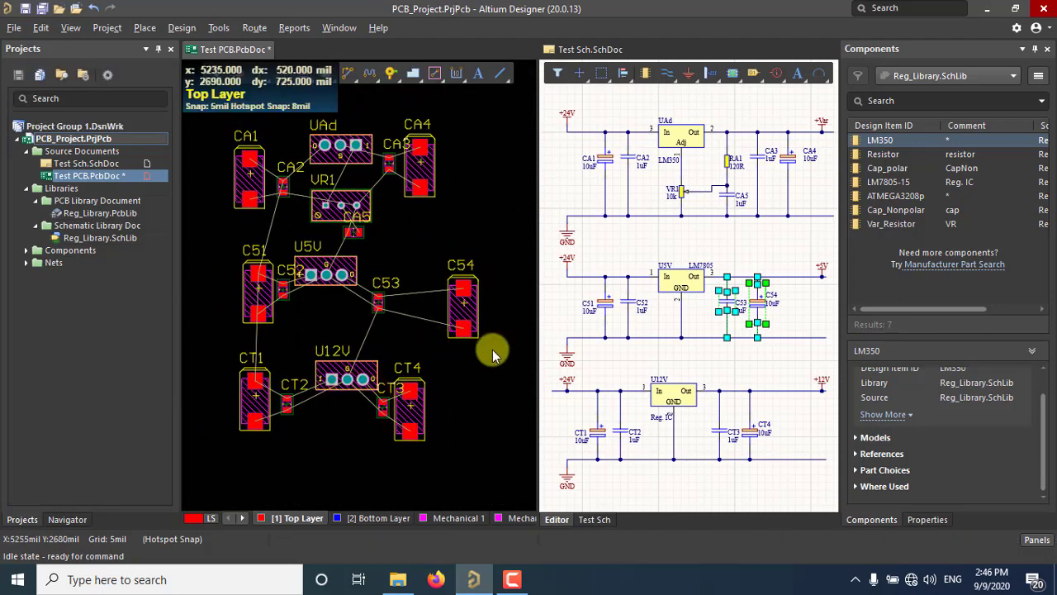
- Move the whole adjustable regulator group slightly up, away from the U5V group
scroll(399, 304, up, 4)
scroll(367, 311, down, 2)
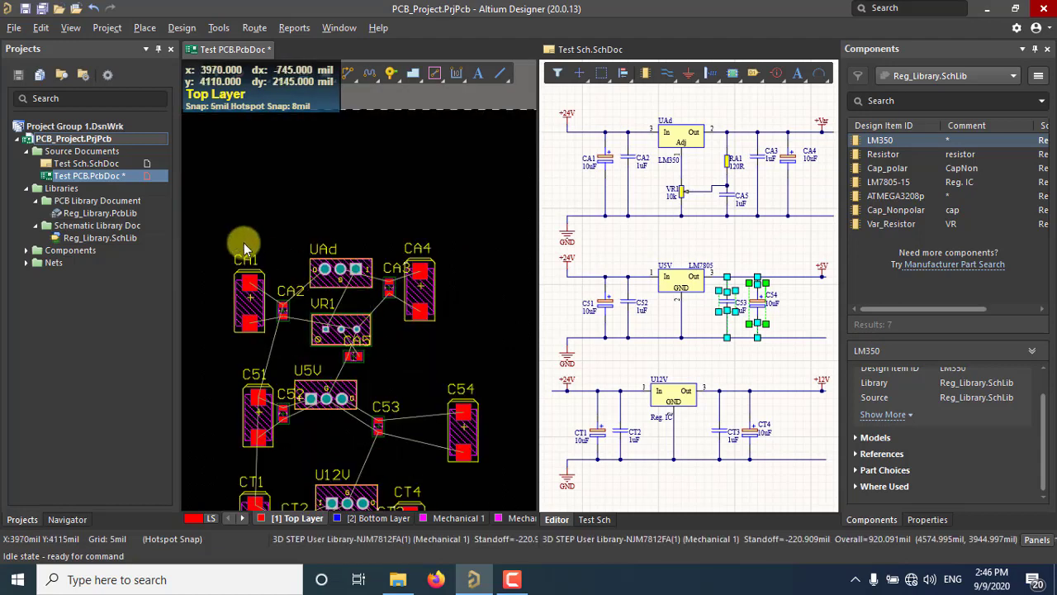
drag(220, 226, 477, 368)
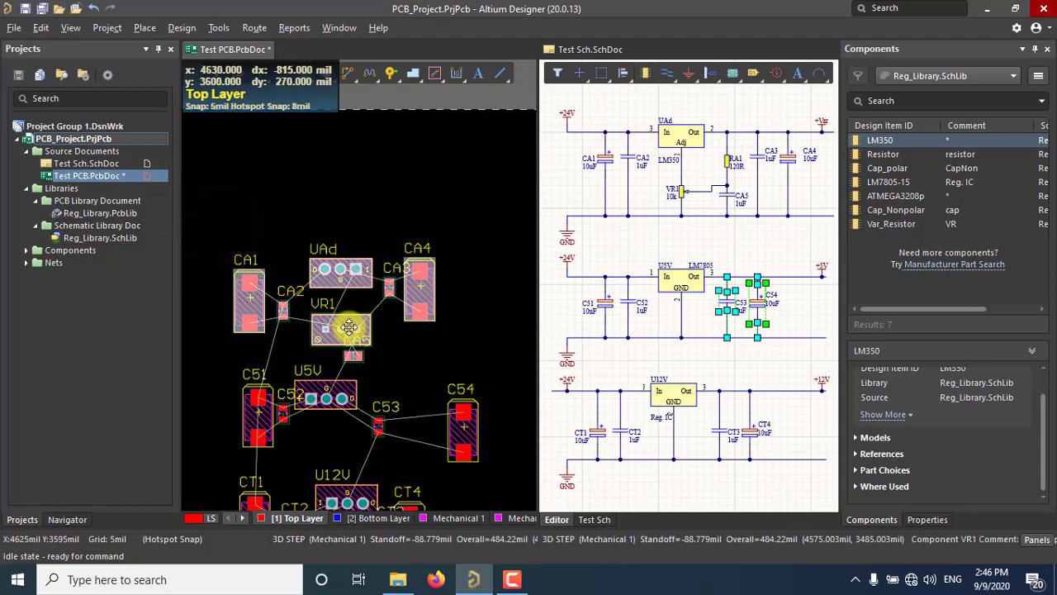
drag(343, 327, 425, 367)
scroll(425, 357, down, 3)
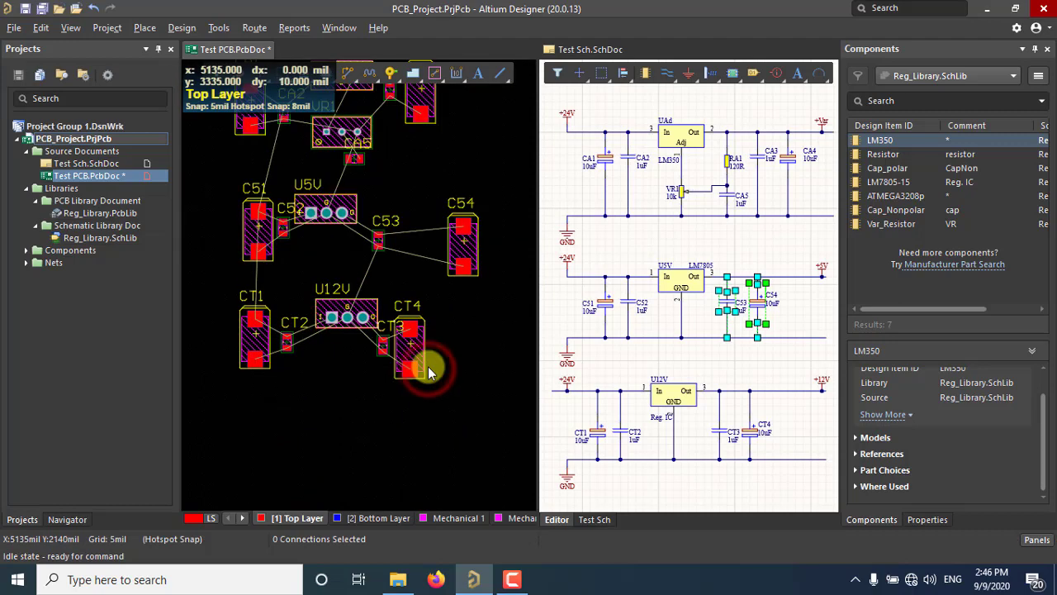
- Move C54 close to C53 and shift U5V to the middle between its input and output capacitors
drag(465, 239, 410, 256)
drag(341, 214, 361, 216)
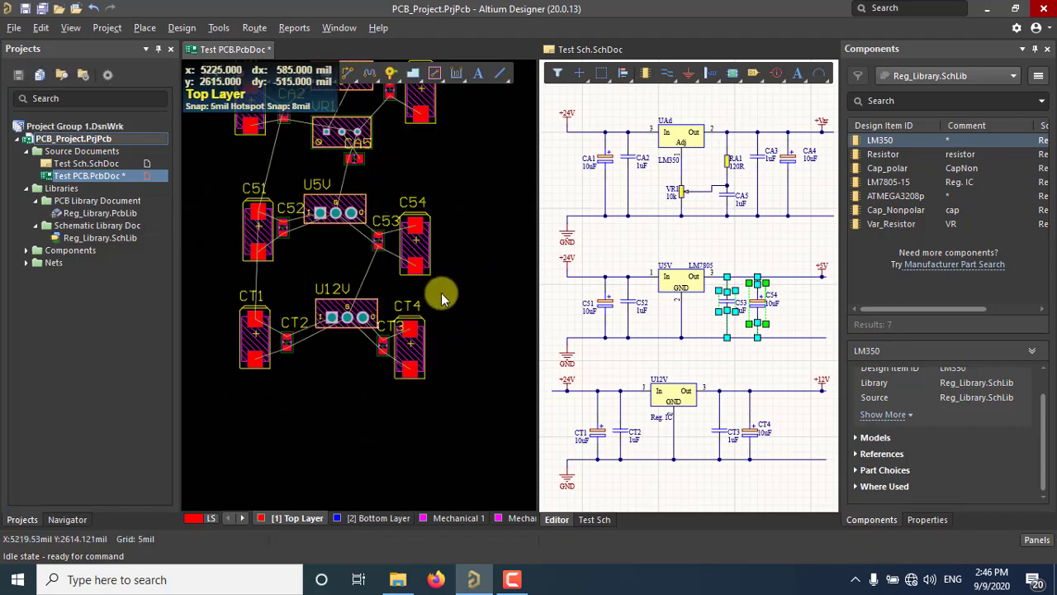
ctrl+scroll(442, 299, down, 1)
scroll(444, 271, up, 2)
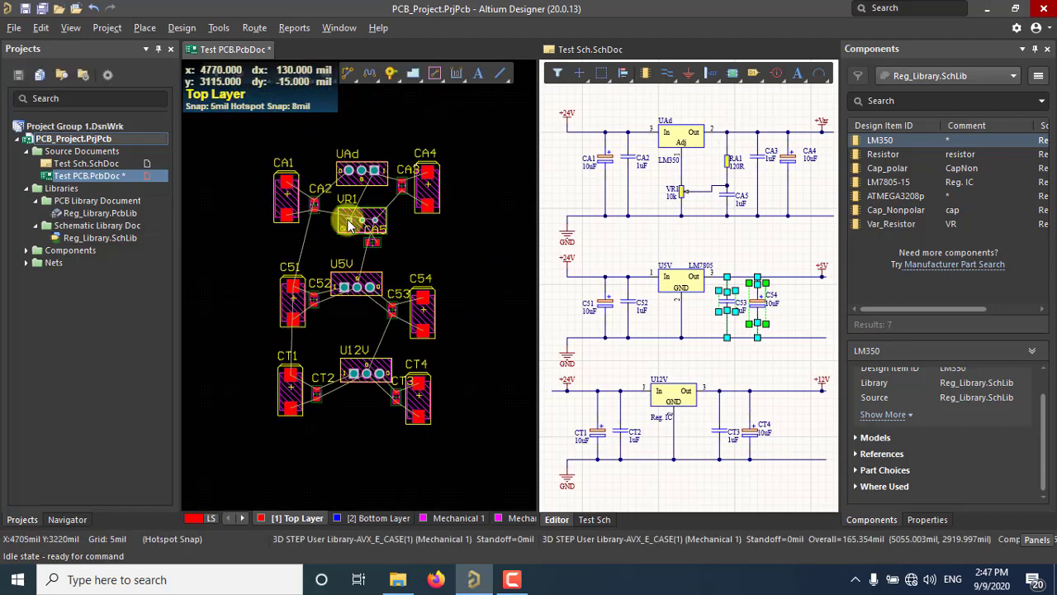
- Clear the schematic selection and examine the input side of the adjustable and 5 V regulator circuits
click(720, 252)
click(742, 243)
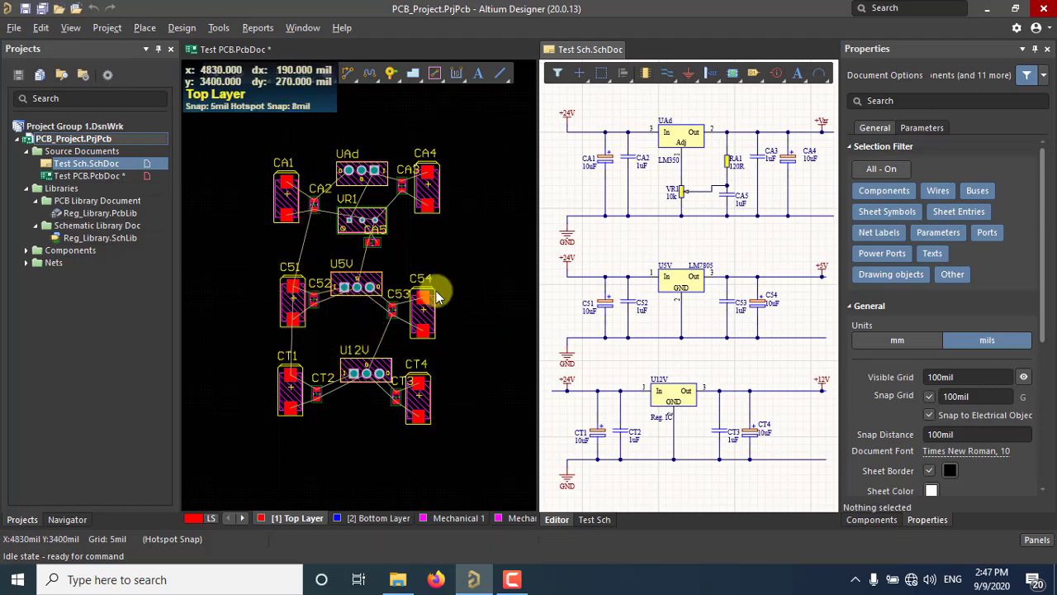
ctrl+scroll(718, 317, down, 1)
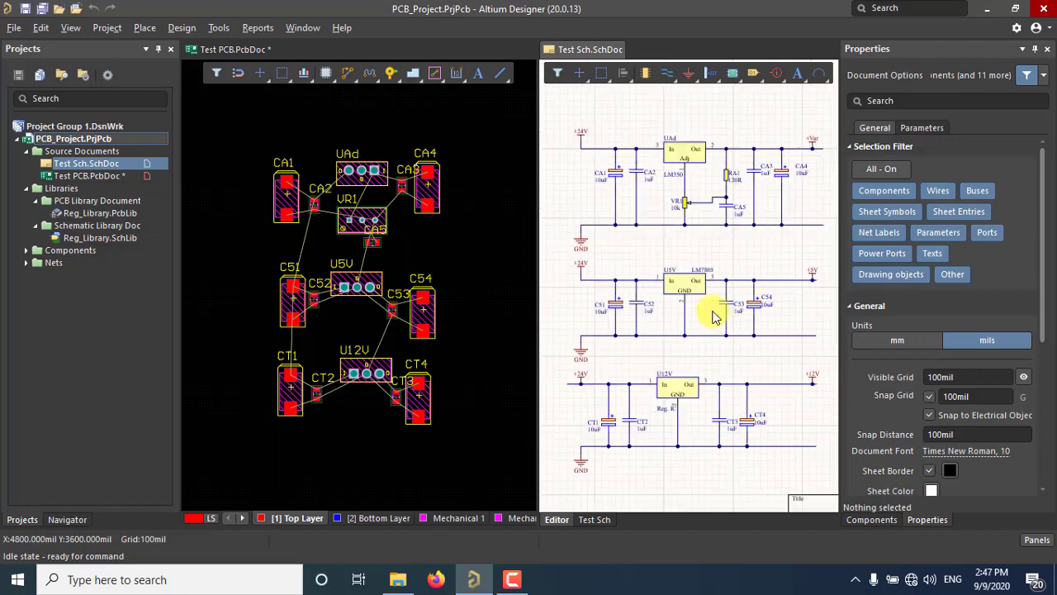
right_drag(615, 276, 677, 286)
ctrl+scroll(636, 157, up, 1)
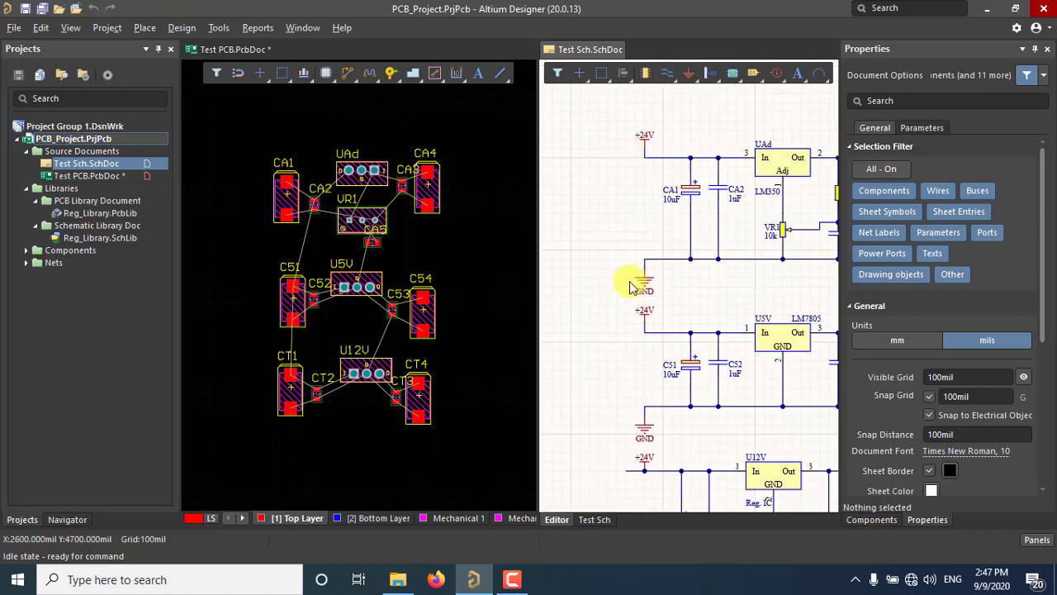
- Examine the 12 V circuit and the output sides of all three regulator circuits in the schematic alongside their component groups on the PCB
scroll(629, 287, down, 5)
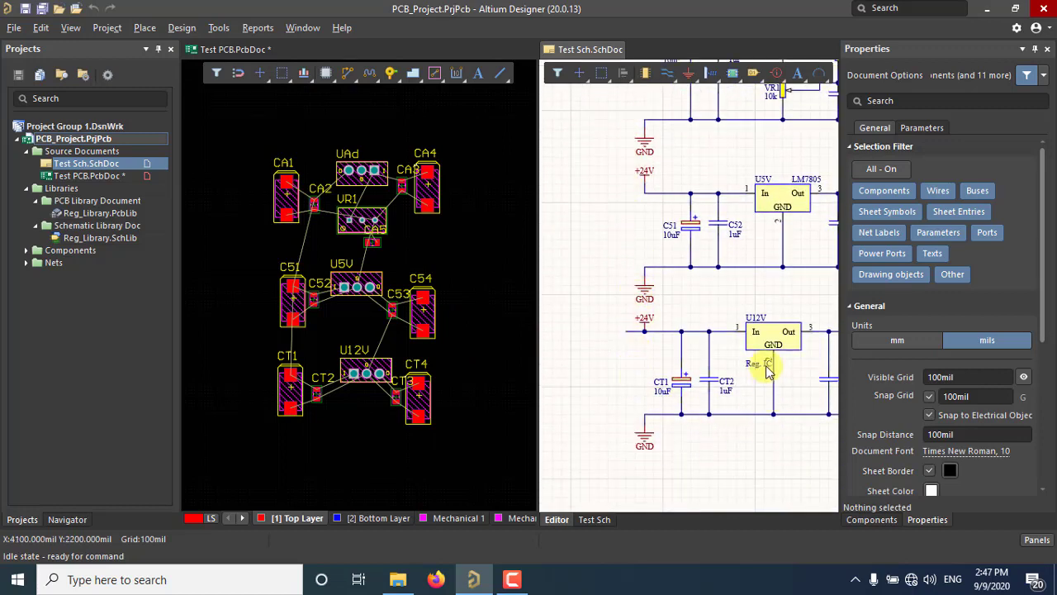
right_drag(755, 372, 569, 373)
scroll(663, 340, up, 2)
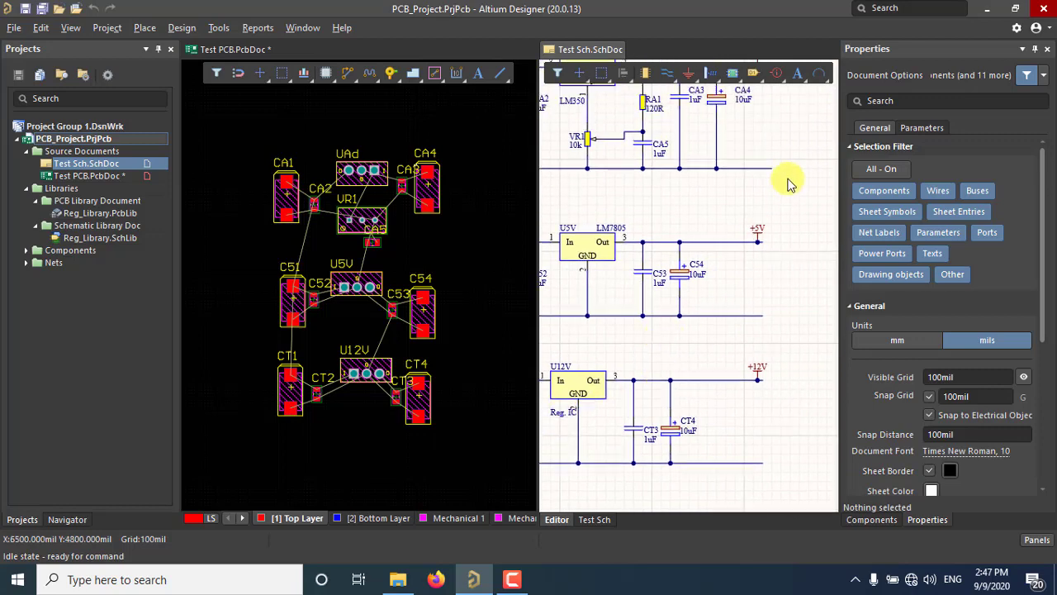
scroll(789, 184, up, 2)
ctrl+scroll(768, 393, down, 2)
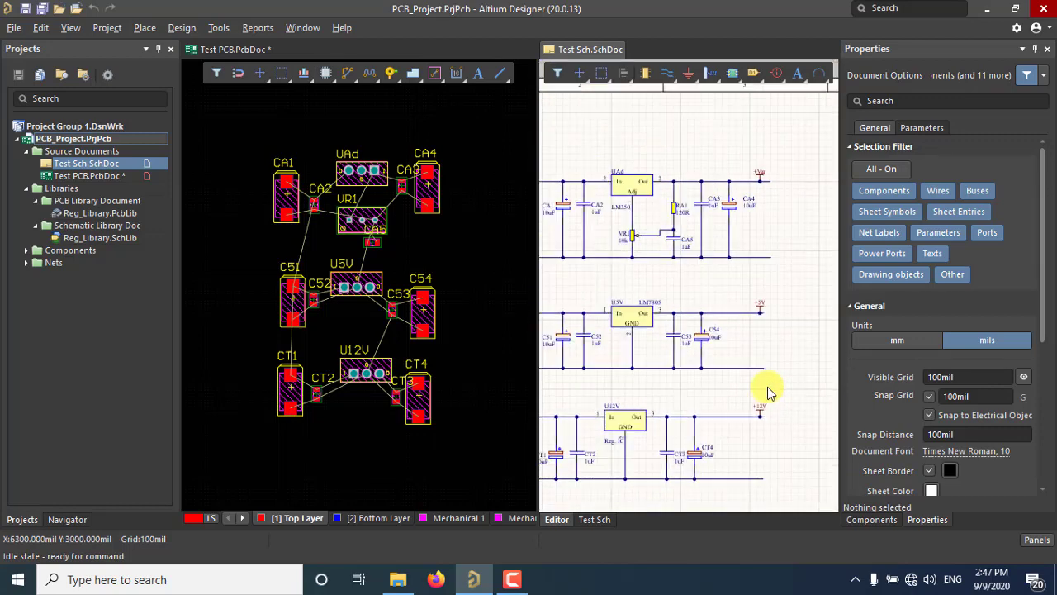
right_drag(693, 403, 711, 339)
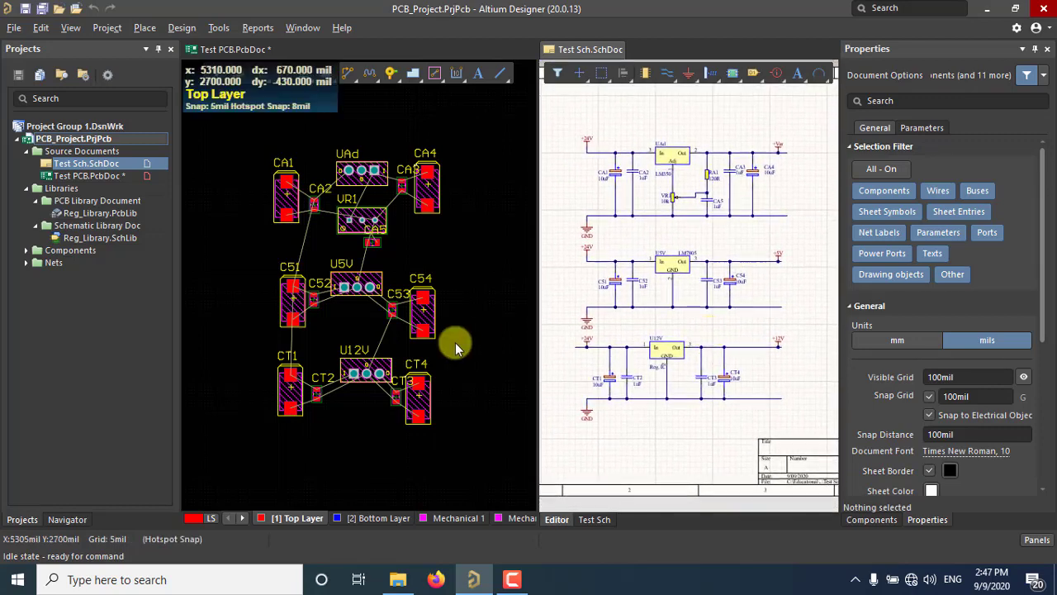
ctrl+scroll(661, 349, up, 2)
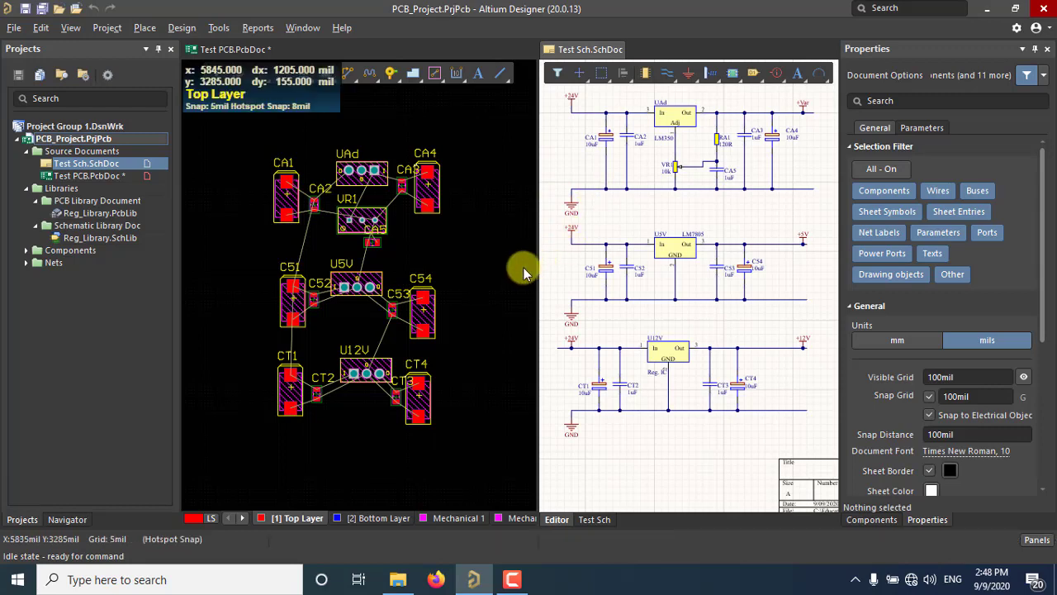
ctrl+scroll(382, 272, down, 1)
ctrl+scroll(330, 267, up, 2)
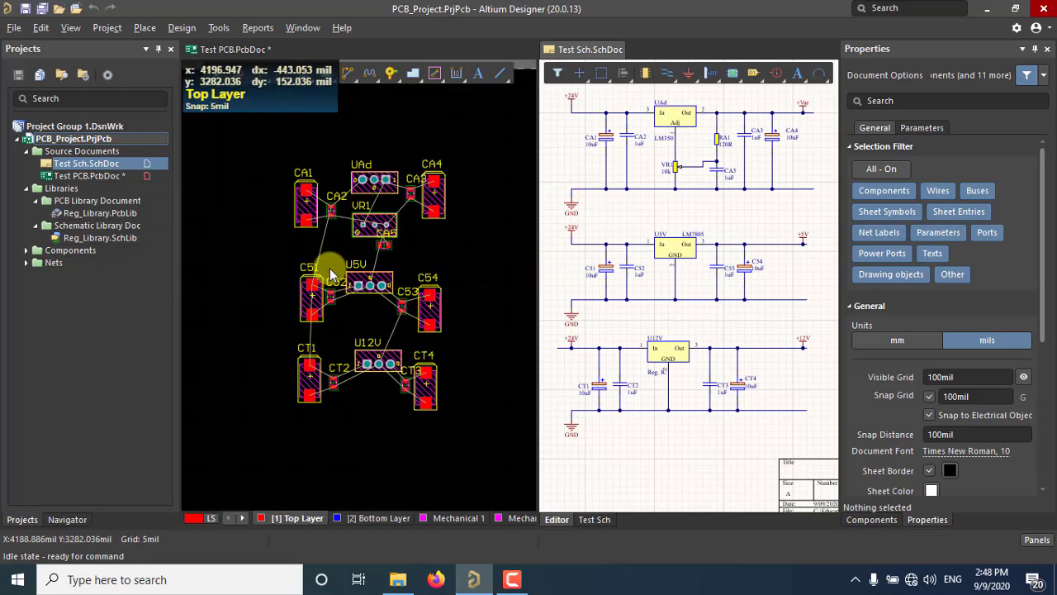
ctrl+scroll(330, 268, up, 1)
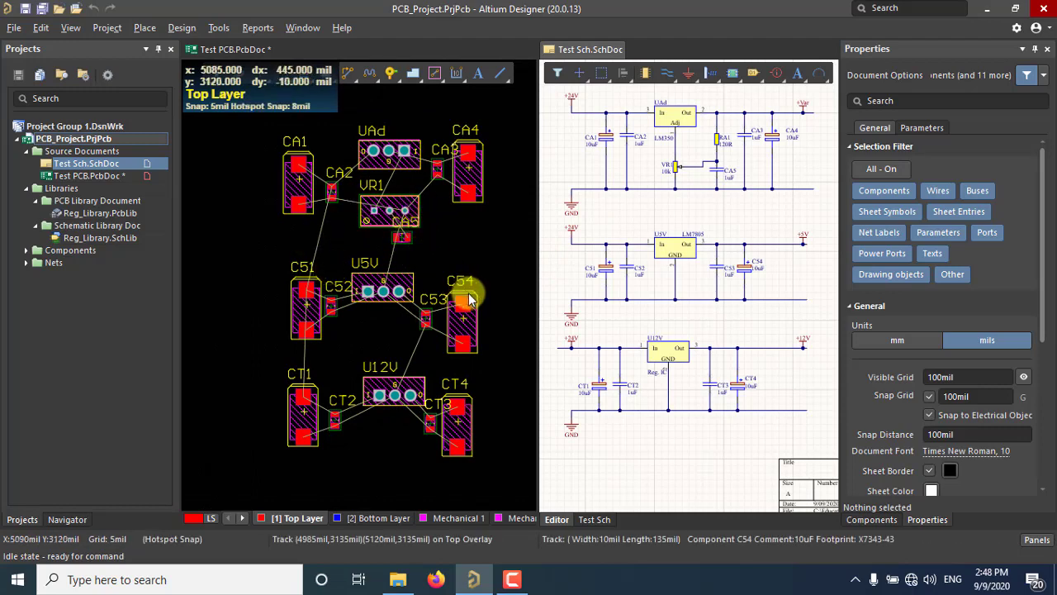
right_drag(469, 295, 450, 290)
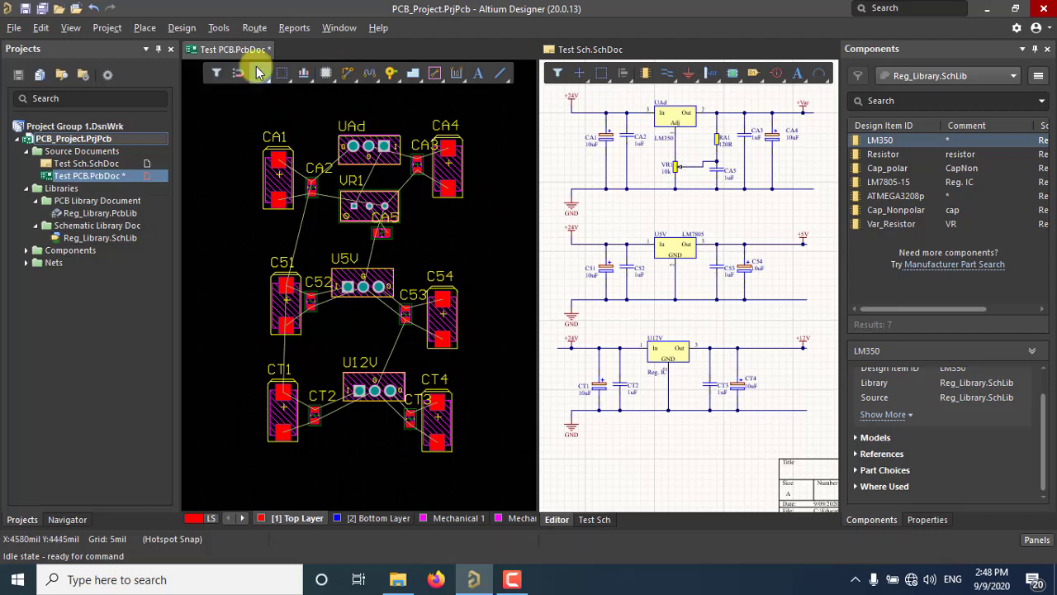
- Save the Test PCB document and open the library loader for symbols, footprints and 3D models
right_click(234, 48)
click(303, 130)
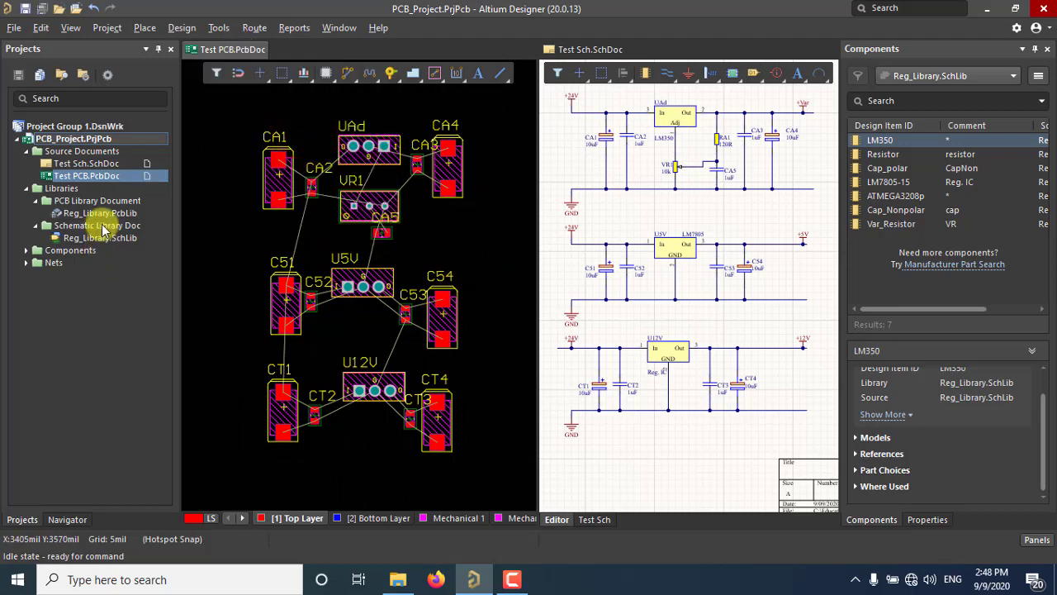
click(8, 31)
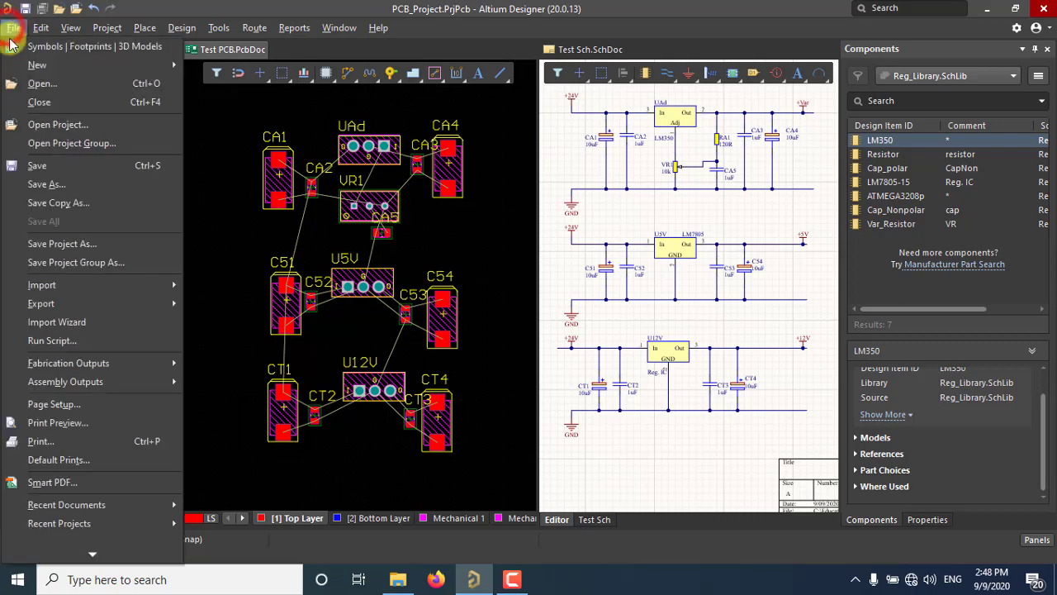
click(41, 47)
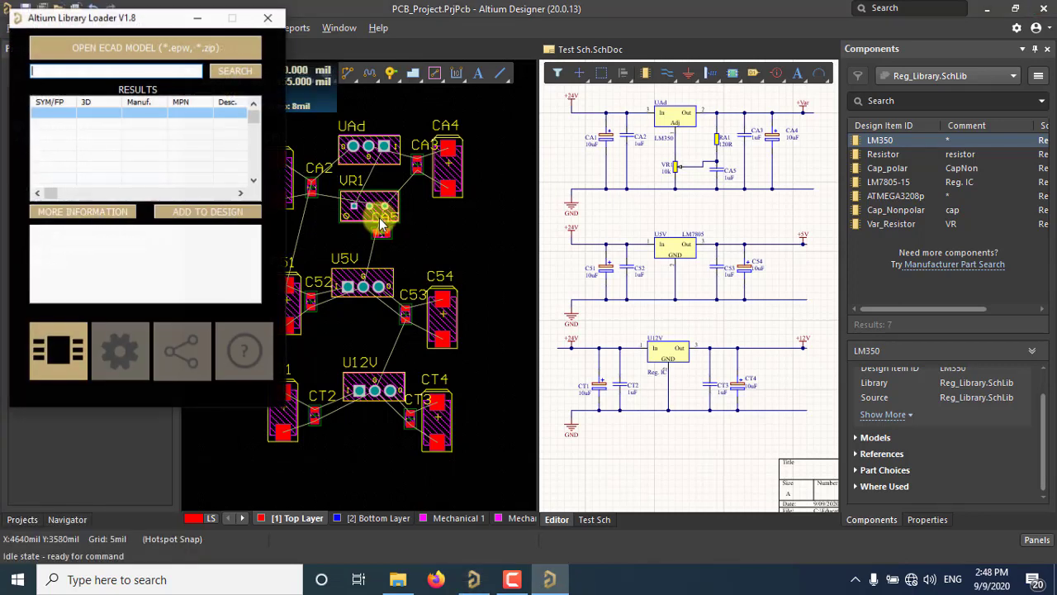
- Connect to the WiFi network, search the library loader for "barrel jack" and read the descriptions of the results
click(105, 72)
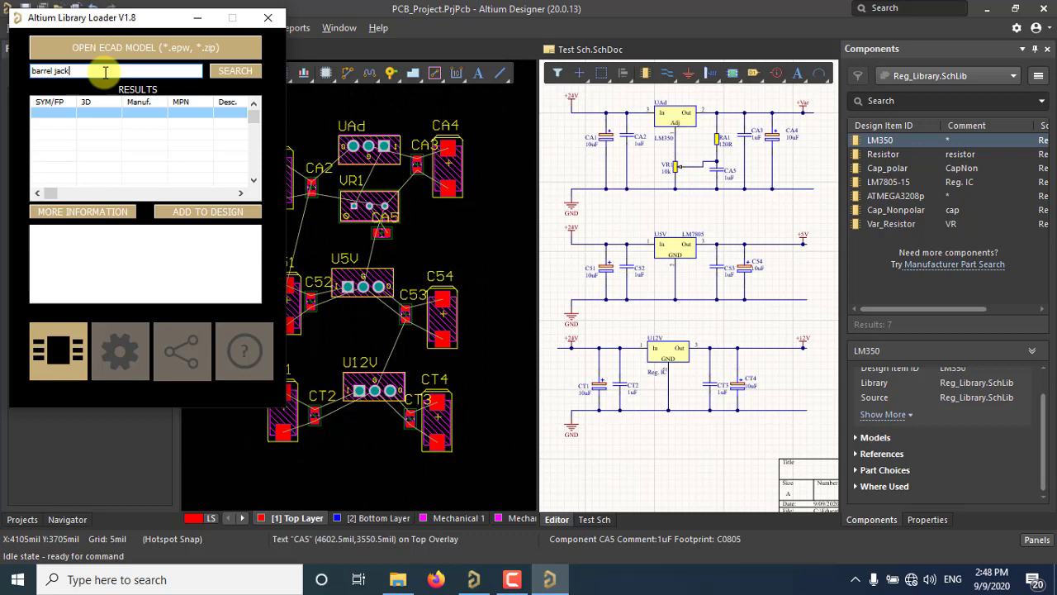
click(894, 579)
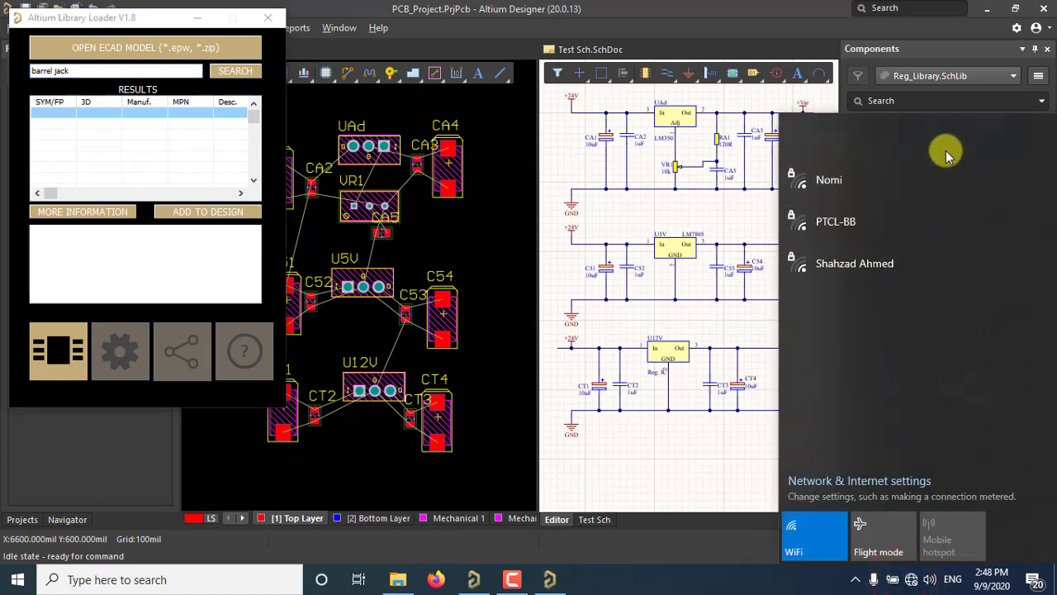
click(930, 138)
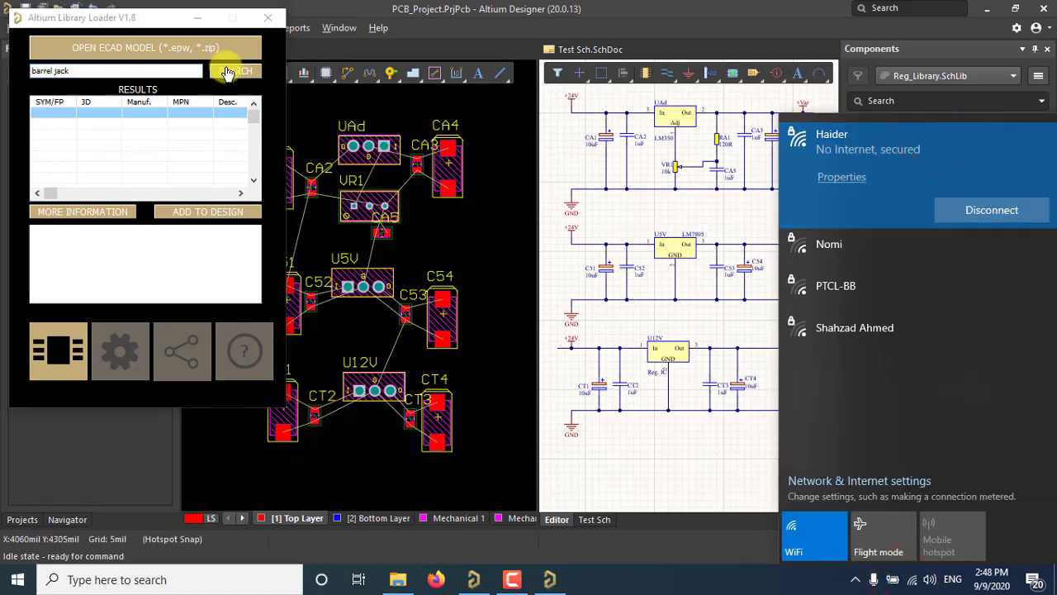
click(223, 64)
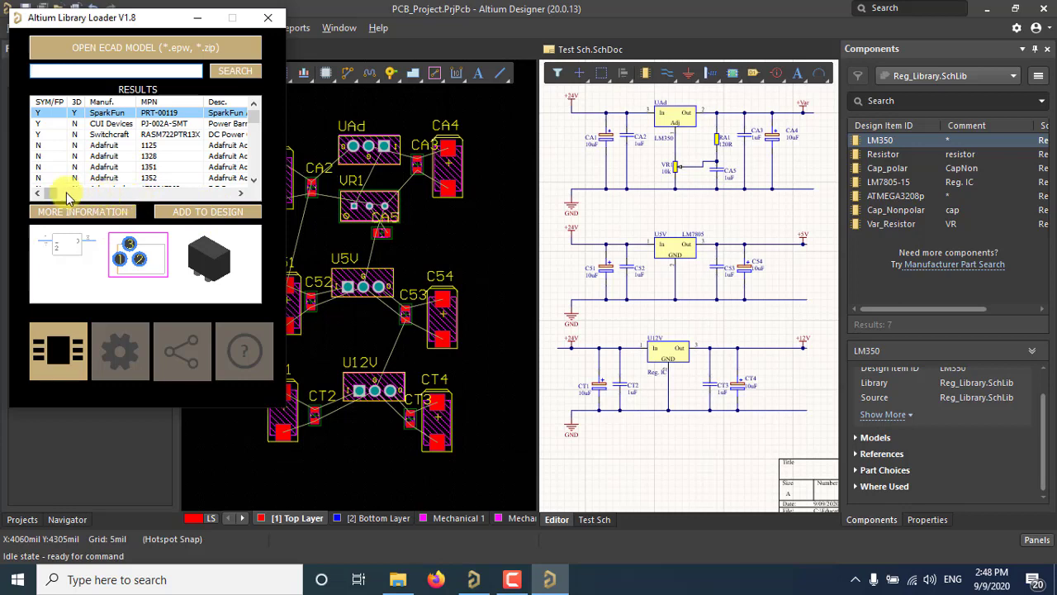
click(244, 198)
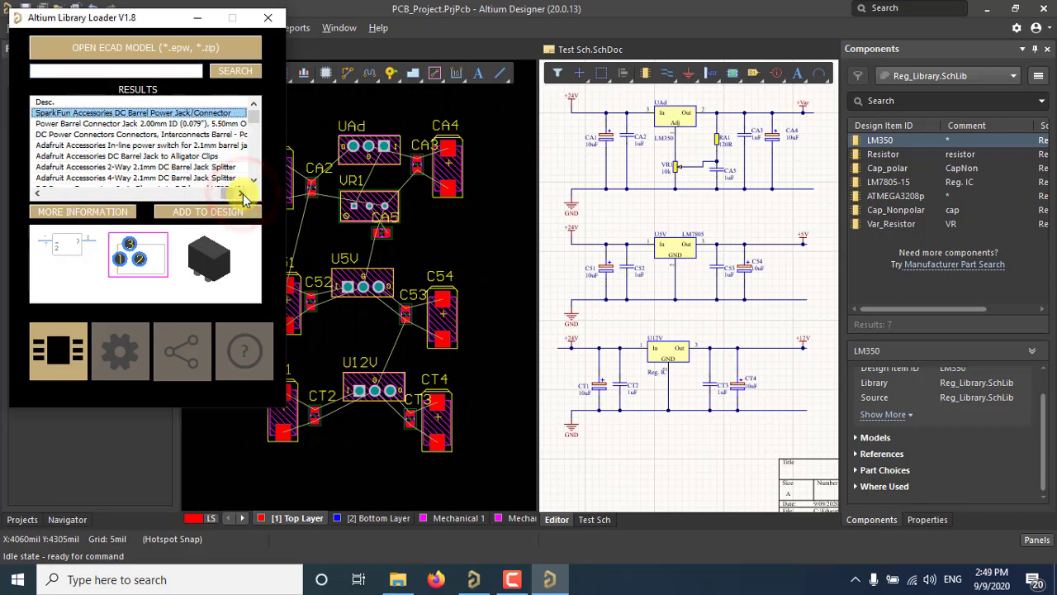
click(36, 193)
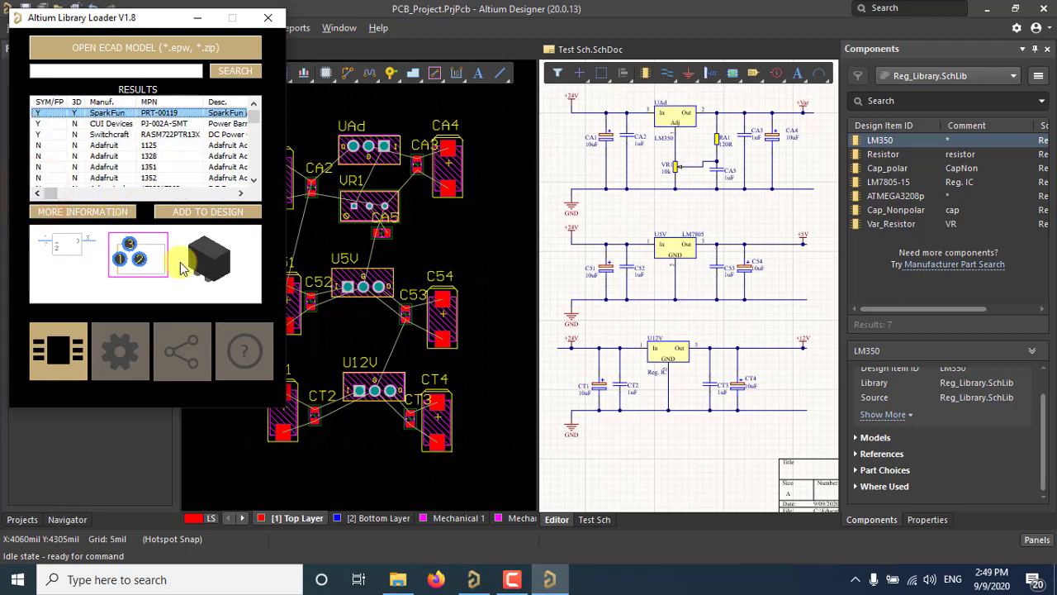
- Switch to Firefox, search the web for PRT-00119 and open SparkFun's DC Barrel Power Jack/Connector product page
click(437, 579)
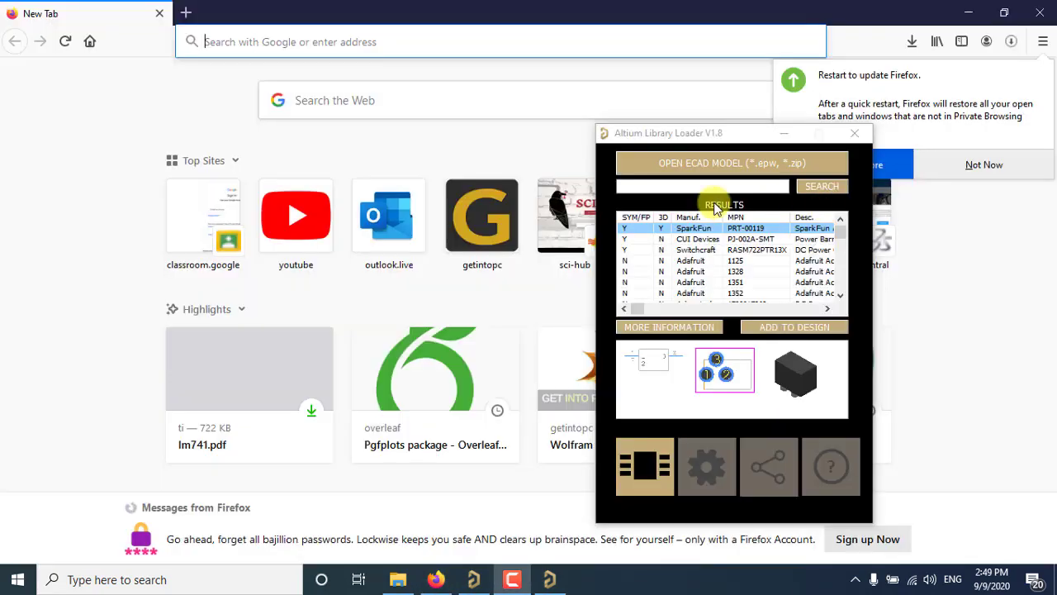
click(344, 105)
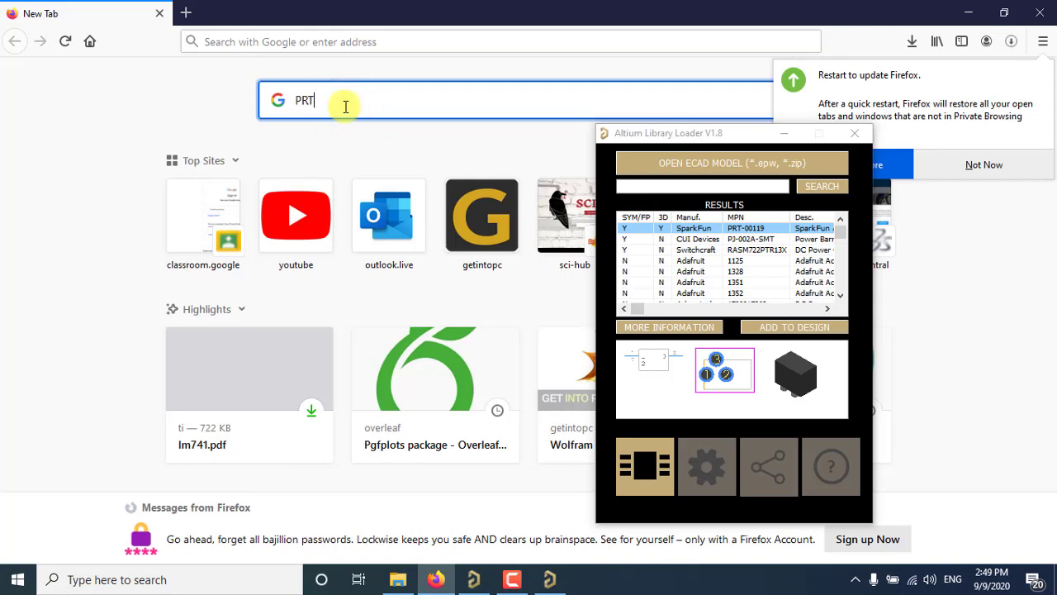
text(PRT-00119)
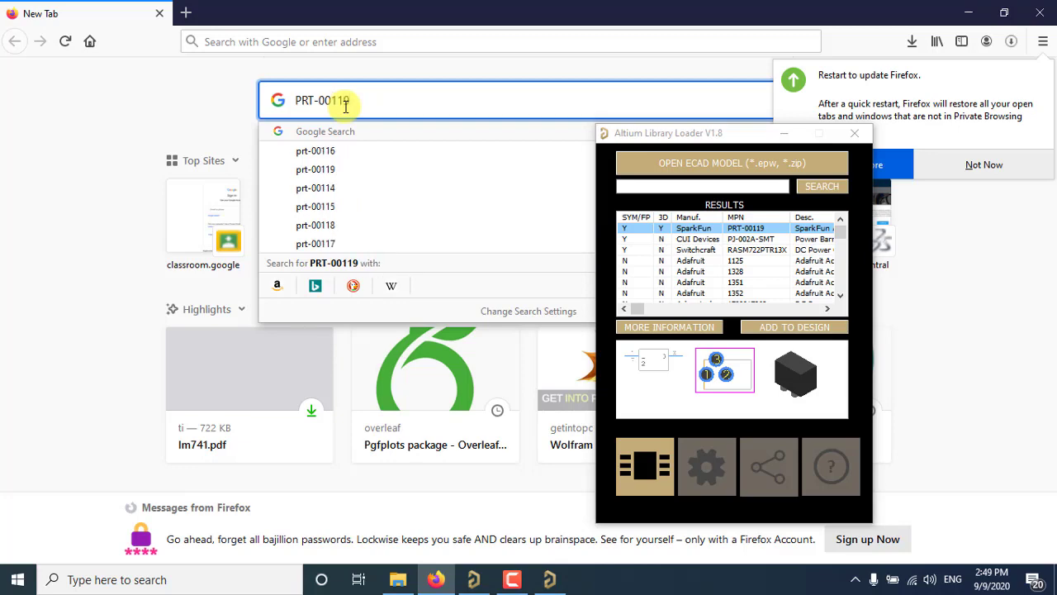
key(Return)
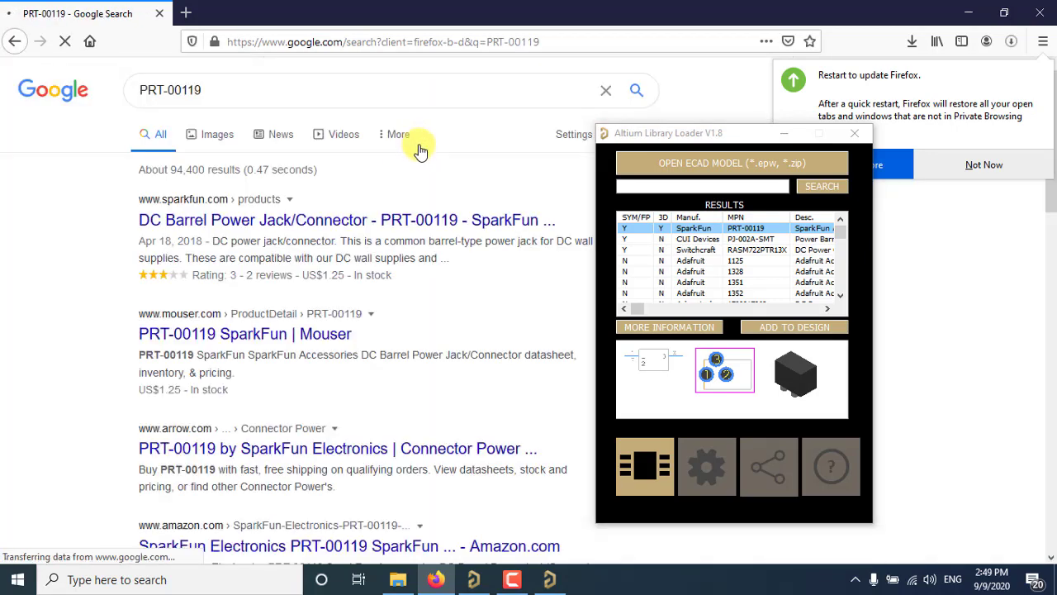
click(403, 224)
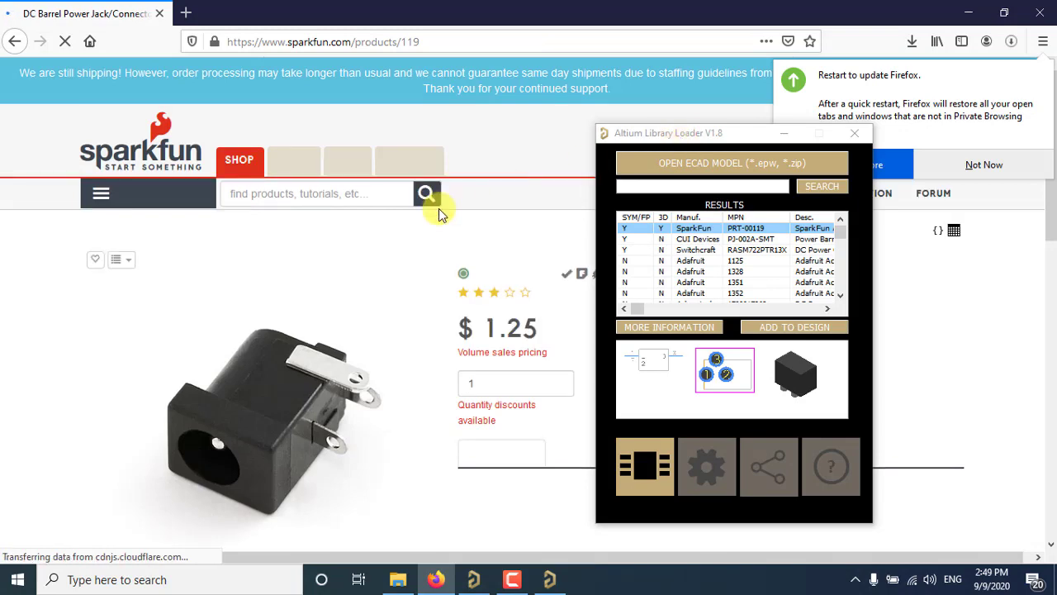
- Look over the barrel jack product page, minimize the library loader and postpone the Firefox update
scroll(438, 210, down, 4)
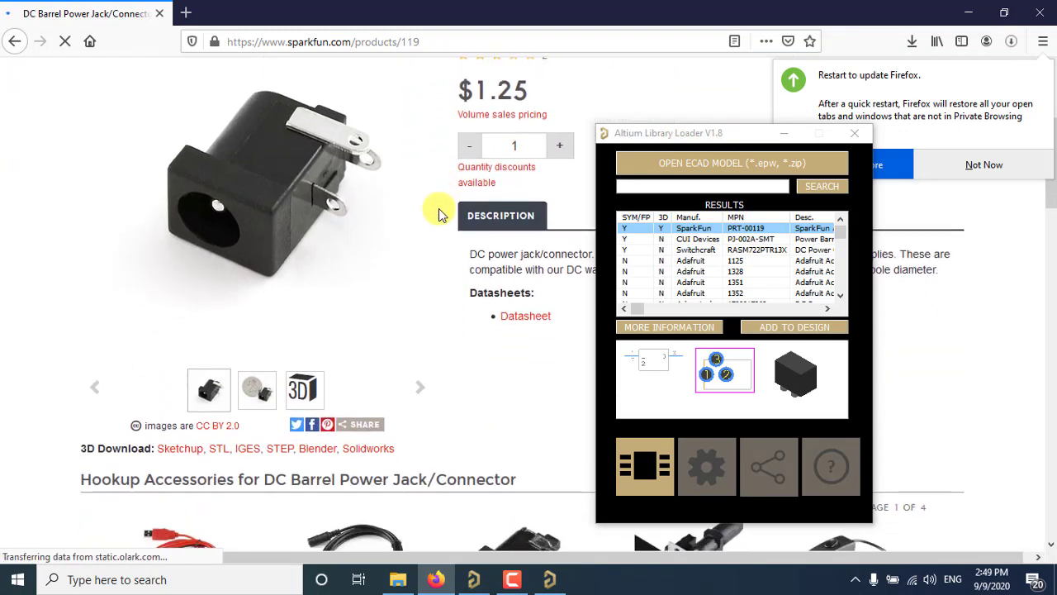
scroll(437, 212, down, 4)
scroll(467, 207, up, 4)
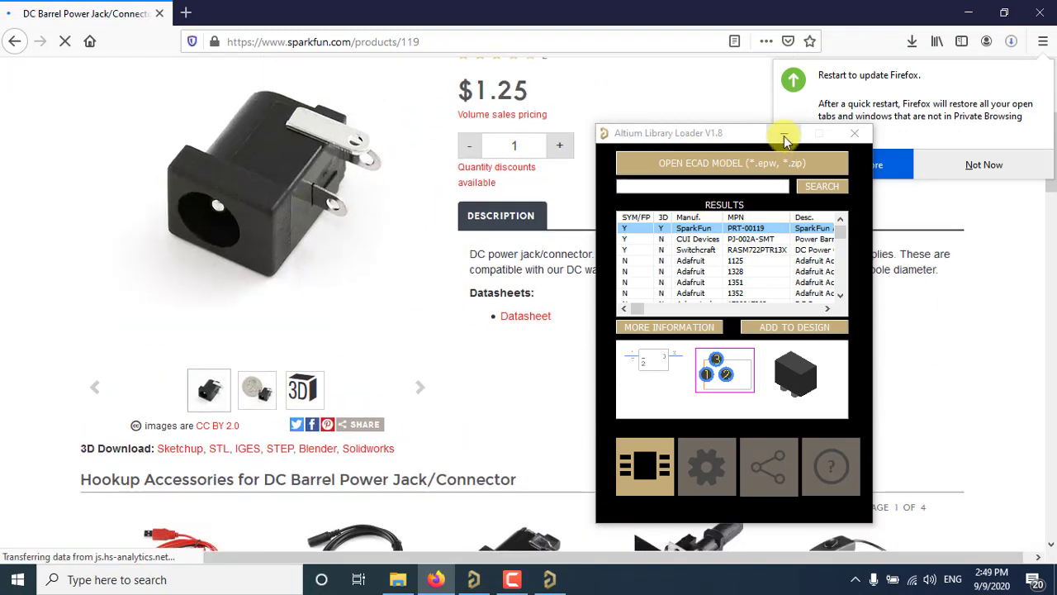
click(785, 134)
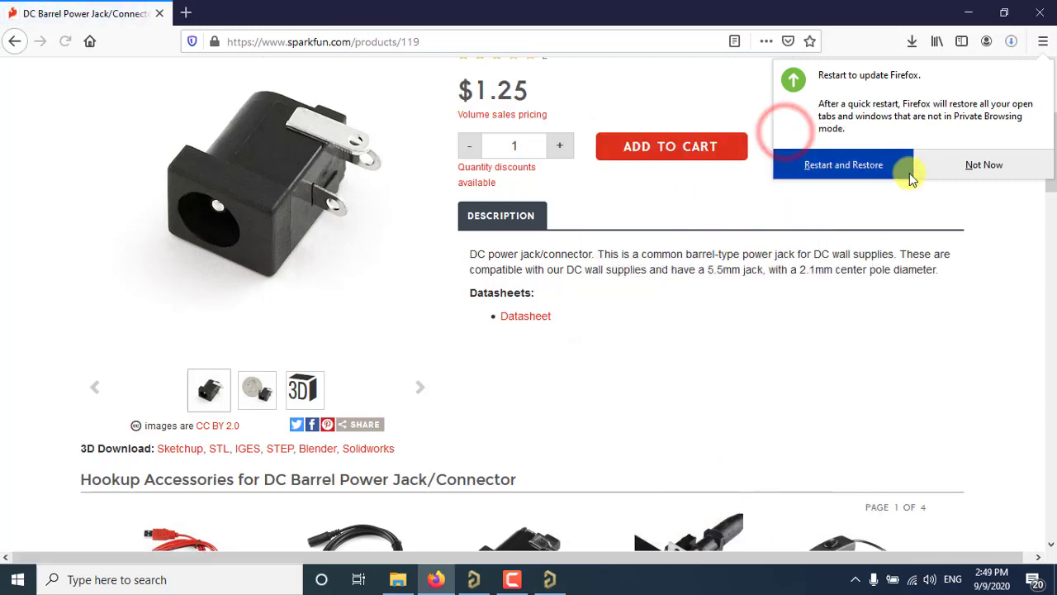
click(982, 169)
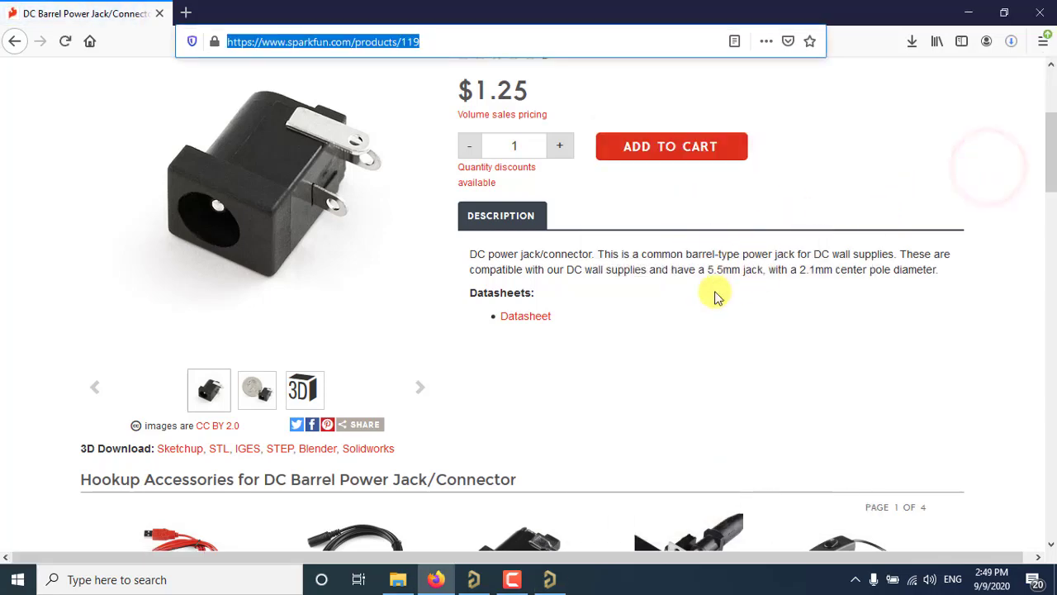
- Open the datasheet of the DC barrel jack and examine its dimensions, specifications and PCB layout
scroll(712, 295, up, 2)
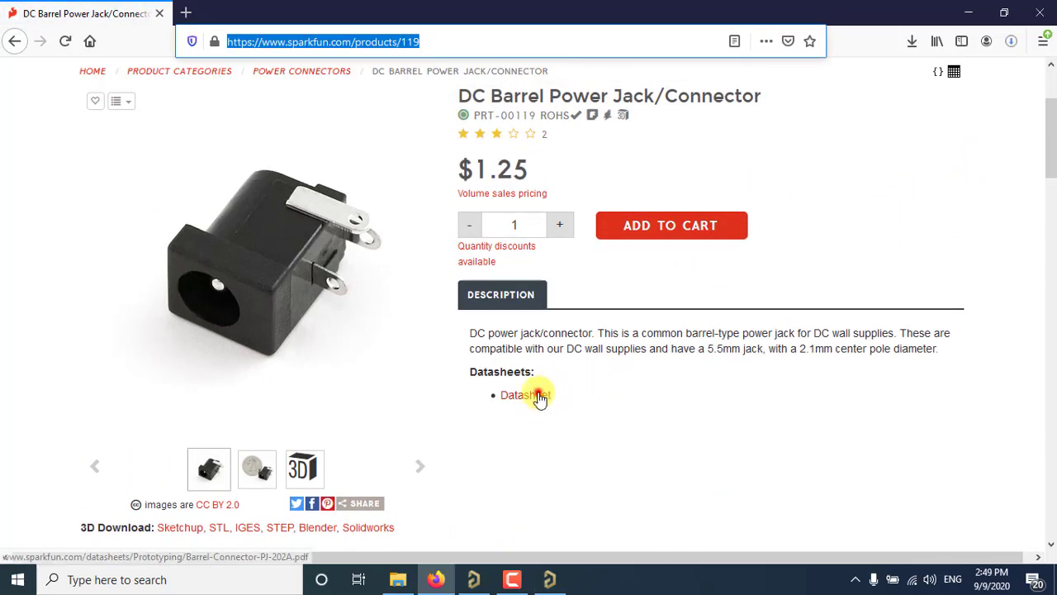
click(537, 396)
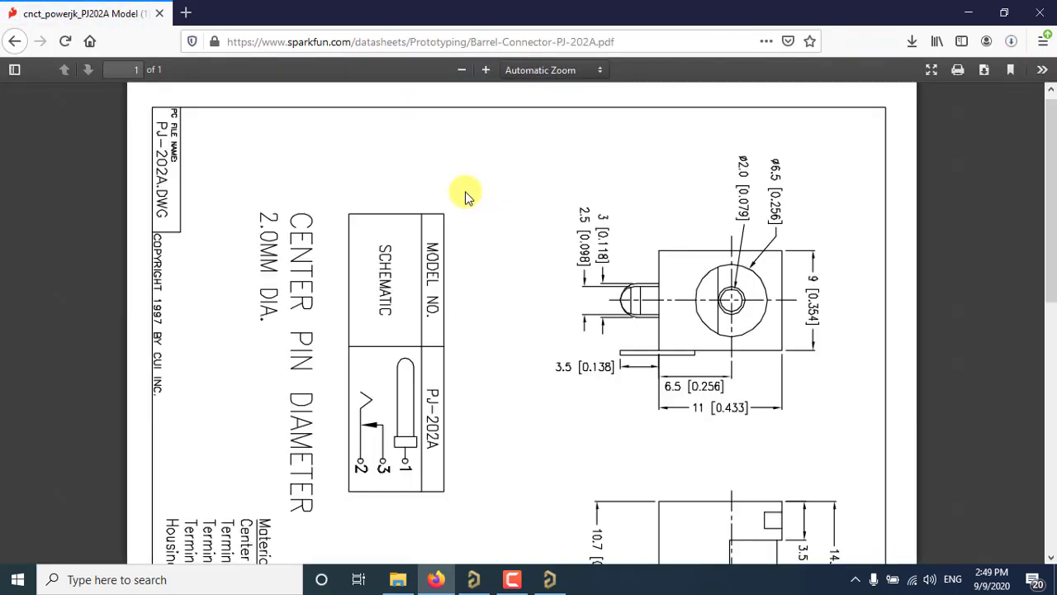
scroll(465, 196, down, 10)
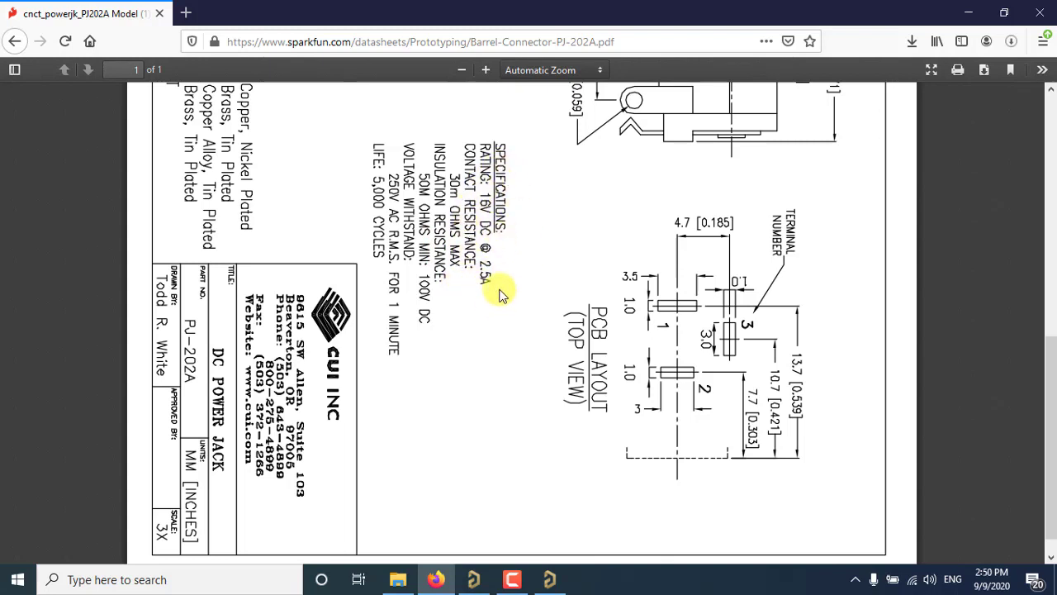
scroll(471, 281, up, 10)
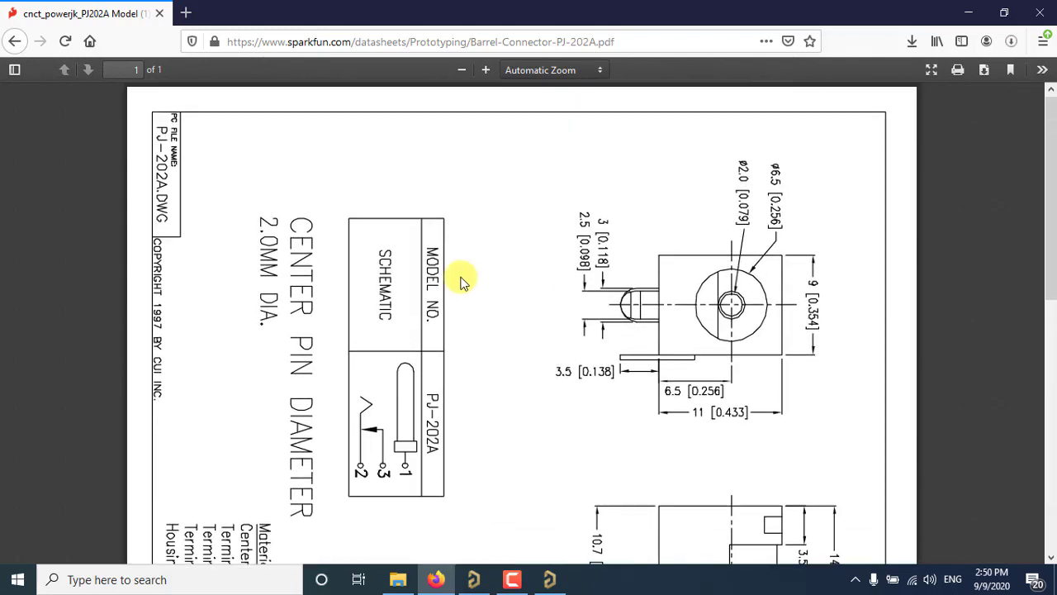
- Return to the PRT-00119 product page and open the related DC Barrel Jack Adapter - Breadboard Compatible to view its description
click(17, 41)
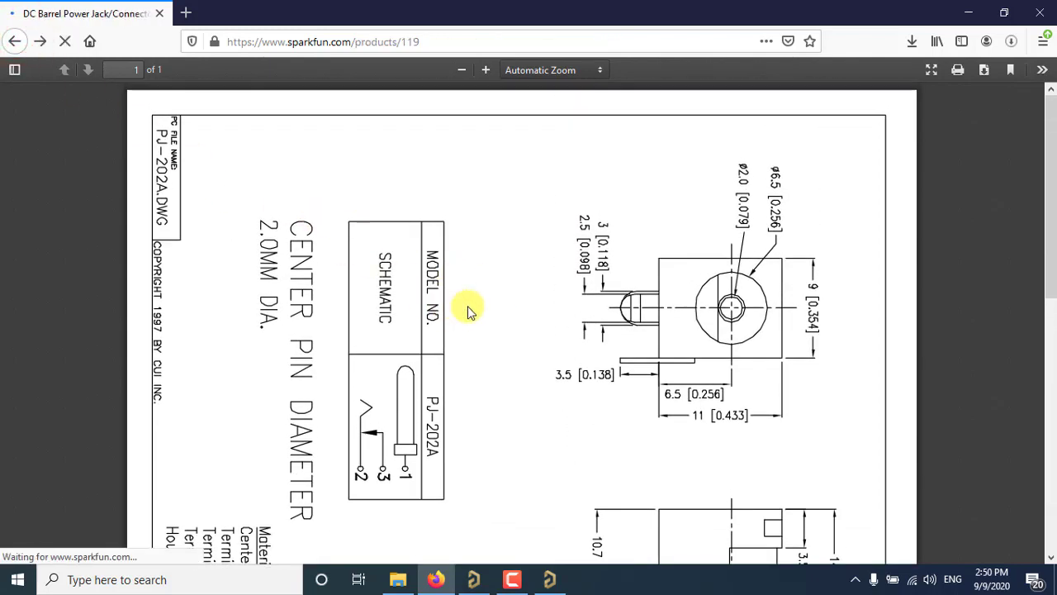
scroll(514, 379, down, 5)
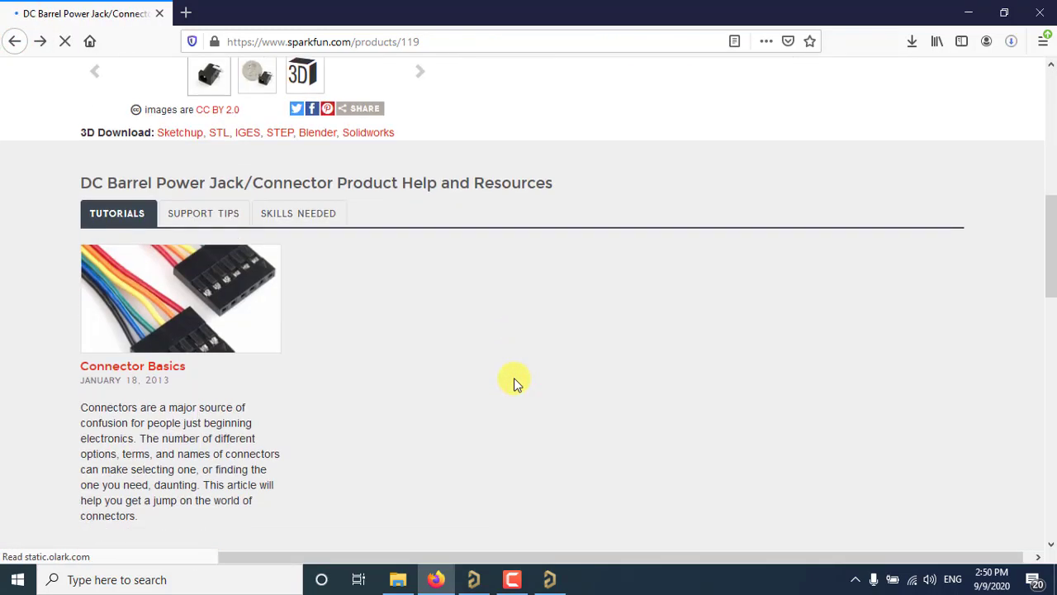
scroll(514, 382, down, 3)
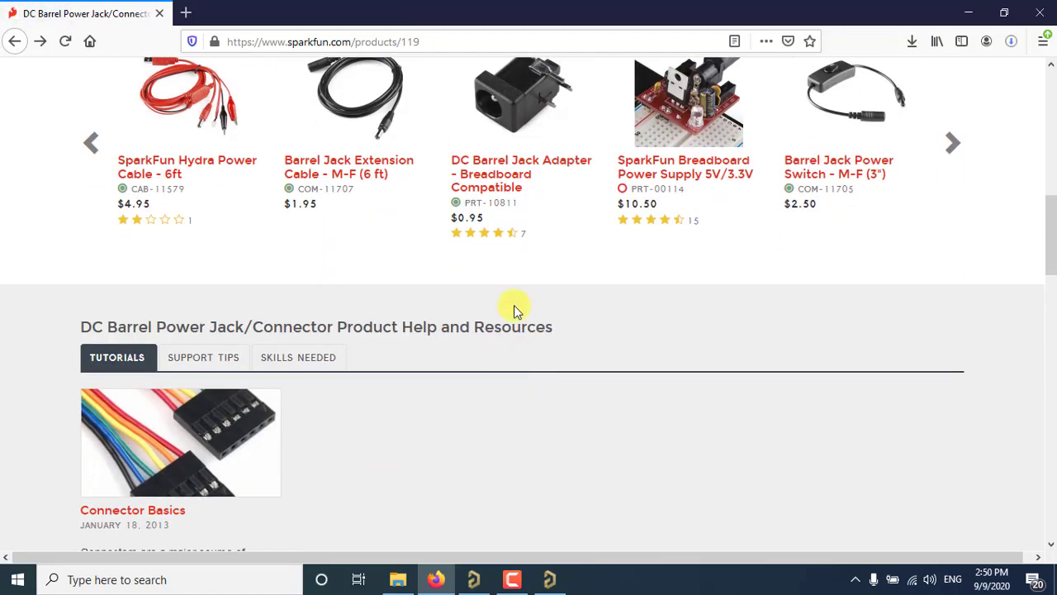
click(525, 162)
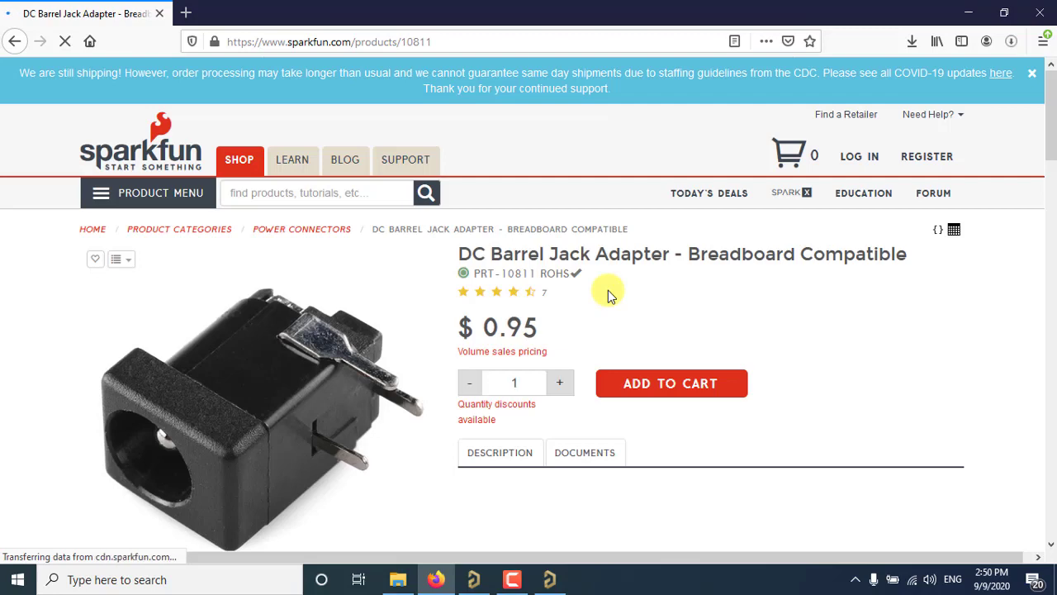
scroll(608, 292, down, 3)
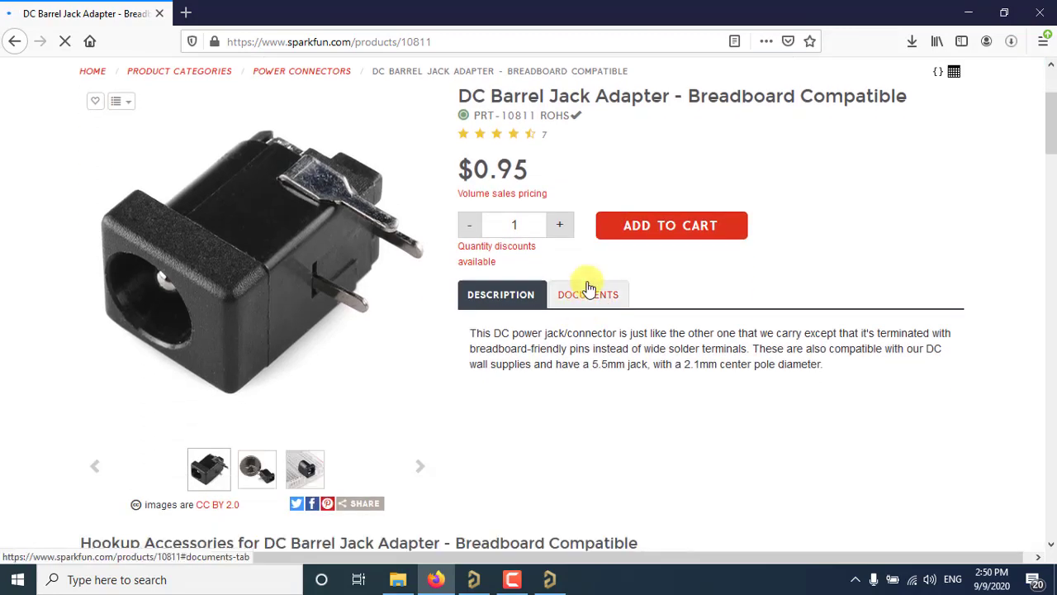
- Show the documents of the DC Barrel Jack Adapter - Breadboard Compatible and open its Dimensional Drawing
click(585, 285)
scroll(545, 306, down, 5)
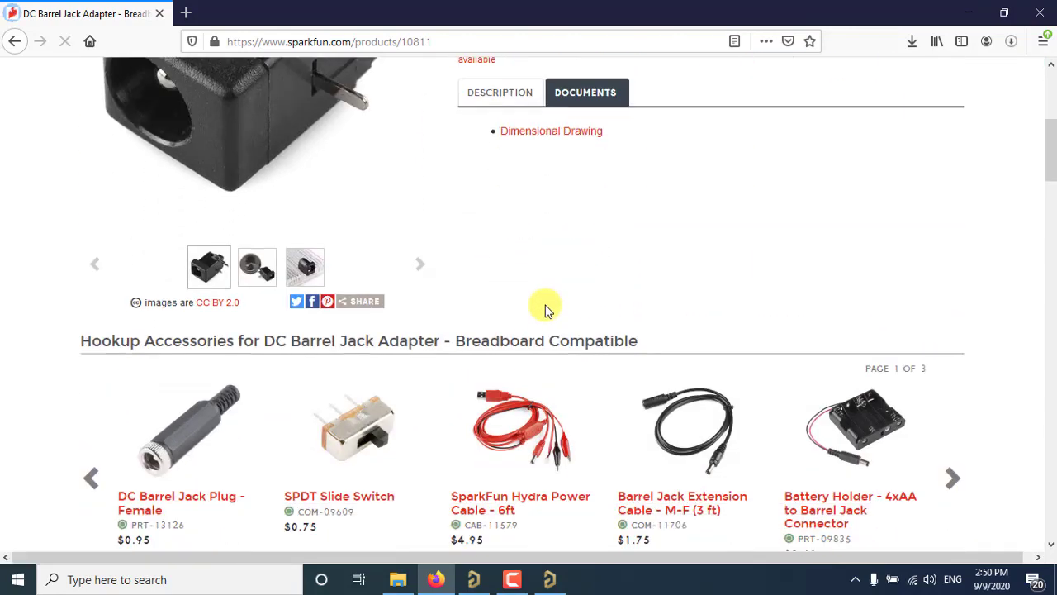
click(560, 98)
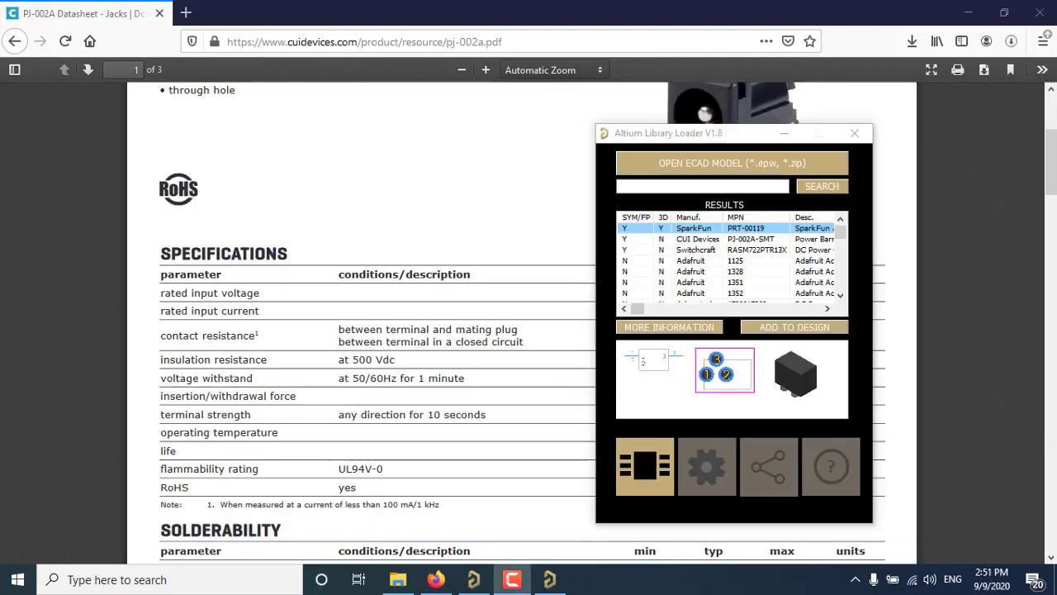
- Return to the PJ-002A web search results and select the CUI Devices PJ-002A-SMT part in the library loader
click(13, 45)
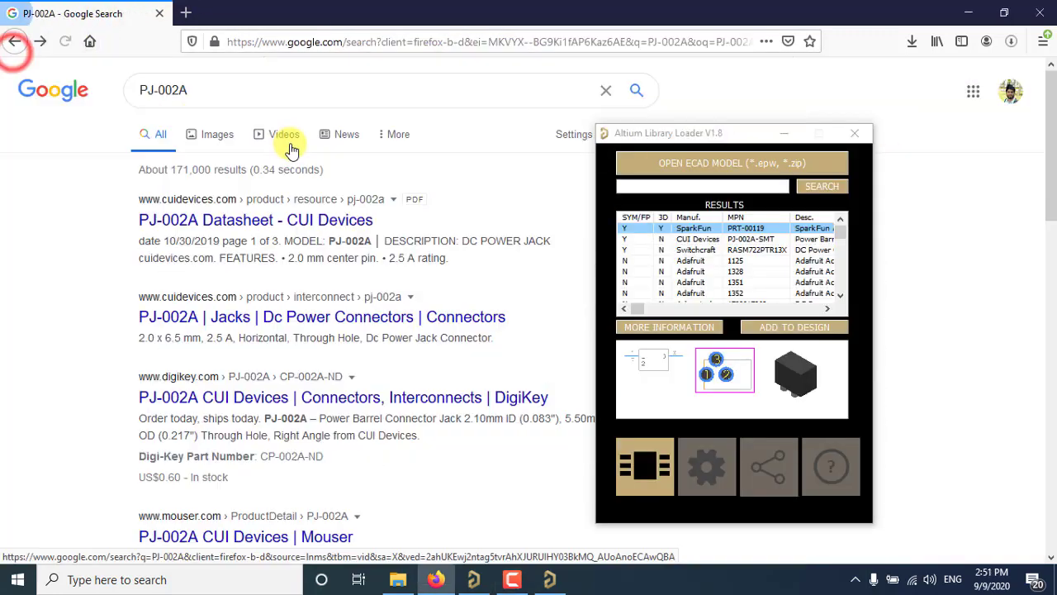
click(749, 240)
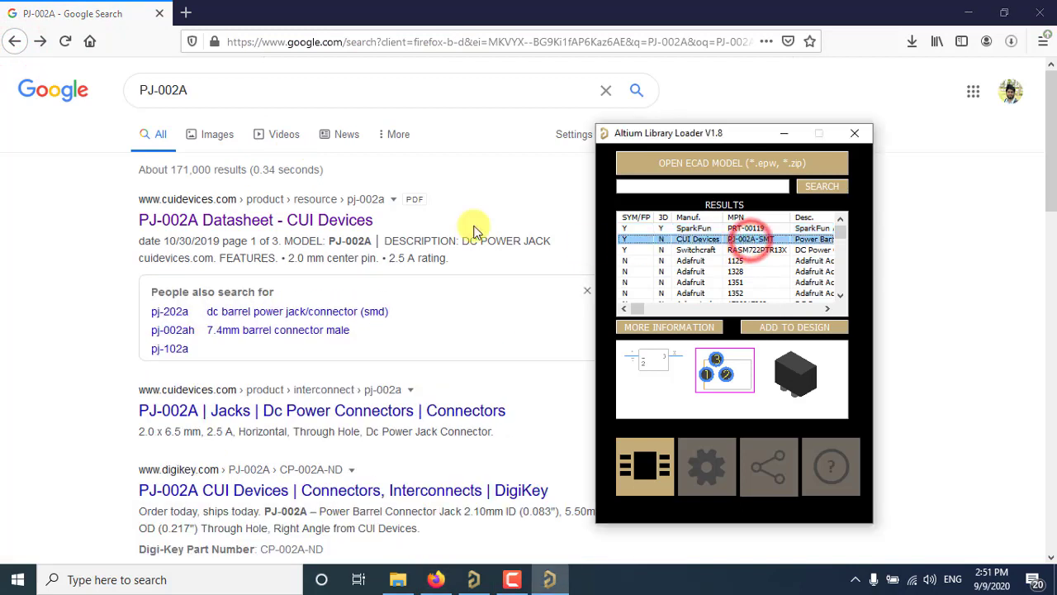
click(198, 89)
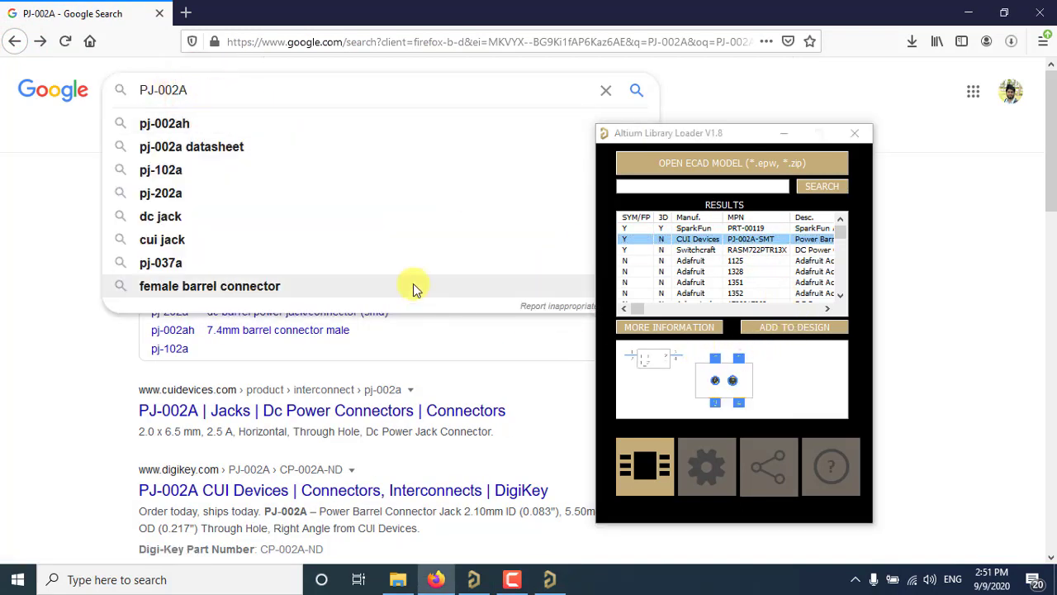
click(290, 74)
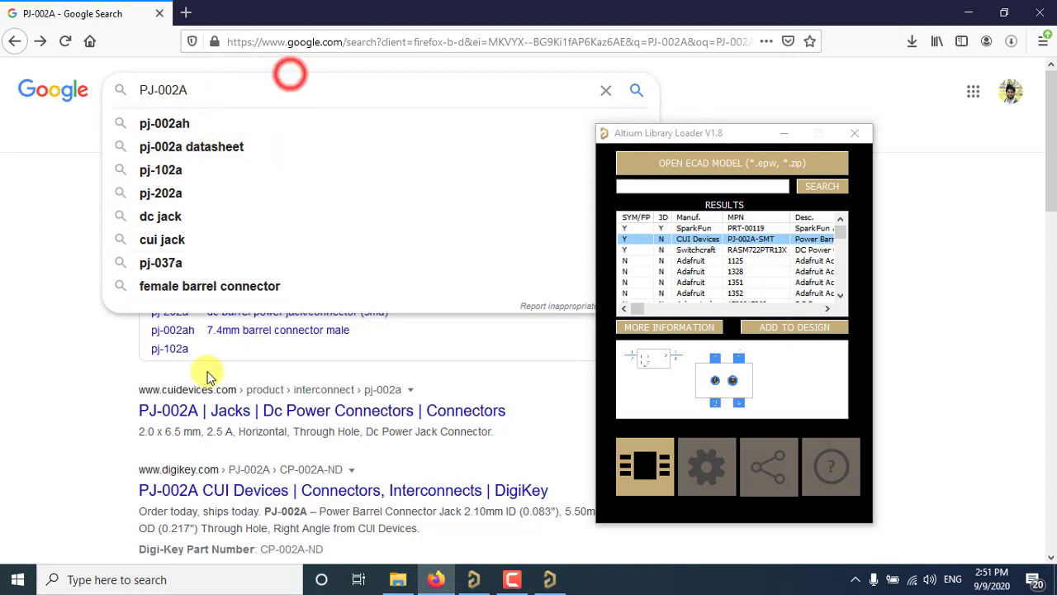
click(37, 260)
- Reopen the PJ-002A datasheet, minimize the library loader, and examine the specifications with the rated input voltage row highlighted
click(221, 223)
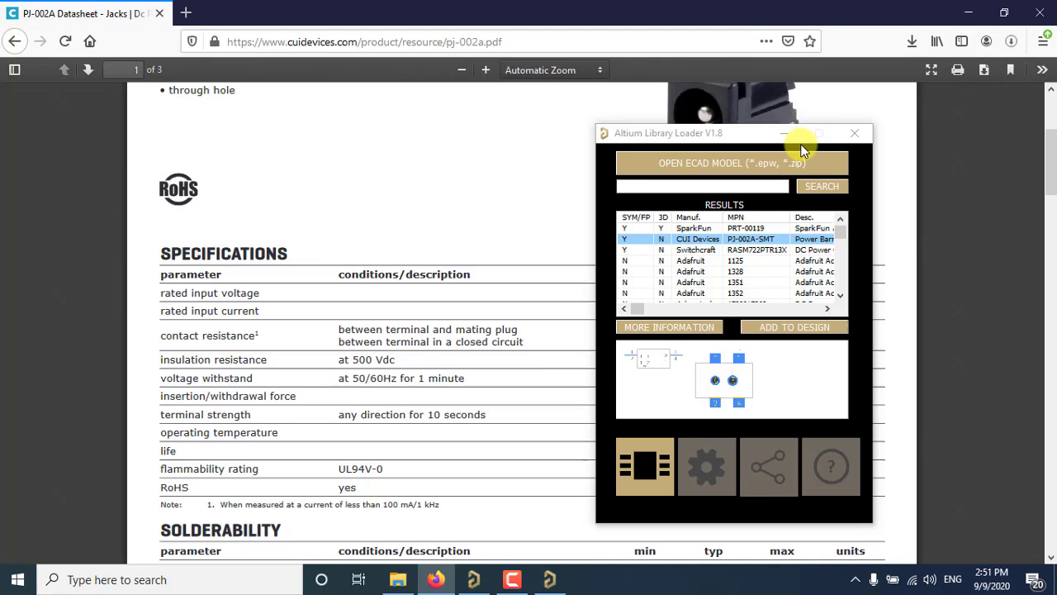
click(789, 135)
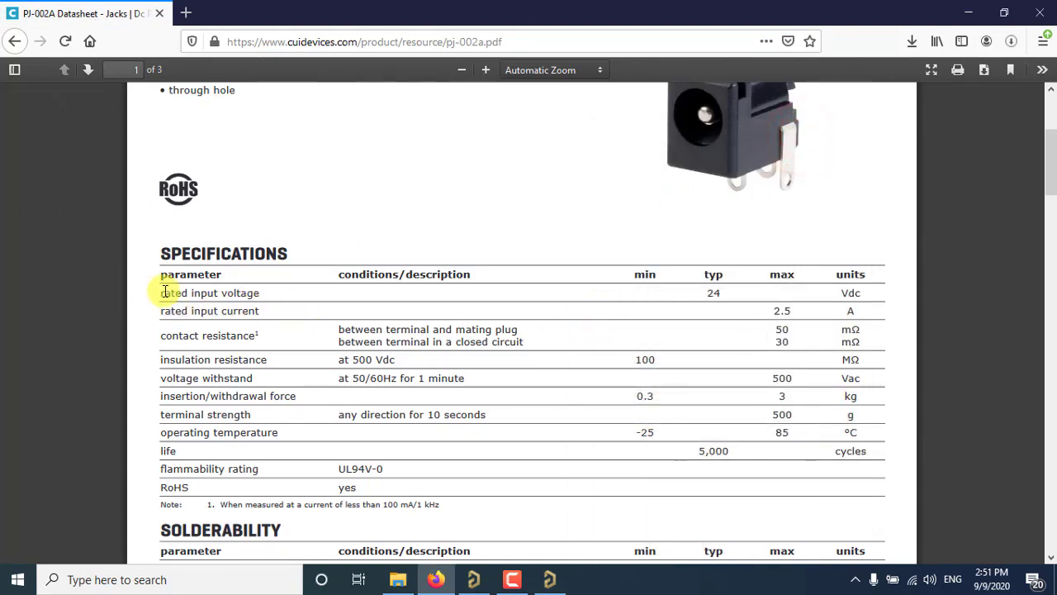
drag(164, 293, 868, 296)
scroll(743, 326, down, 2)
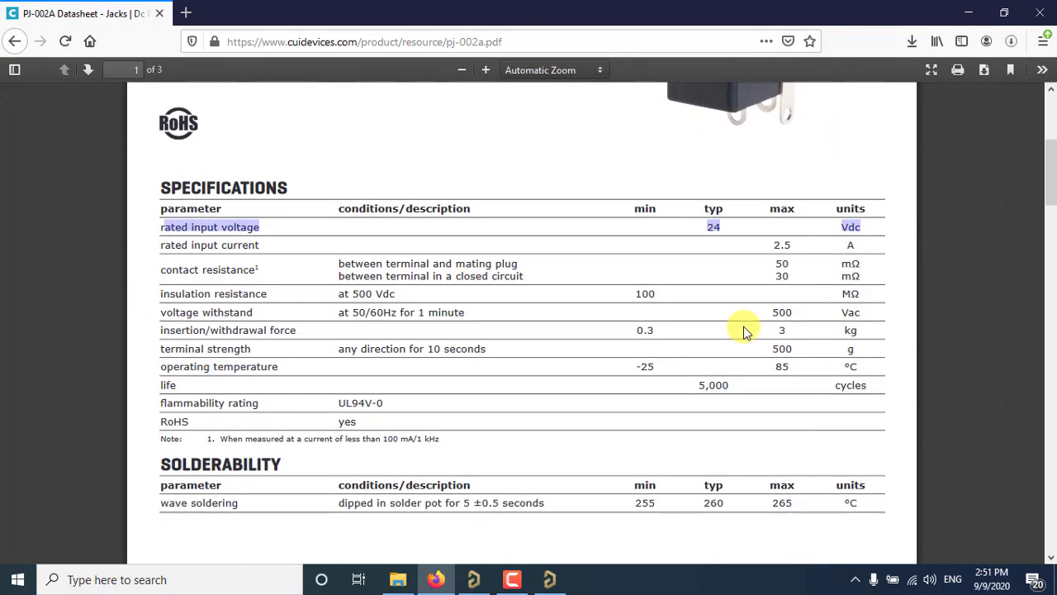
scroll(743, 327, up, 4)
scroll(743, 326, down, 2)
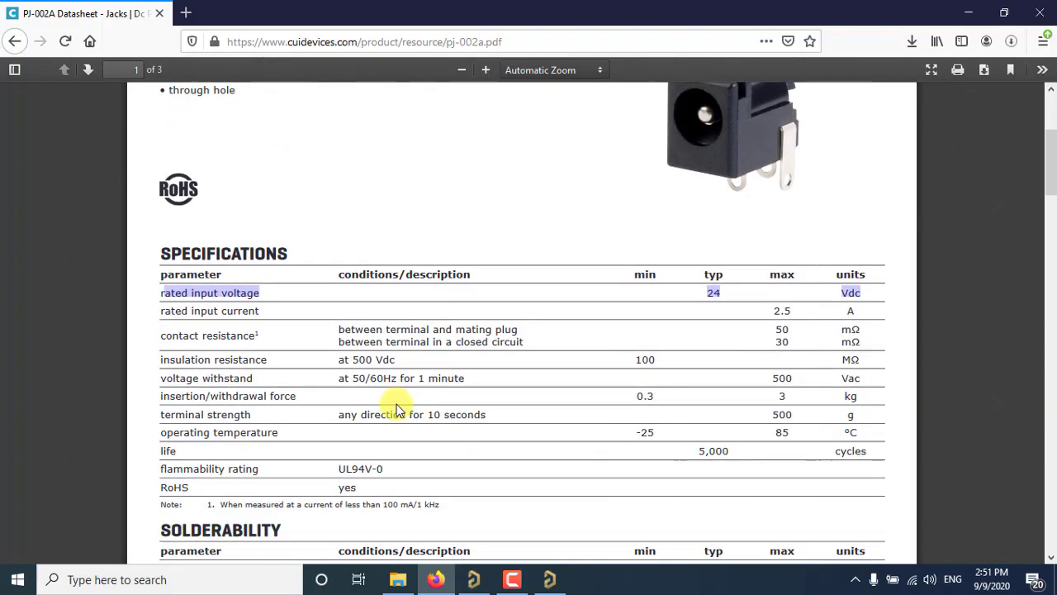
scroll(402, 408, down, 10)
scroll(401, 407, up, 10)
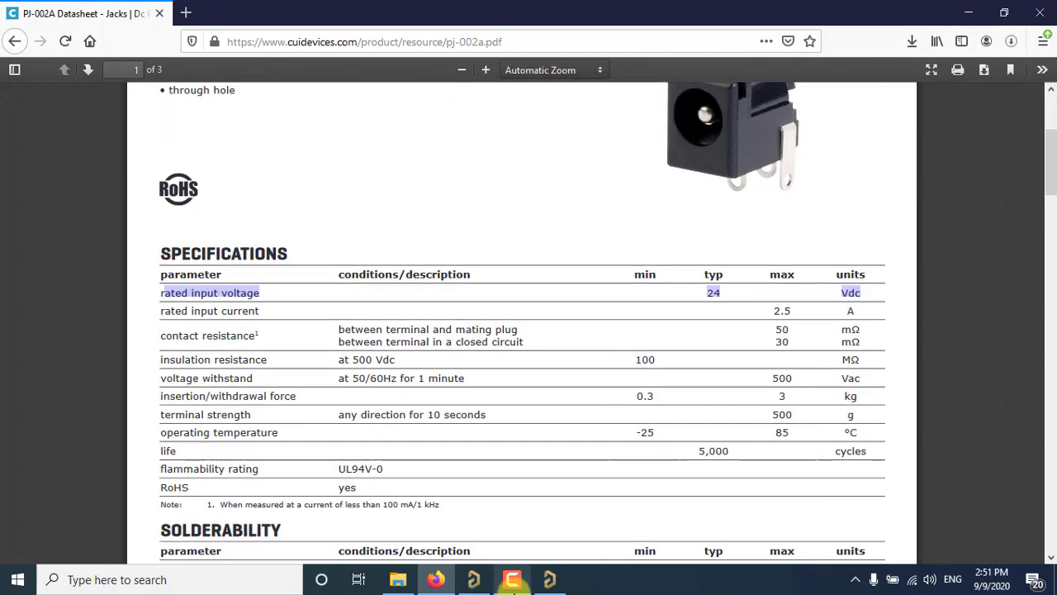
- Restore the library loader, try to add PJ-002A-SMT to the design, and switch to Altium Designer
click(549, 579)
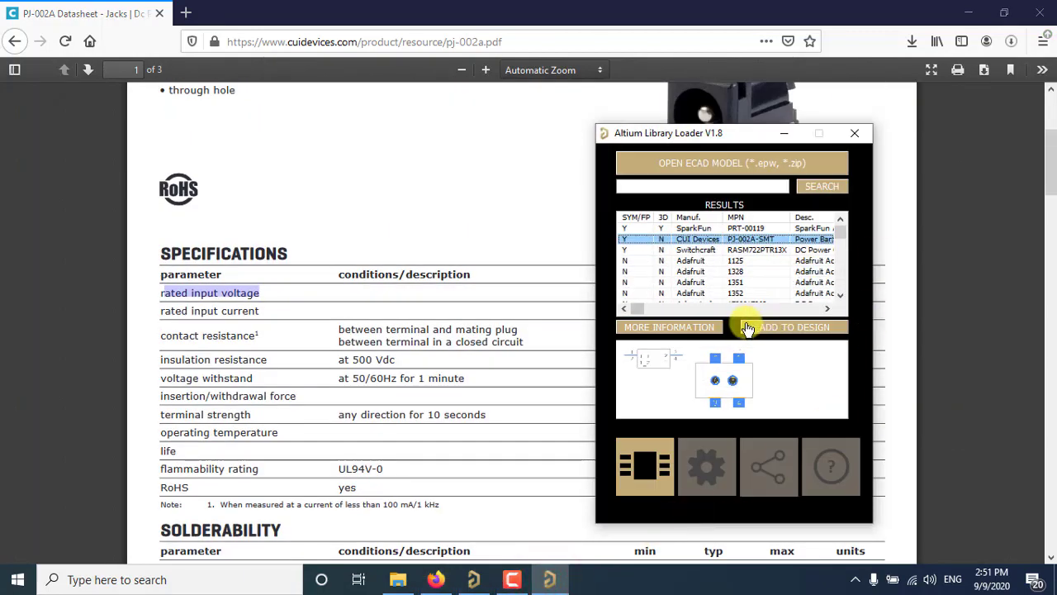
click(747, 328)
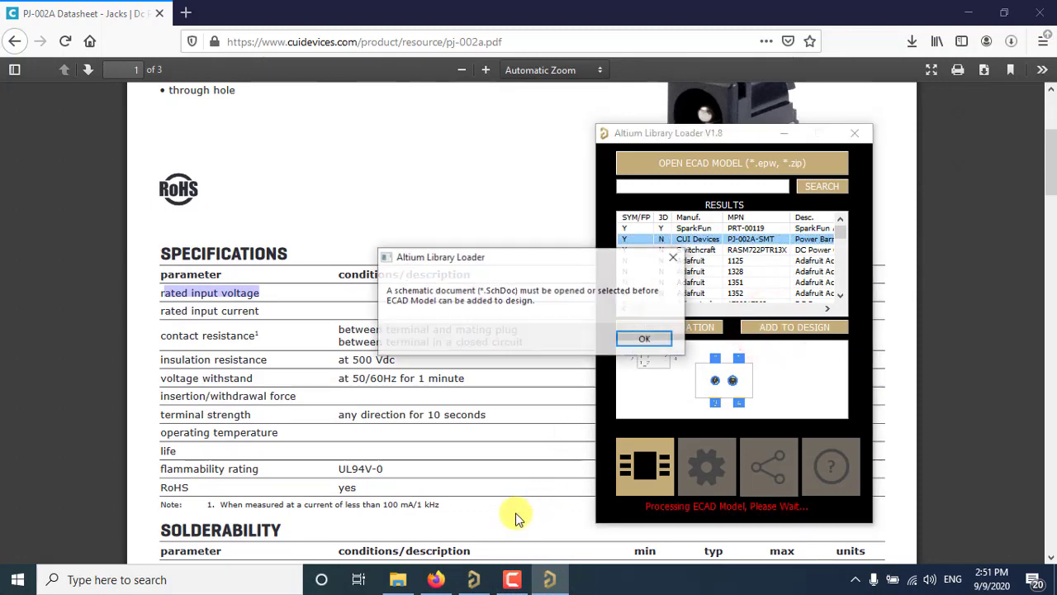
click(474, 576)
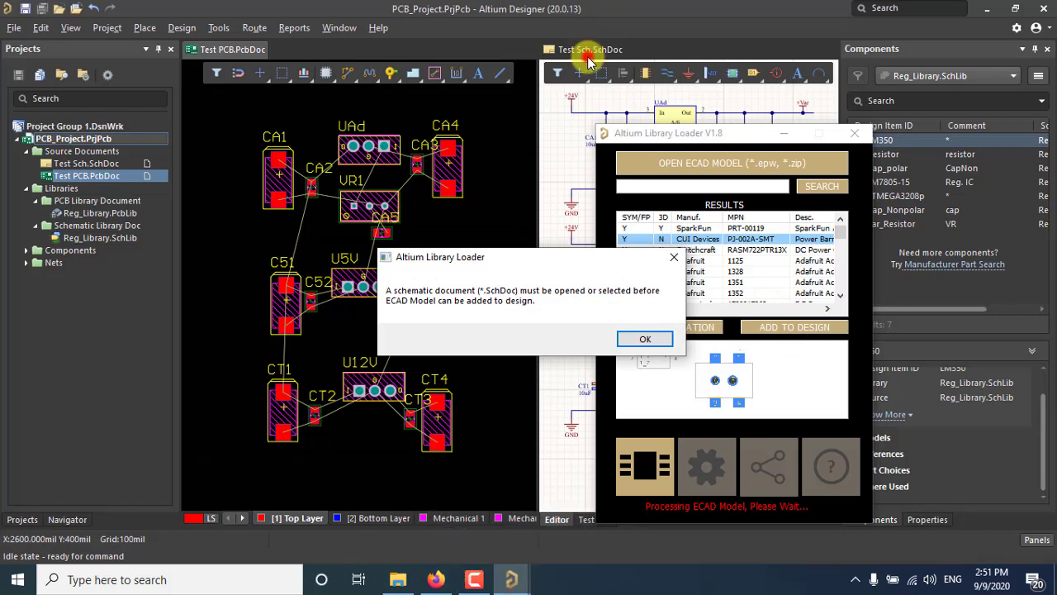
click(649, 337)
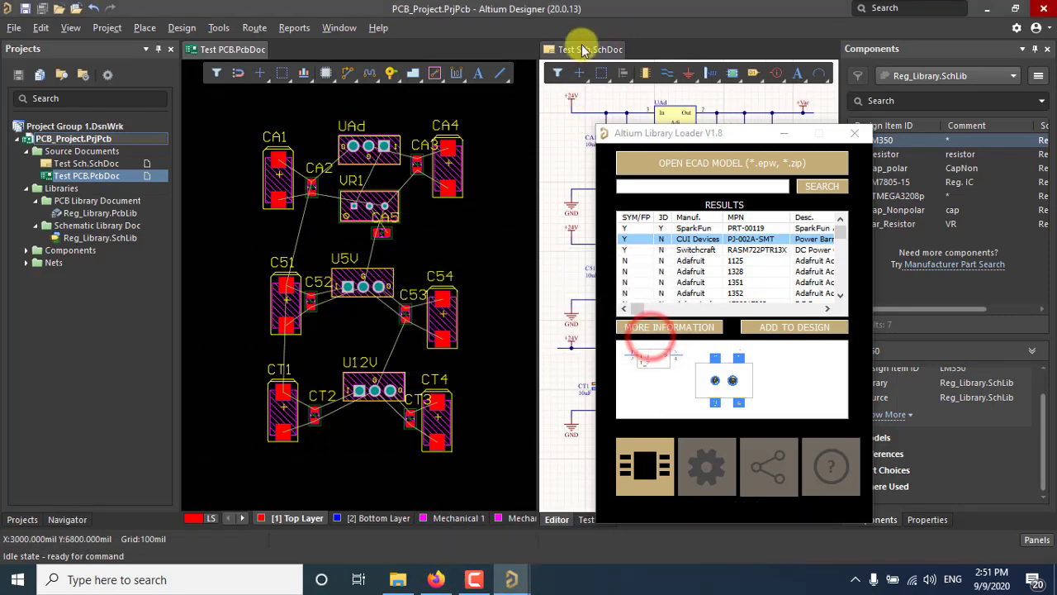
- Make Test Sch.SchDoc the active document, add PJ-002A-SMT to the design, and close the library loader
click(620, 48)
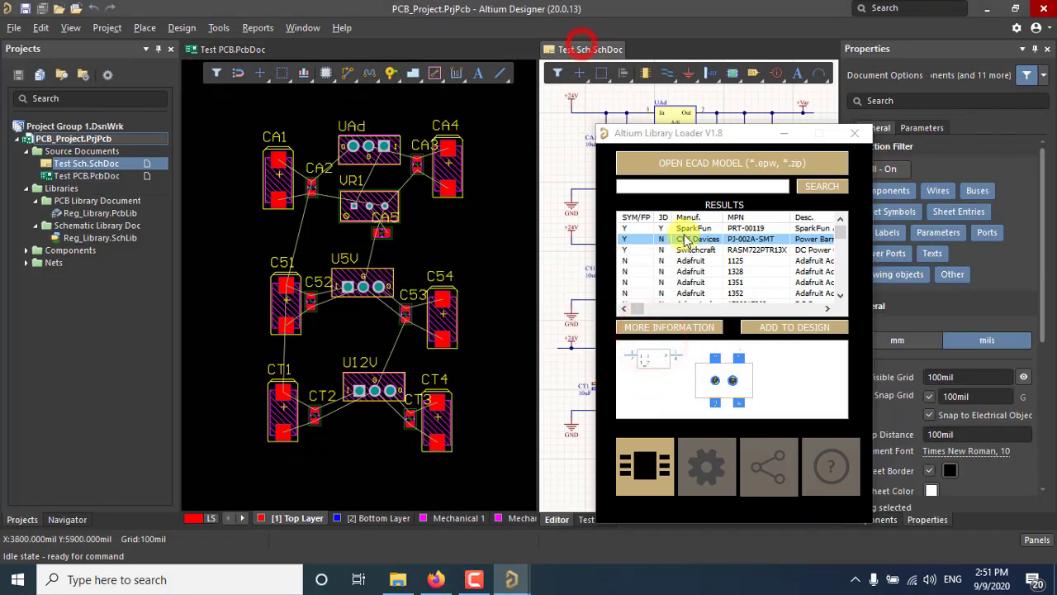
click(781, 326)
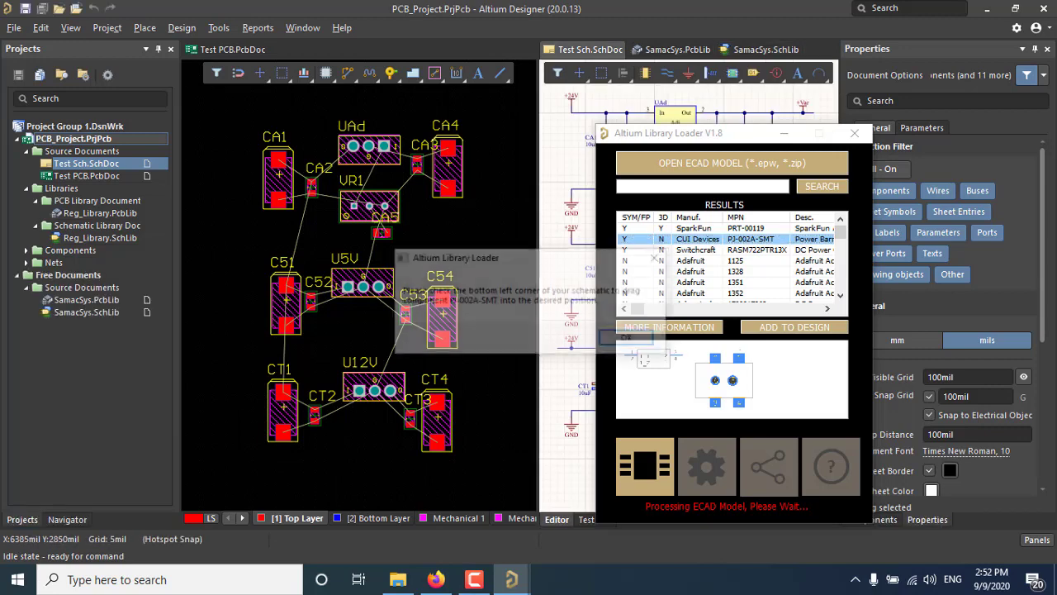
click(626, 340)
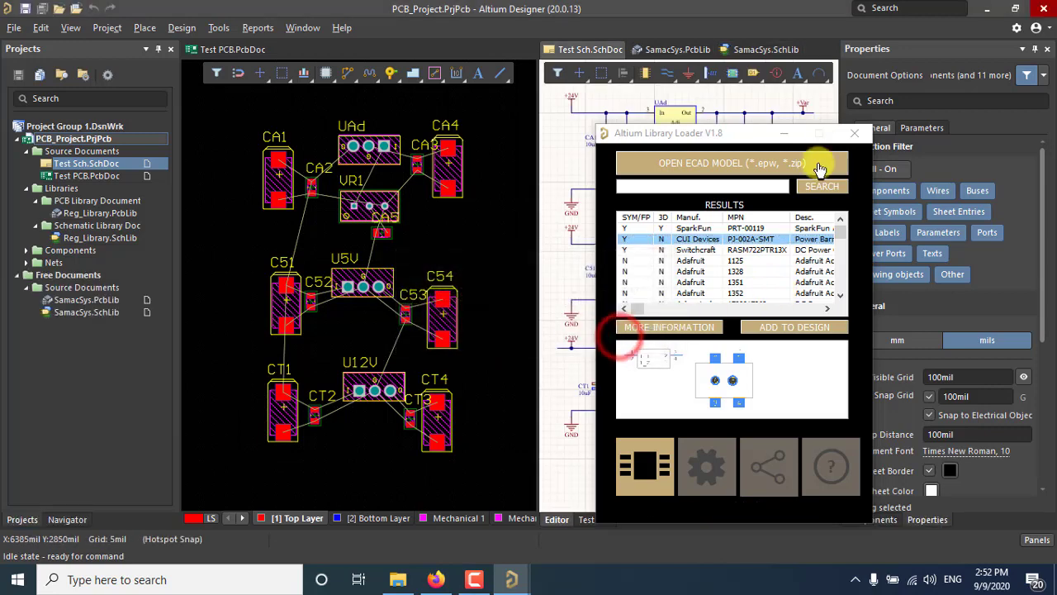
click(855, 133)
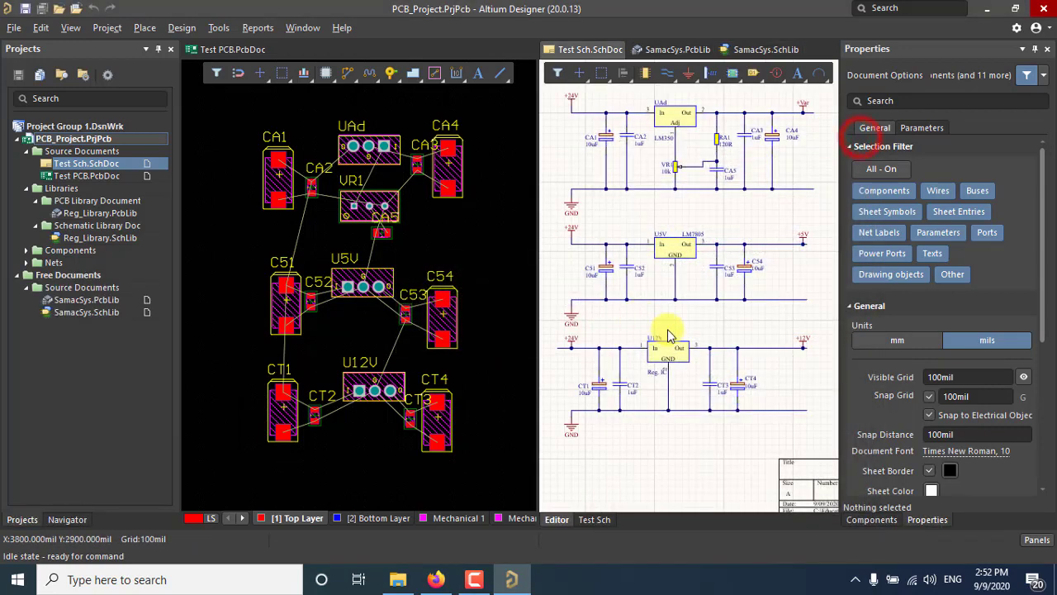
- Move the PJ-002A-SMT symbol from the sheet's lower-left corner to the free area left of the U5V regulator circuit
scroll(698, 293, down, 1)
scroll(701, 293, down, 2)
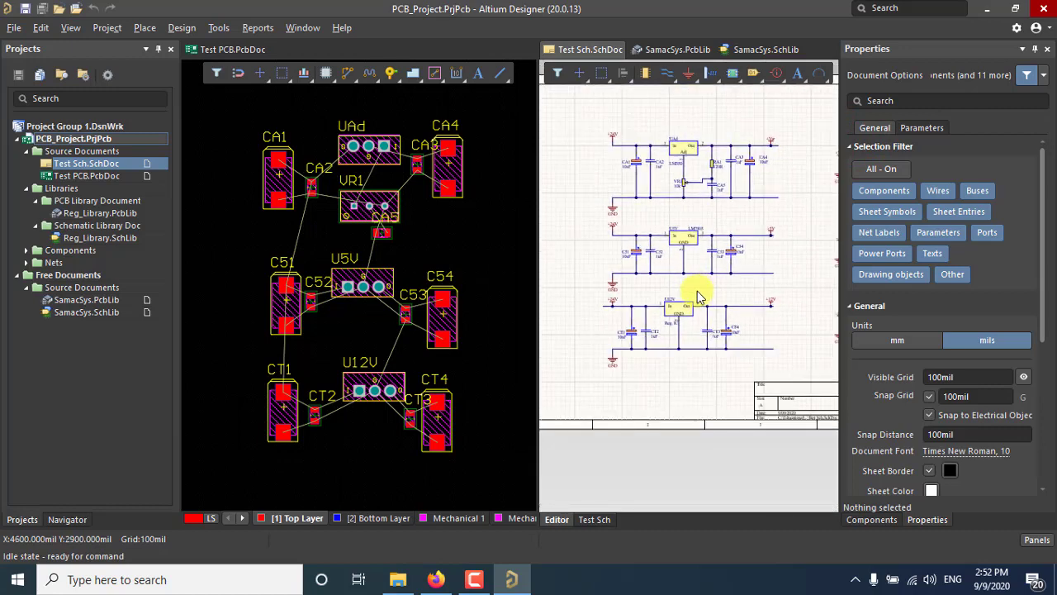
ctrl+scroll(697, 290, down, 4)
ctrl+scroll(611, 281, up, 3)
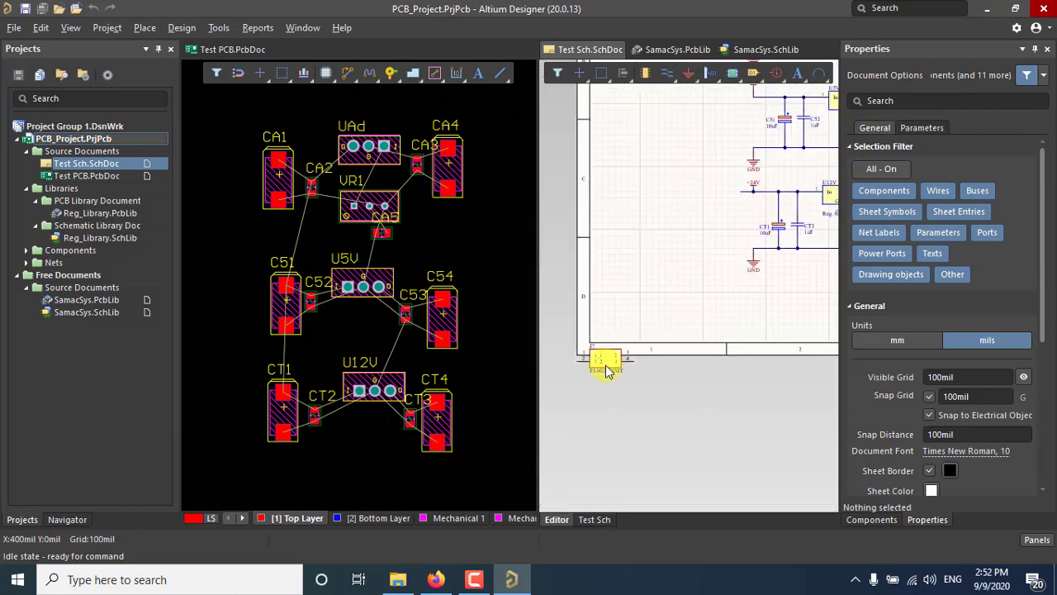
drag(606, 300, 653, 183)
ctrl+scroll(642, 289, up, 3)
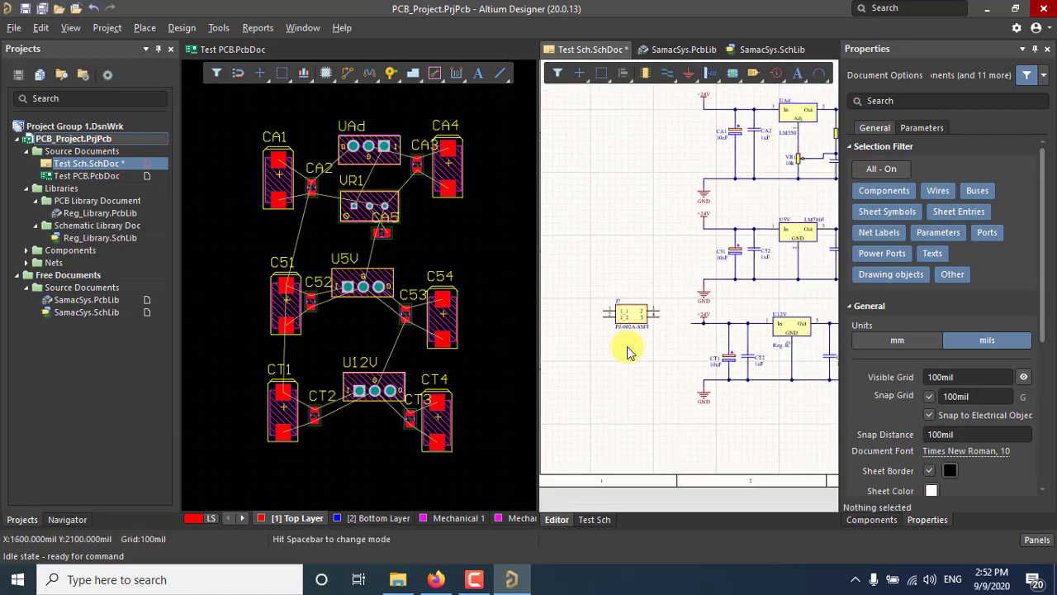
ctrl+scroll(636, 318, up, 1)
drag(628, 300, 604, 170)
right_drag(675, 246, 643, 299)
ctrl+scroll(640, 330, down, 4)
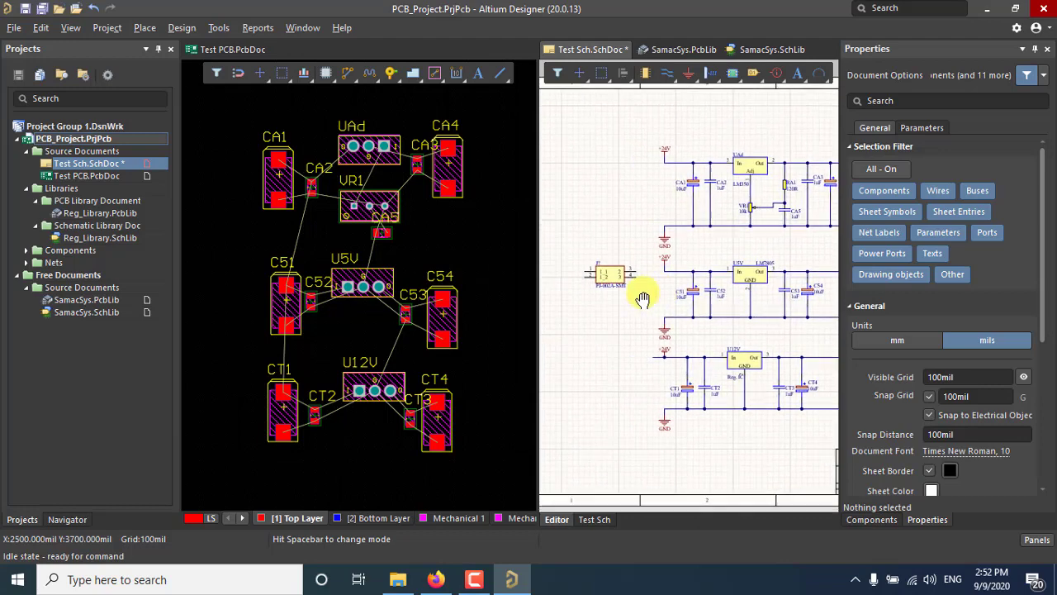
- Switch to Firefox and examine the PJ-002A datasheet's mechanical drawing, PCB layout, terminal schematic and specifications
click(436, 579)
scroll(523, 304, up, 3)
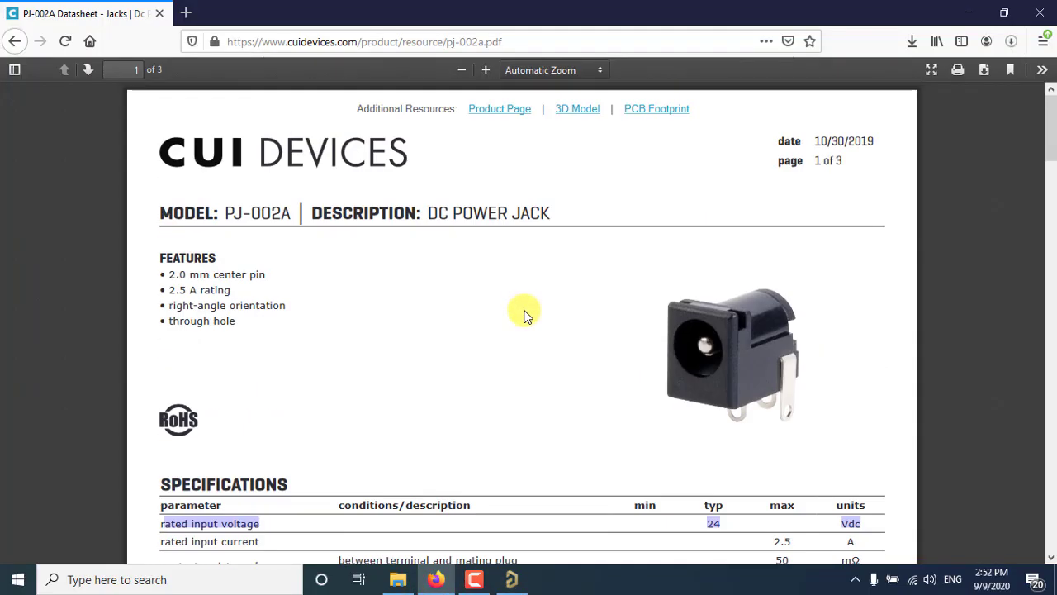
scroll(523, 313, down, 8)
scroll(532, 316, down, 7)
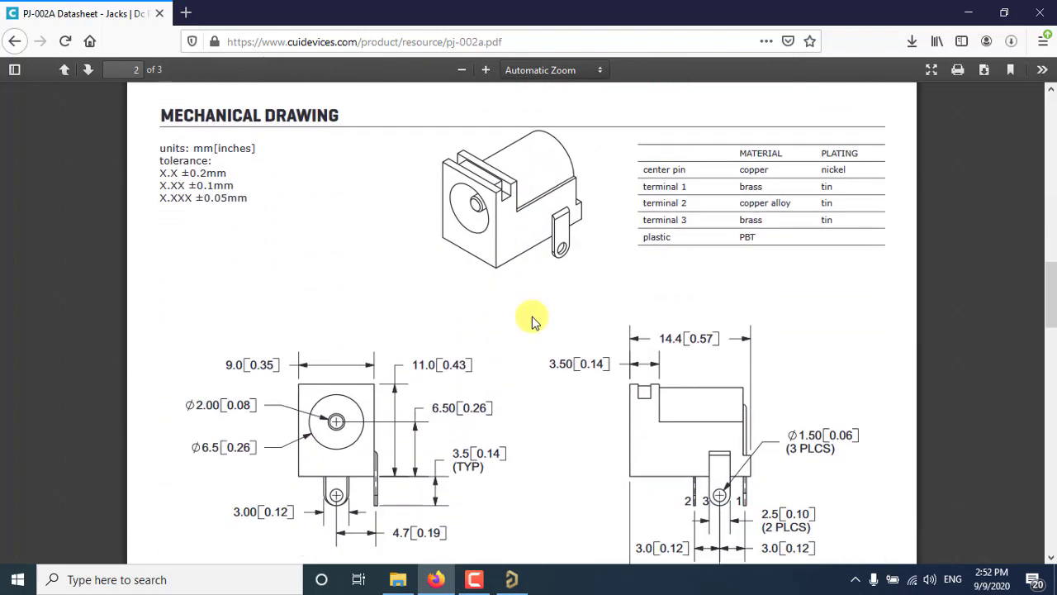
scroll(543, 333, down, 5)
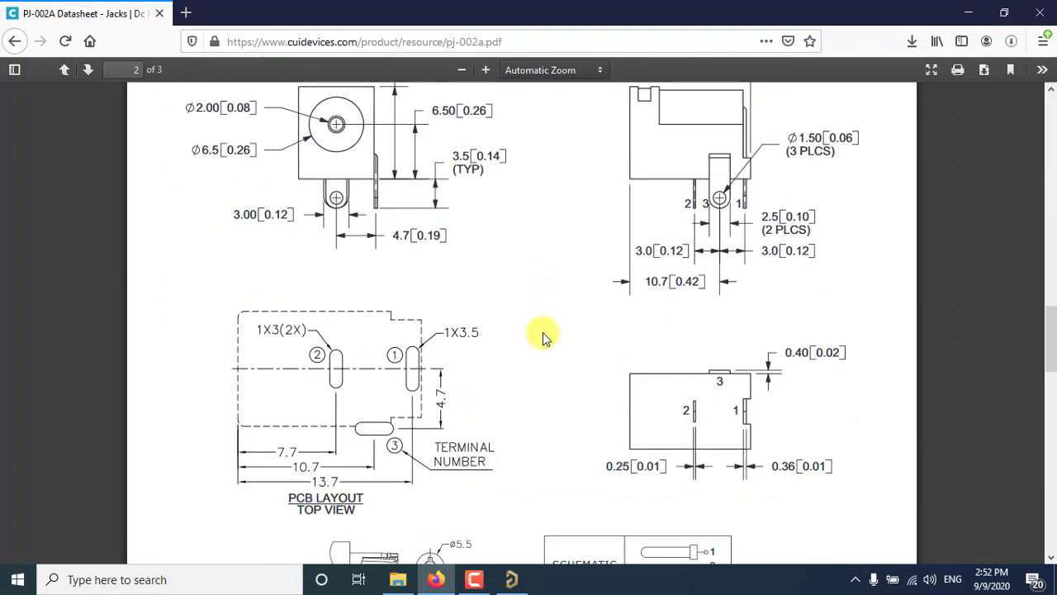
scroll(542, 332, down, 5)
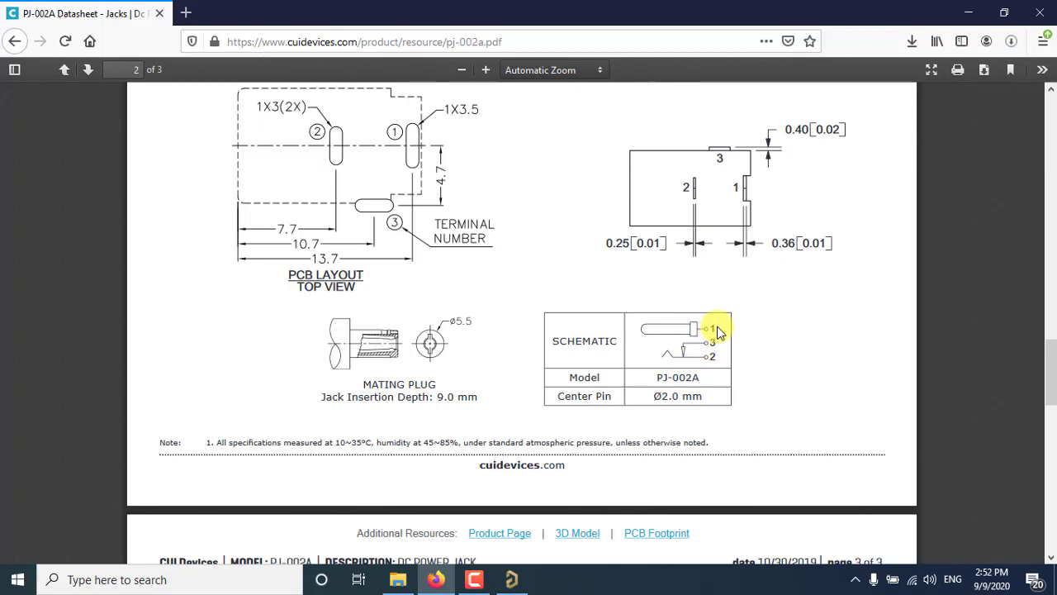
scroll(714, 330, up, 2)
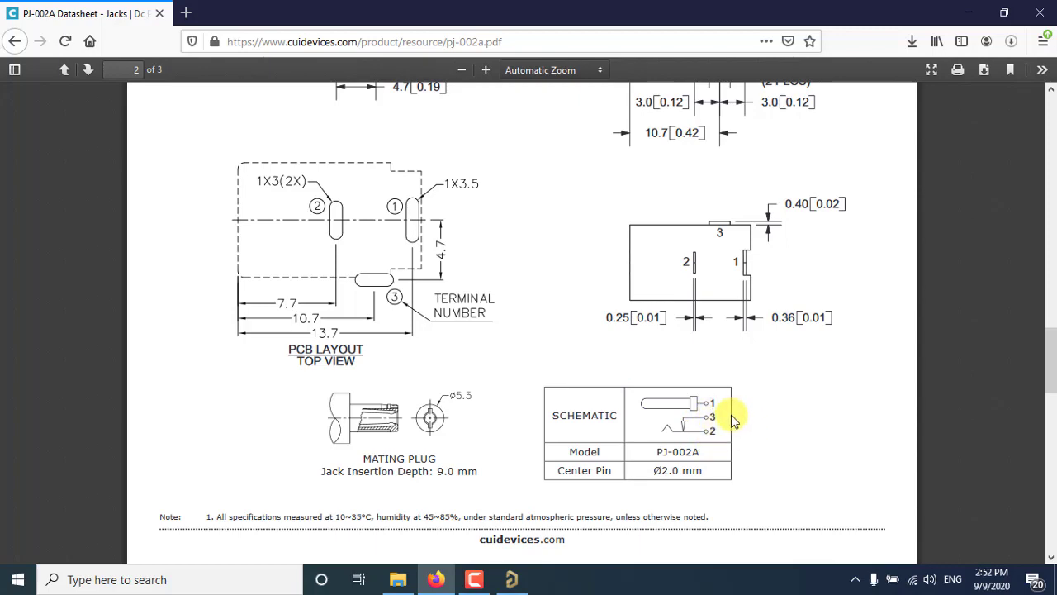
scroll(732, 420, up, 10)
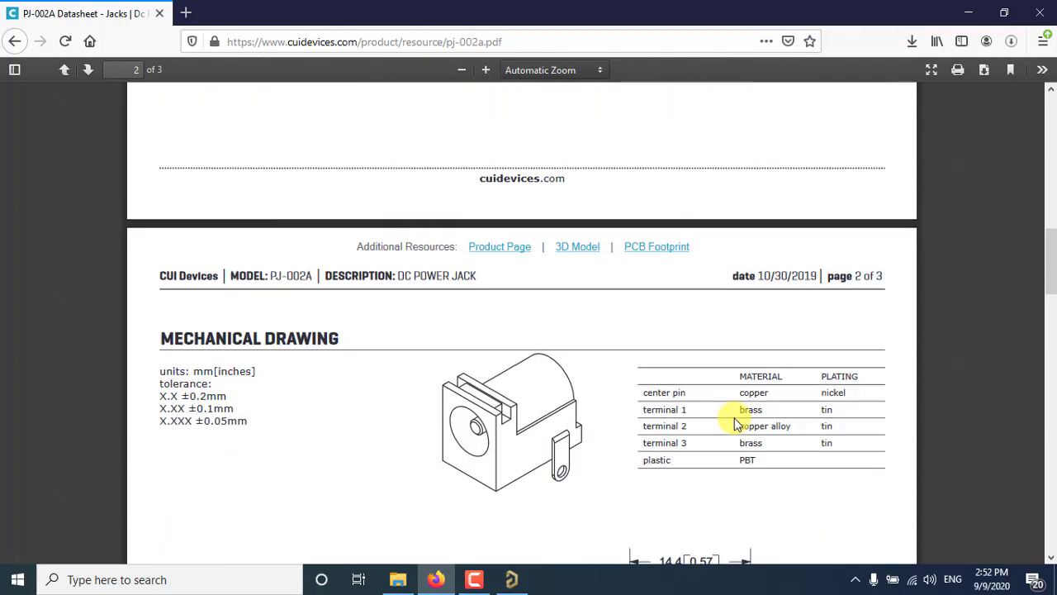
scroll(735, 423, down, 2)
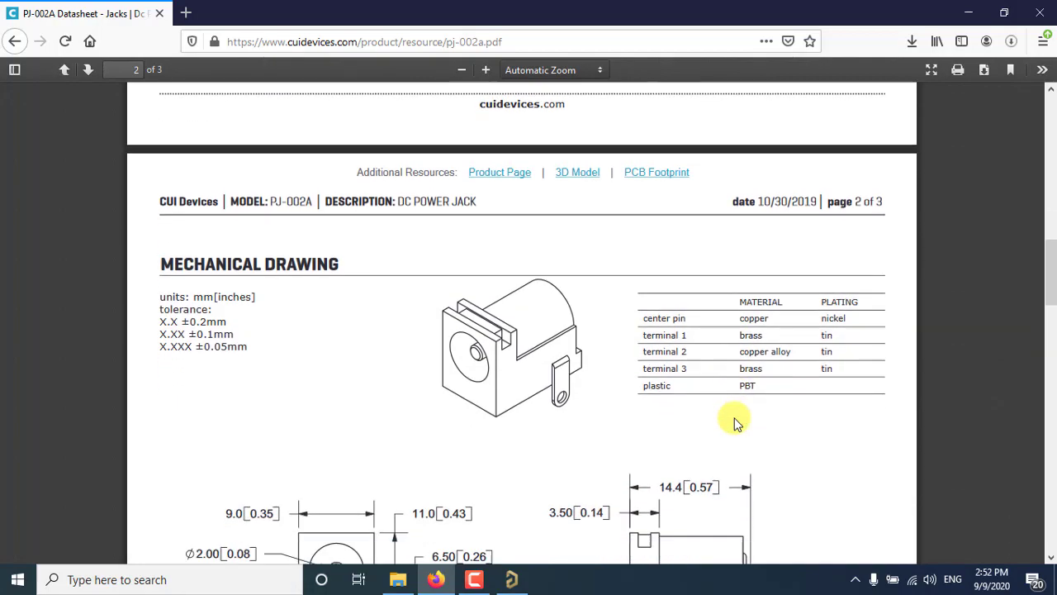
scroll(736, 423, down, 15)
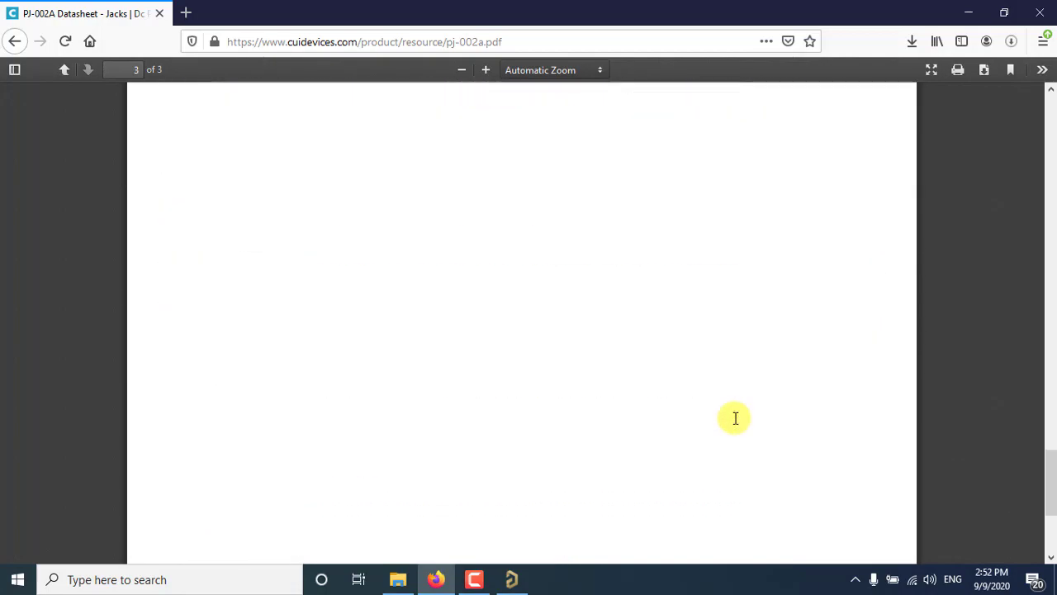
scroll(736, 423, up, 15)
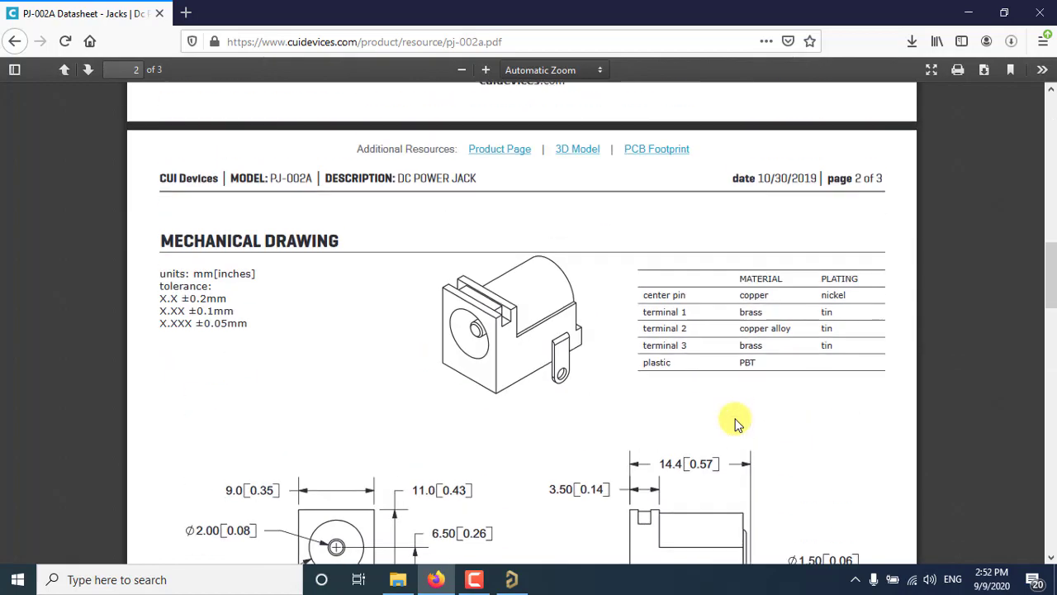
scroll(737, 423, up, 8)
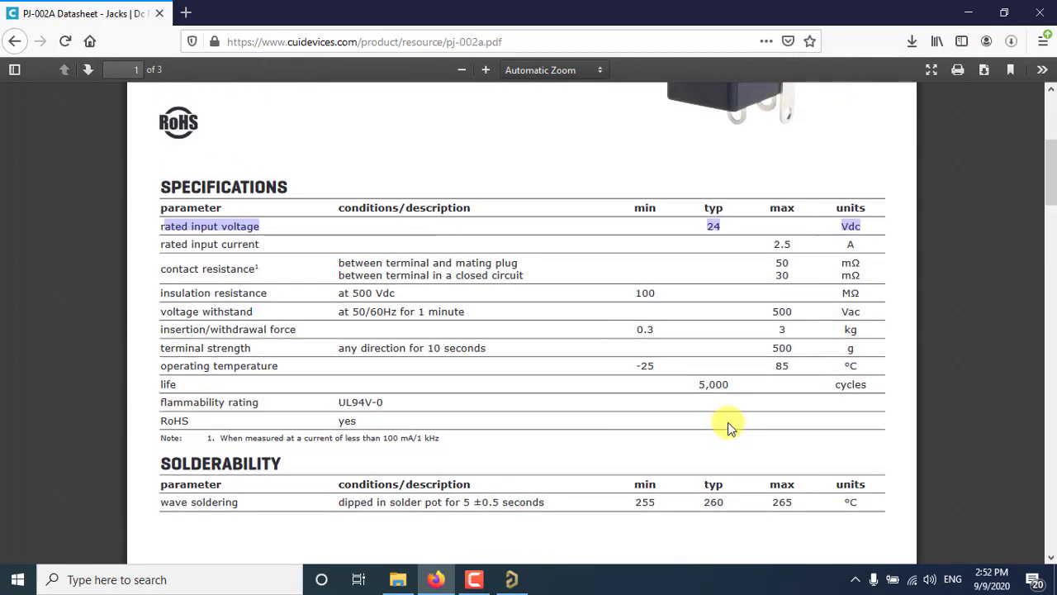
scroll(735, 421, up, 2)
click(758, 389)
- Return to Altium Designer and open the SamacSys.PcbLib footprint library
click(966, 11)
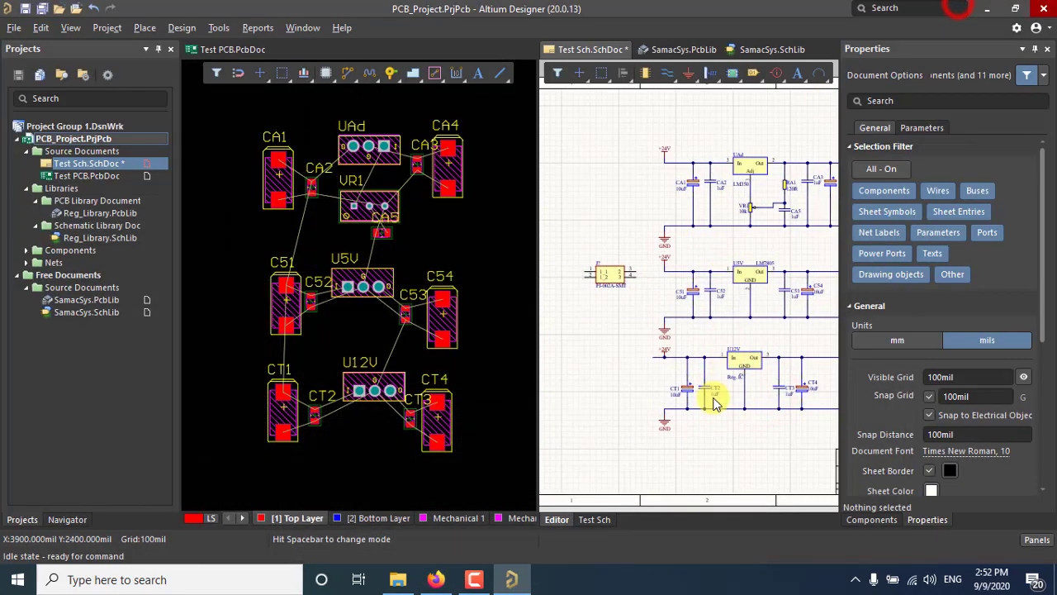
click(679, 49)
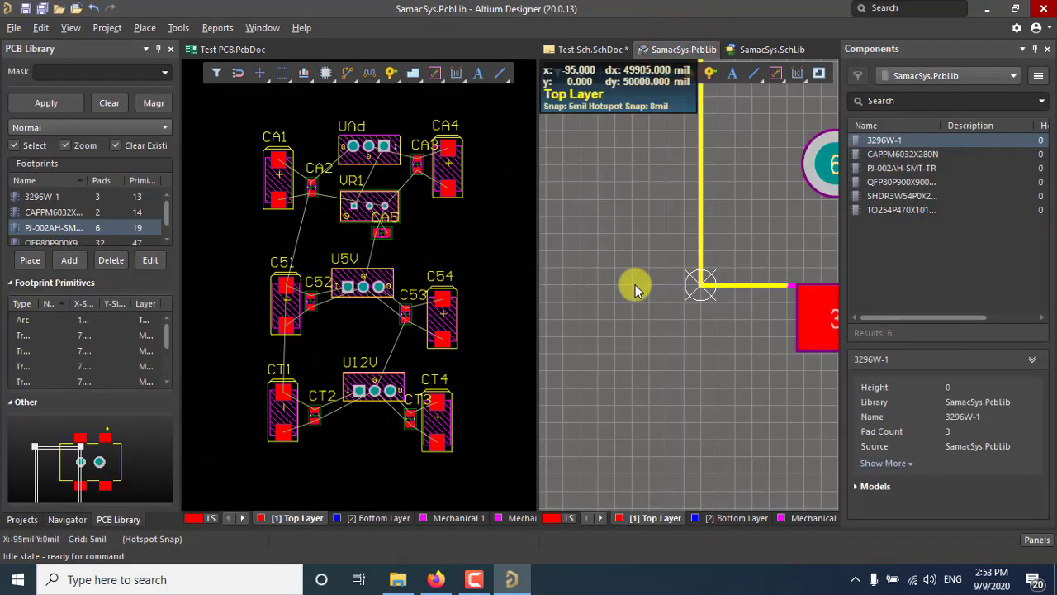
- Examine the PJ-002AH-SMT-TR footprint's pads, holes and outline in both 2D and 3D
ctrl+scroll(608, 270, down, 2)
ctrl+scroll(608, 270, down, 3)
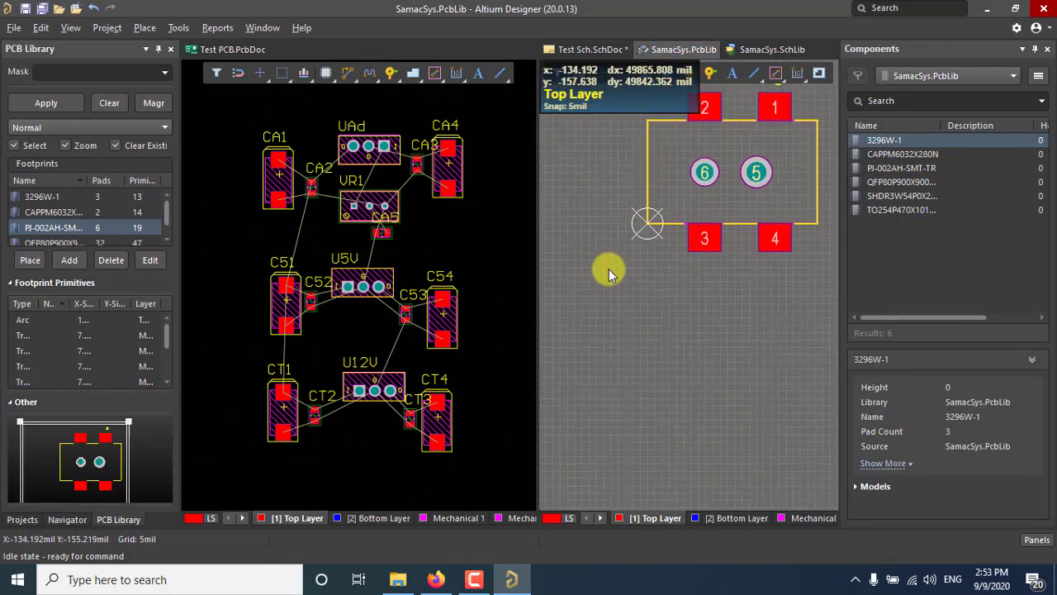
right_drag(665, 258, 662, 303)
ctrl+scroll(707, 230, up, 2)
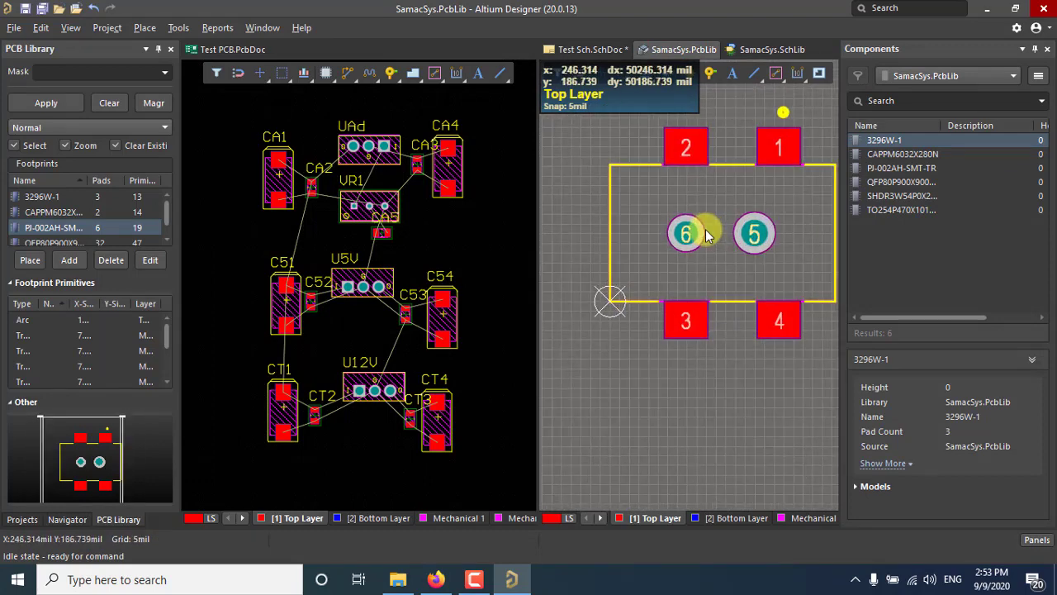
ctrl+scroll(705, 229, down, 1)
click(713, 356)
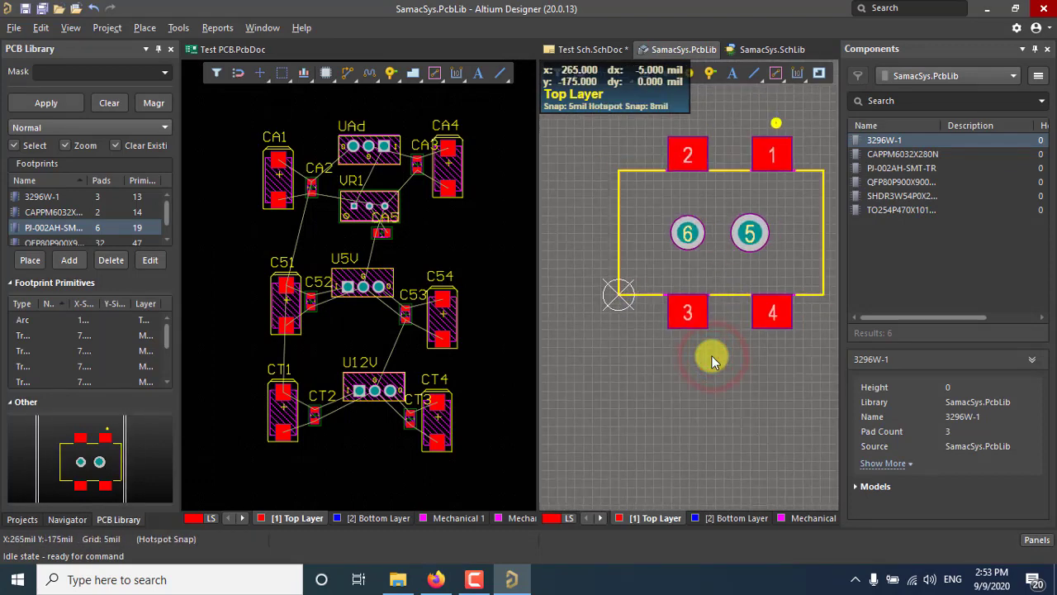
key(3)
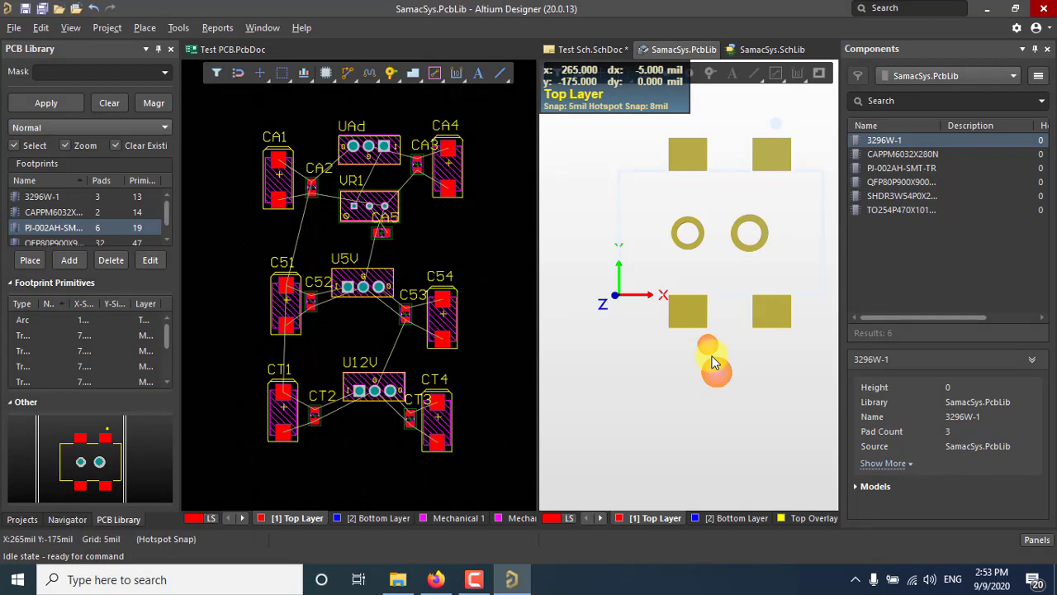
key(2)
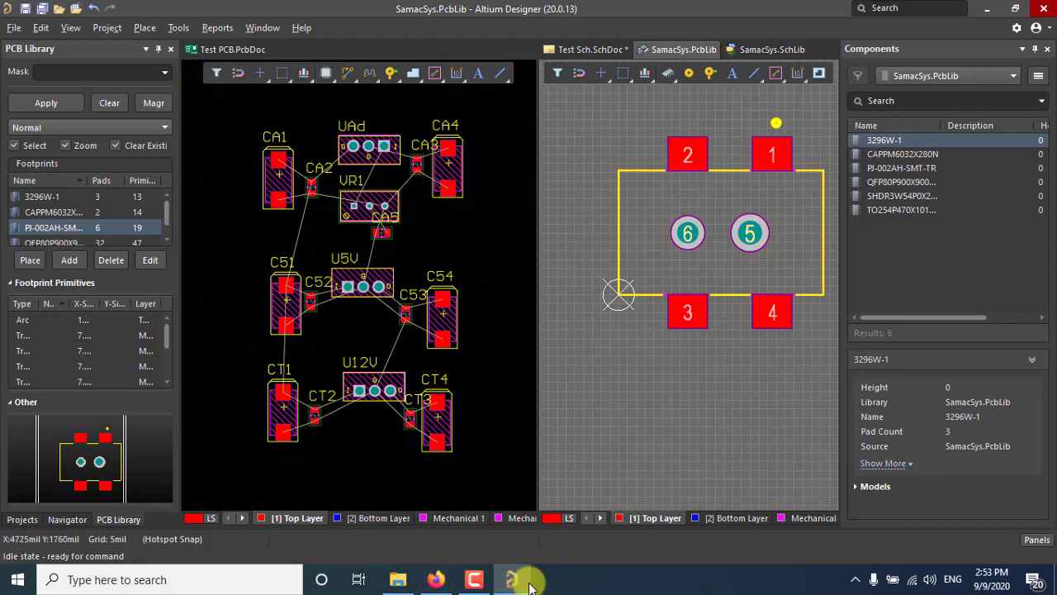
- Switch to Firefox, leave the PJ-002A datasheet and search Google for pj-002ah
click(436, 581)
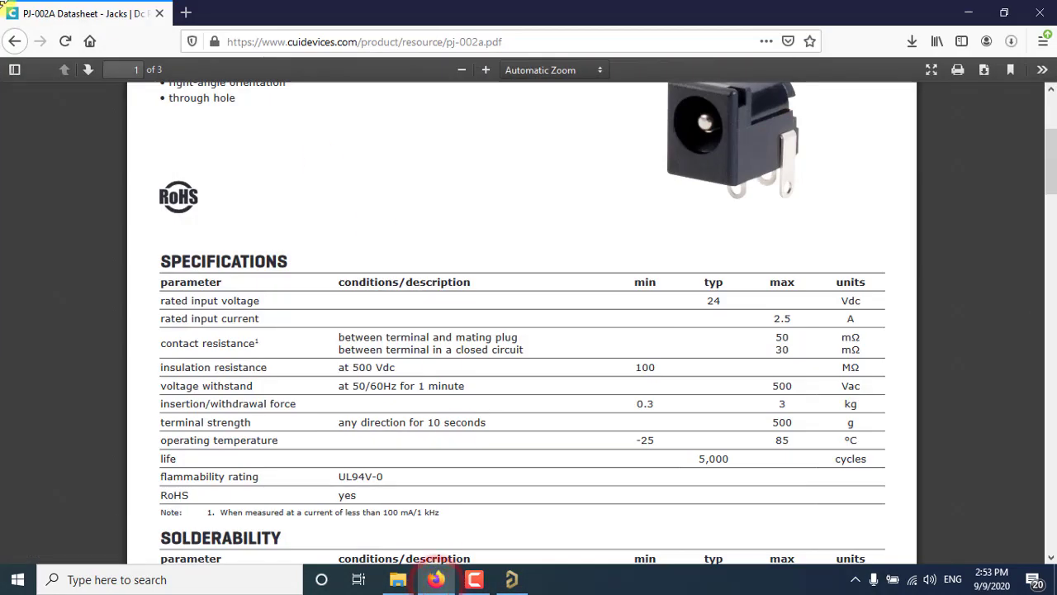
click(13, 41)
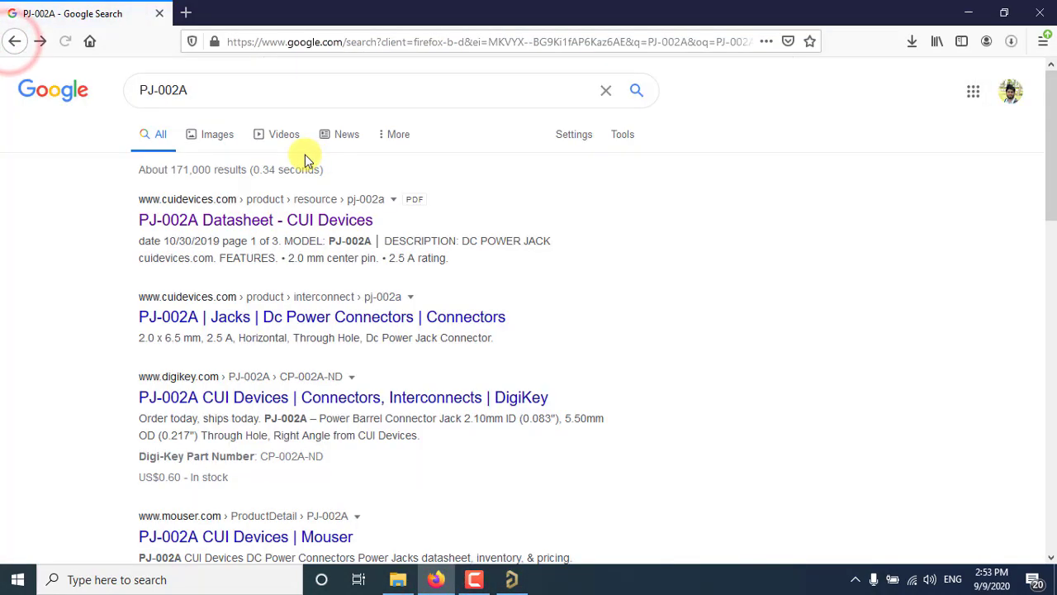
click(236, 91)
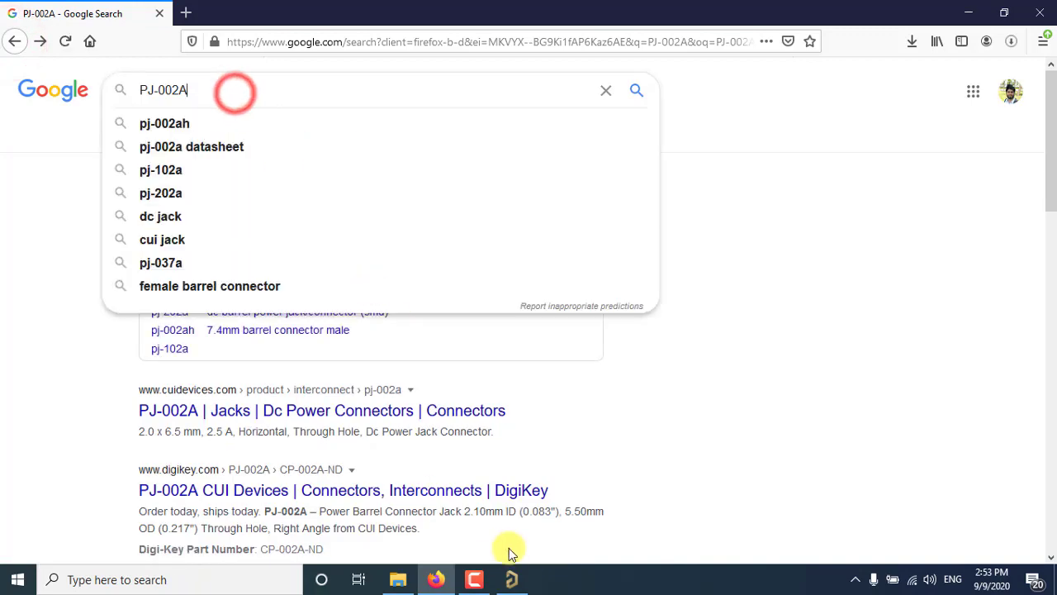
click(180, 125)
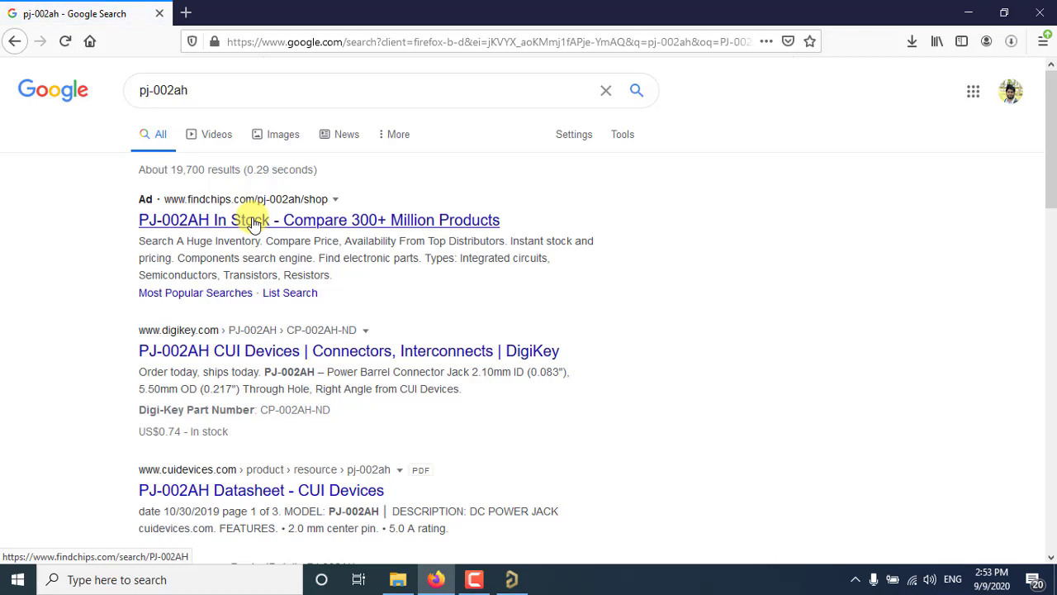
- Open DigiKey's PJ-002AH product page, review the part details and product attributes, and minimize the browser
click(284, 350)
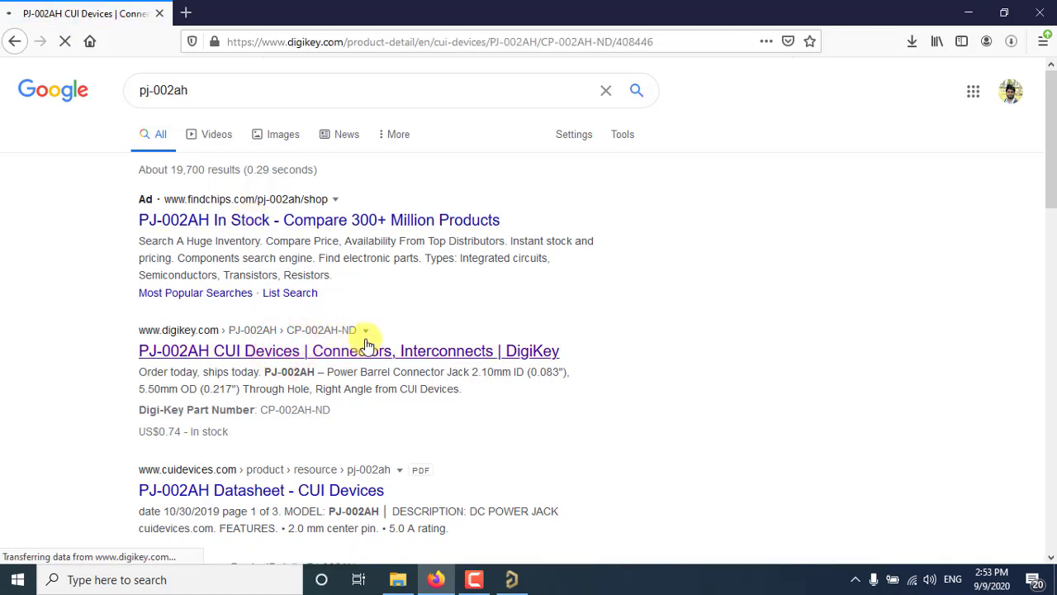
scroll(478, 299, down, 3)
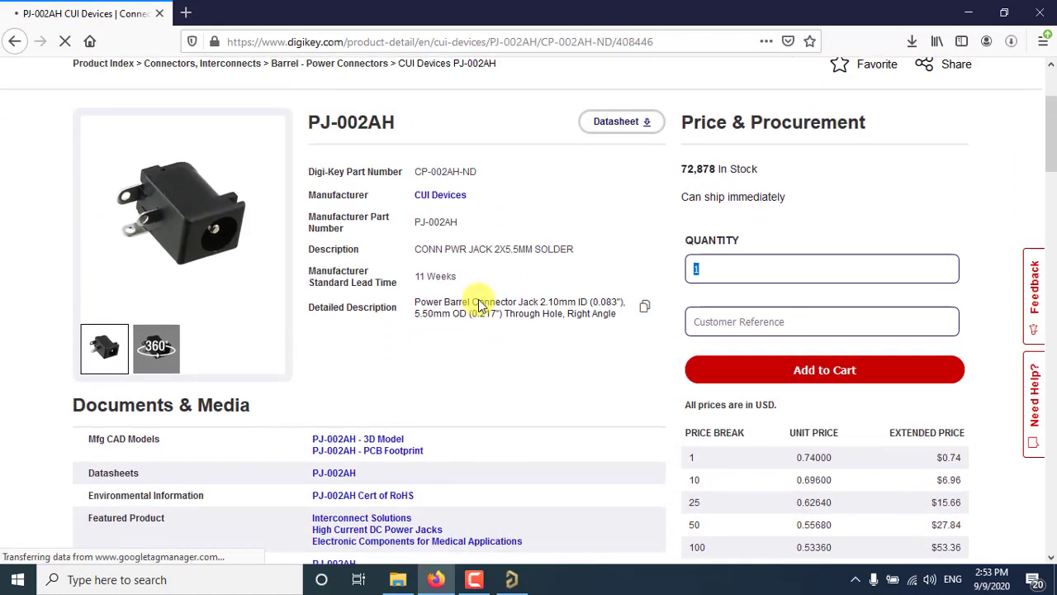
scroll(478, 299, down, 3)
scroll(479, 299, down, 6)
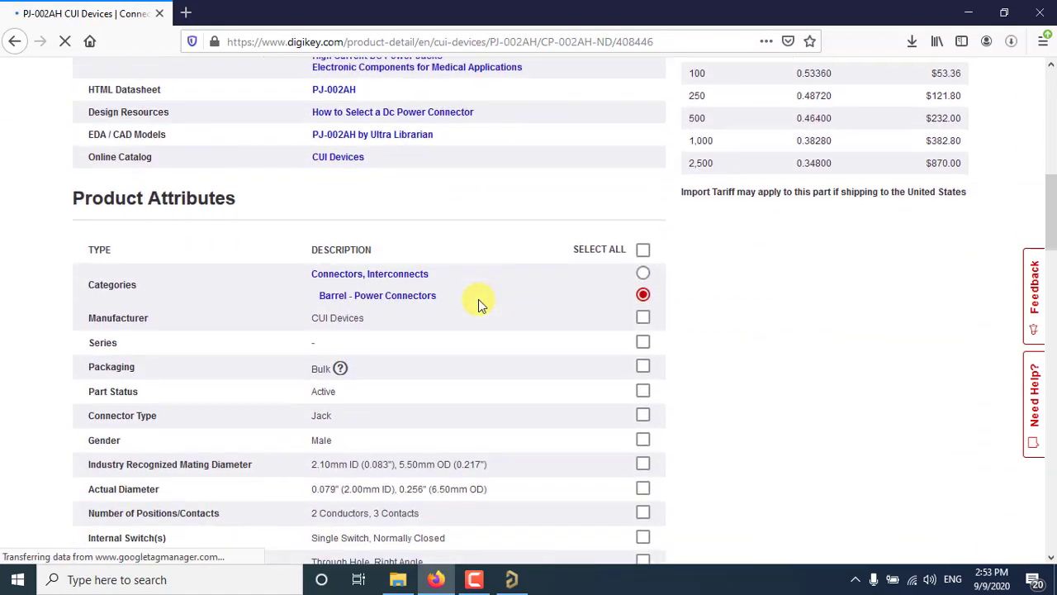
scroll(478, 299, down, 7)
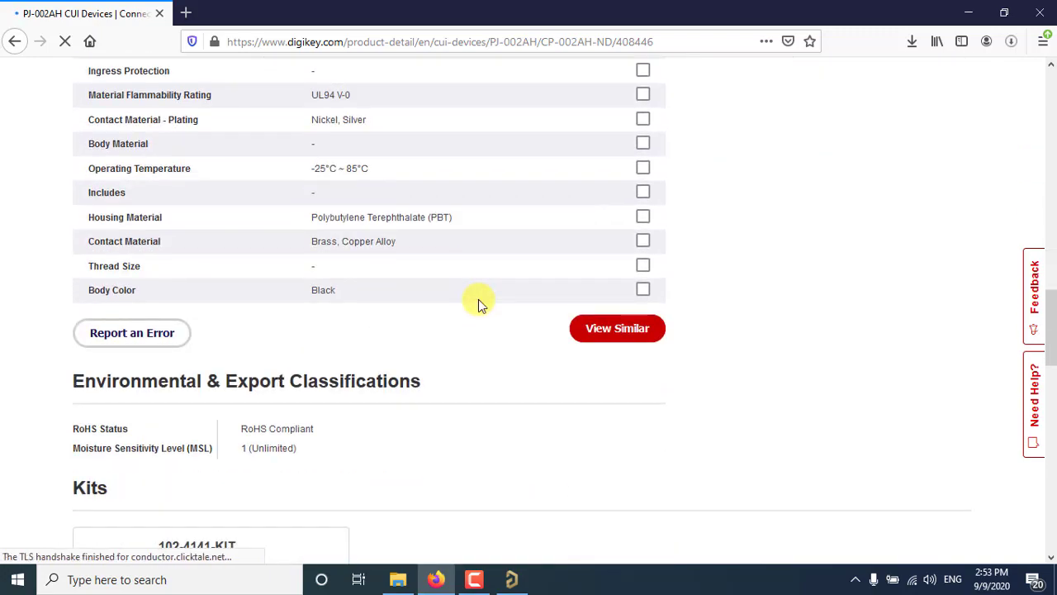
scroll(478, 299, up, 15)
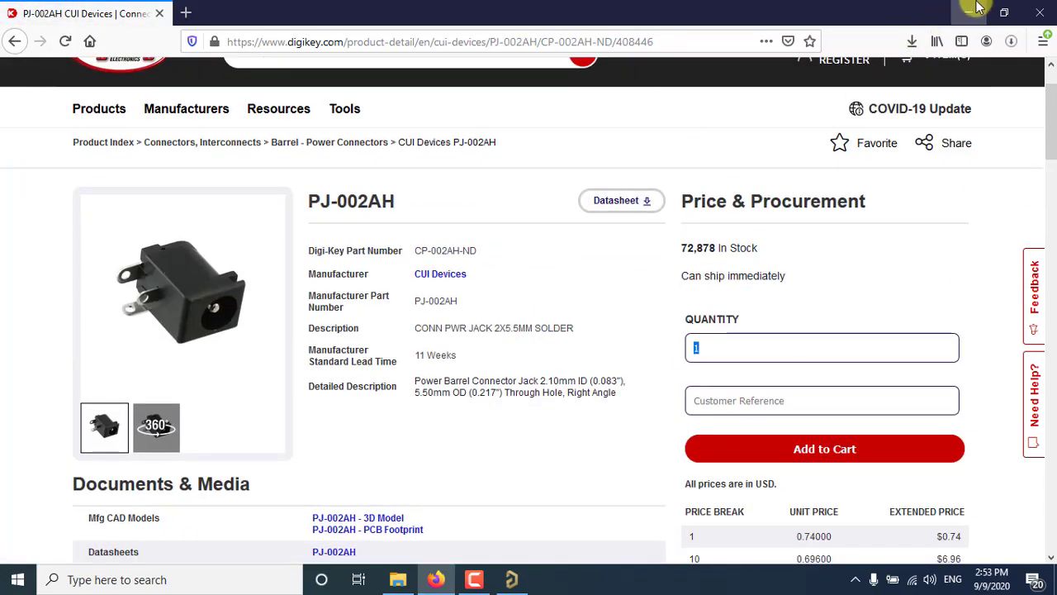
click(977, 7)
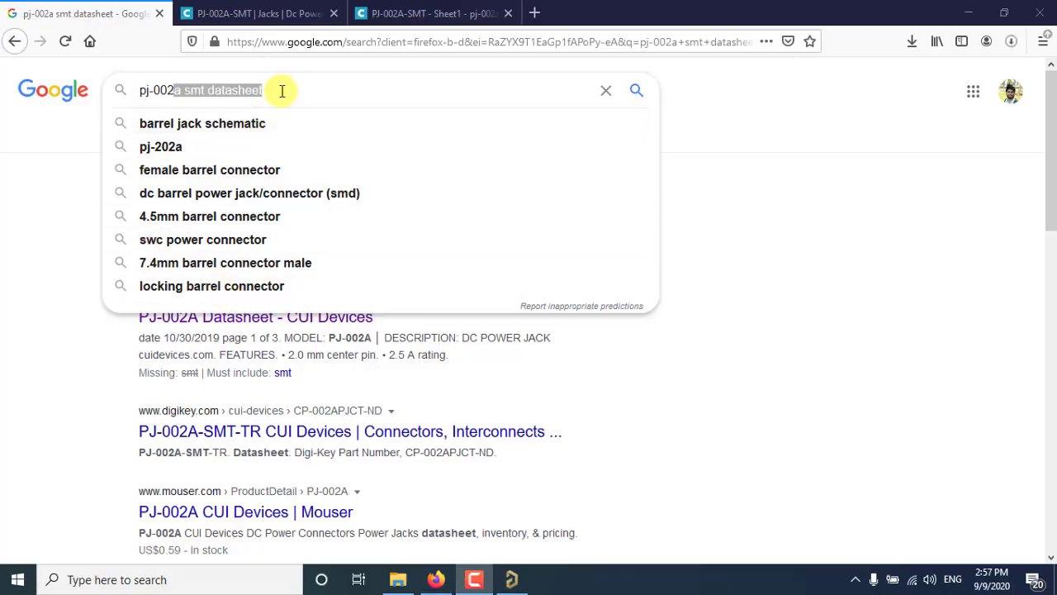
- Search Google for "pj-002a smt datasheet"
click(282, 91)
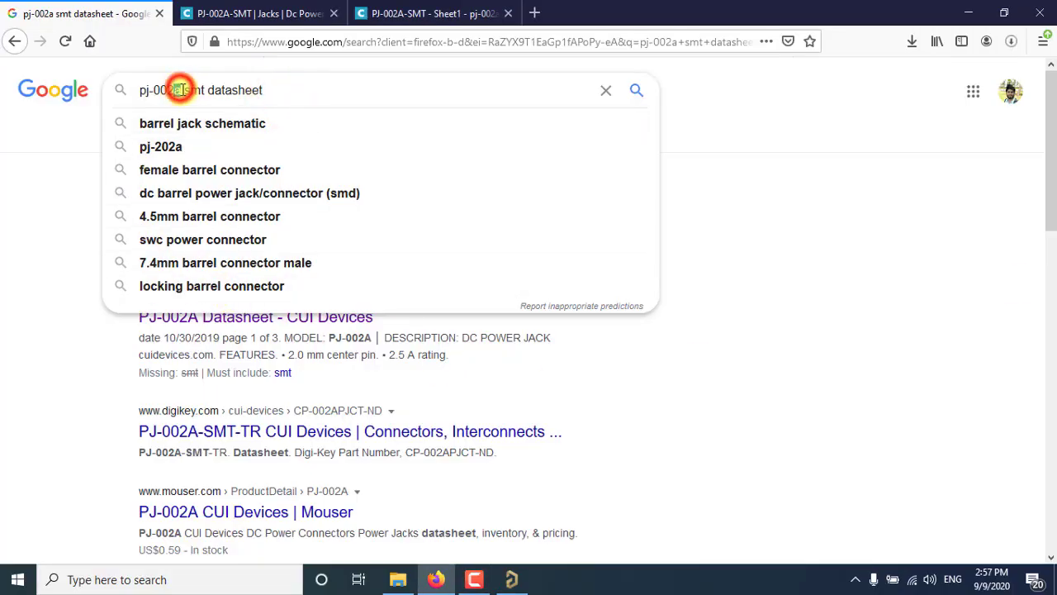
click(274, 90)
key(Return)
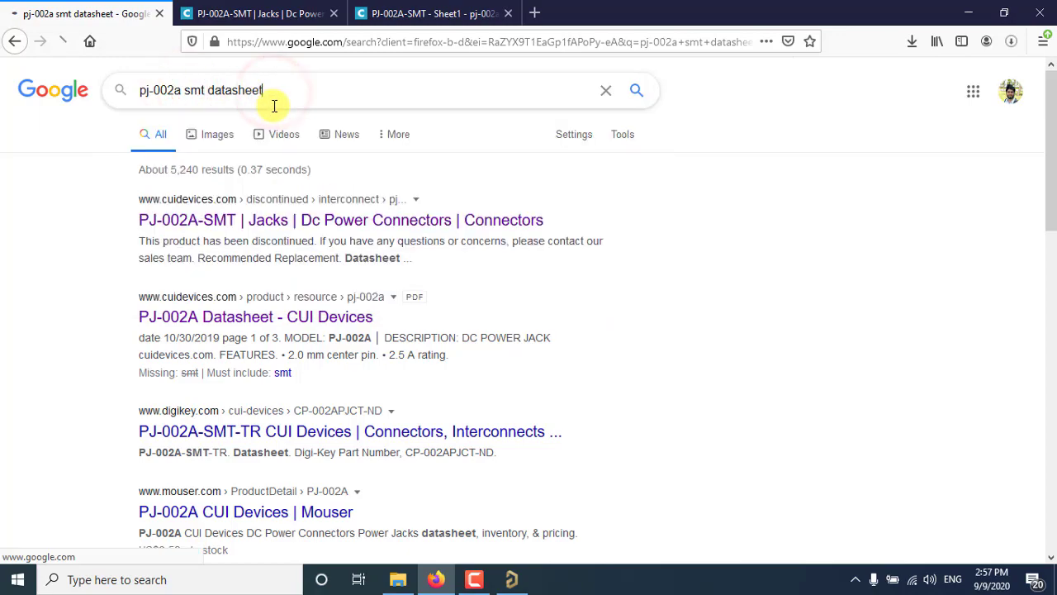
- Examine the PJ-002A-SMT datasheet's mechanical views, PCB layout, terminal numbering and jack schematic
click(434, 13)
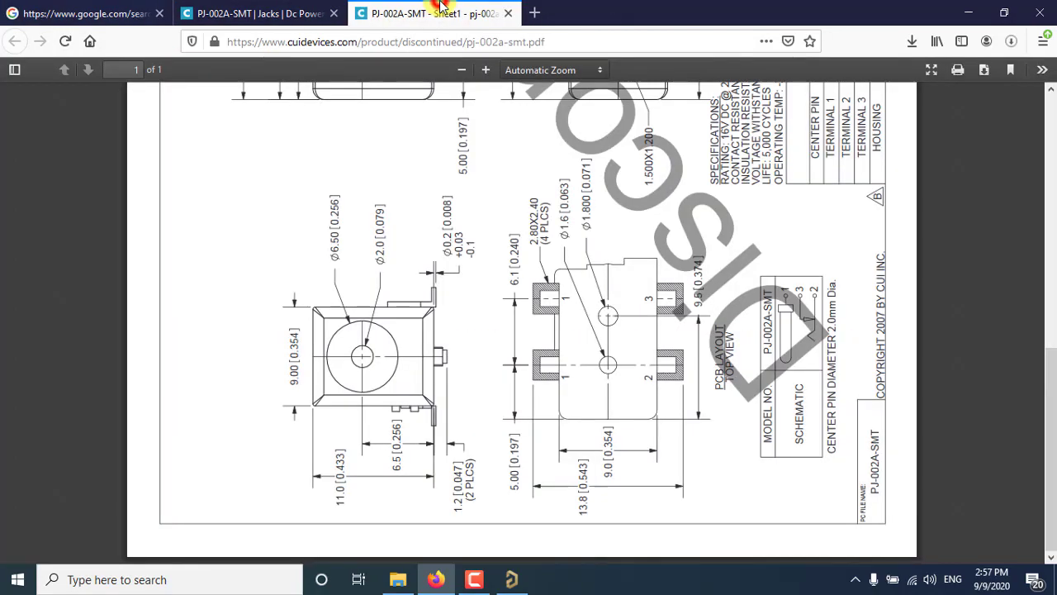
scroll(483, 236, up, 7)
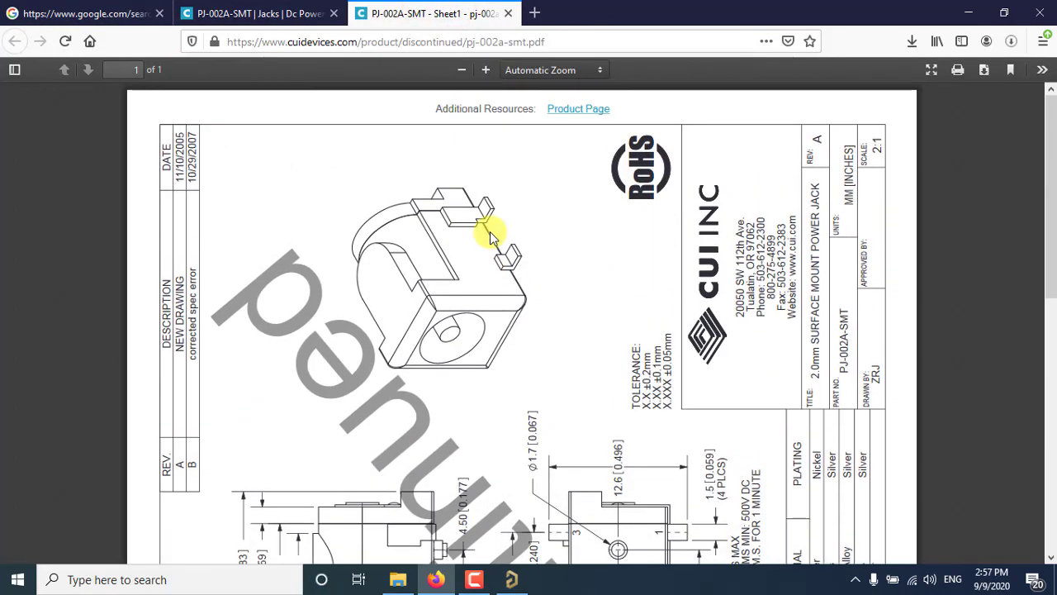
scroll(489, 237, down, 3)
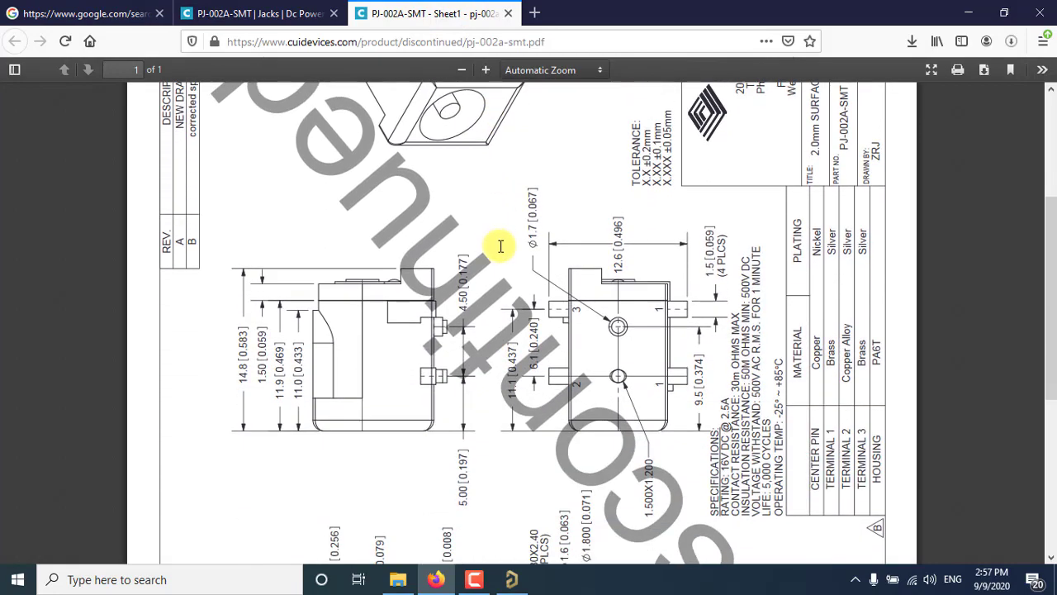
scroll(500, 245, down, 1)
scroll(672, 300, down, 3)
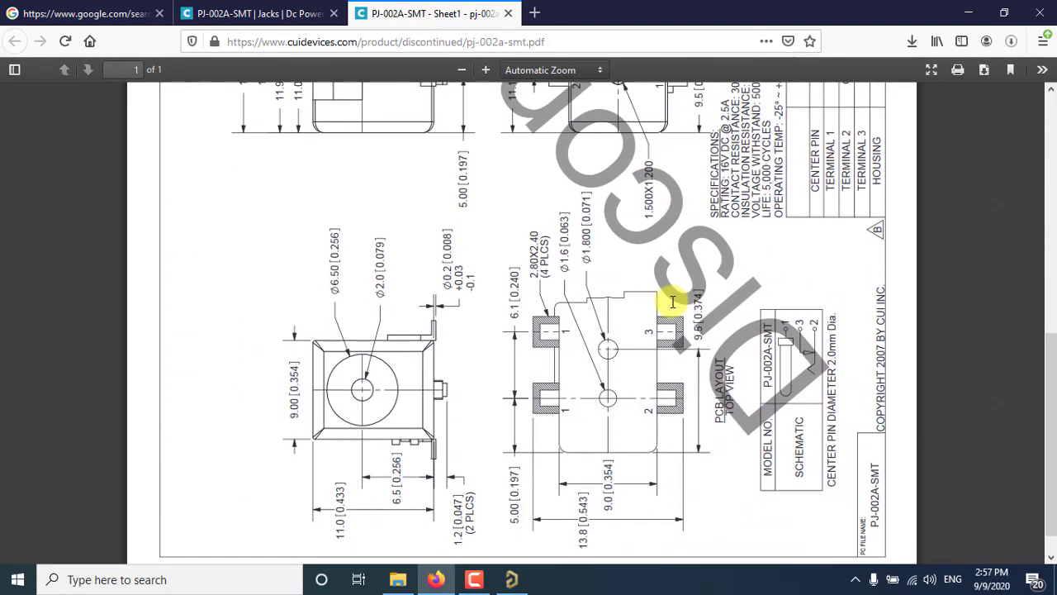
scroll(672, 301, down, 1)
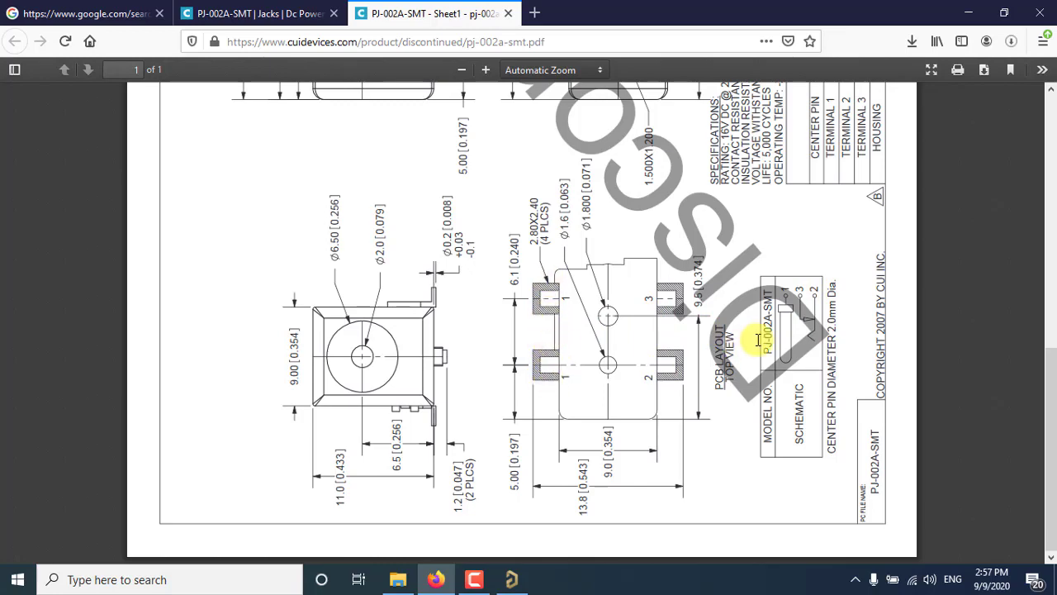
scroll(661, 319, up, 2)
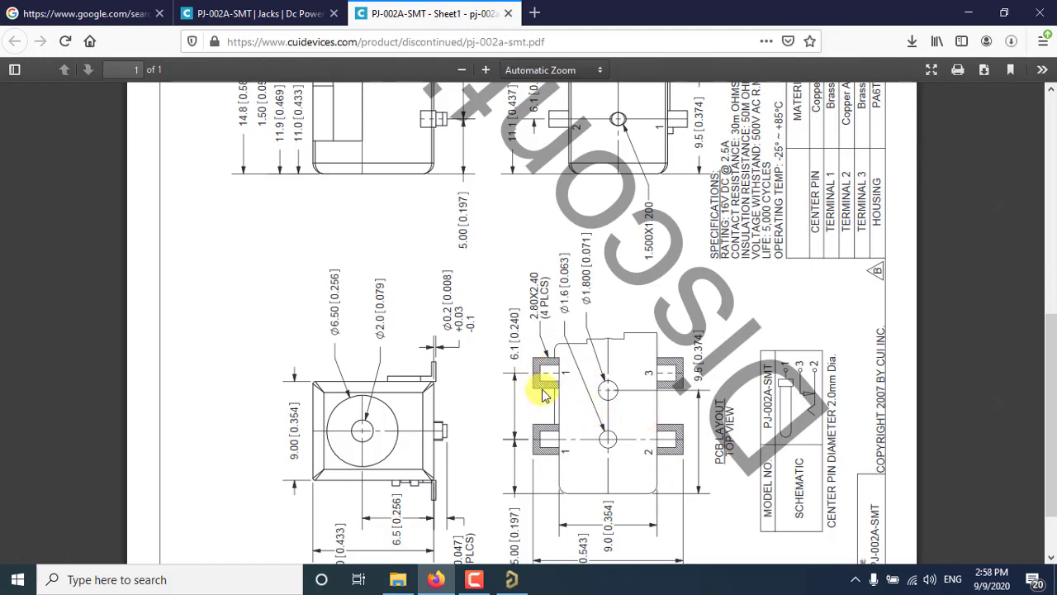
scroll(543, 395, up, 4)
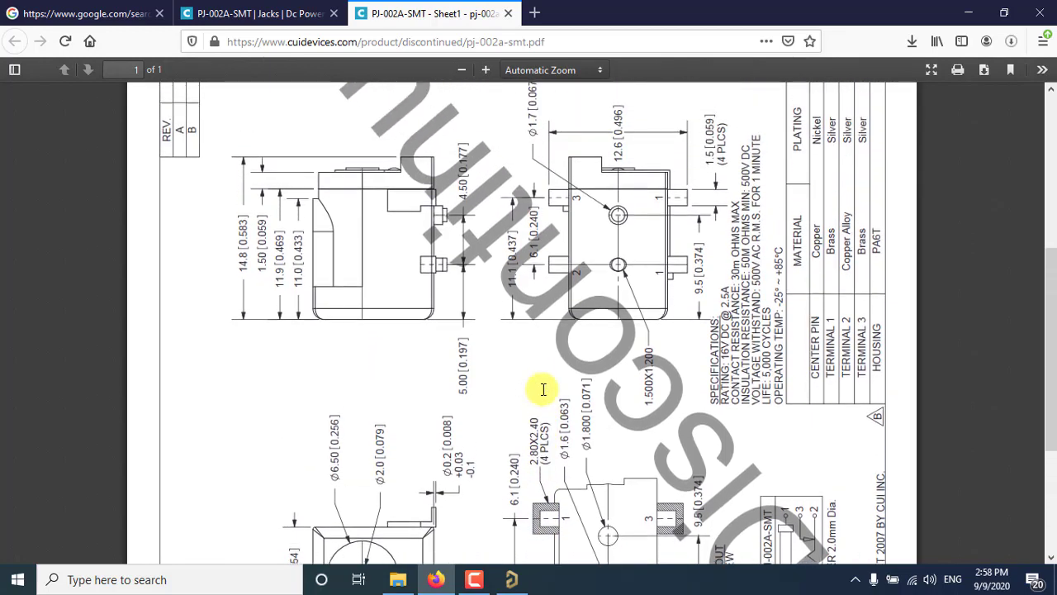
- Return to Altium Designer and examine the pin numbers and names of the PJ-002A-SMT symbol in Test Sch.SchDoc
click(512, 578)
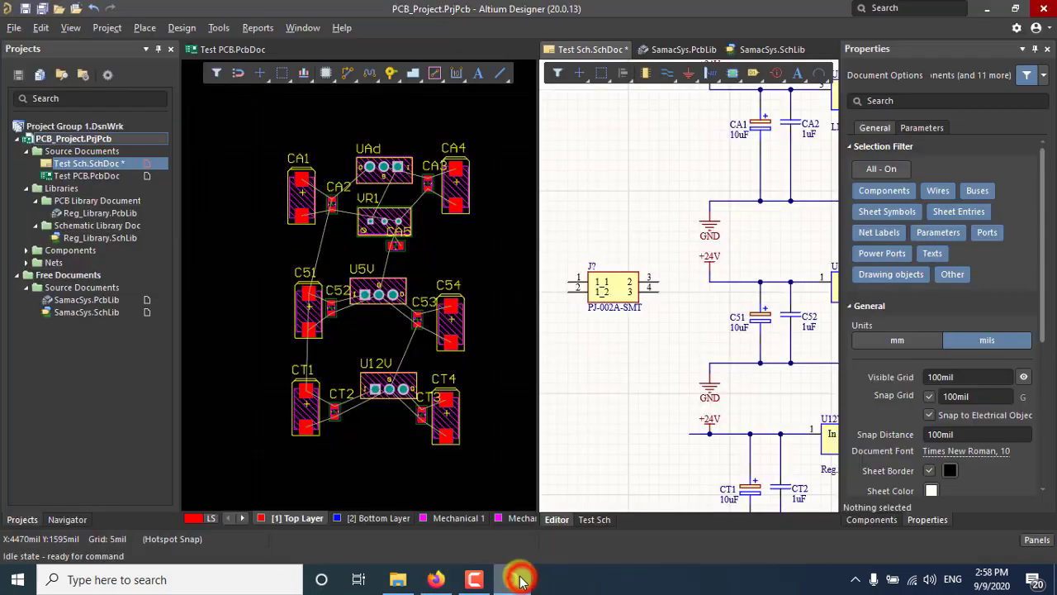
ctrl+scroll(590, 299, up, 4)
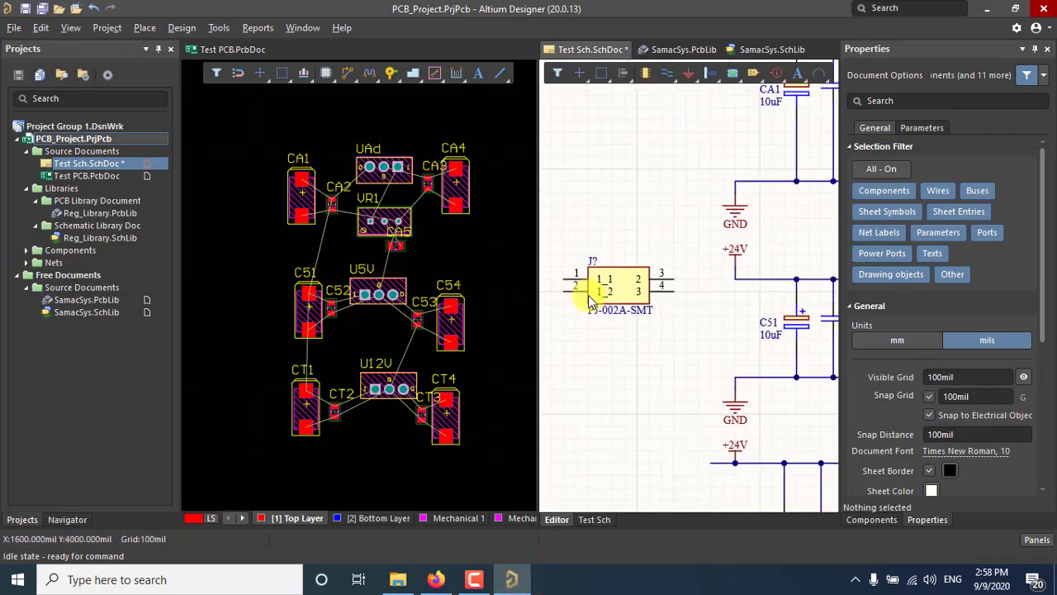
right_drag(634, 352, 665, 333)
ctrl+scroll(609, 281, up, 2)
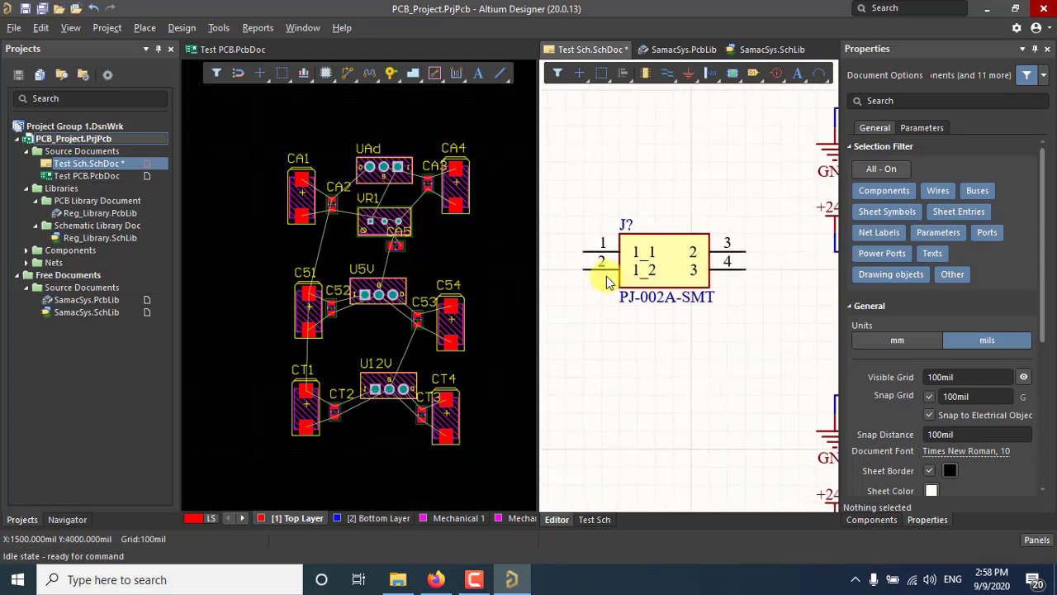
ctrl+scroll(610, 284, down, 2)
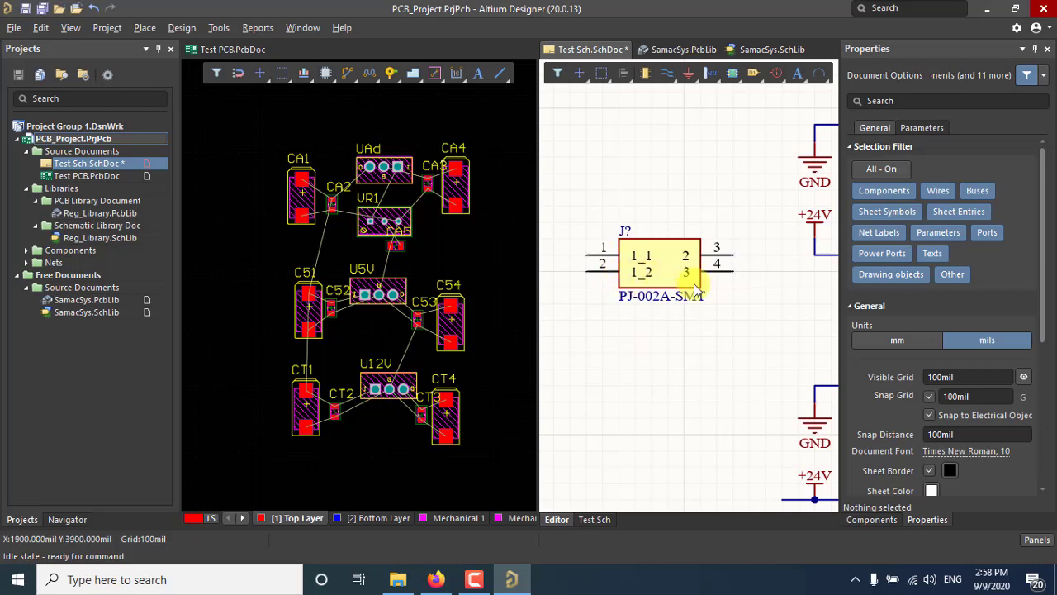
ctrl+scroll(679, 310, down, 3)
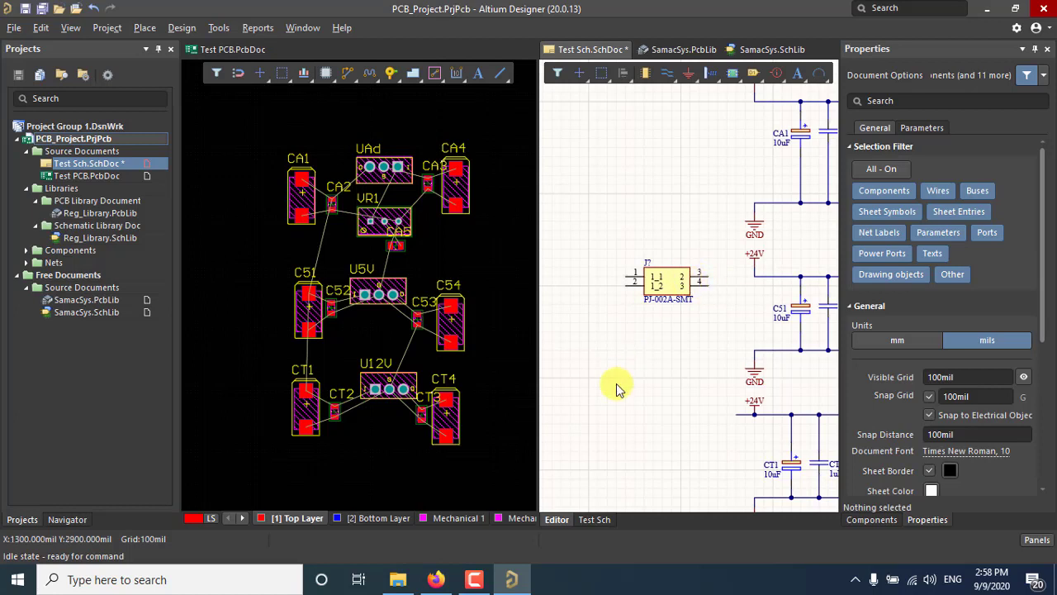
ctrl+scroll(681, 285, up, 1)
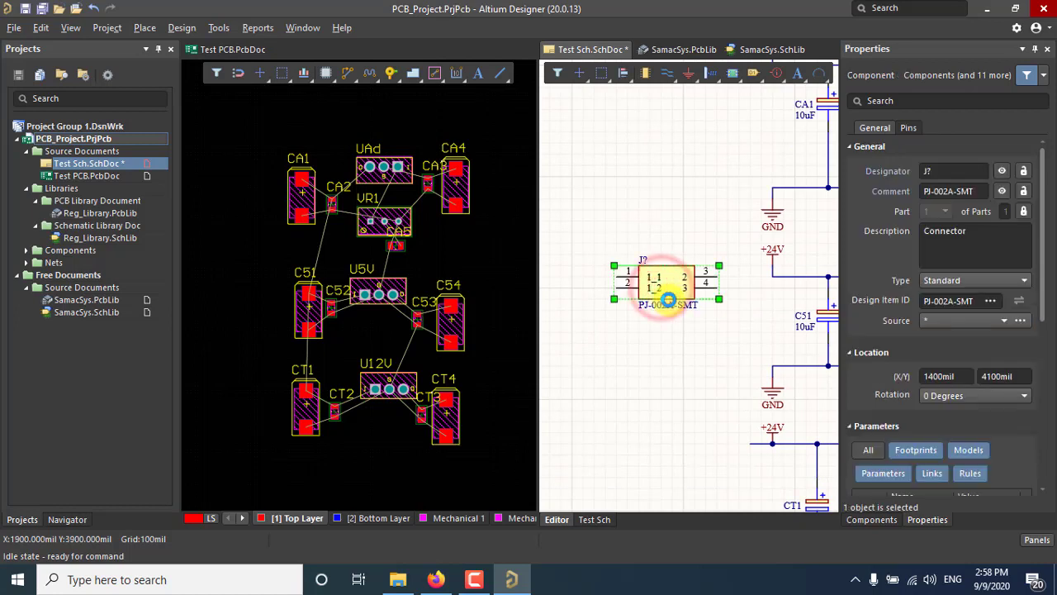
- Rotate the PJ-002A-SMT symbol upright so that pins 1 and 2 point up and pins 3 and 4 point down
key(space)
drag(662, 287, 639, 232)
key(space)
key(space)
click(682, 234)
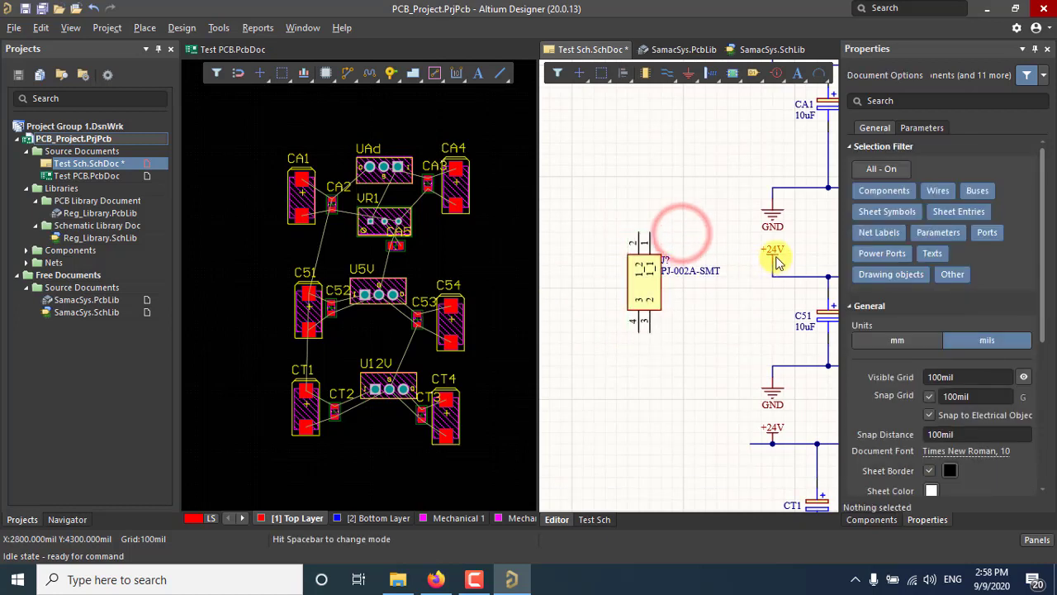
- Copy the +24V power port of the U5V circuit and place the copy just above pin 1 of the PJ-002A-SMT jack
click(770, 264)
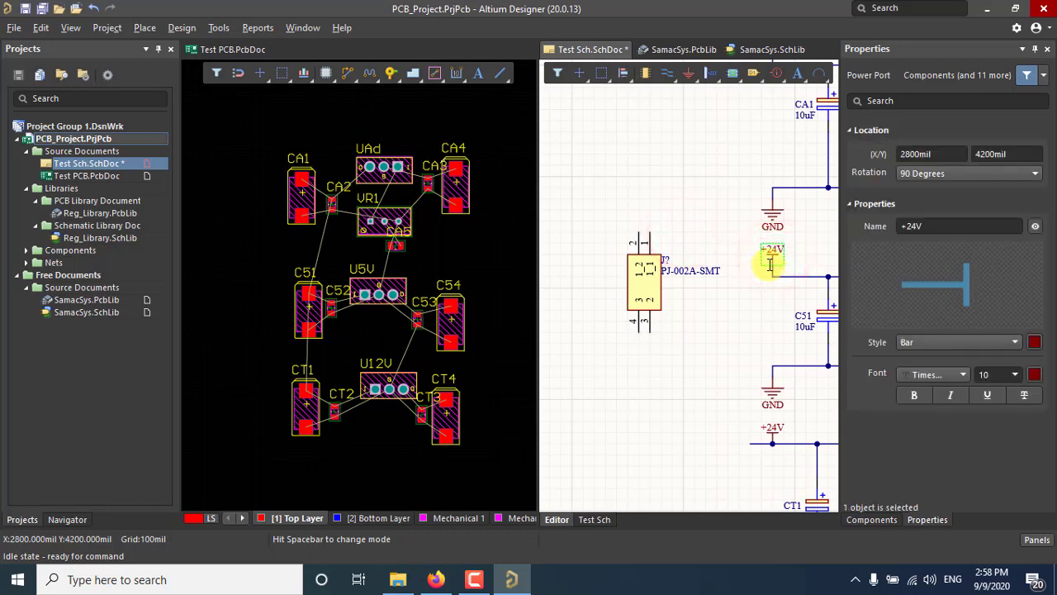
key(v)
click(745, 275)
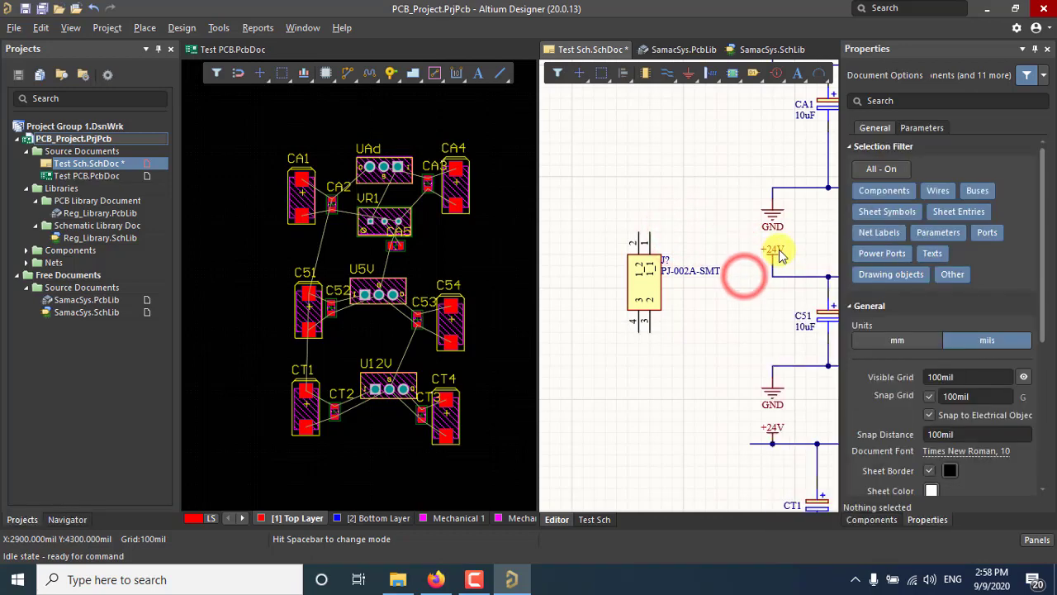
click(778, 251)
key(ctrl+v)
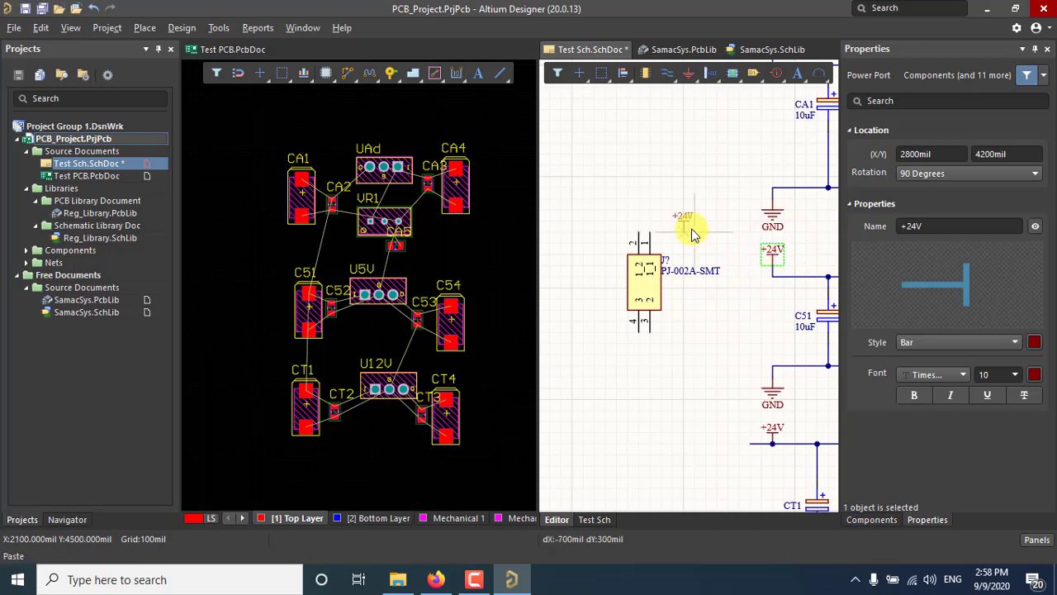
click(661, 208)
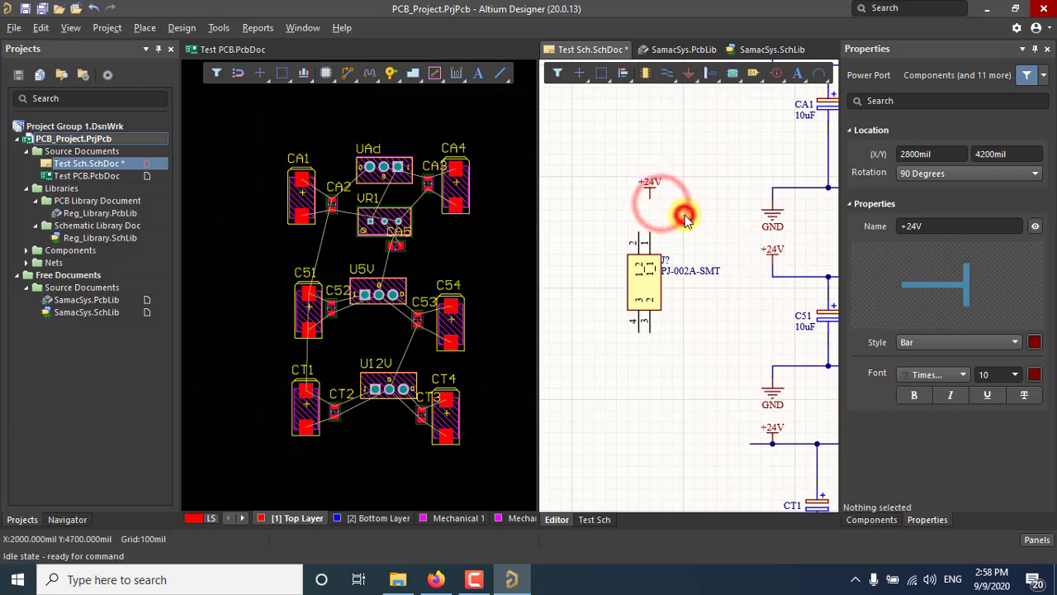
- Wire pins 1 and 2 of the PJ-002A-SMT jack together and connect them to the +24V port above
ctrl+scroll(664, 213, up, 1)
click(667, 72)
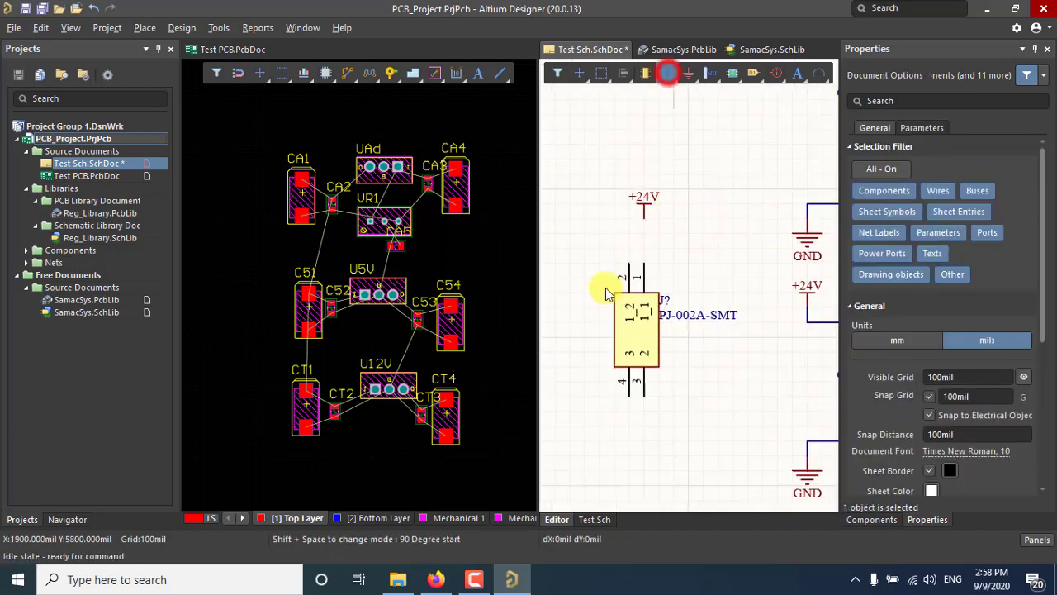
click(629, 257)
click(629, 247)
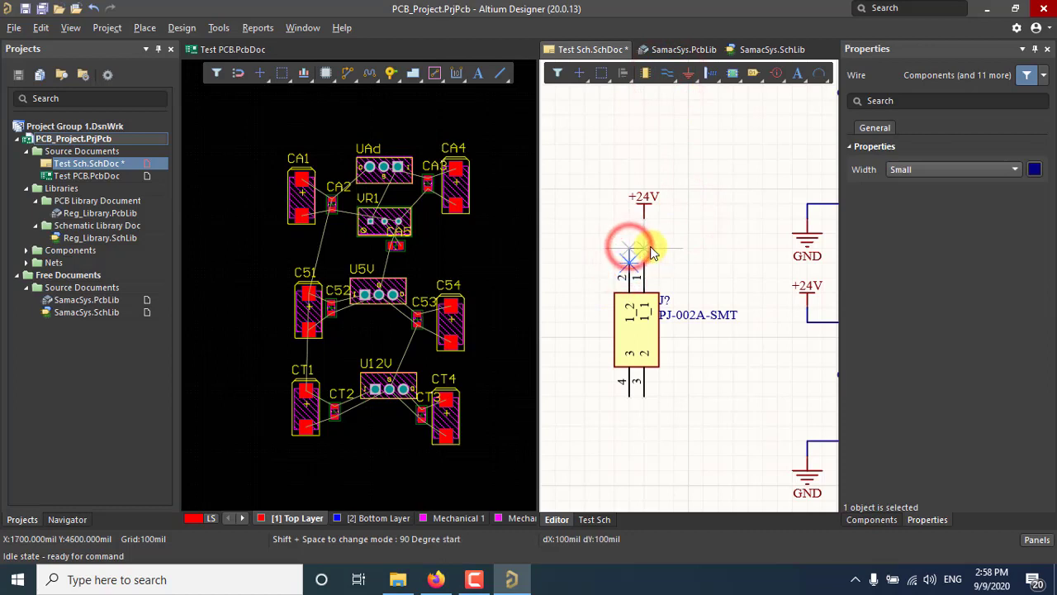
click(643, 249)
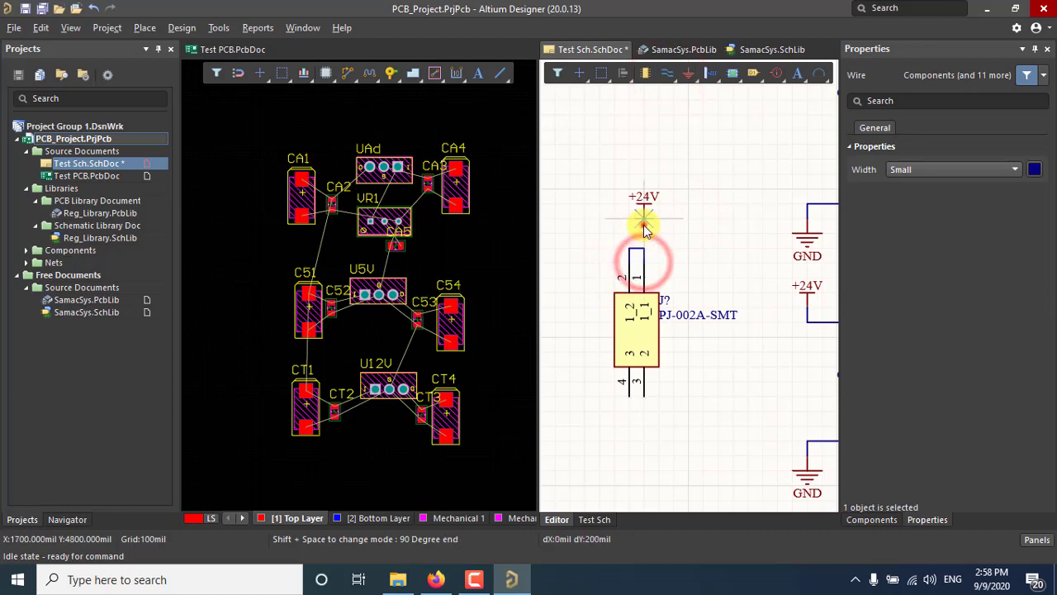
click(644, 216)
click(644, 251)
right_click(635, 250)
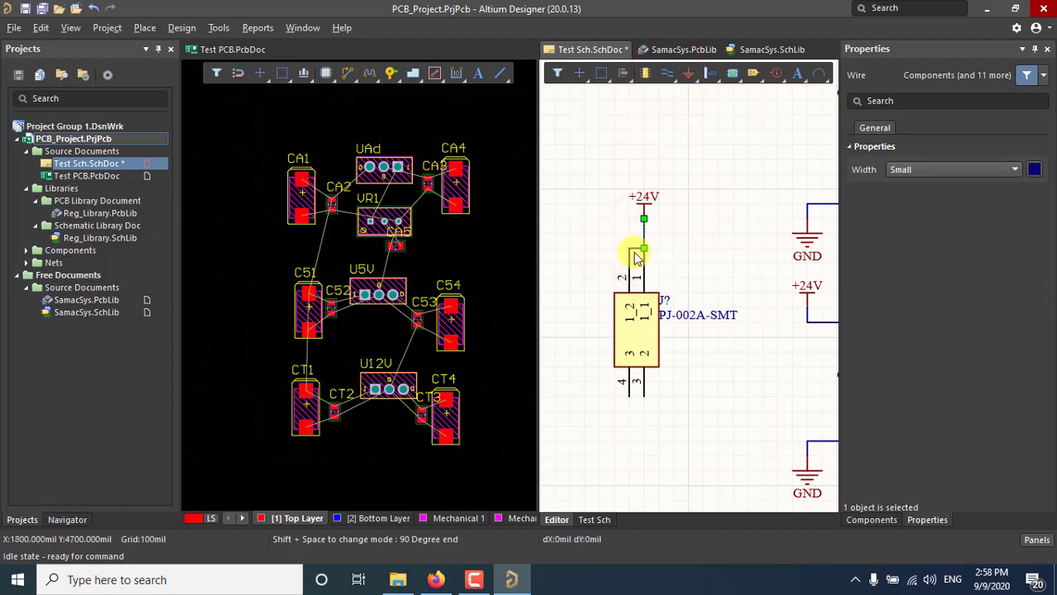
- Copy the GND power port of the U5V circuit and place the copy just below pin 4 of the PJ-002A-SMT jack
scroll(617, 240, down, 1)
ctrl+scroll(617, 241, down, 1)
ctrl+scroll(676, 321, down, 1)
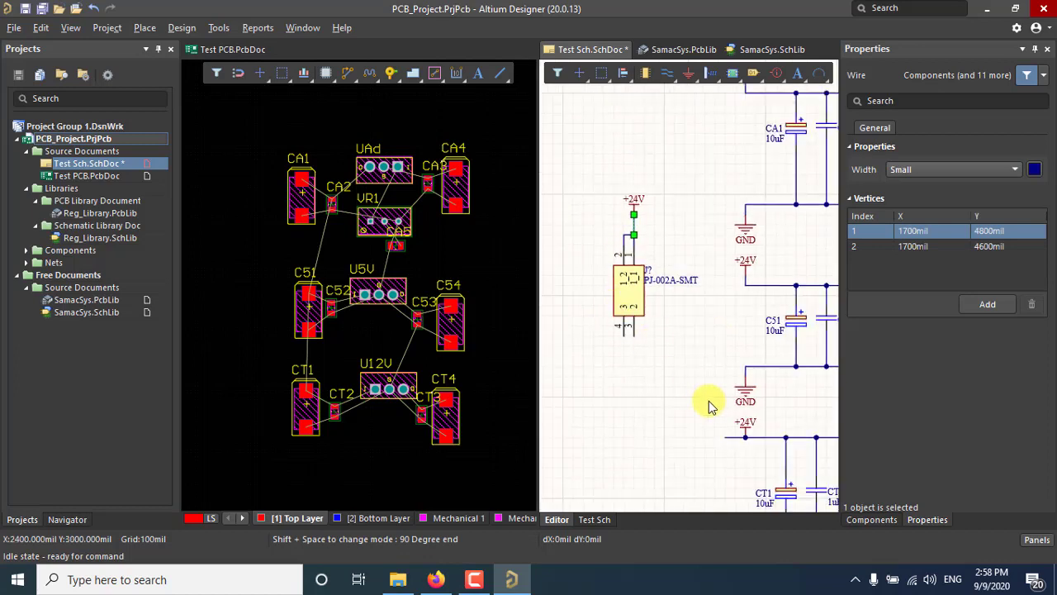
click(747, 395)
key(ctrl+c)
key(ctrl+v)
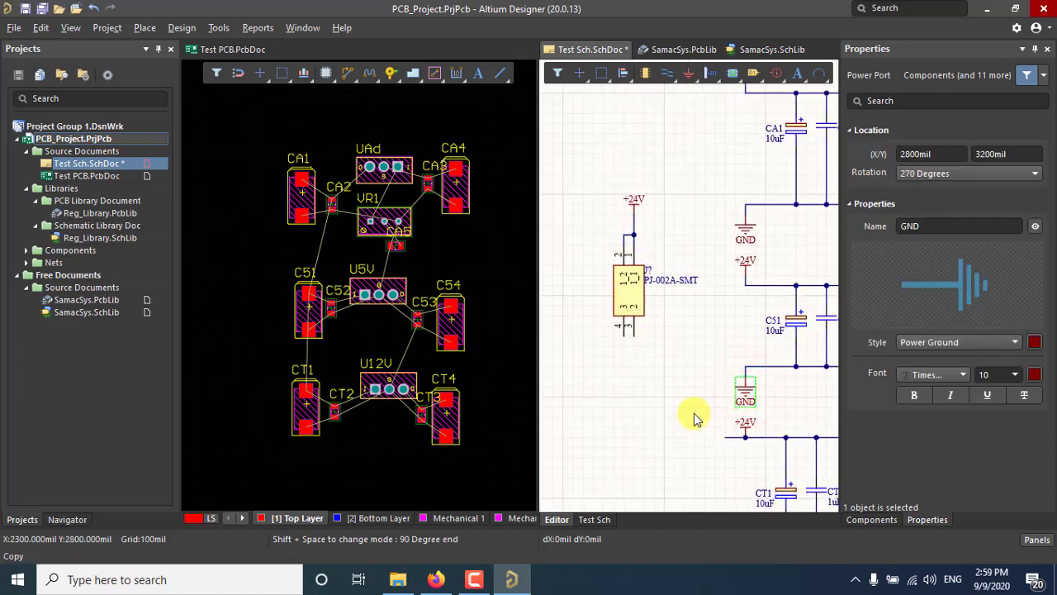
click(627, 360)
click(682, 354)
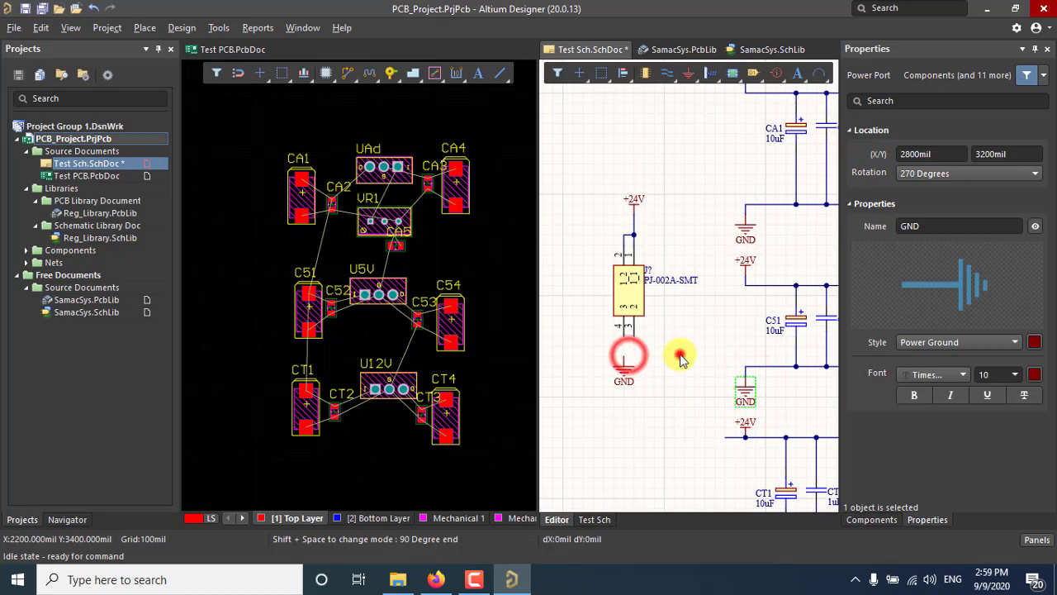
- Wire pins 3 and 4 of the PJ-002A-SMT jack together and connect them to the GND port below
click(667, 73)
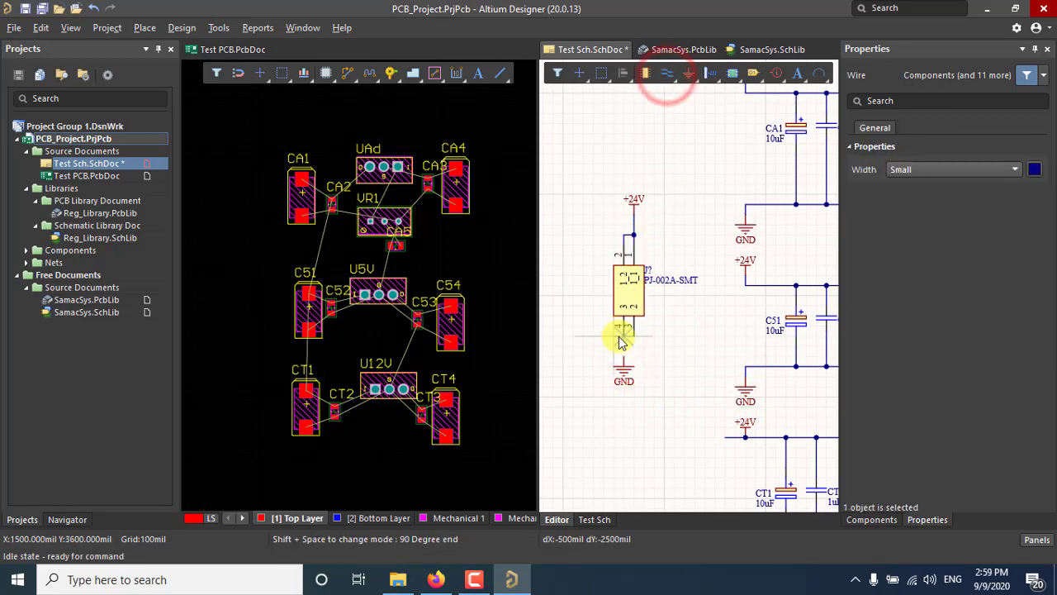
click(627, 333)
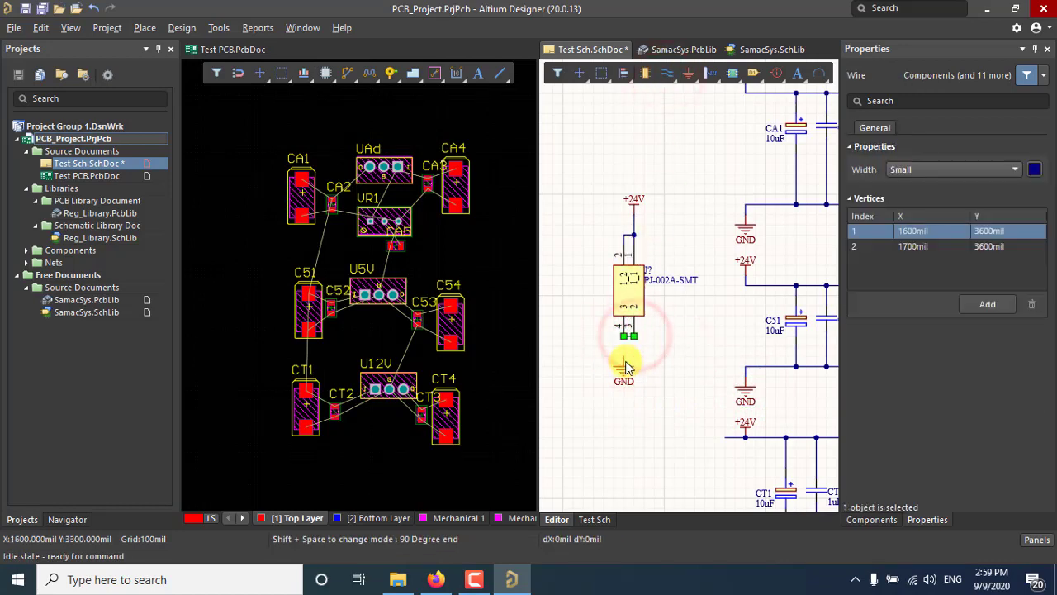
click(664, 73)
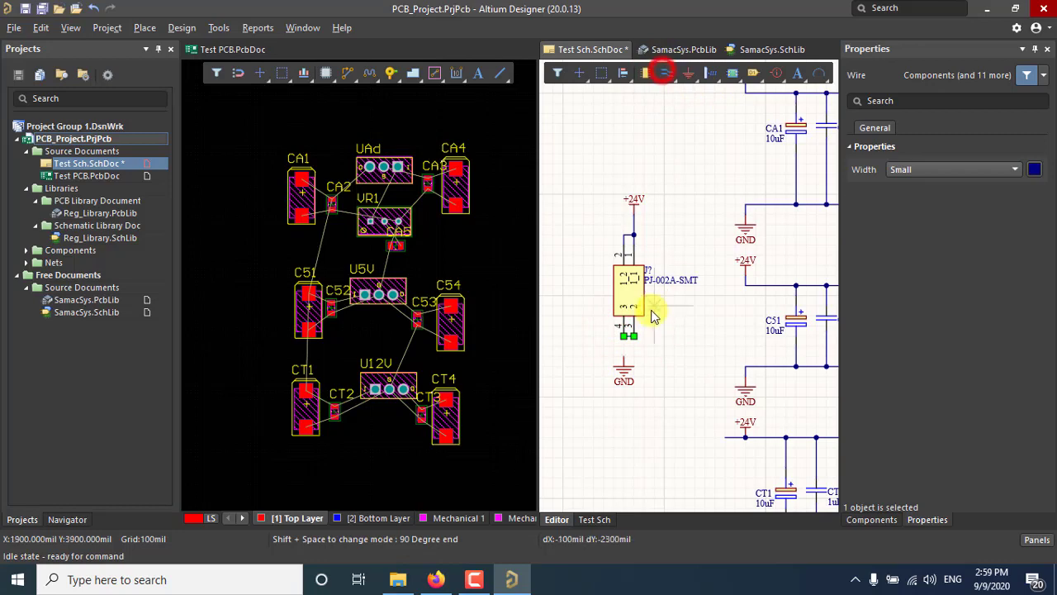
click(624, 355)
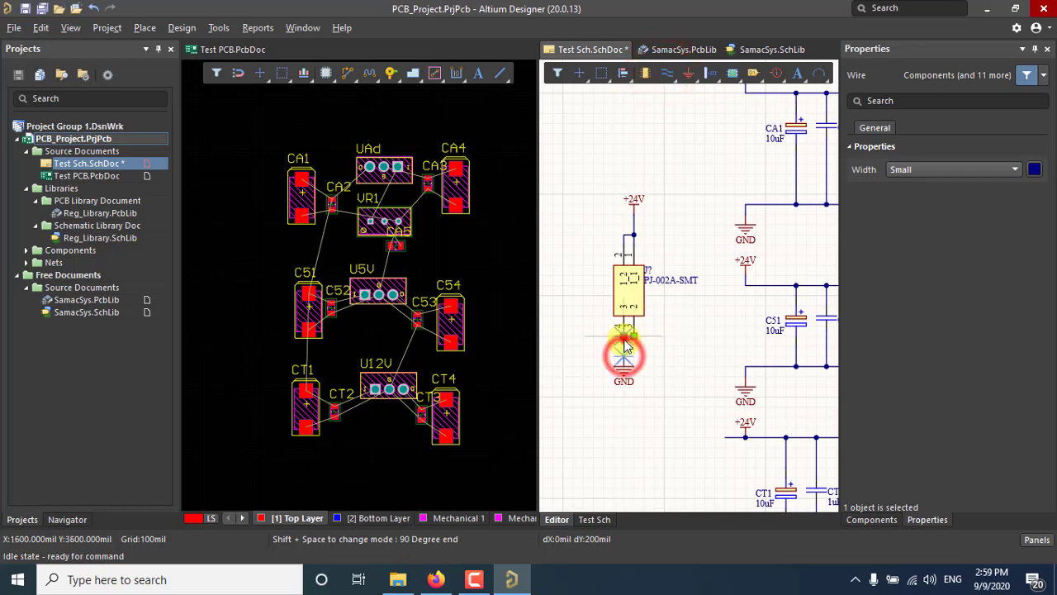
click(689, 335)
- Examine the pad numbering of the PJ-002AH-SMT jack footprint in SamacSys.PcbLib
click(677, 51)
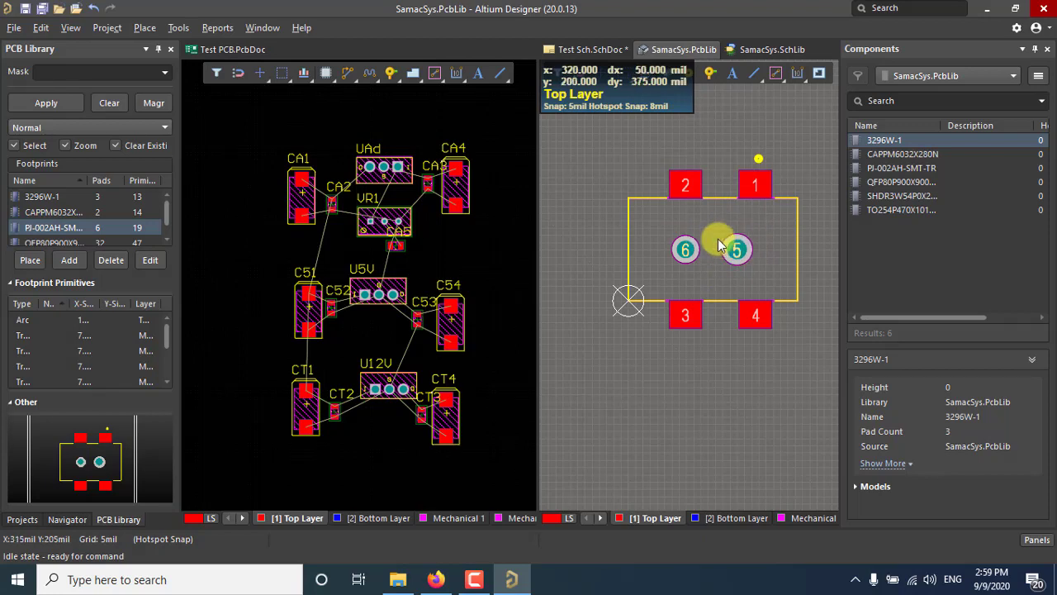
right_click(682, 51)
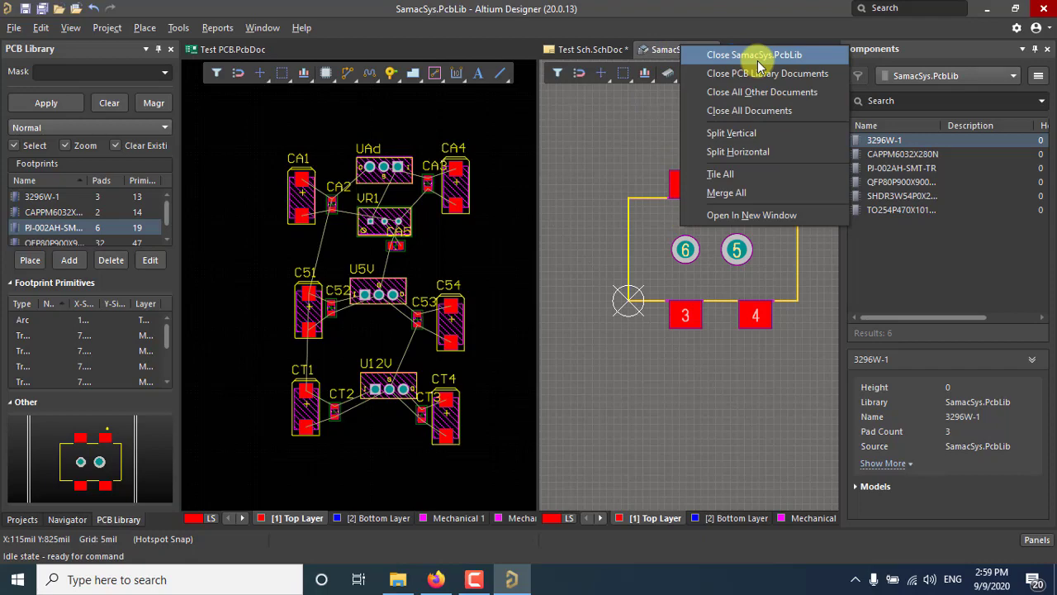
click(594, 138)
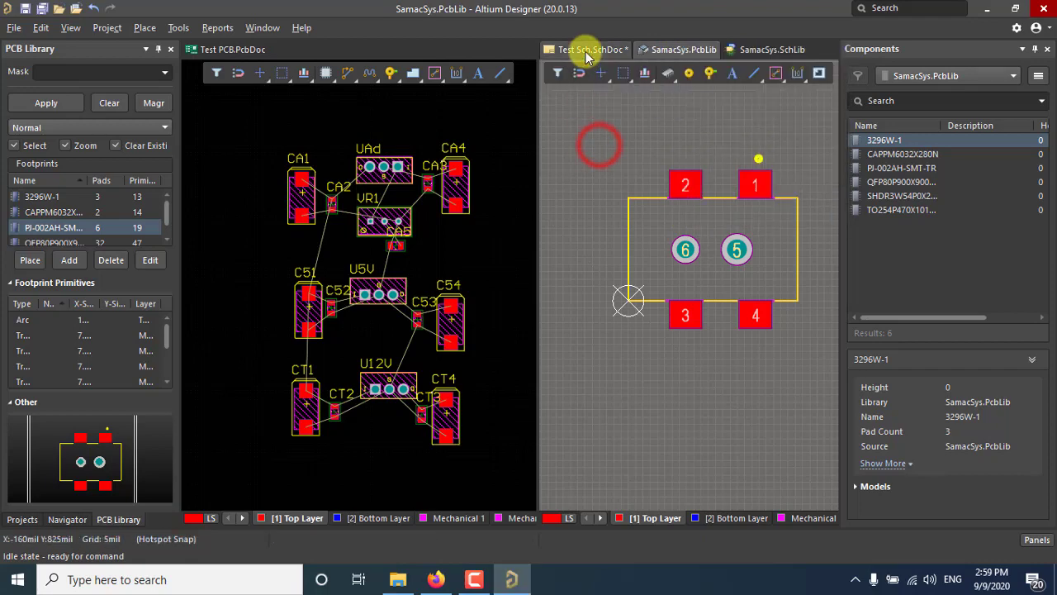
- Return to Test Sch.SchDoc and save the schematic
click(585, 50)
right_click(602, 53)
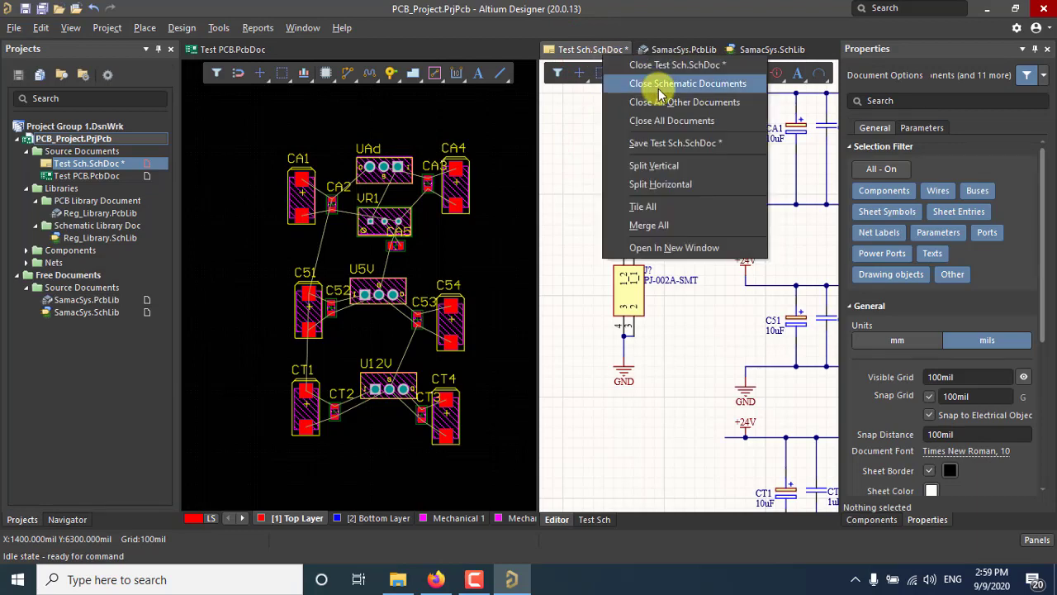
click(648, 144)
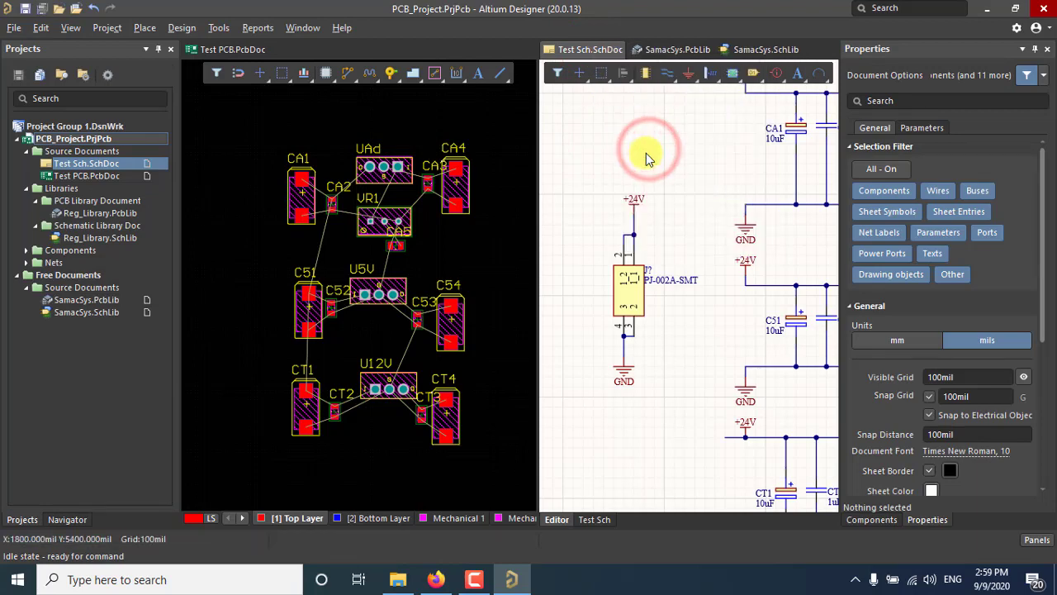
right_drag(650, 156, 614, 111)
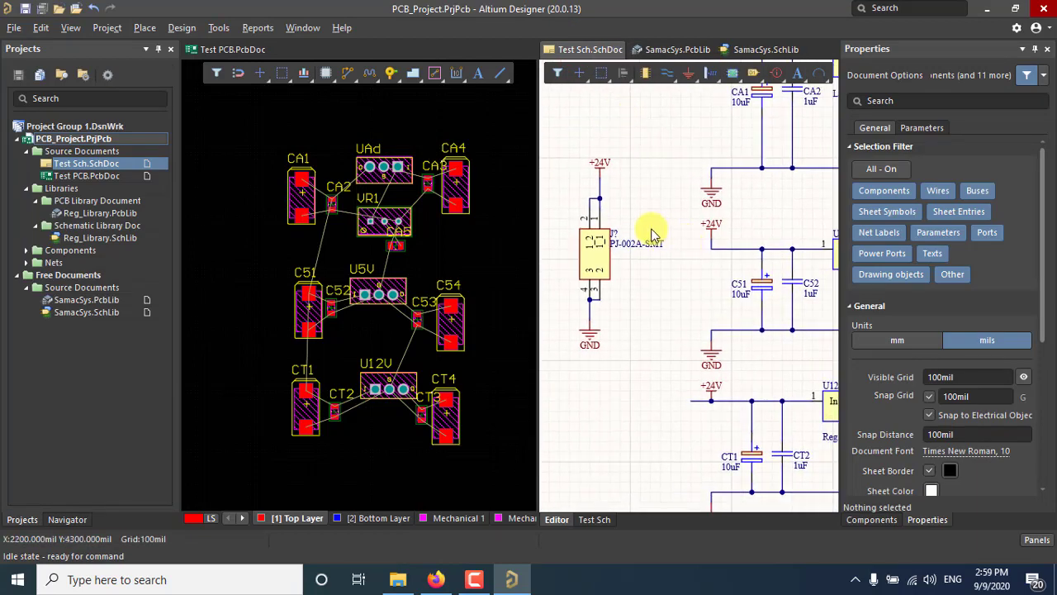
ctrl+scroll(651, 234, down, 4)
right_drag(708, 267, 649, 287)
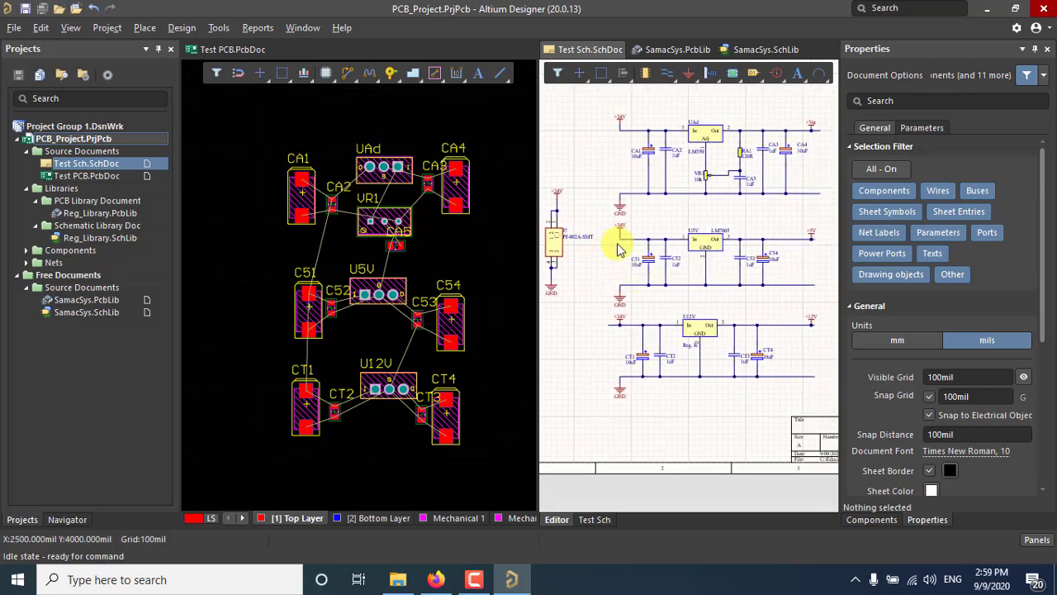
right_drag(618, 249, 653, 258)
click(587, 258)
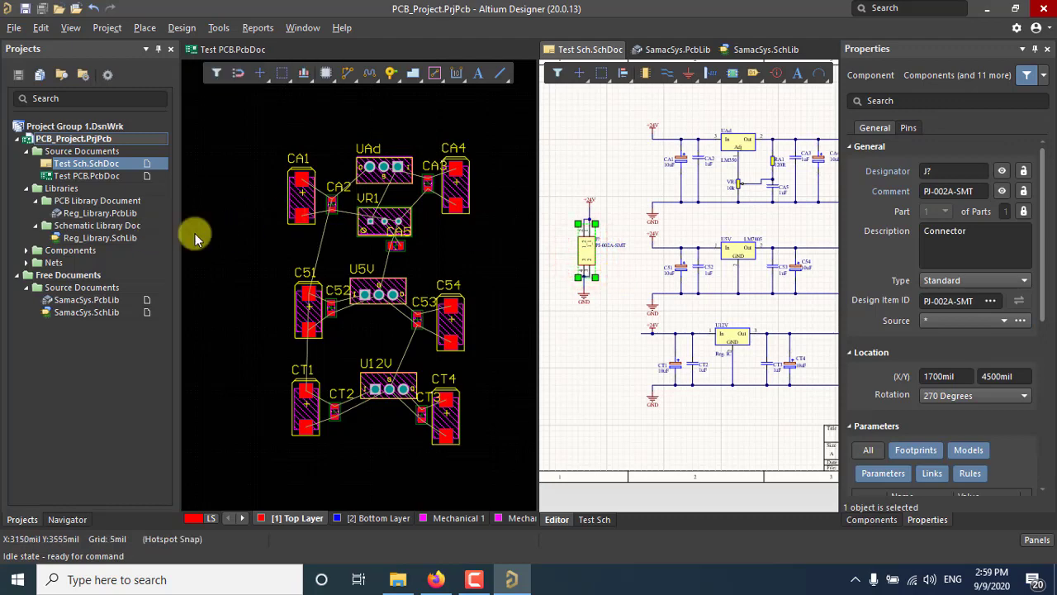
click(583, 161)
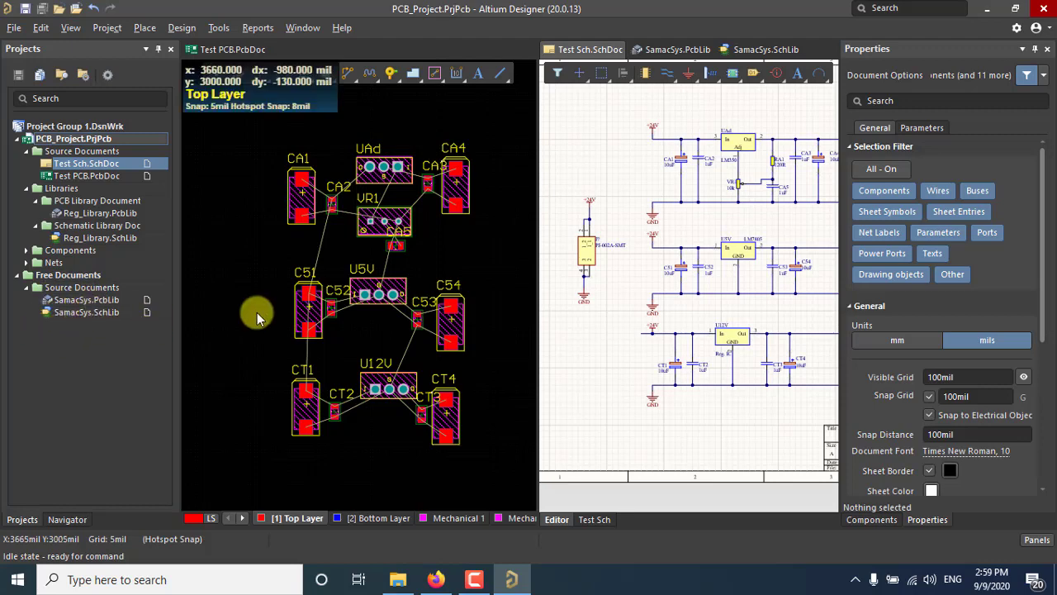
- Update Test PCB.PcbDoc from the schematic, excluding the Test Sch room, then validate and execute the engineering changes
click(173, 28)
click(247, 47)
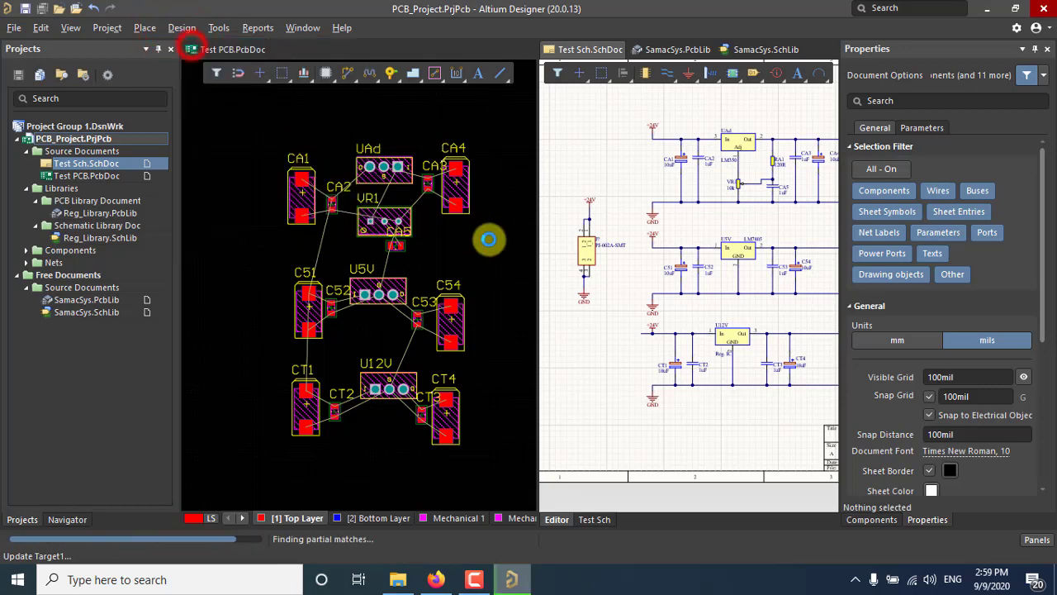
click(578, 346)
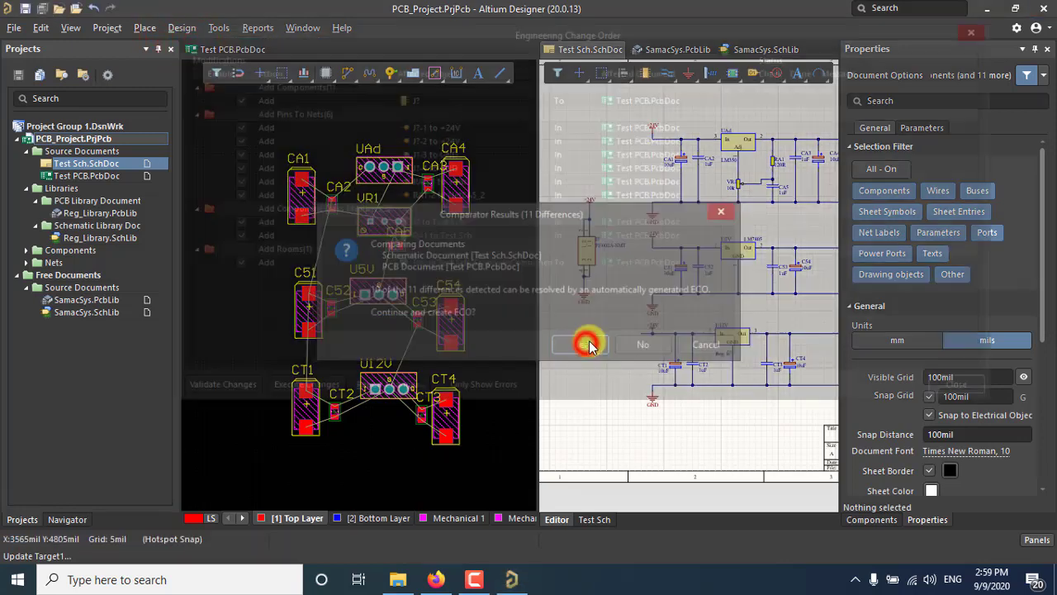
click(236, 270)
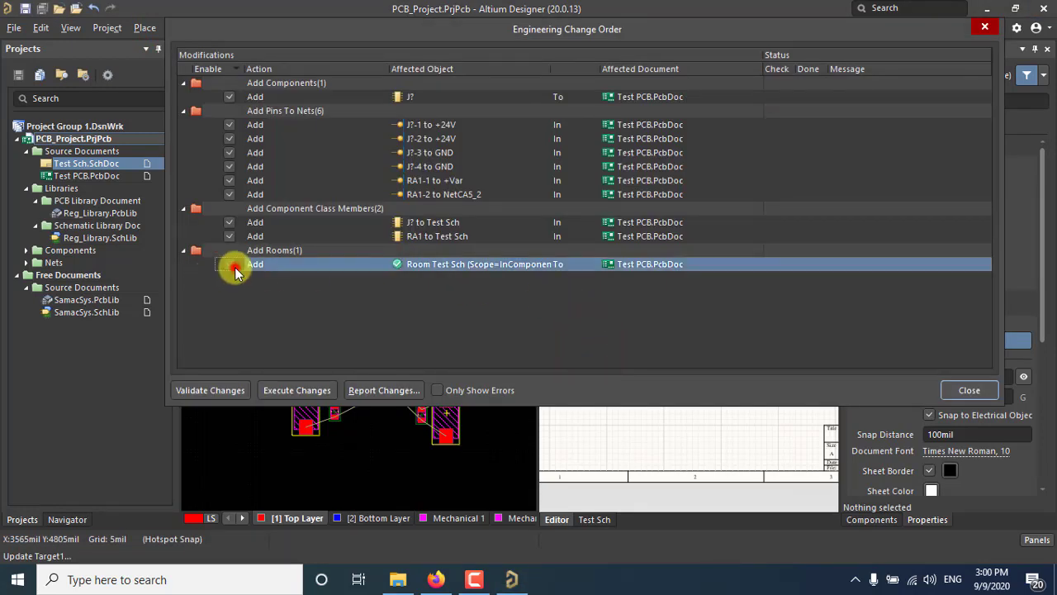
click(215, 389)
click(307, 389)
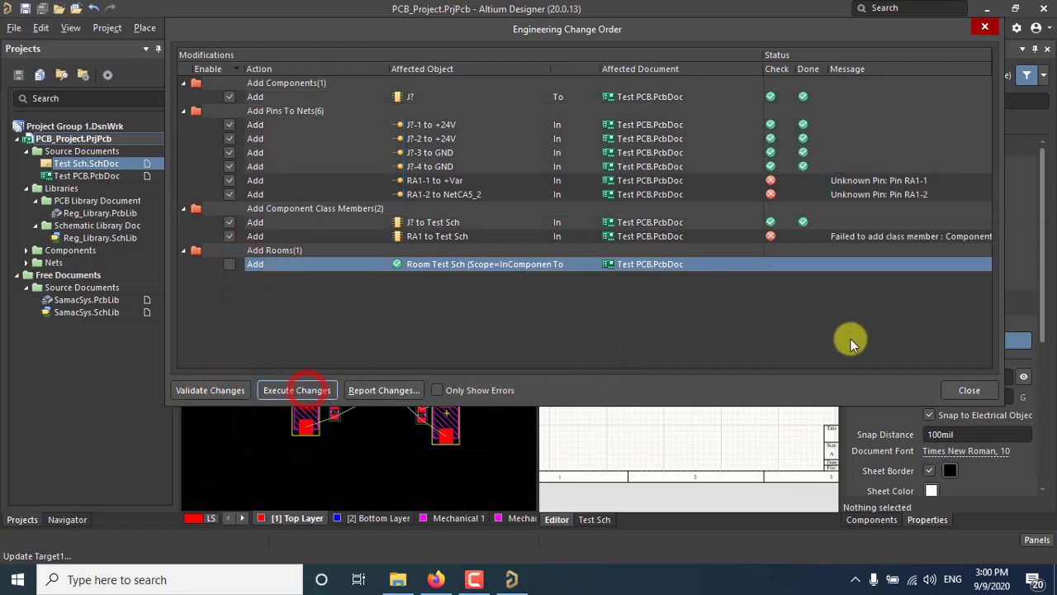
click(972, 389)
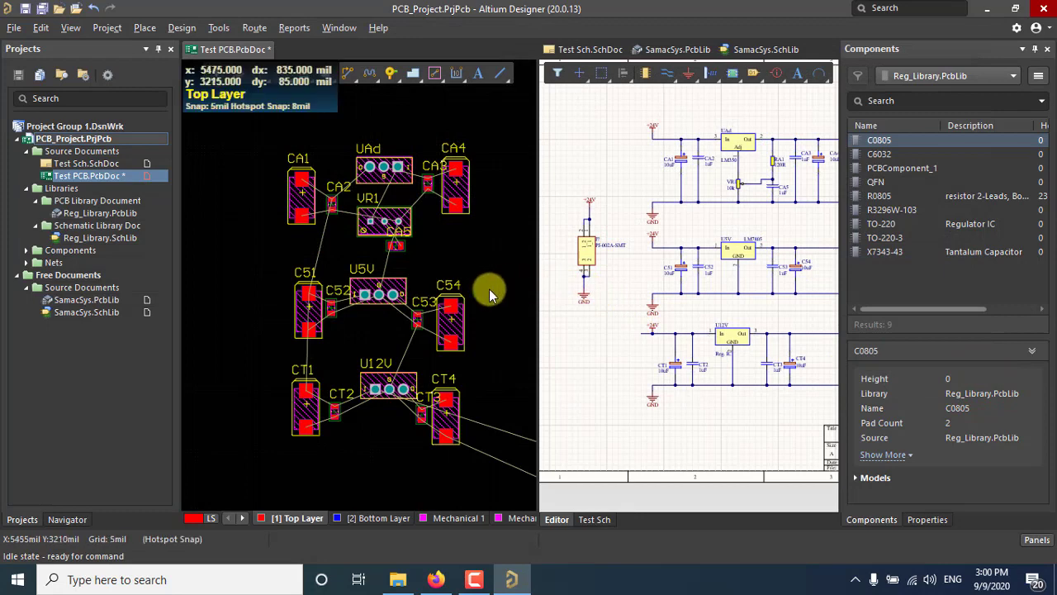
- Move the J? jack footprint from off the board to the left of C51 and check its pads' nets
ctrl+scroll(429, 276, down, 3)
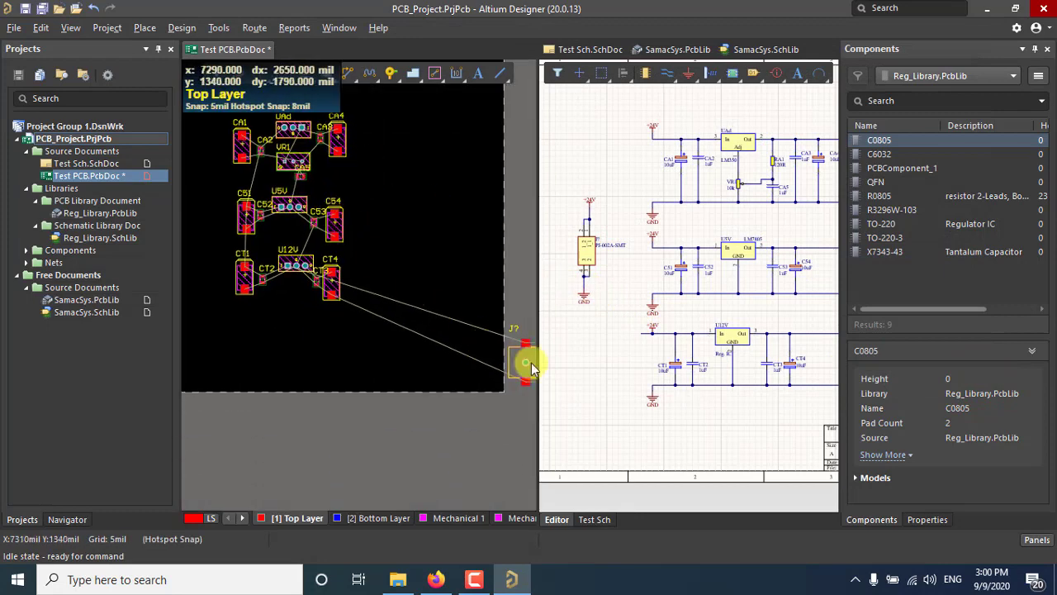
drag(526, 361, 207, 221)
ctrl+scroll(372, 271, up, 4)
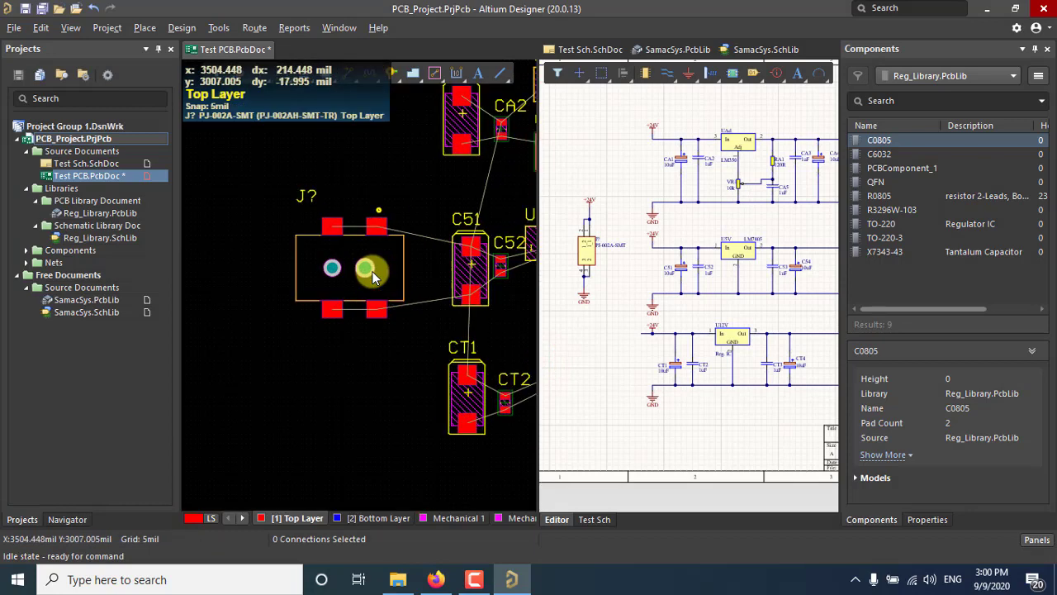
ctrl+scroll(372, 271, up, 1)
ctrl+scroll(346, 261, up, 1)
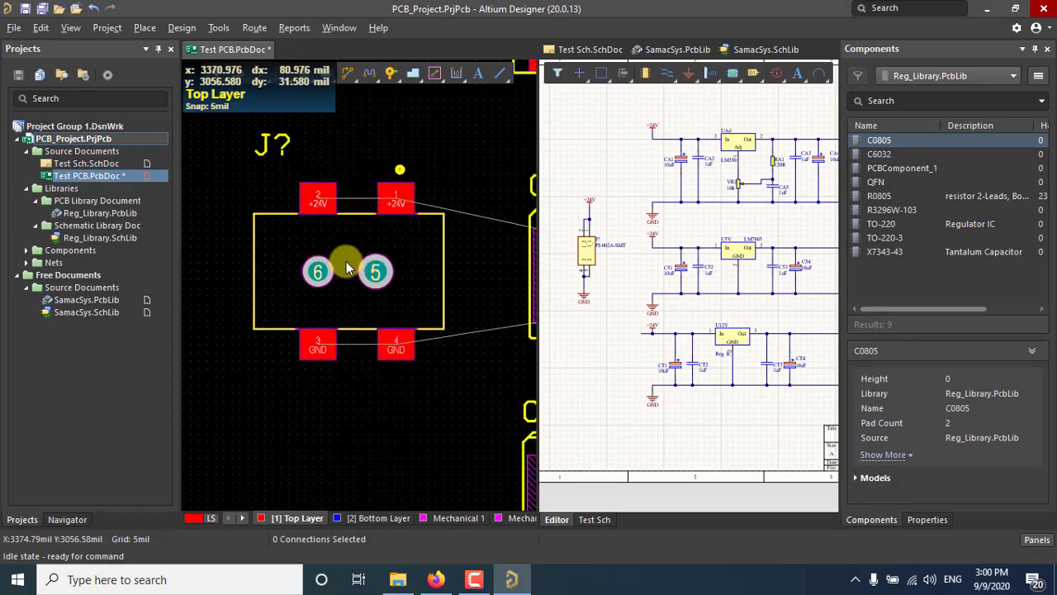
ctrl+scroll(346, 261, down, 5)
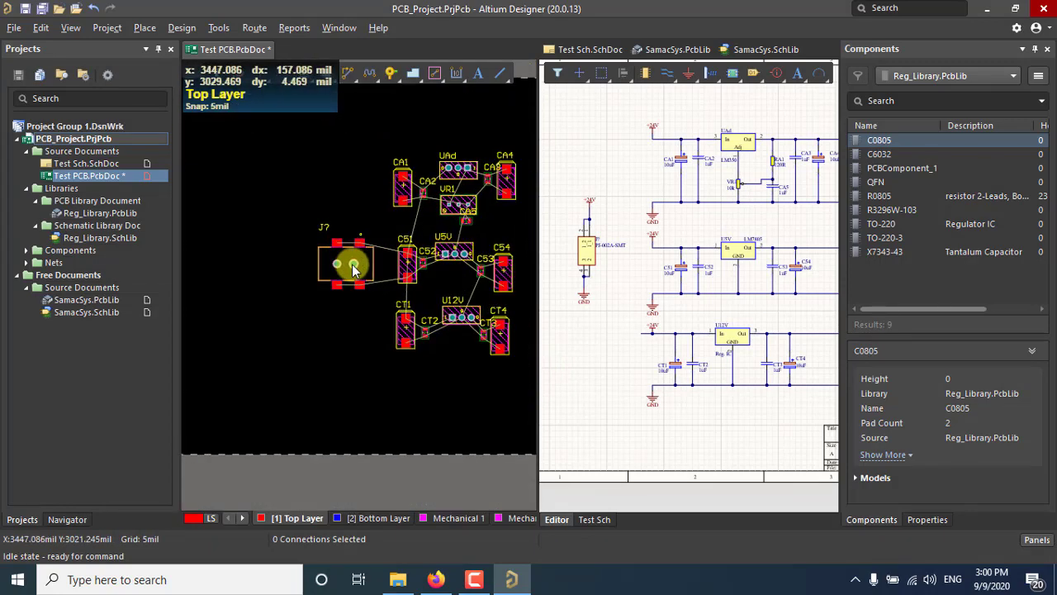
ctrl+scroll(353, 269, up, 1)
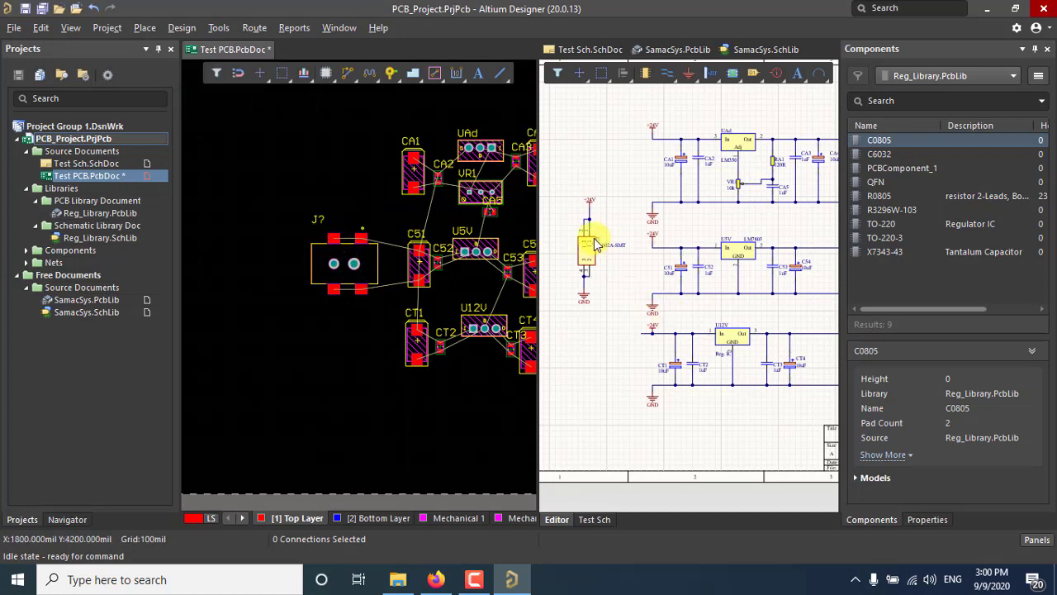
- Set the designator of the PJ-002A-SMT jack in the schematic to Input
ctrl+scroll(593, 254, up, 3)
click(591, 252)
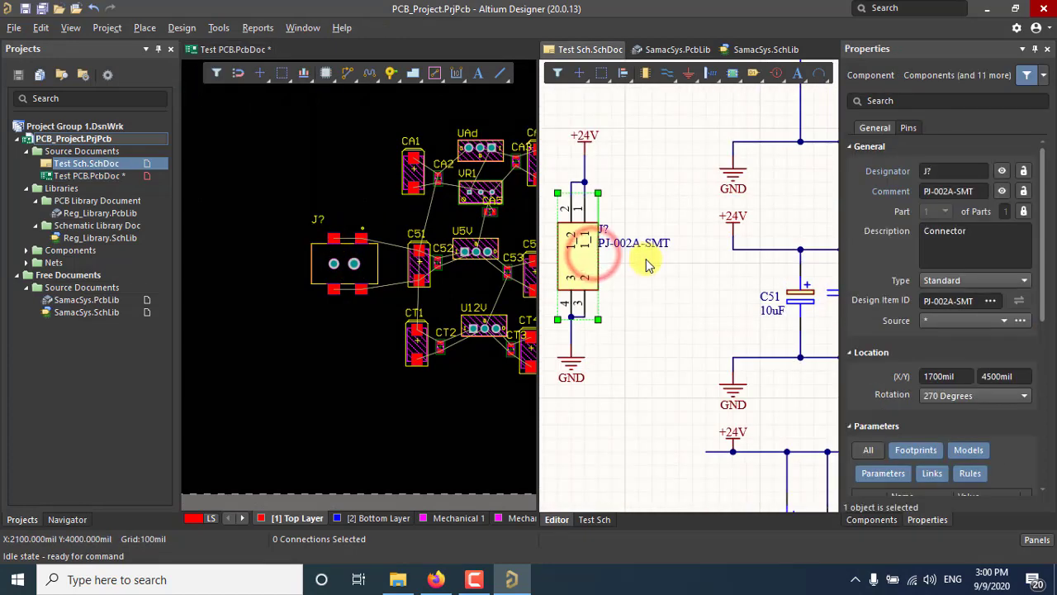
click(942, 171)
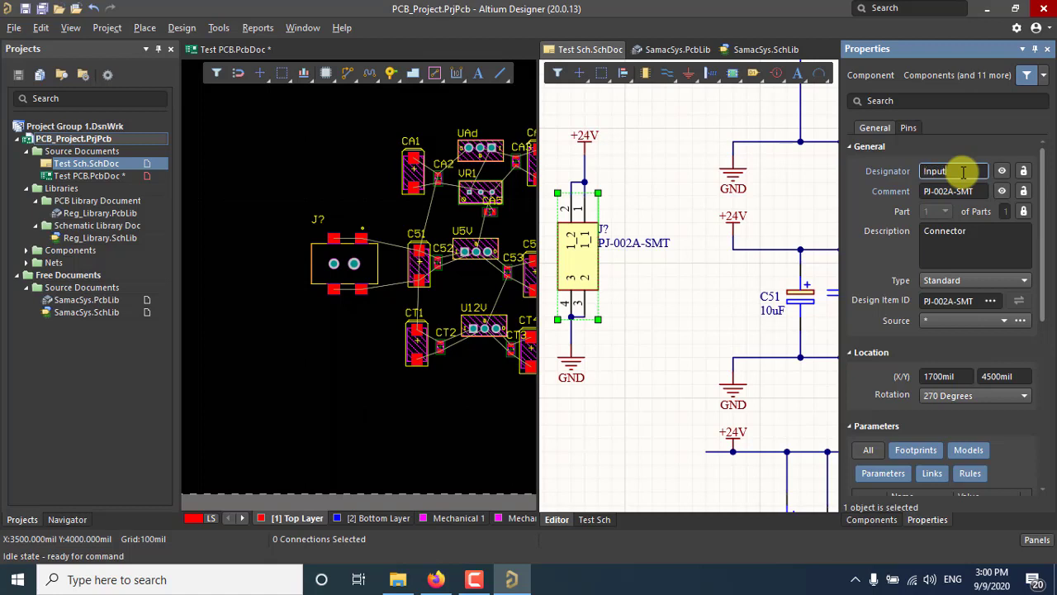
key(Return)
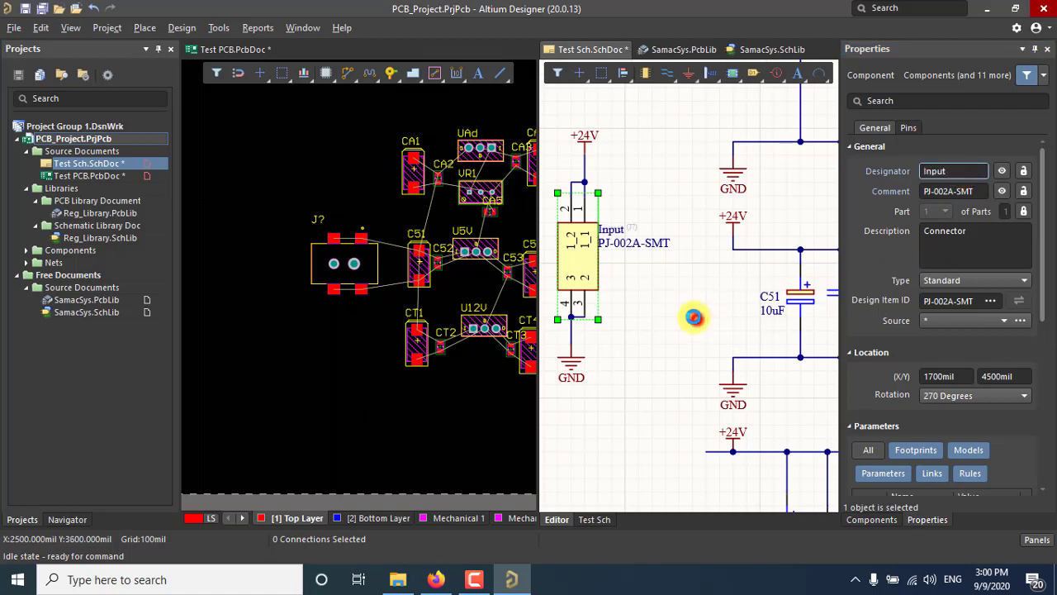
click(696, 318)
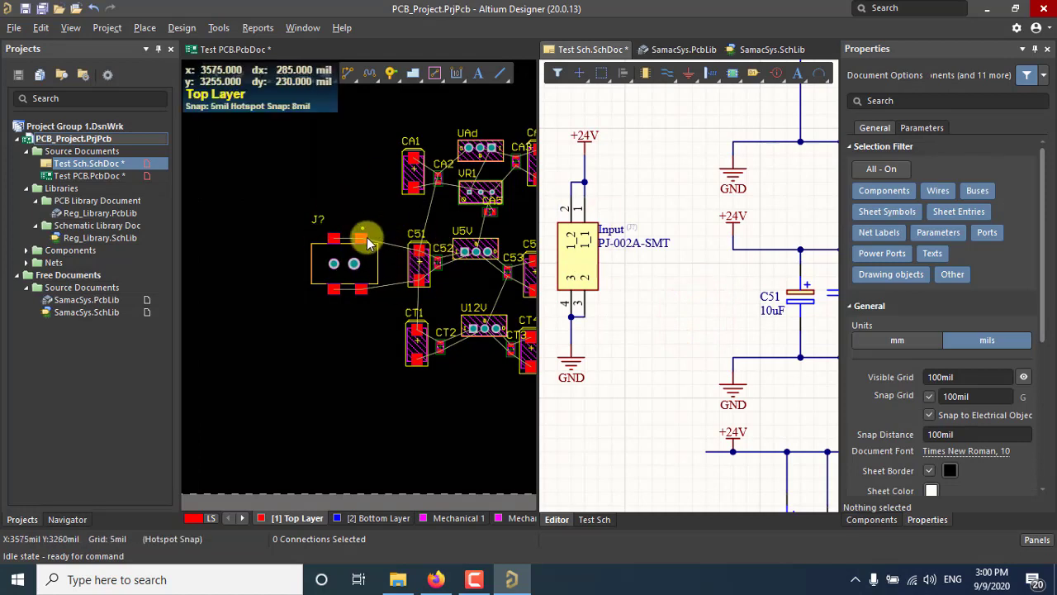
- Save Test Sch.SchDoc and return to it after a brief switch to SamacSys.PcbLib
right_click(613, 52)
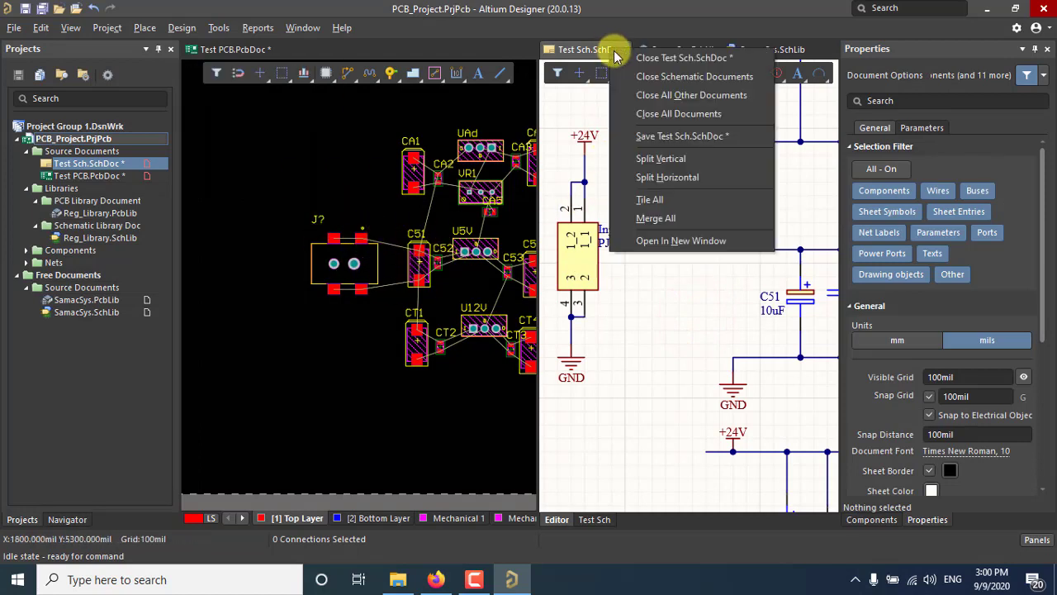
click(661, 135)
click(672, 49)
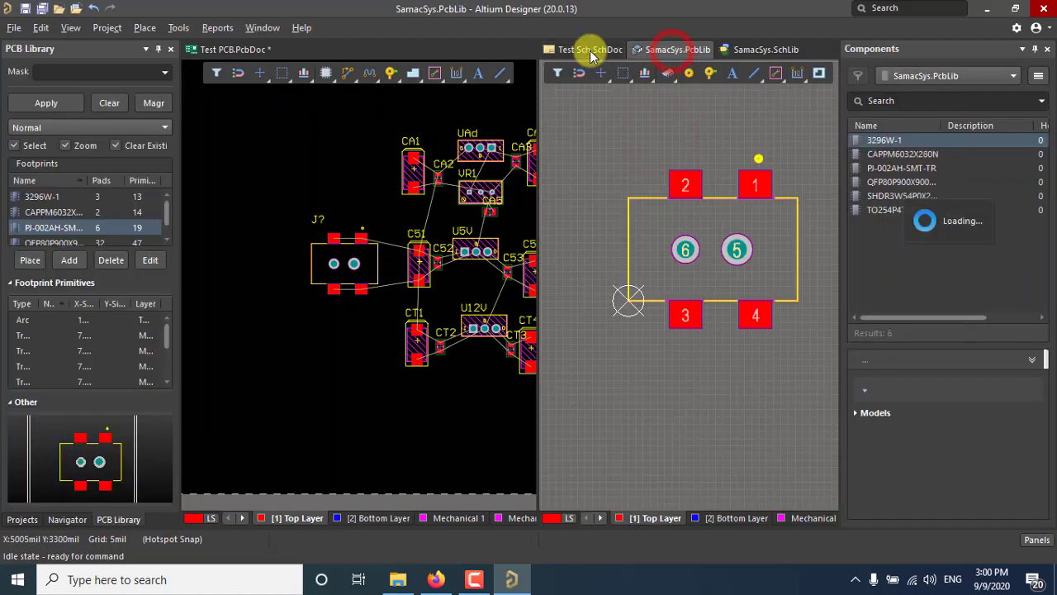
click(590, 51)
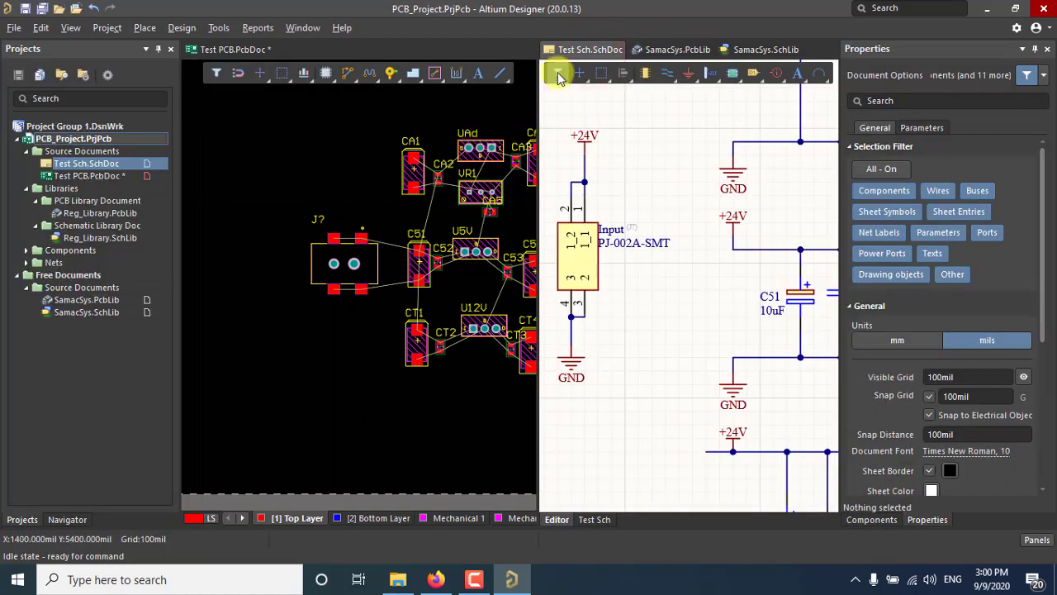
- Transfer the renamed jack to Test PCB.PcbDoc by validating and executing the engineering changes without the Test Sch room
click(182, 27)
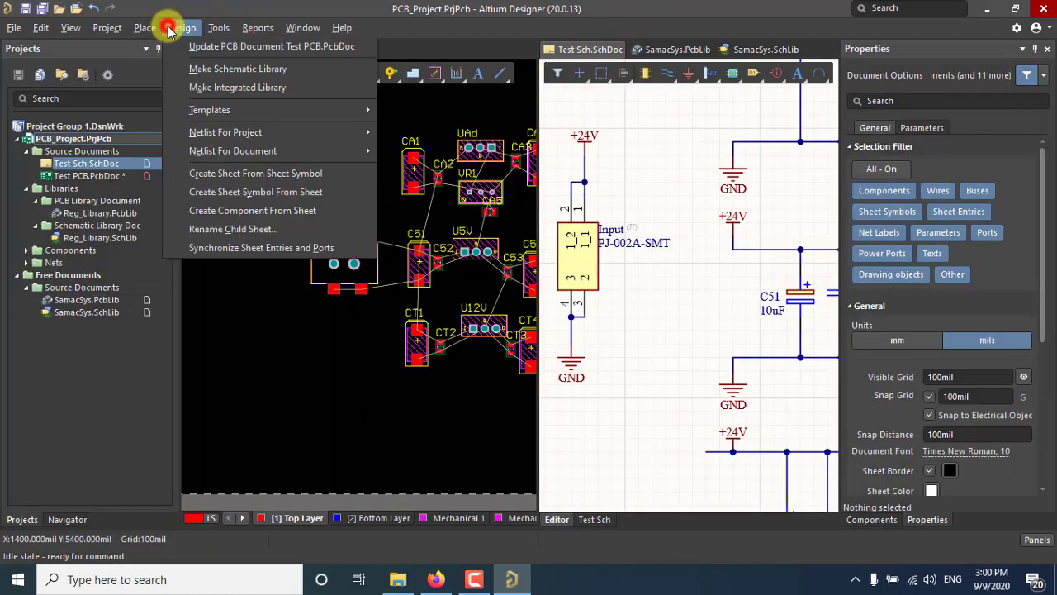
click(222, 48)
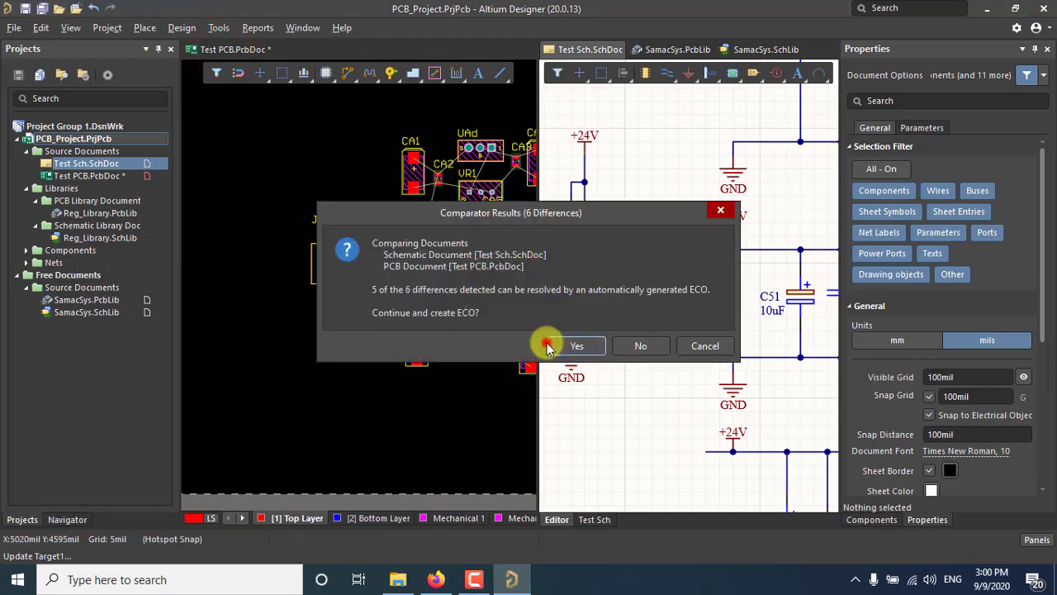
click(577, 347)
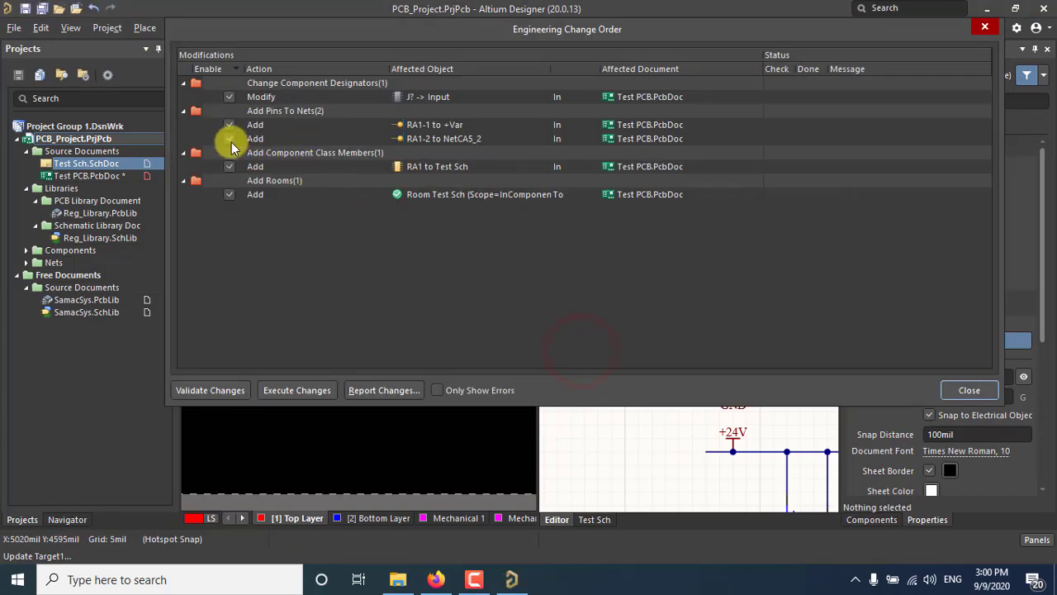
click(230, 194)
click(227, 390)
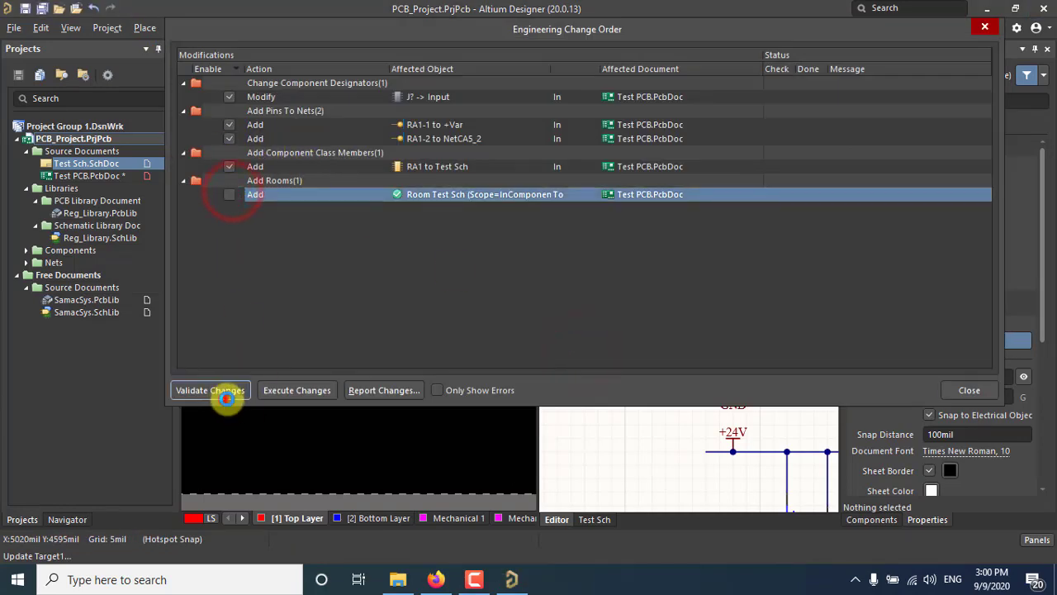
click(312, 388)
click(982, 393)
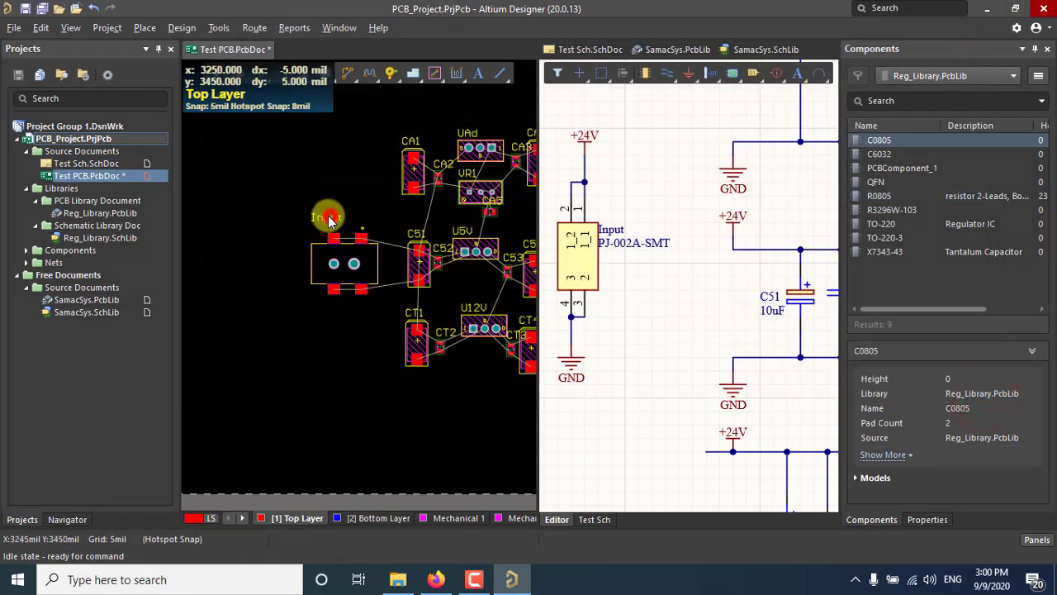
- Move the Input designator text to the upper left of the jack footprint and shift the jack slightly closer to C51
drag(328, 218, 313, 230)
right_drag(382, 283, 314, 305)
ctrl+scroll(236, 258, up, 3)
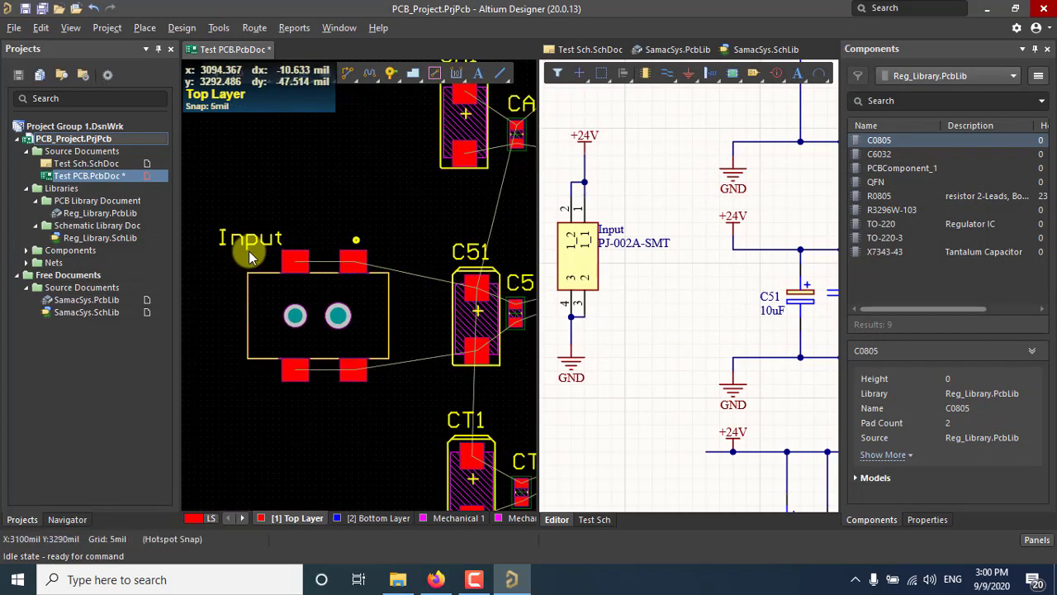
drag(248, 250, 320, 263)
click(222, 297)
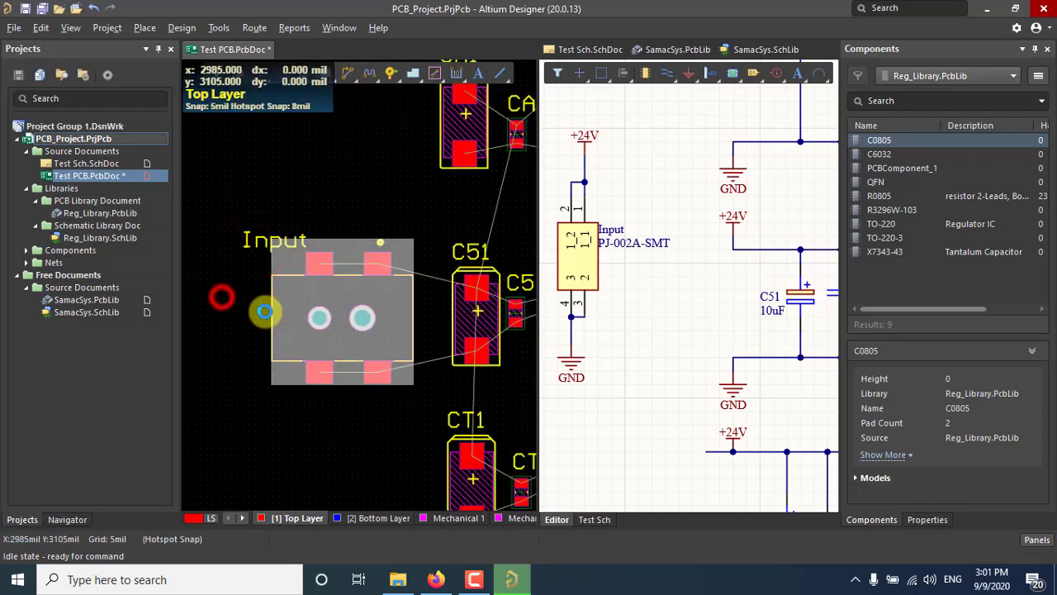
- Save Test PCB.PcbDoc with the updated jack placement
ctrl+scroll(264, 313, down, 5)
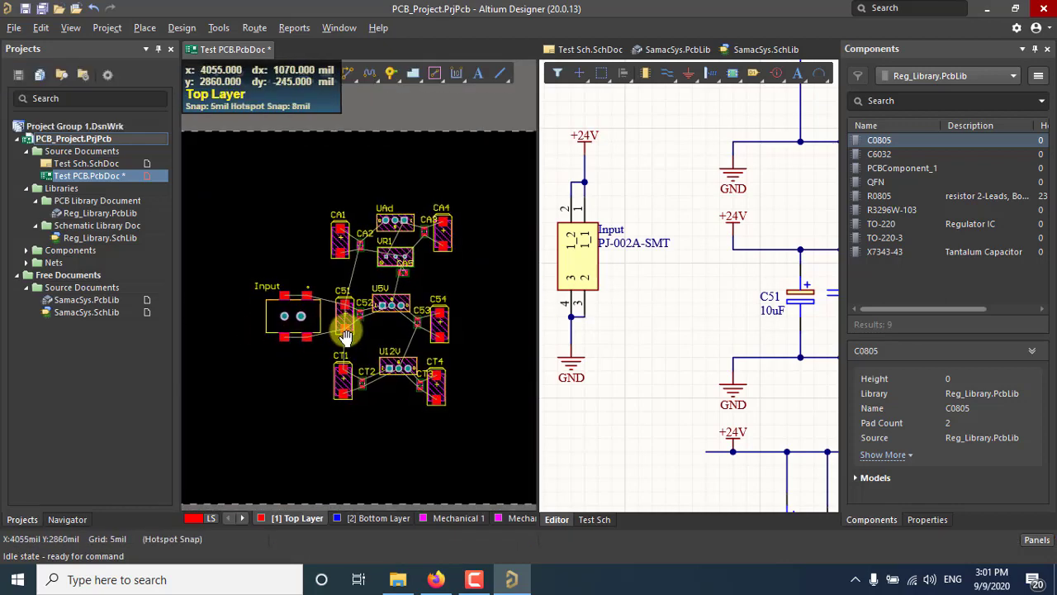
ctrl+scroll(345, 335, up, 2)
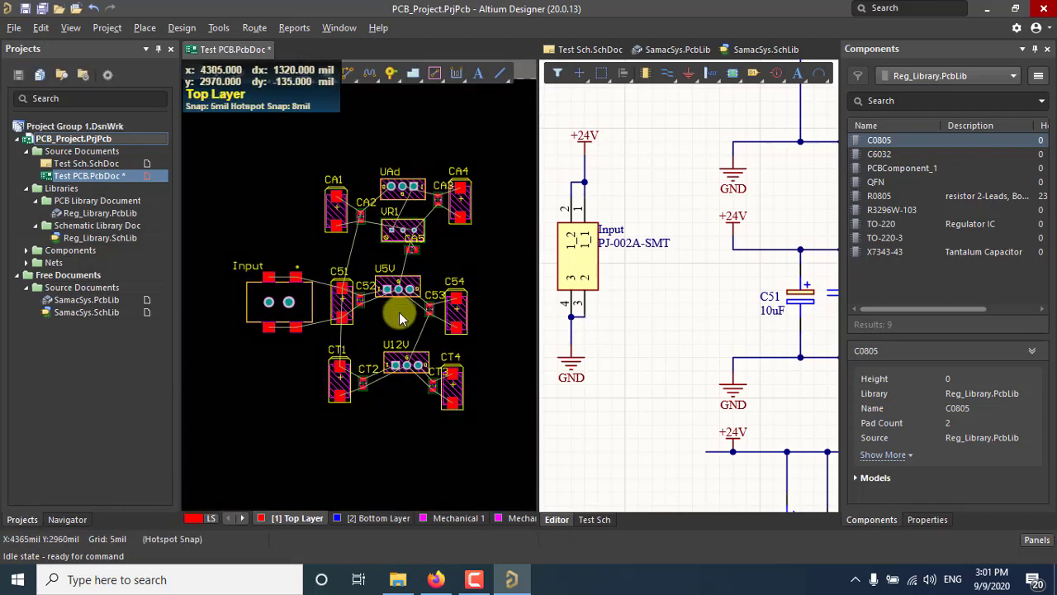
right_drag(415, 303, 388, 308)
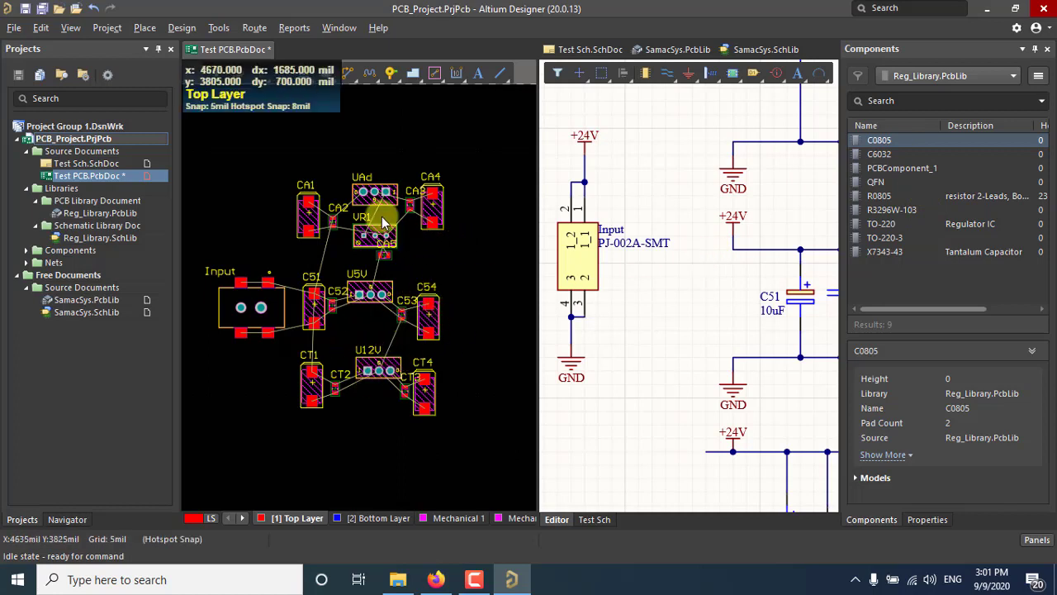
right_click(230, 48)
click(273, 109)
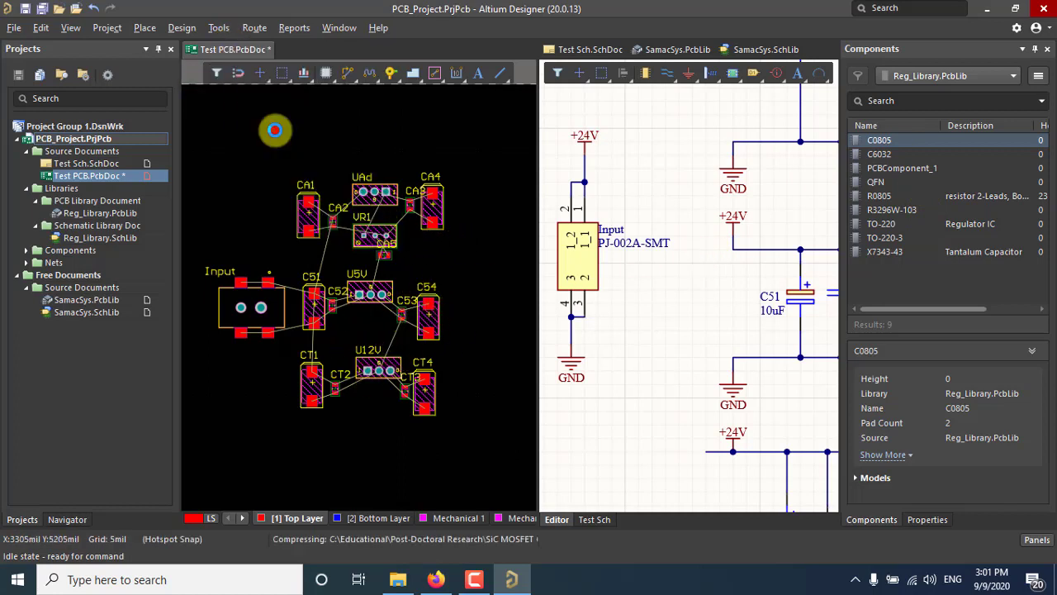
- Return to Test Sch.SchDoc and switch the component library to Miscellaneous Connectors.IntLib
click(596, 49)
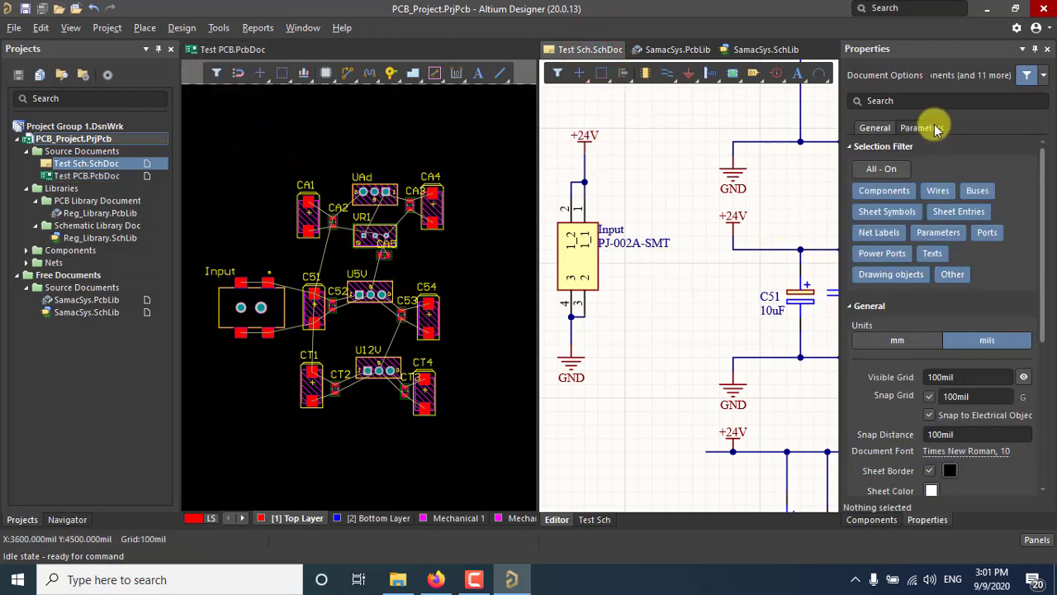
click(872, 519)
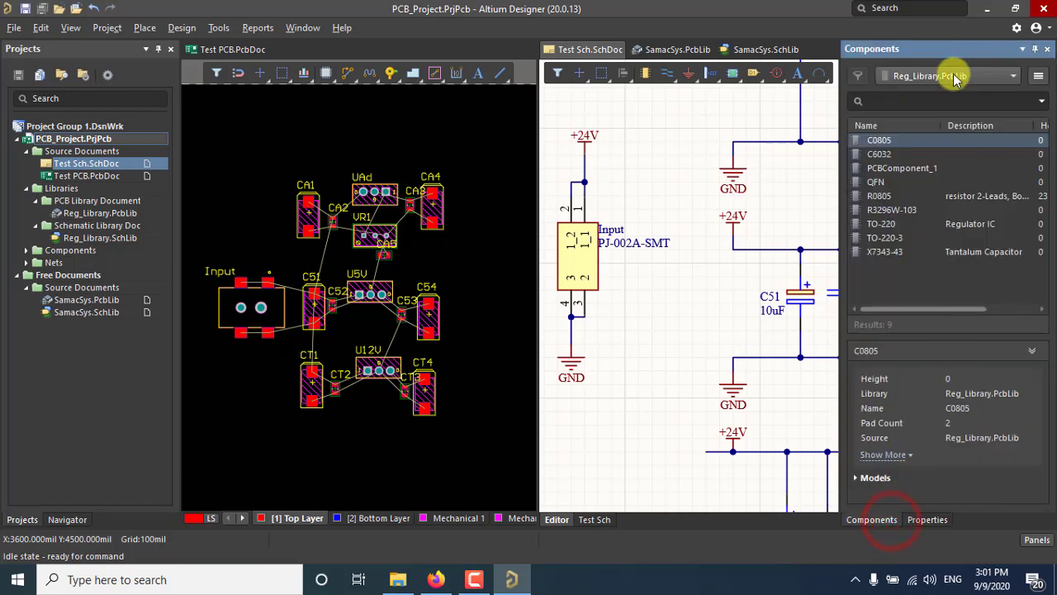
click(954, 76)
click(589, 43)
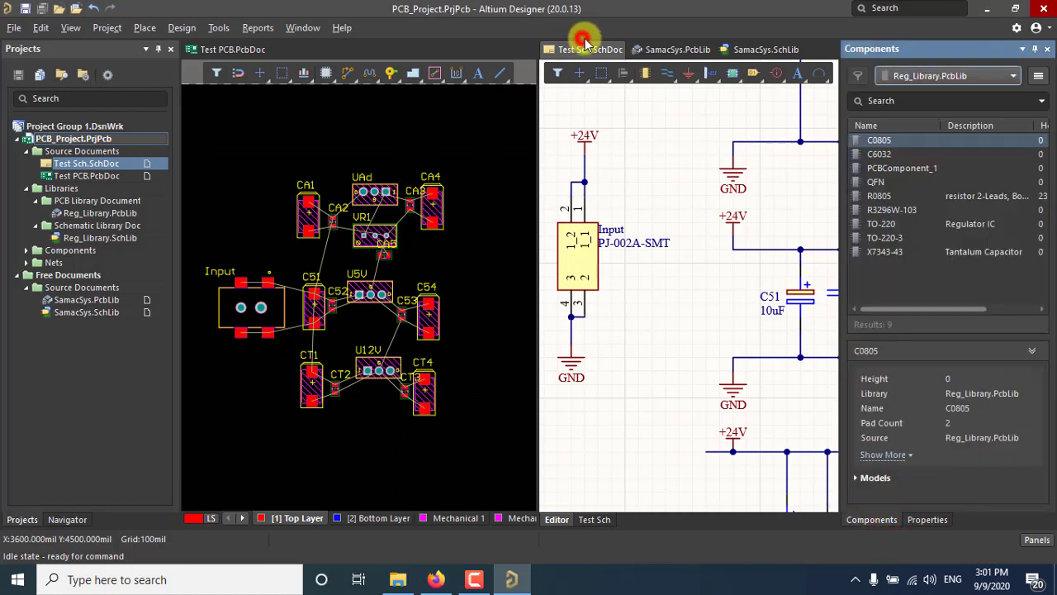
click(937, 79)
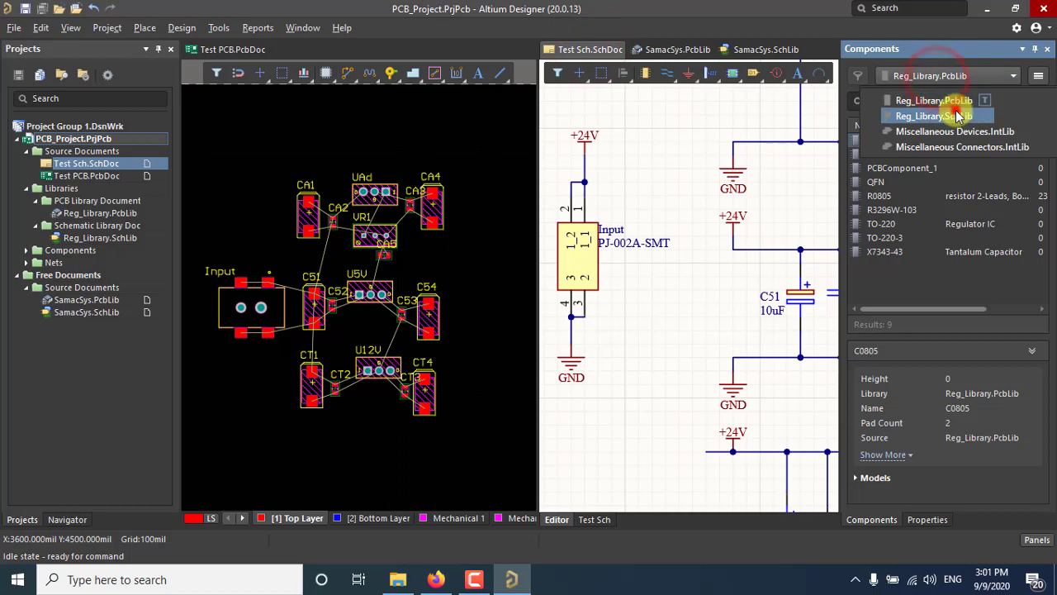
click(955, 107)
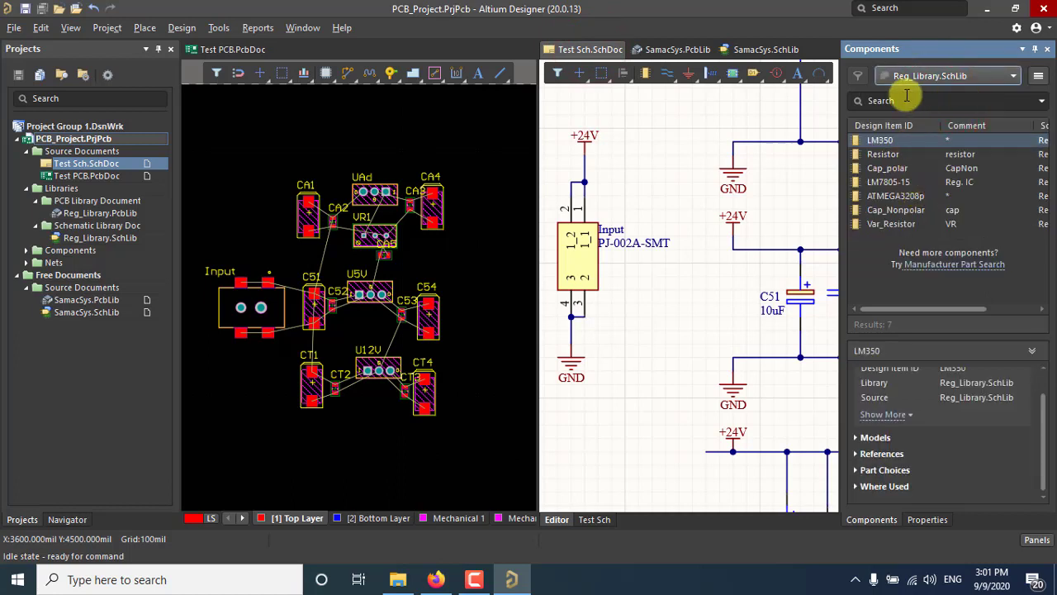
click(948, 75)
click(948, 146)
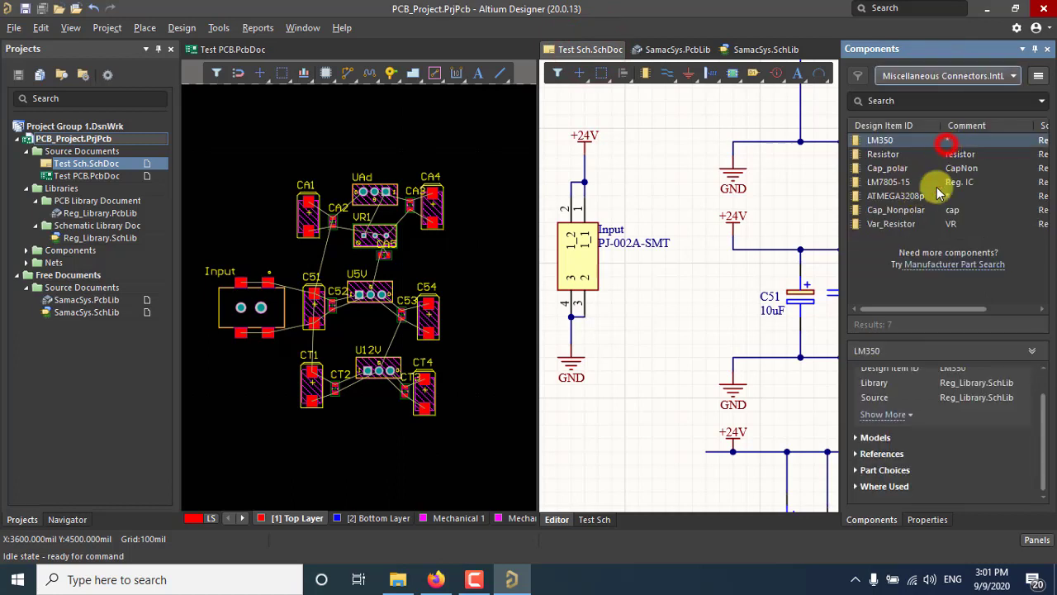
- Examine the details of Connector 15 and look through the library's header parts for a suitable output connector
click(914, 224)
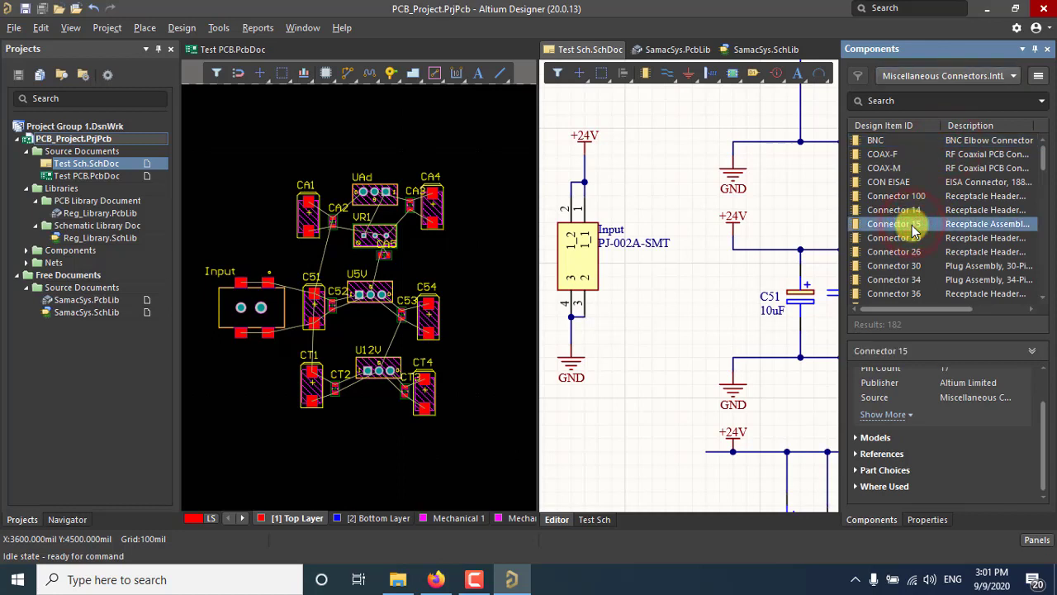
scroll(950, 418, up, 2)
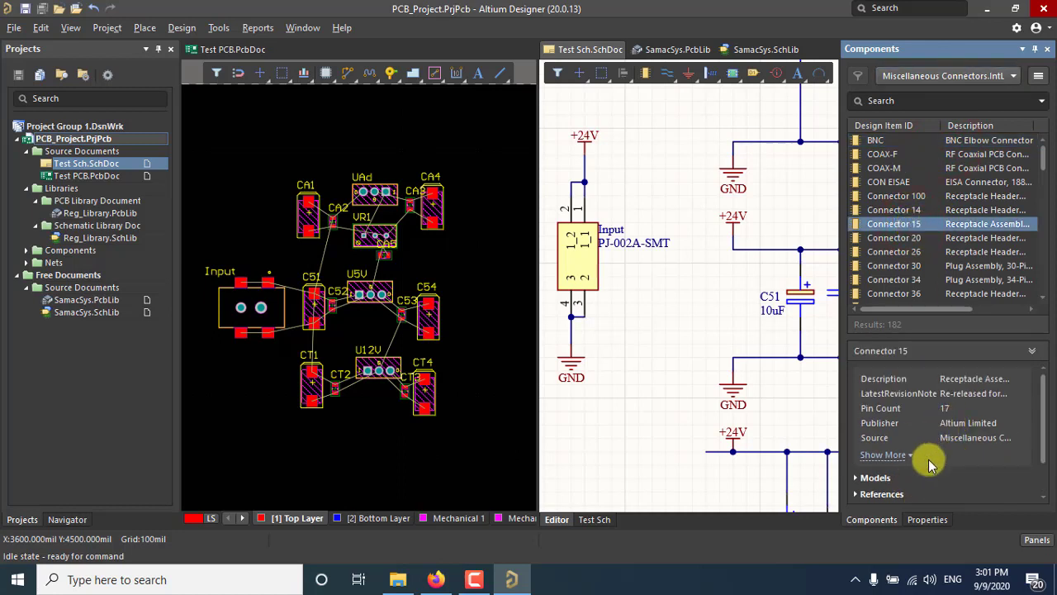
scroll(909, 462, down, 2)
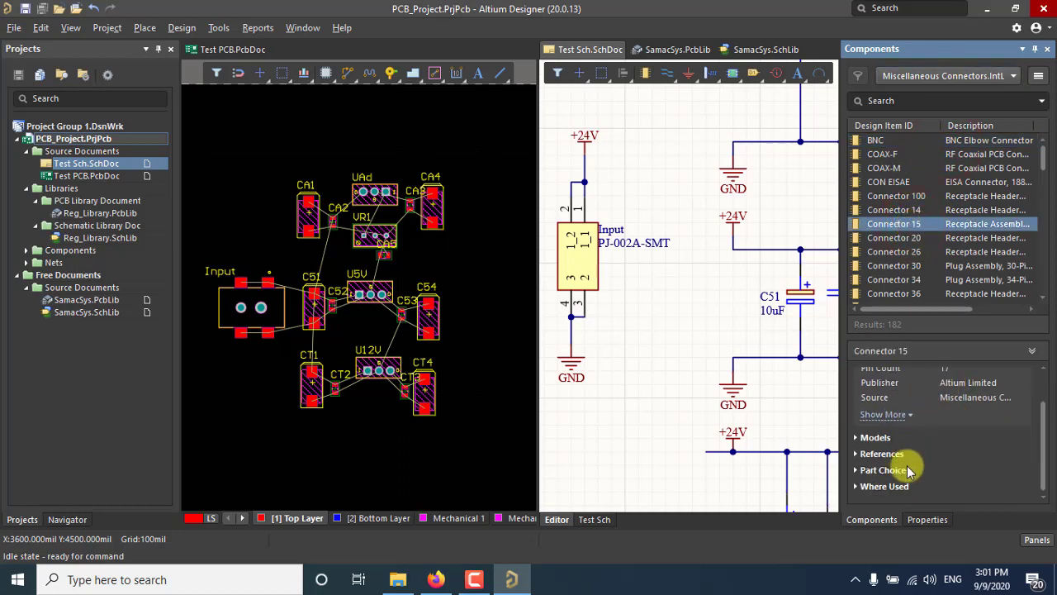
click(890, 421)
scroll(971, 421, down, 3)
scroll(906, 386, up, 4)
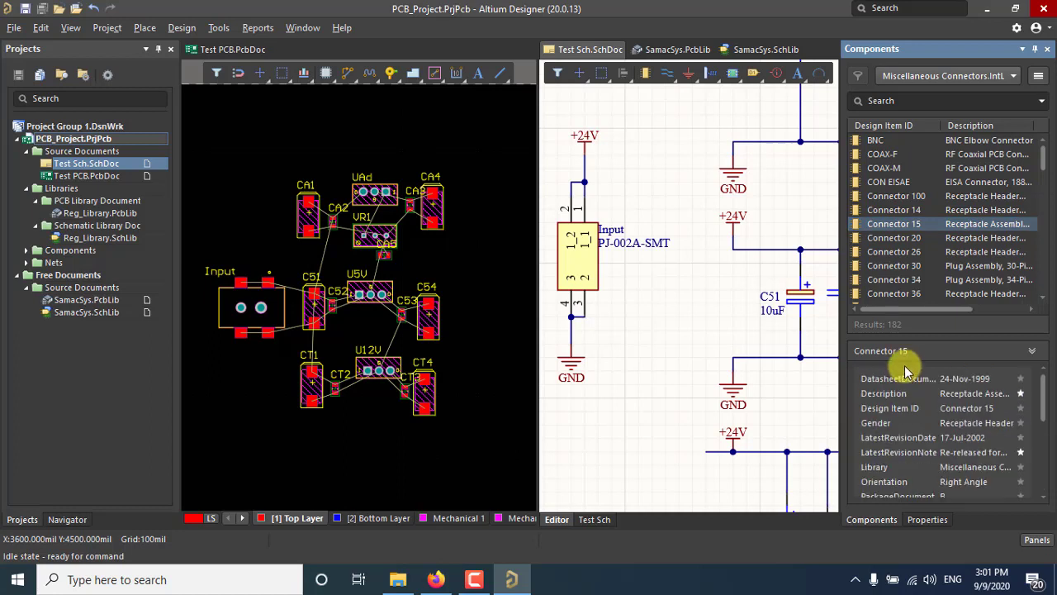
scroll(945, 252, down, 5)
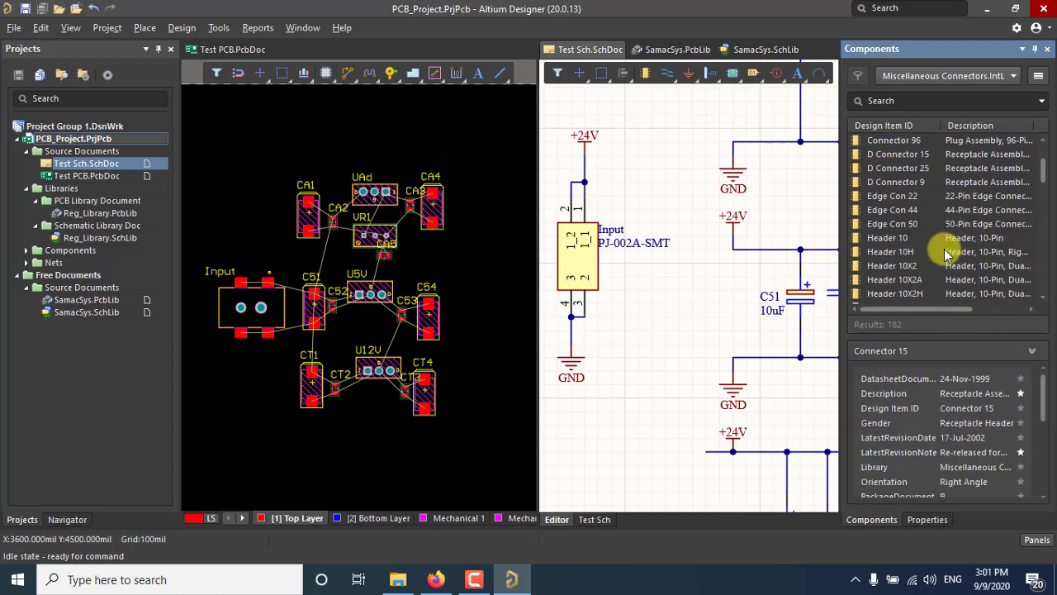
scroll(944, 254, down, 6)
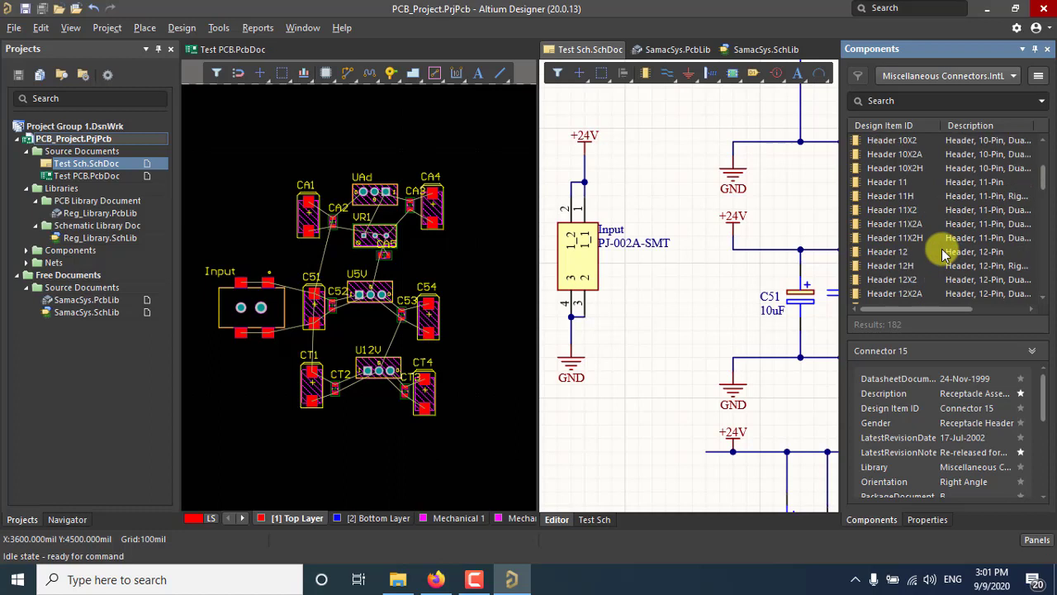
scroll(944, 254, down, 10)
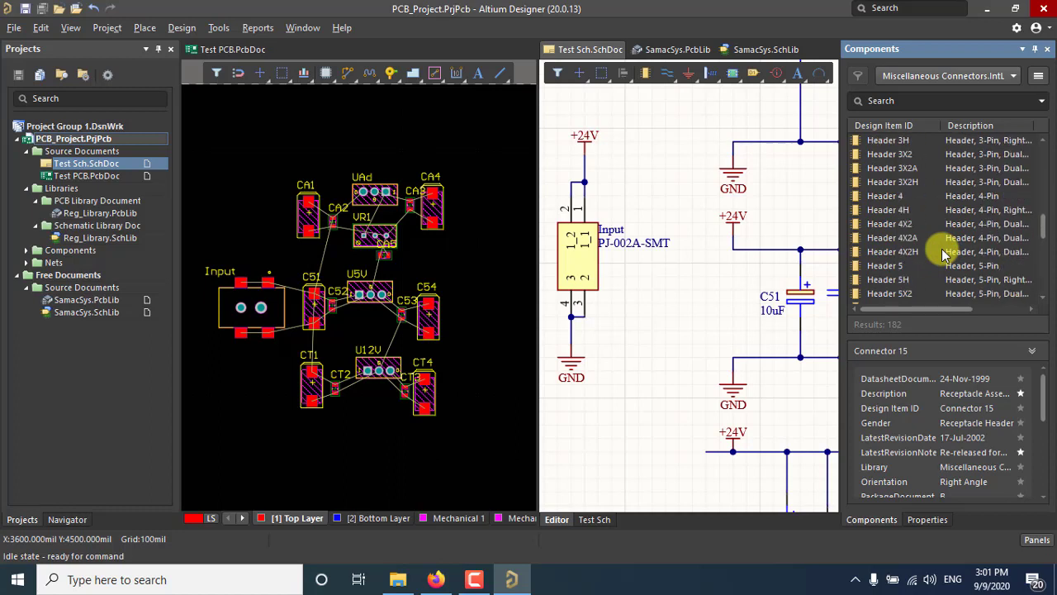
click(902, 199)
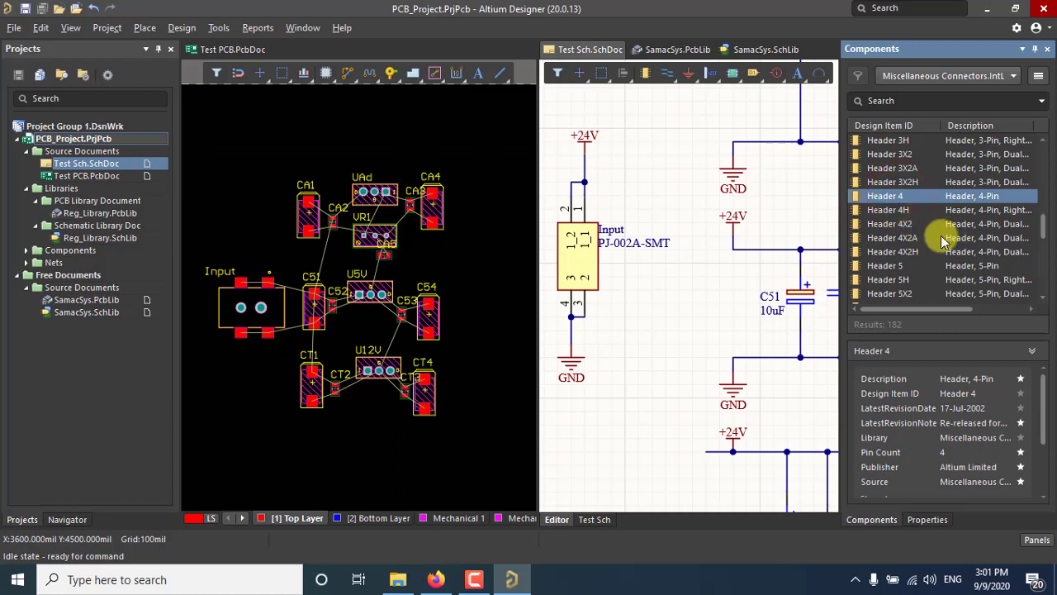
scroll(941, 235, up, 3)
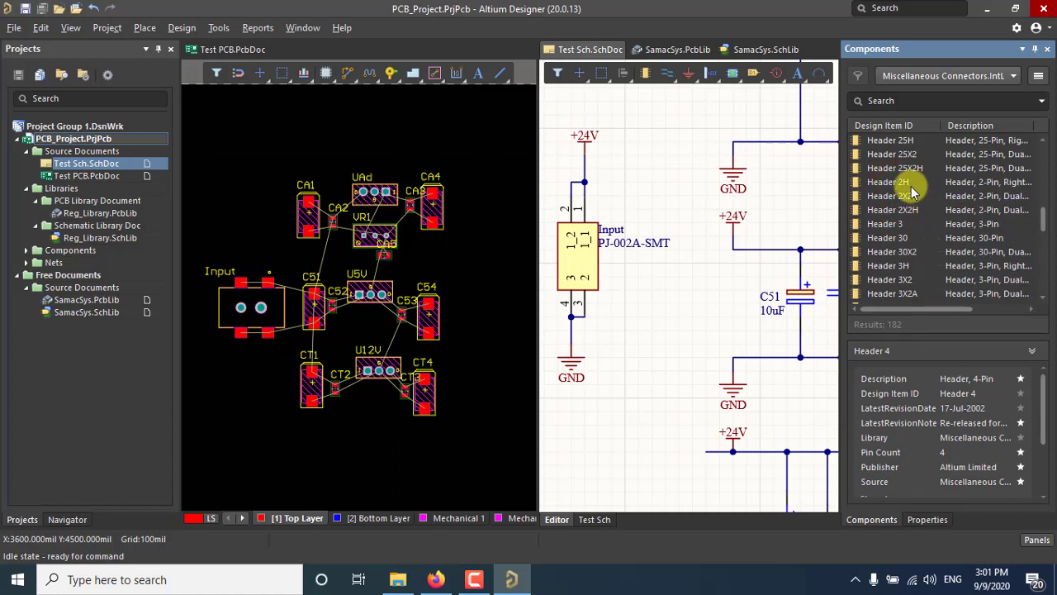
- Place a Header 2H connector in the schematic and move it to the right of the separate +Var and GND power ports
click(902, 182)
drag(902, 194, 667, 142)
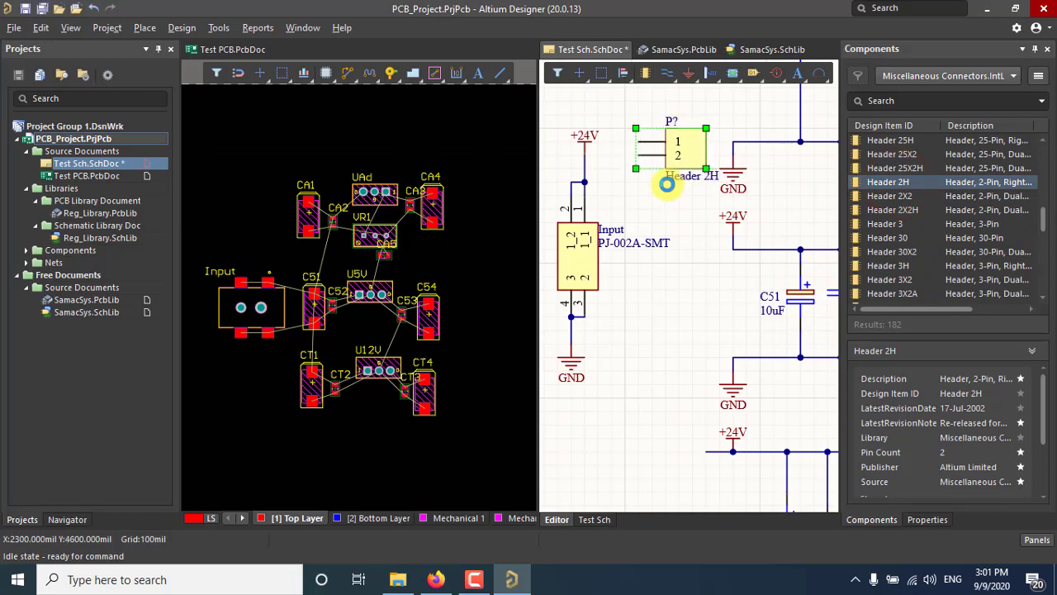
ctrl+scroll(686, 240, down, 4)
right_drag(704, 258, 589, 352)
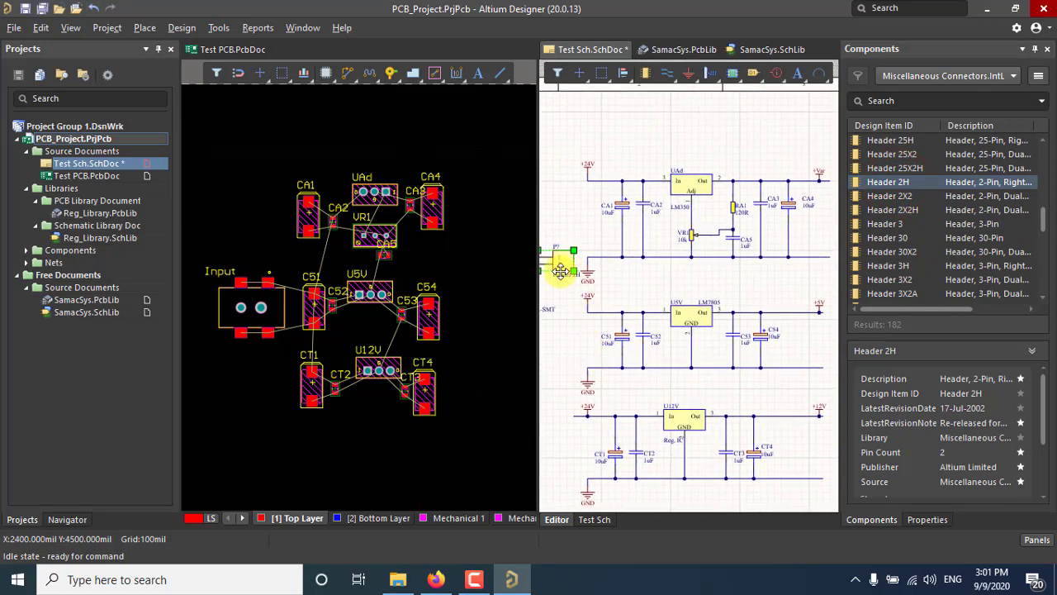
drag(563, 263, 777, 208)
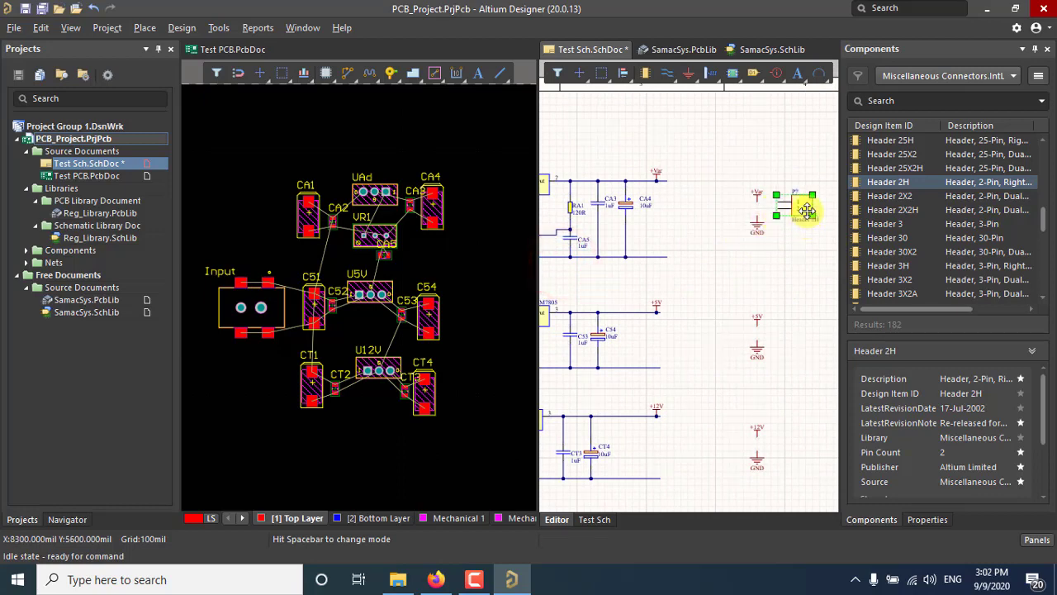
- Set the designator of the Header 2H connector beside the +Var port to +Var
ctrl+scroll(806, 210, up, 2)
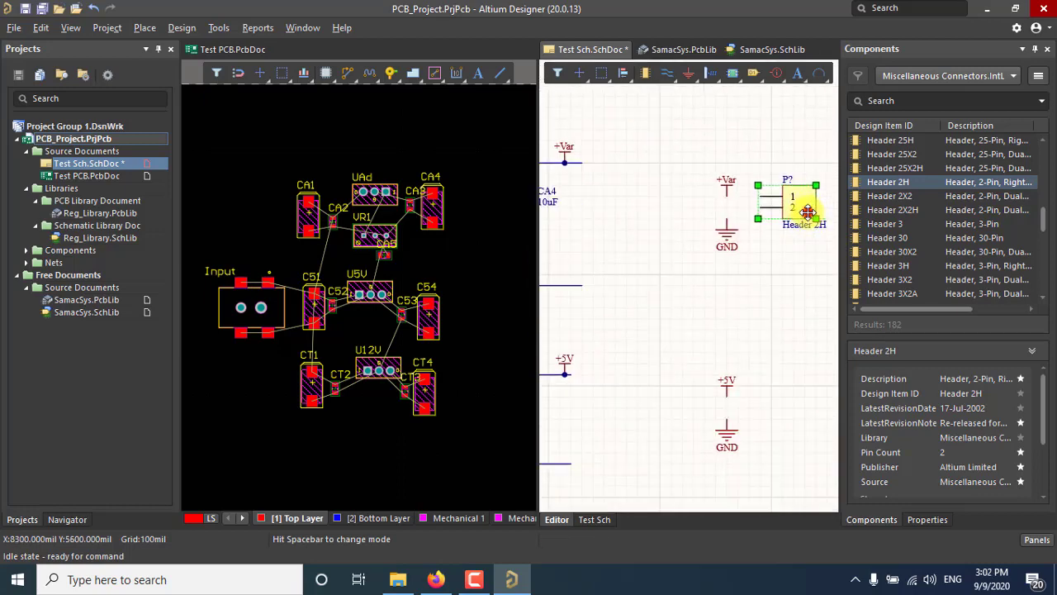
click(806, 209)
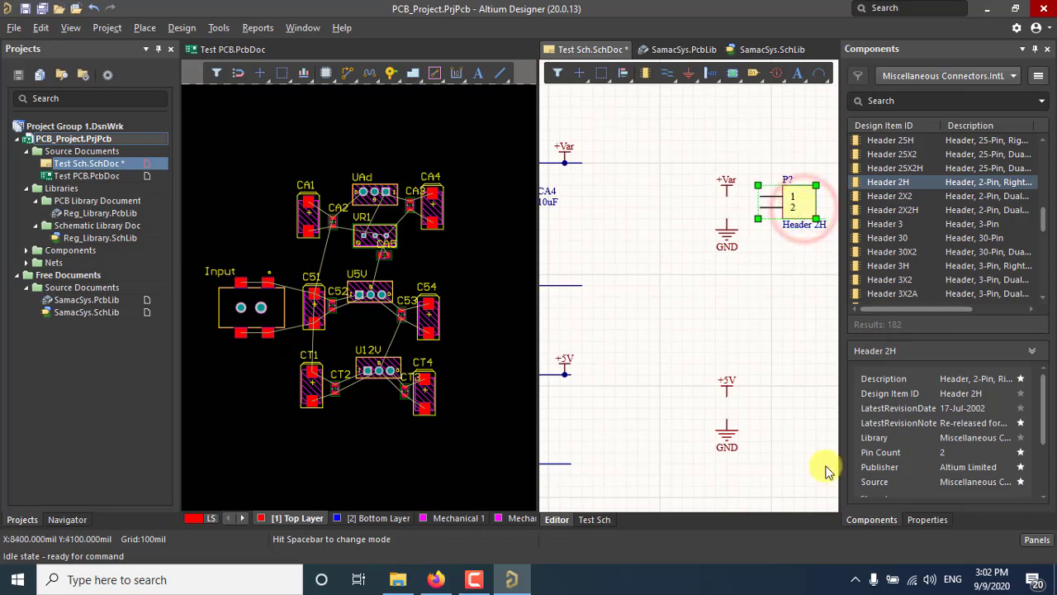
click(926, 519)
click(960, 169)
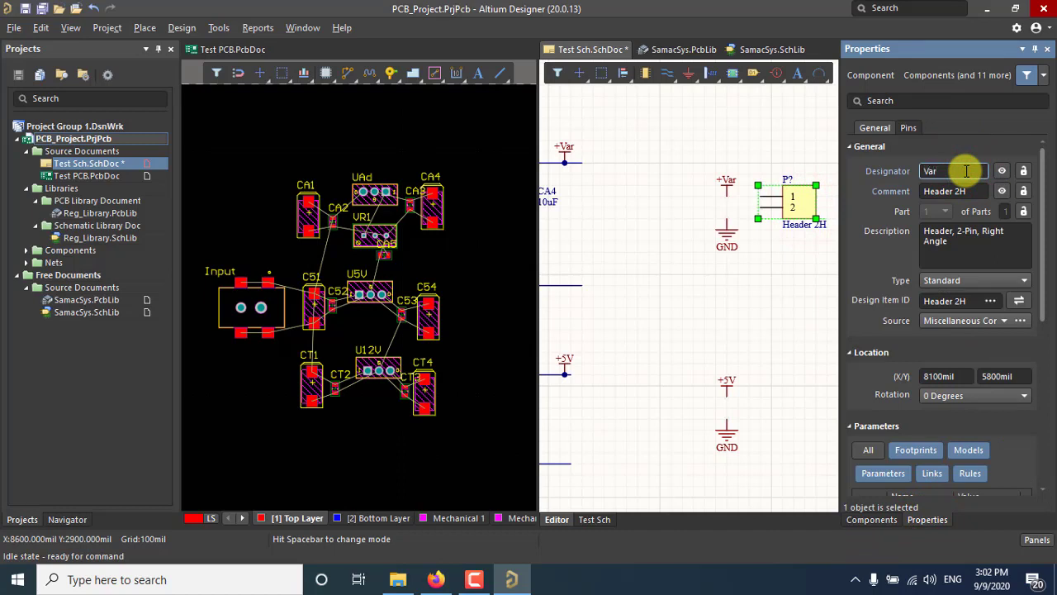
click(781, 256)
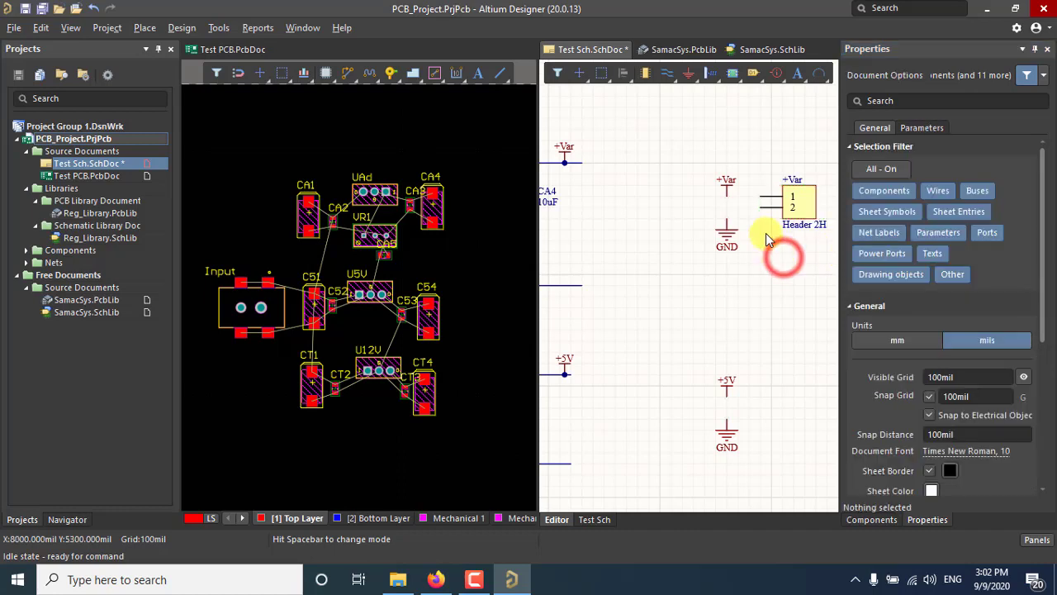
- Raise the +Var power port slightly and wire the header's pin 1 to +Var and pin 2 to GND
drag(727, 188, 728, 176)
click(720, 205)
click(668, 76)
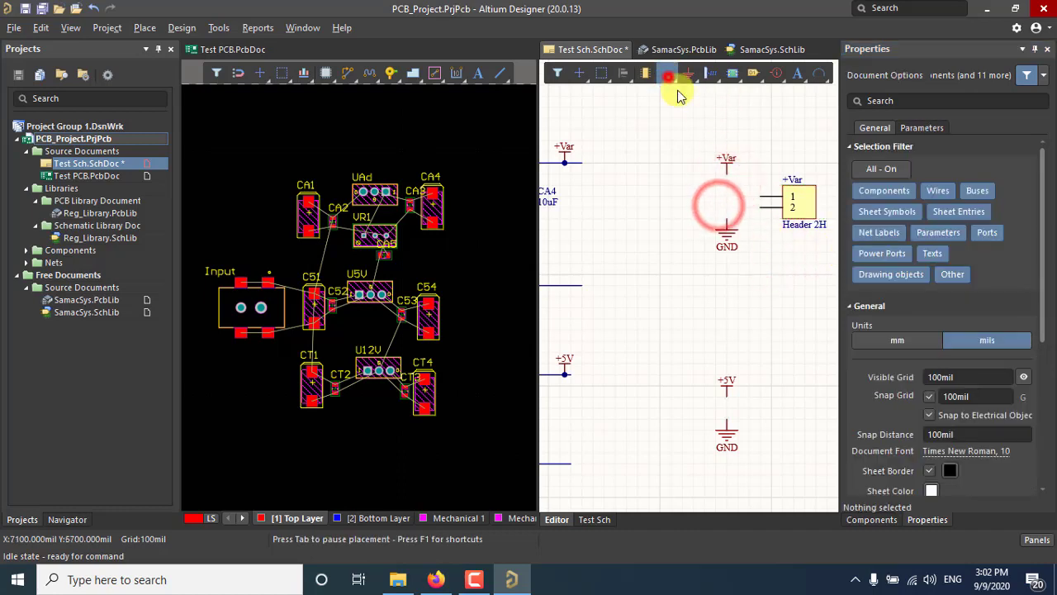
click(758, 196)
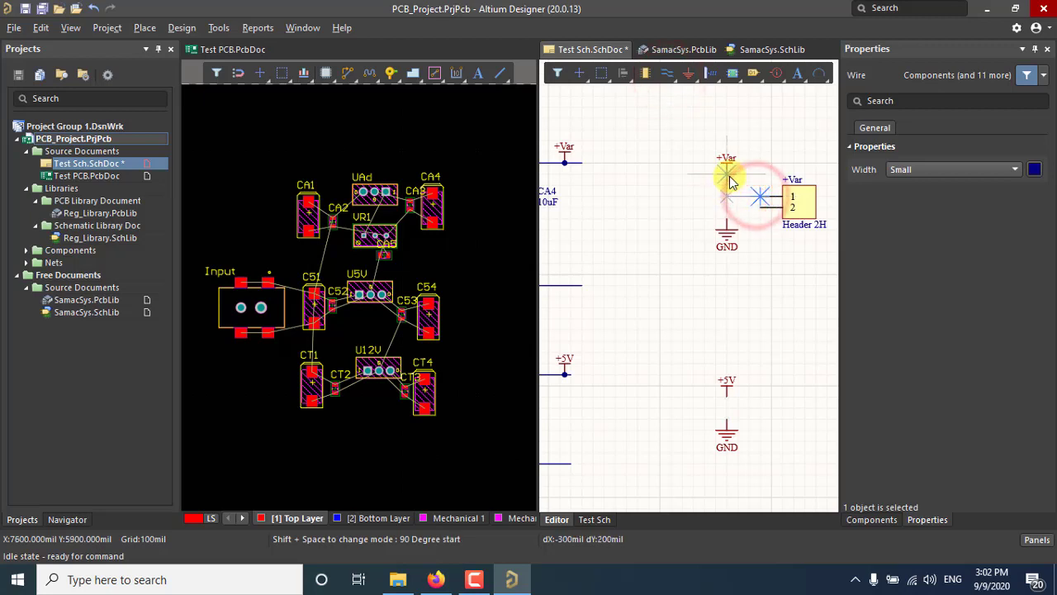
click(728, 178)
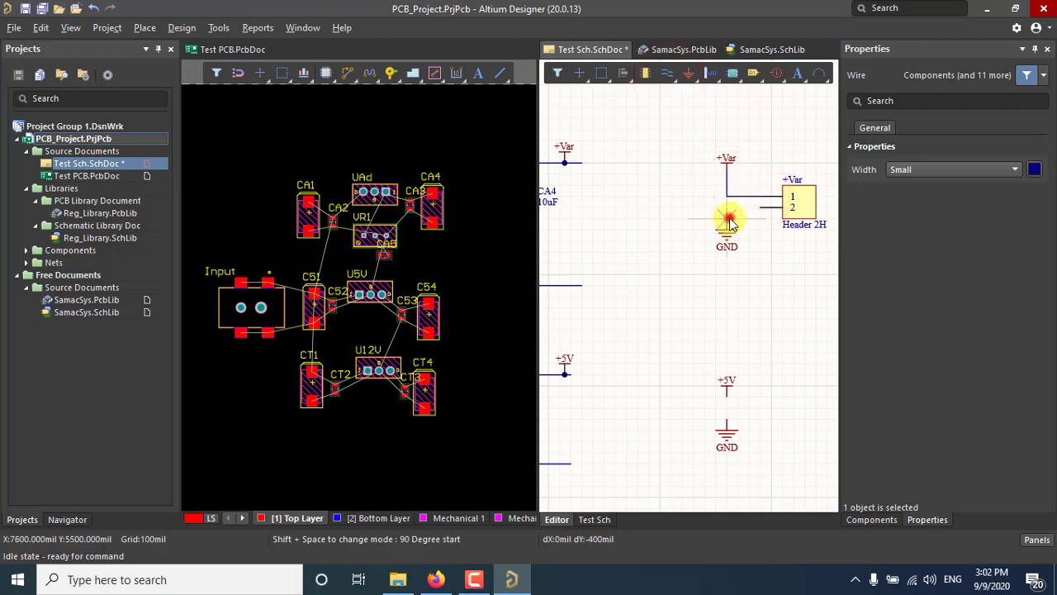
click(757, 206)
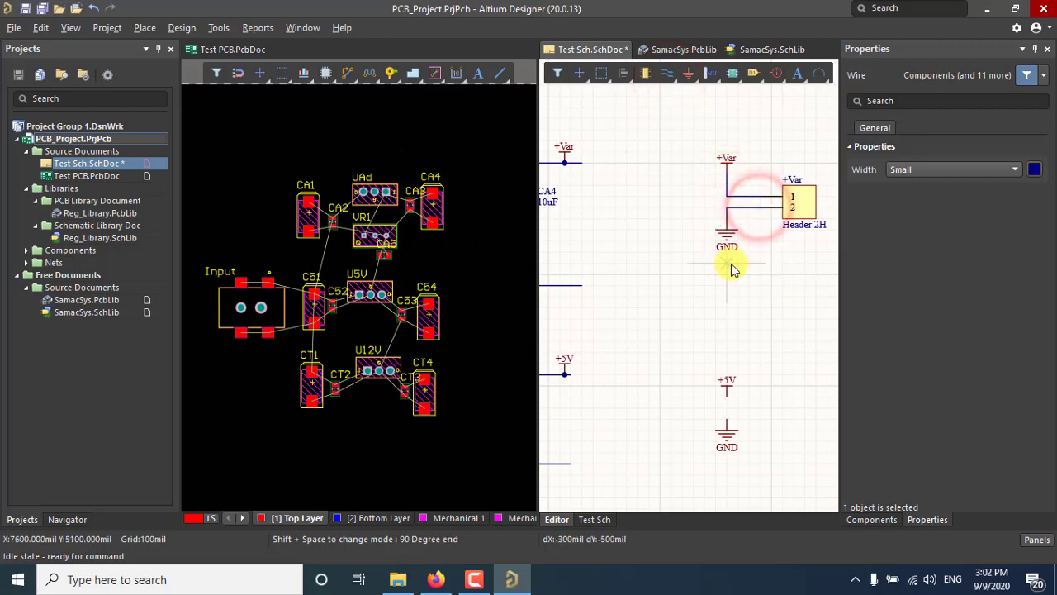
- Duplicate the +Var header beside the +5V and GND ports, raising the +5V port to leave room for wiring
click(811, 210)
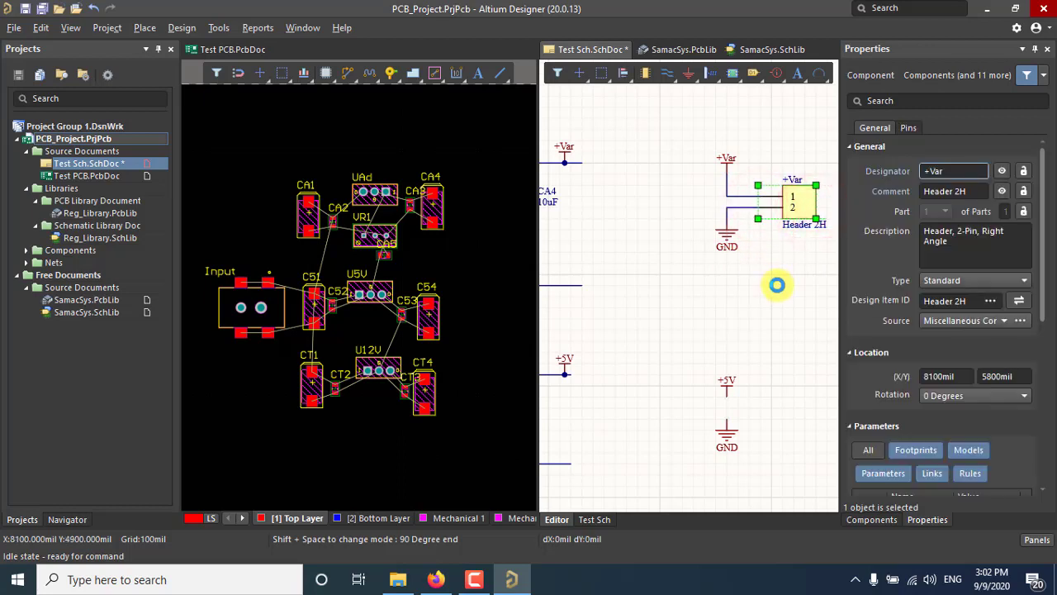
key(ctrl+v)
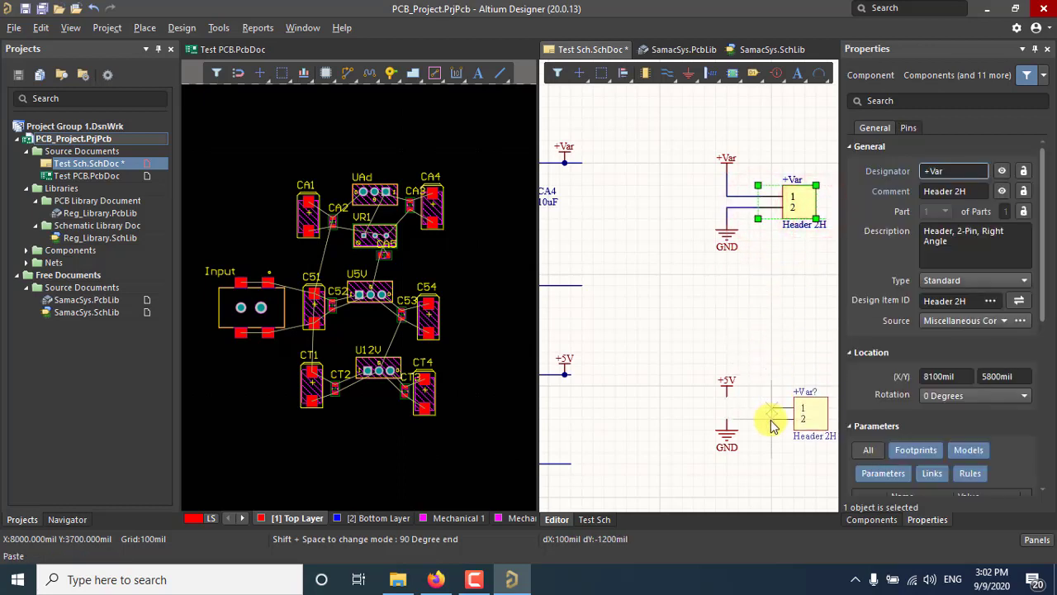
click(770, 423)
drag(726, 385, 737, 376)
drag(799, 410, 773, 401)
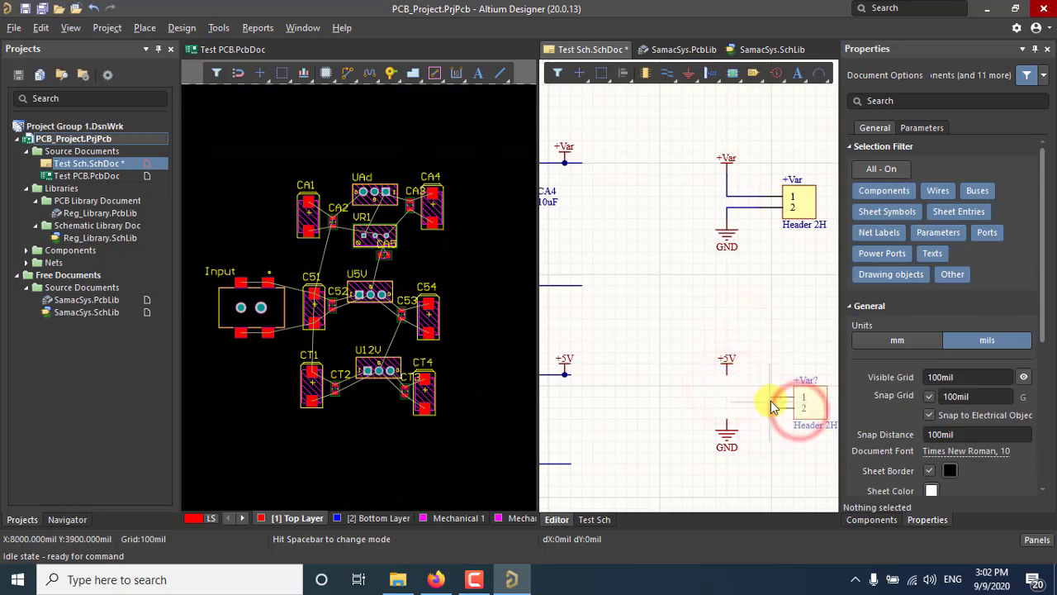
- Set the designator of the header beside the +5V port to +5V_Out
click(811, 399)
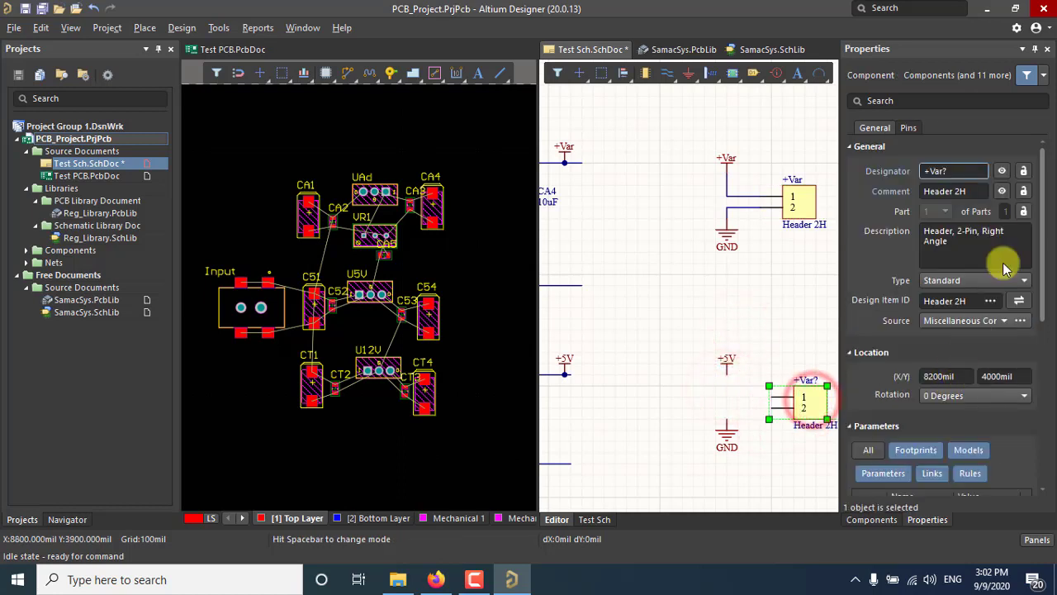
click(957, 171)
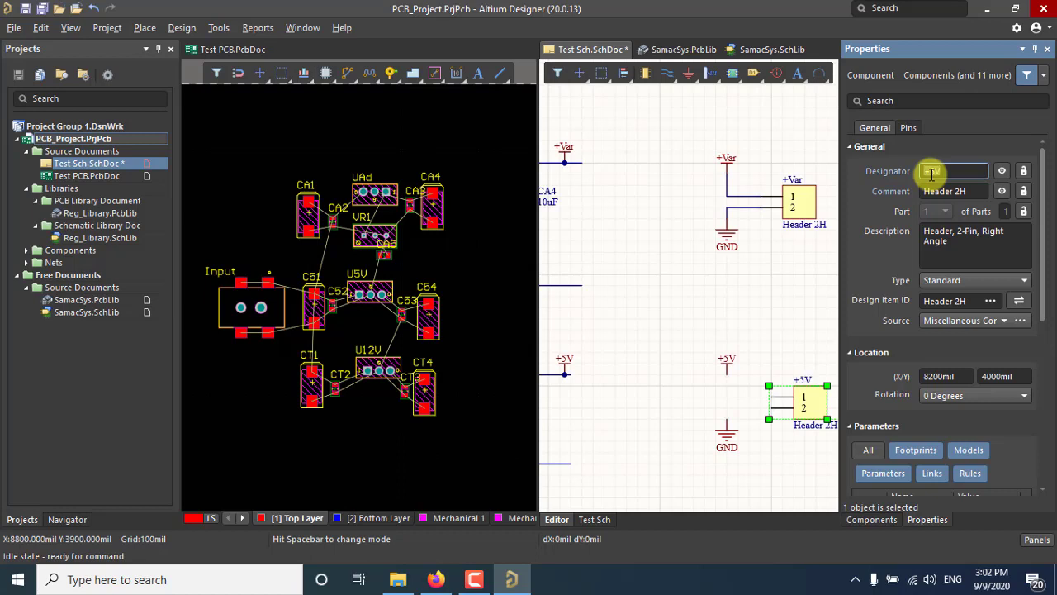
right_drag(717, 194, 677, 191)
click(756, 401)
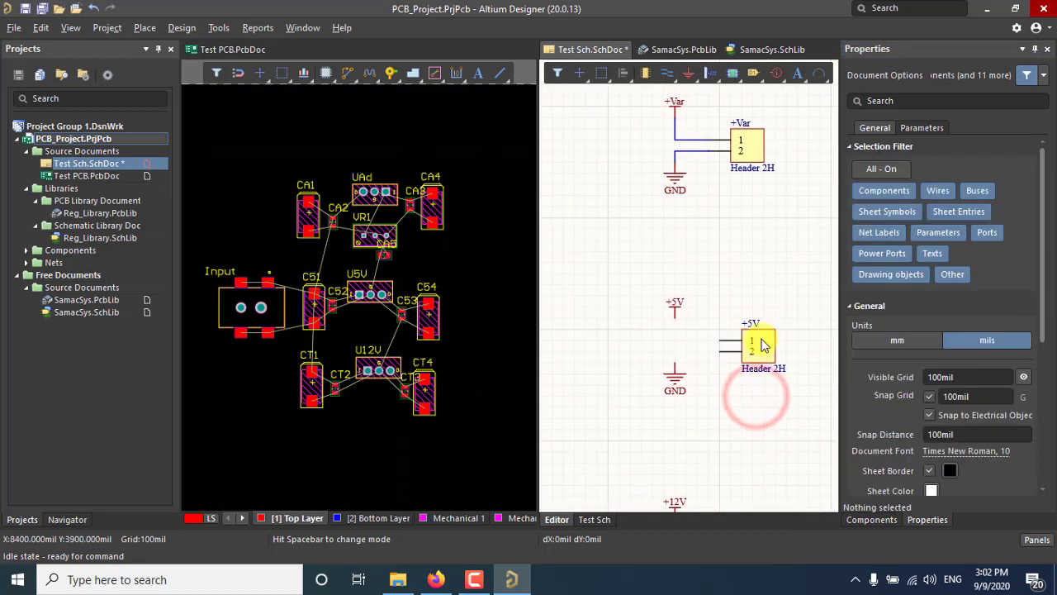
click(760, 339)
click(956, 172)
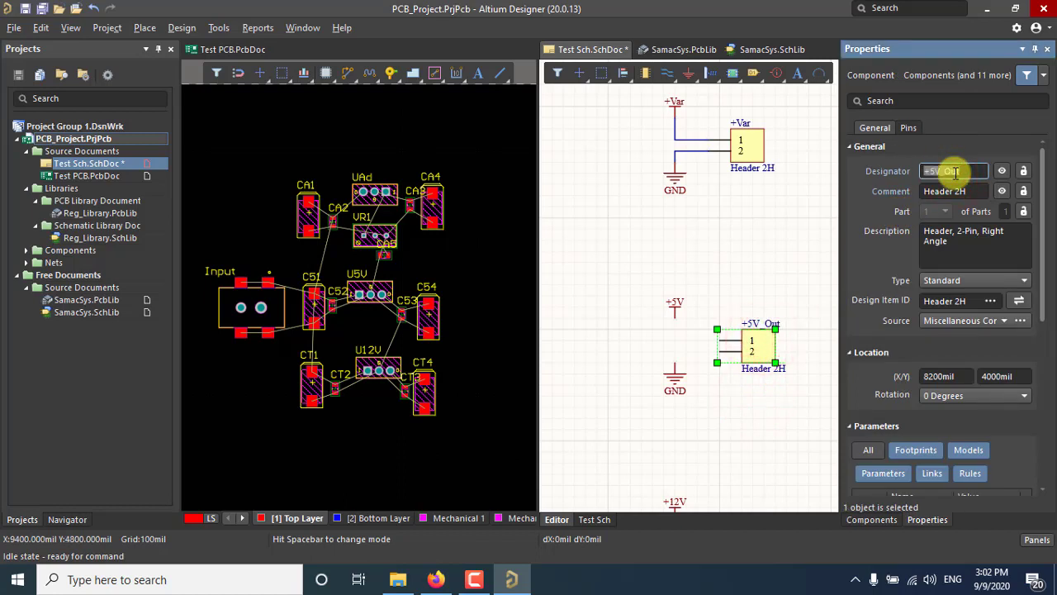
click(758, 395)
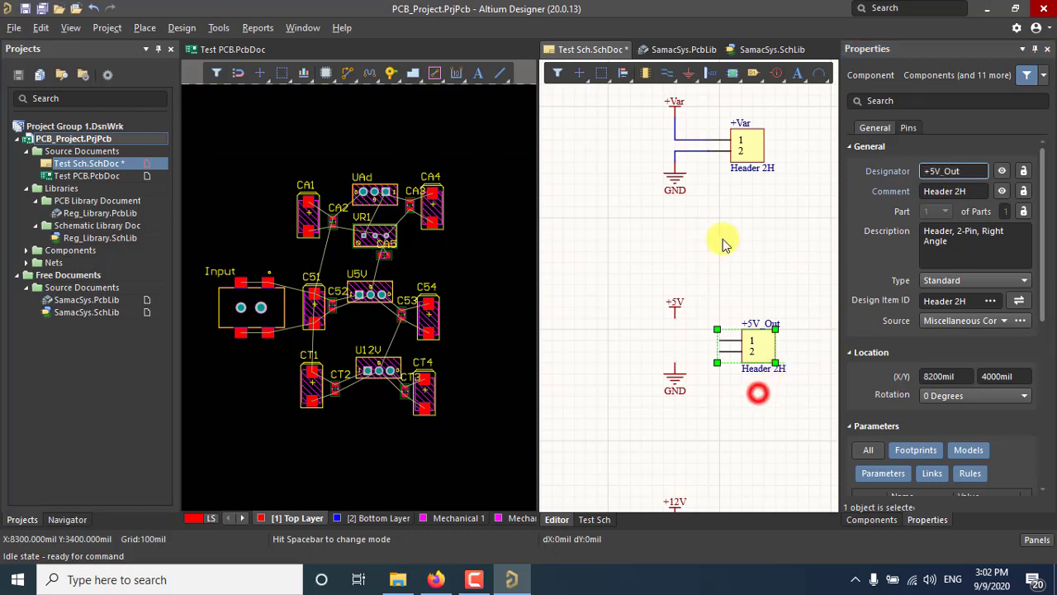
- Wire pin 1 of the +5V_Out header to the +5V port and pin 2 to GND
click(667, 73)
click(721, 340)
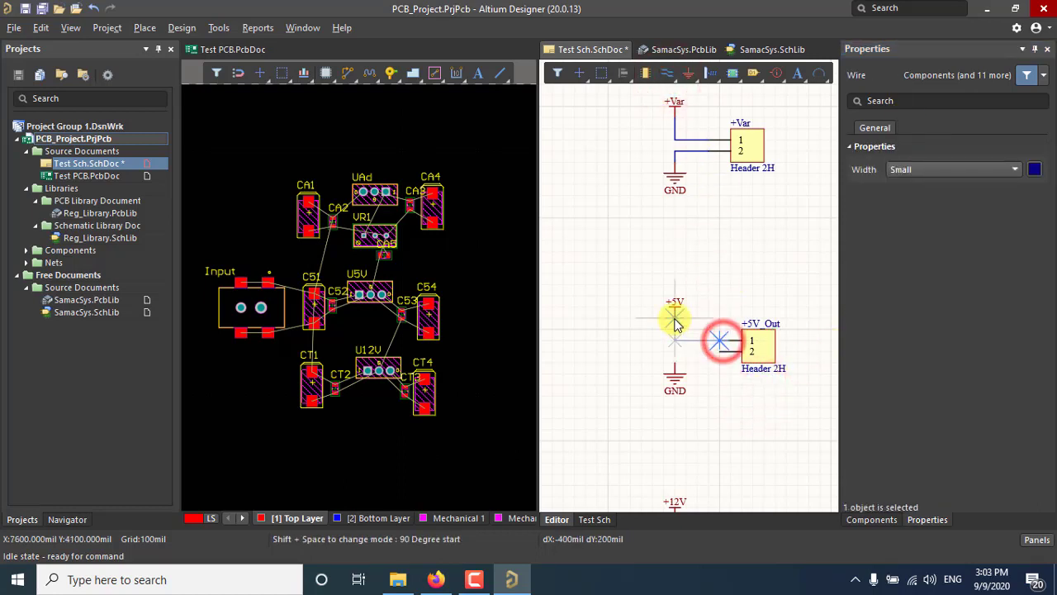
click(674, 312)
click(717, 350)
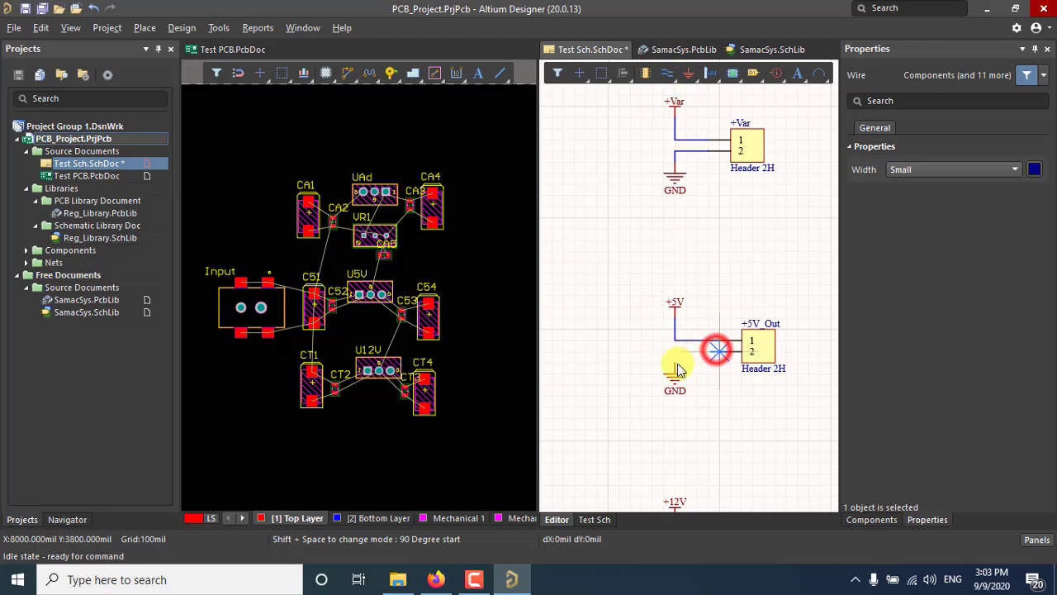
click(674, 371)
scroll(638, 289, down, 3)
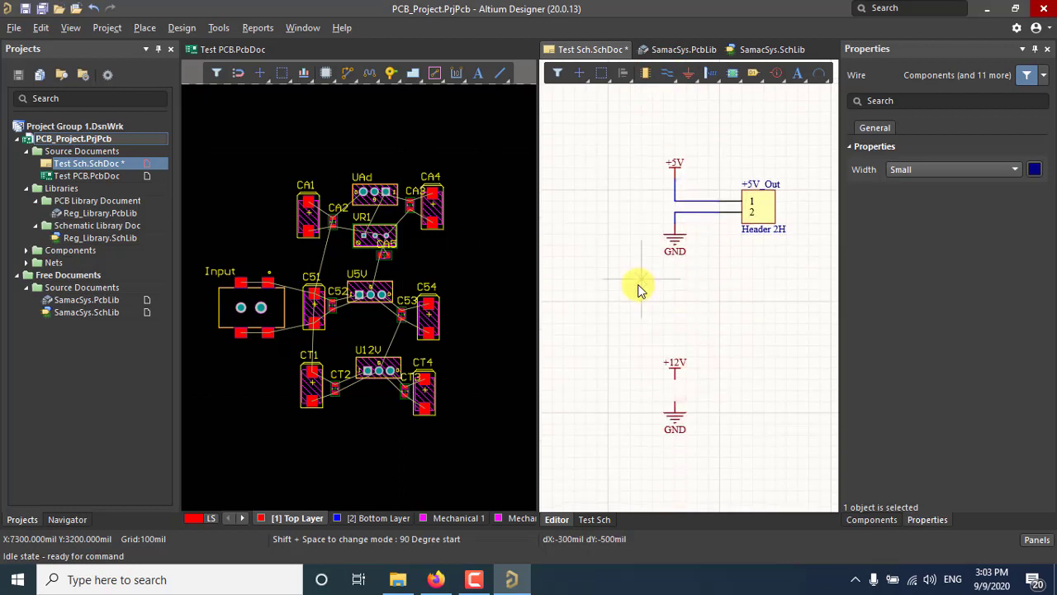
right_click(644, 283)
- Duplicate the +5V_Out header beside the +12V and GND ports and raise the +12V port slightly
click(756, 198)
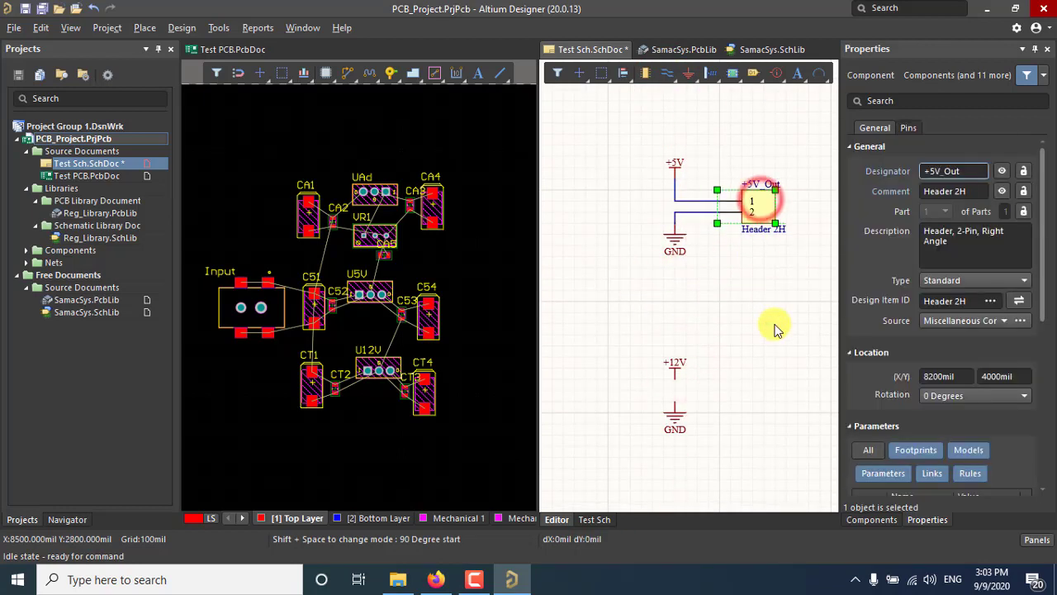
key(ctrl+v)
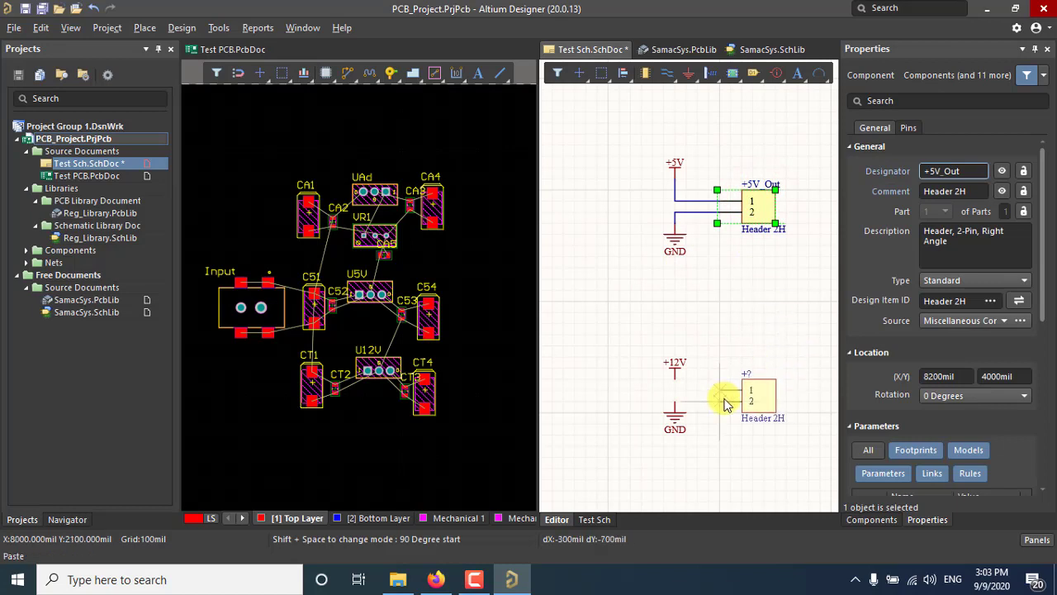
click(614, 331)
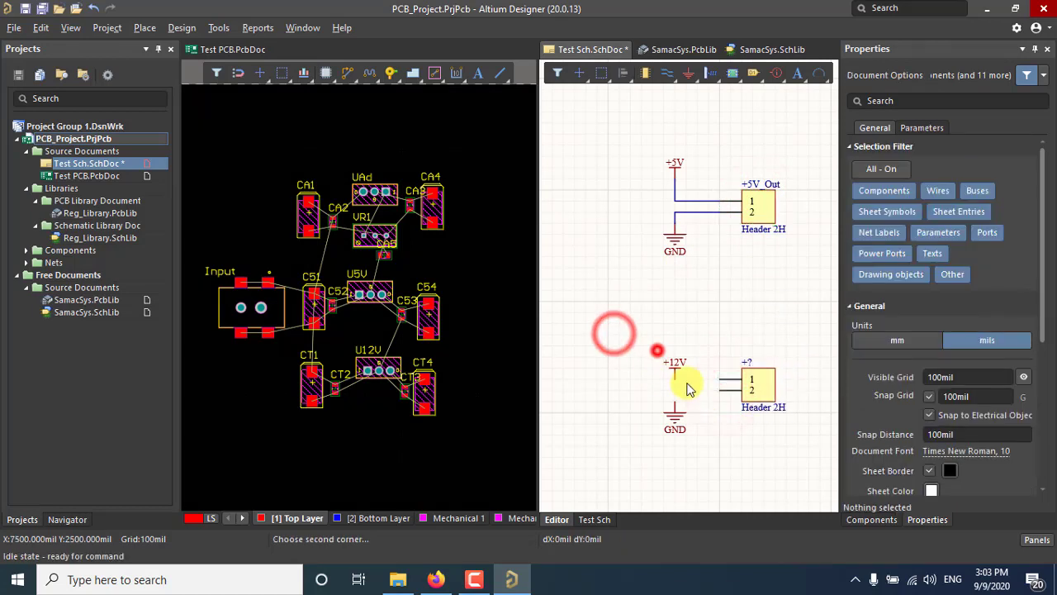
click(674, 368)
drag(675, 378, 677, 357)
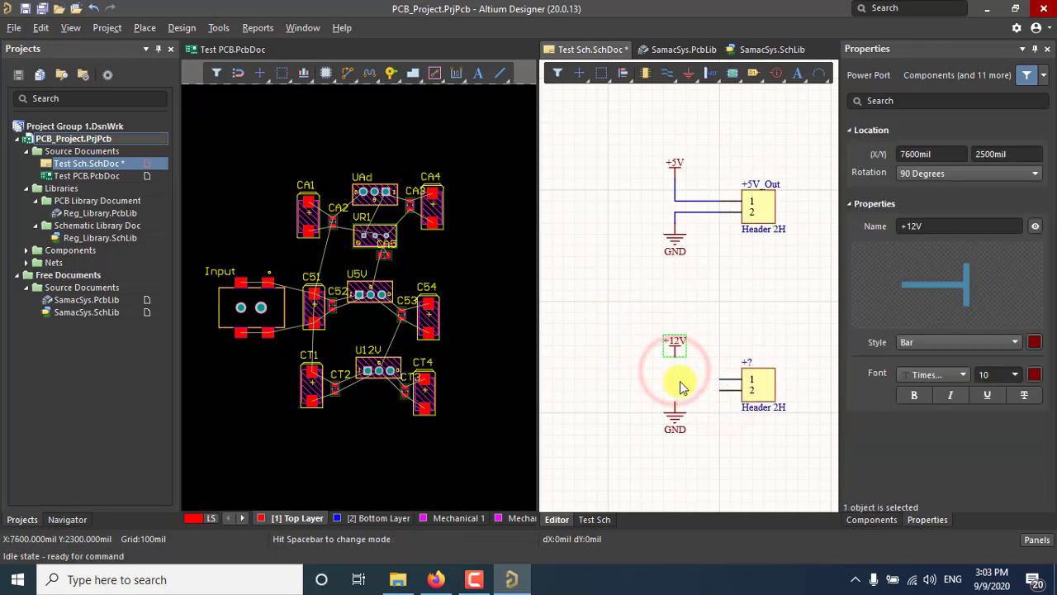
click(680, 381)
- Wire pin 1 of the new header to the +12V port
click(664, 74)
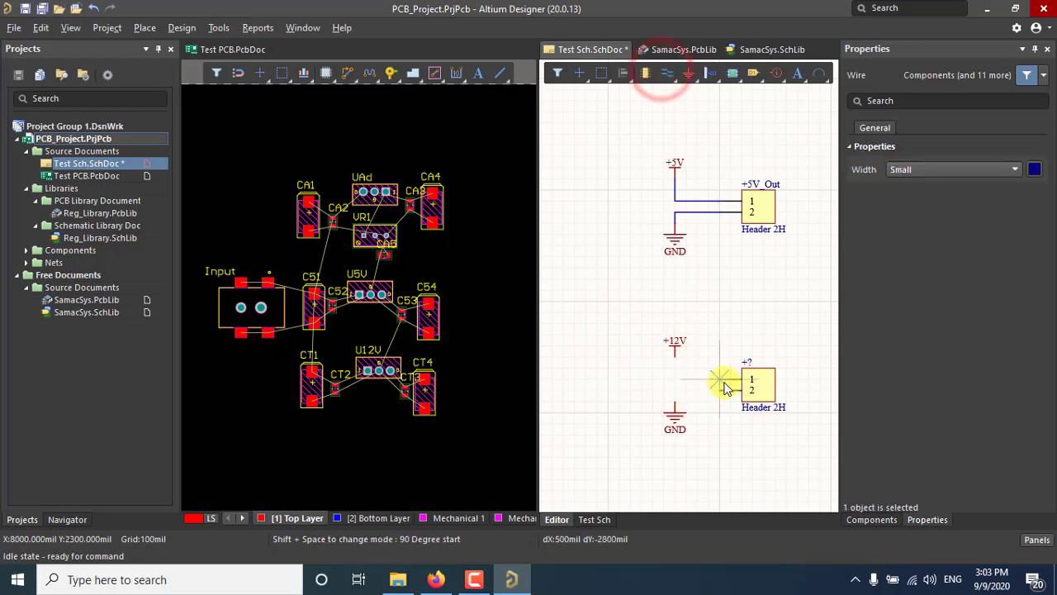
click(718, 379)
click(677, 360)
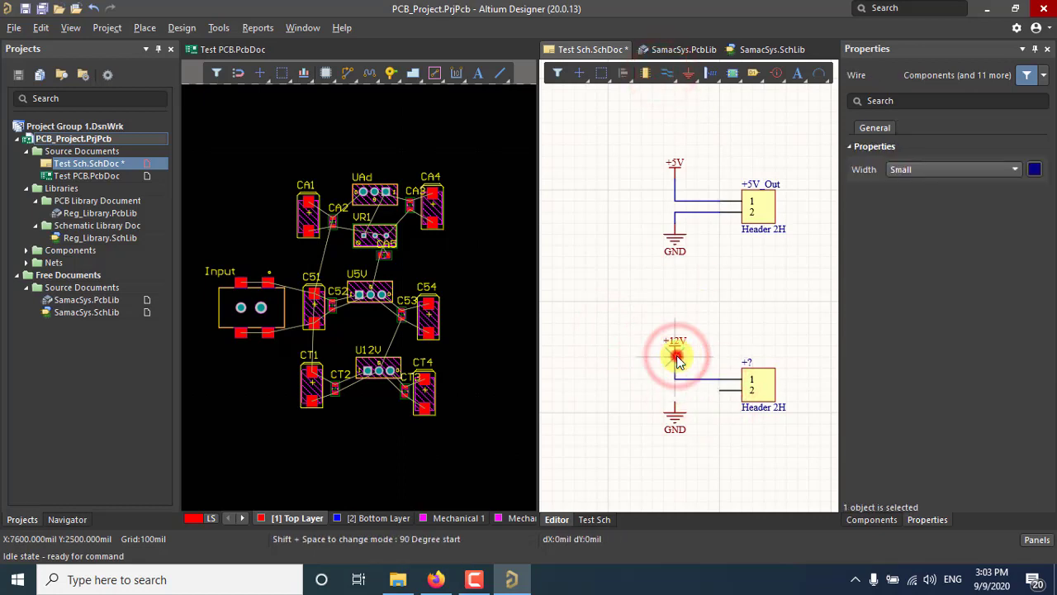
- Try to wire pin 2 of the +12V output header to the GND port
click(724, 397)
click(675, 405)
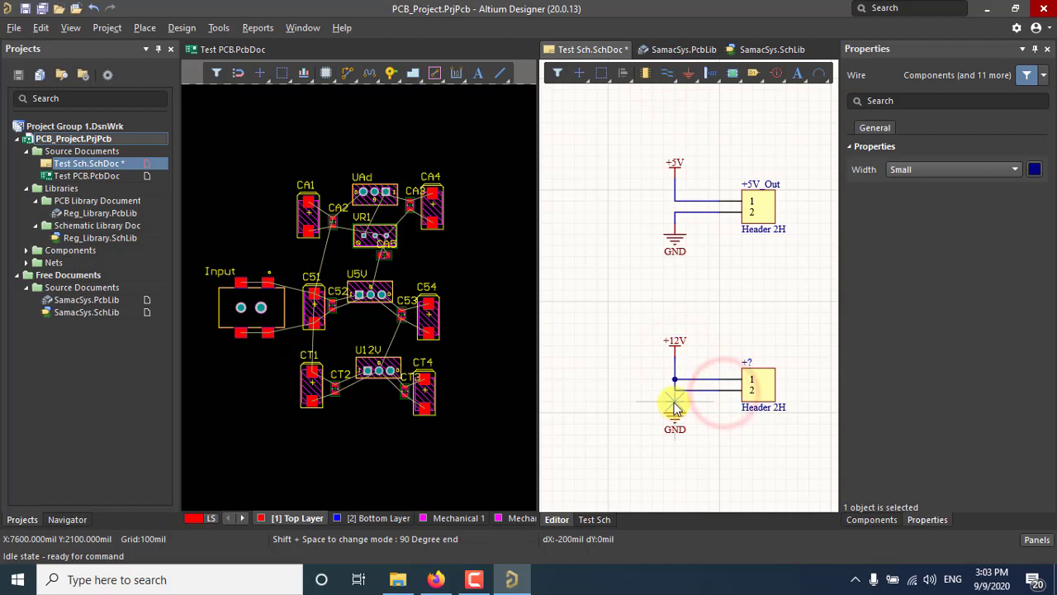
right_click(634, 386)
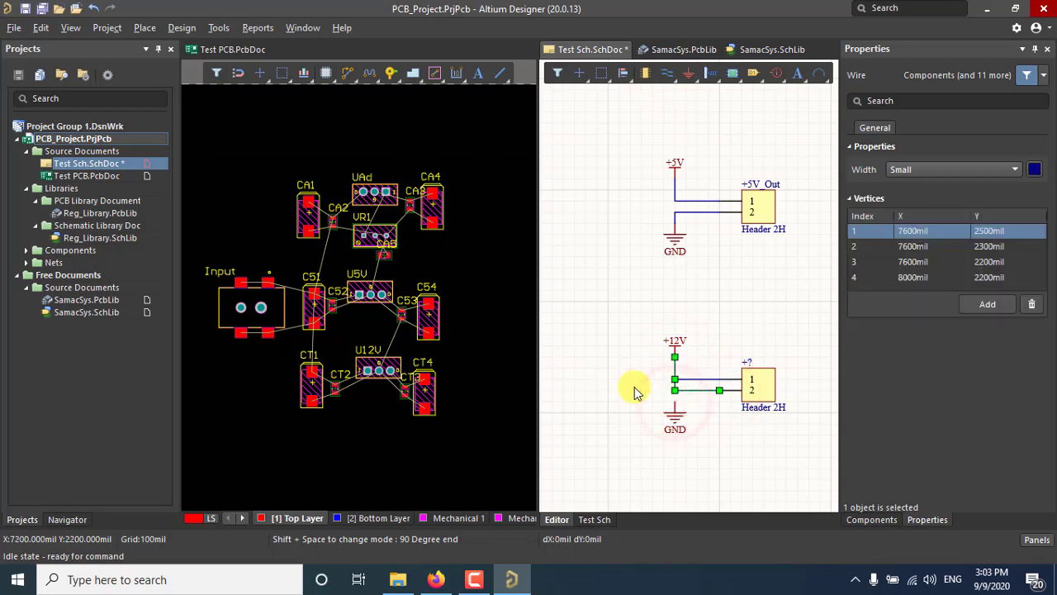
click(696, 422)
- Delete the stray wire segments that join pin 2 to the +12V wire
click(700, 390)
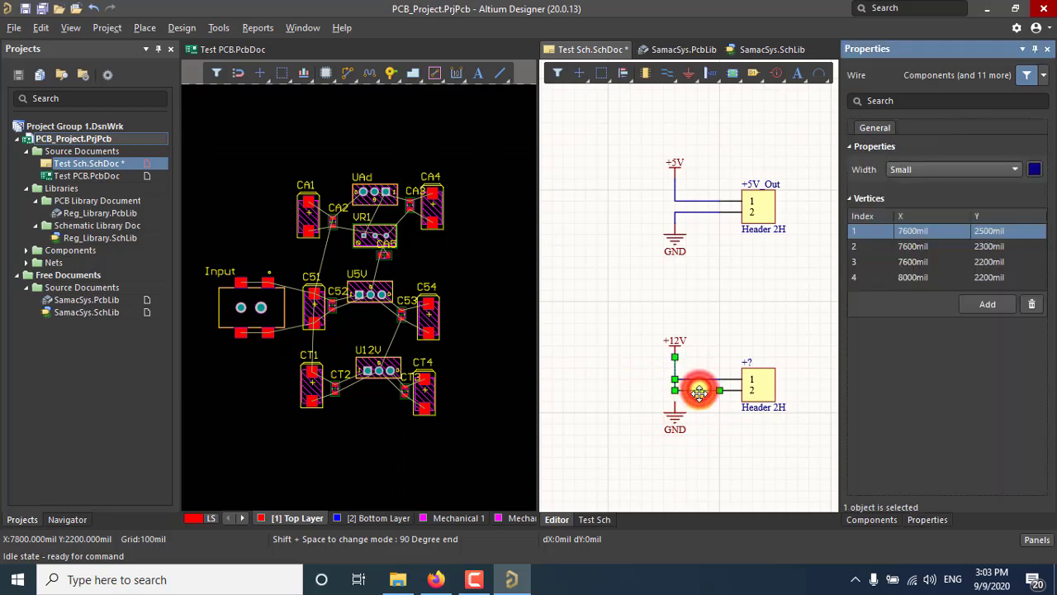
click(701, 392)
key(Delete)
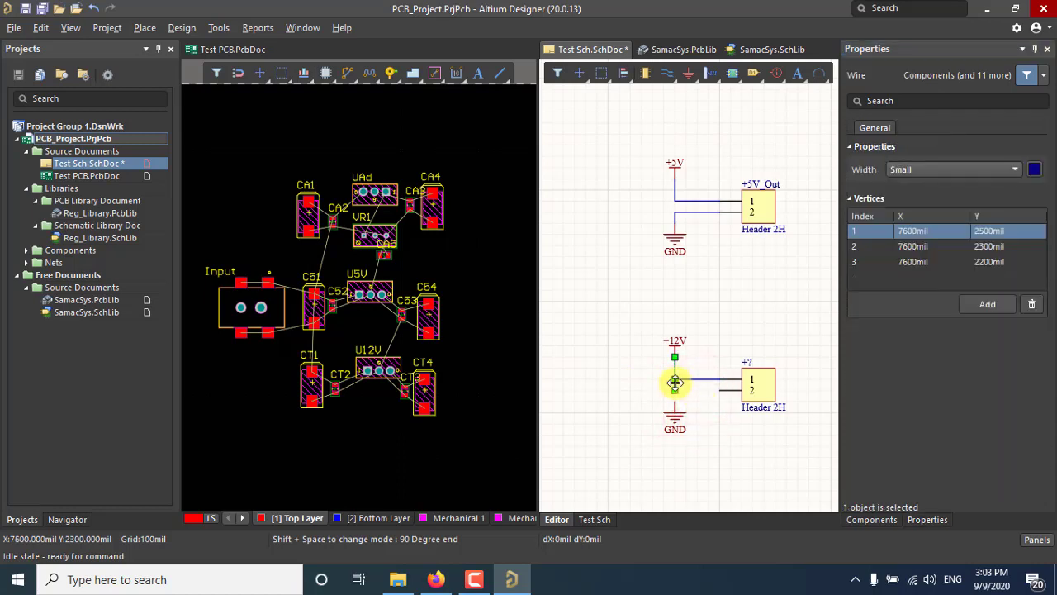
click(675, 385)
click(675, 389)
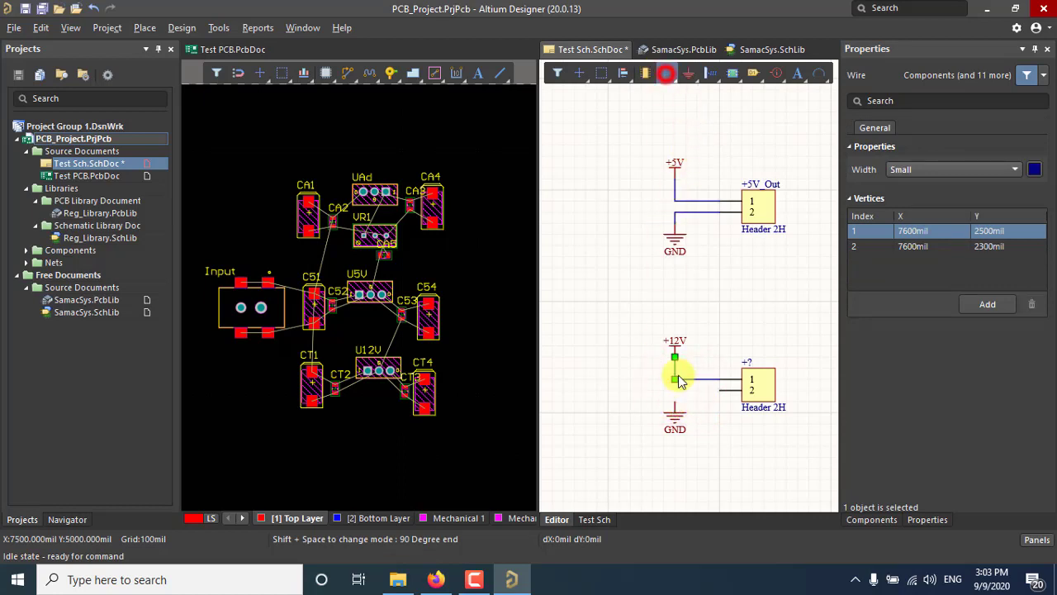
- Retry the pin 2 ground wire on the +12V output header and delete the stray vertical wire below the pin
click(720, 434)
click(720, 390)
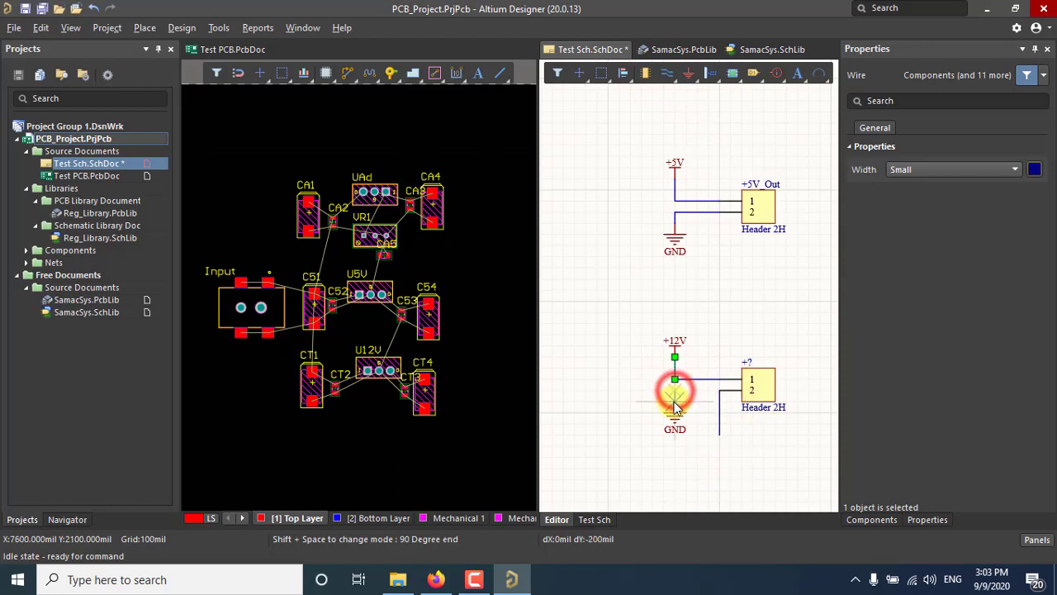
right_click(687, 417)
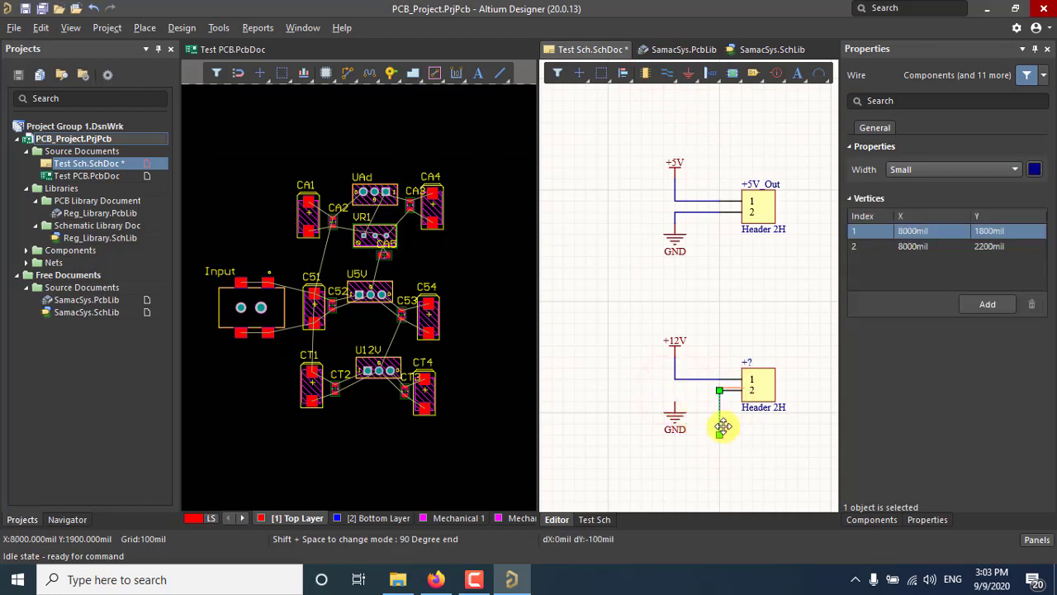
key(Delete)
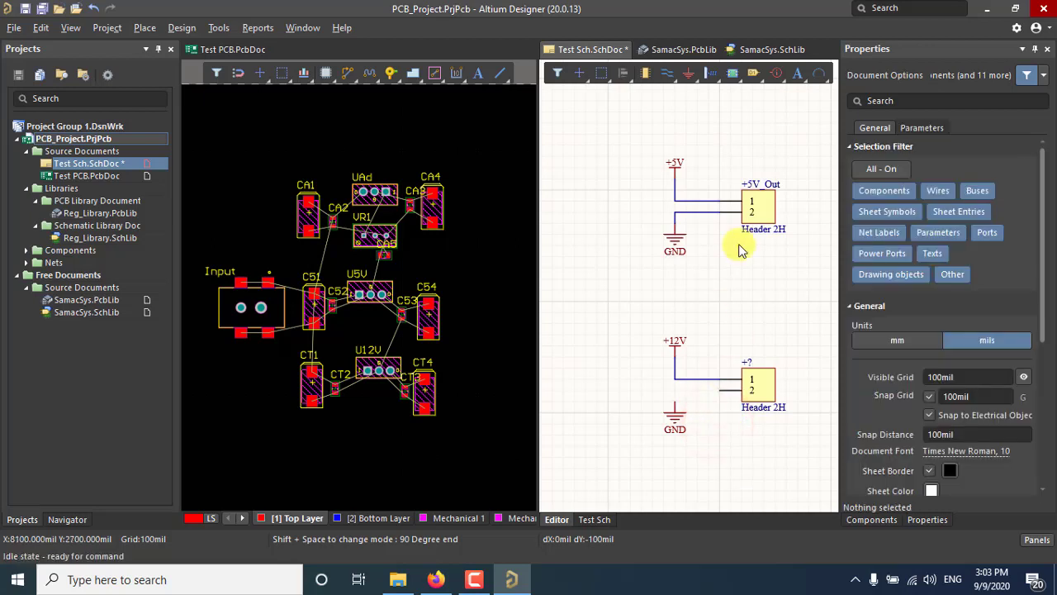
- Wire the GND port below +12V to pin 2 of the adjacent header
click(671, 73)
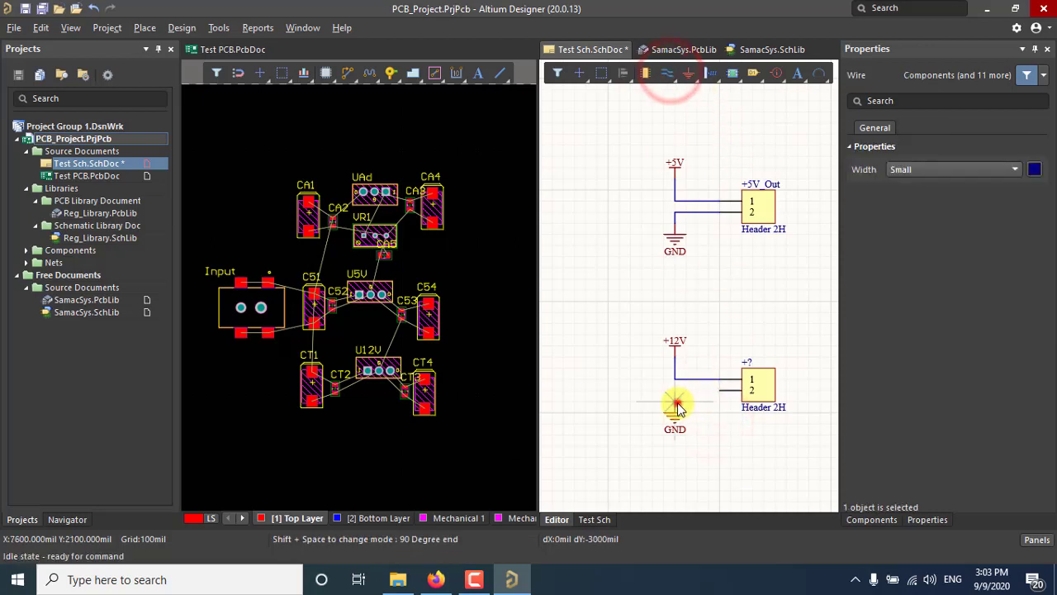
click(721, 389)
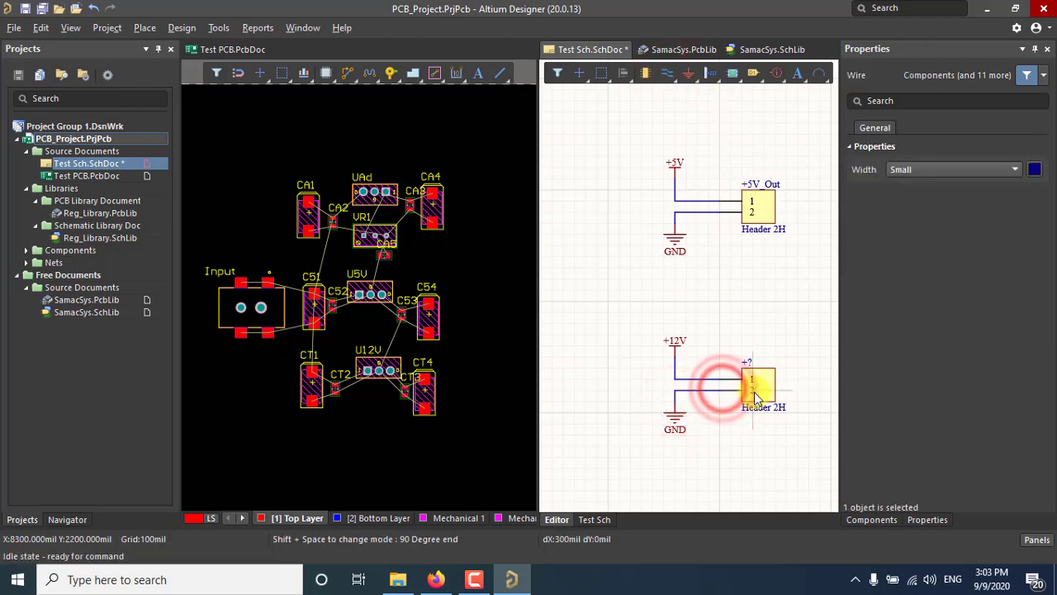
- Set the designator of the header wired to +12V and GND to +12V_Out
click(760, 388)
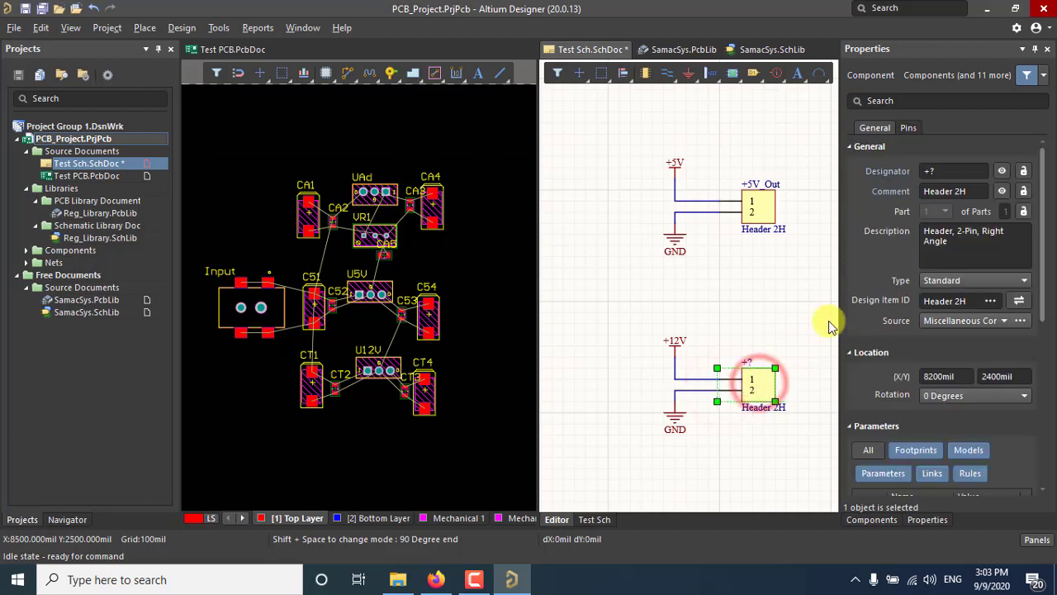
click(953, 171)
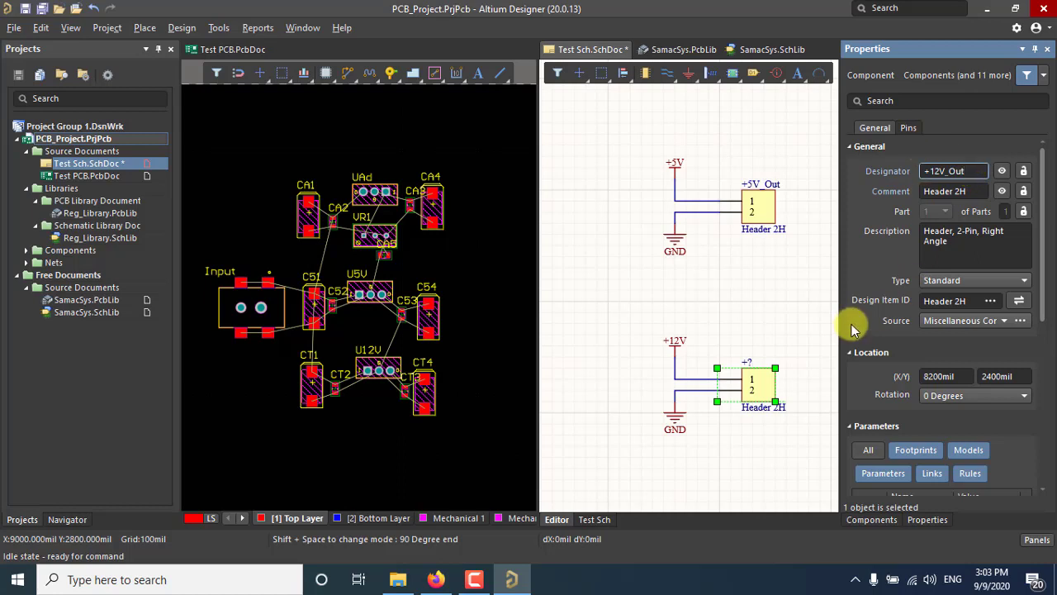
key(Return)
click(772, 309)
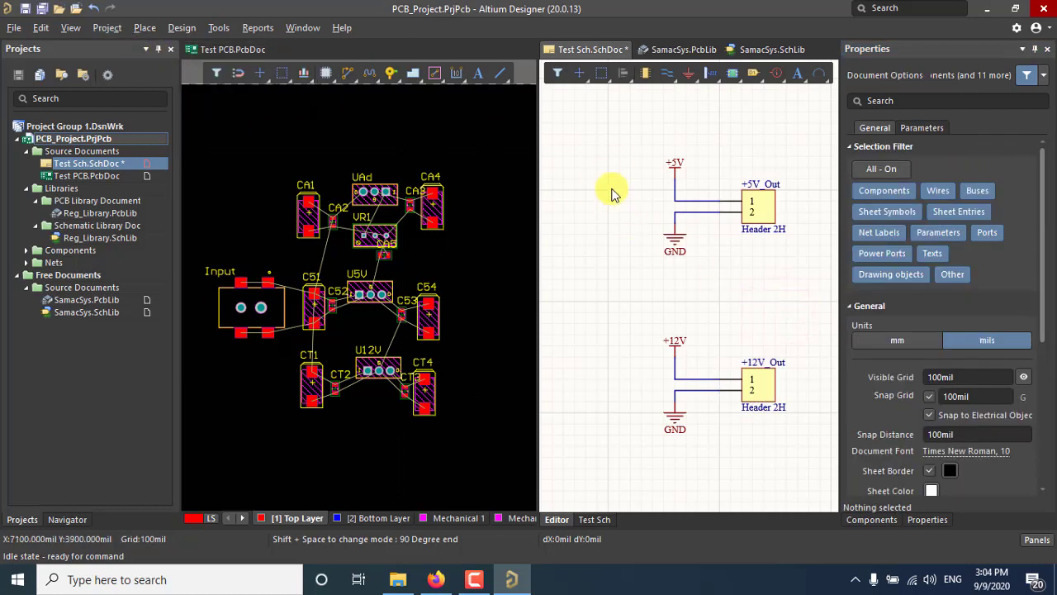
- Fit the whole schematic sheet in view and save Test Sch.SchDoc
key(ctrl+Page_Down)
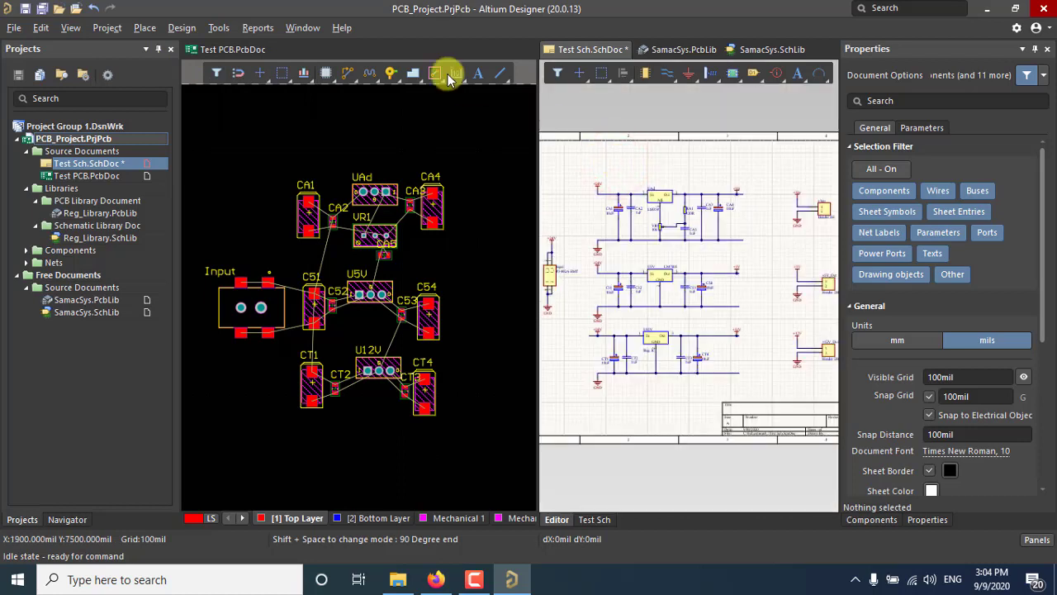
right_click(583, 63)
click(651, 134)
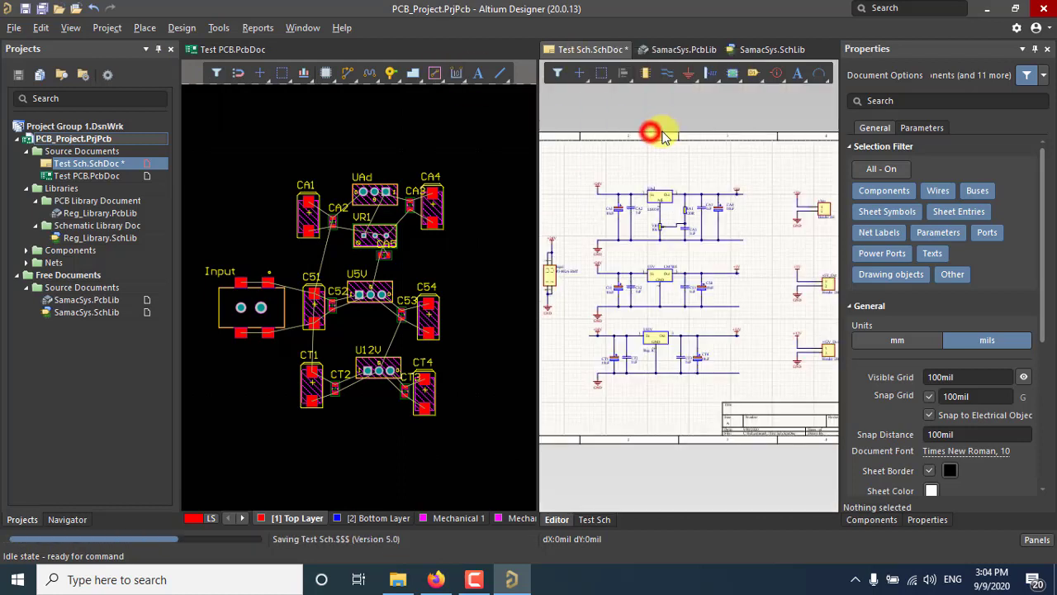
- Update Test PCB.PcbDoc from the schematic through an engineering change order, excluding the Test Sch room, and validate and execute the changes
click(183, 29)
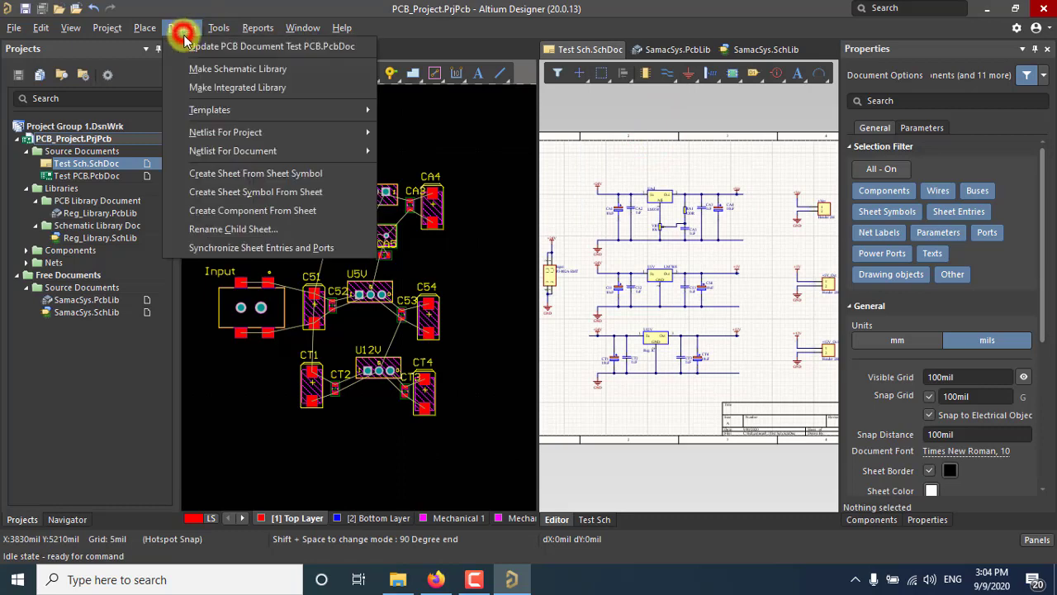
click(195, 47)
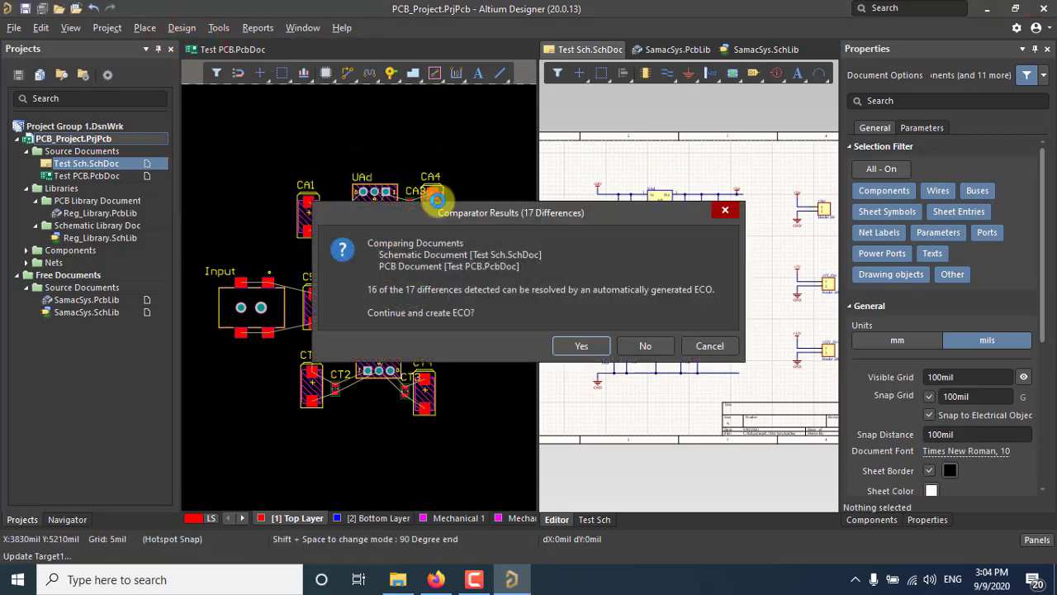
click(574, 351)
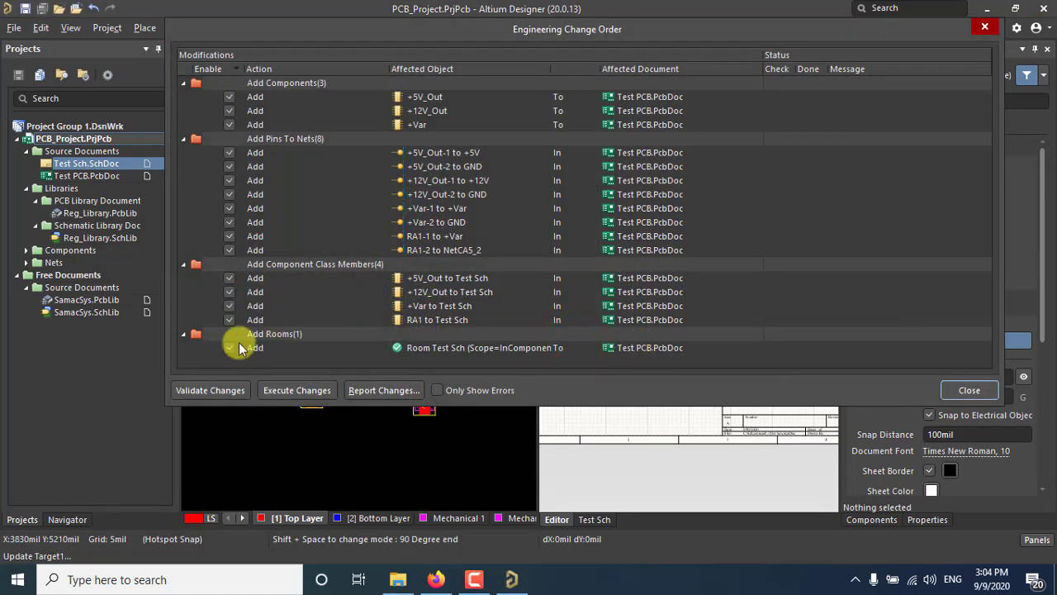
click(226, 353)
click(212, 390)
click(296, 390)
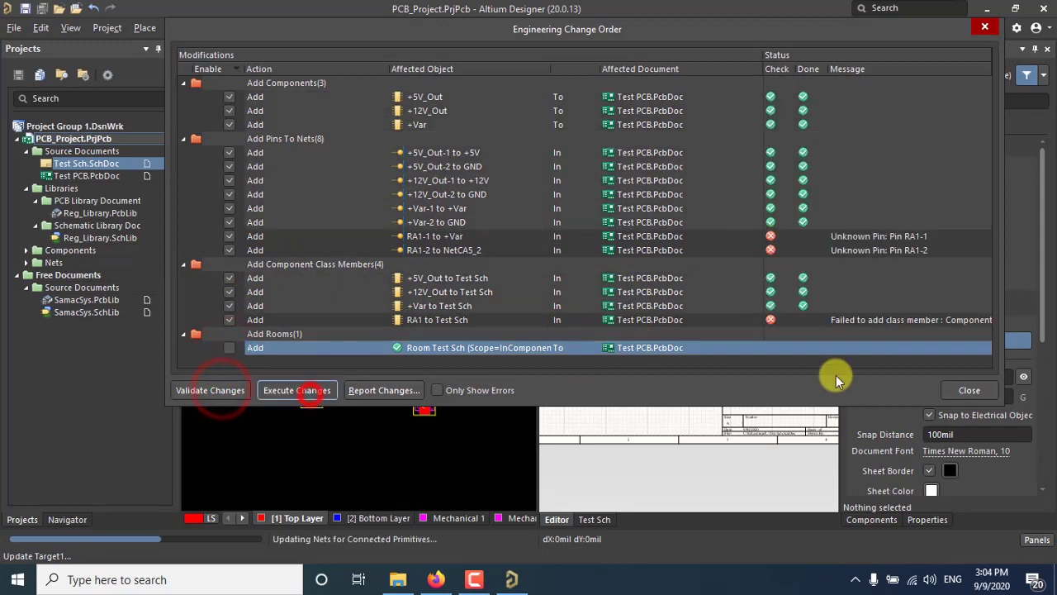
click(965, 391)
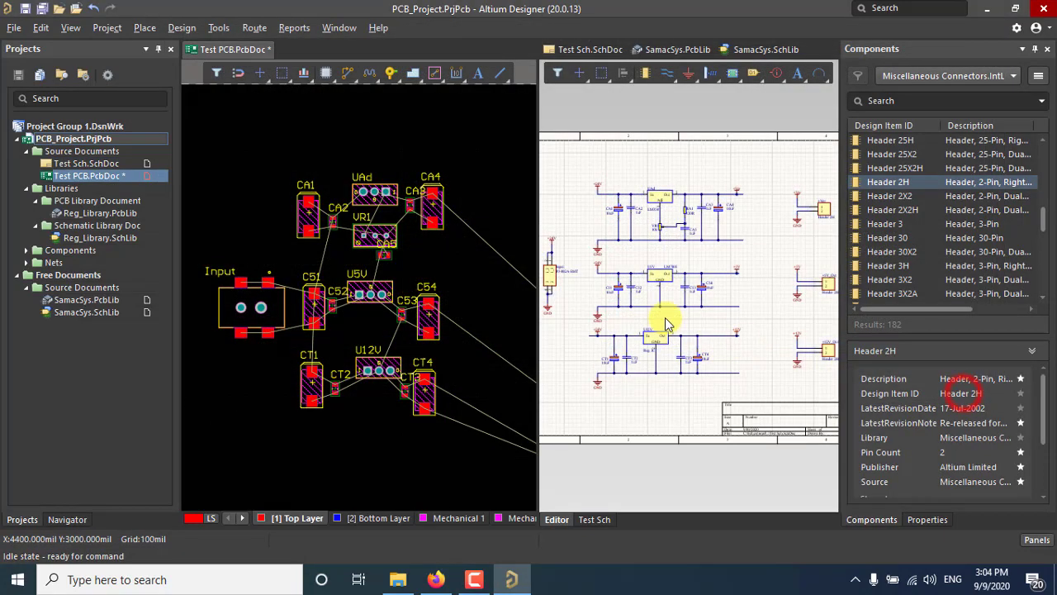
- Move the +Var, +5V_Out and +12V_Out headers onto the board, placing them beside capacitors CA4, C54 and CT4 respectively
ctrl+scroll(365, 280, down, 4)
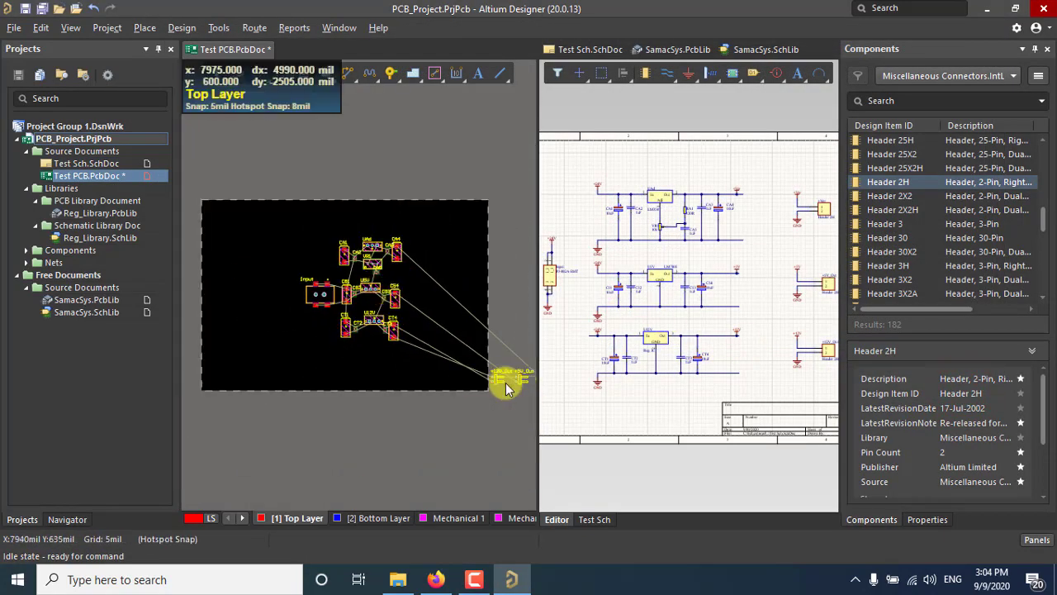
ctrl+scroll(447, 361, down, 1)
right_drag(475, 400, 466, 391)
drag(523, 397, 458, 330)
drag(498, 364, 433, 399)
ctrl+scroll(404, 282, up, 5)
click(434, 274)
click(451, 340)
drag(488, 267, 436, 332)
drag(524, 272, 438, 233)
scroll(486, 299, down, 5)
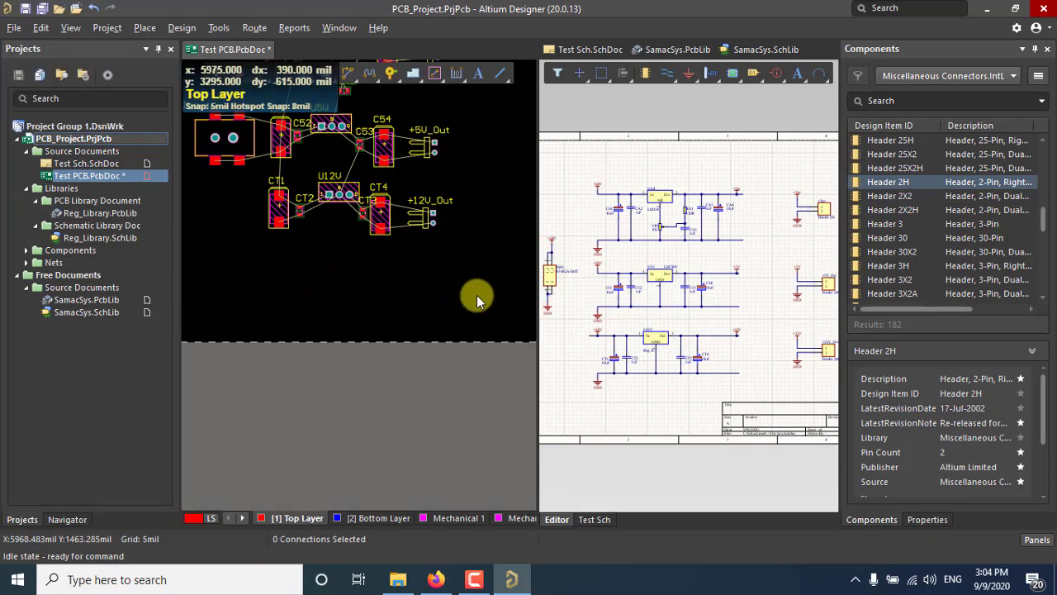
click(389, 433)
- Examine the component placement and connection lines from the input connector through the three regulator rows to the output headers
ctrl+scroll(379, 352, down, 1)
right_drag(394, 320, 419, 429)
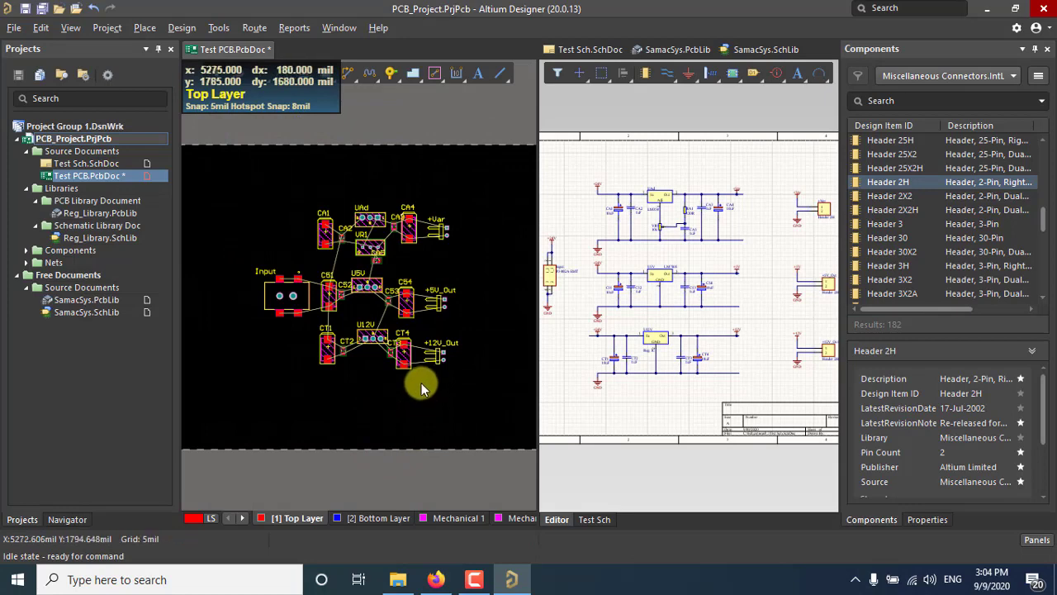
ctrl+scroll(423, 382, up, 1)
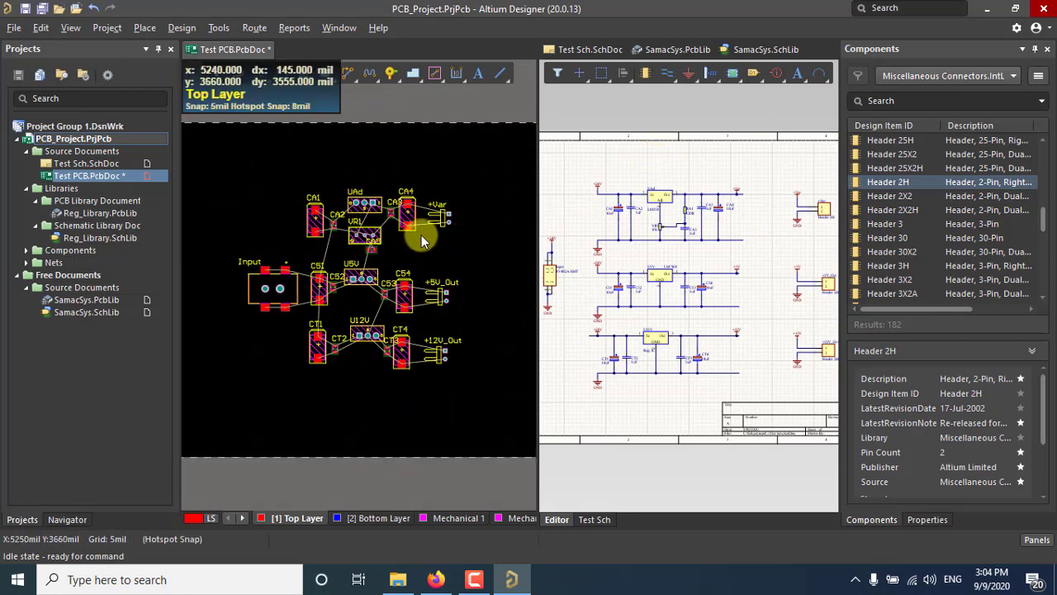
ctrl+scroll(302, 229, up, 2)
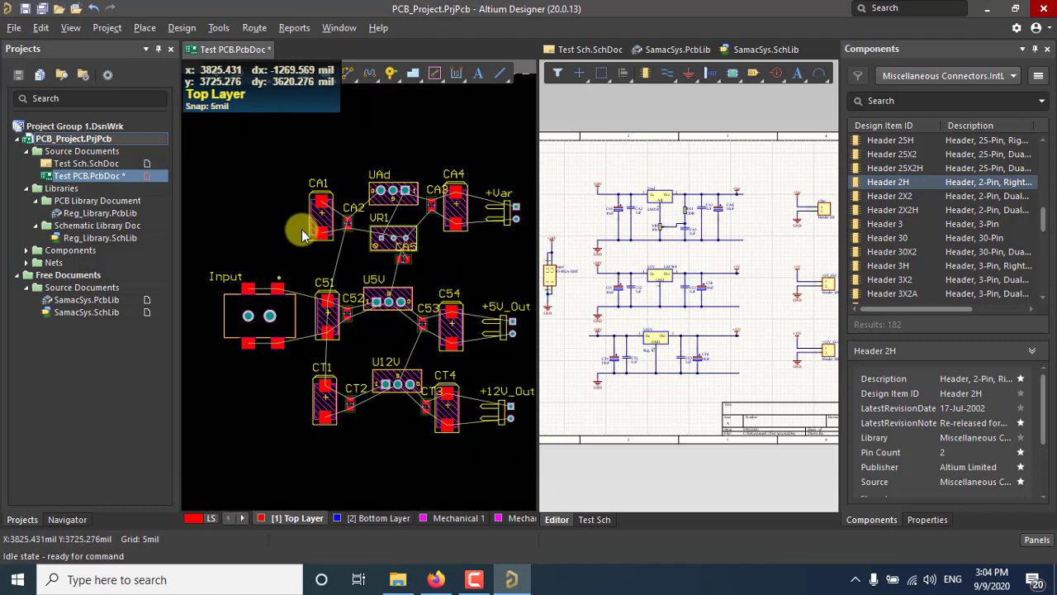
ctrl+scroll(302, 229, down, 3)
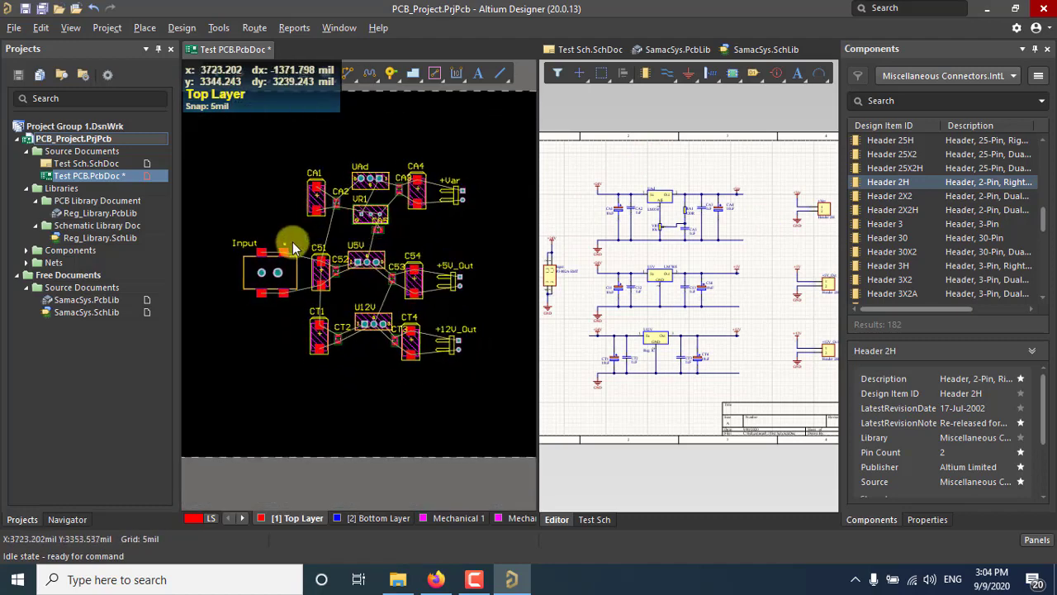
ctrl+scroll(293, 242, up, 2)
right_drag(426, 277, 421, 314)
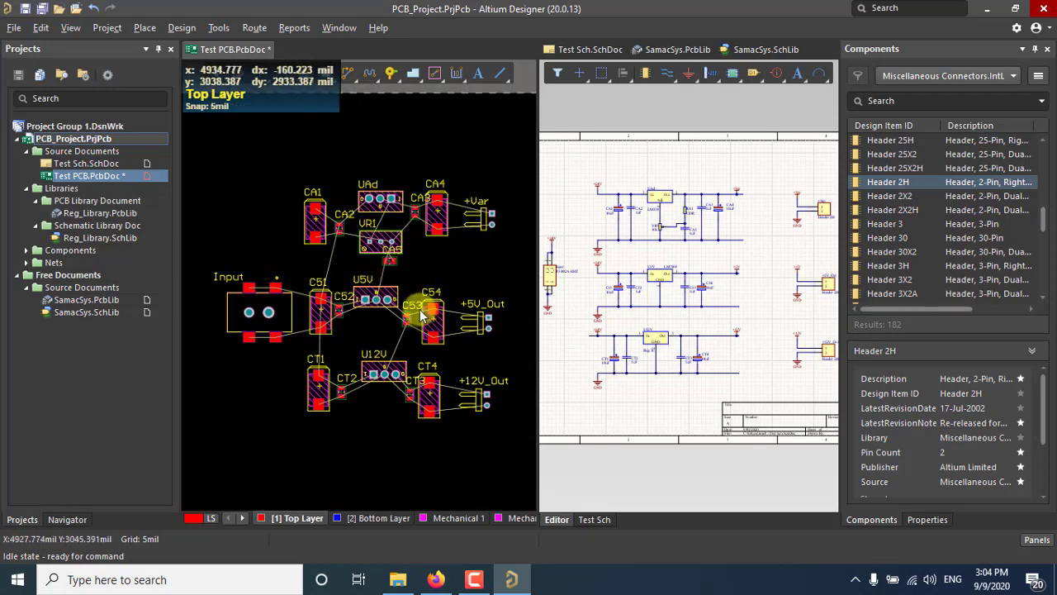
ctrl+scroll(420, 315, up, 3)
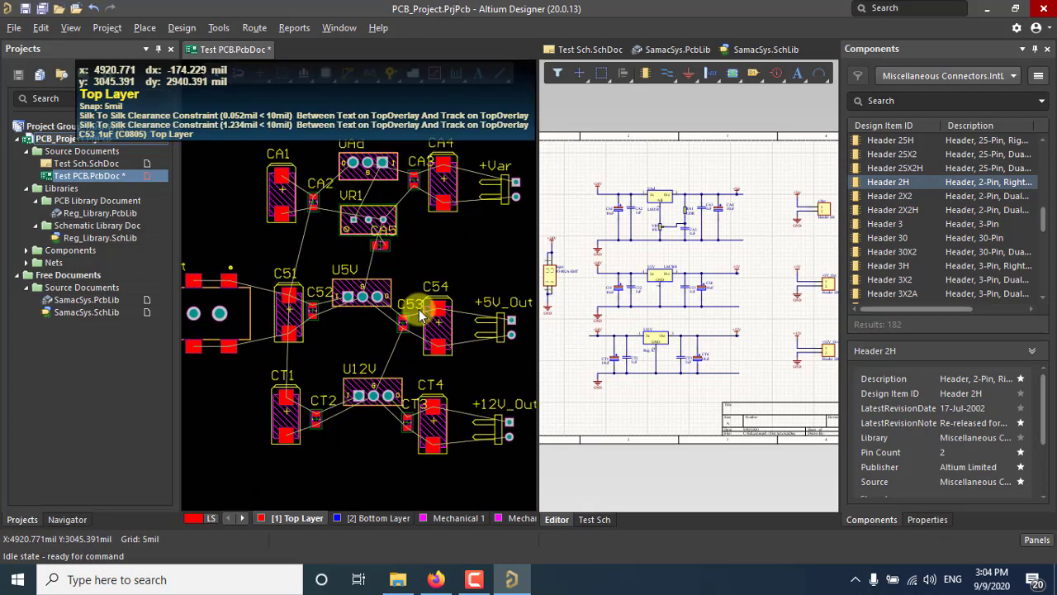
ctrl+scroll(420, 315, down, 2)
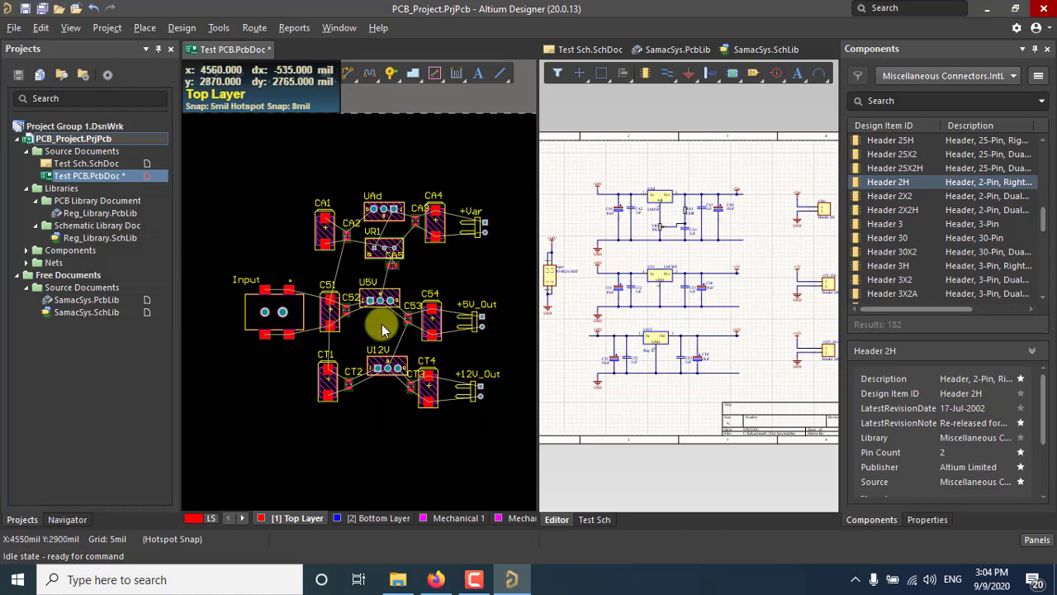